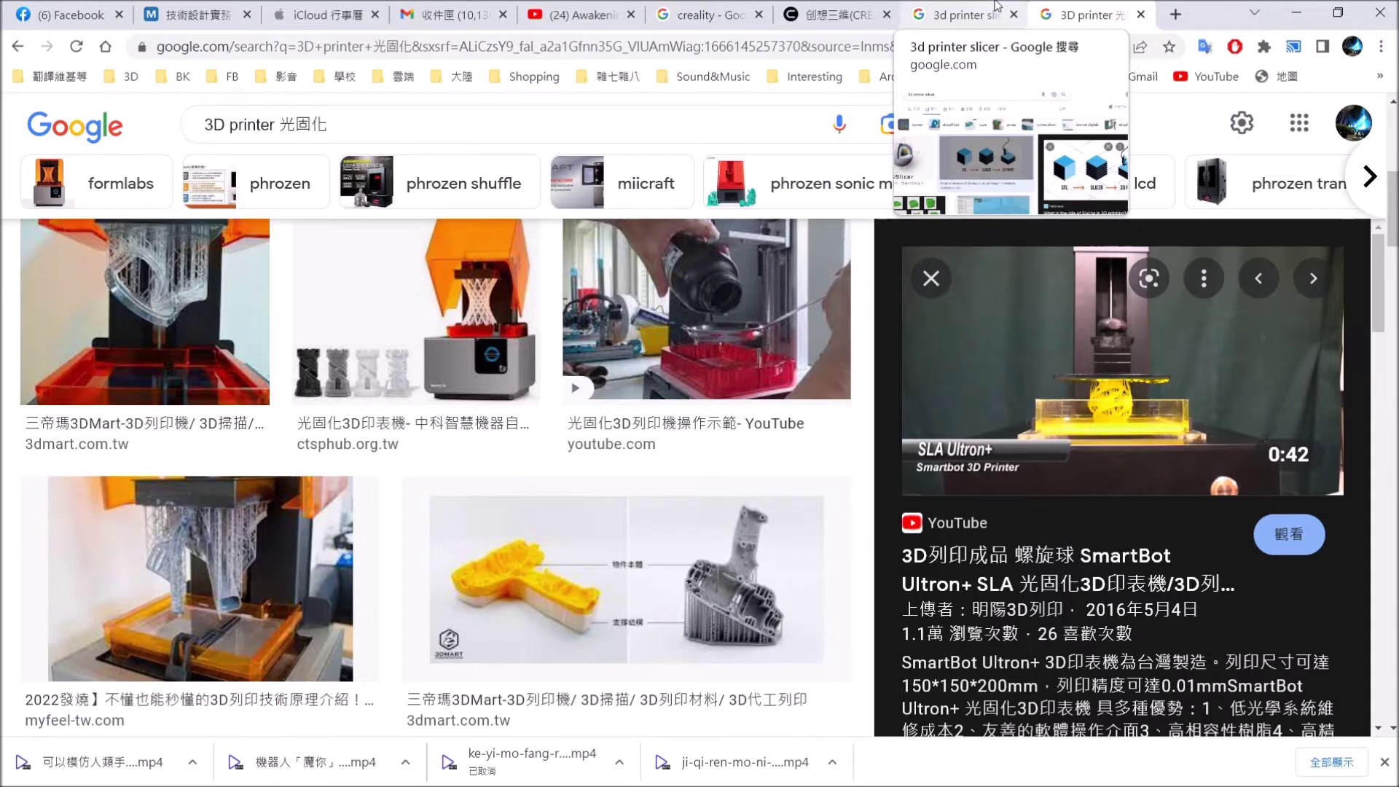
View the slicing illustration in the 3d printer slicer image results, and switch to Creality Slicer to inspect the sliced frame.
left_click(996, 7)
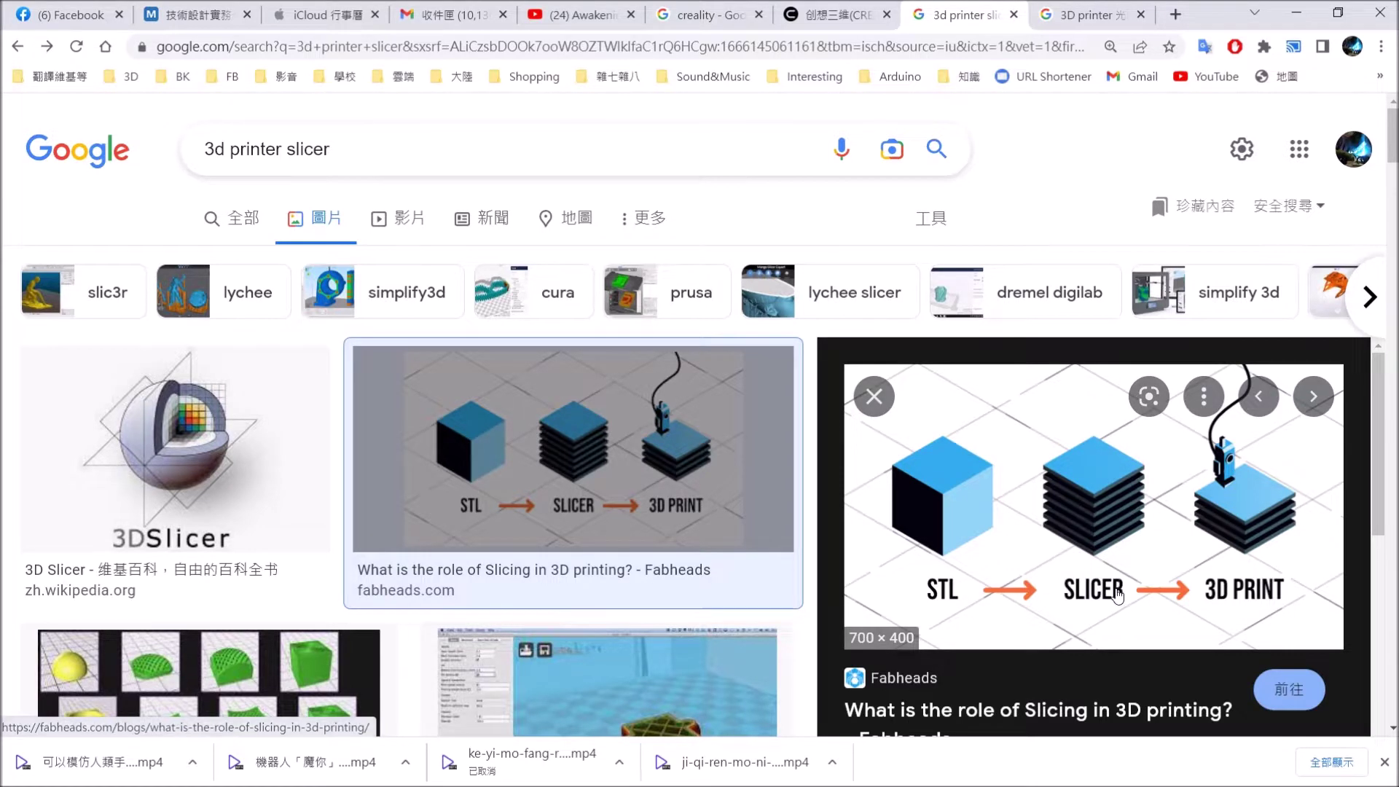
key("alt+Tab")
scroll(788, 626, "up", 2)
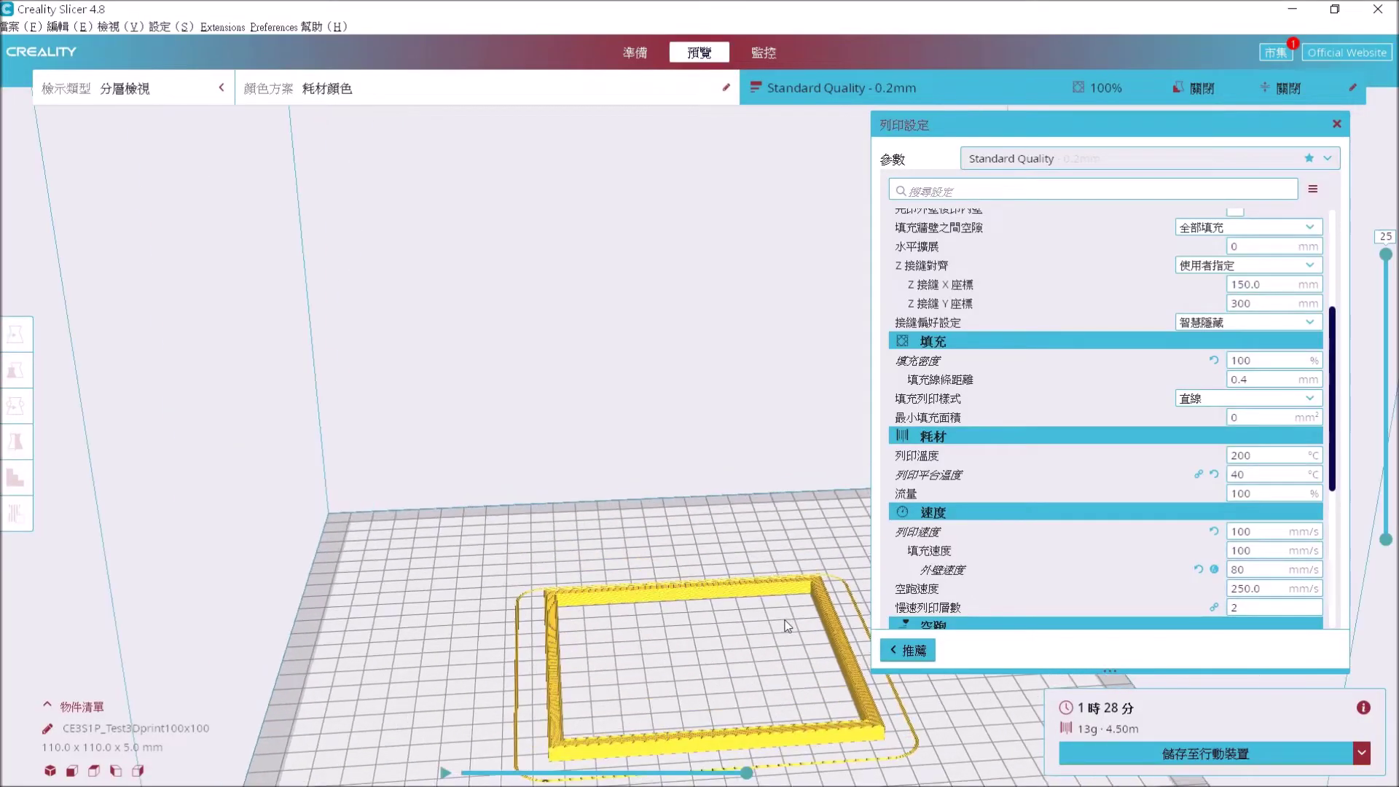
scroll(756, 592, "up", 2)
right_click_drag(756, 592, 455, 322)
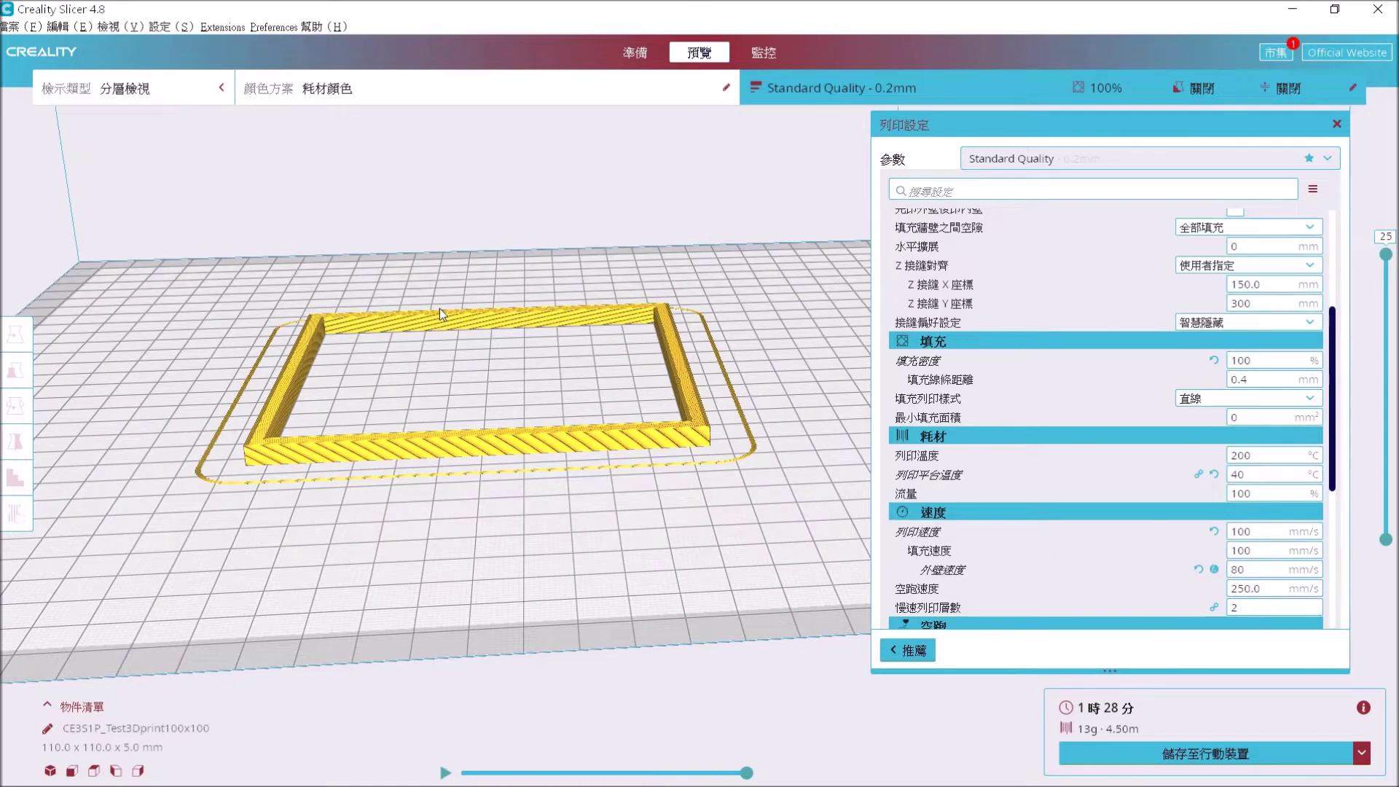
right_click_drag(497, 372, 655, 407)
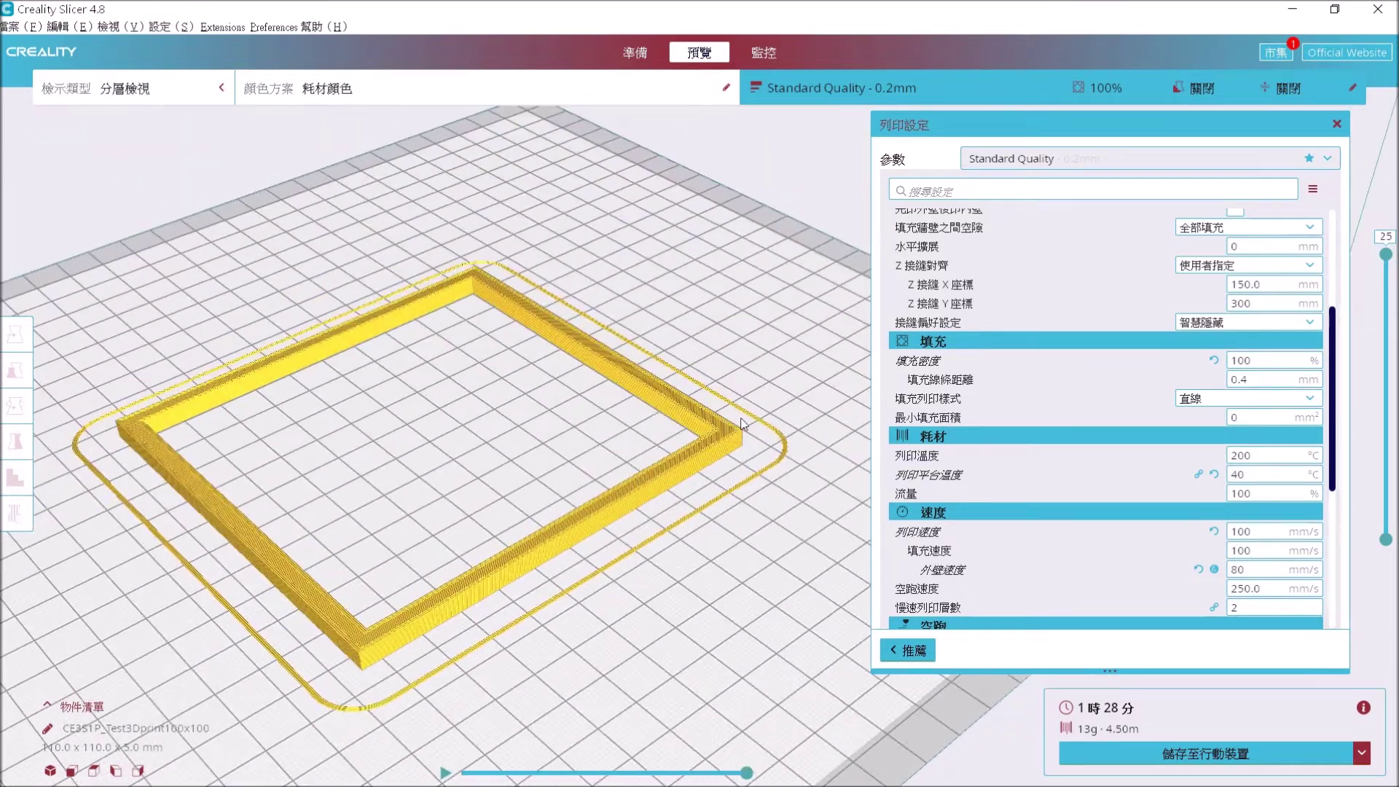
Lower the layer preview to layer 5 and examine the infill pattern at the frame's corner.
left_click_drag(1384, 256, 1384, 475)
scroll(765, 502, "up", 5)
scroll(765, 503, "up", 2)
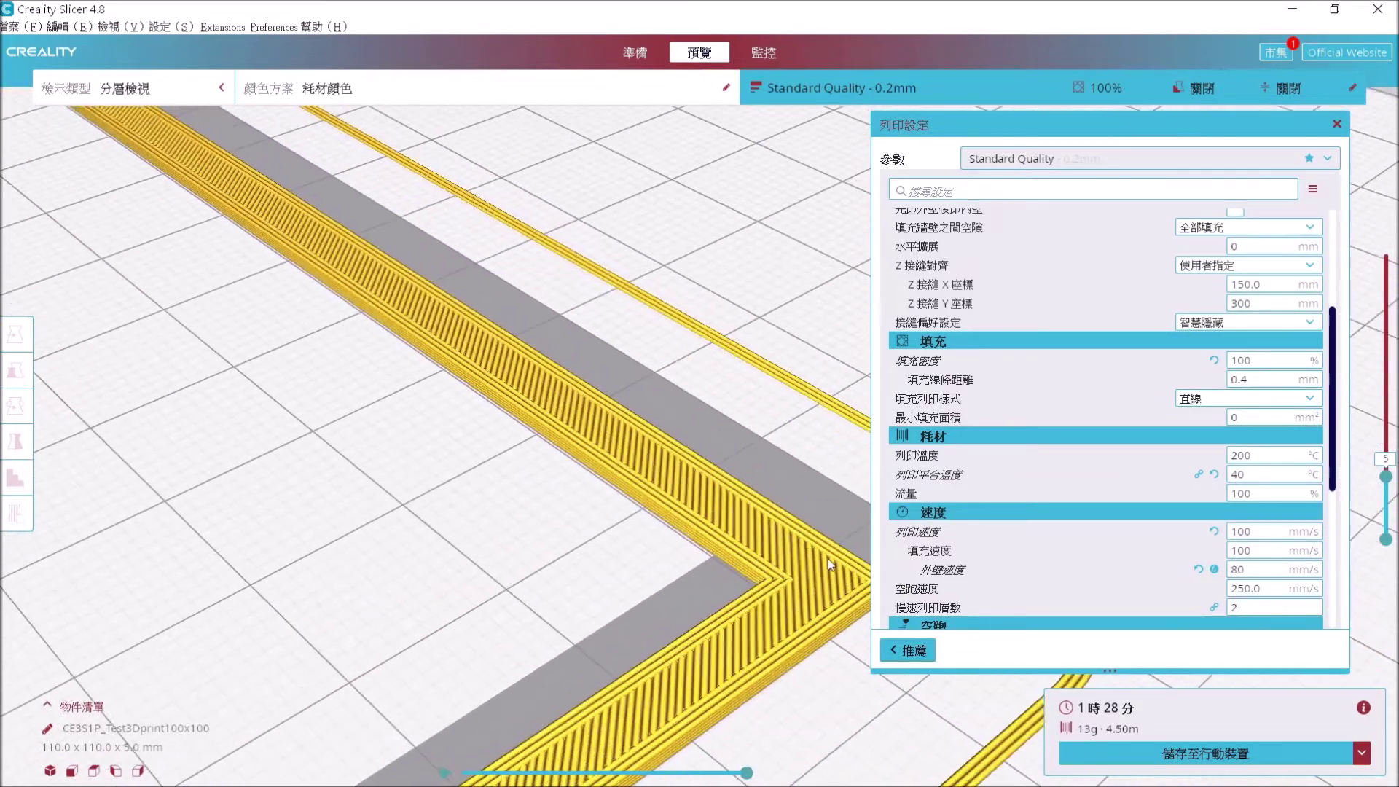
Reslice the frame with the infill density set to 15% and preview it up to layer 18.
double_click(1242, 360)
type("1")
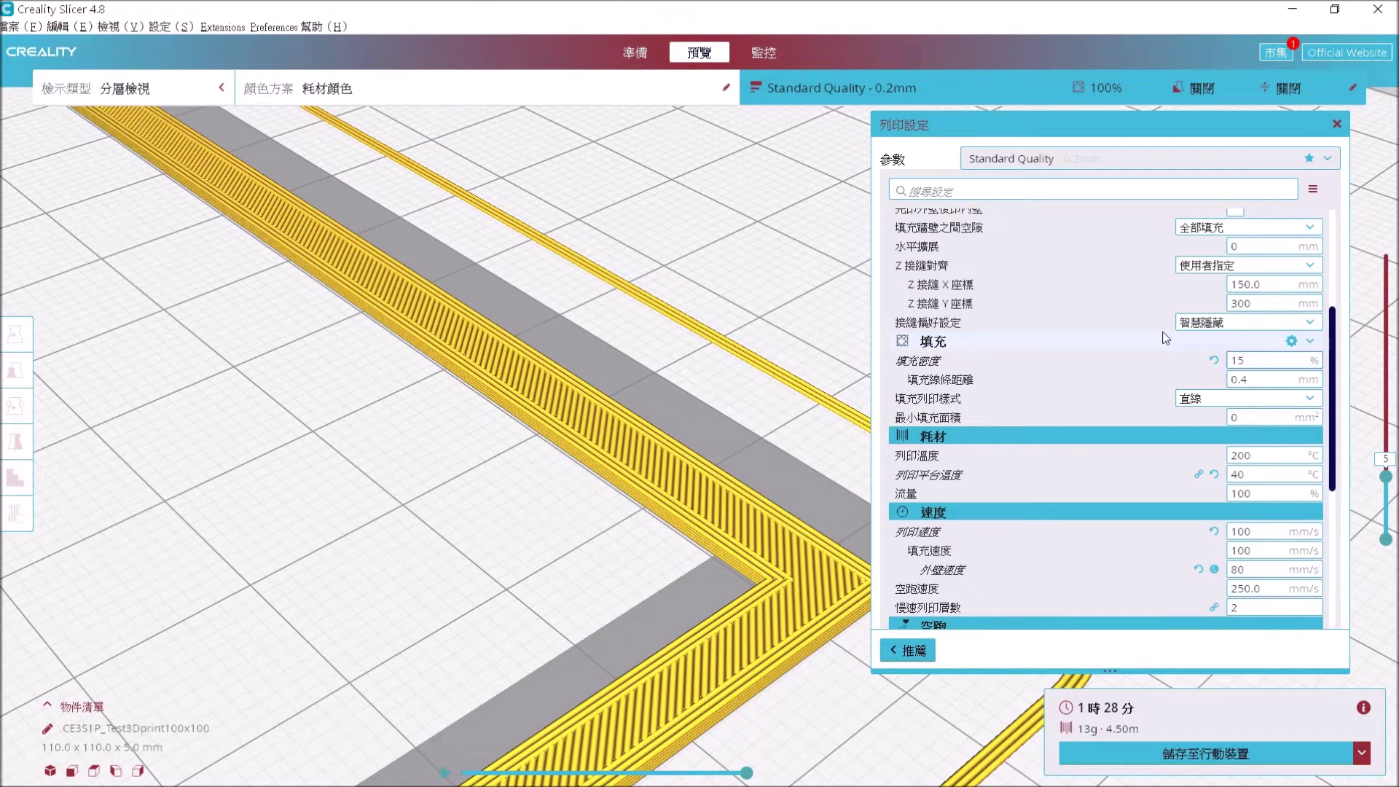
type("5")
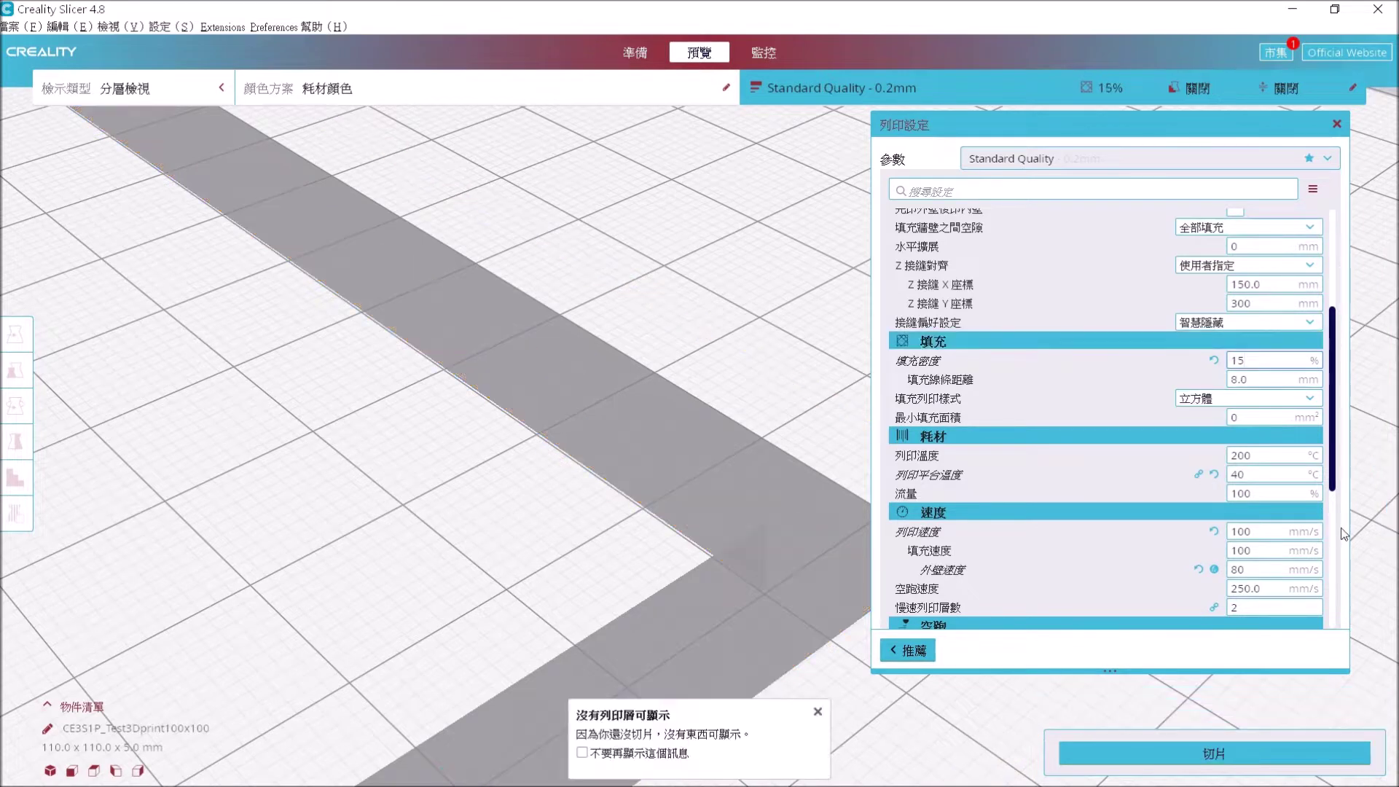
left_click(1145, 743)
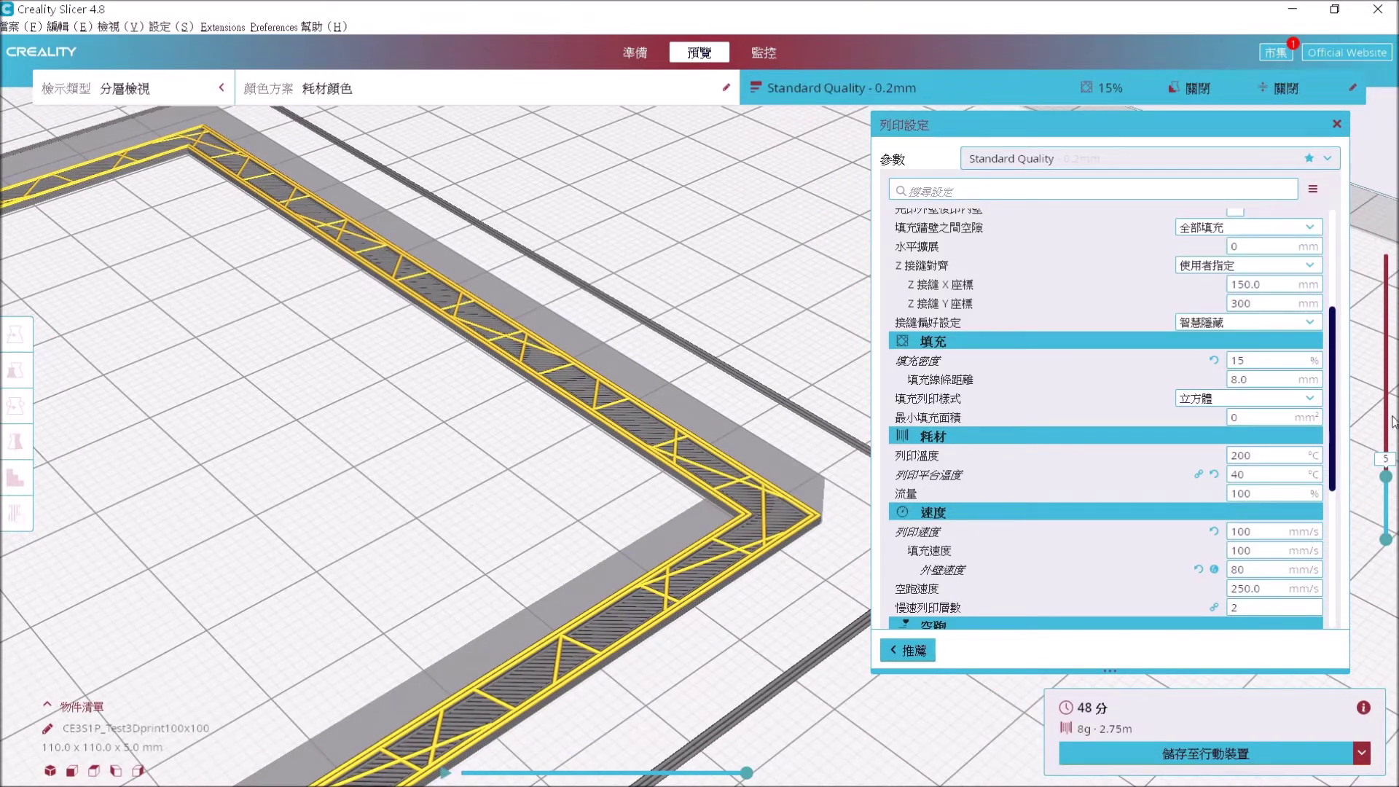
left_click_drag(1386, 477, 1387, 331)
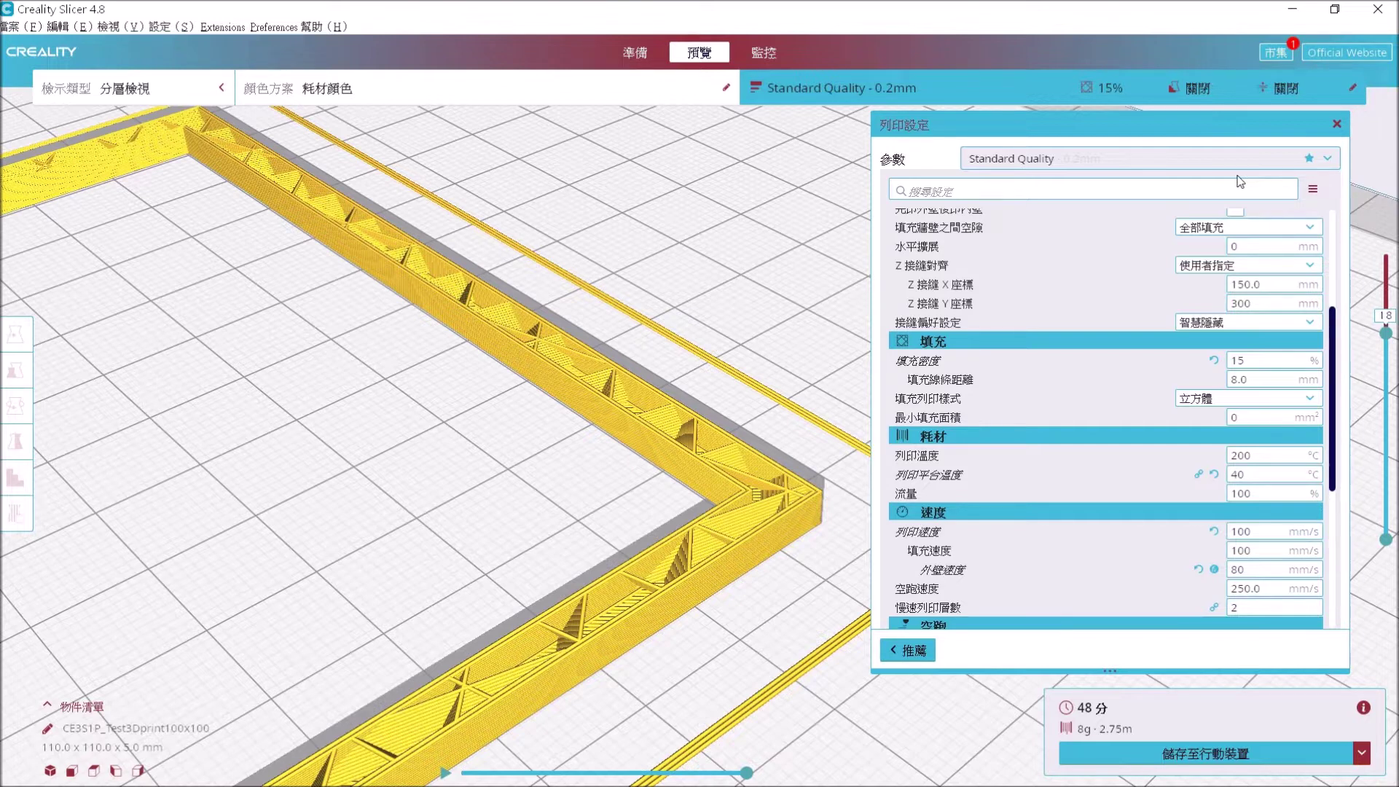
Switch to Chrome and look through the 3d printer slicer image results.
key("alt+Tab")
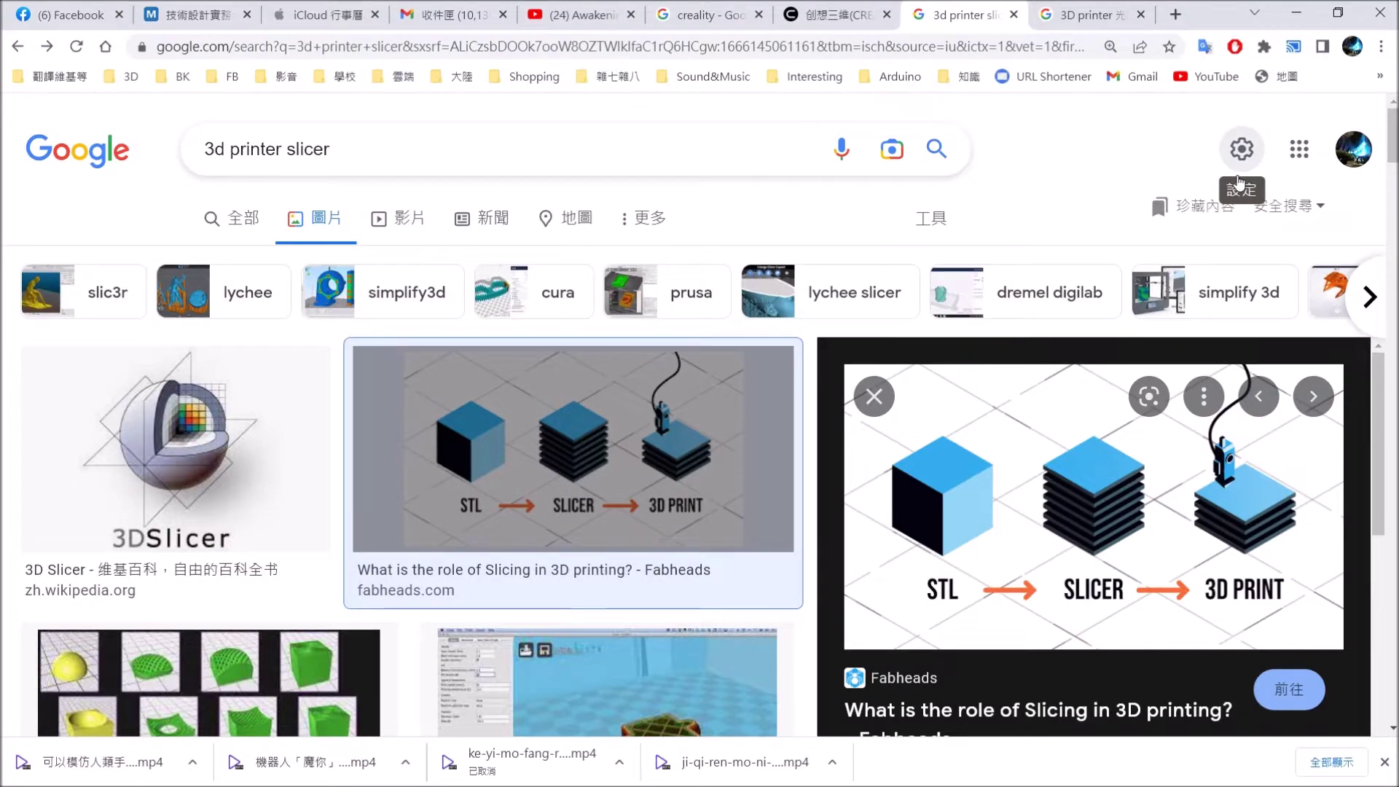
scroll(587, 340, "down", 5)
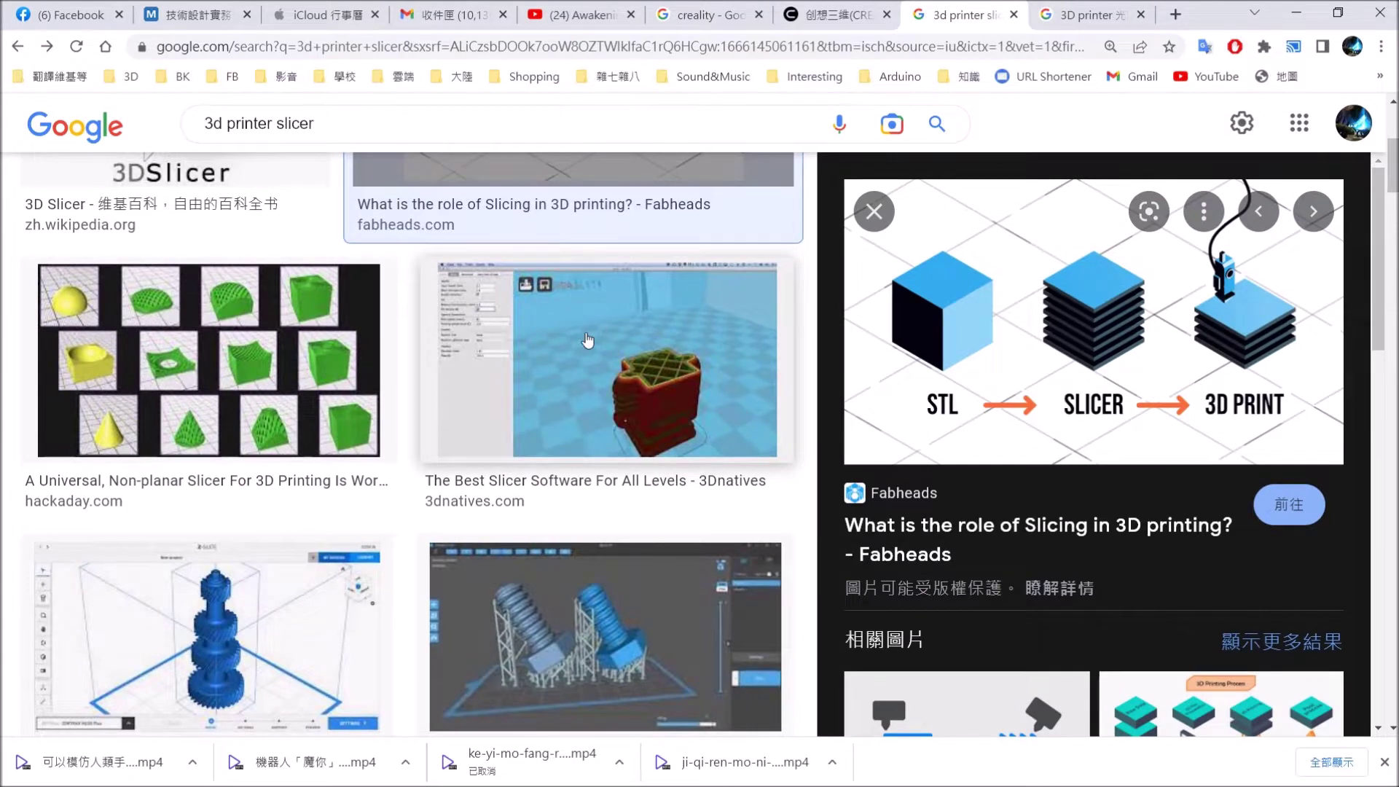
scroll(587, 340, "up", 5)
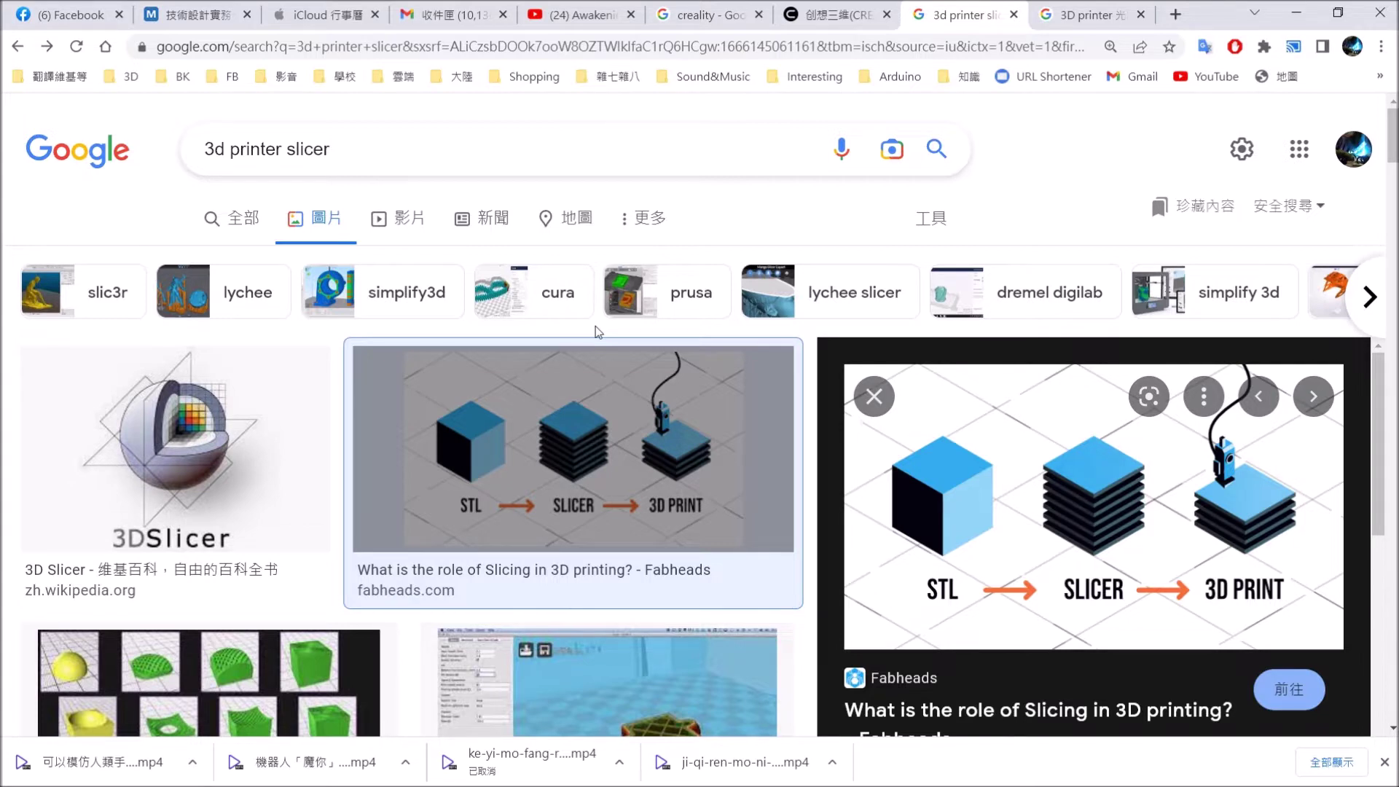
scroll(603, 328, "down", 3)
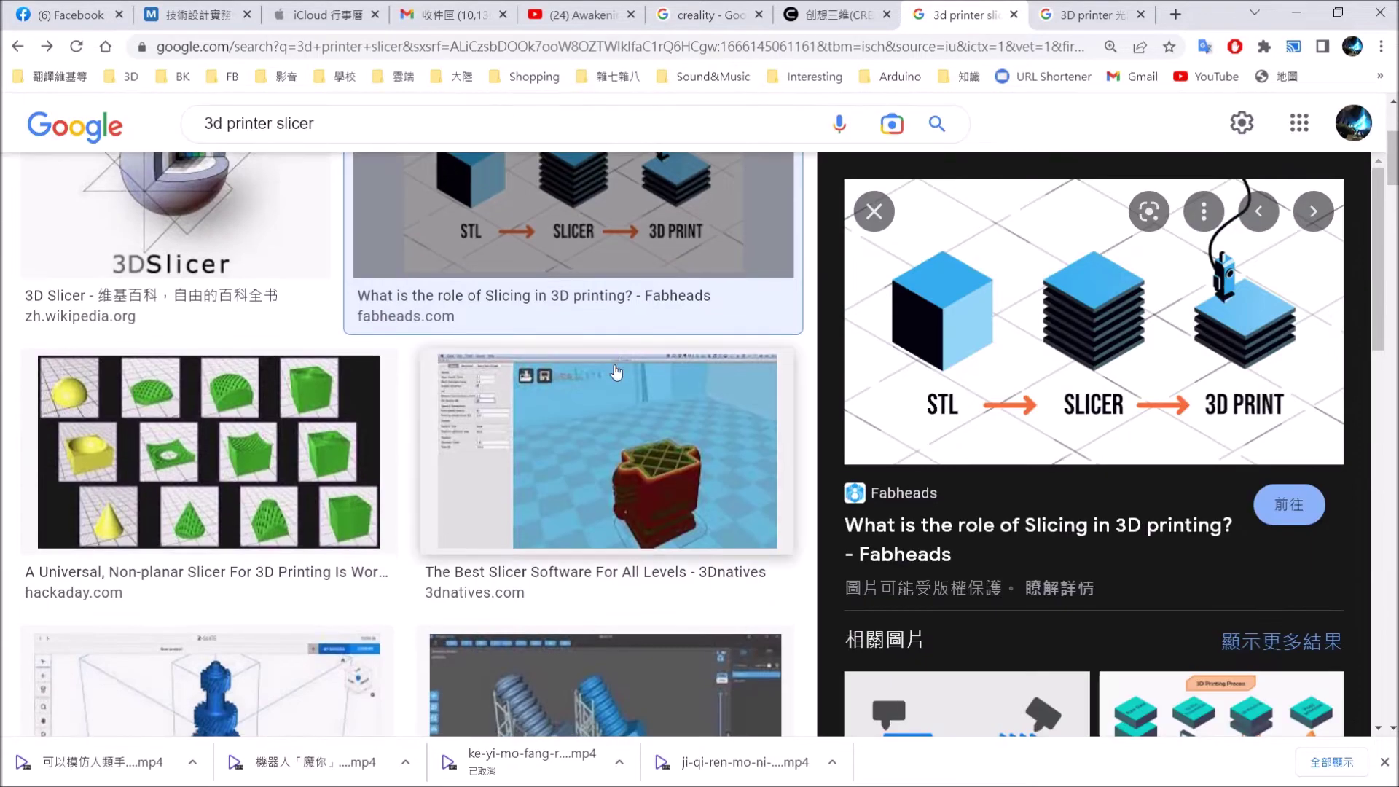
scroll(620, 377, "up", 3)
Switch to the empty AutoCAD drawing Drawing5.dwg.
key("alt+Tab")
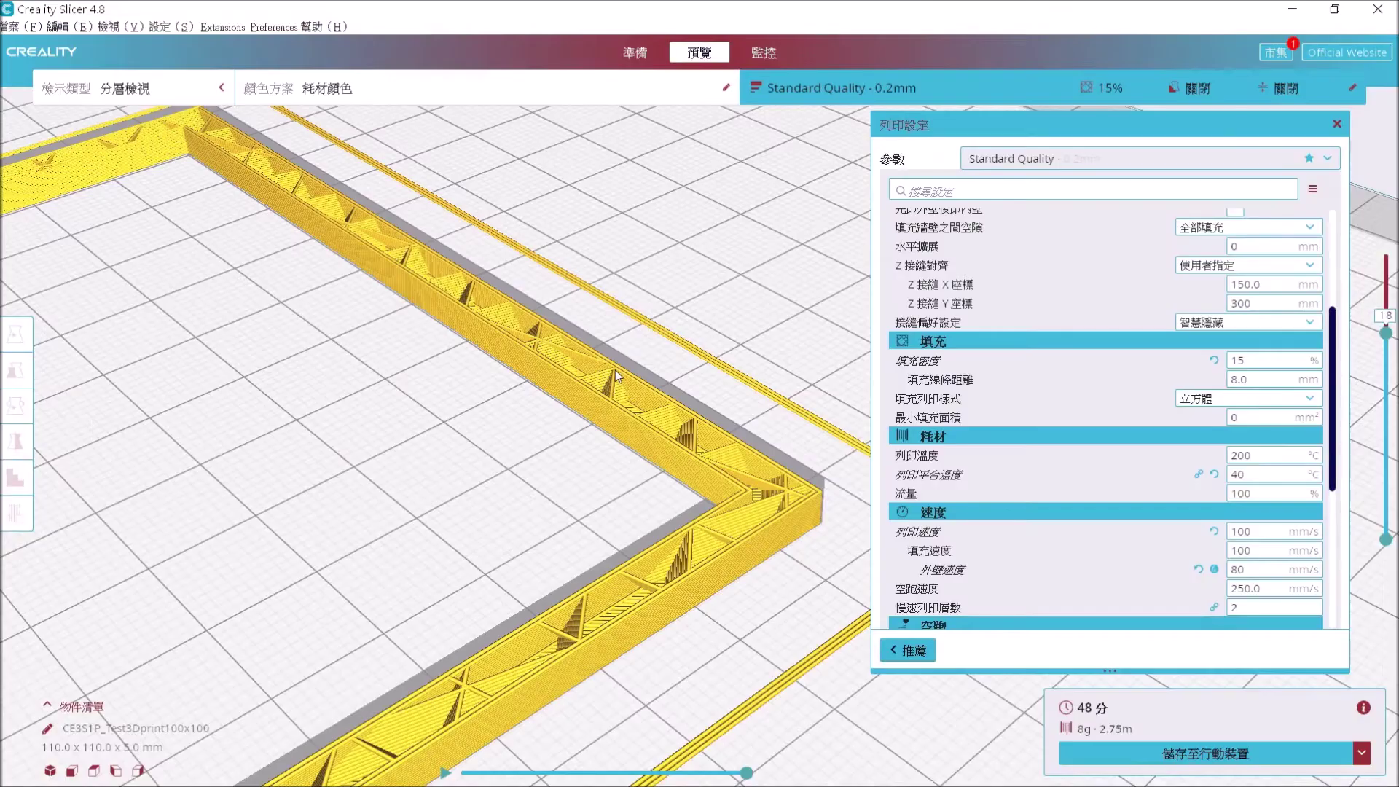
key("alt+Tab")
key("alt+Tab")
key("alt+Tab")
key("alt+Tab")
key("alt+Tab")
key("alt+Tab")
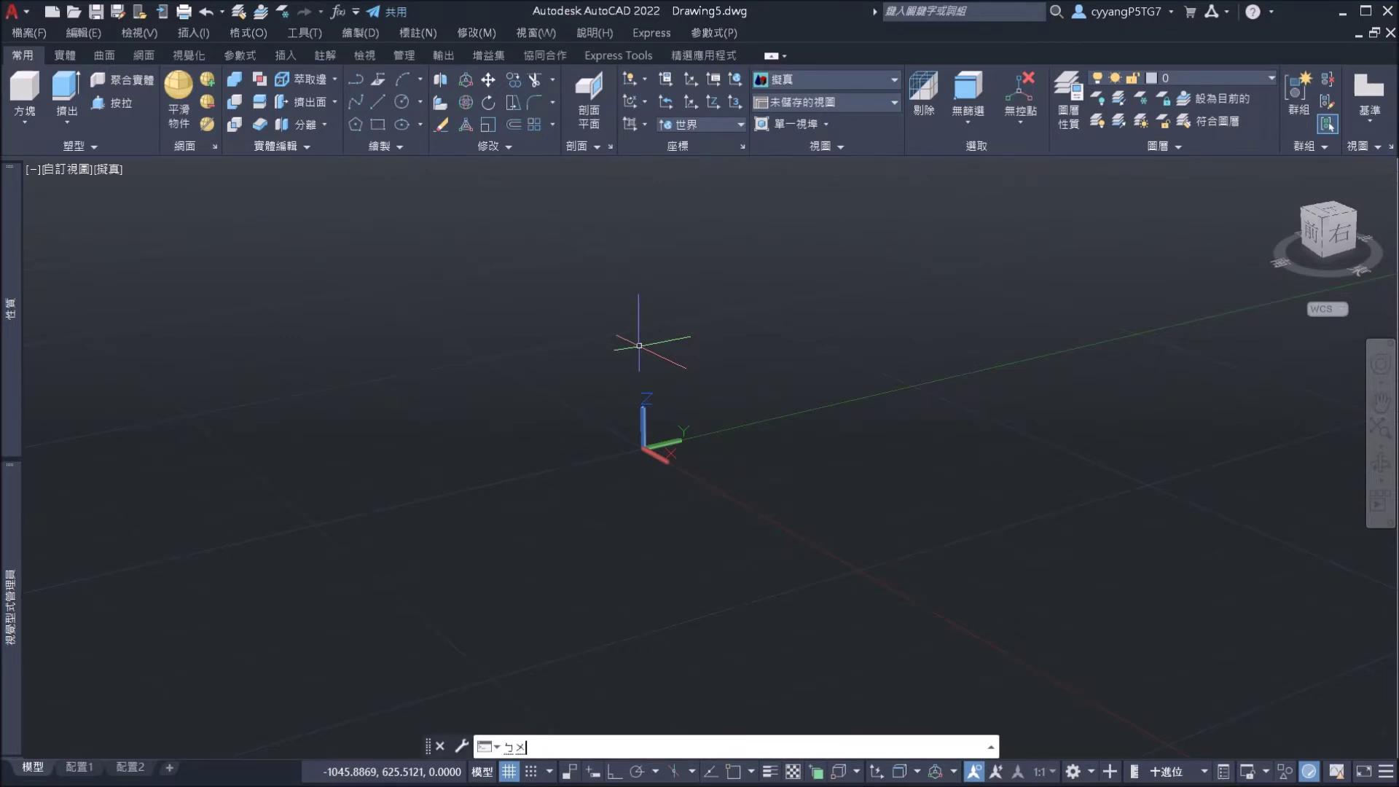
type("box")
key("Return")
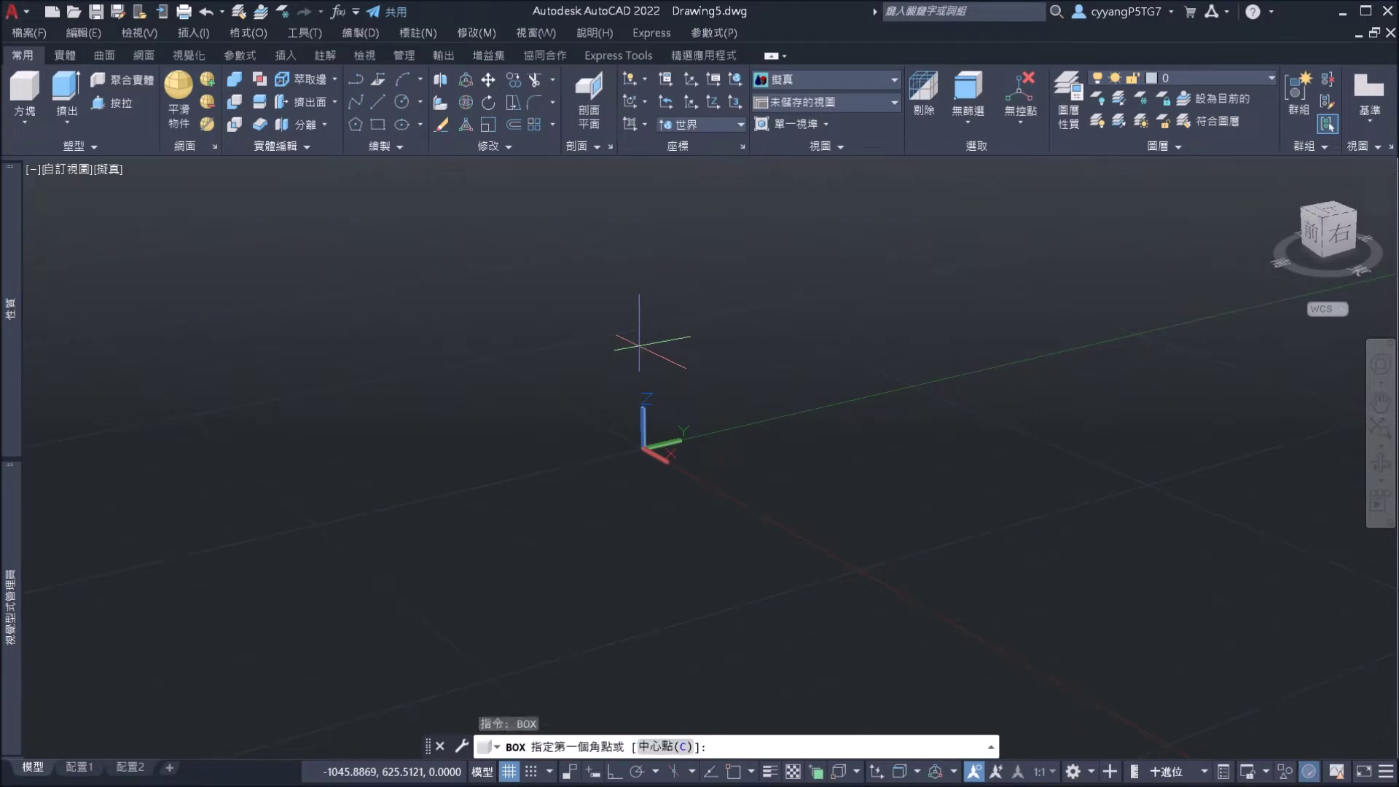
type("0,0")
key("Return")
type("@")
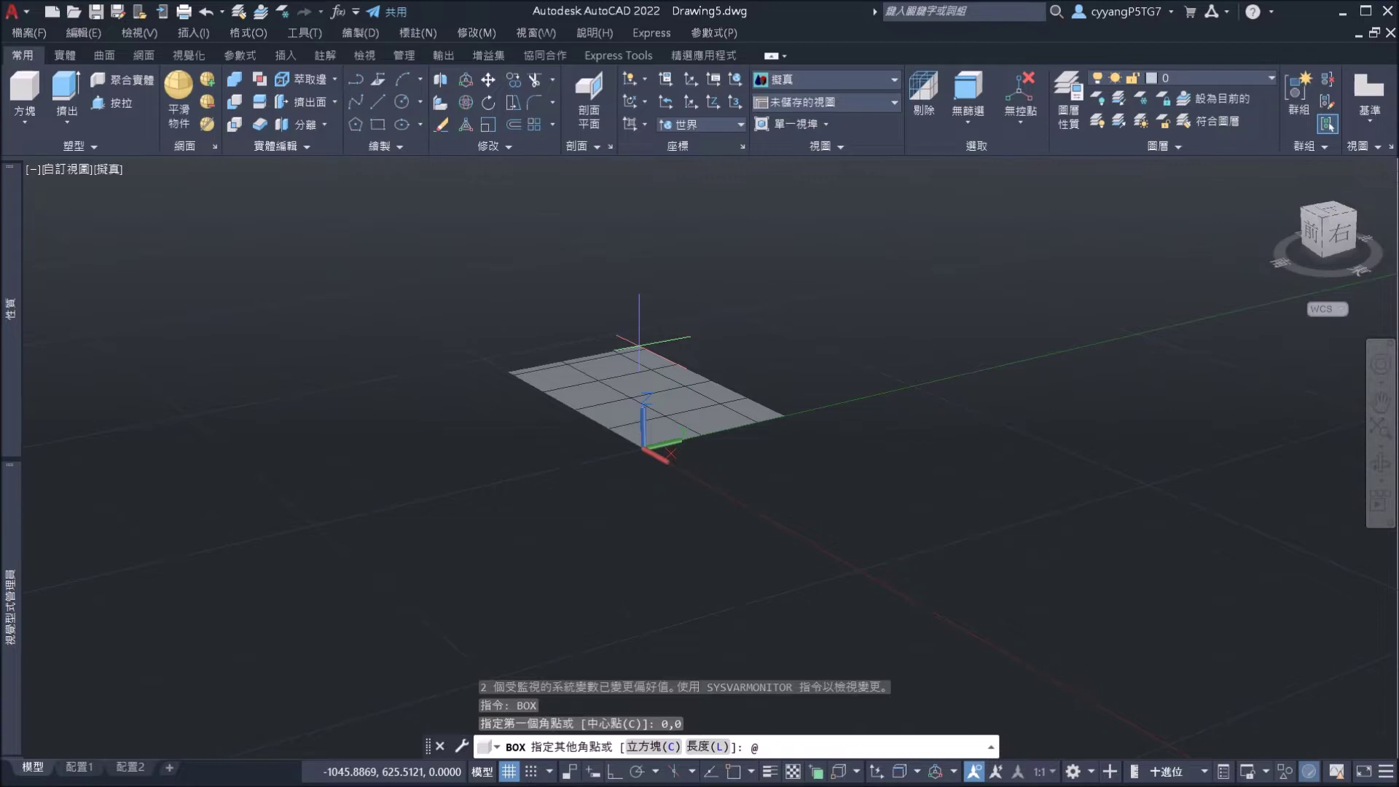
type("30,10,20")
key("Return")
type("z")
key("Return")
type("e")
key("Return")
scroll(641, 349, "down", 4)
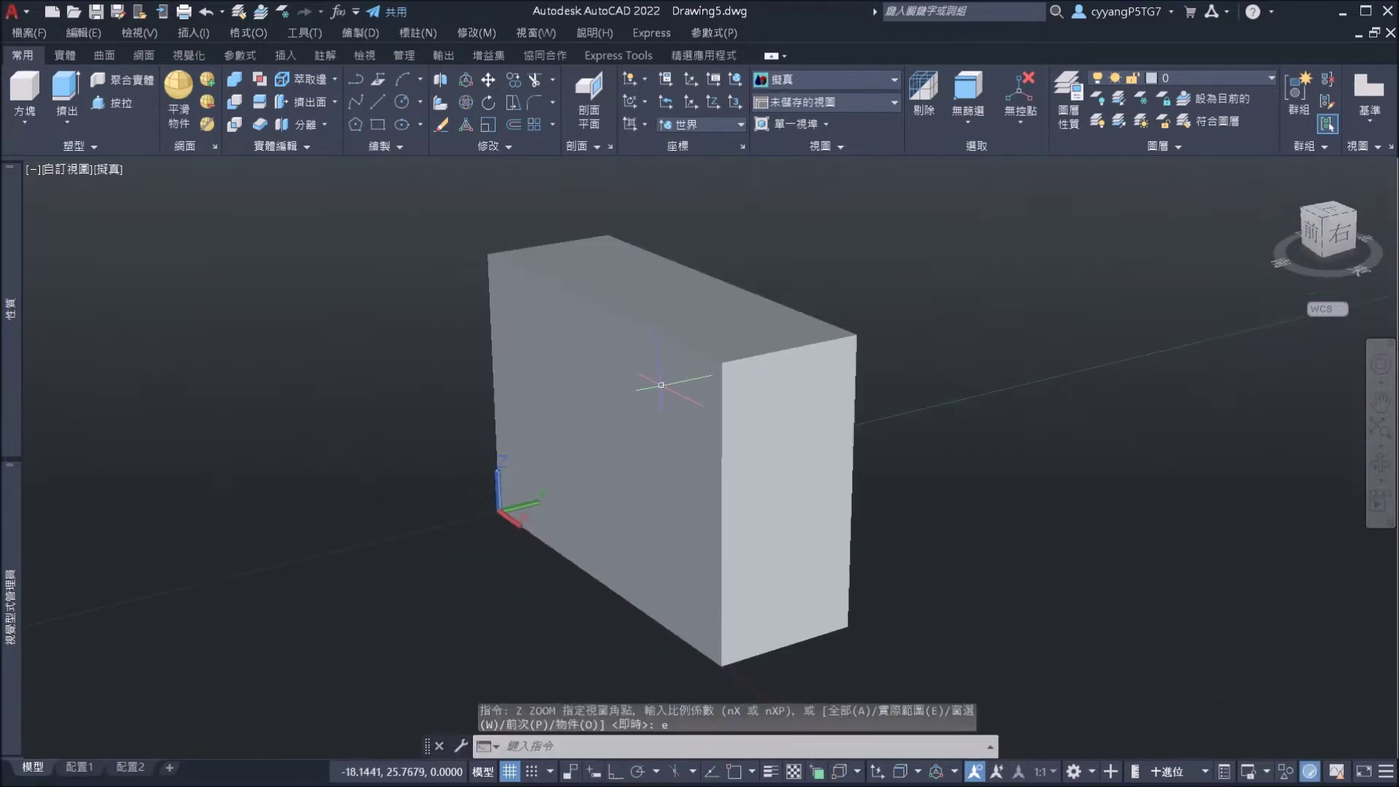
Change the viewport's visual style to Conceptual (概念) with the box seen from its front corner.
middle_click_drag(656, 384, 761, 464, "shift")
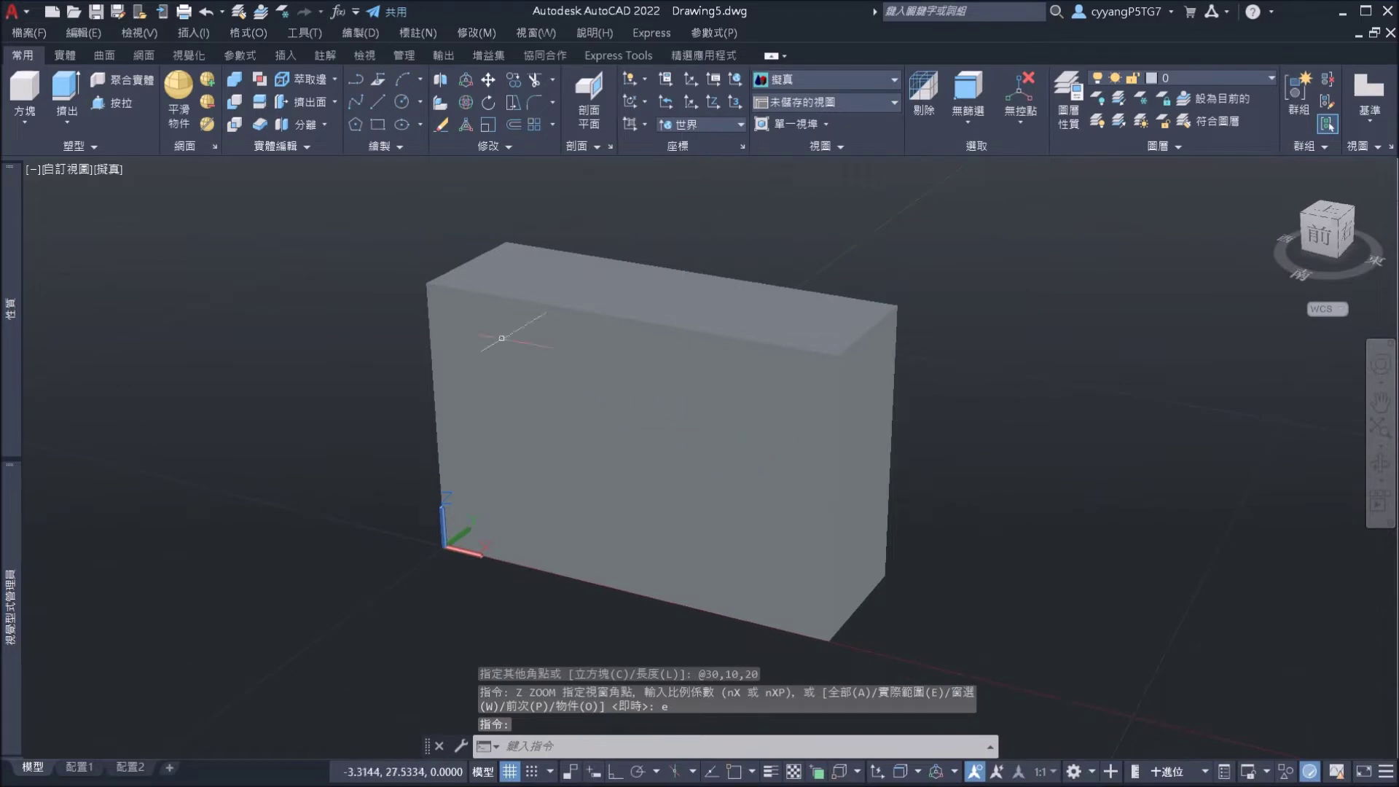
left_click(106, 169)
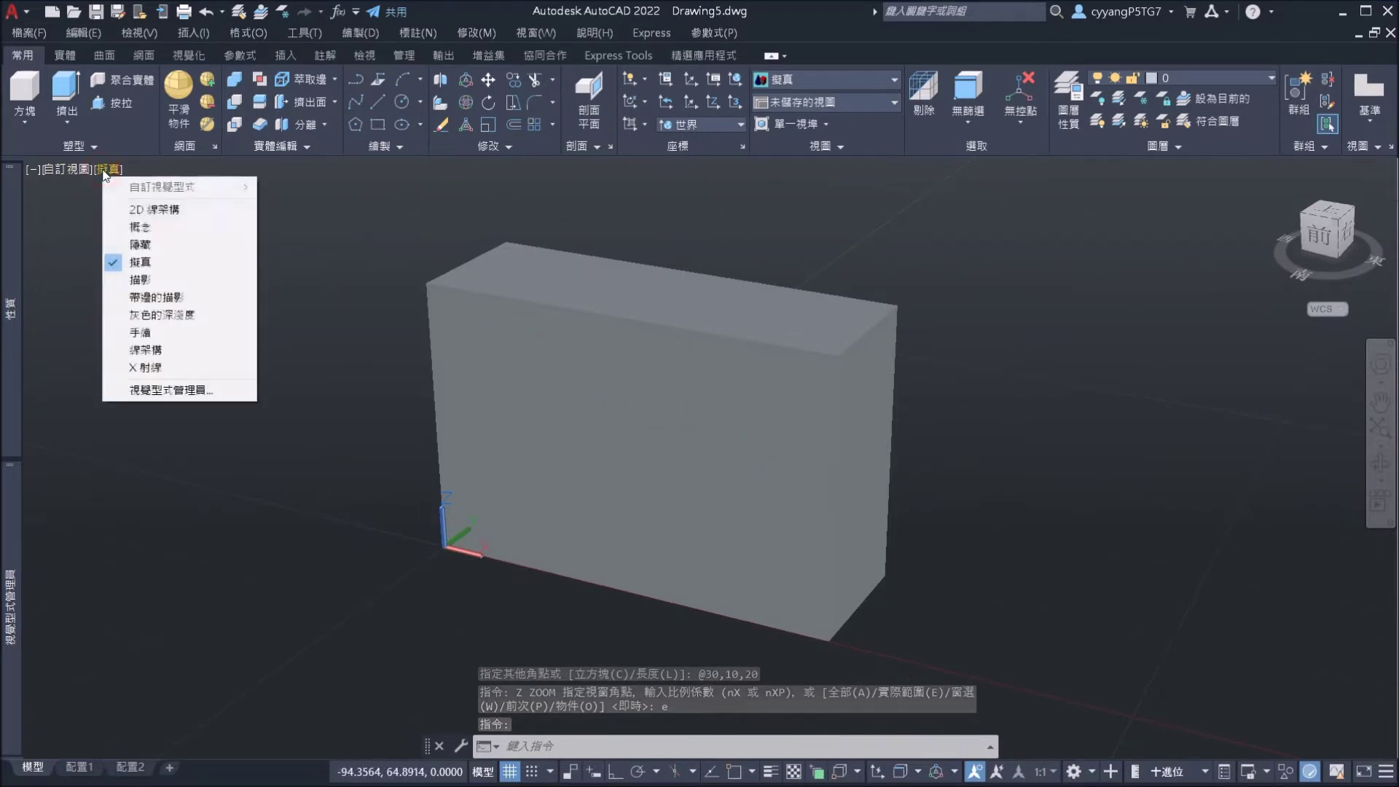
left_click(140, 227)
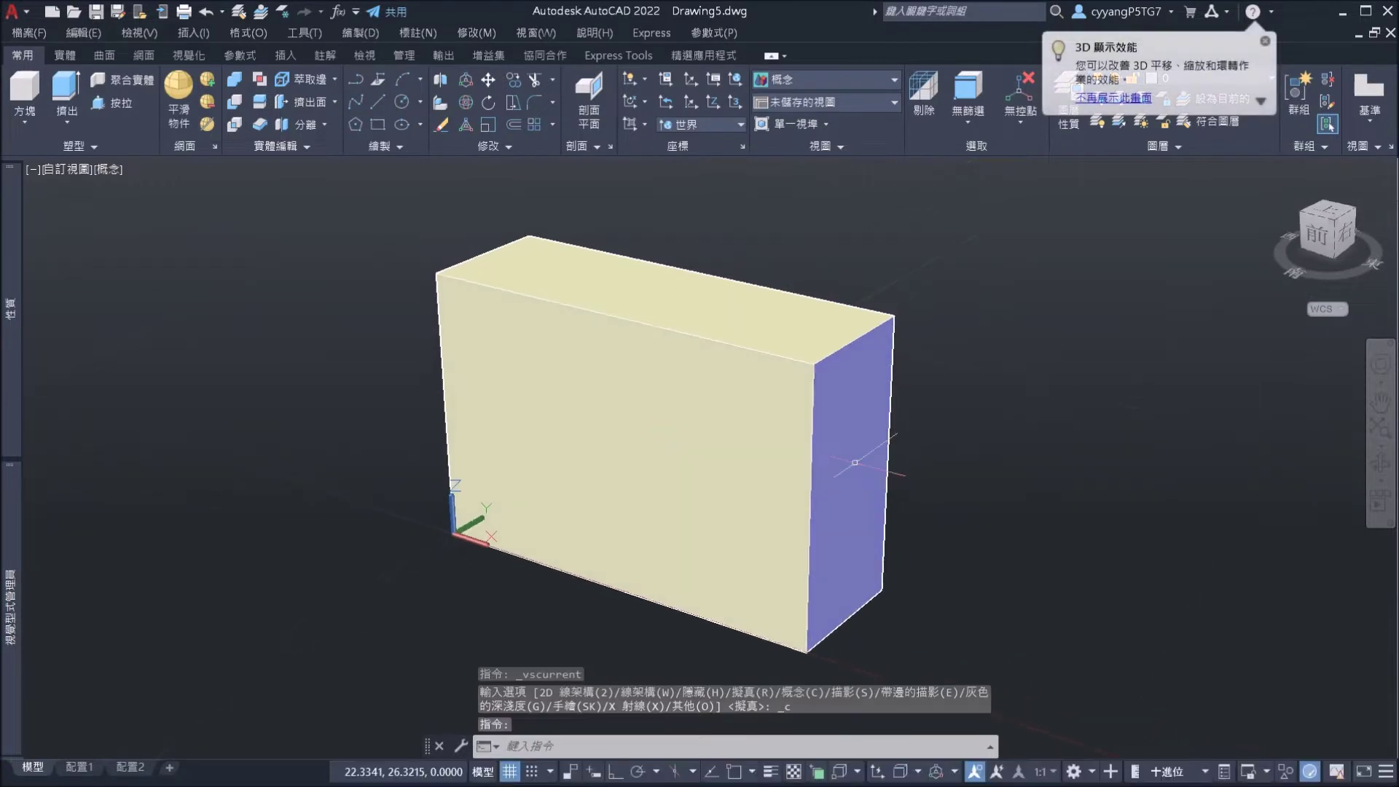
middle_click_drag(859, 375, 687, 327)
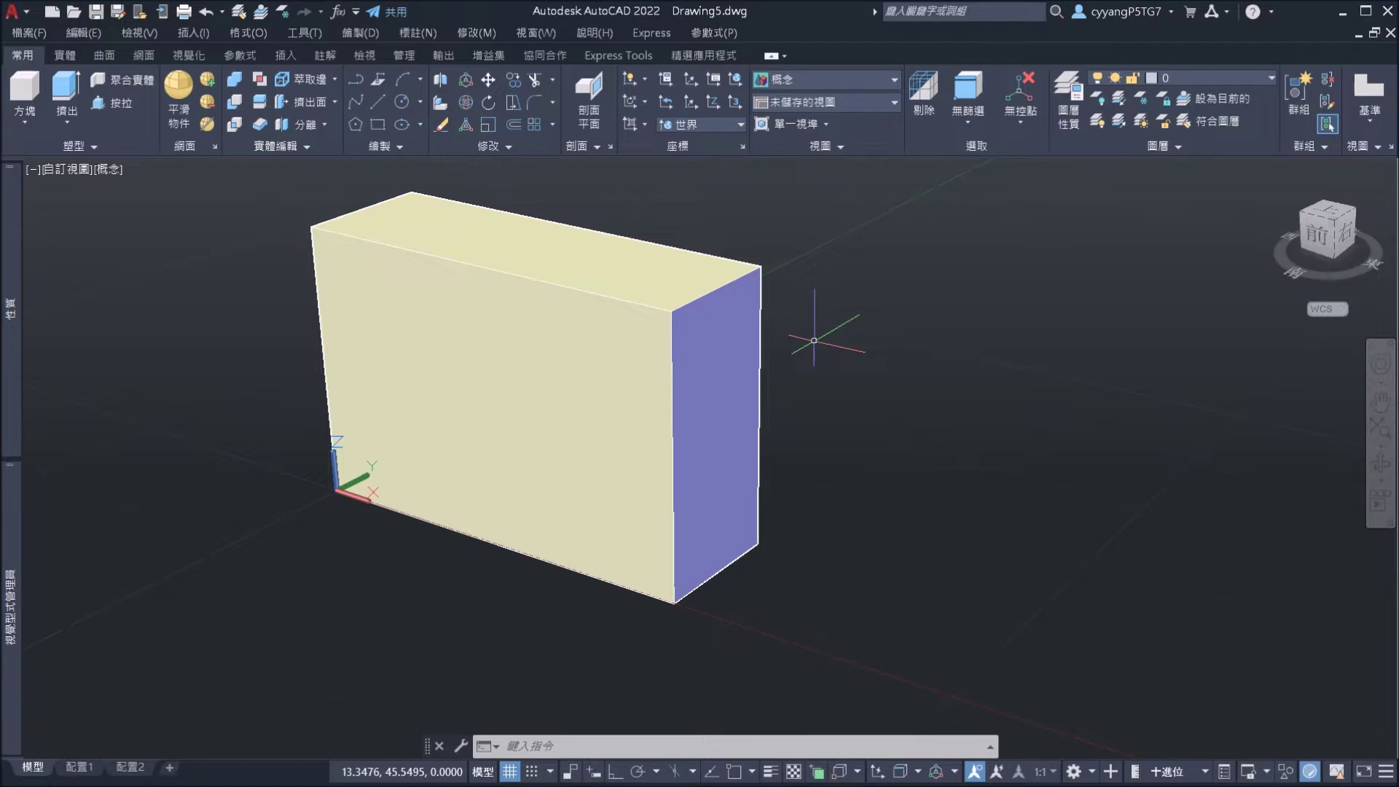
key("F5")
key("F5")
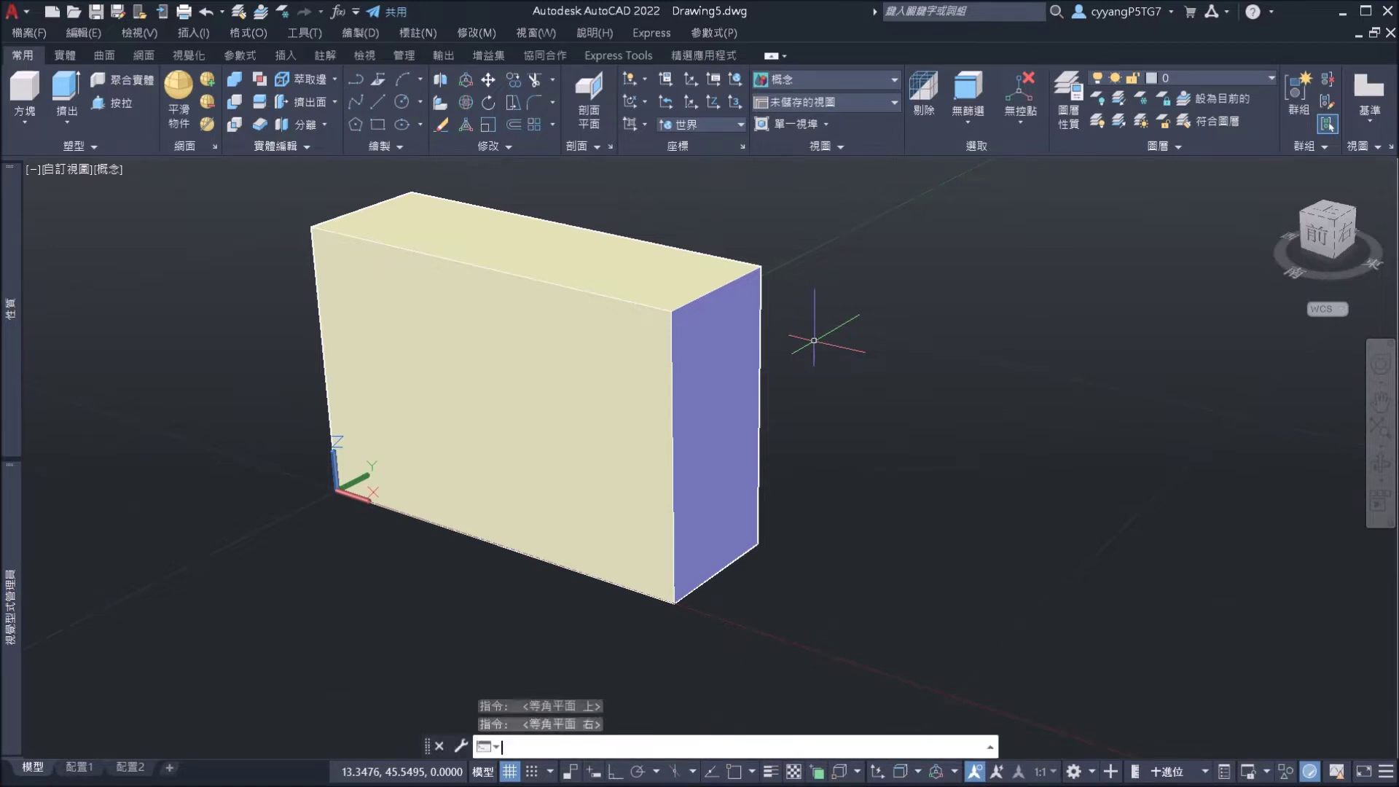
key("F5")
key("F5")
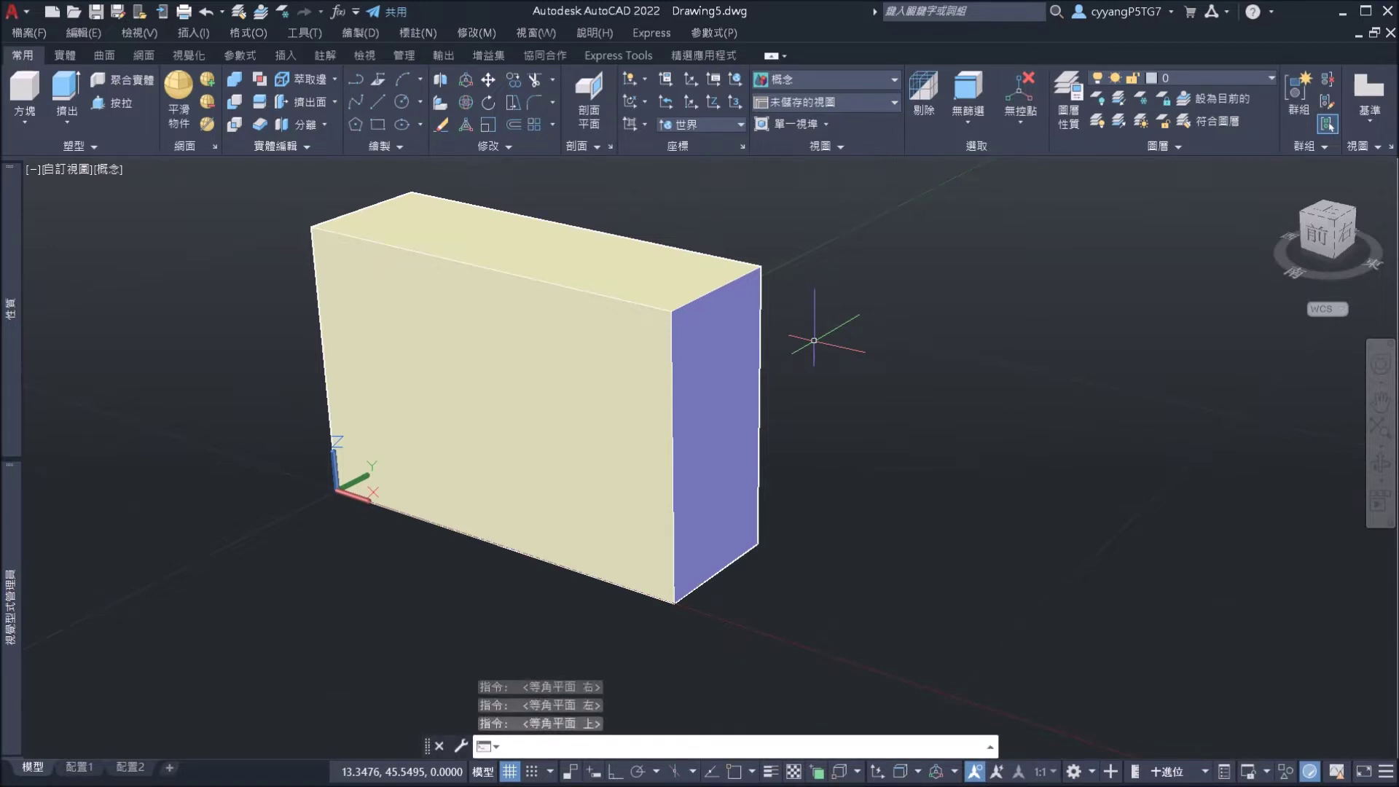
Turn on dynamic UCS and draw a radius 5 circle on the box's front face, centred on the midpoint of its bottom edge.
key("F6")
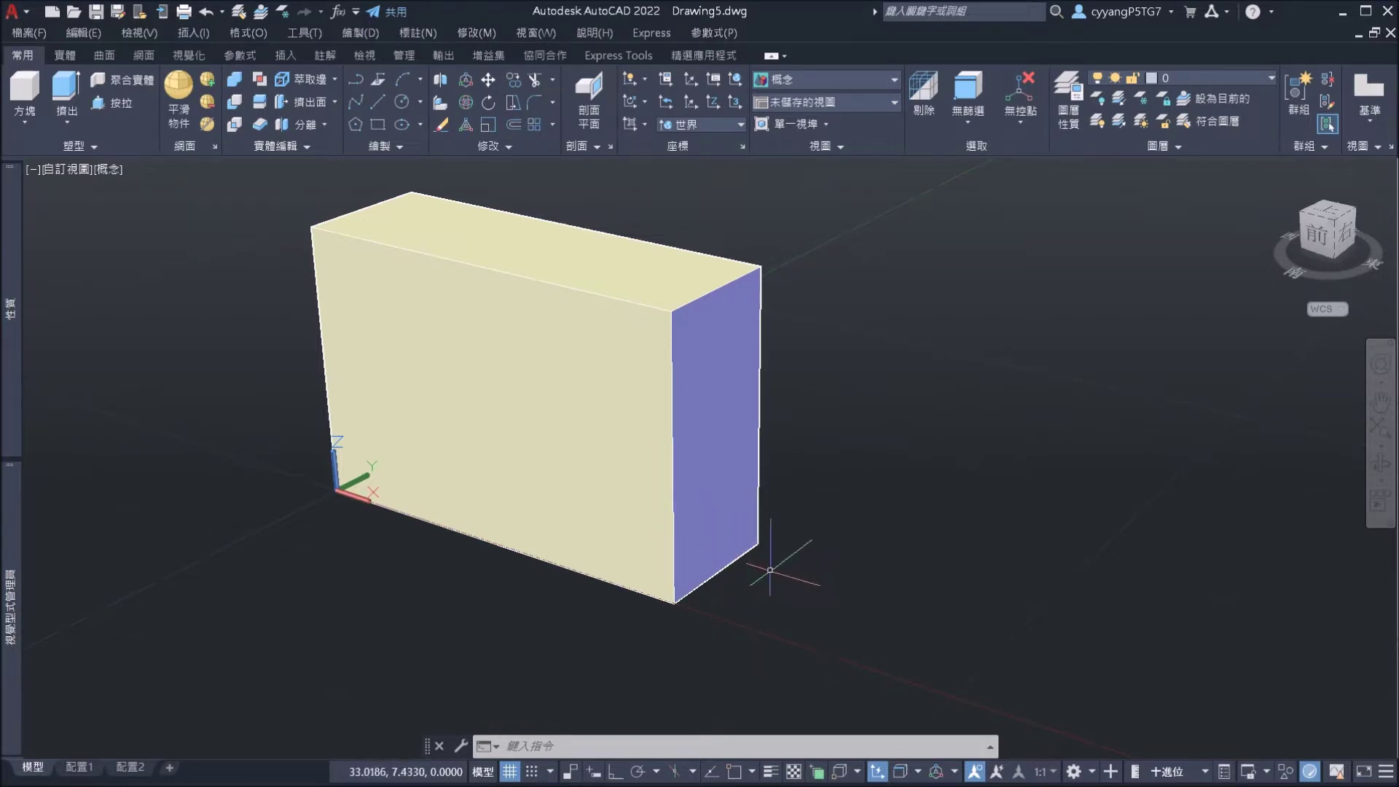
type("c")
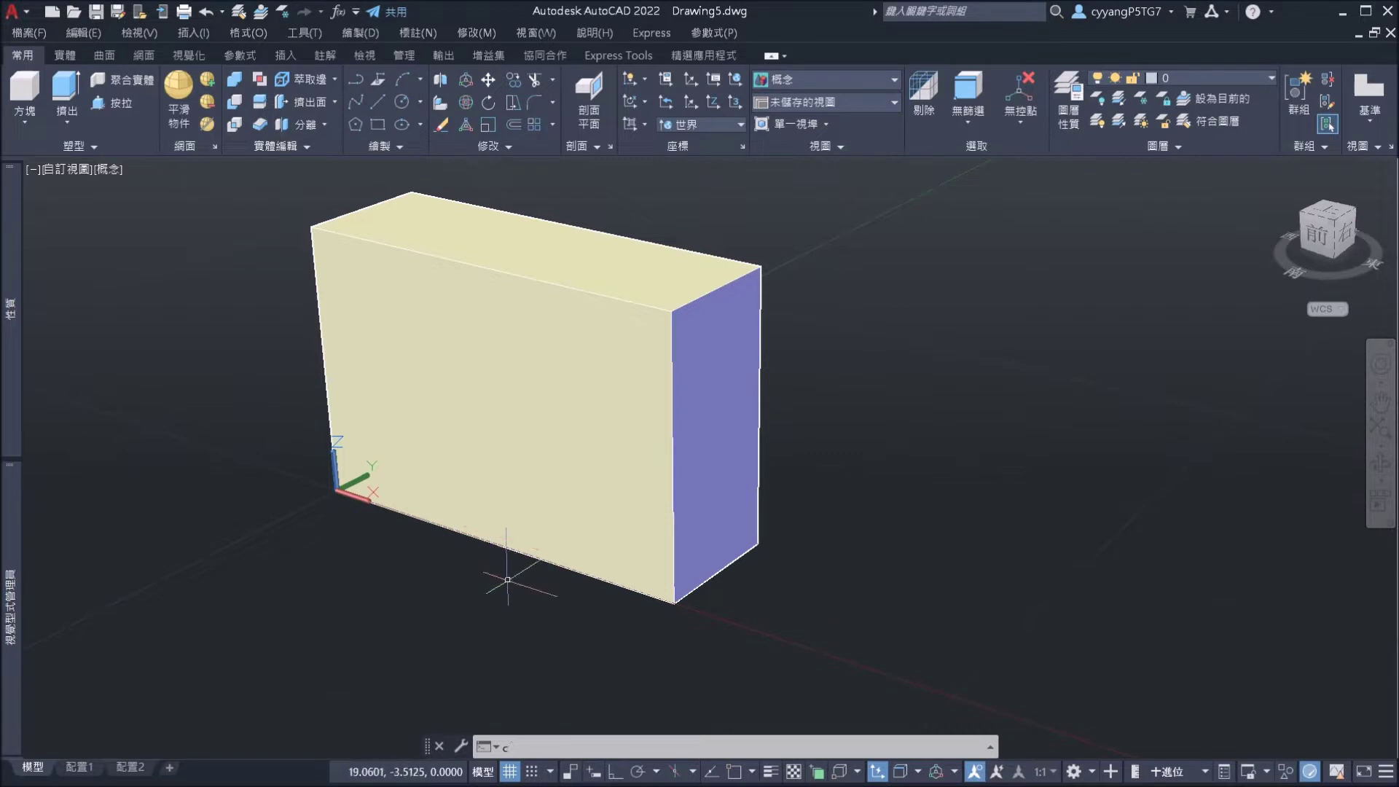
key("Return")
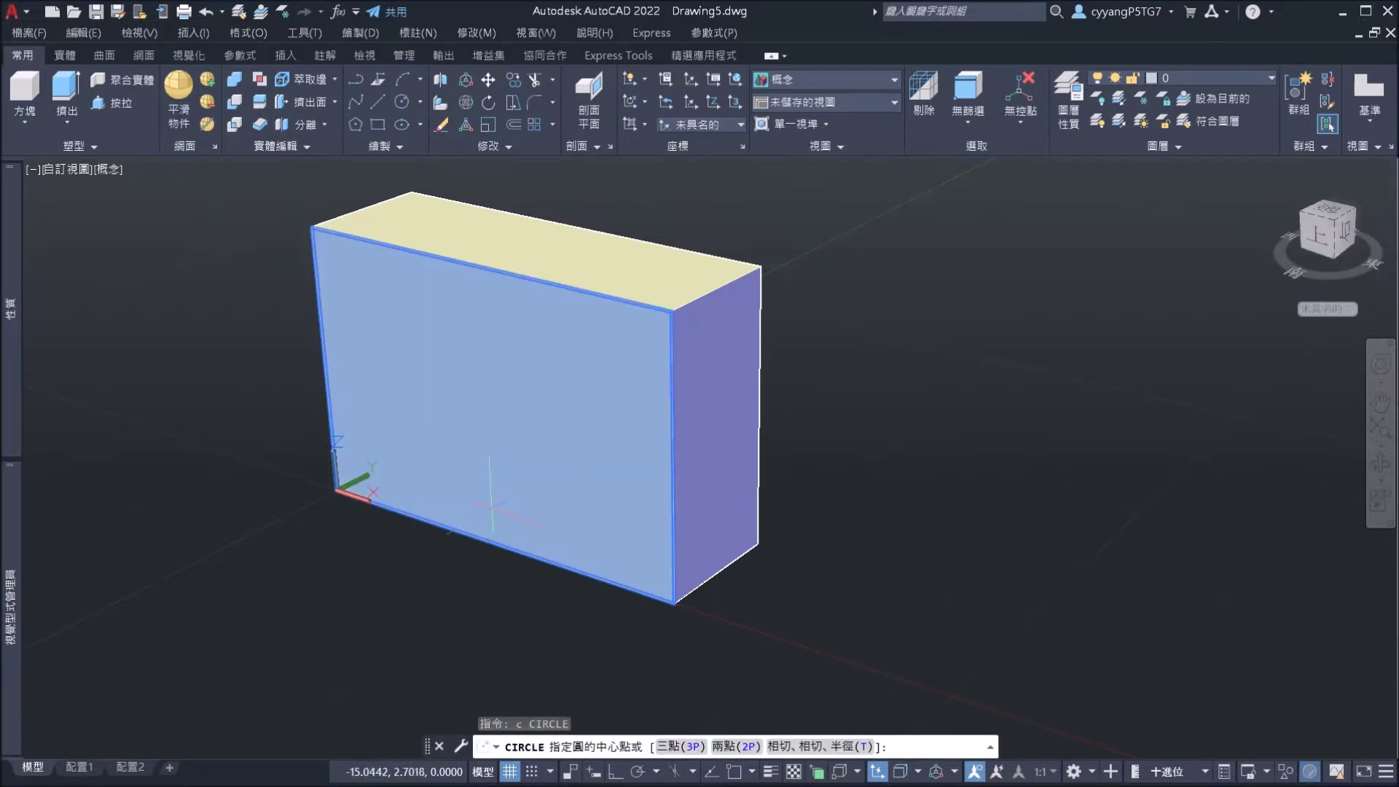
type("en")
key("BackSpace")
key("BackSpace")
type("mid")
key("Return")
left_click(499, 542)
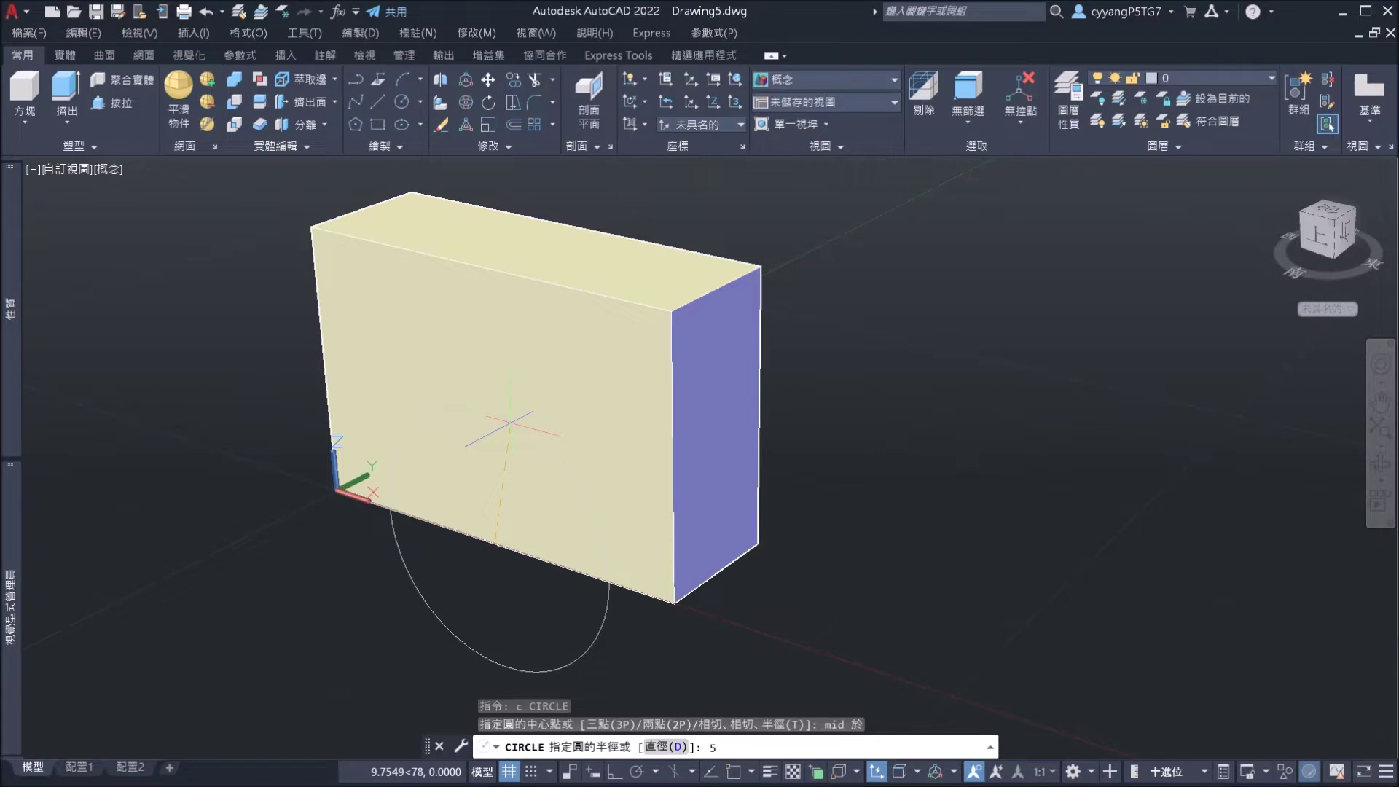
key("Return")
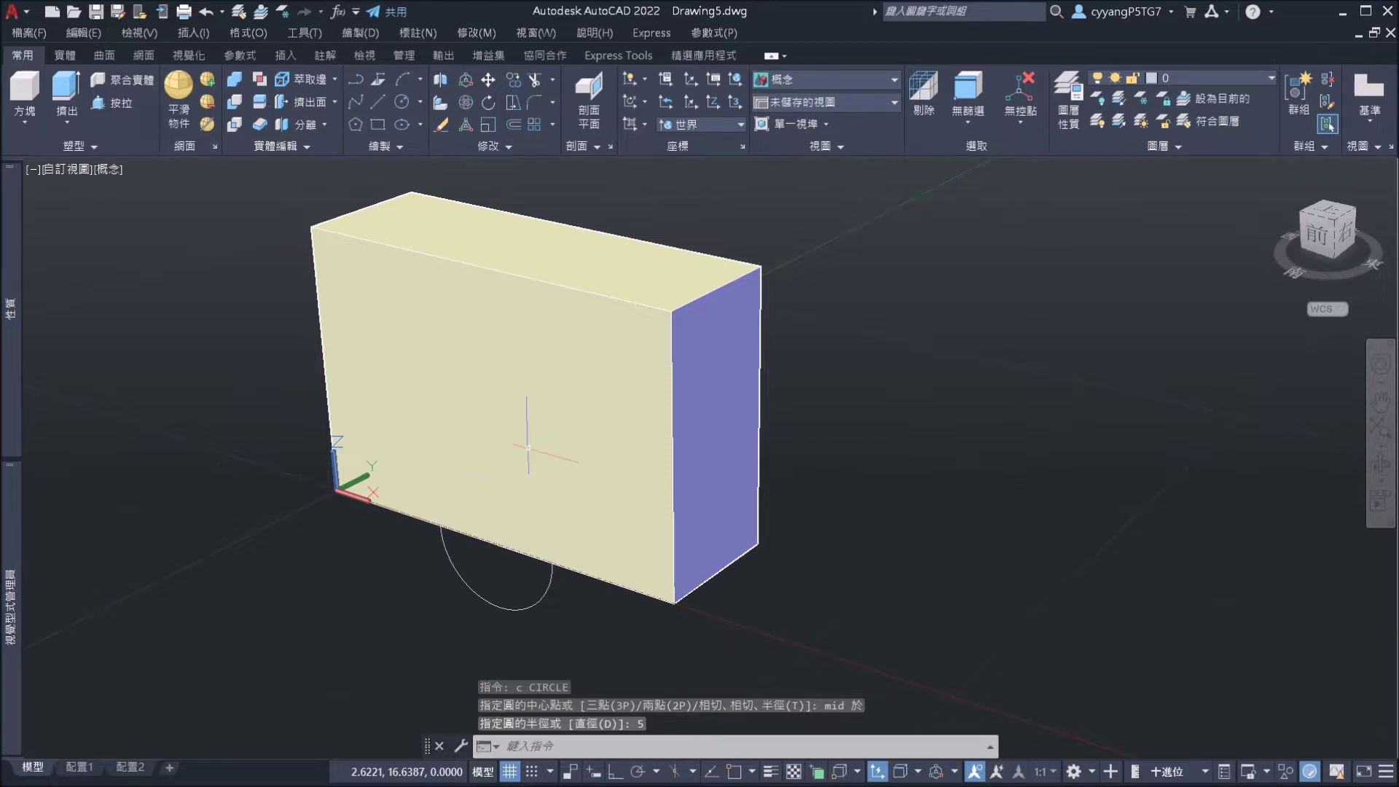
scroll(577, 594, "up", 1)
scroll(576, 594, "down", 1)
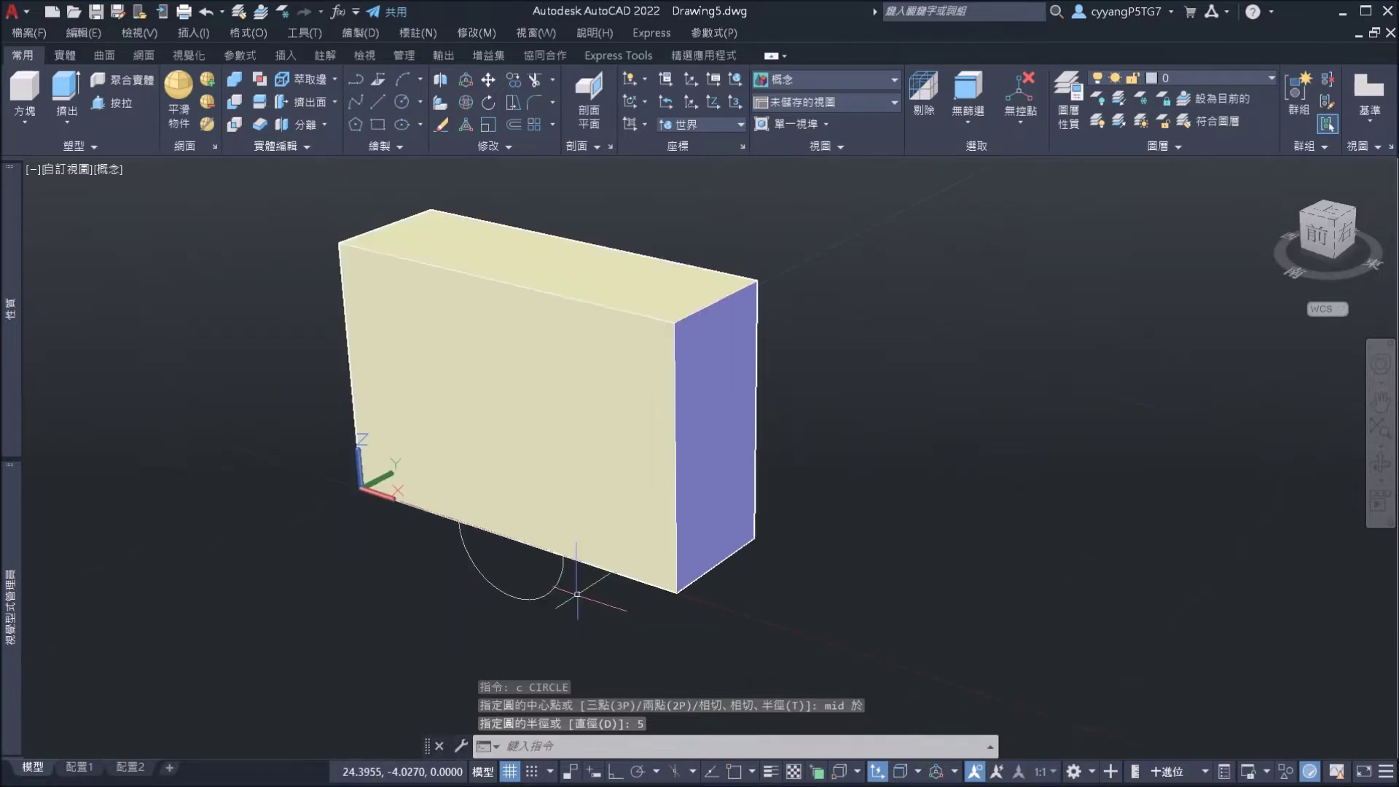
Presspull the half-circle region on the front face through the box to cut an arched opening.
left_click(115, 104)
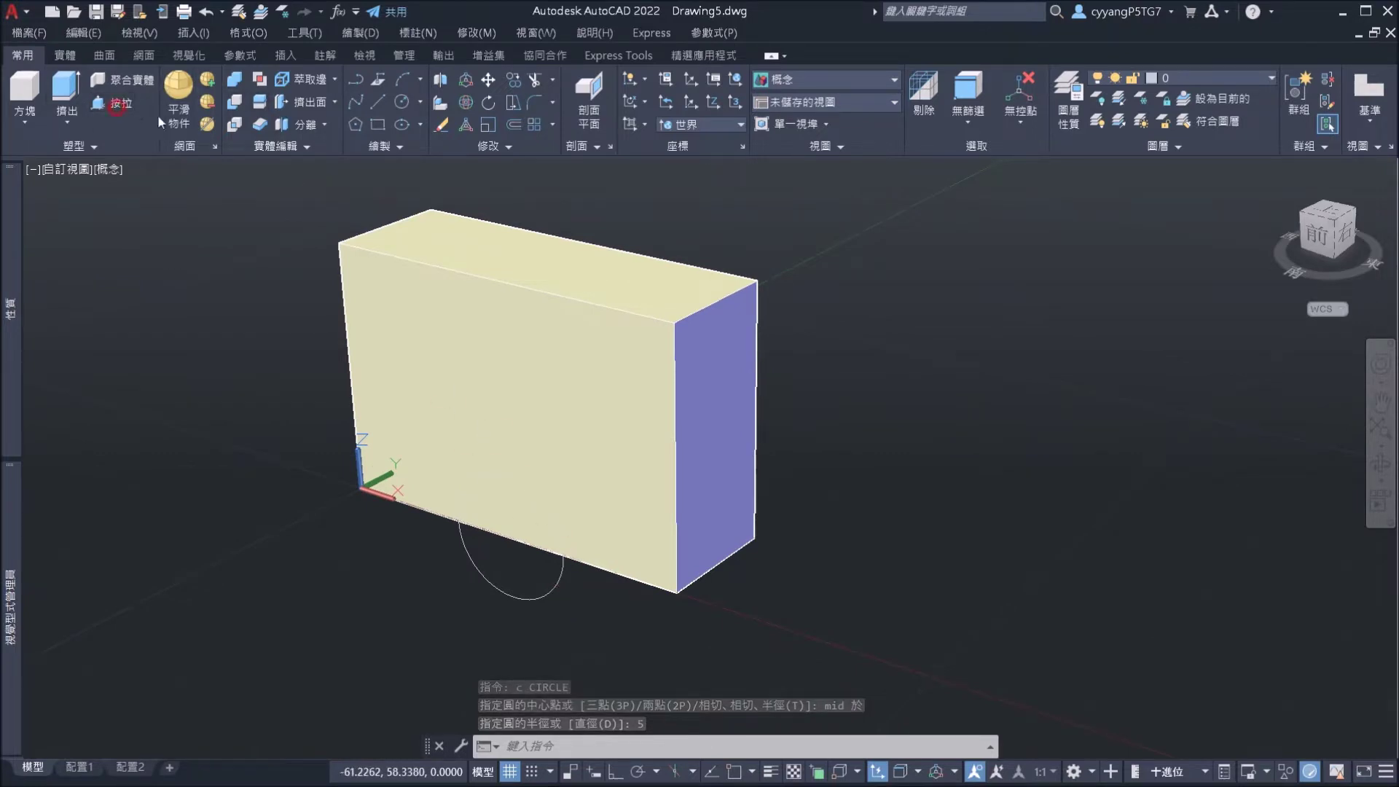
left_click(510, 513)
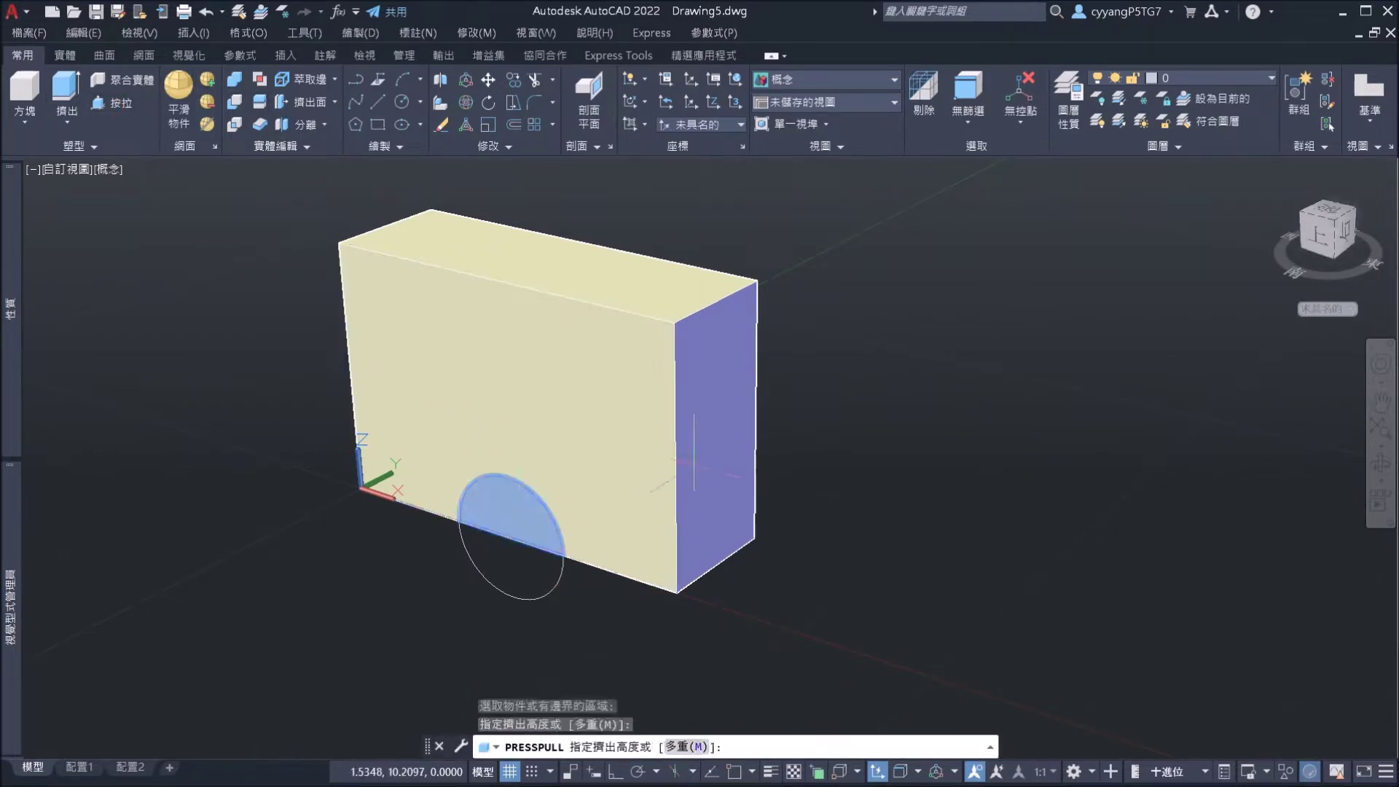
left_click(866, 441)
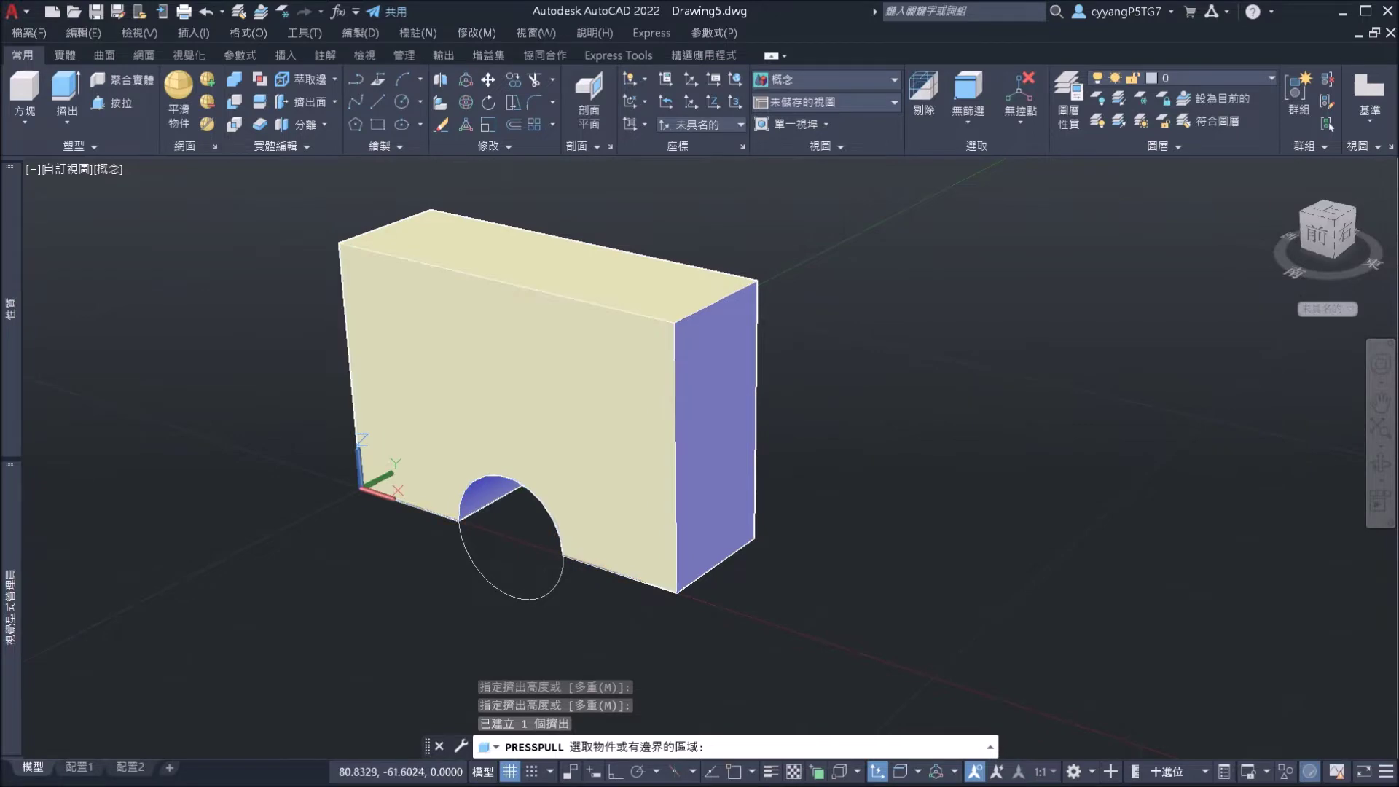
key("Return")
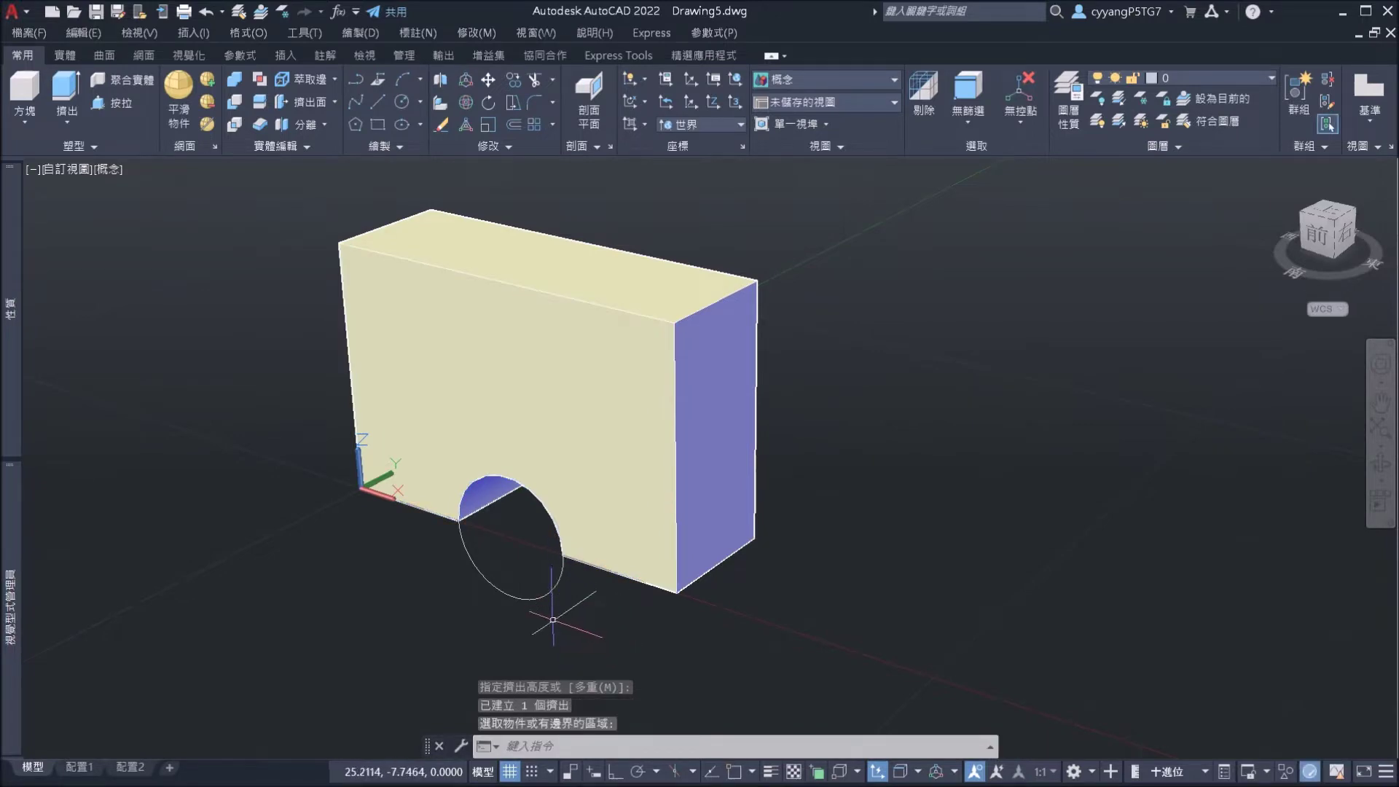
mouse_move(546, 421)
middle_mouse_down("shift")
mouse_move(584, 313)
mouse_move(547, 425)
middle_mouse_up("shift")
key("Escape")
scroll(532, 442, "up", 2)
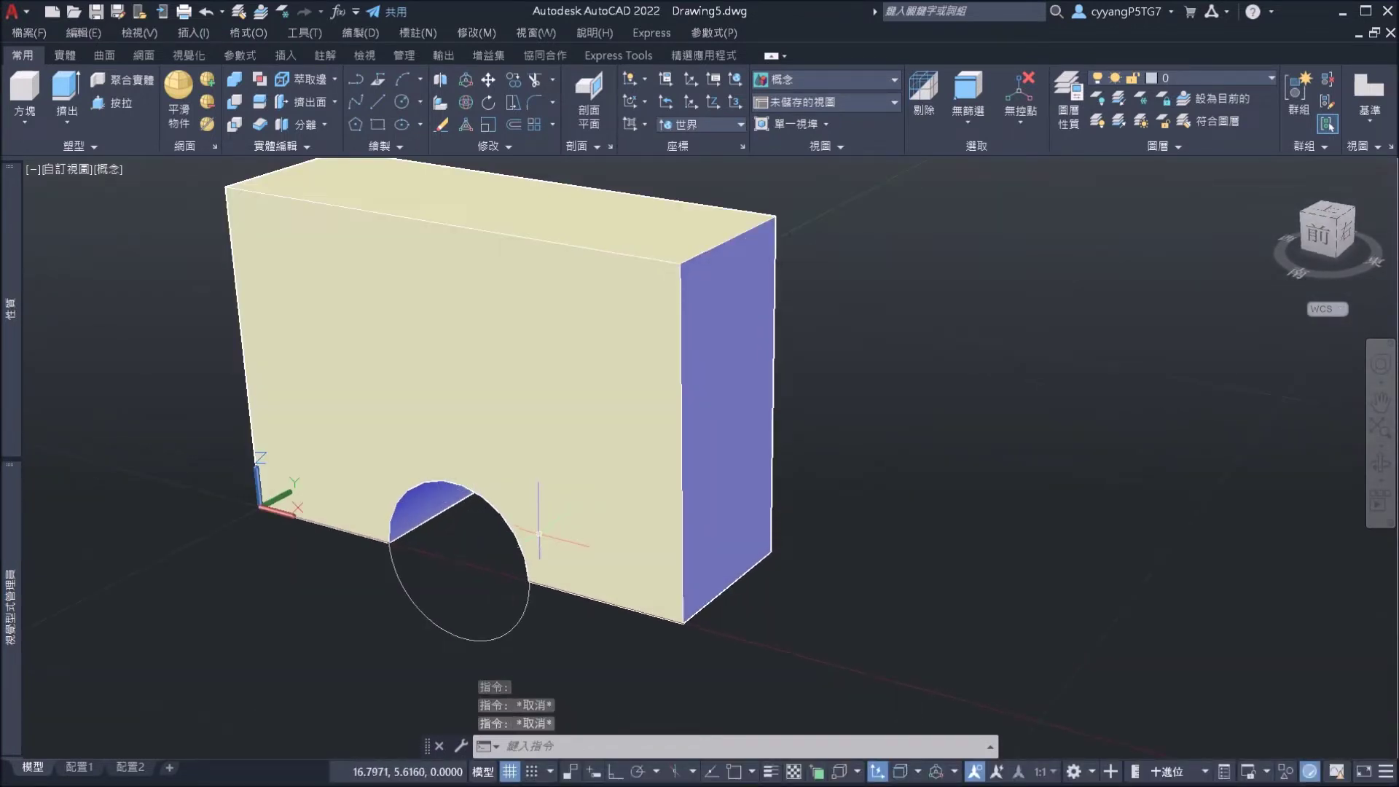
type("c")
key("Return")
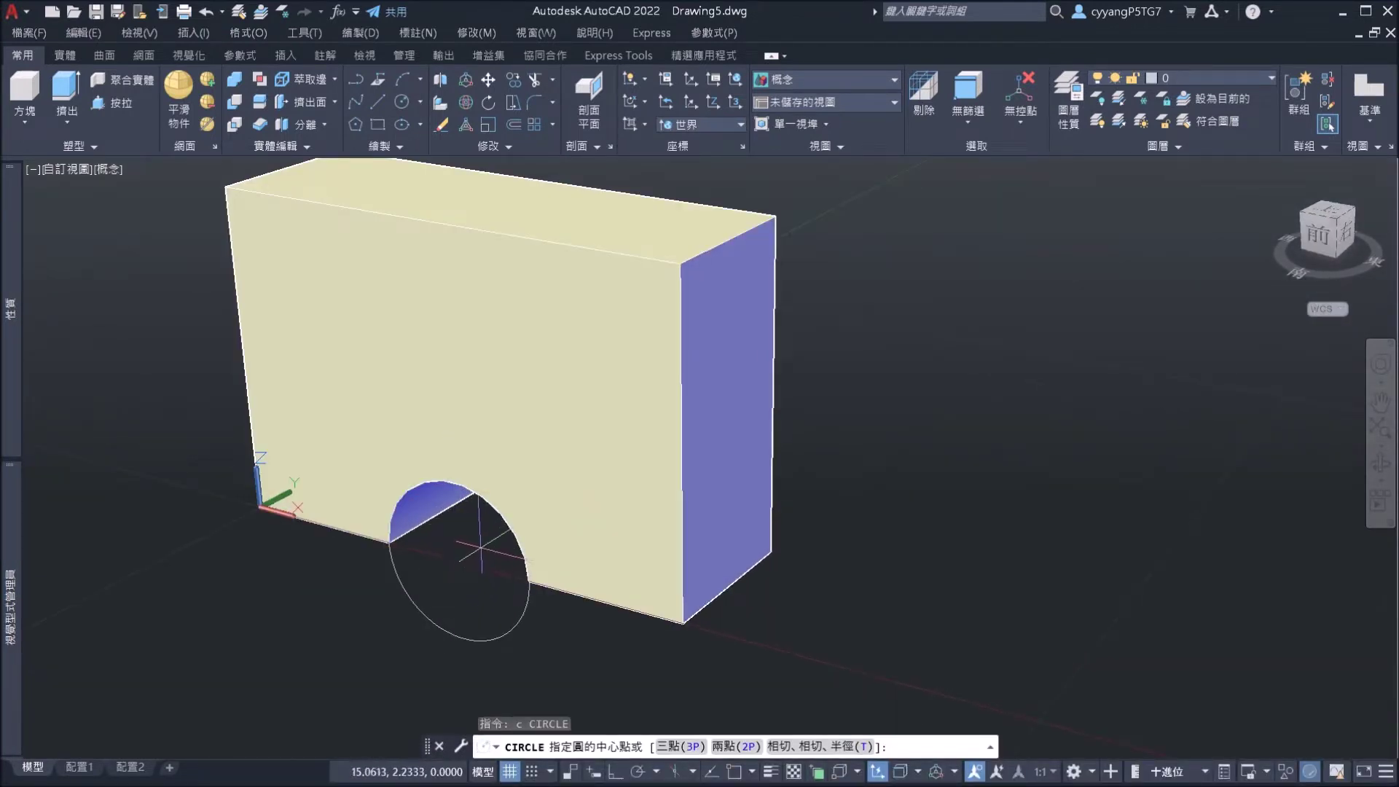
type("cen")
key("Return")
left_click(457, 563)
key("Escape")
type("c")
key("Return")
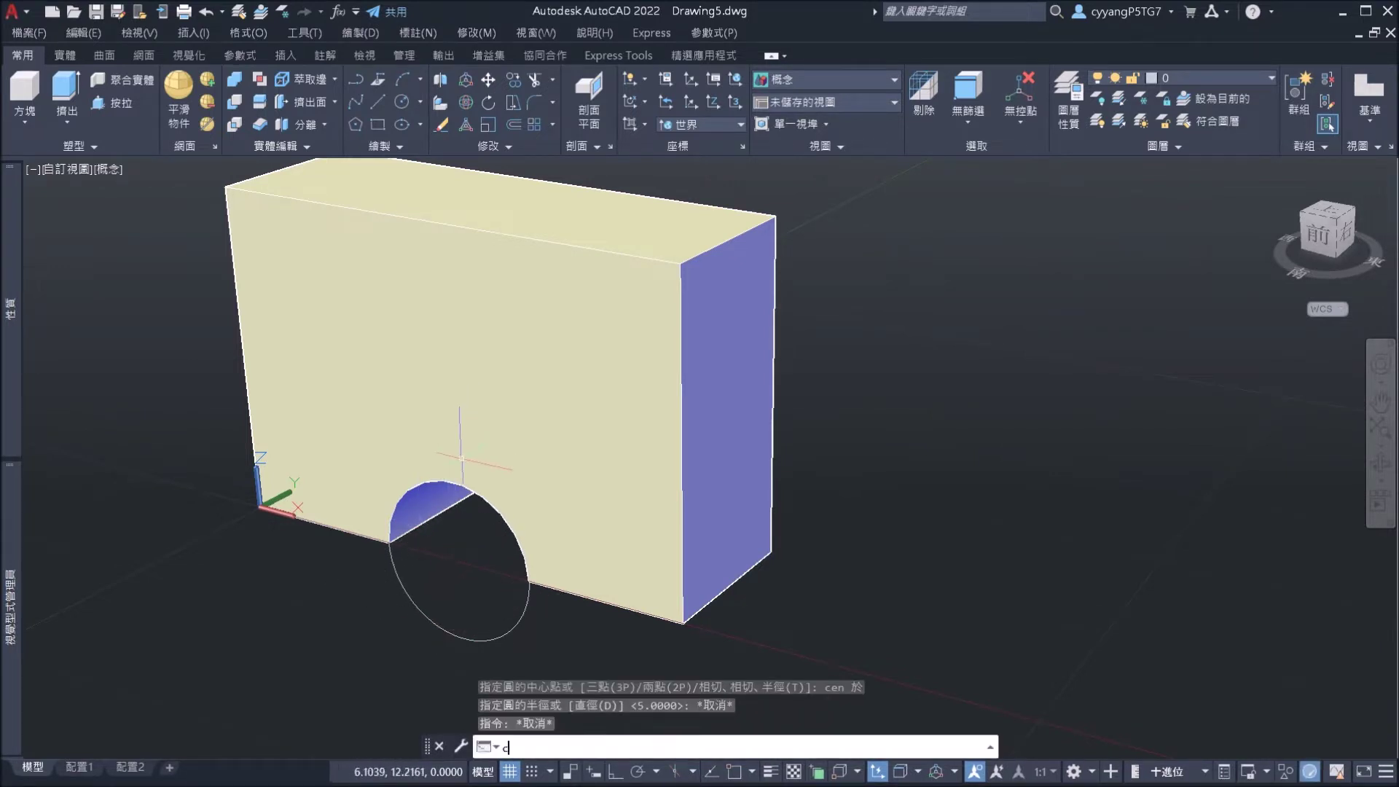
type("ce")
key("Escape")
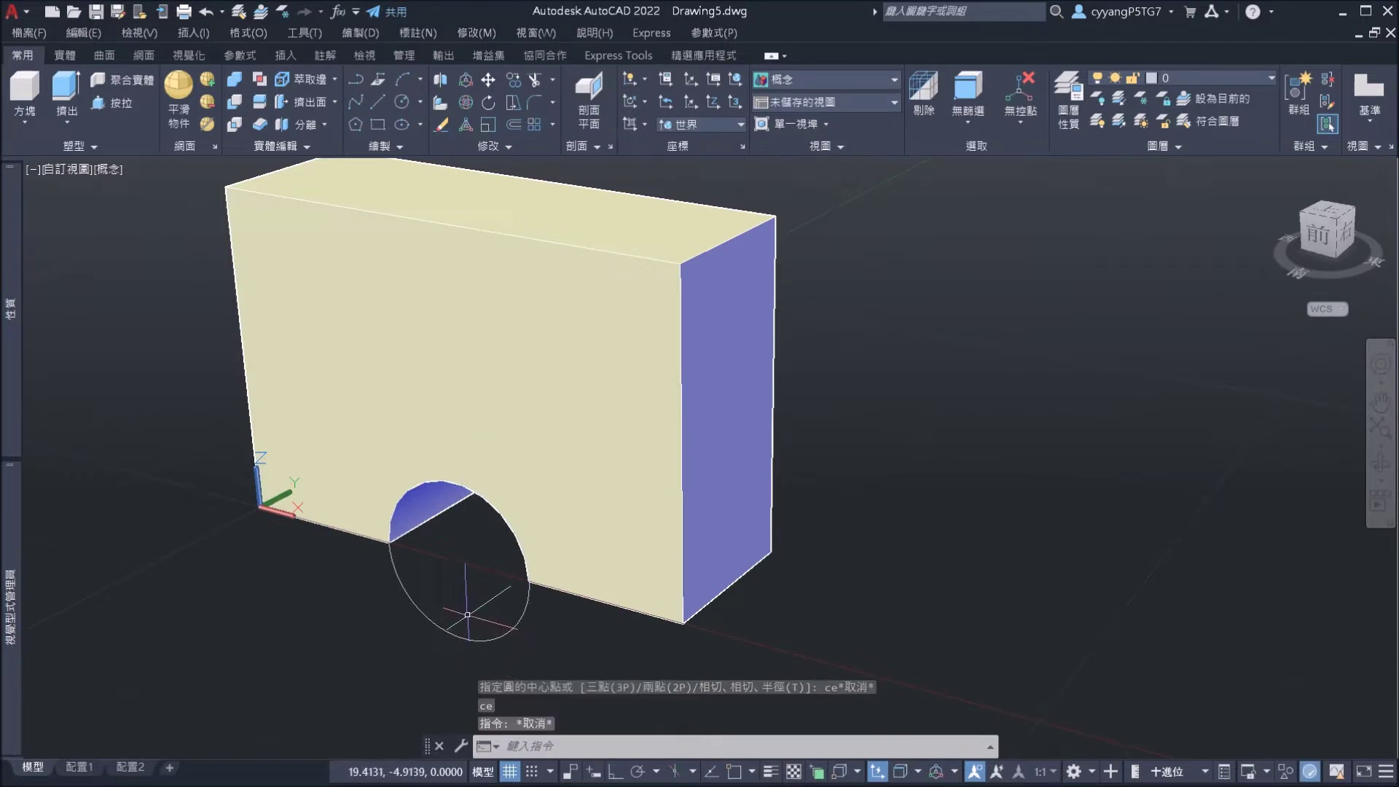
Rotate the UCS about its X axis by the default angle so its XY plane lies on the box's front face.
type("ucs")
key("Return")
type("x")
key("Return")
key("Return")
Draw a circle of diameter 20 on the front face, concentric with the existing radius 5 circle.
type("c")
key("Return")
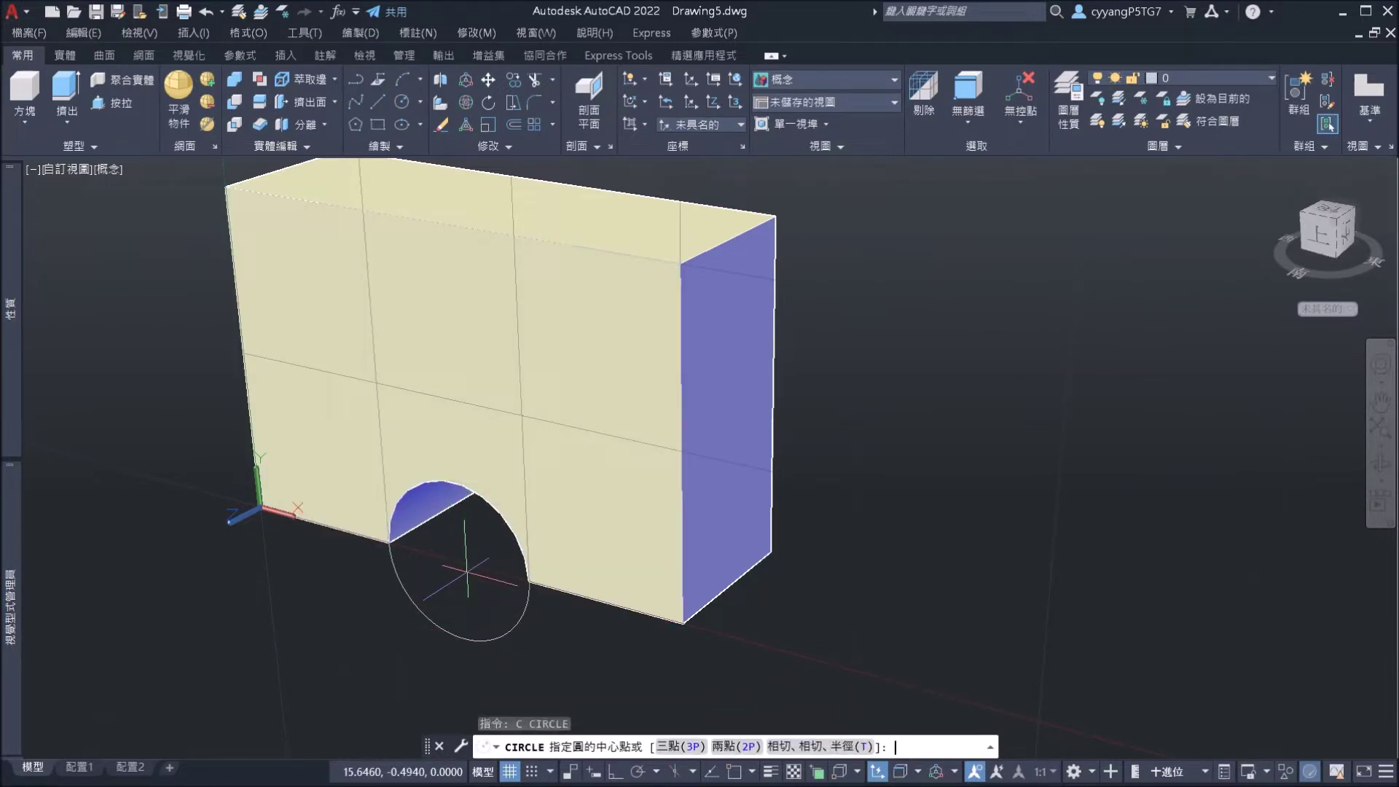
type("cen 於")
key("Return")
left_click(466, 626)
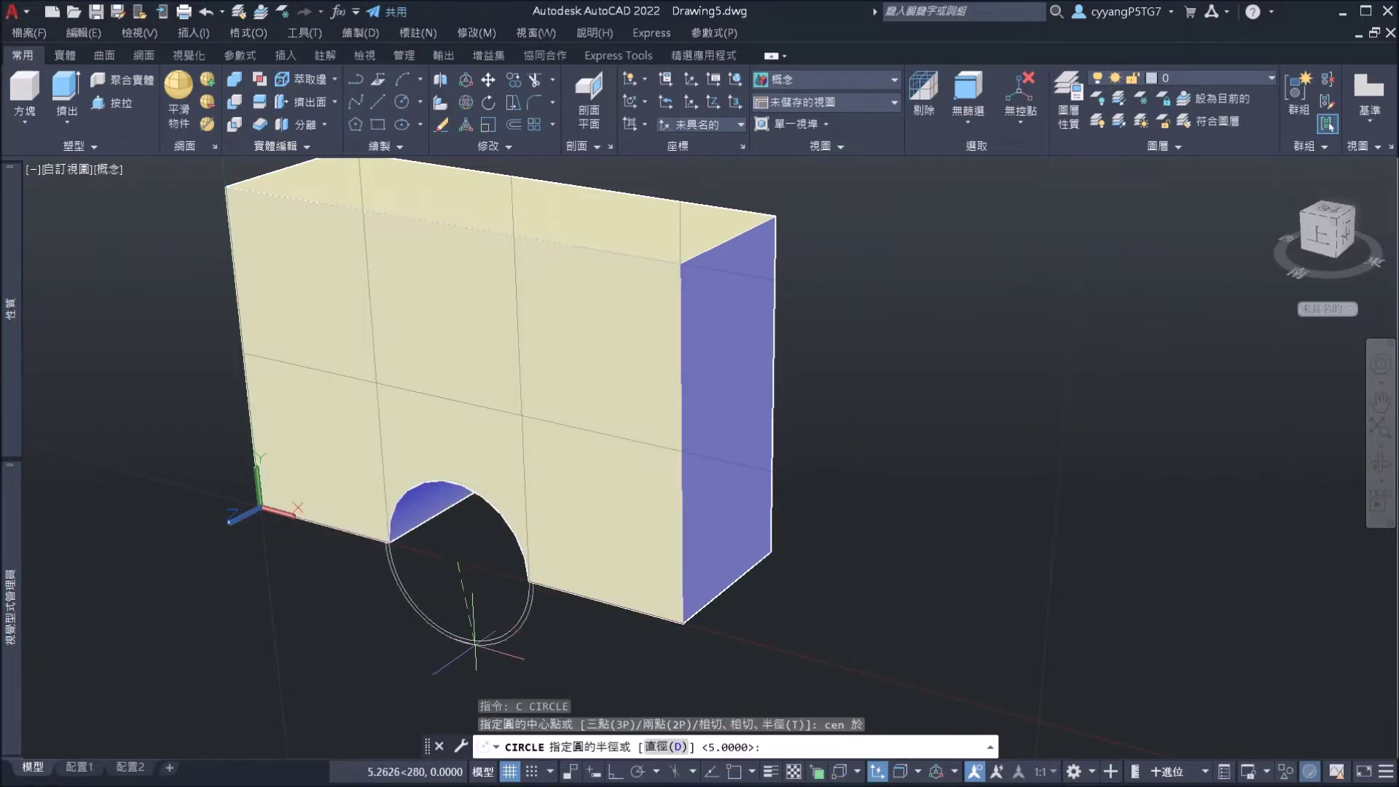
type("d")
key("Return")
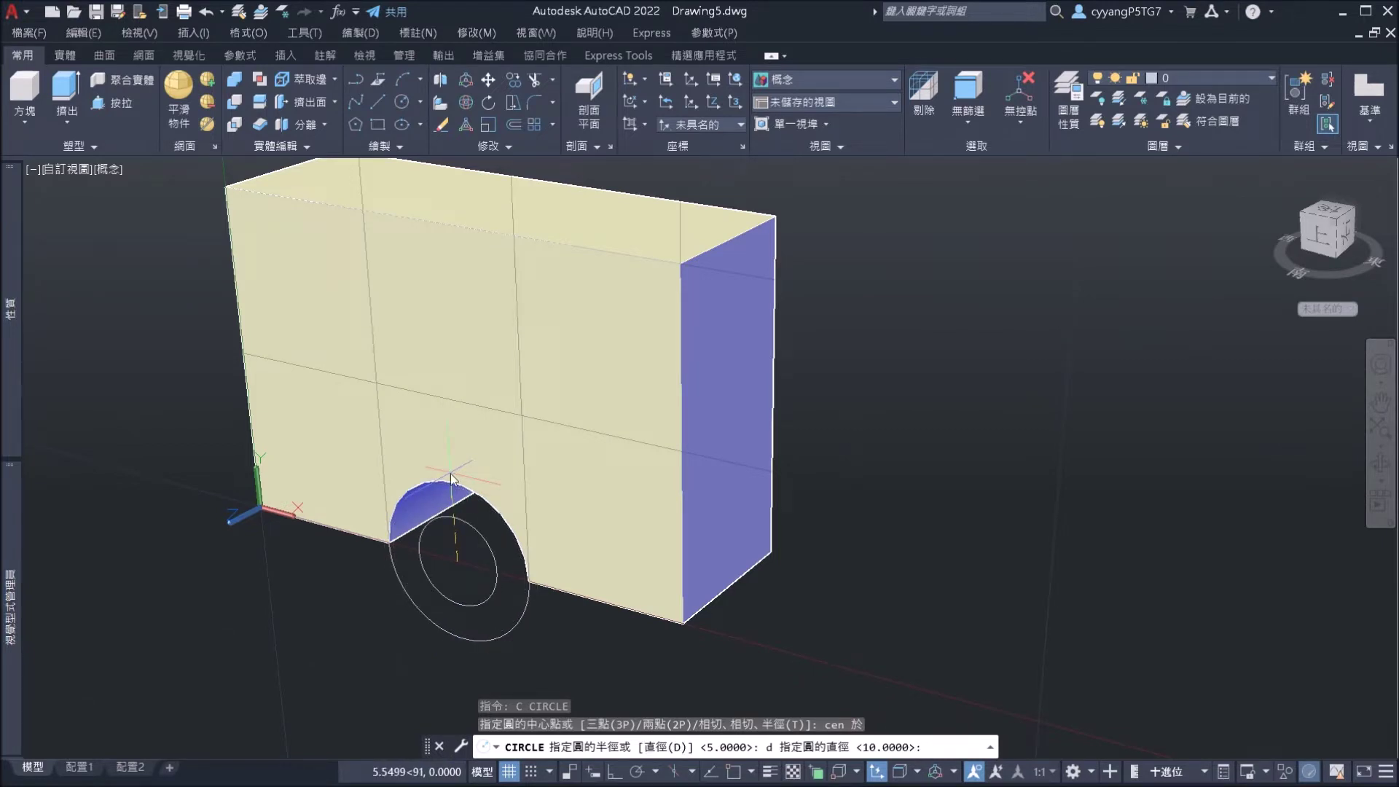
type("20")
key("Return")
Presspull the half-ring region between the two circles through the box to enlarge the arched opening.
scroll(451, 479, "down", 1)
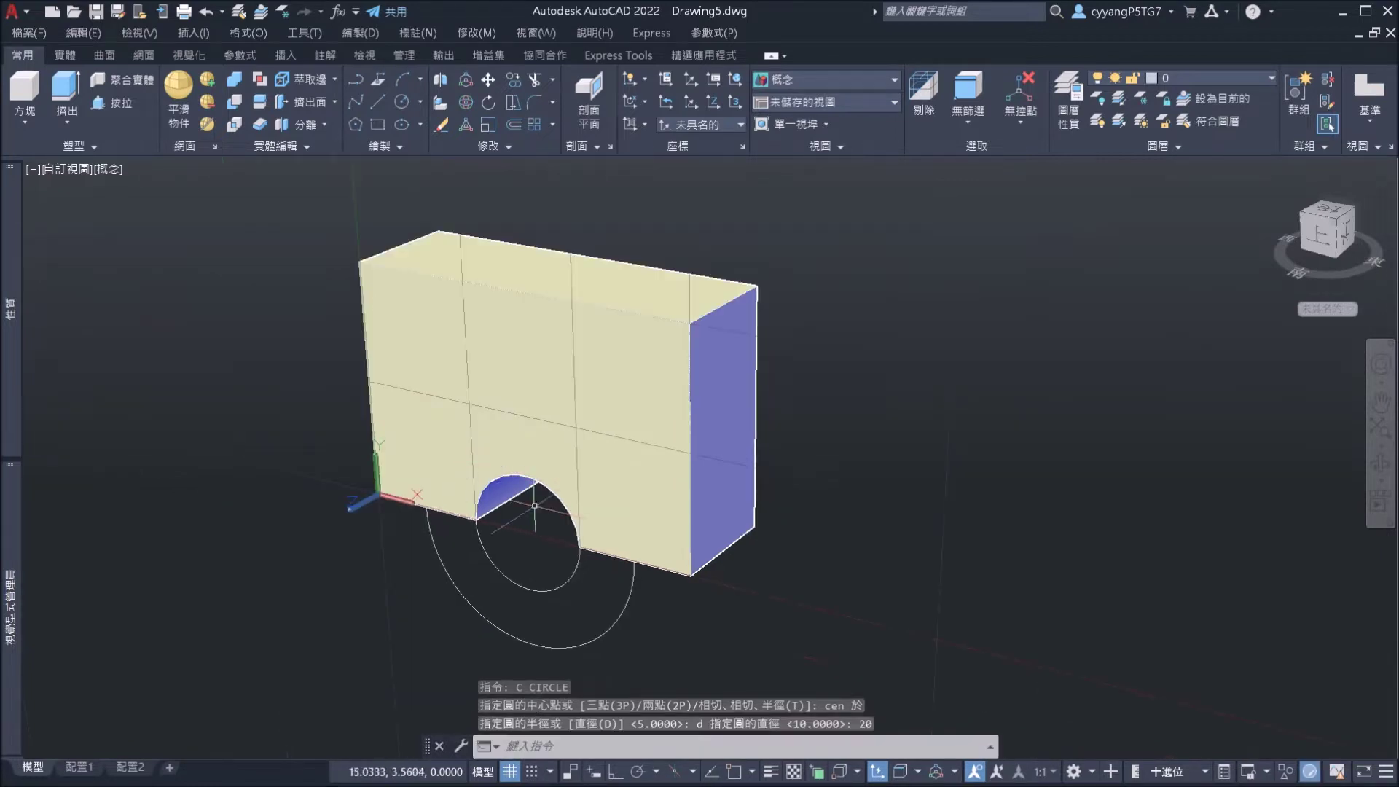
left_click(121, 103)
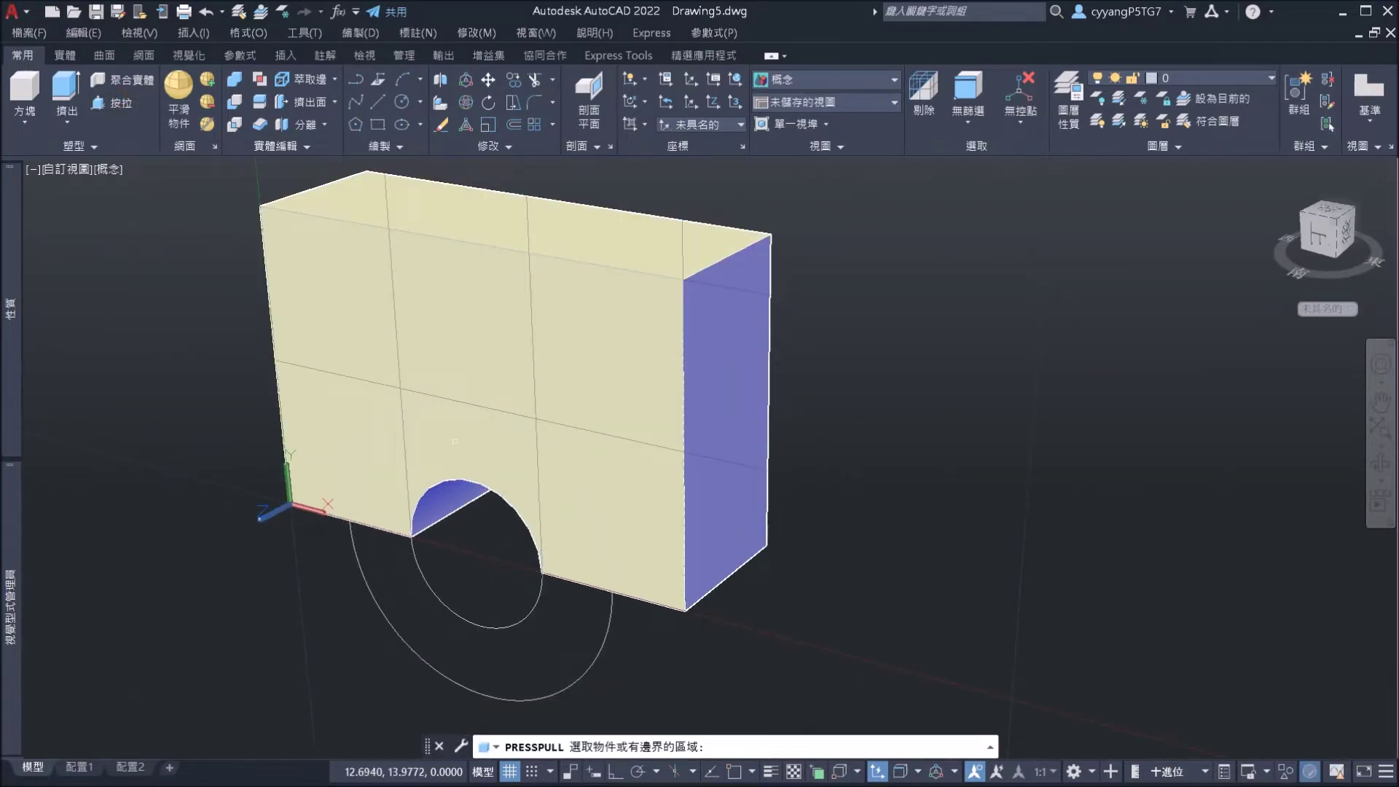
left_click(466, 444)
left_click(865, 466)
key("Escape")
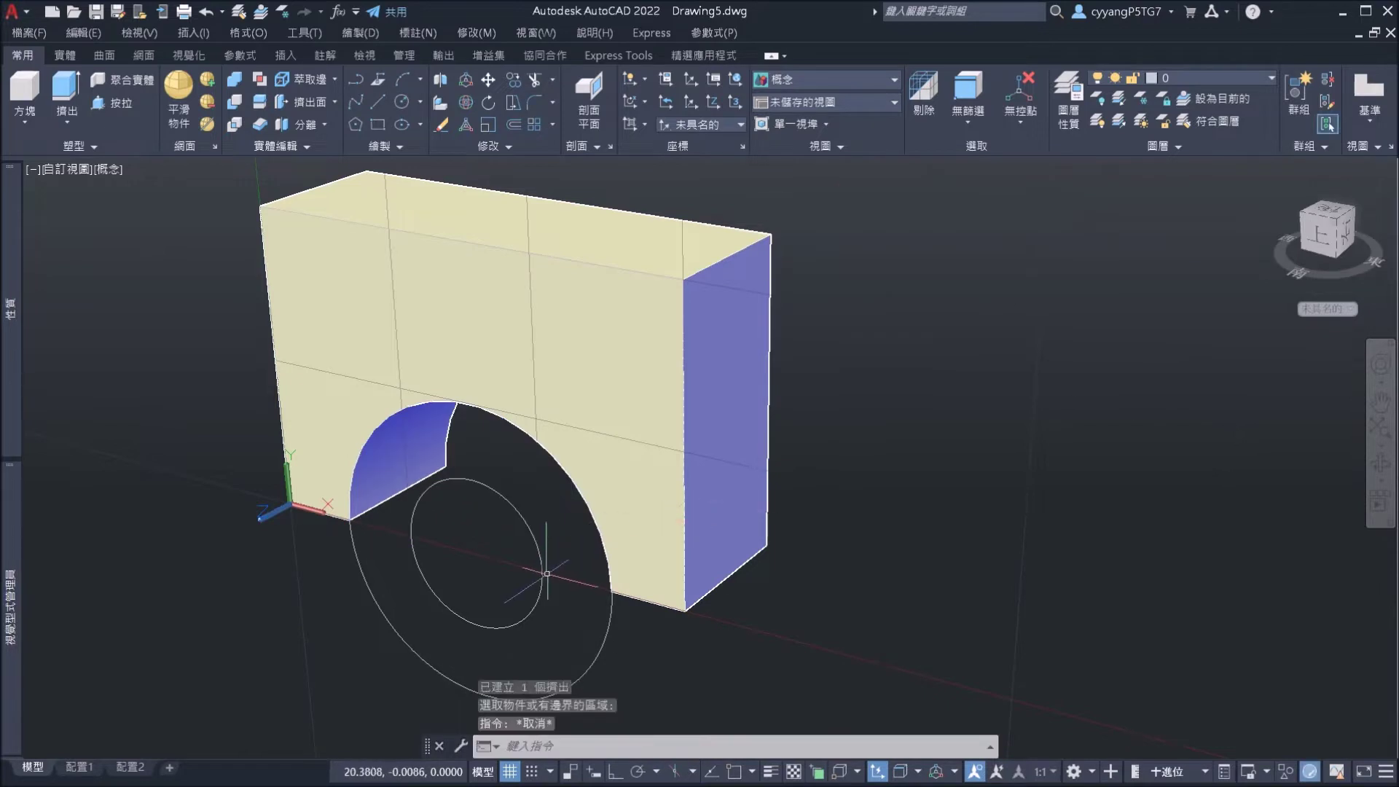
Erase both construction circles around the arched opening.
scroll(708, 454, "down", 2)
left_click(630, 679)
left_click(528, 554)
type("e")
key("Return")
scroll(553, 528, "up", 1)
scroll(612, 518, "down", 1)
scroll(714, 459, "up", 1)
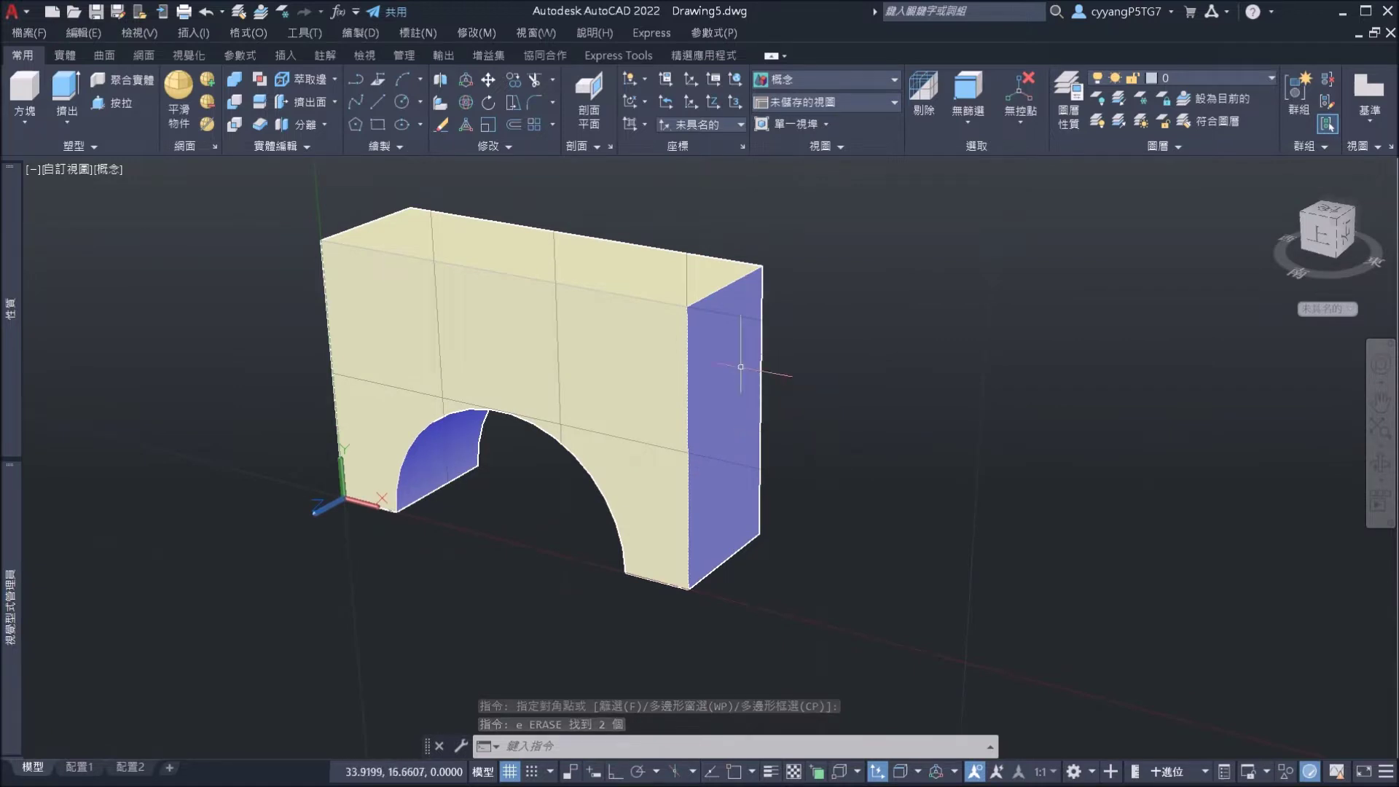
left_click(300, 103)
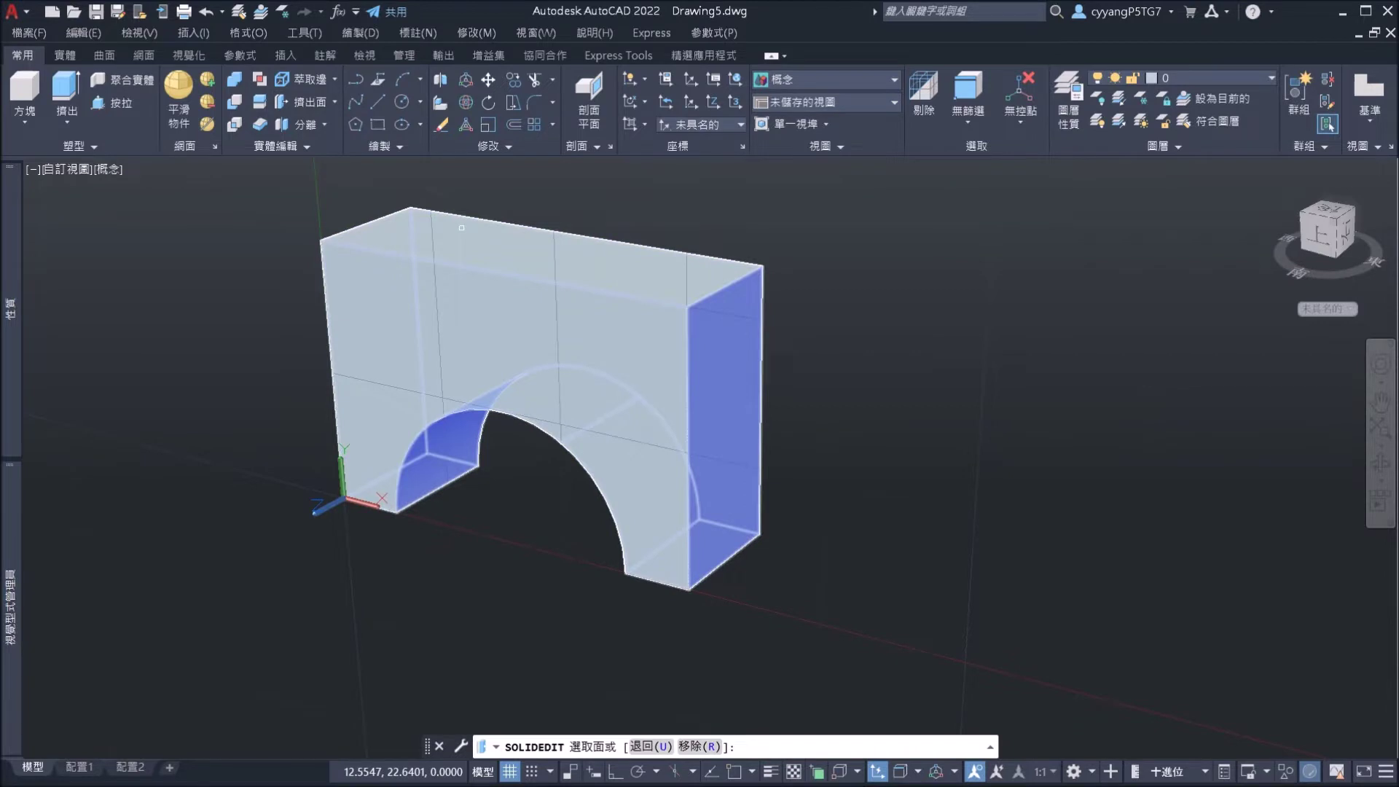
left_click(462, 228)
key("Return")
left_click(936, 285)
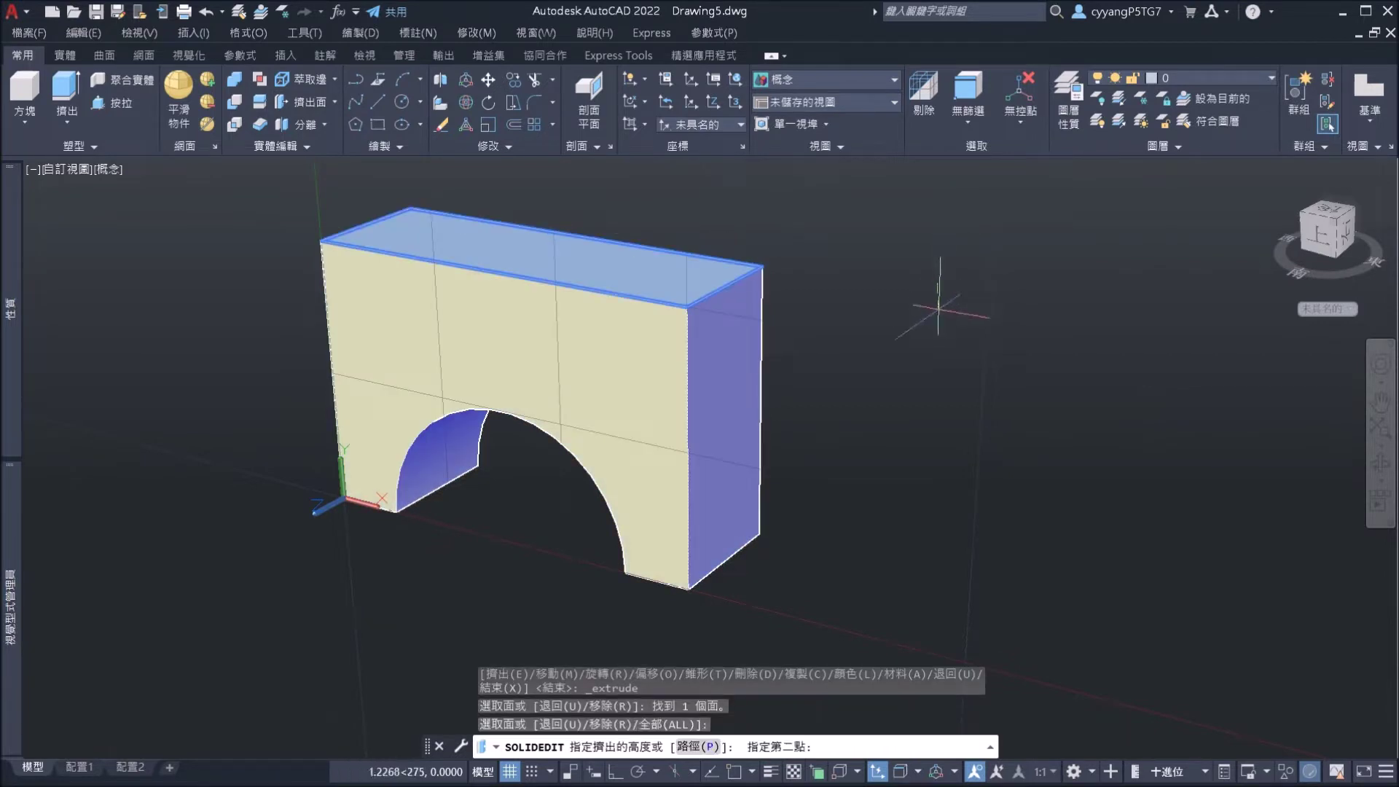
key("Escape")
key("Escape")
key("Escape")
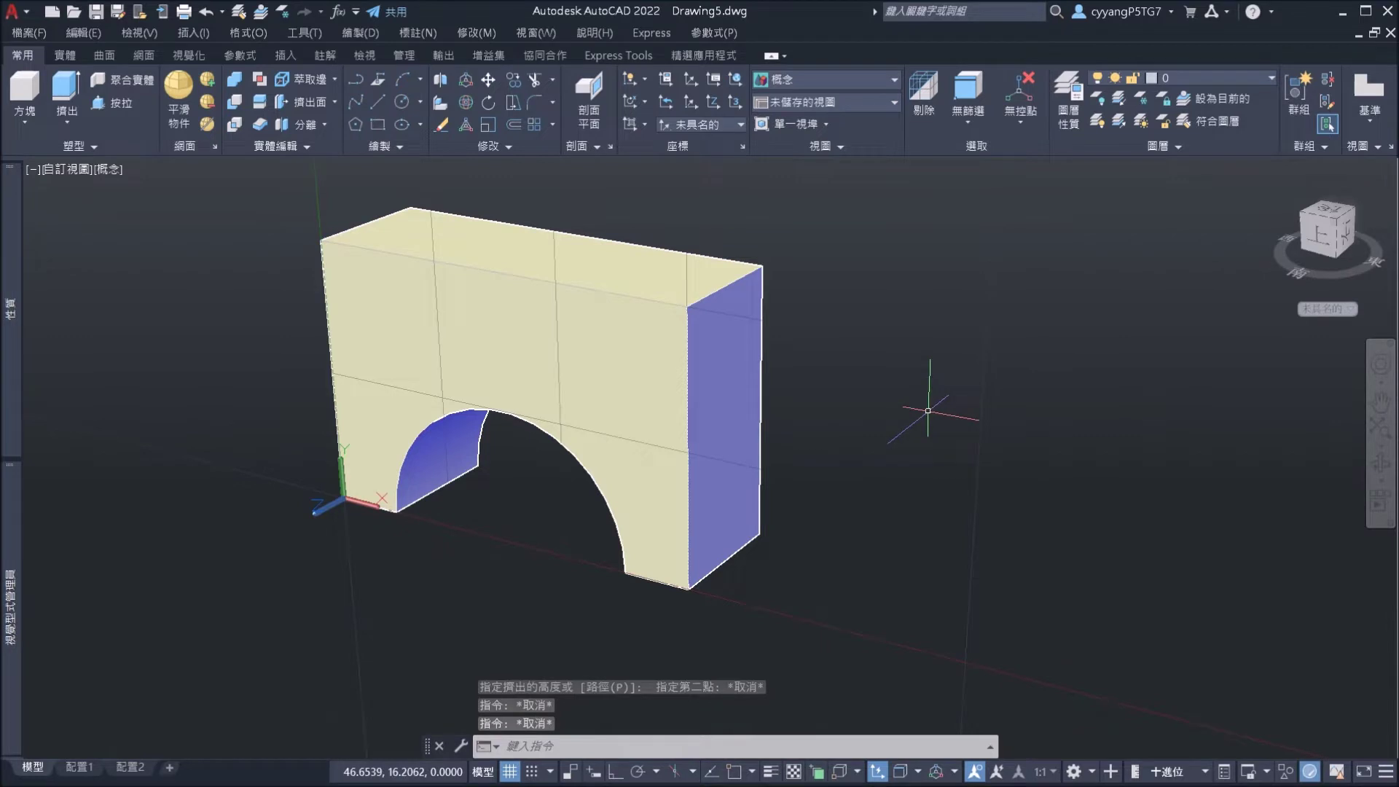
Turn on Ortho mode.
key("F8")
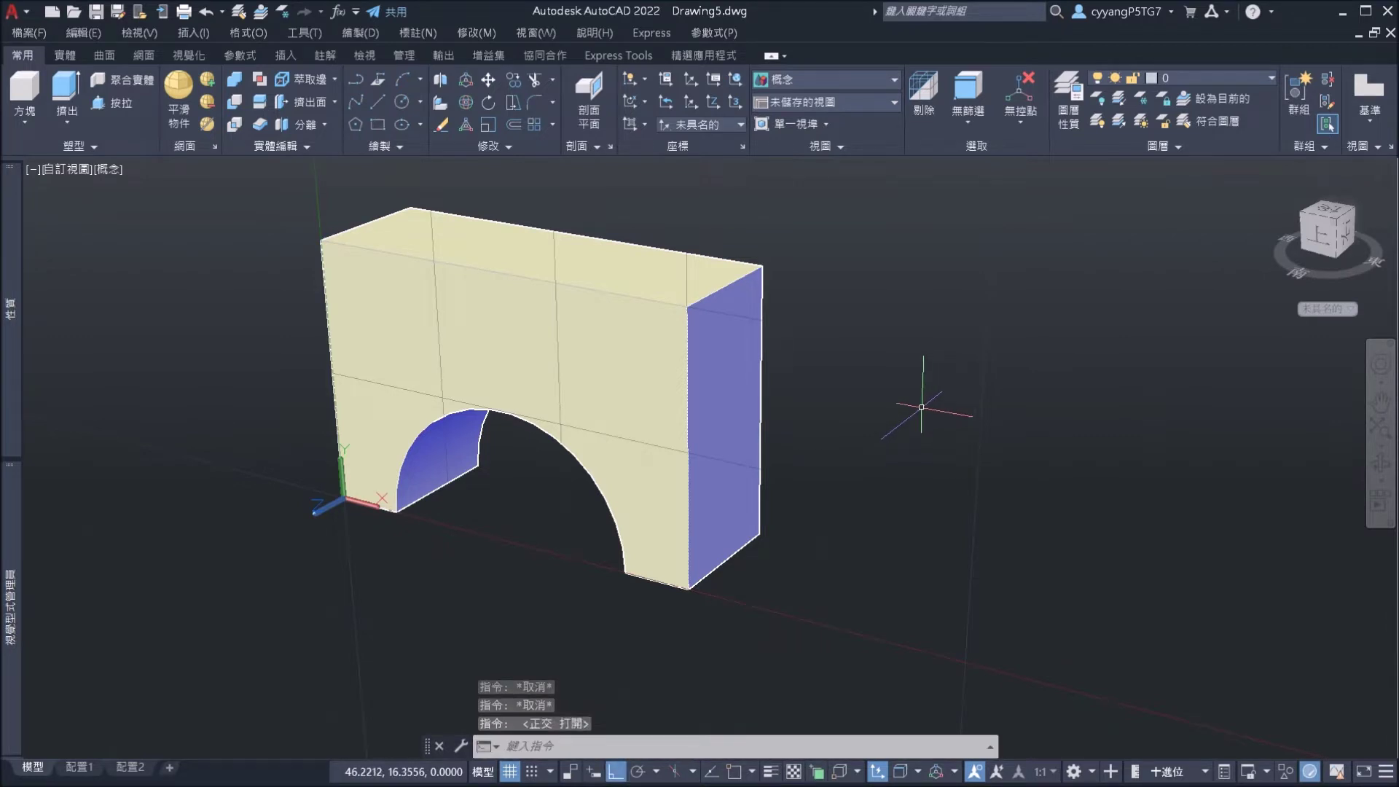
Extrude the solid's top face by 5 with a taper angle of 0, and undo the extrusion.
left_click(305, 105)
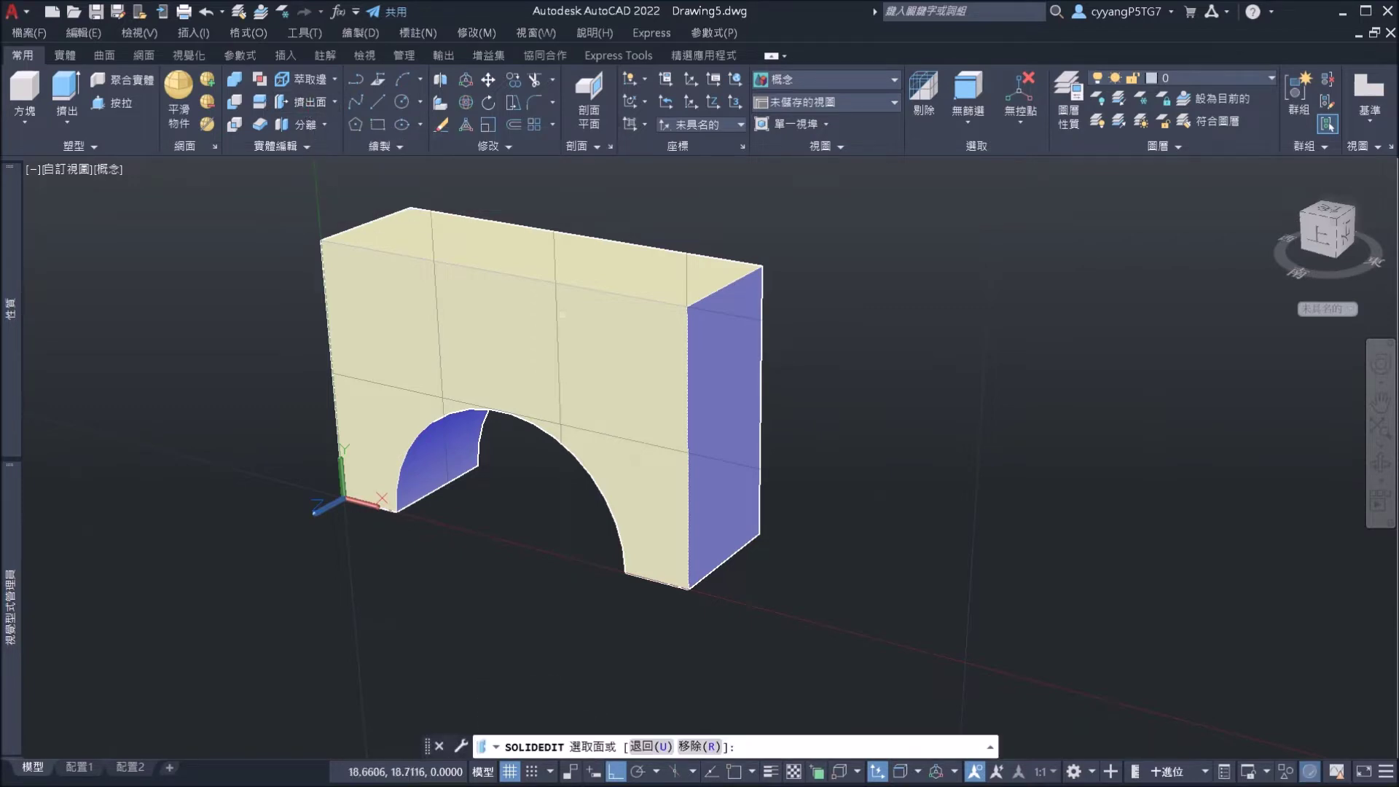
left_click(596, 286)
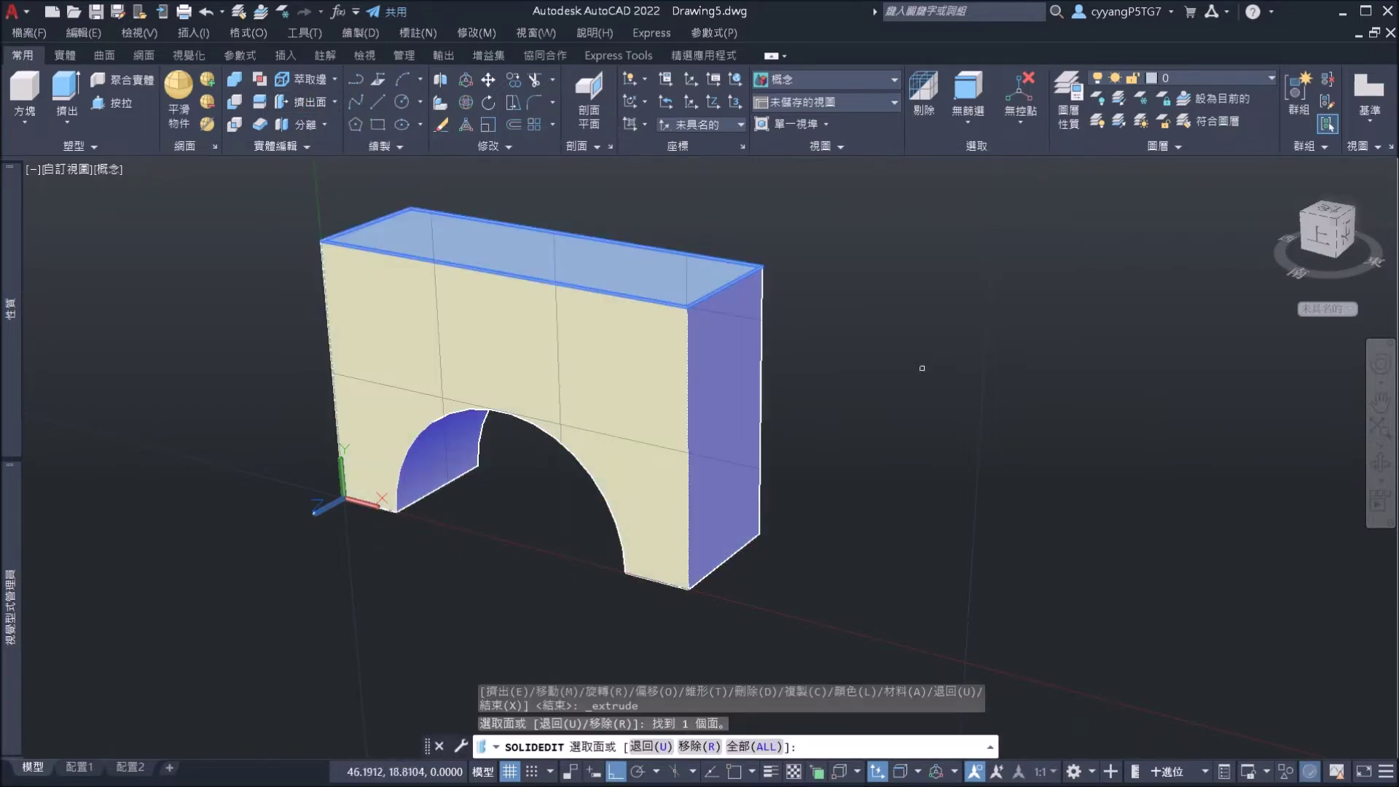
key("Return")
left_click(907, 322)
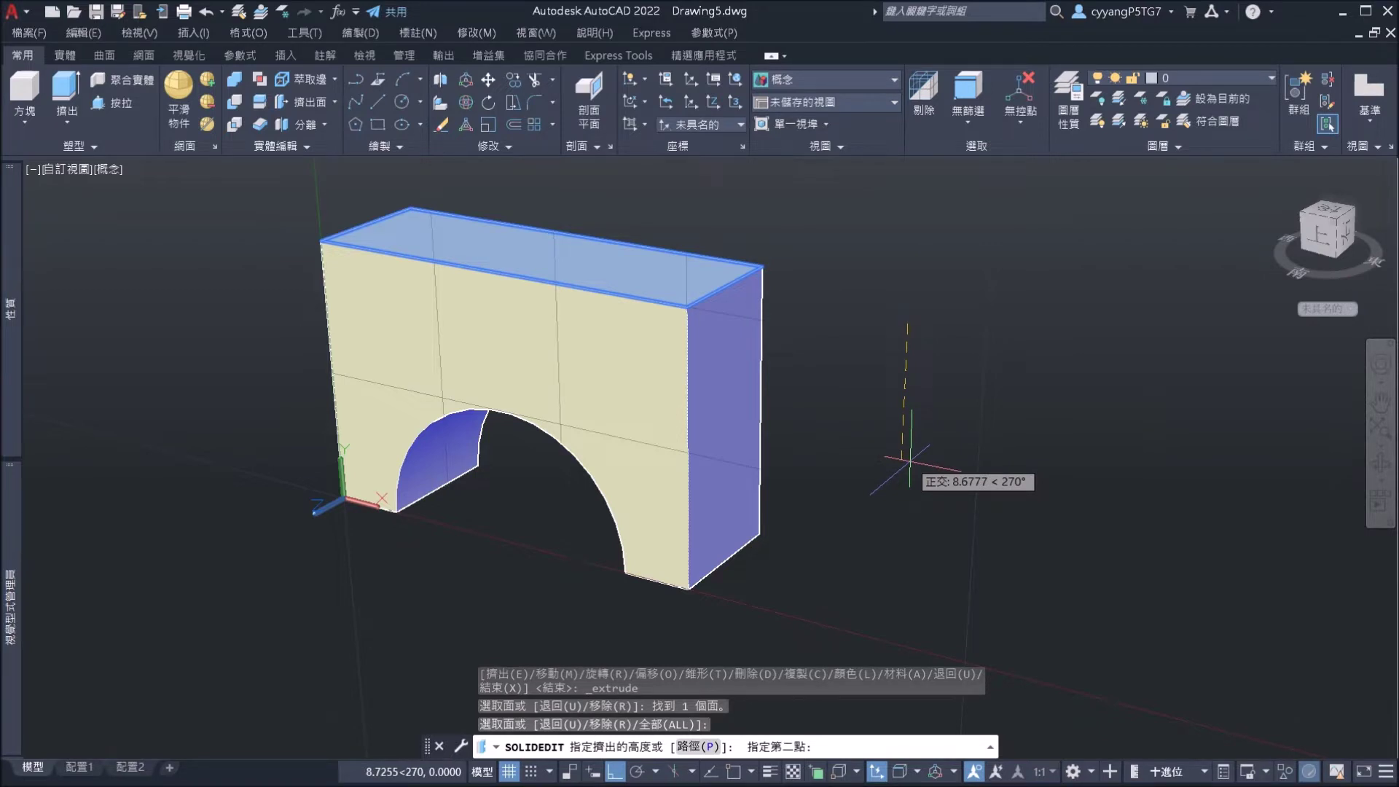
type("5")
key("Return")
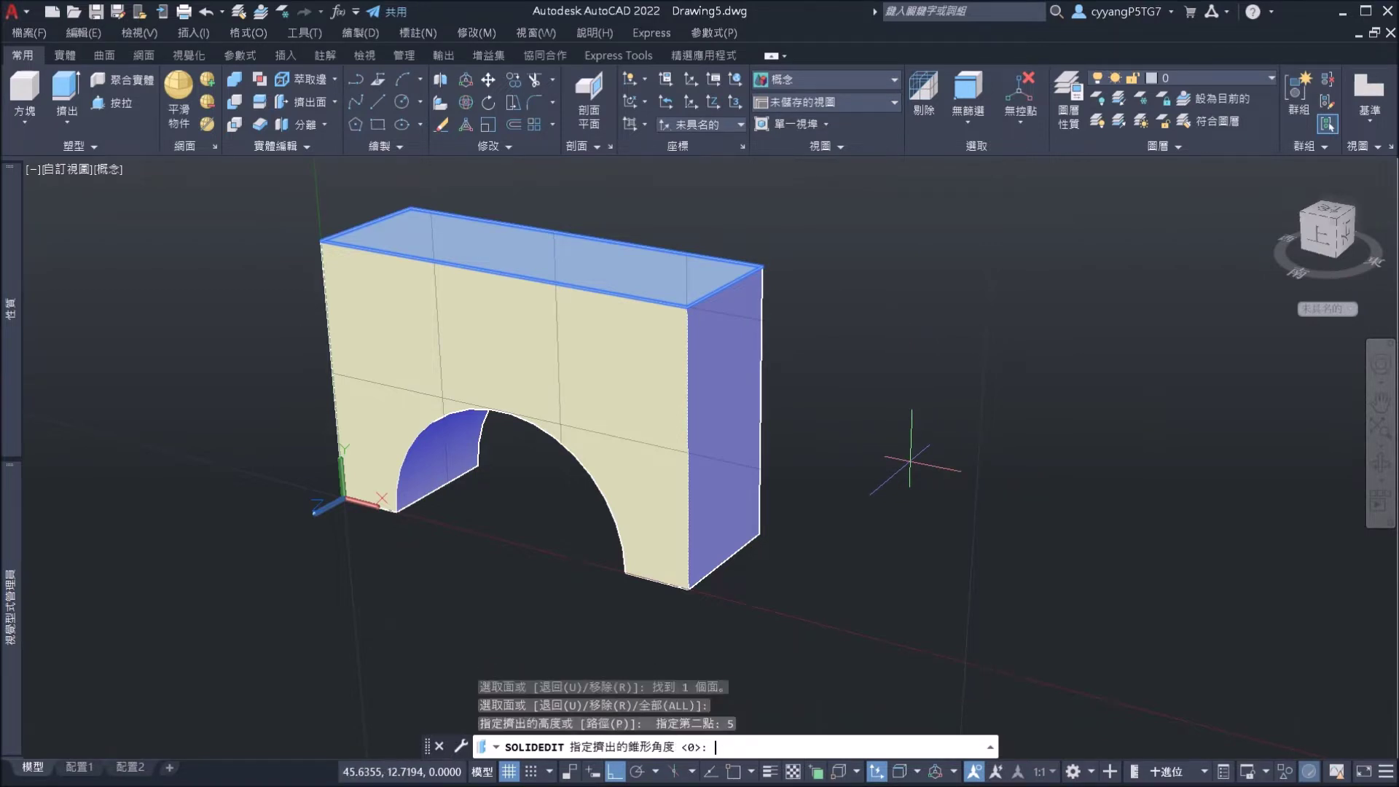
key("Return")
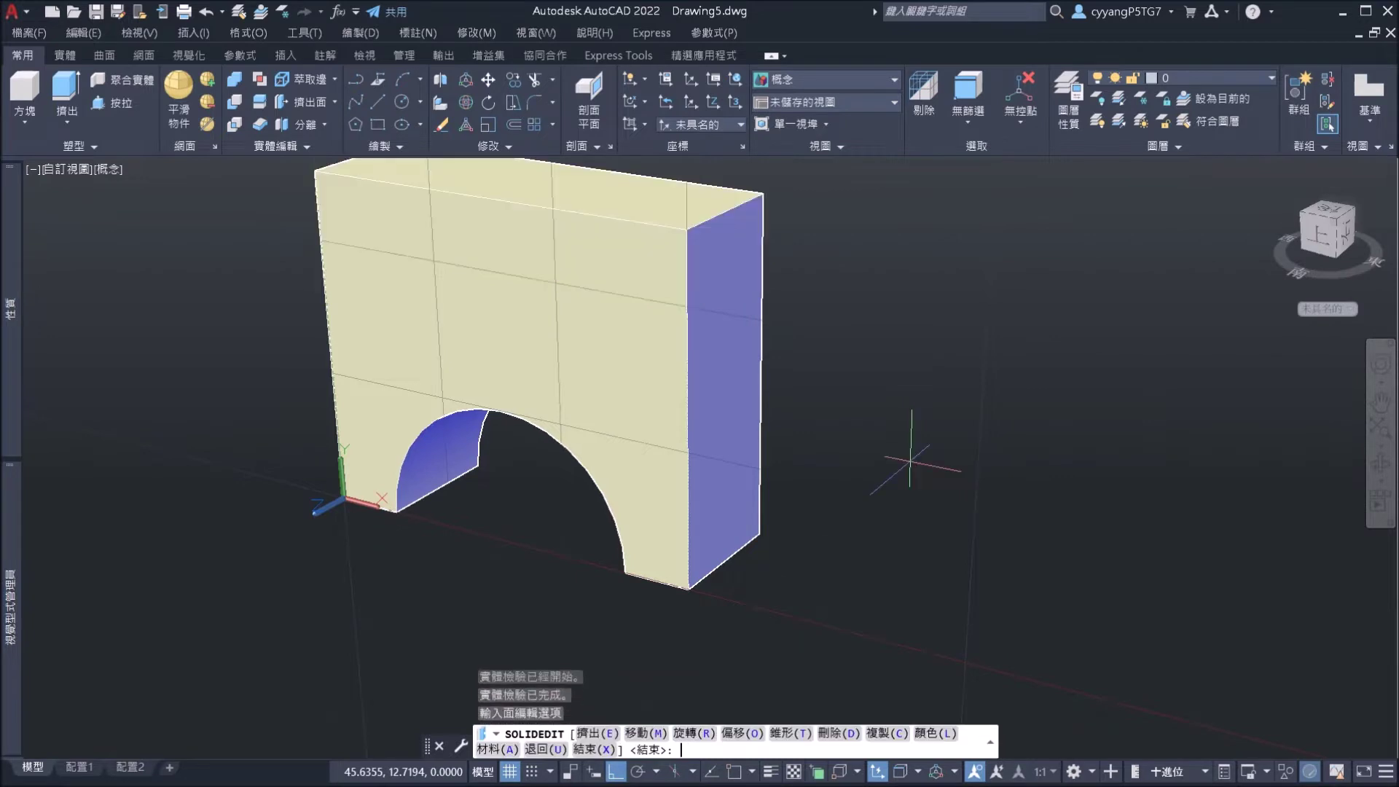
key("Escape")
type("u")
key("Return")
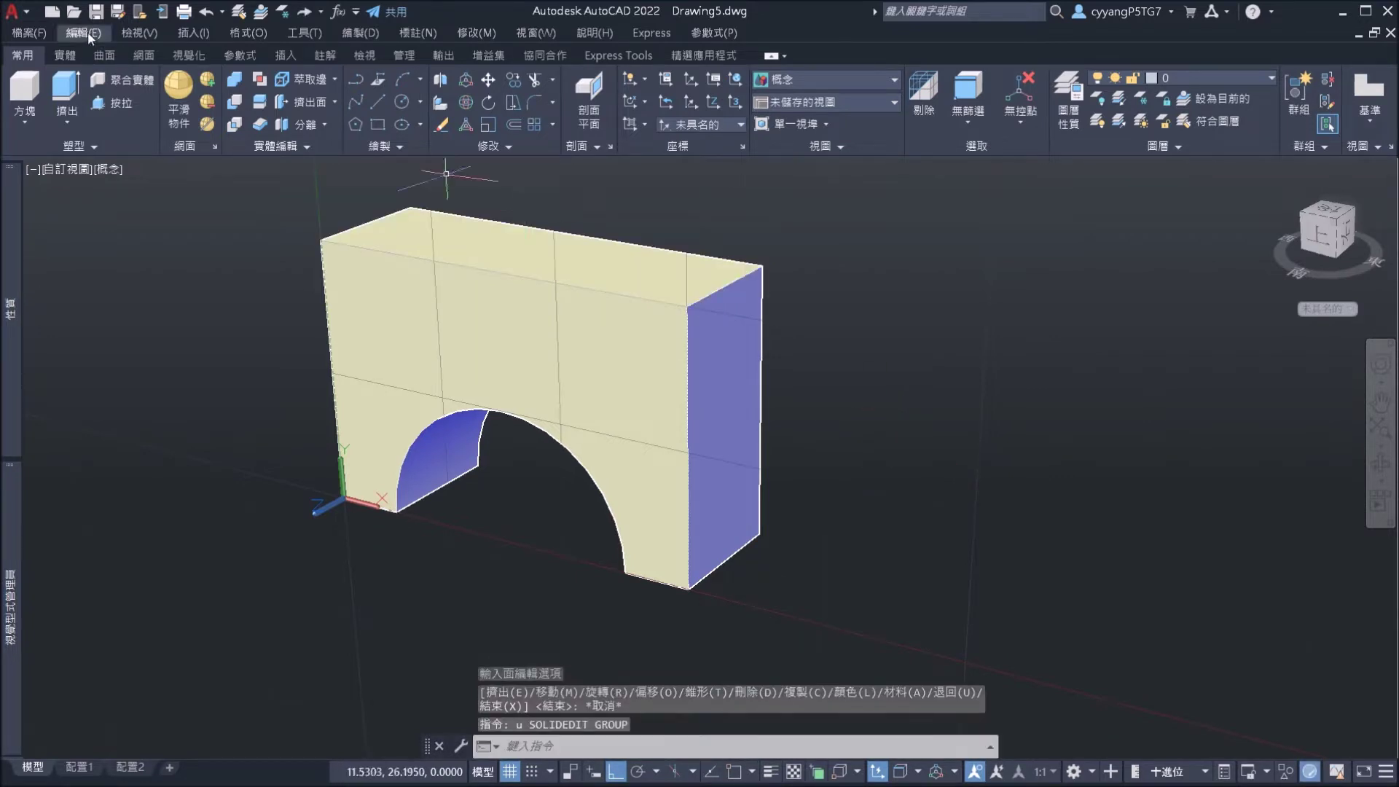
Move the solid's top face straight down by about 8.4 units with the Move Faces command.
left_click(334, 102)
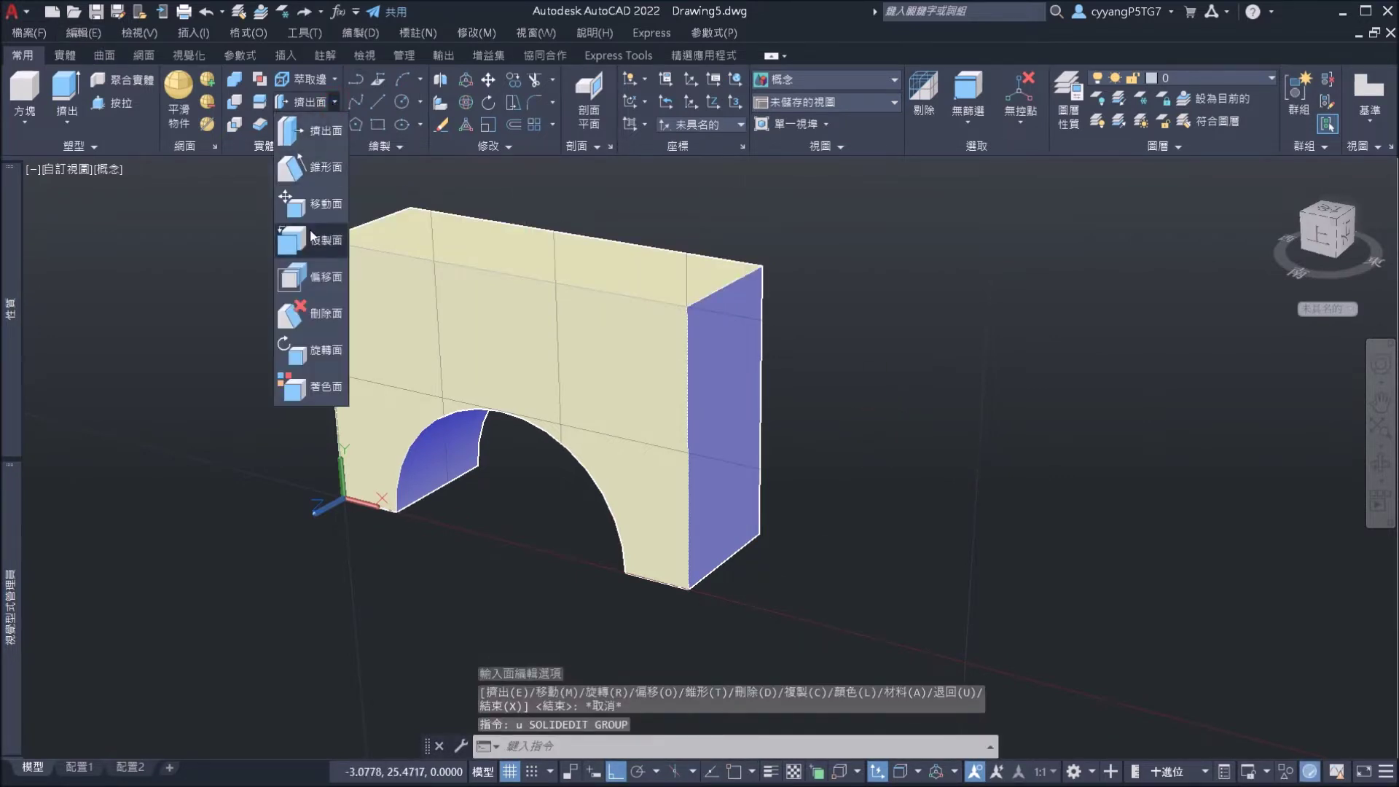
left_click(343, 196)
left_click(644, 288)
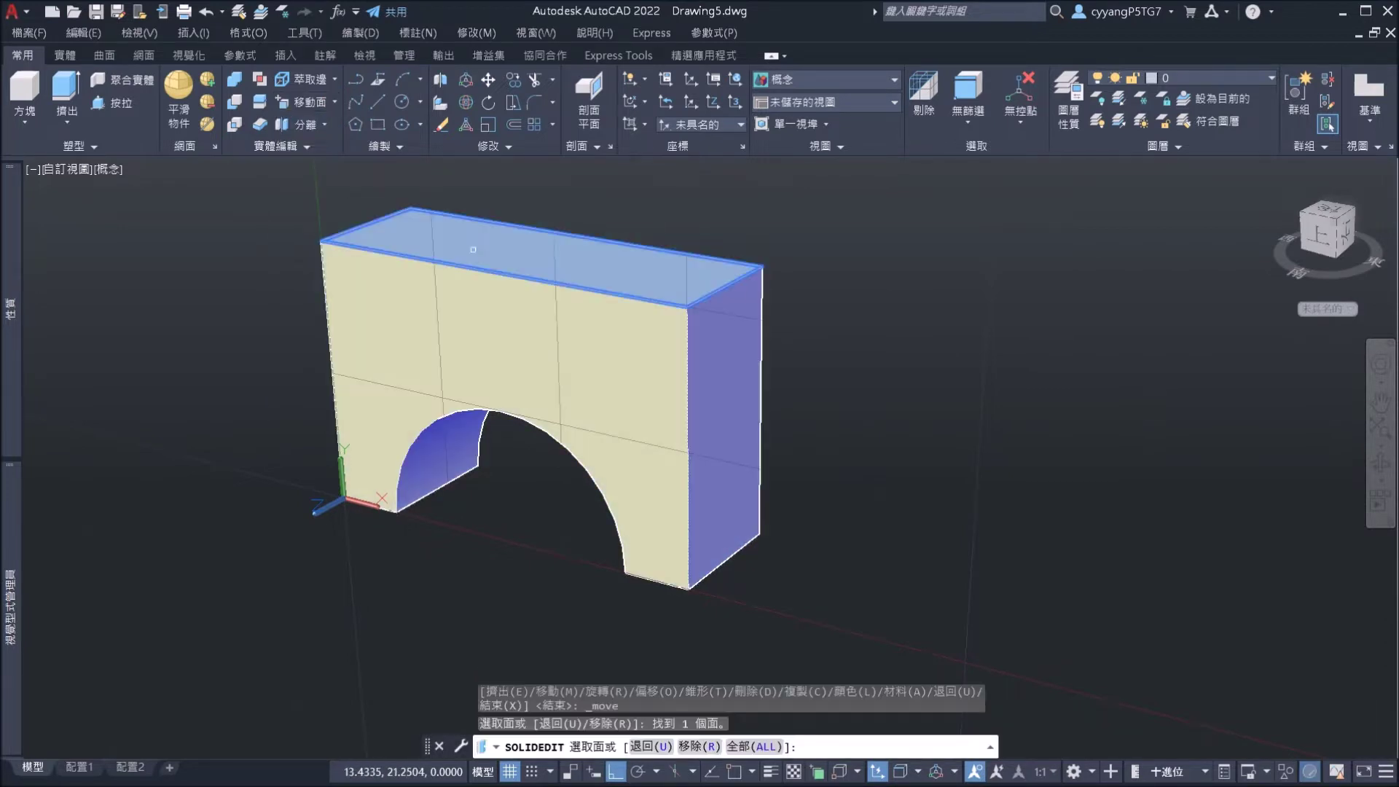
key("Return")
left_click(802, 336)
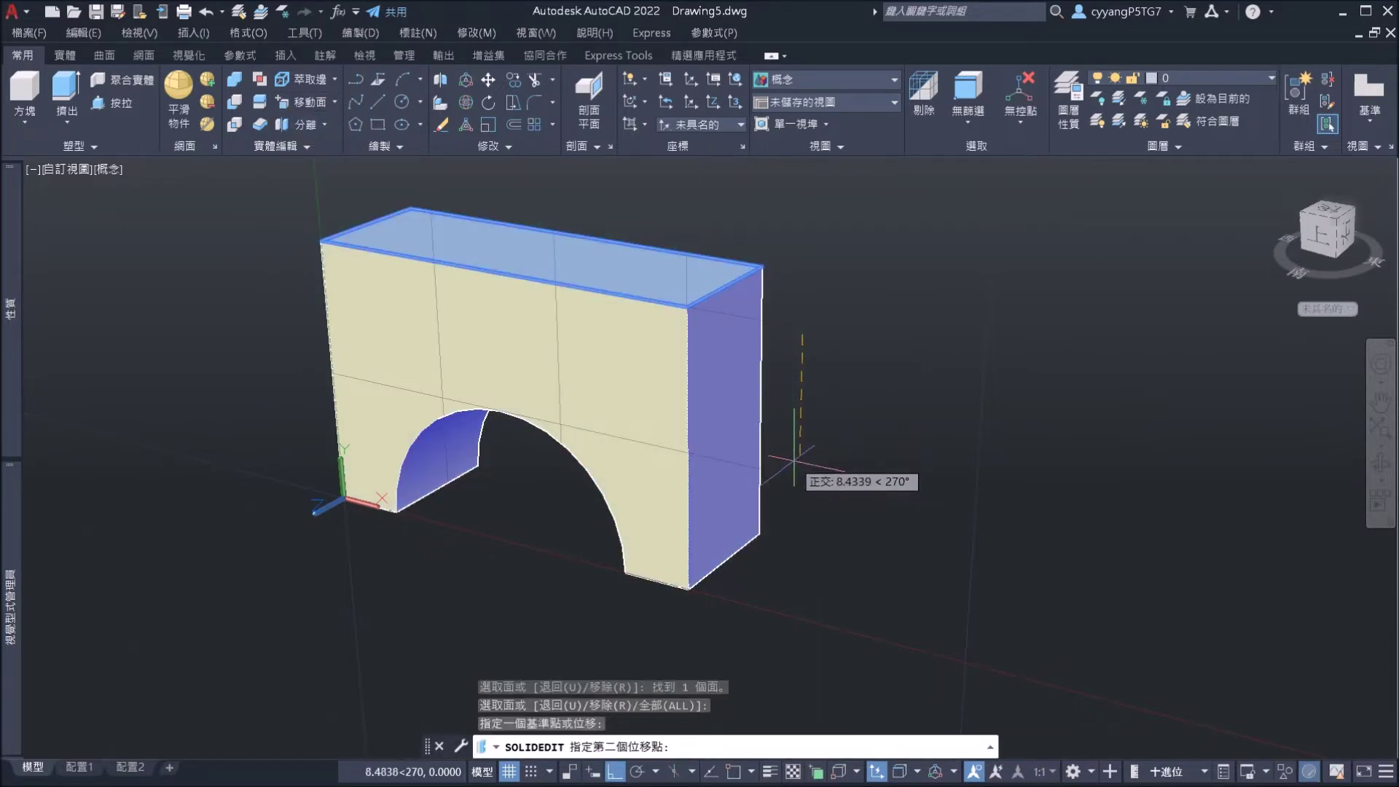
left_click(794, 461)
key("Escape")
Turn off the grid display and restore the UCS to World.
scroll(758, 446, "down", 2)
middle_click_drag(751, 438, 721, 474)
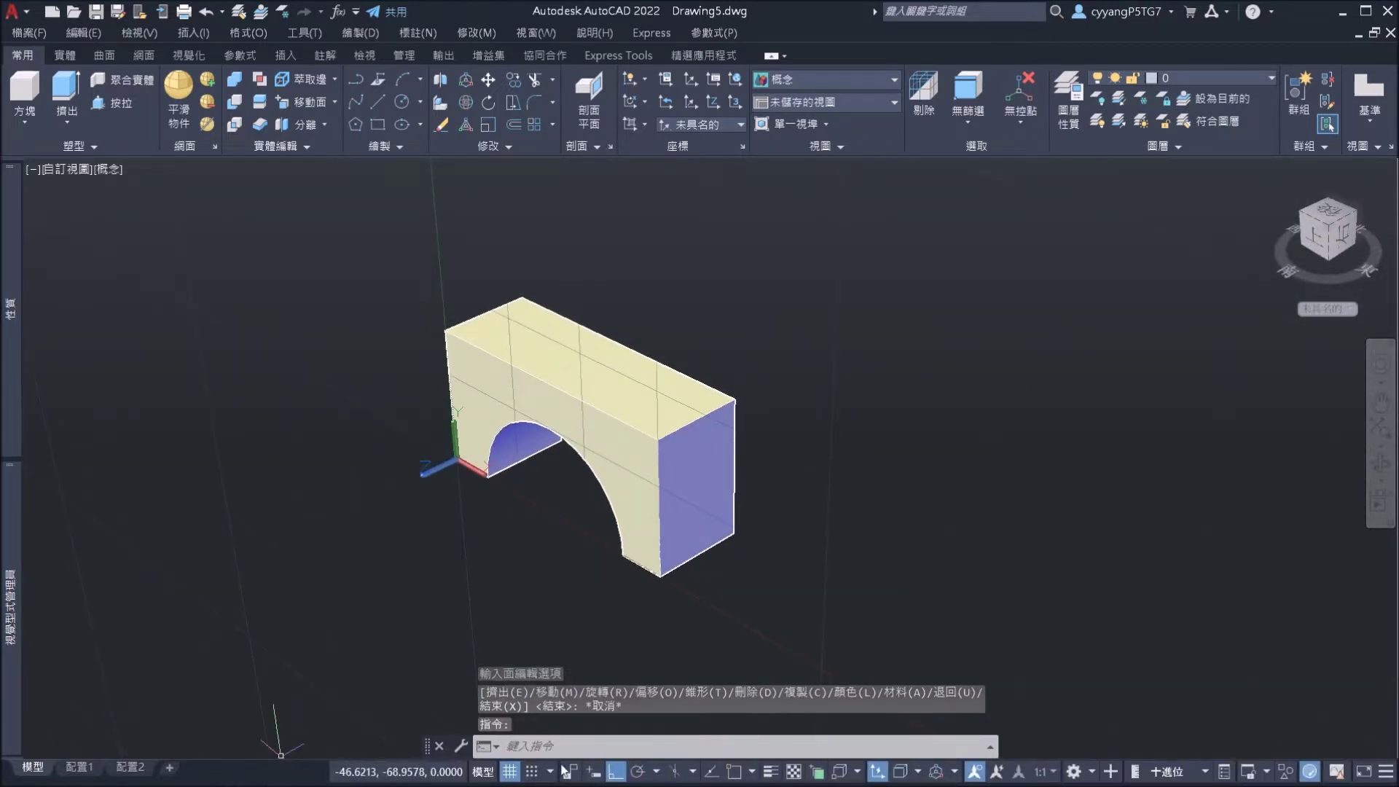
left_click(518, 773)
middle_click_drag(783, 516, 792, 472, "shift")
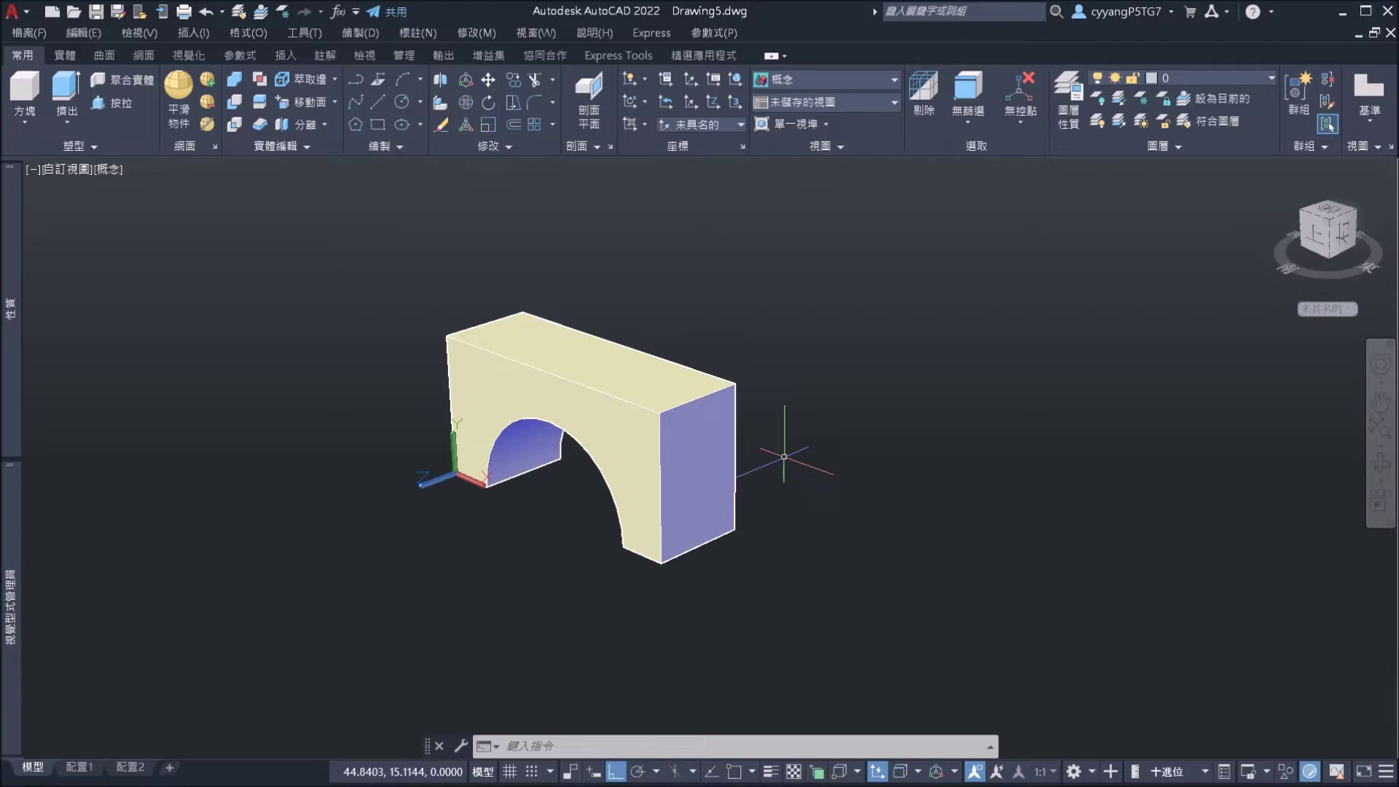
type("ucs")
key("Return")
type("w")
key("Return")
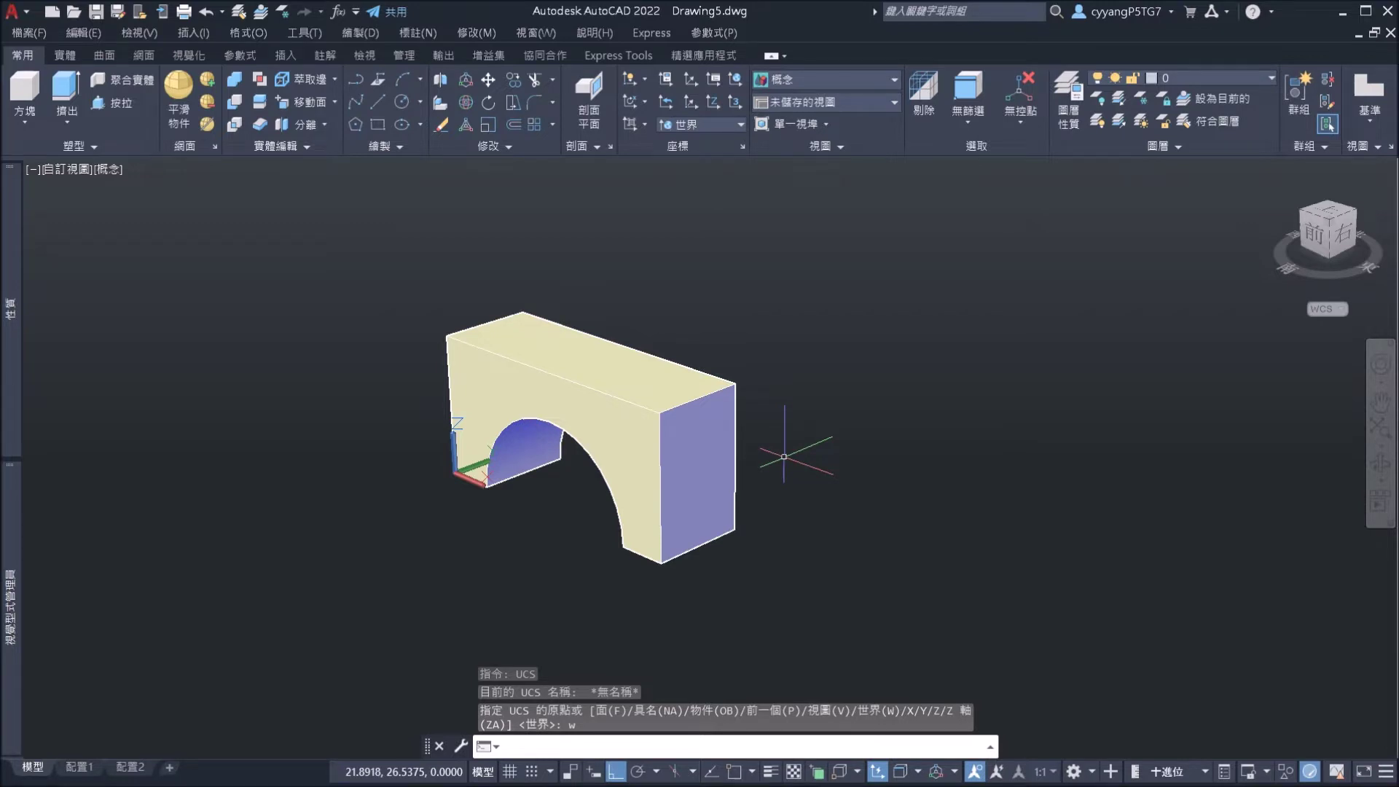
middle_click_drag(783, 457, 993, 372, "shift")
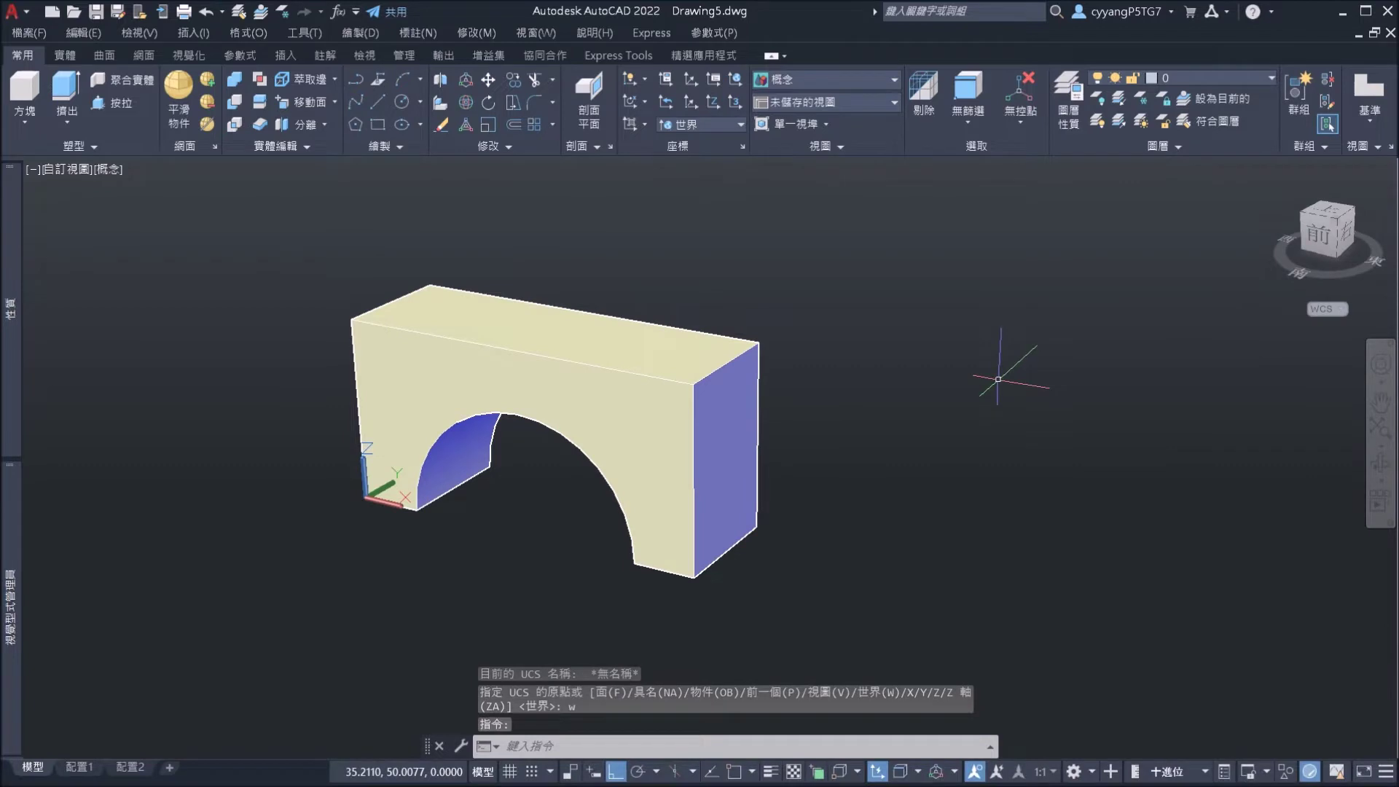
scroll(986, 386, "down", 4)
middle_click_drag(765, 437, 552, 443)
type("co")
key("Return")
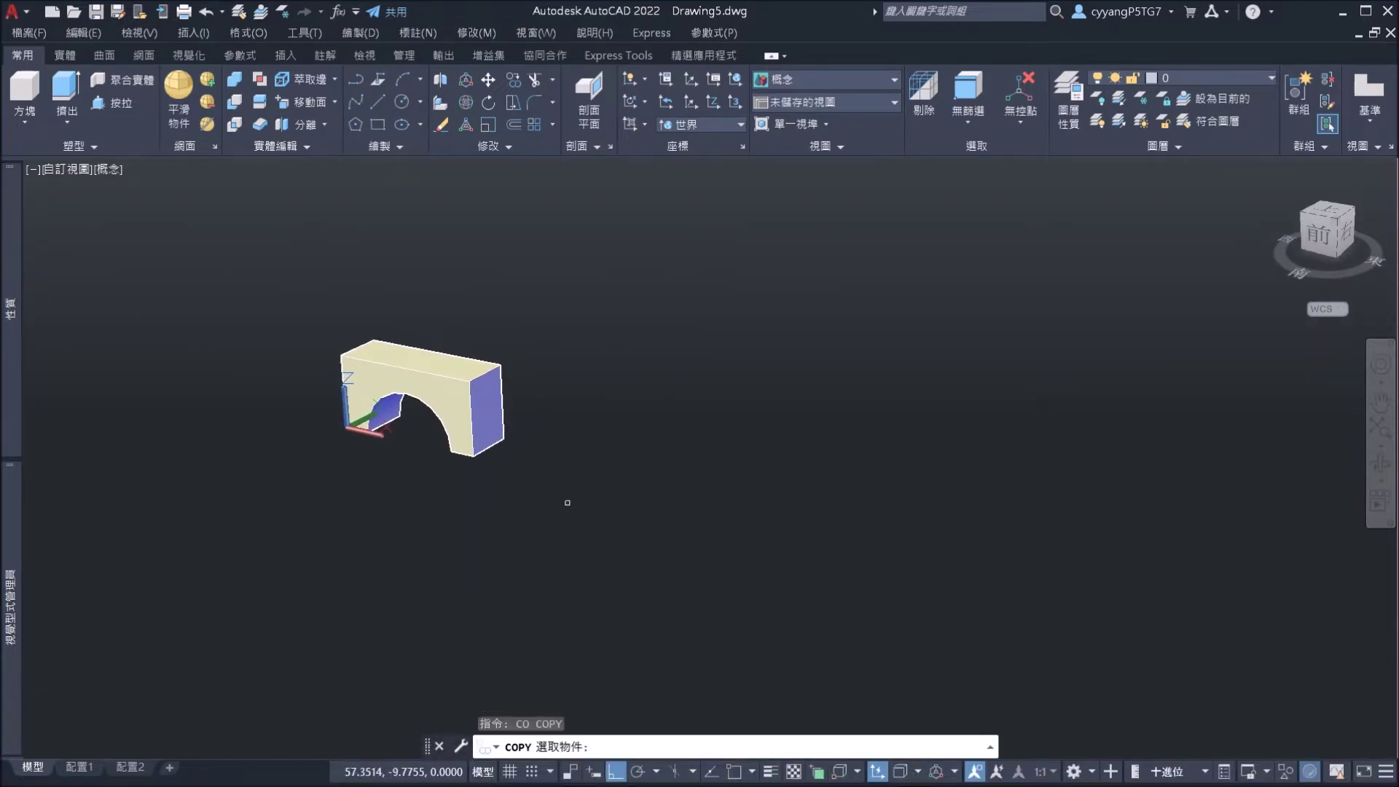
left_click(568, 502)
left_click(352, 290)
key("Return")
left_click(477, 518)
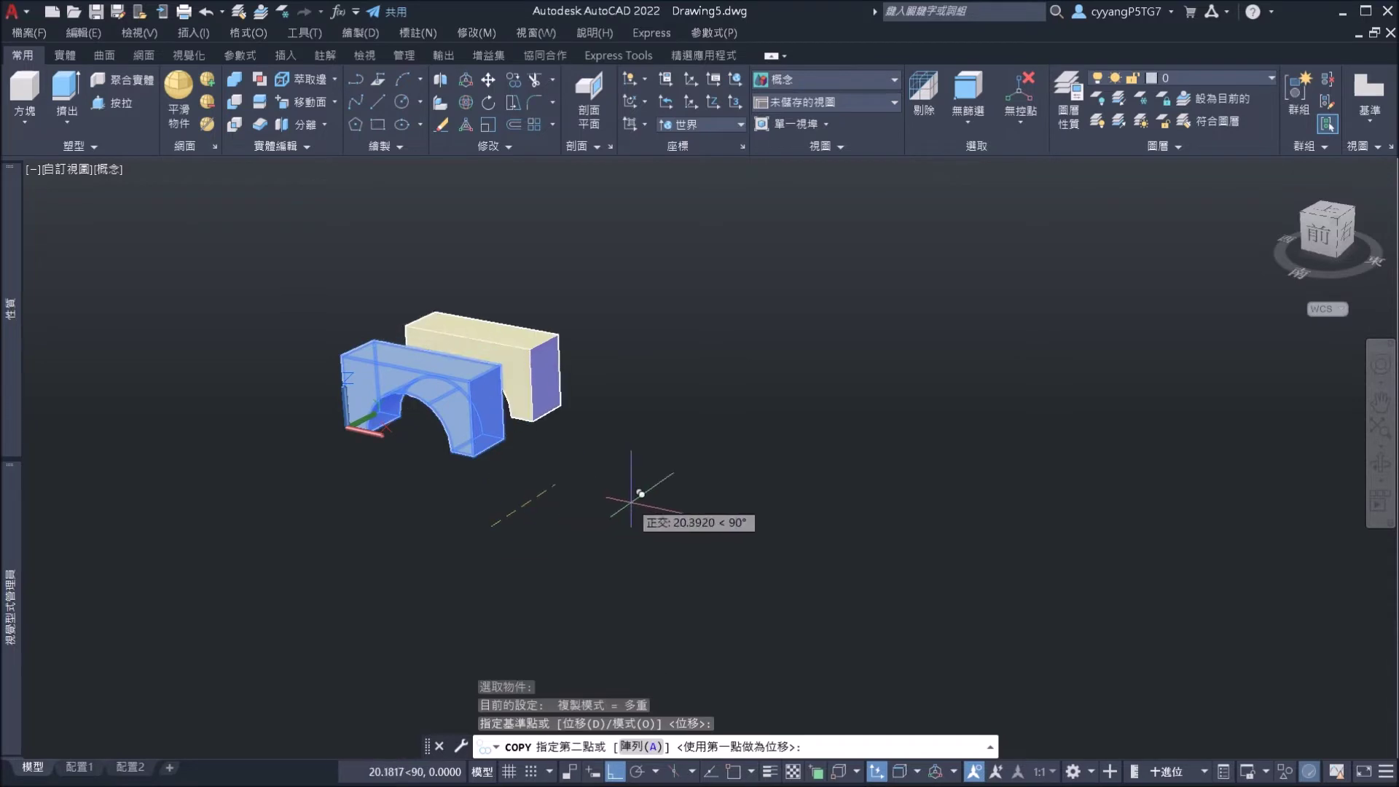
key("F8")
type("25")
type("50,50")
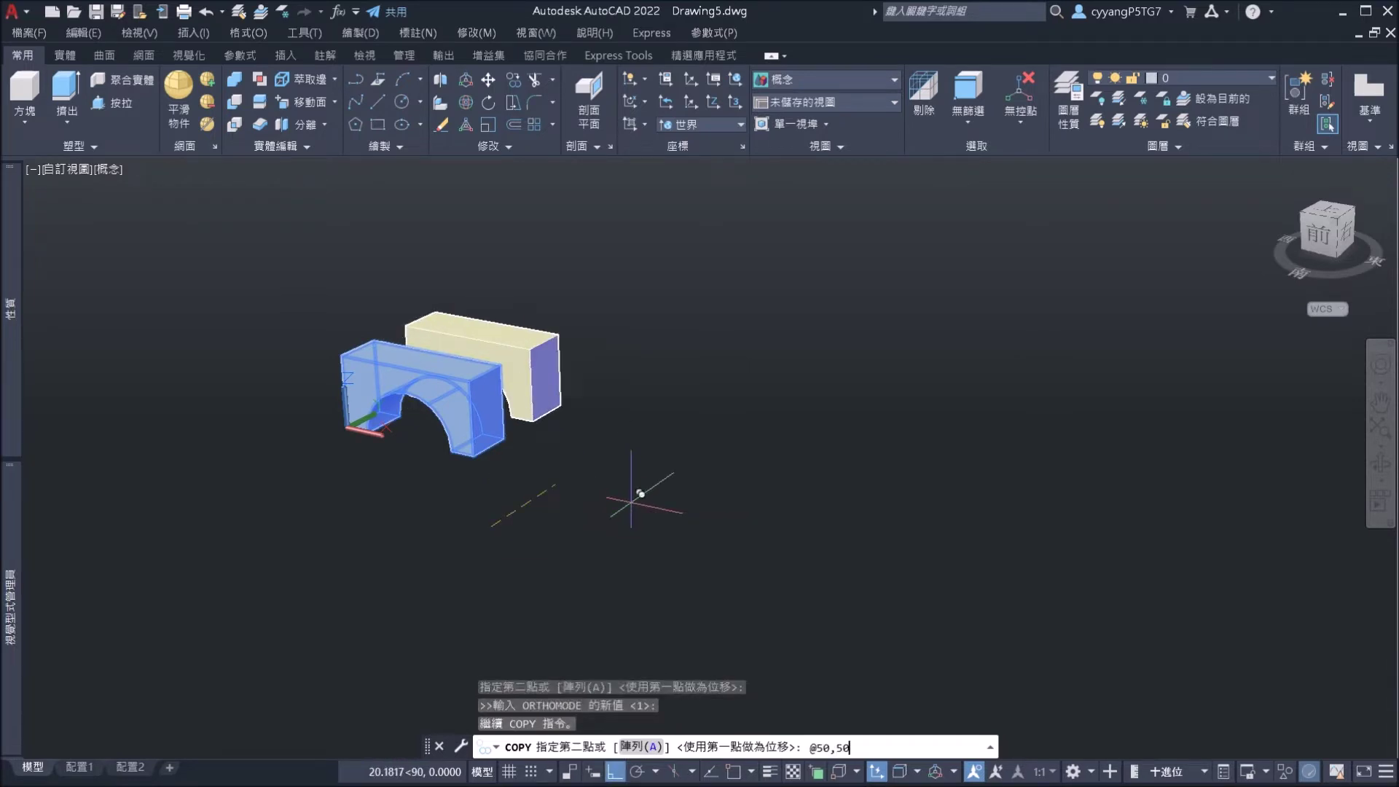
key("Return")
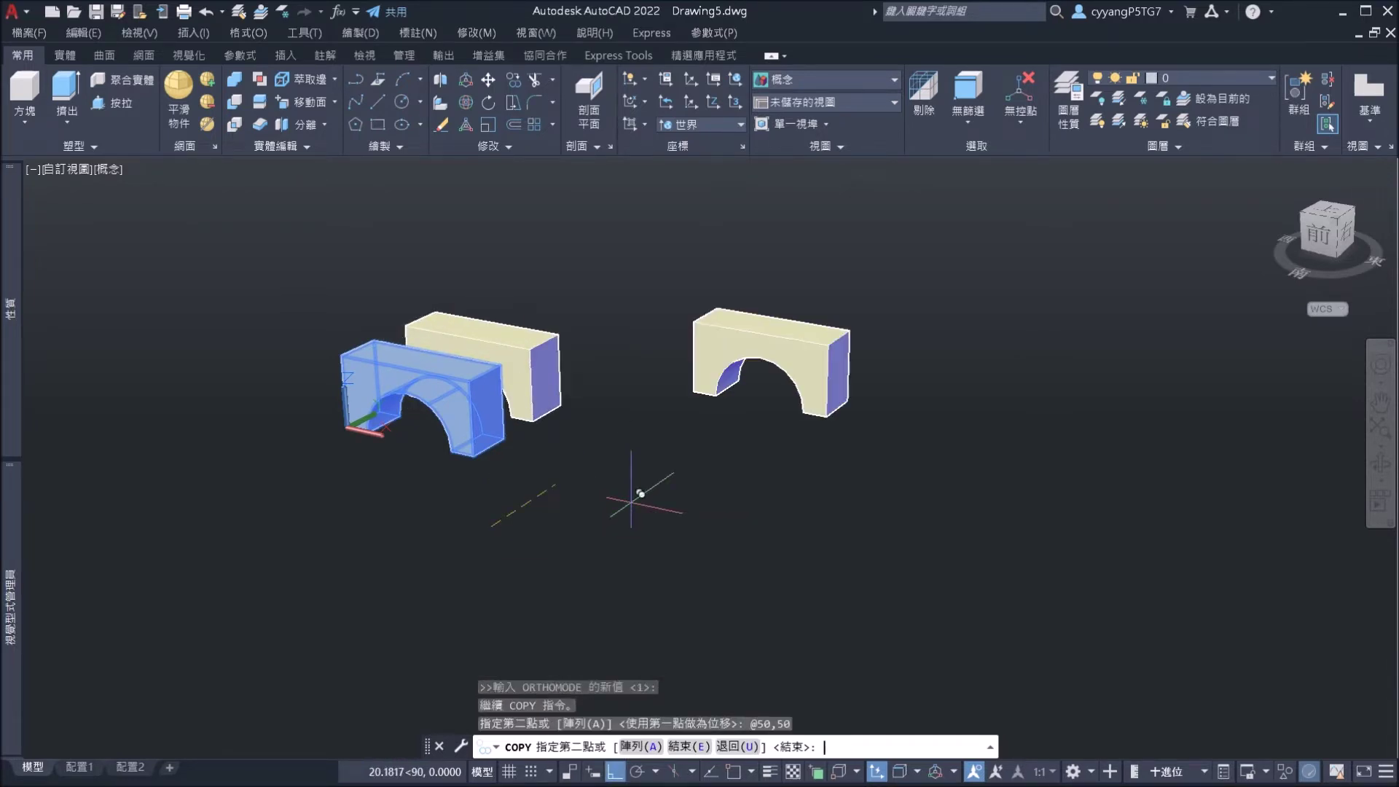
key("Escape")
mouse_move(742, 392)
middle_mouse_down("shift")
mouse_move(732, 384)
mouse_move(751, 398)
middle_mouse_up("shift")
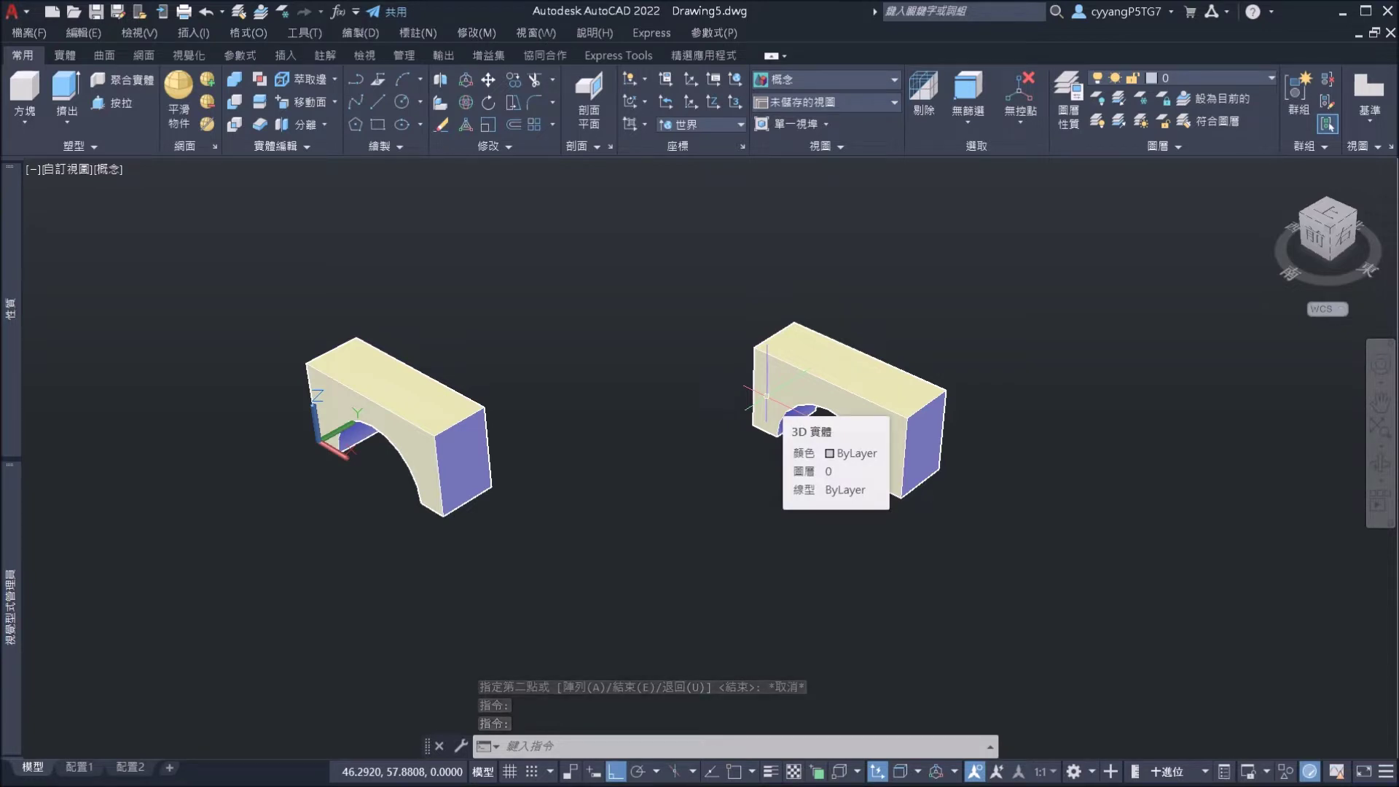
type("ff")
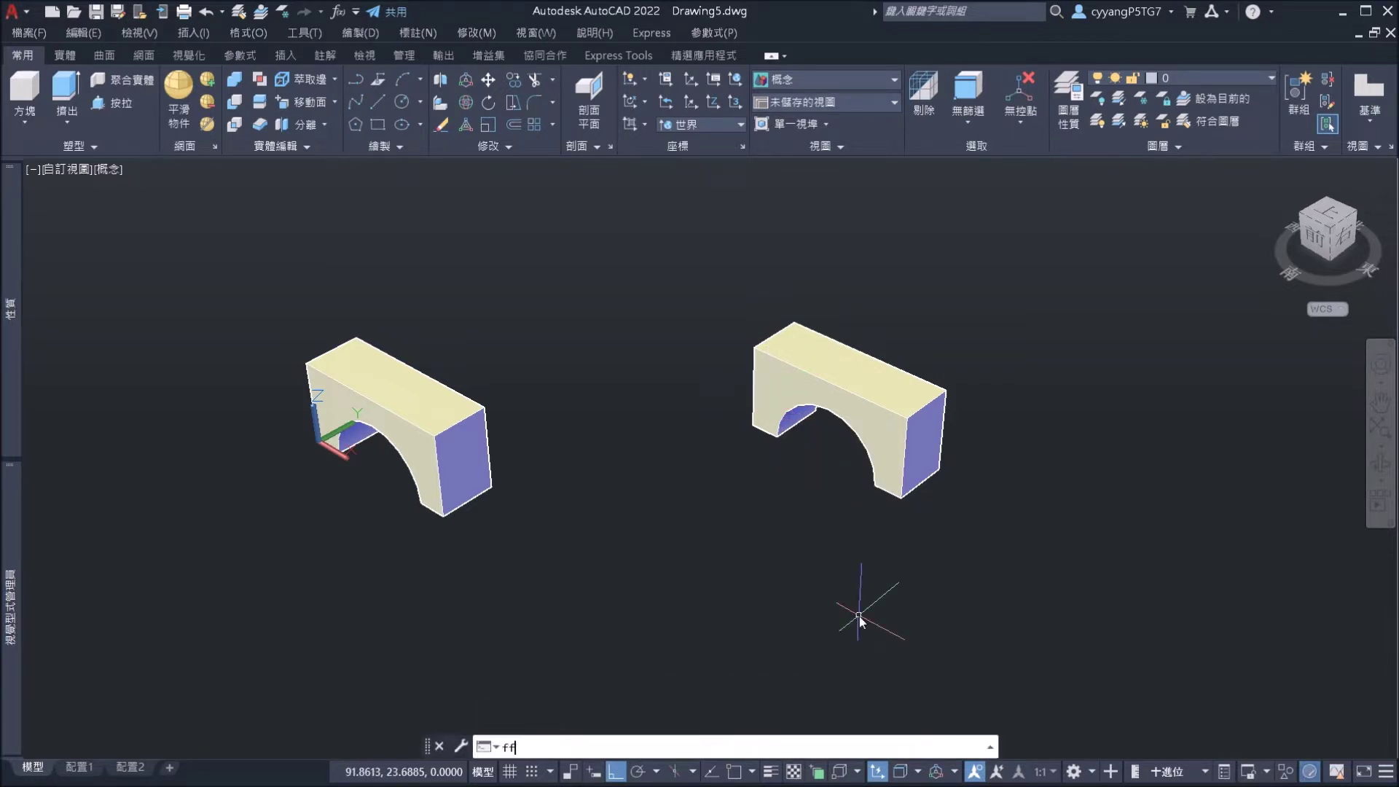
key("BackSpace")
type("3d")
key("Return")
left_click(994, 592)
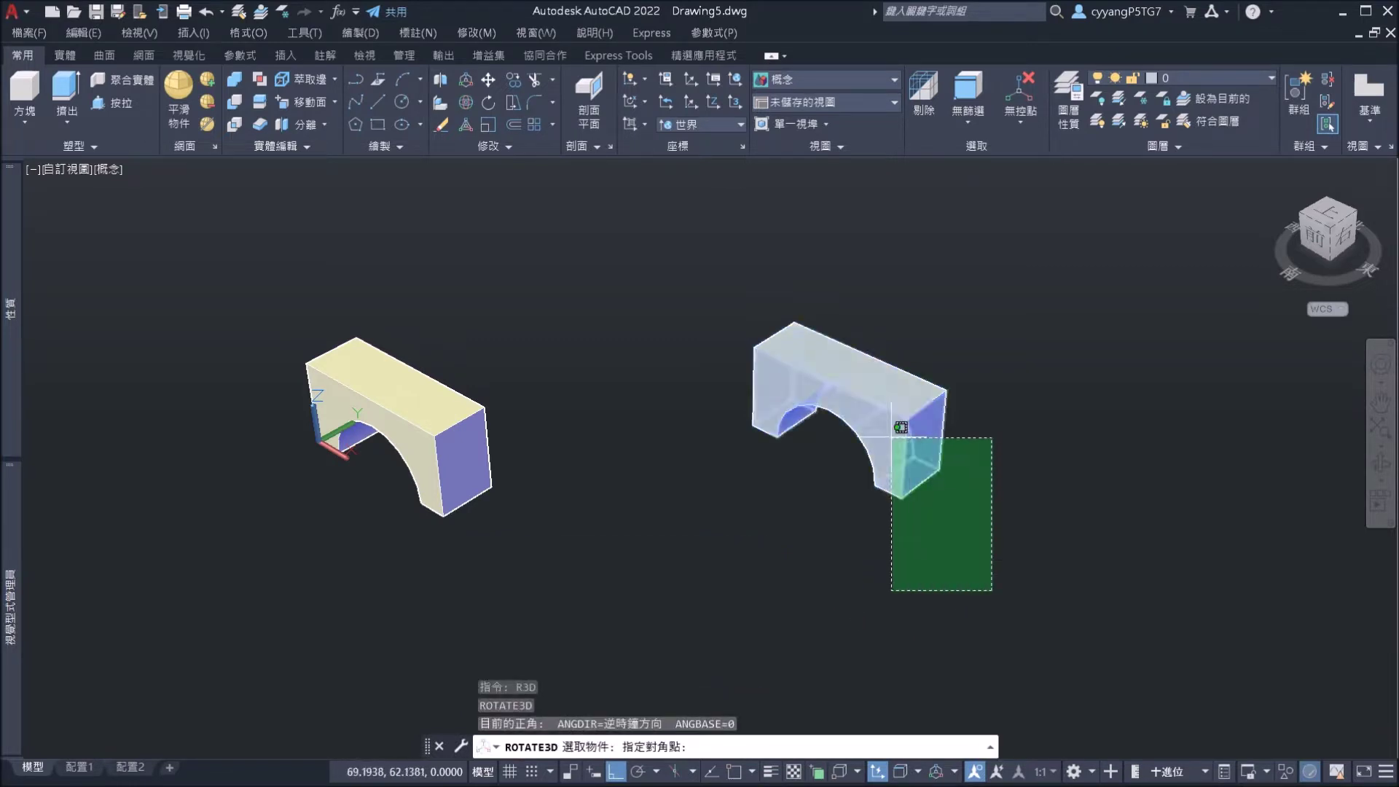
left_click(750, 324)
key("Return")
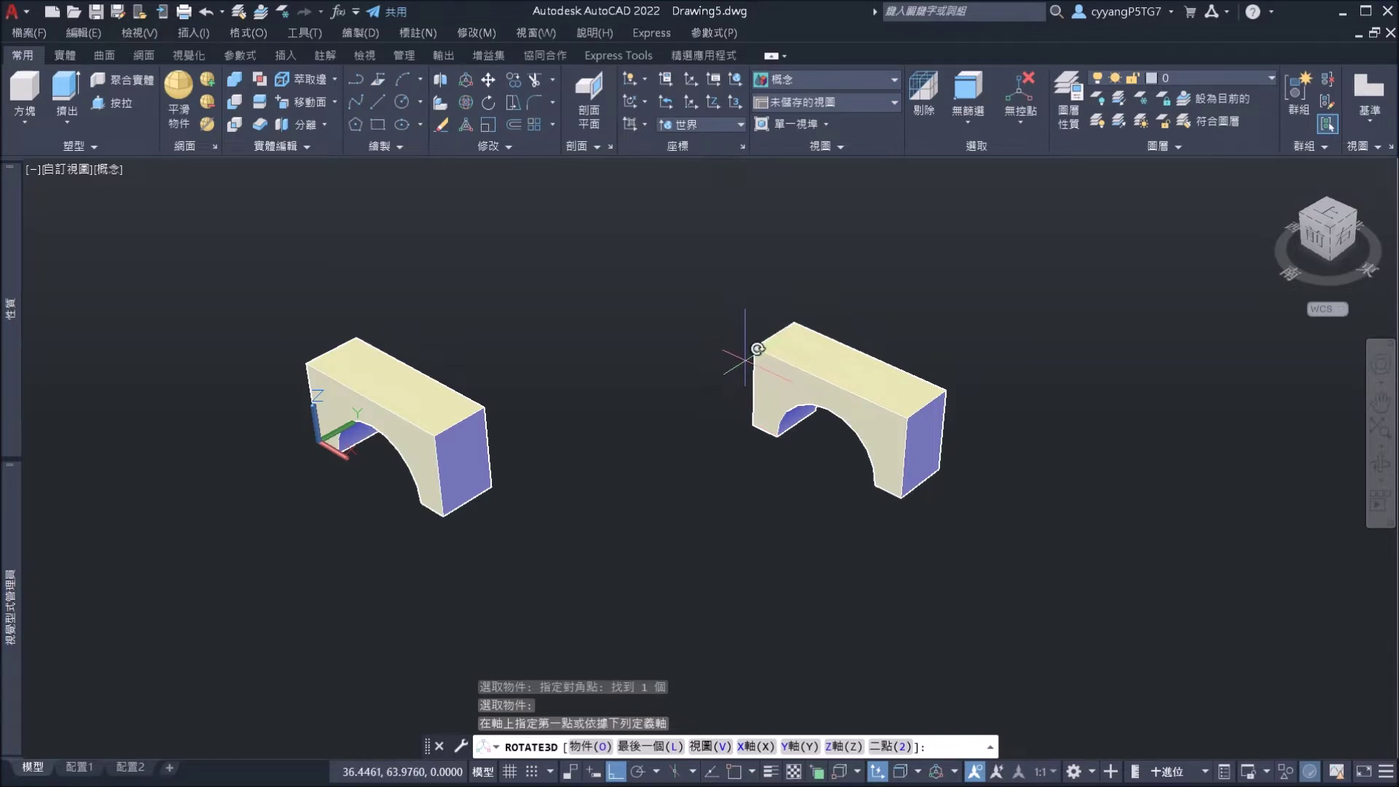
key("Escape")
Turn on object snap and rotate the copied arch 180° about its bottom front edge with ROTATE3D.
key("F3")
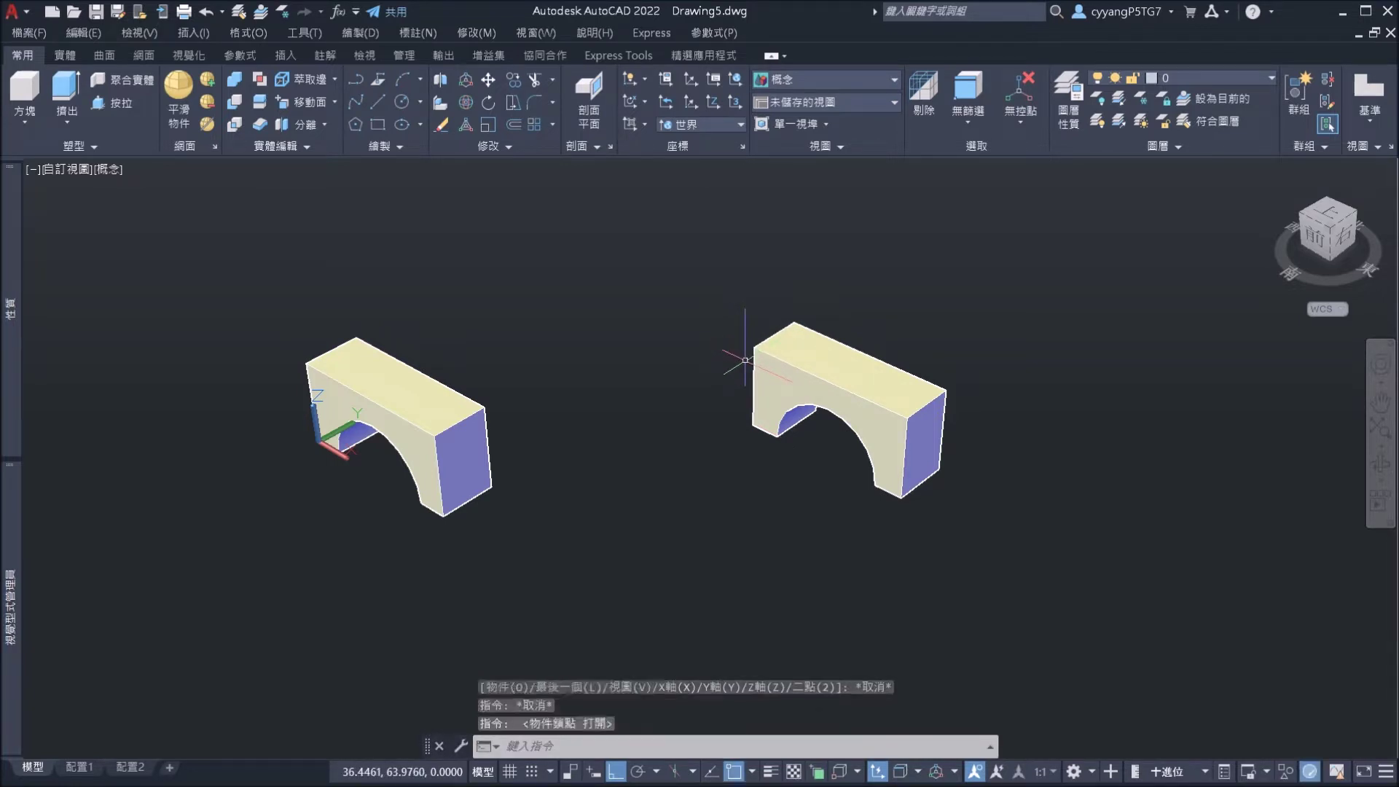
key("Return")
left_click(955, 538)
left_click(758, 328)
key("Return")
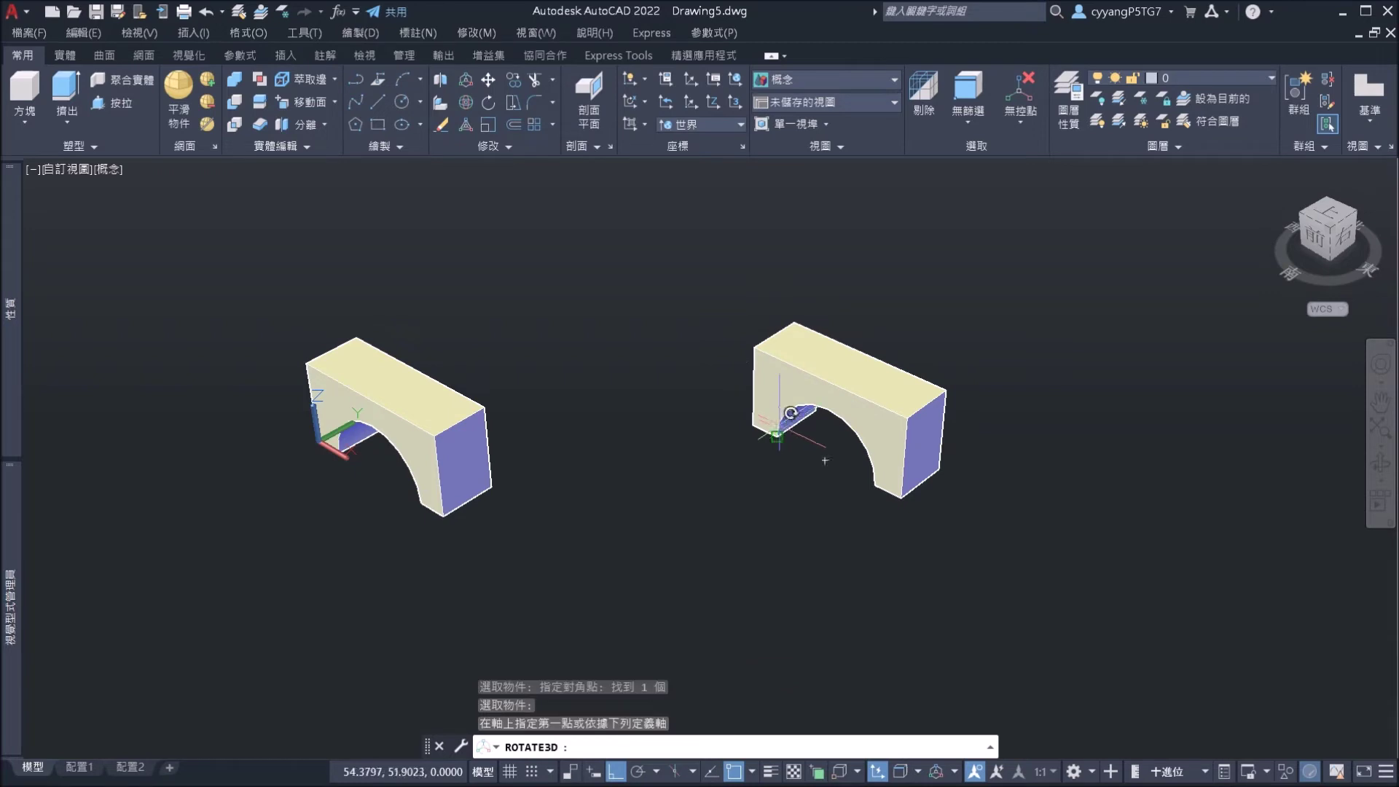
left_click(755, 425)
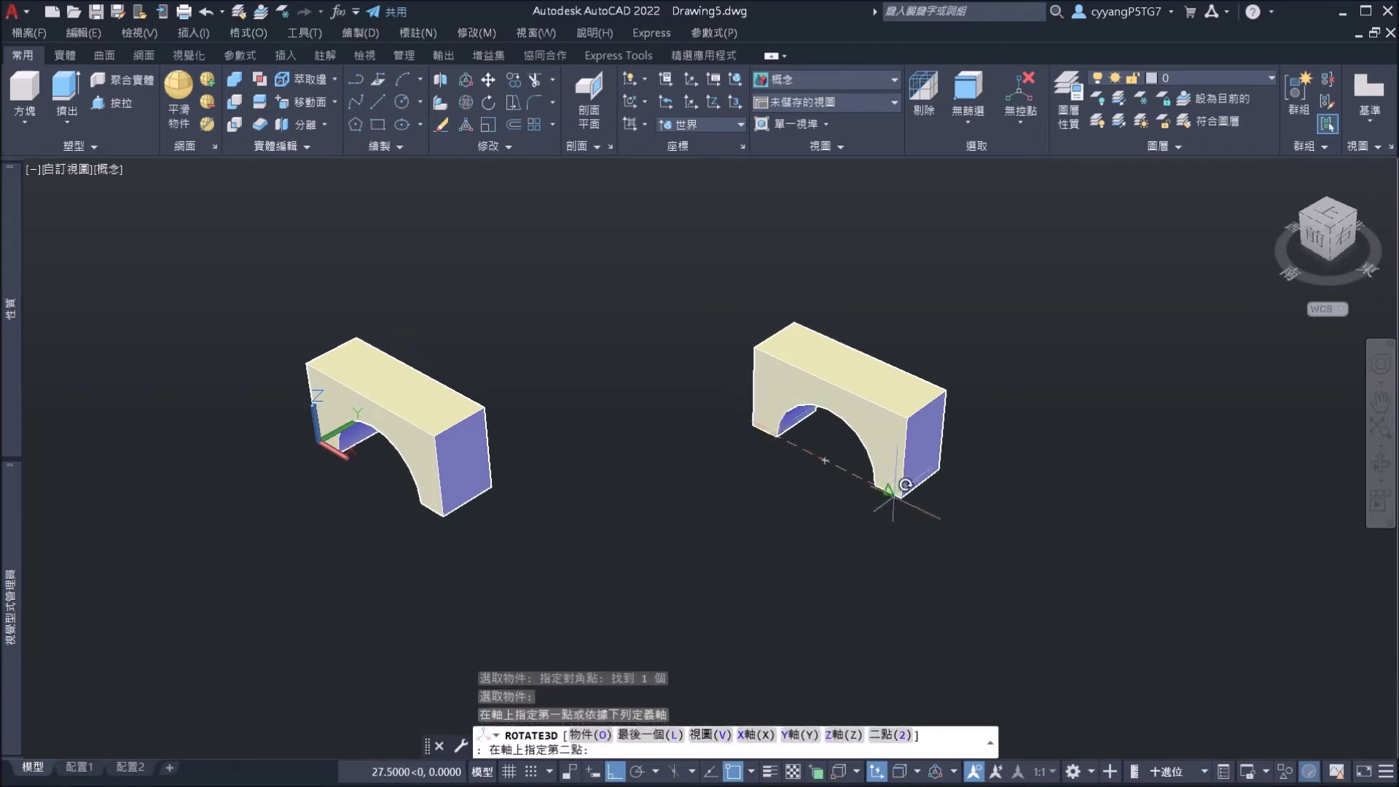
left_click(894, 495)
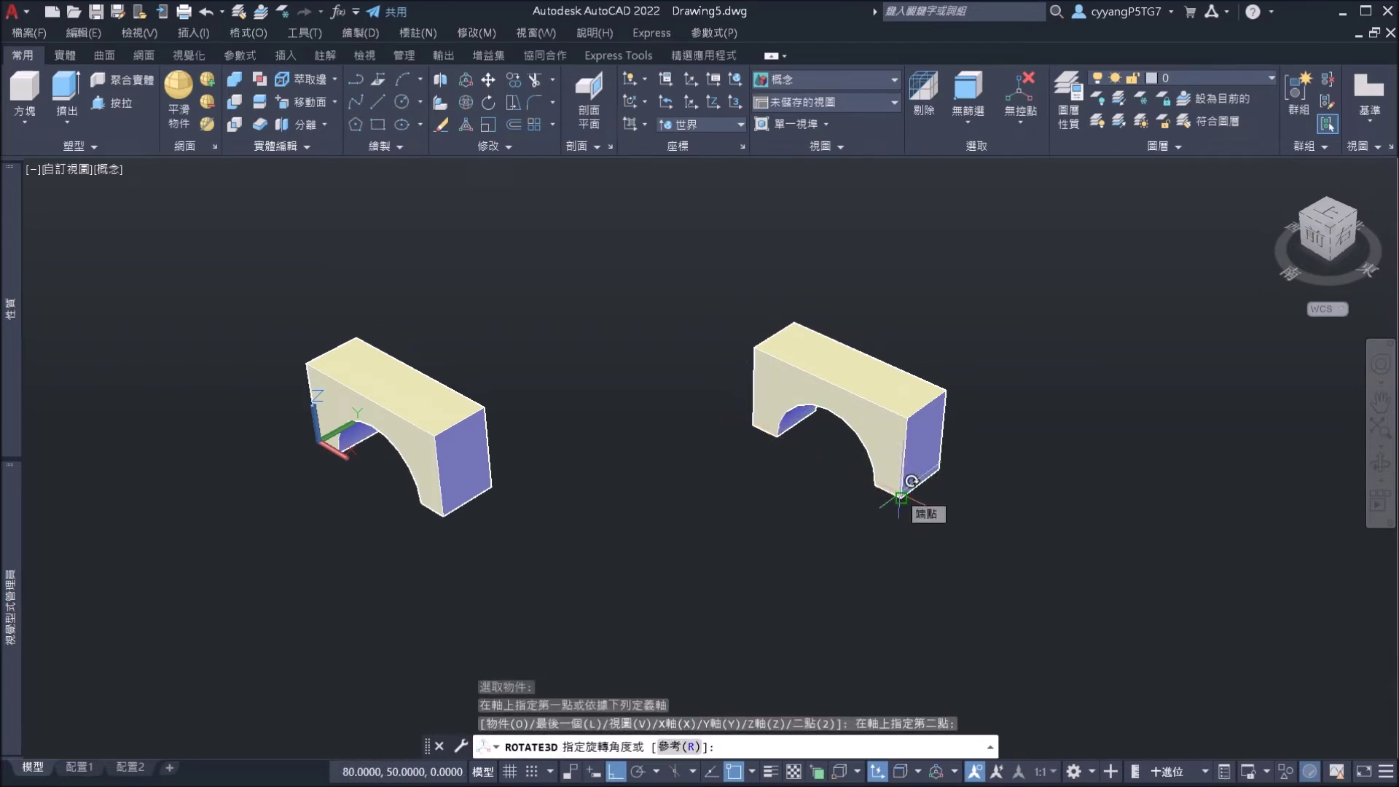
type("180")
key("Return")
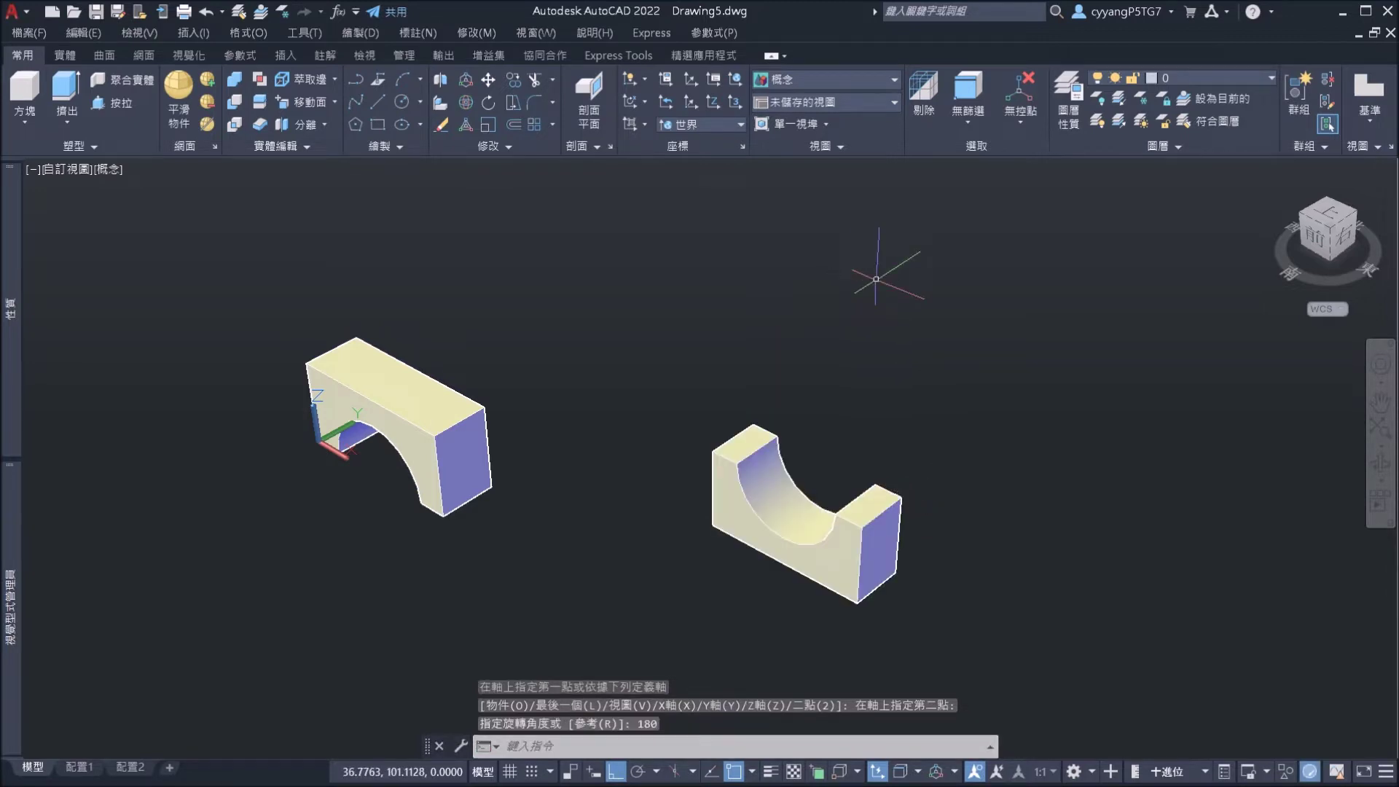
left_click(845, 583)
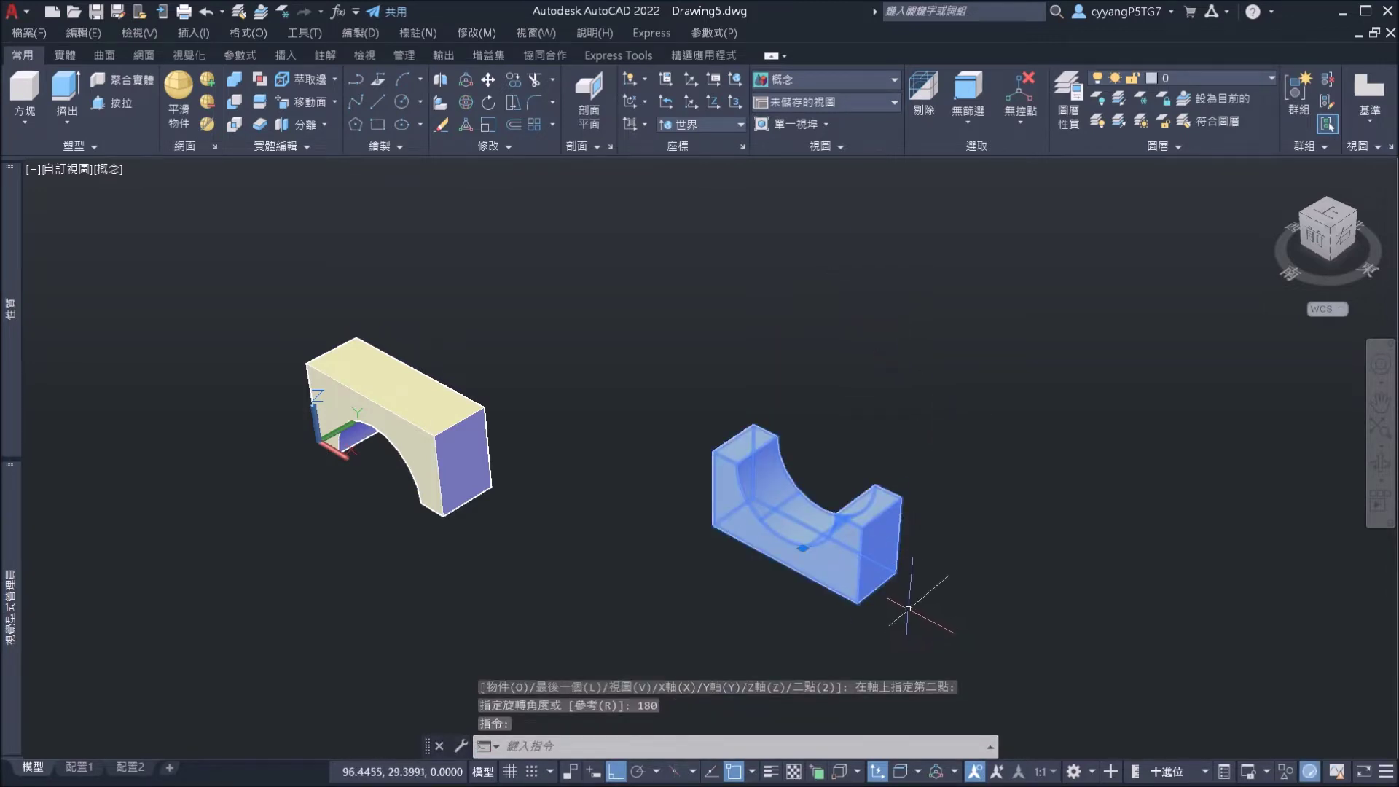
type("m")
key("Escape")
middle_click_drag(1006, 478, 1003, 445, "shift")
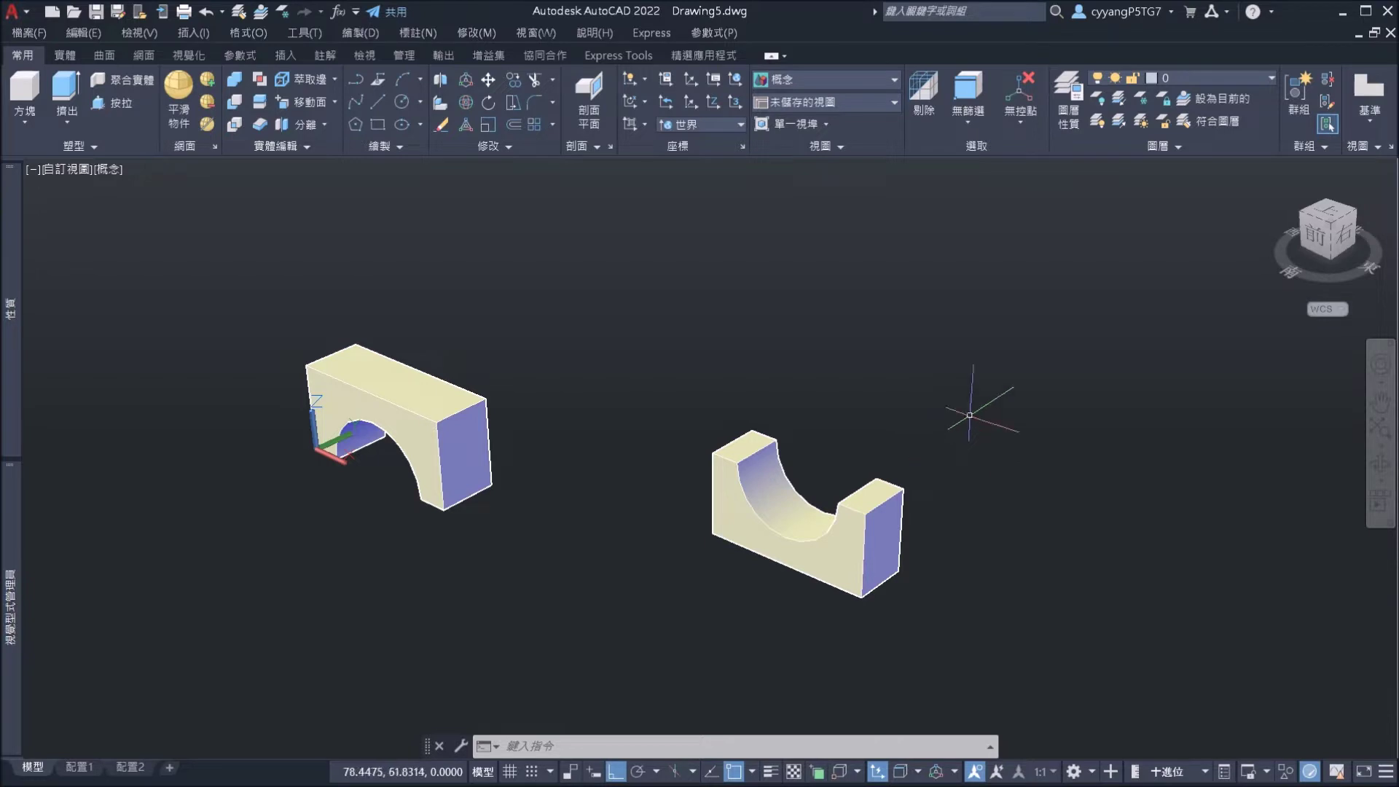
left_click(975, 595)
left_click(865, 604)
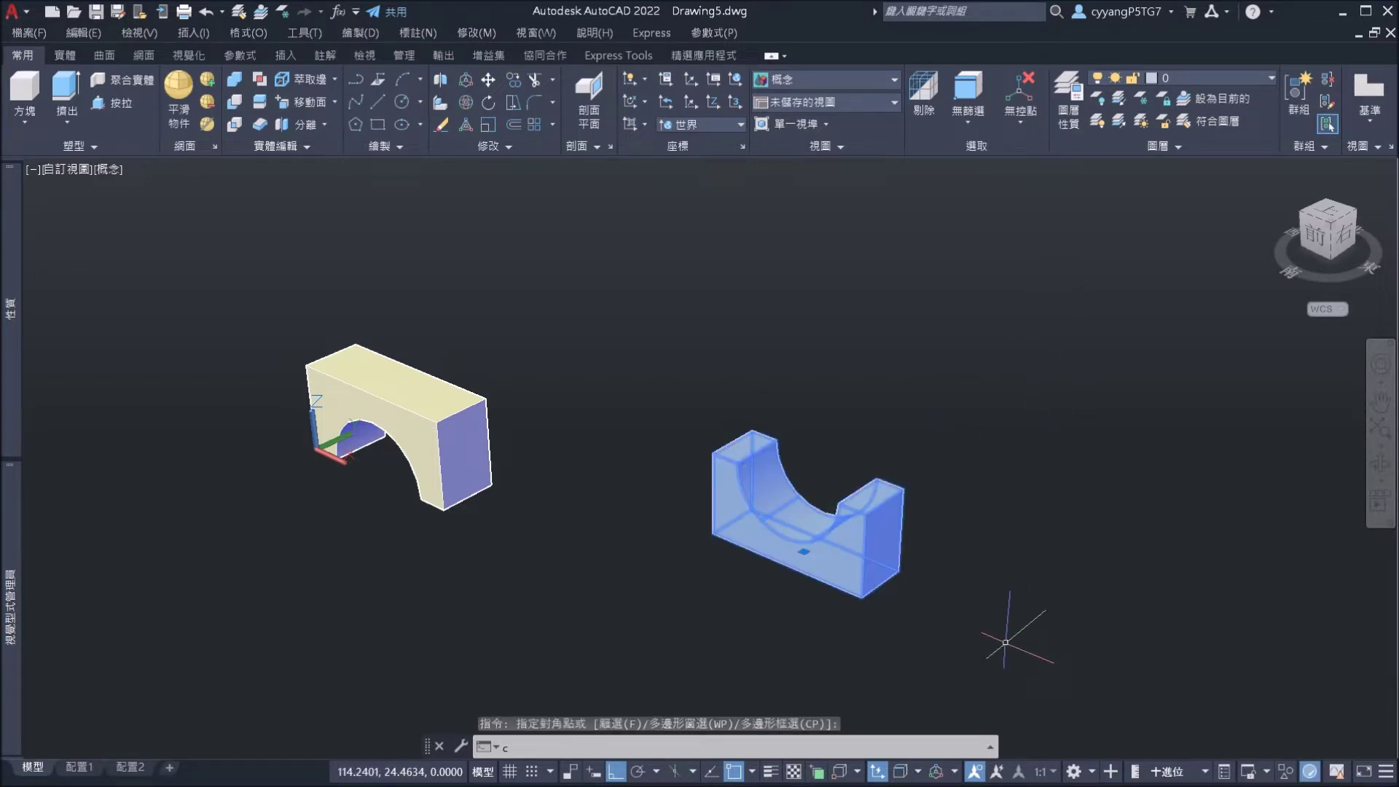
type("cp")
key("Return")
left_click(985, 611)
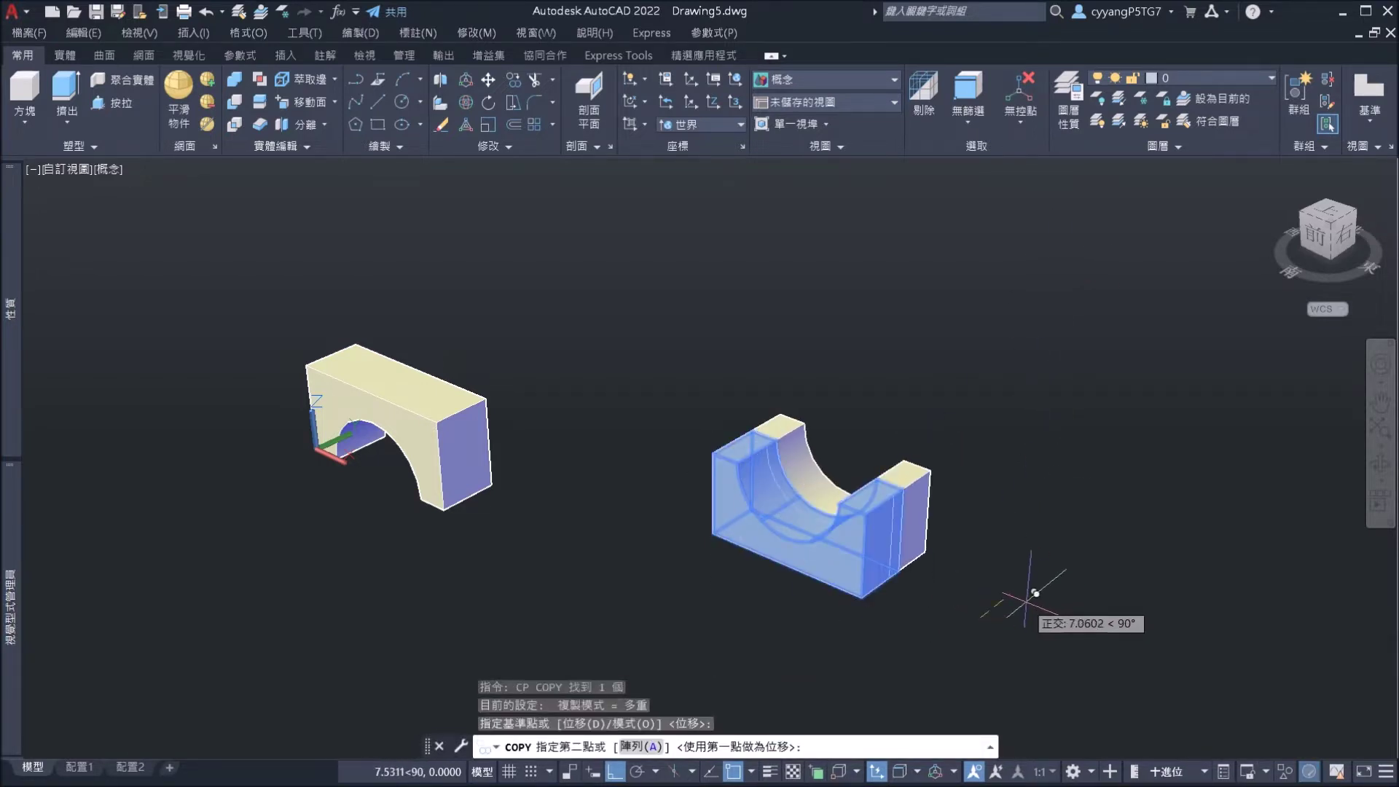
key("F8")
type("@50,50")
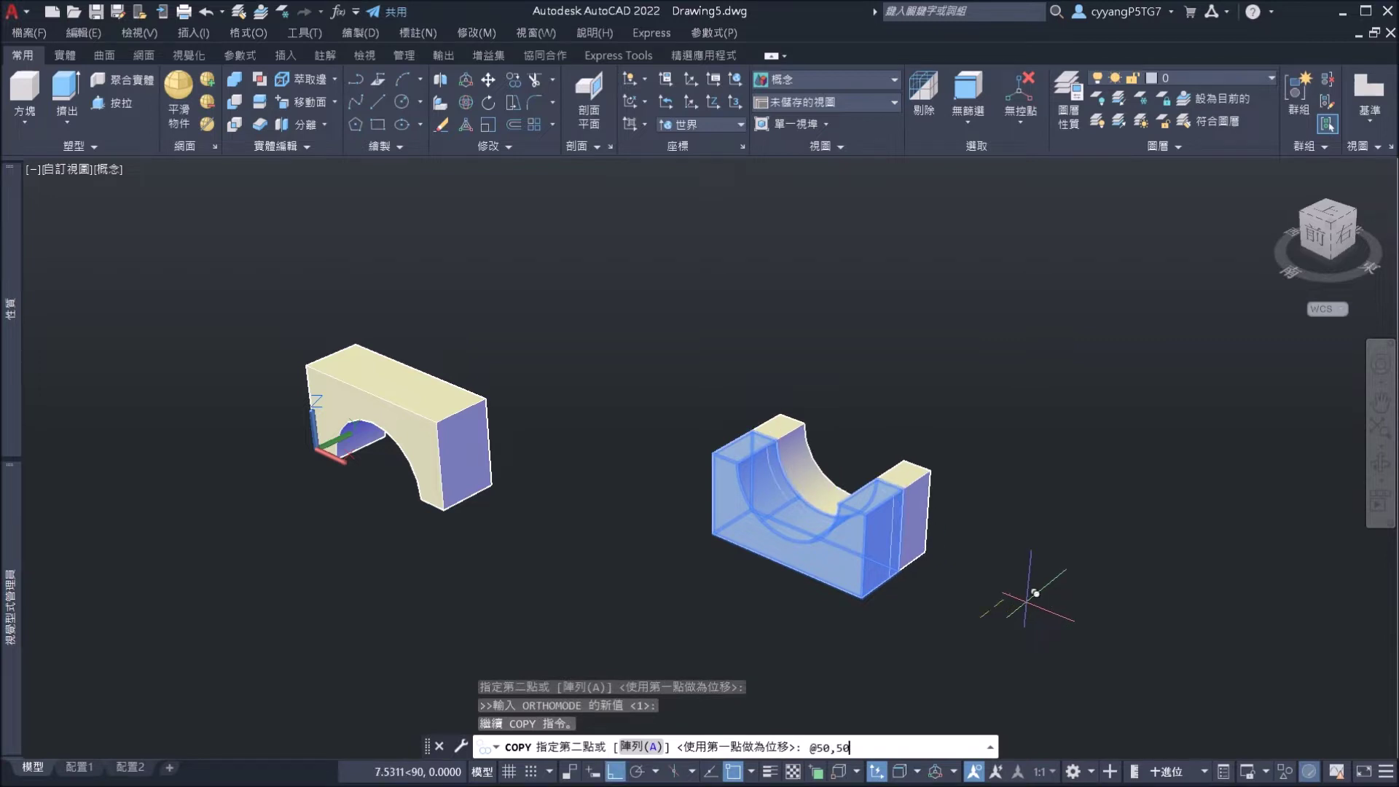
key("Return")
key("Escape")
key("Escape")
Rotate the newest copy 90° with ROTATE3D about its bottom front edge, picking the axis from its east end to its west end.
middle_click_drag(968, 535, 790, 478)
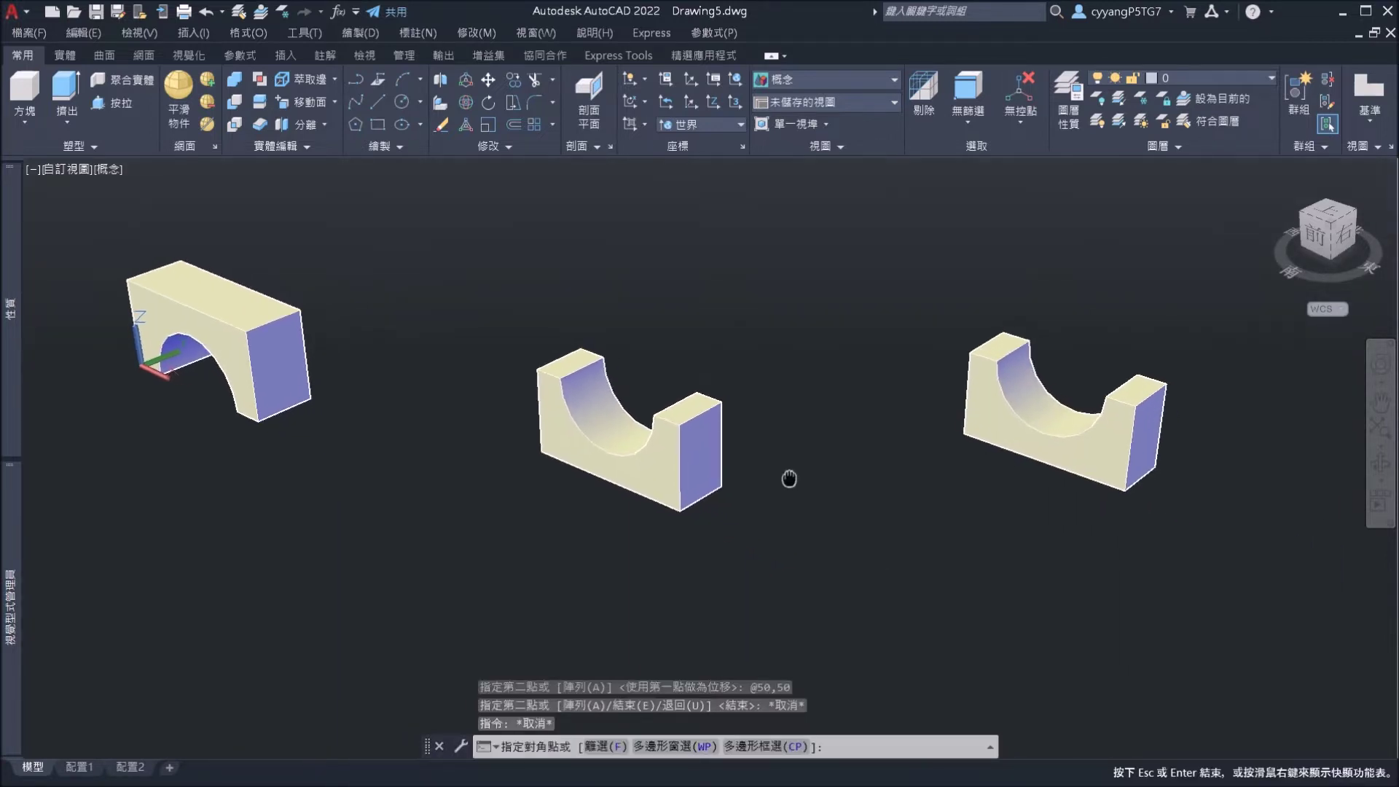
left_click(804, 484)
type("r3d")
key("Return")
left_click(1154, 583)
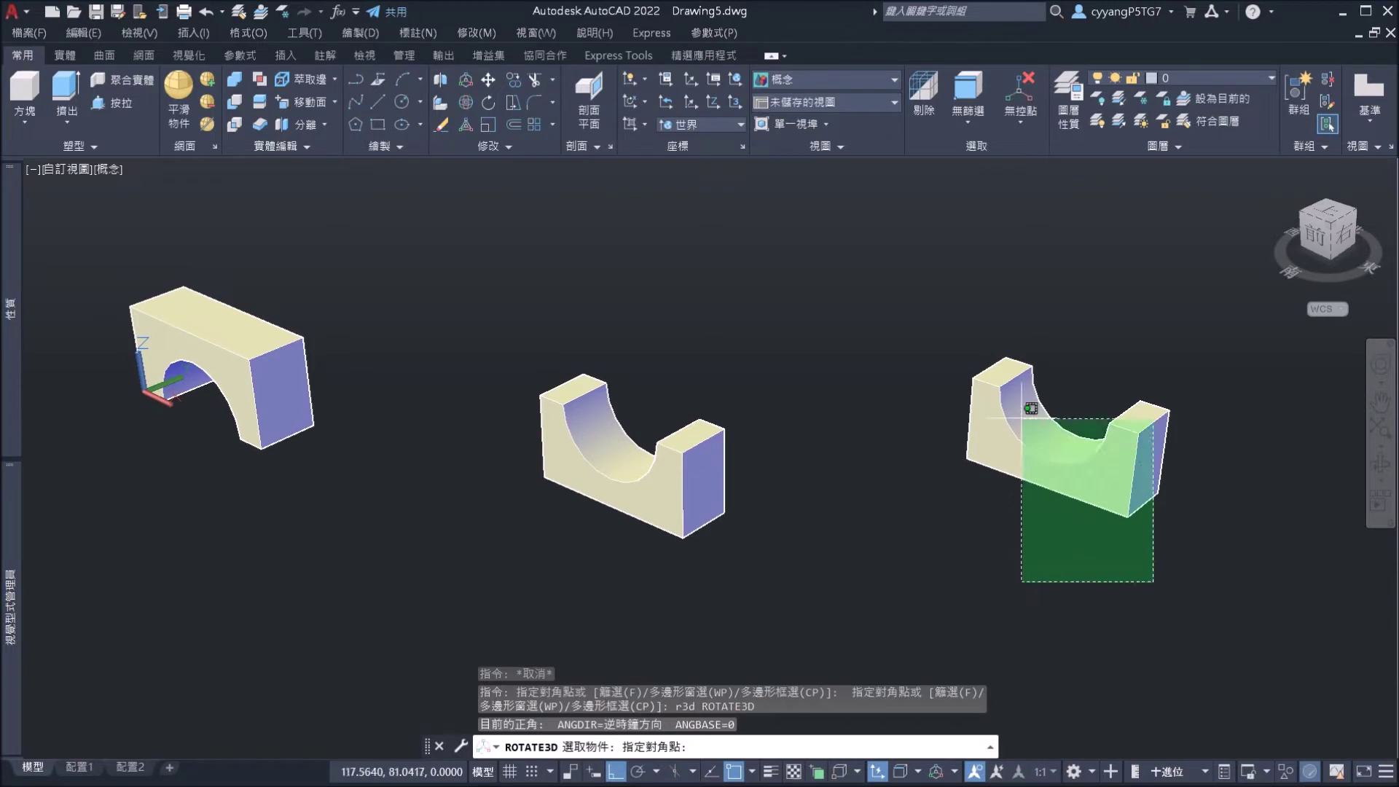
left_click(1056, 458)
key("Return")
left_click(1128, 516)
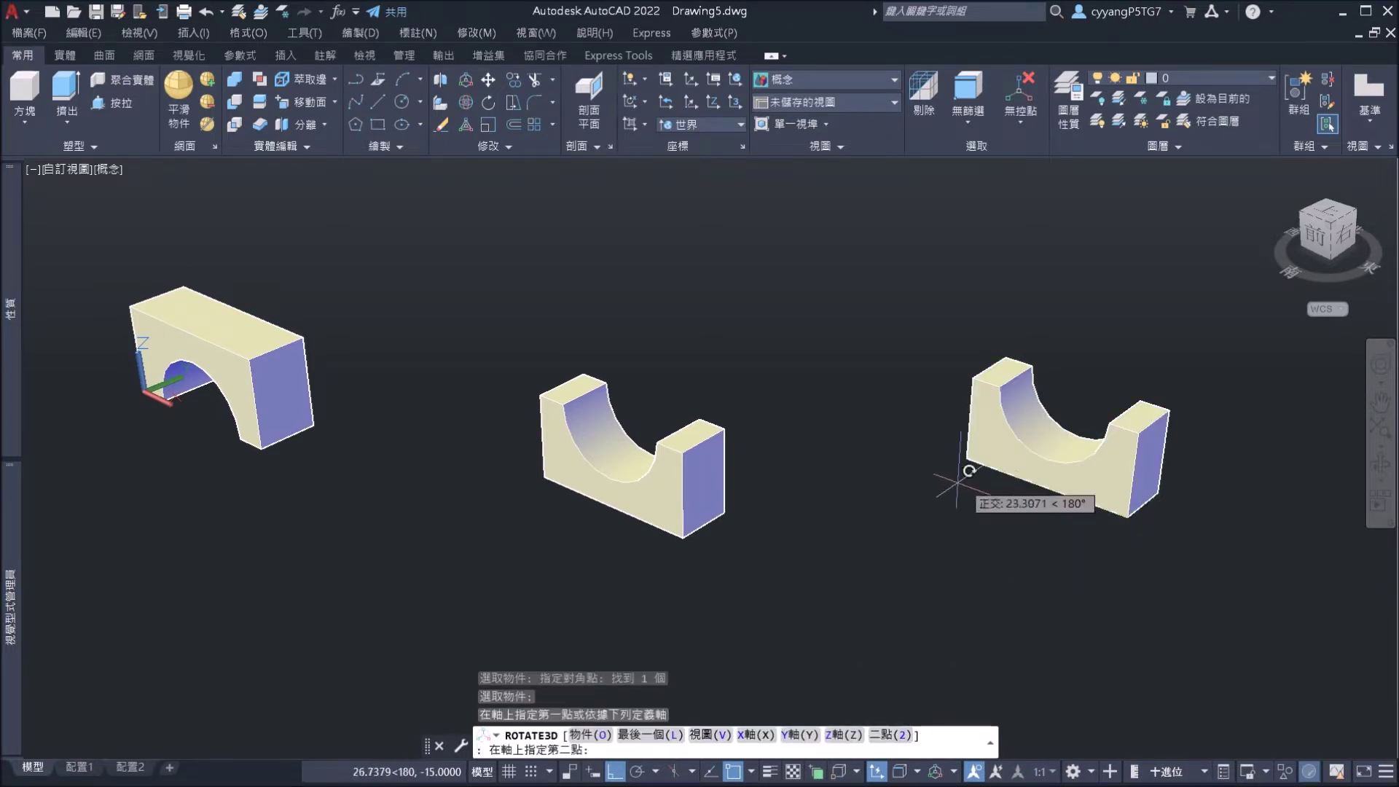
left_click(968, 456)
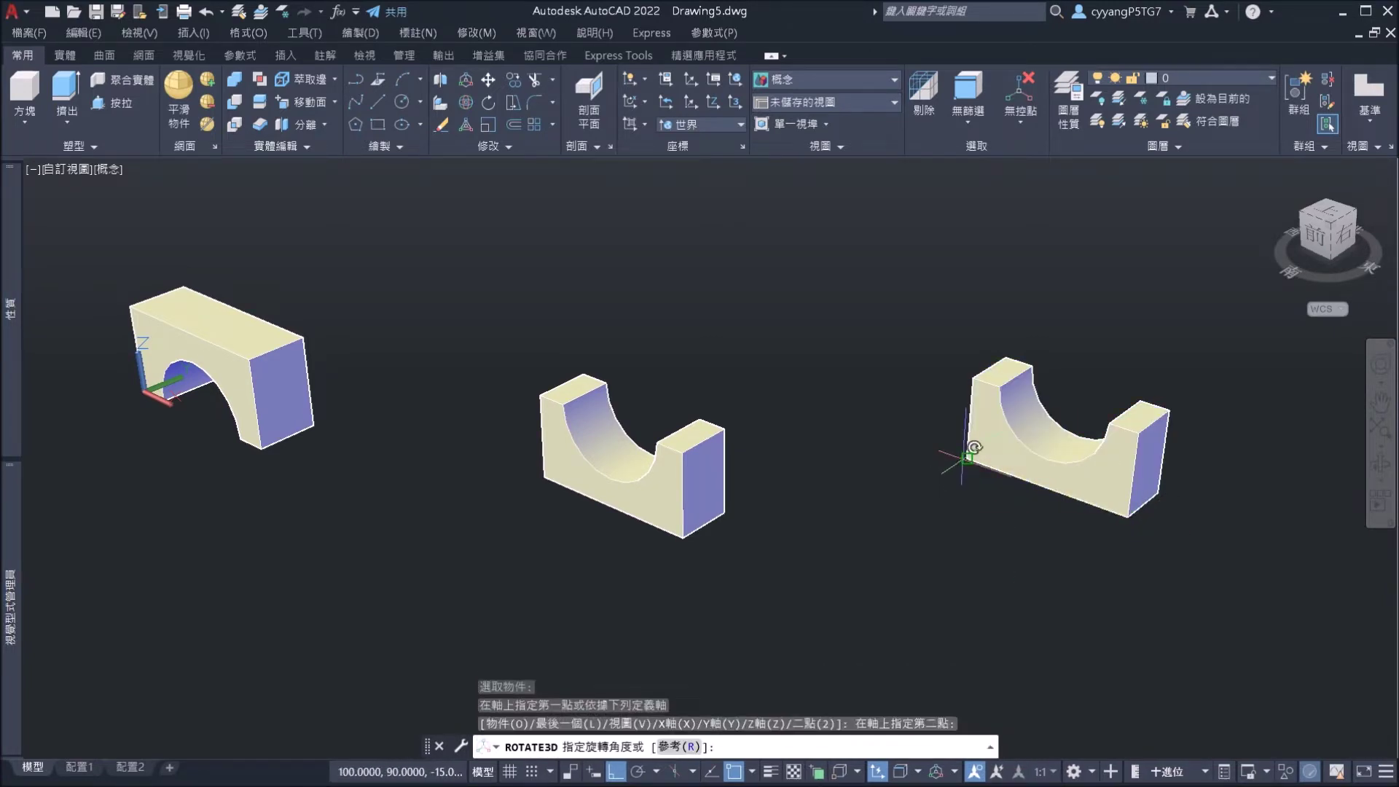
type("90")
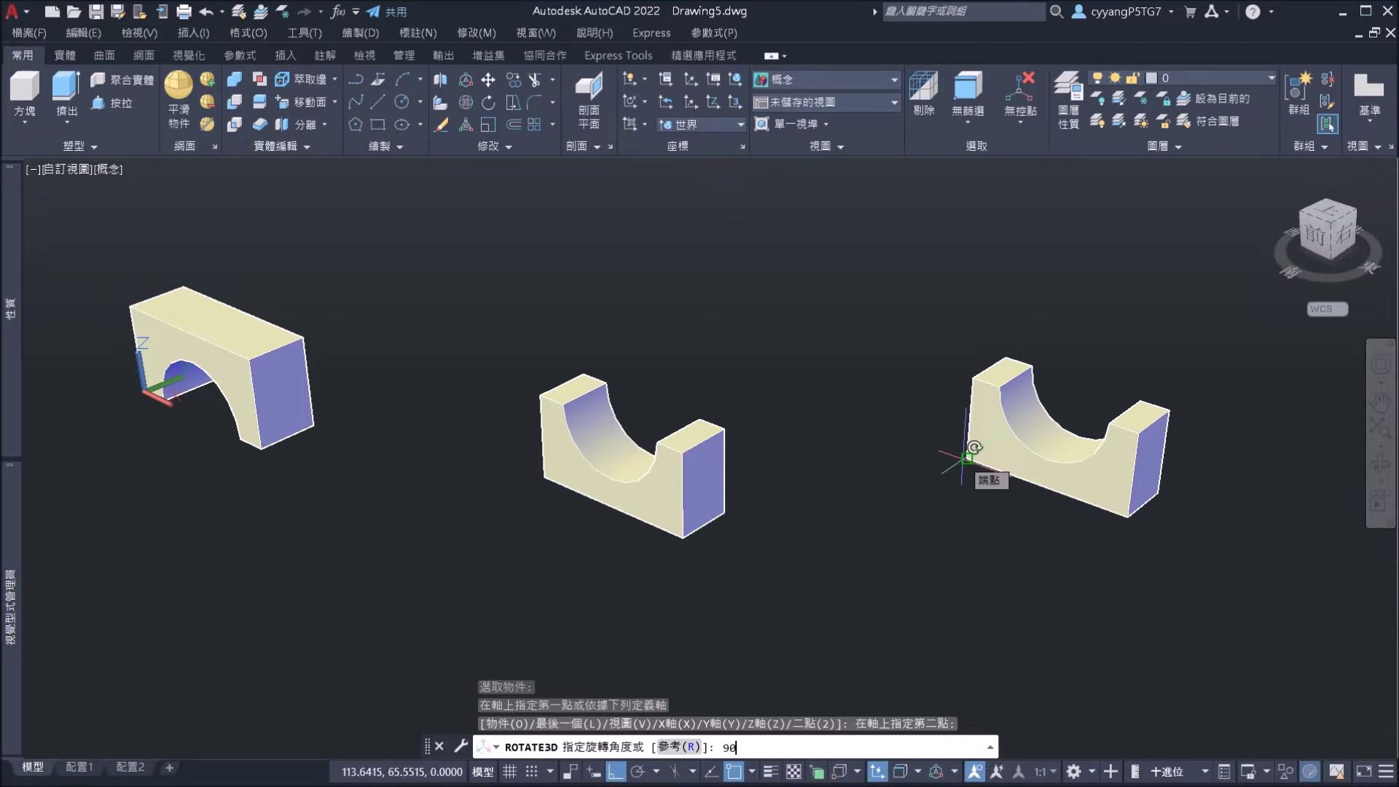
key("Return")
middle_click_drag(967, 503, 959, 468, "shift")
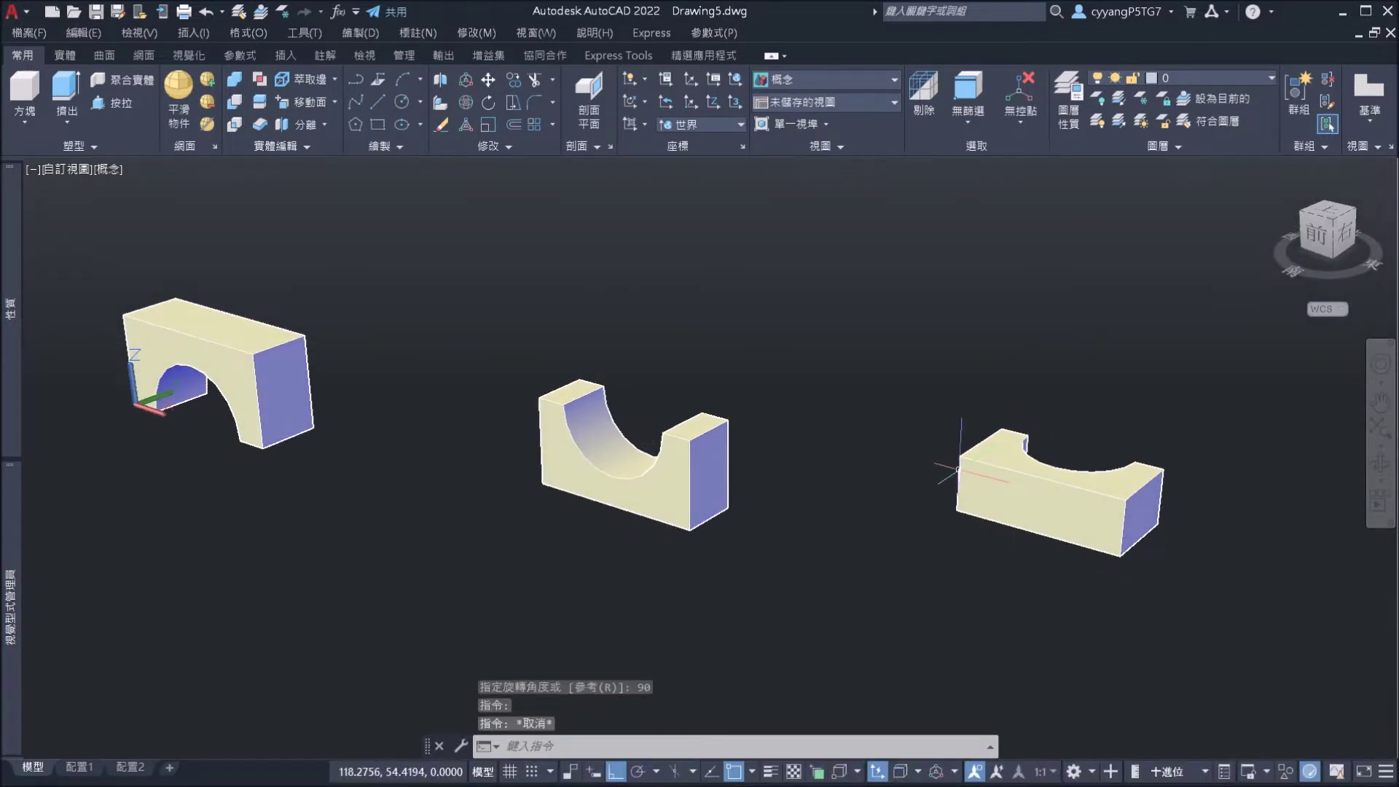
middle_click_drag(915, 474, 947, 523, "shift")
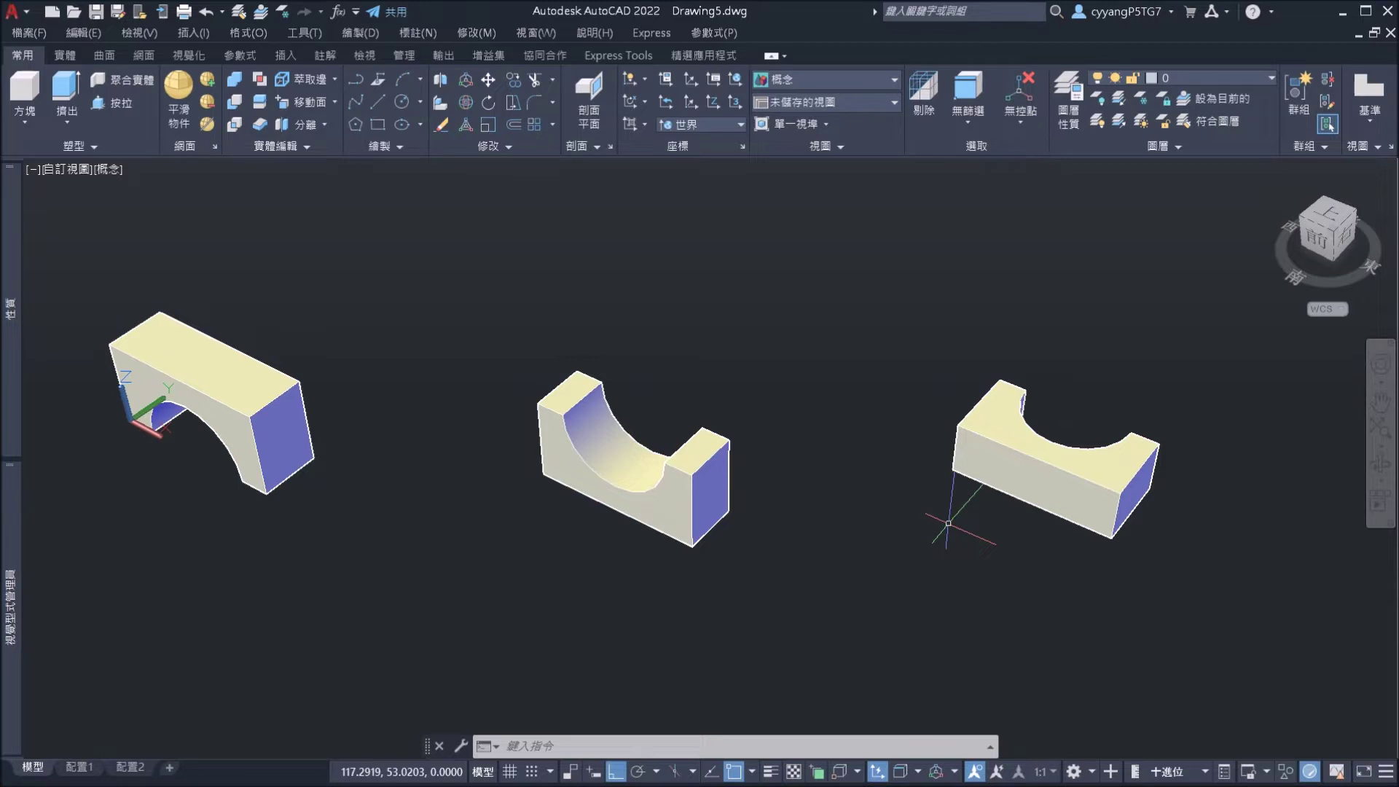
middle_click_drag(947, 523, 918, 507, "shift")
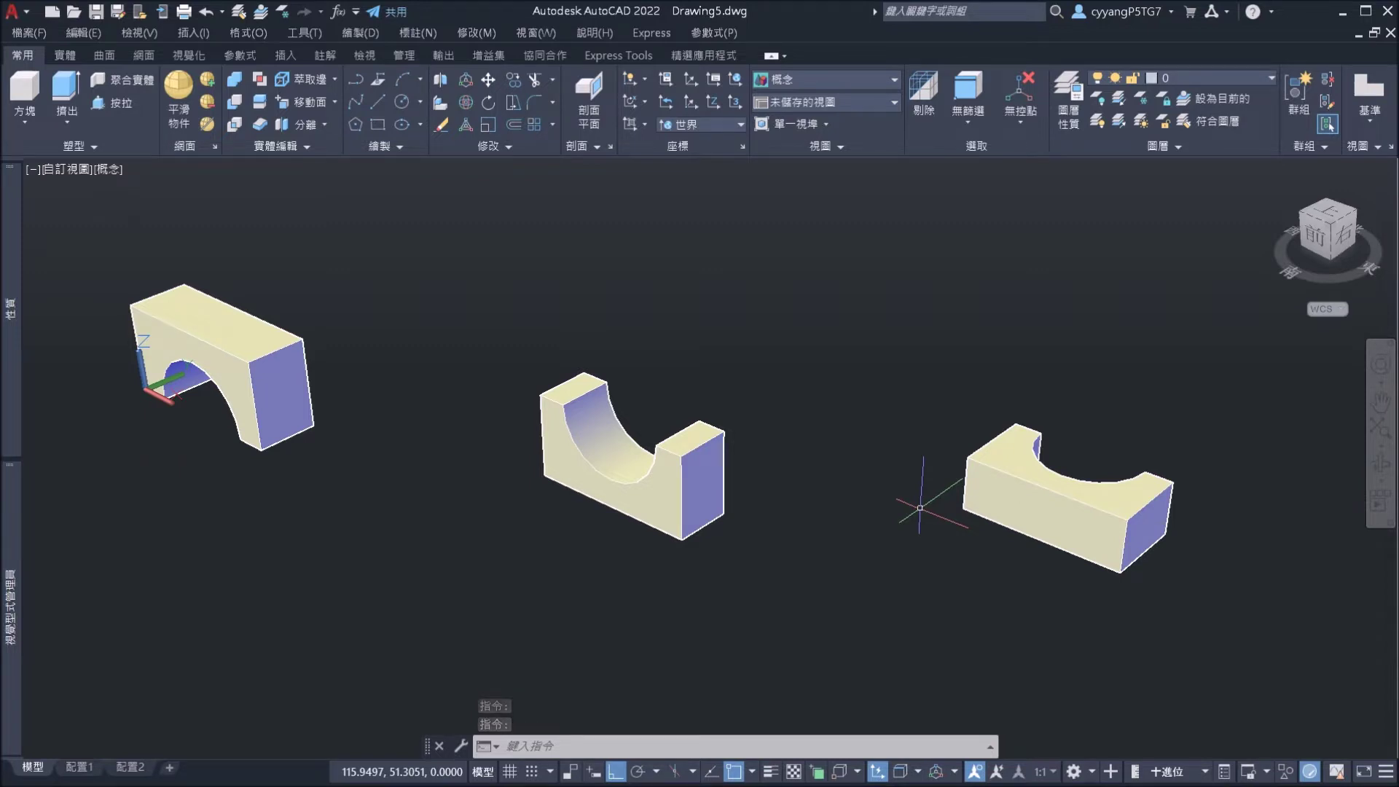
middle_click_drag(920, 508, 906, 303, "shift")
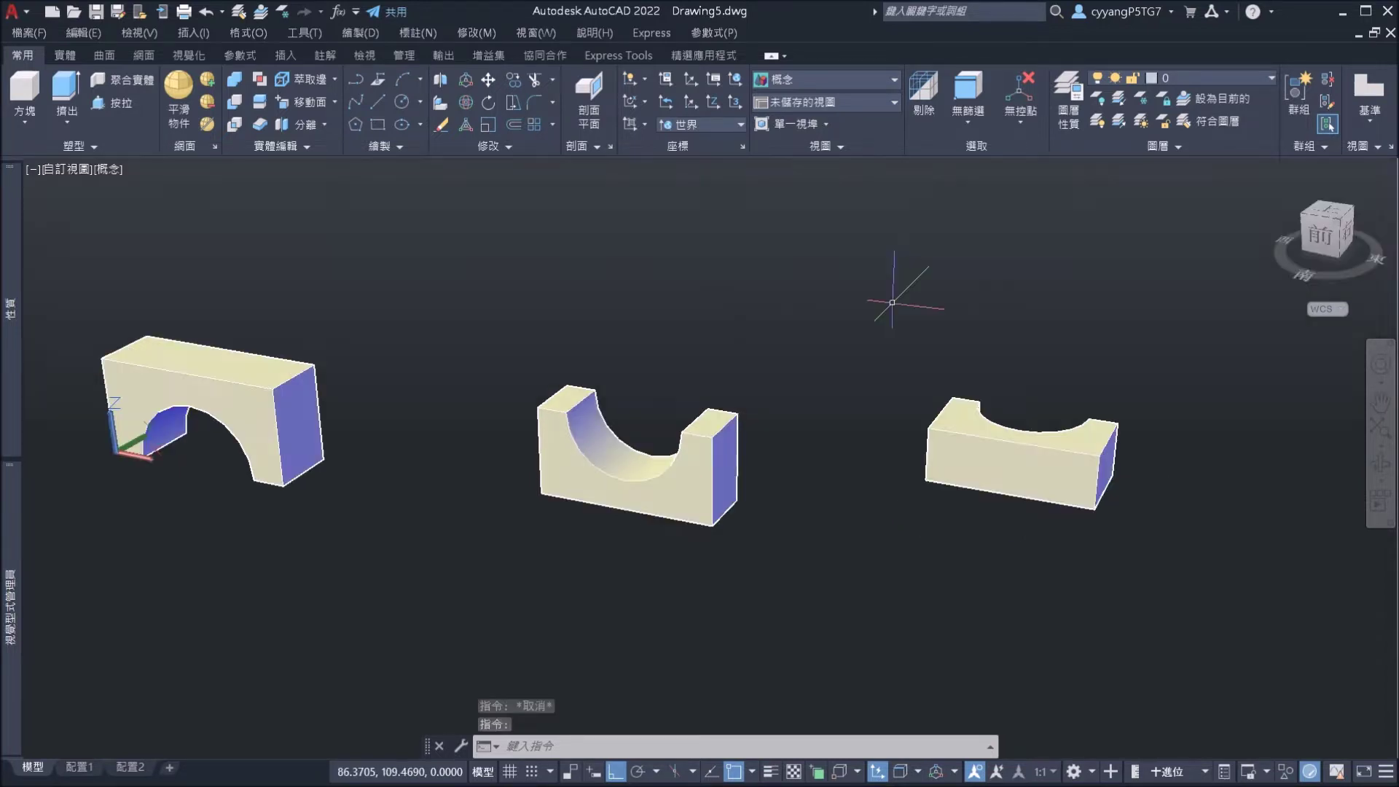
key("alt+Tab")
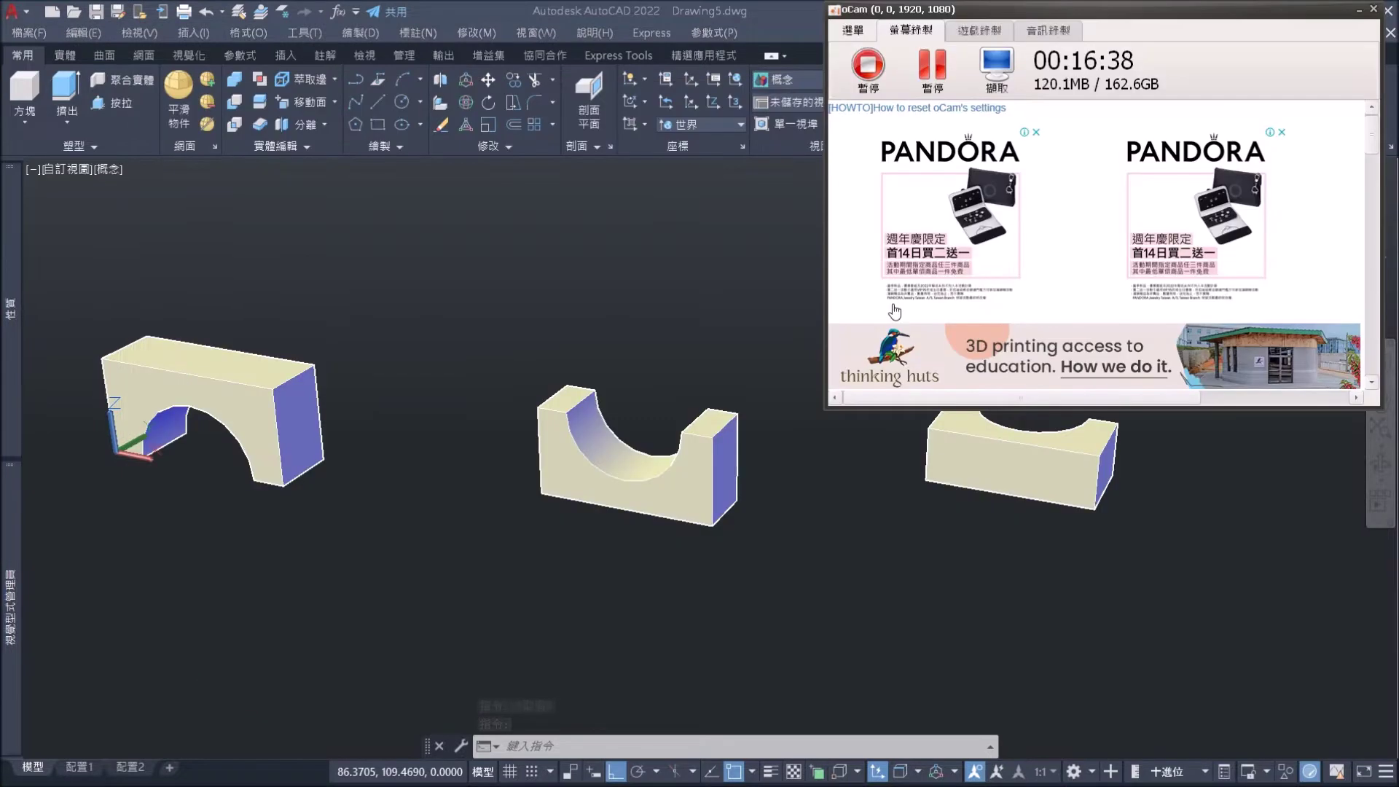
key("alt+Tab")
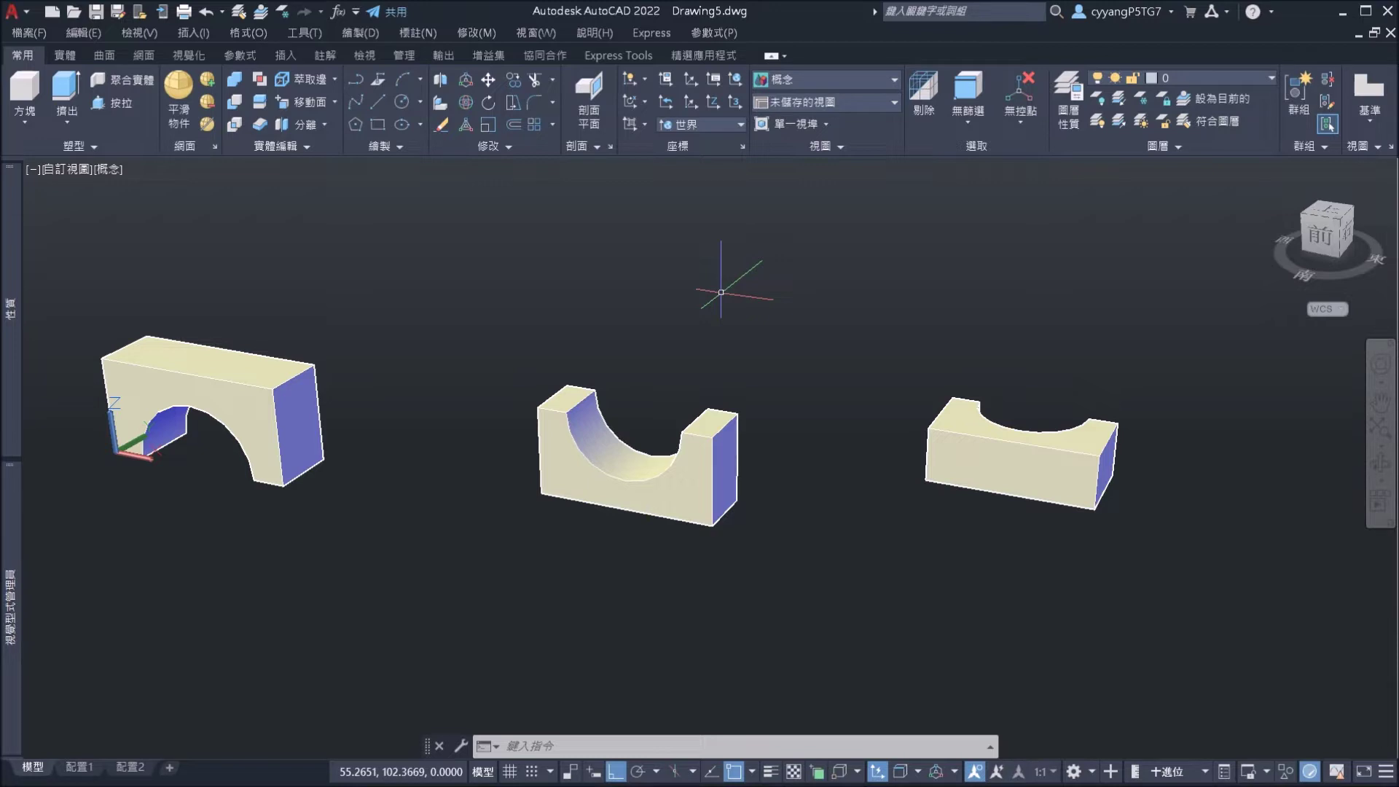
Start saving the drawing and choose the class folder under 4_教學進行, 教學21上, AutoCAD on the DATA (D:) drive.
key("ctrl+s")
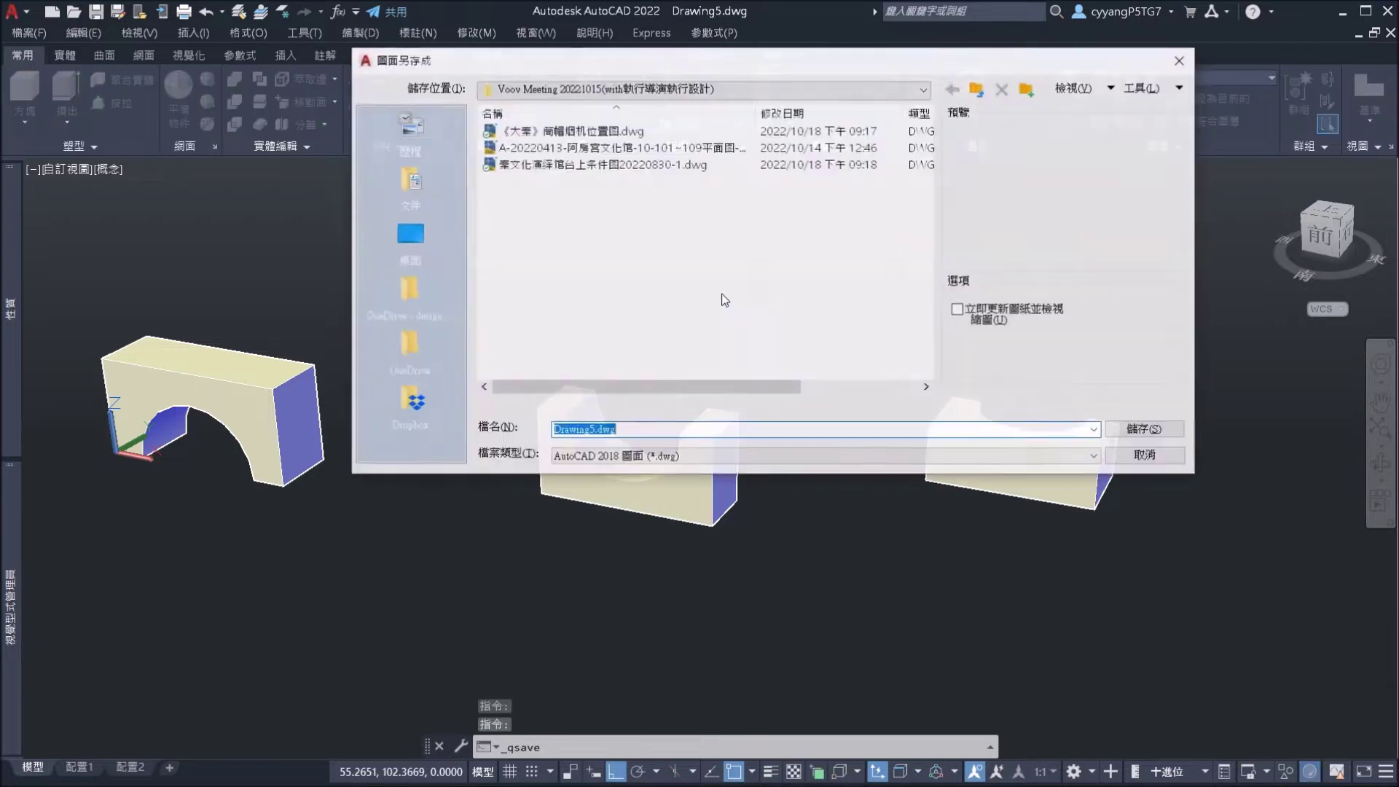
left_click(707, 89)
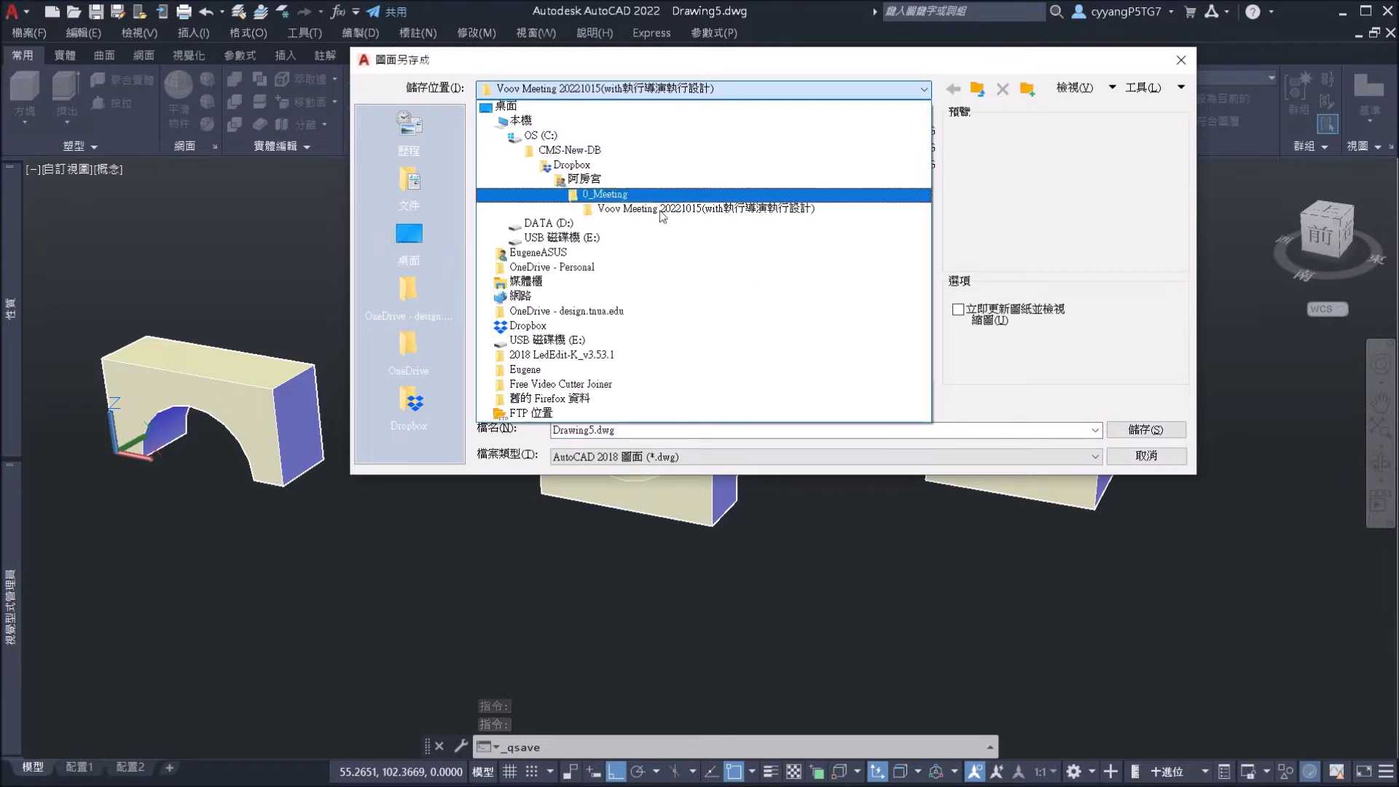
left_click(622, 223)
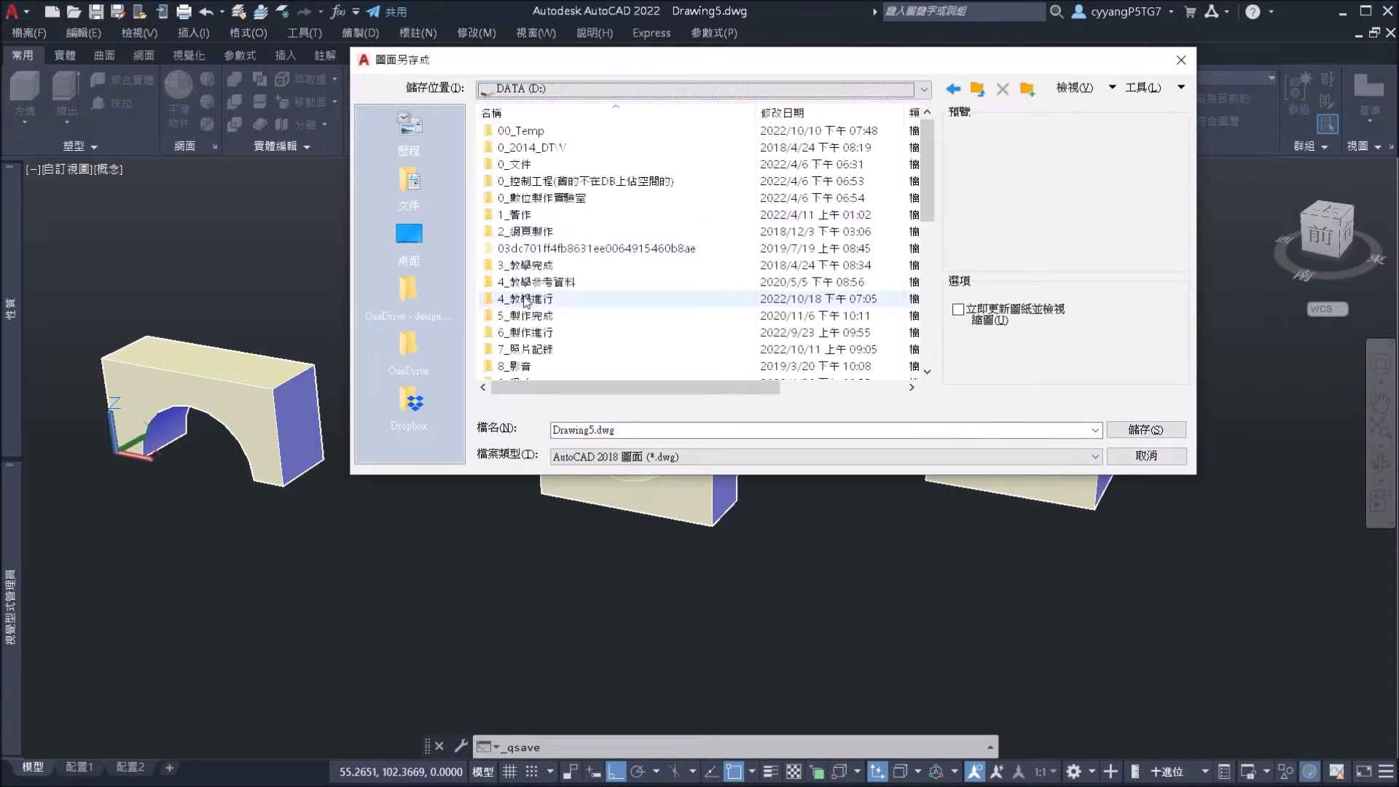
double_click(524, 299)
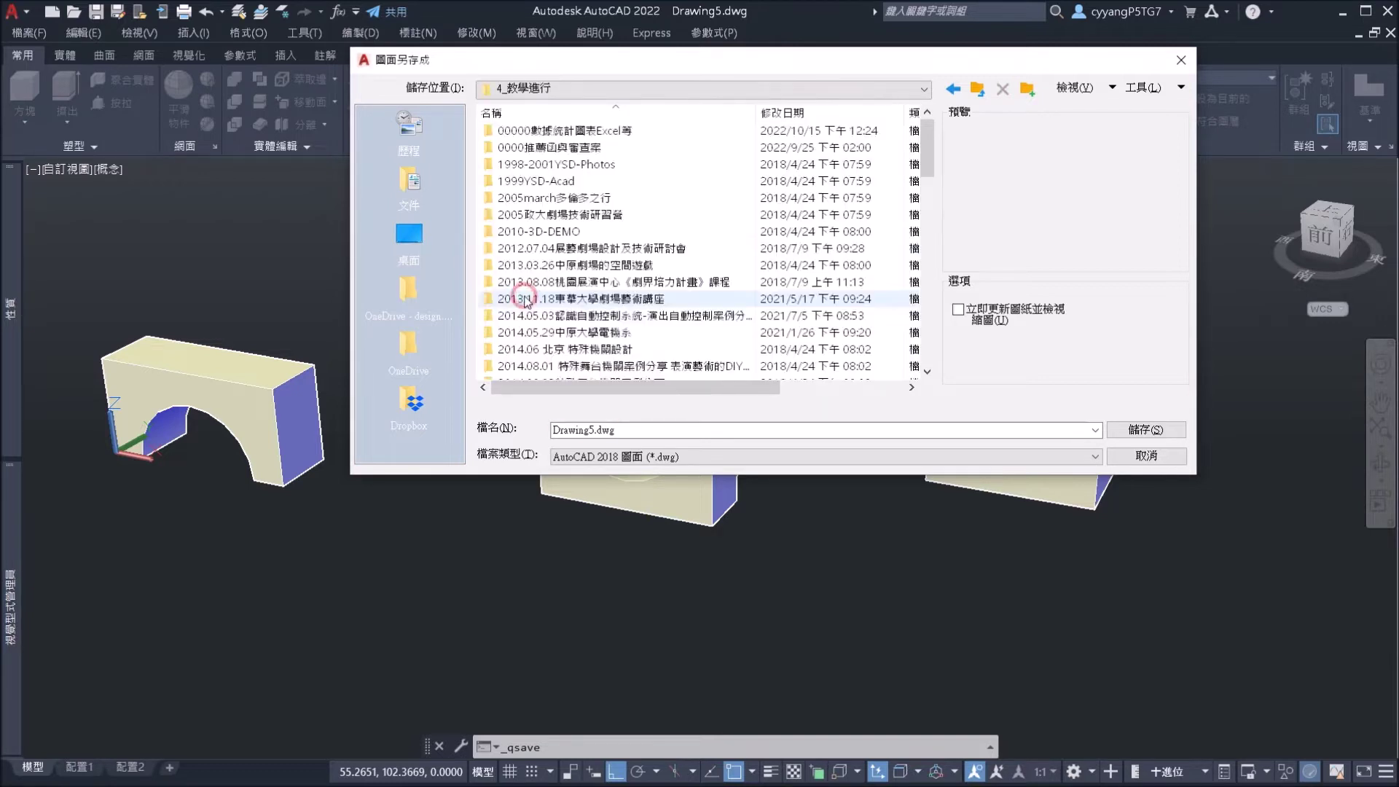
scroll(526, 302, "down", 10)
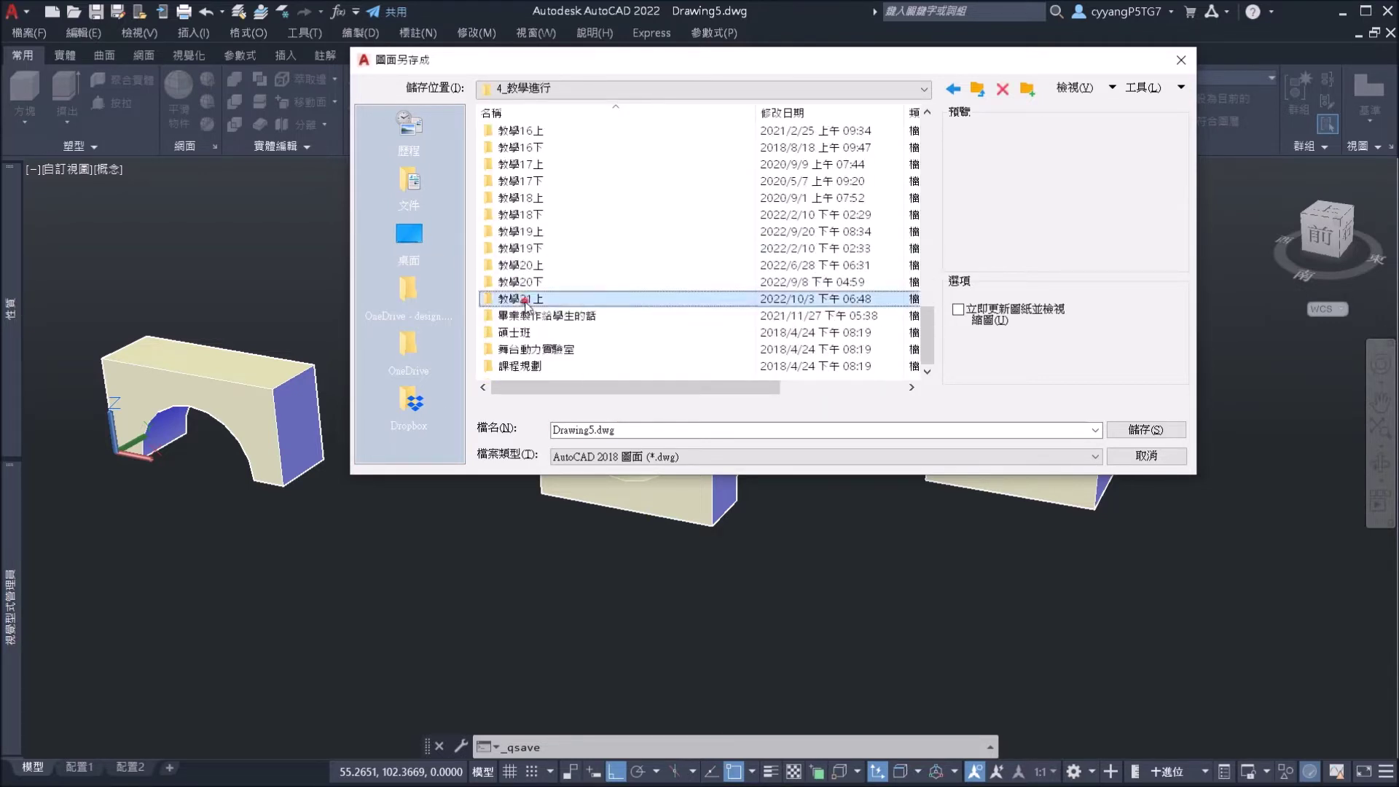
double_click(525, 298)
double_click(546, 182)
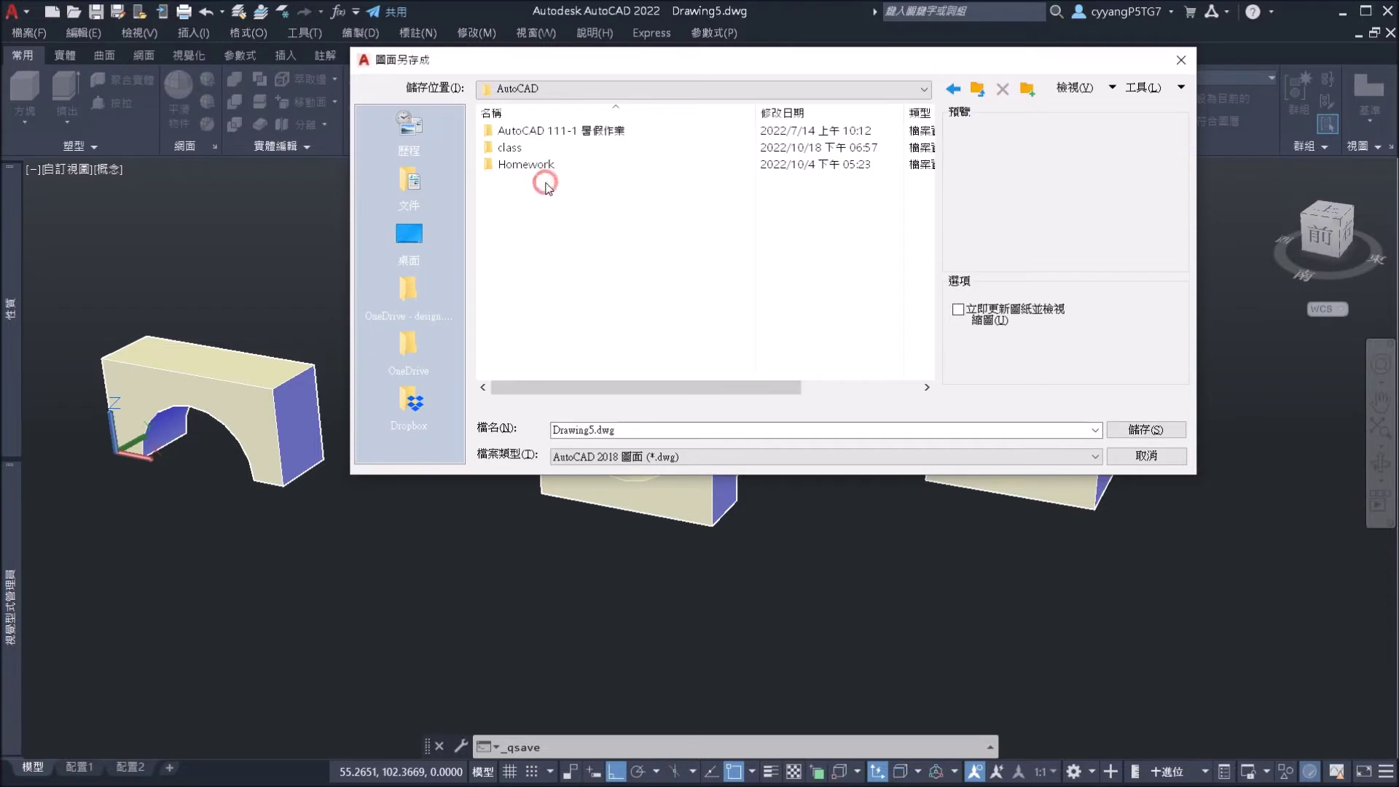
double_click(524, 147)
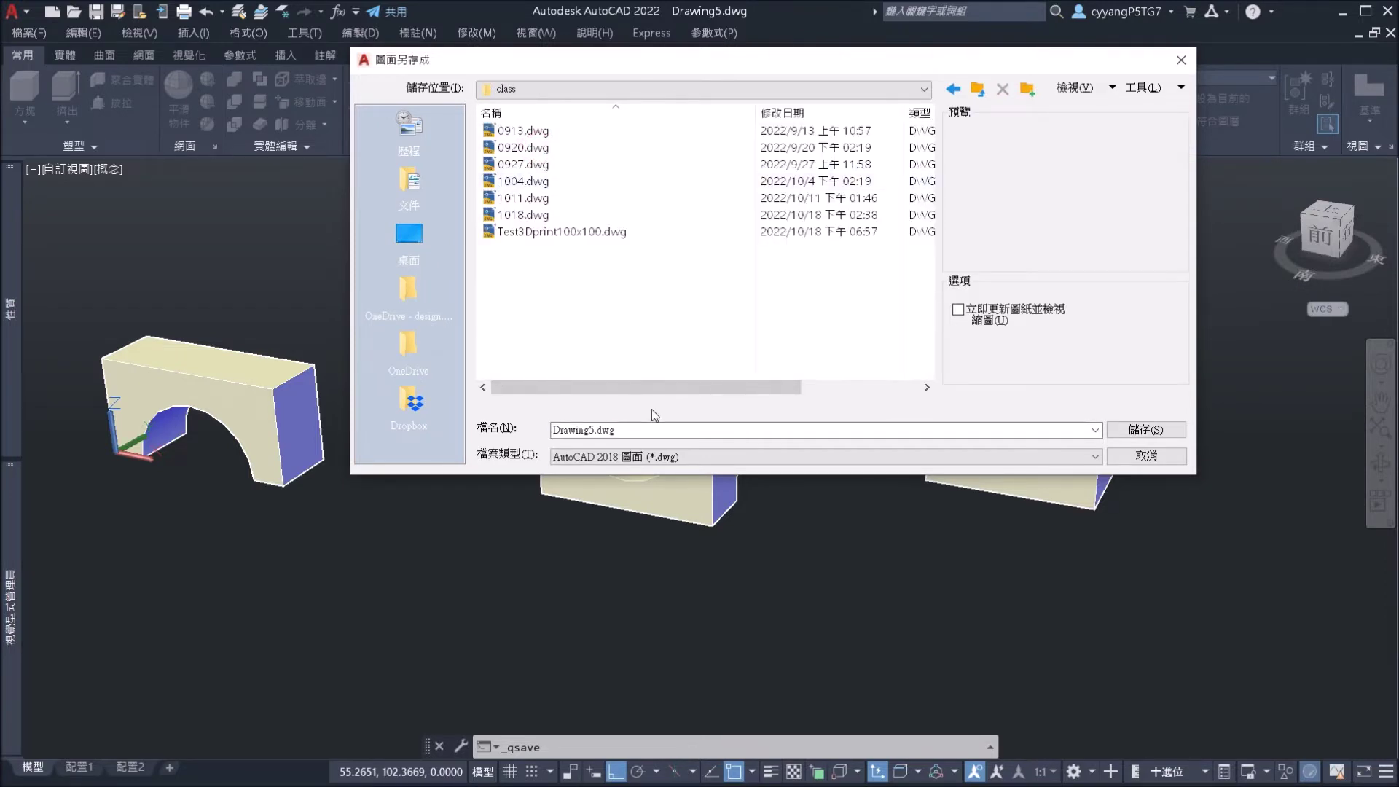
Name the drawing 3D printer practice and save it as an AutoCAD 2018 DWG in the class folder.
double_click(654, 428)
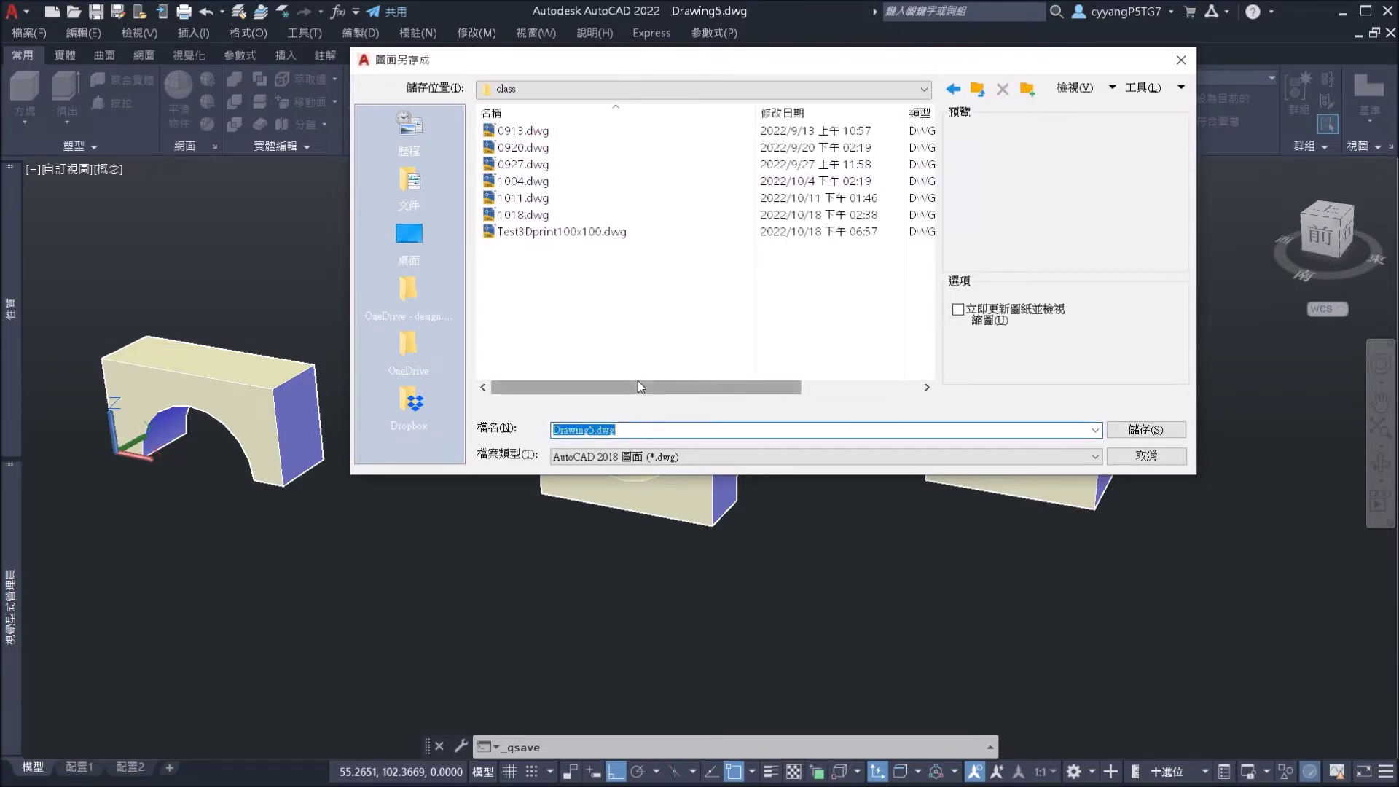
type("3D printer ")
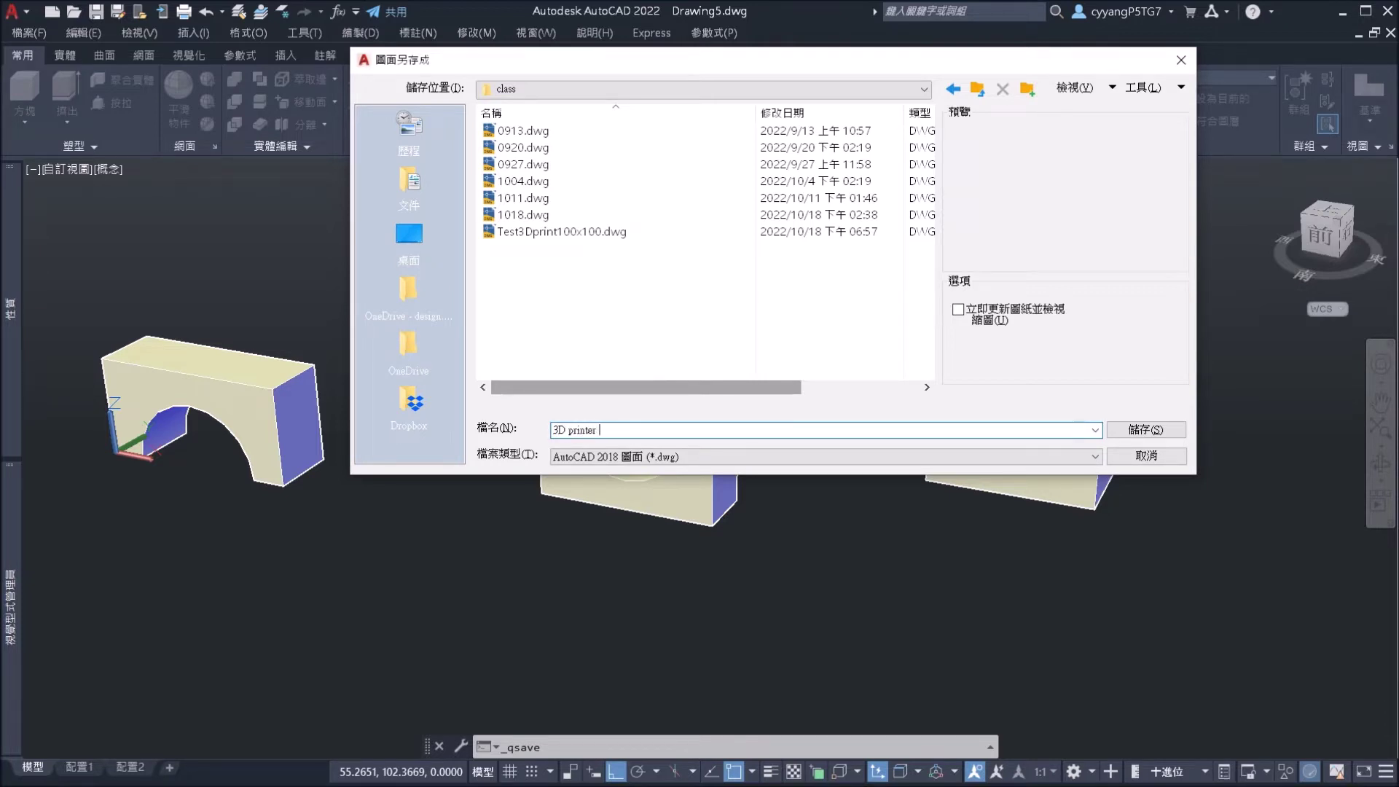
type("practice")
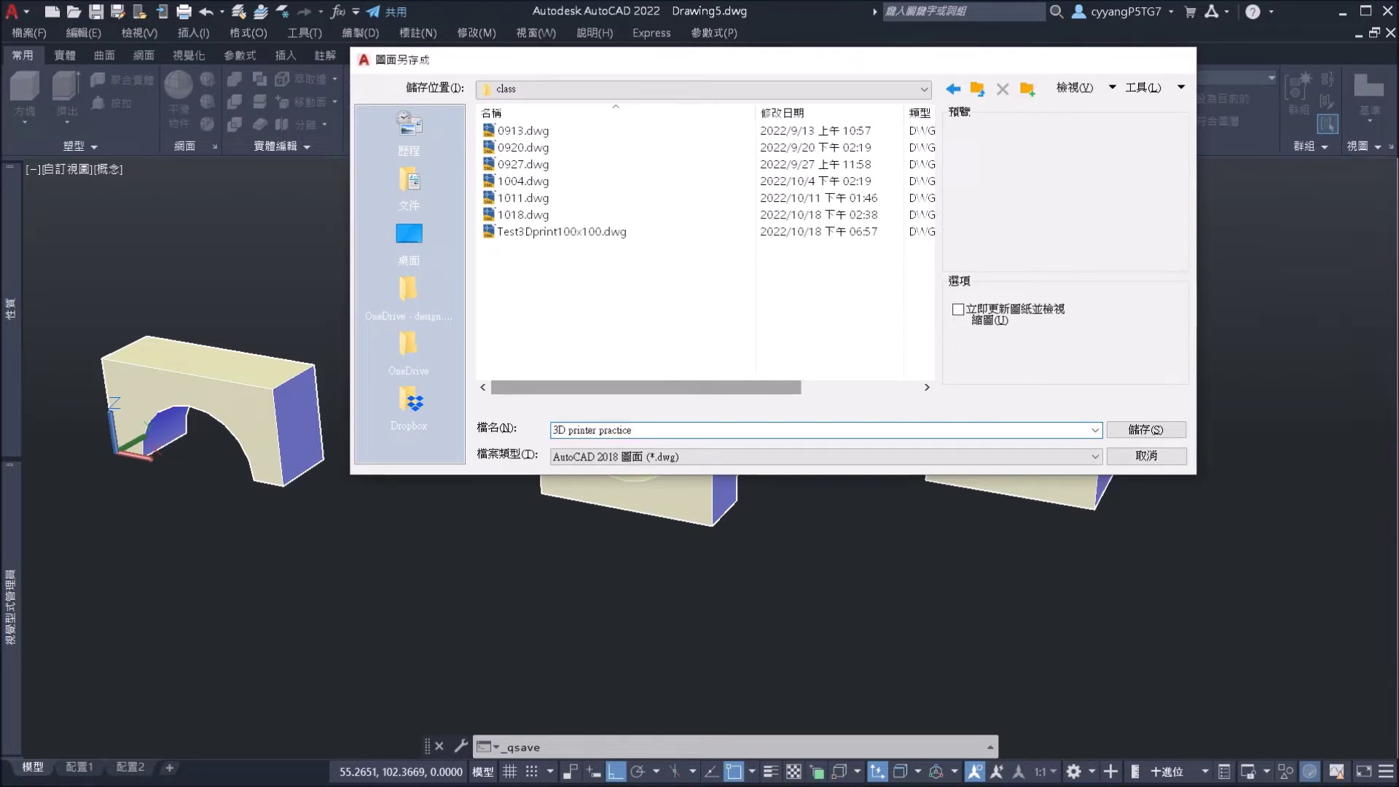
key("Return")
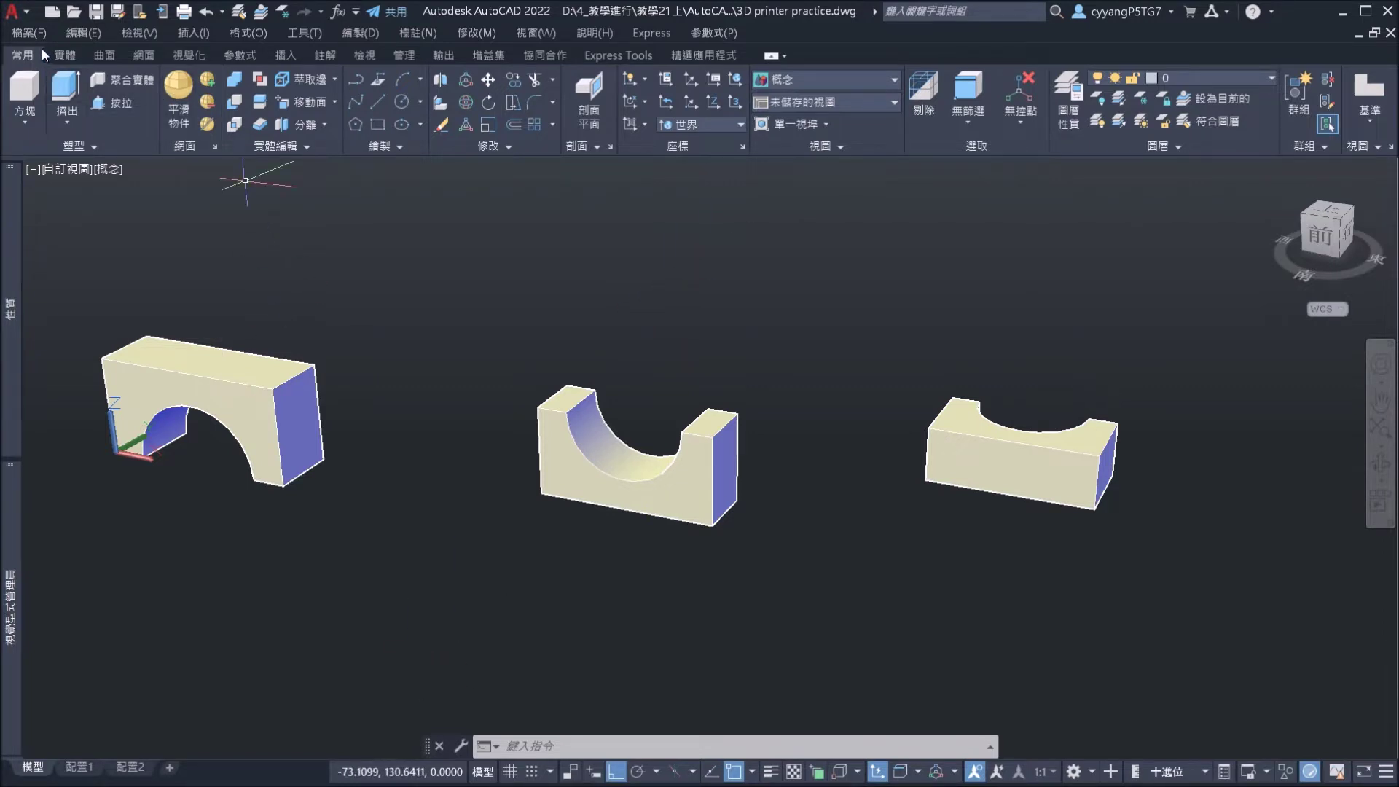
Export the upright arch solid as an STL (石板印刷檔) file named 3D printer practice1.stl in the class folder.
left_click(225, 392)
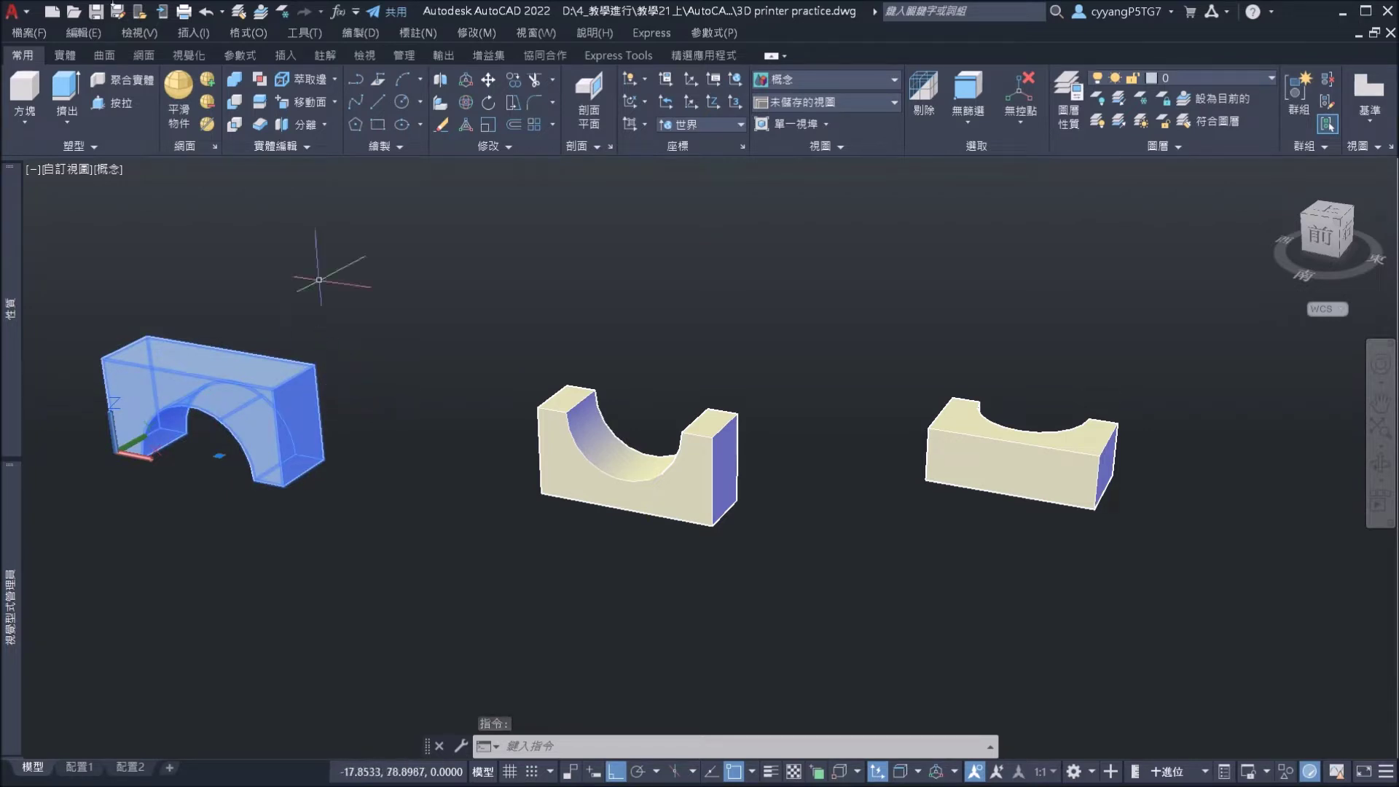
left_click(40, 43)
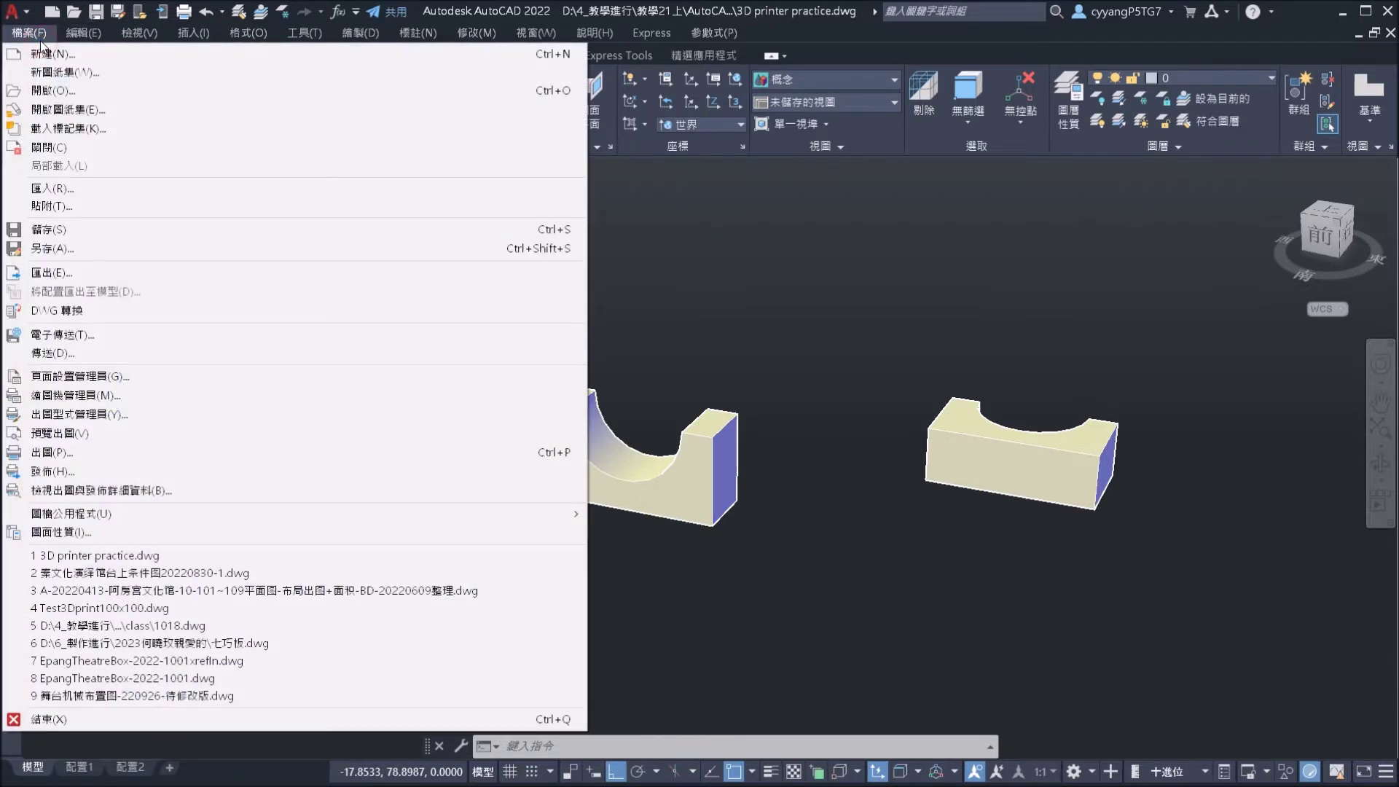
left_click(47, 278)
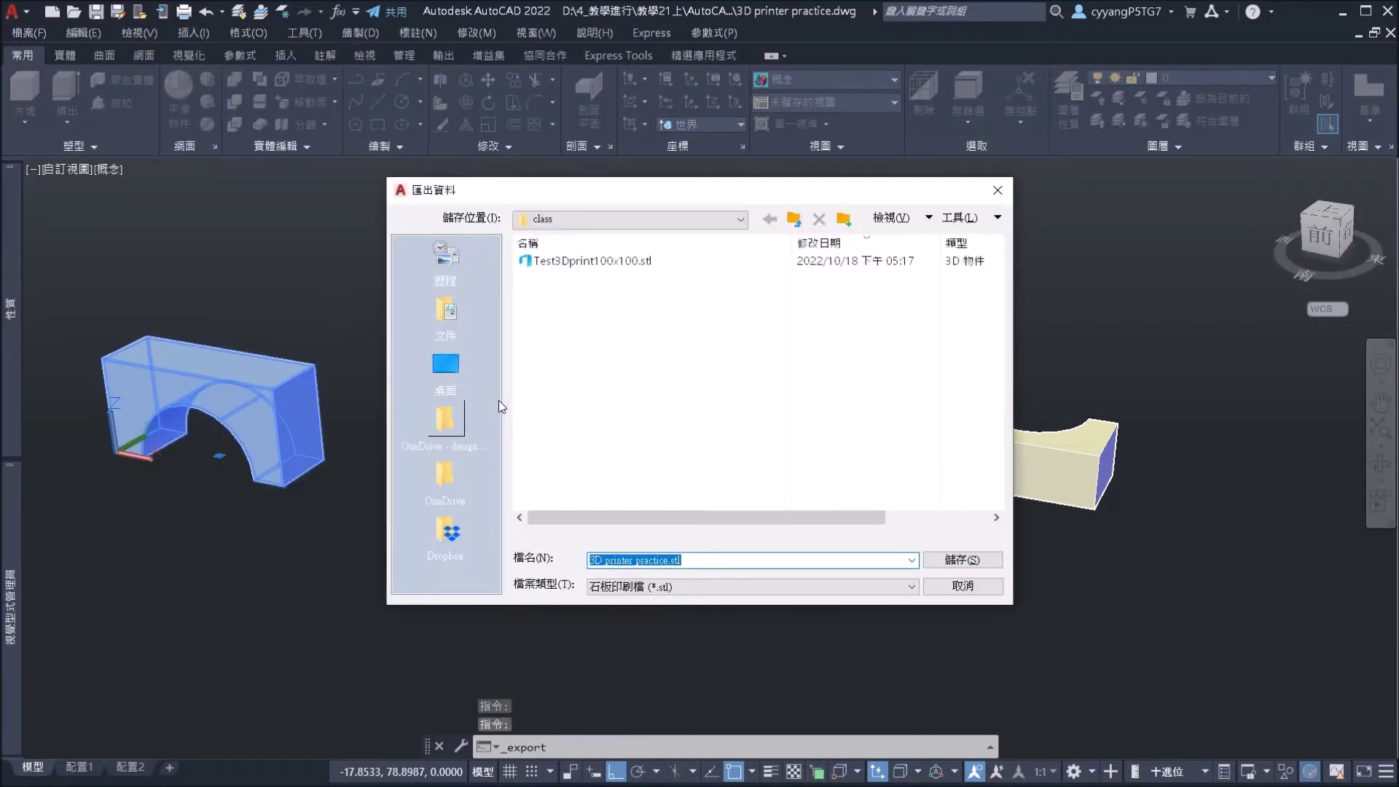
left_click(732, 591)
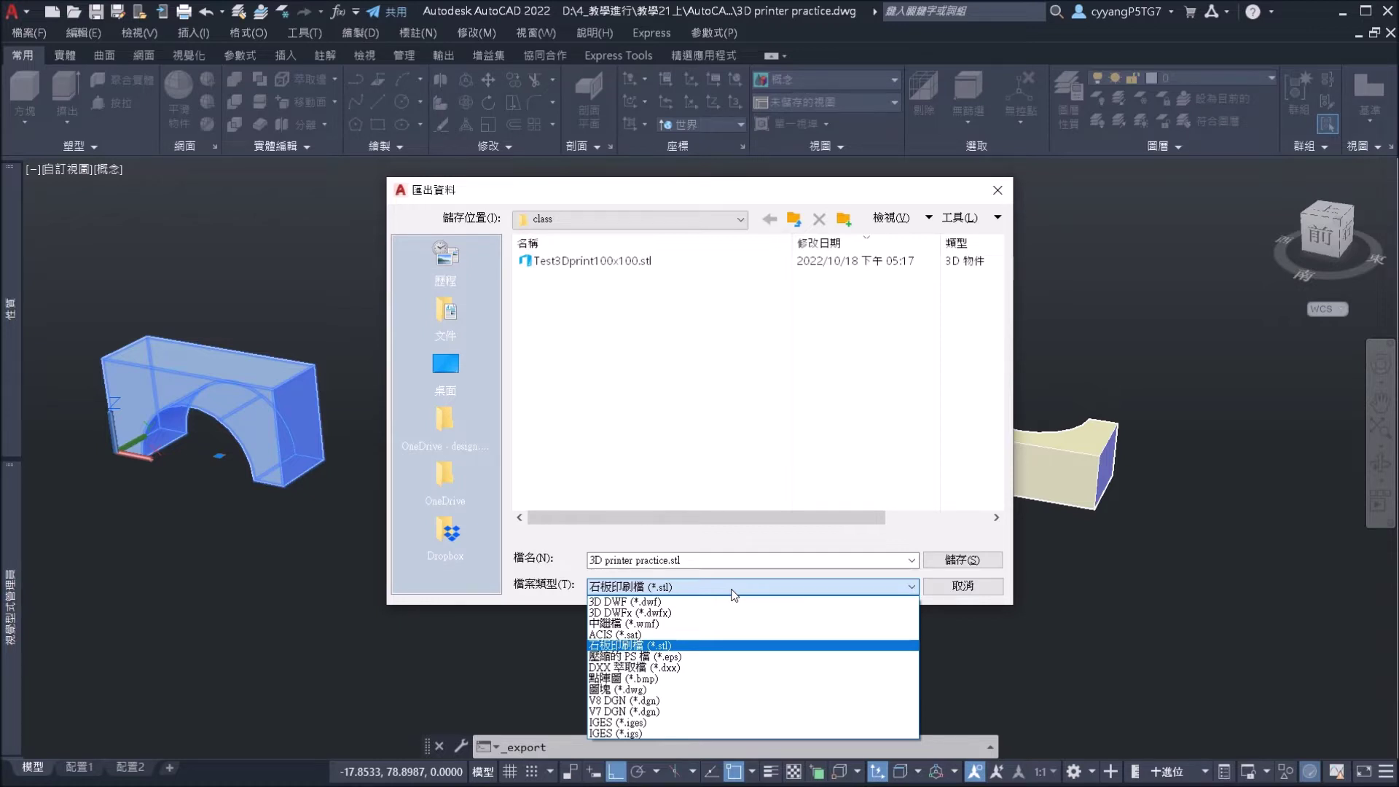
left_click(719, 644)
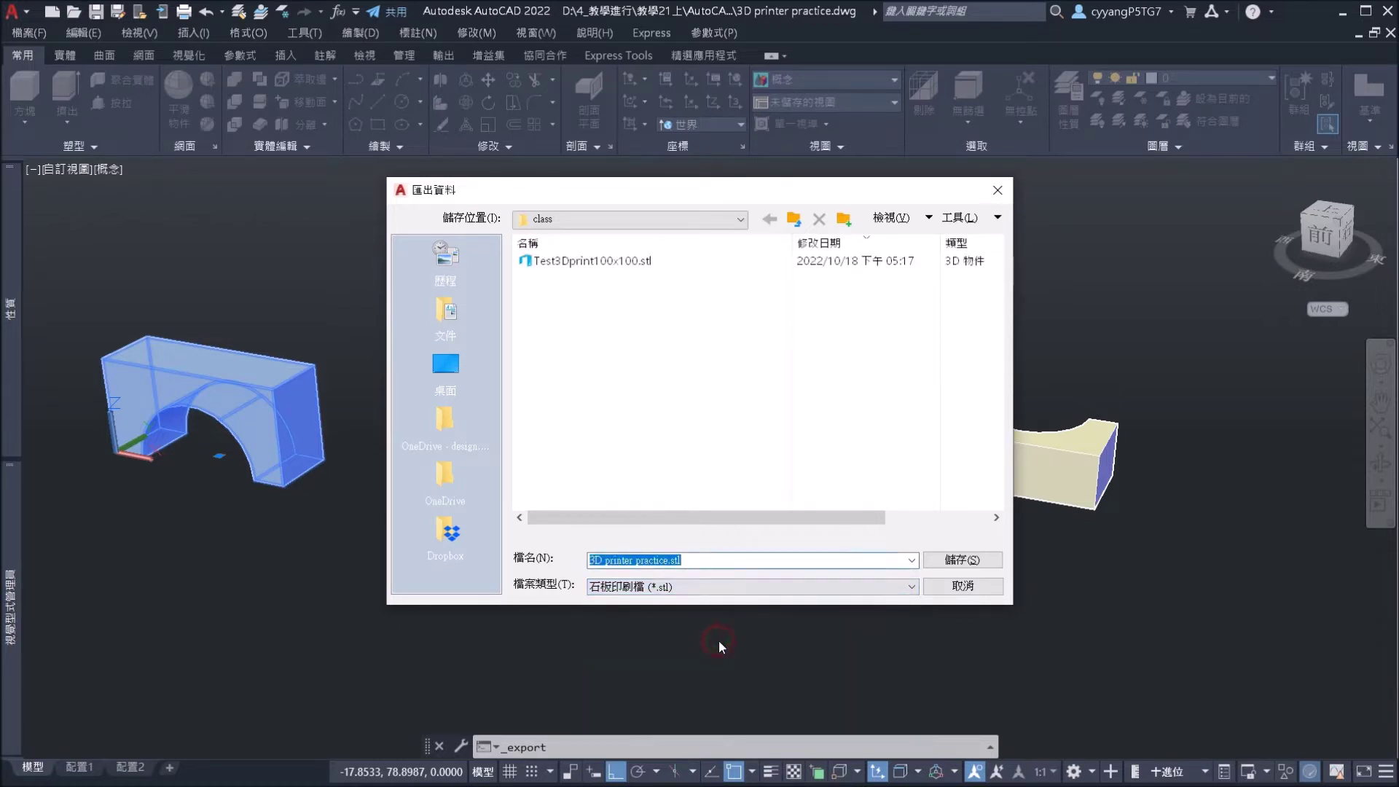
left_click(669, 557)
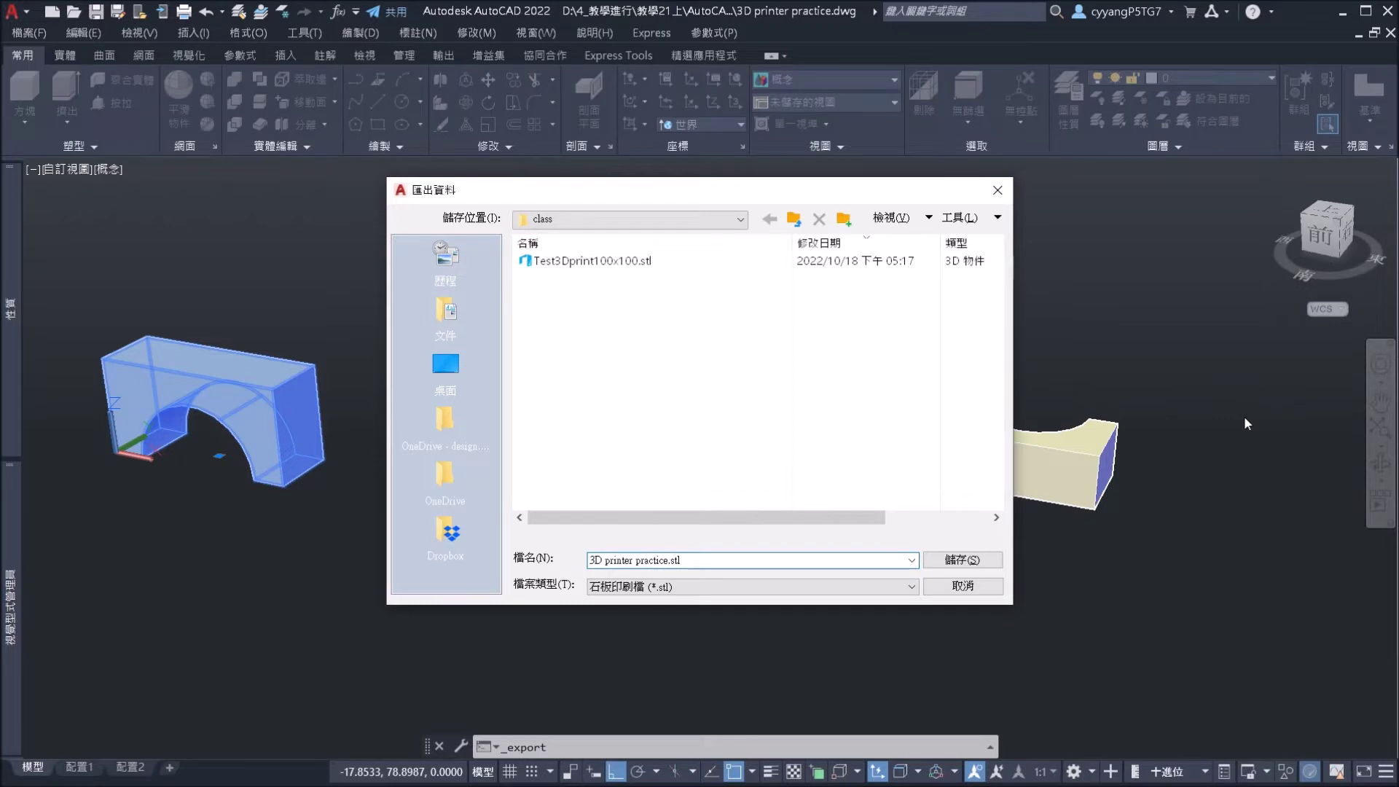
type("1")
key("Return")
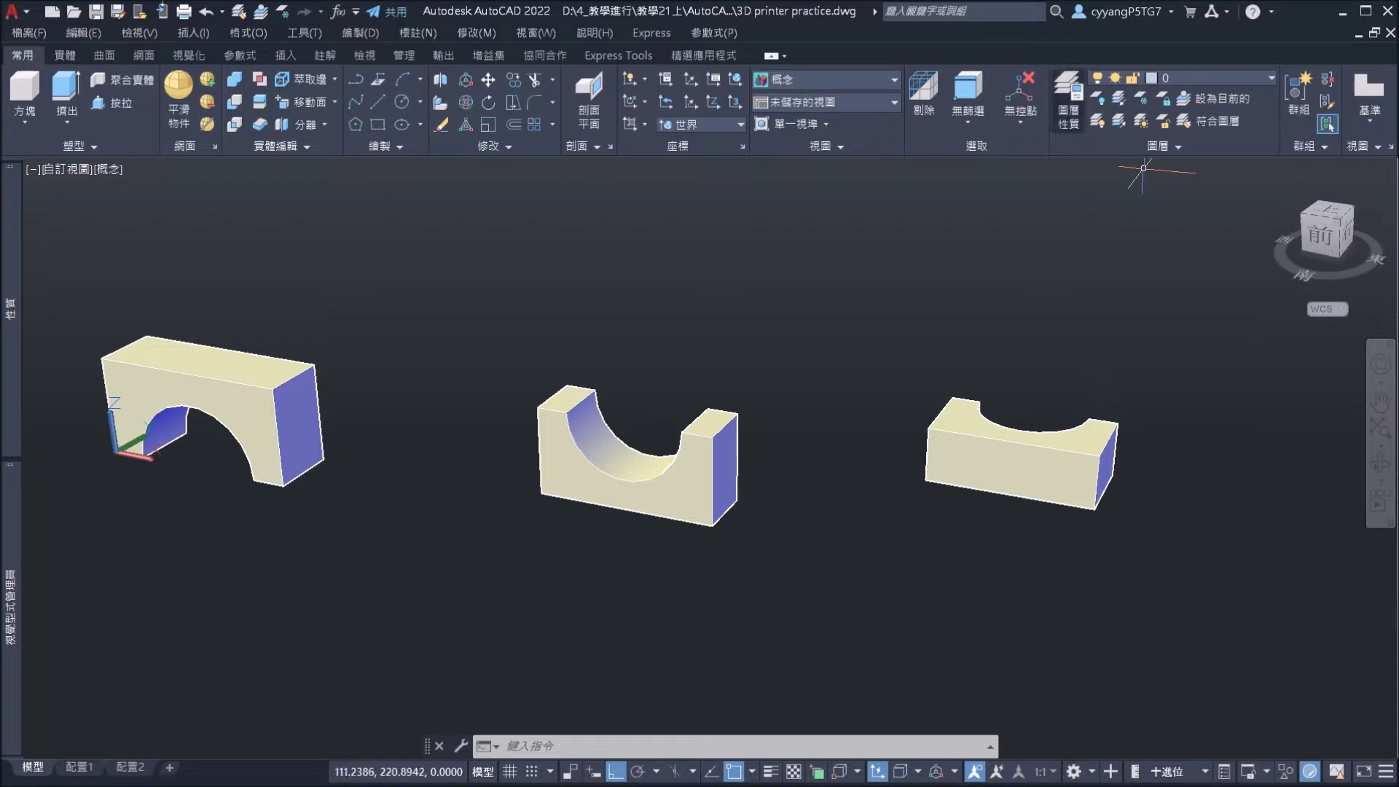
Export the upside-down middle arch solid as 3D printer practice2.stl in the class folder.
left_click(36, 34)
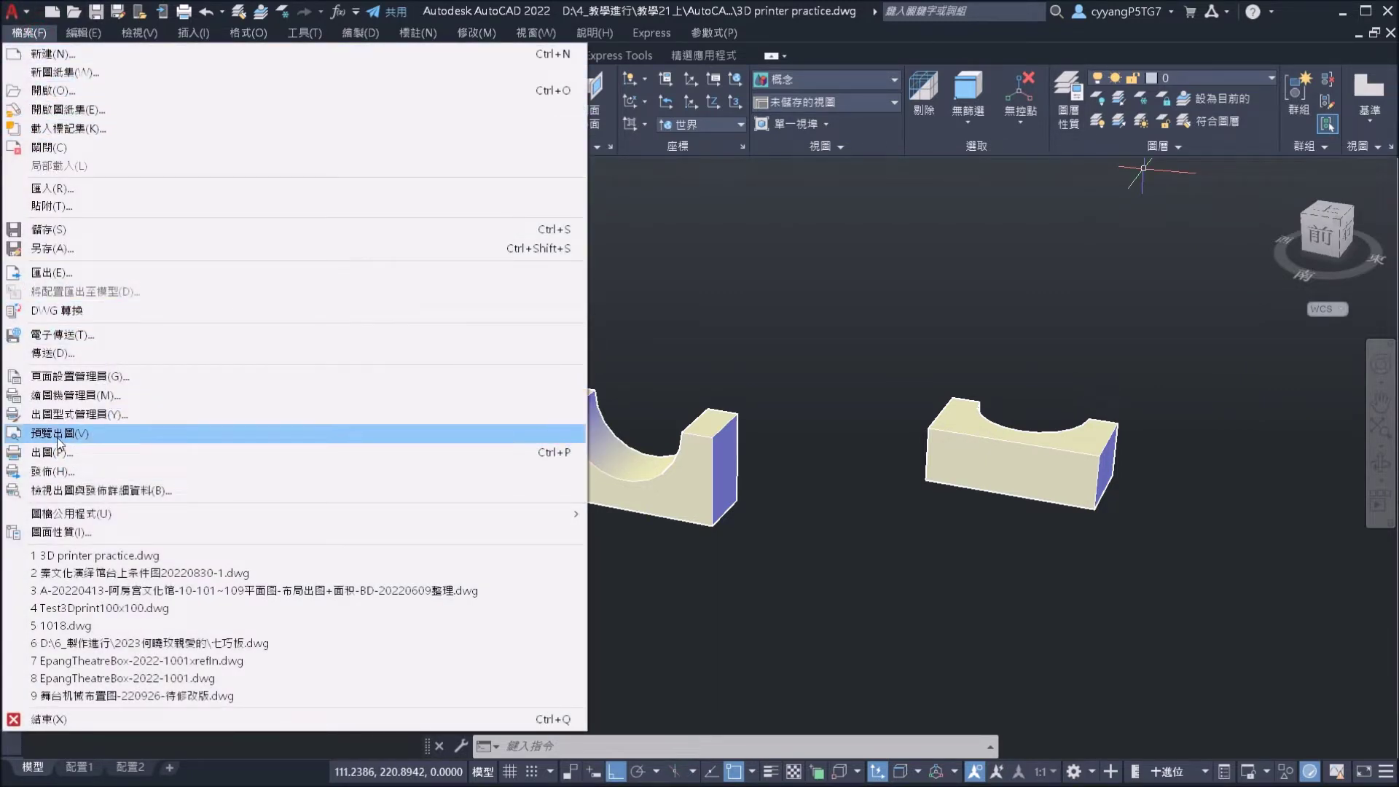
left_click(72, 271)
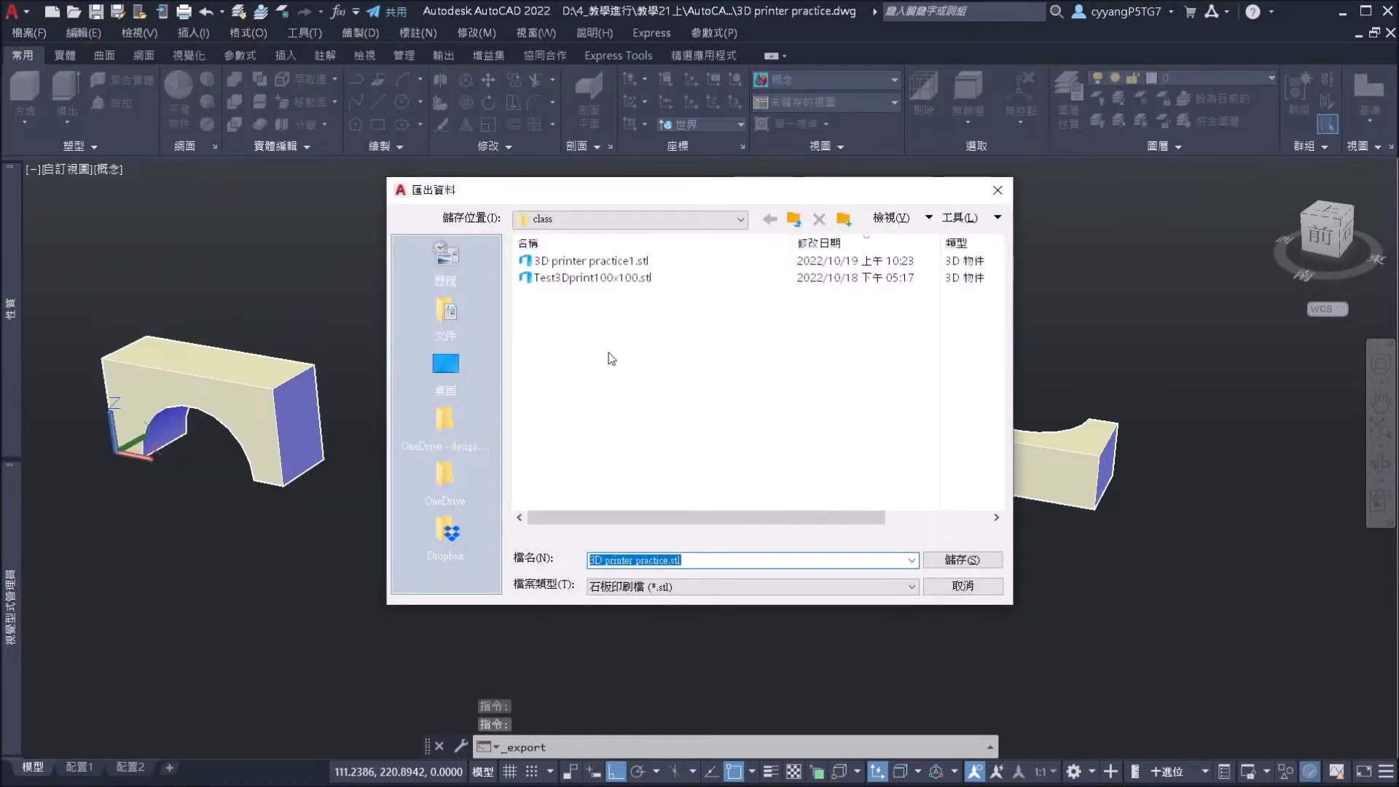
left_click(619, 261)
left_click(669, 560)
left_click(669, 560)
key("Delete")
type("2")
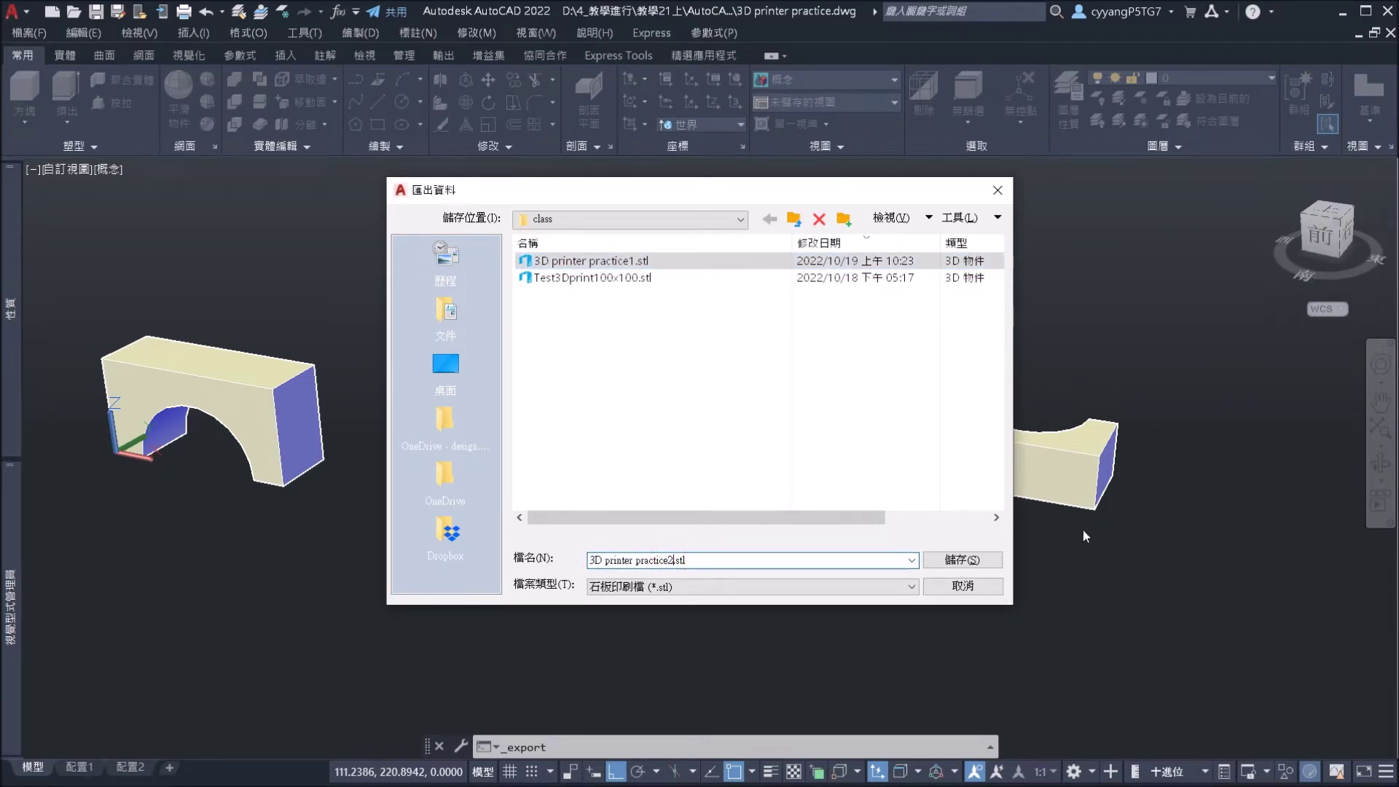
left_click(944, 558)
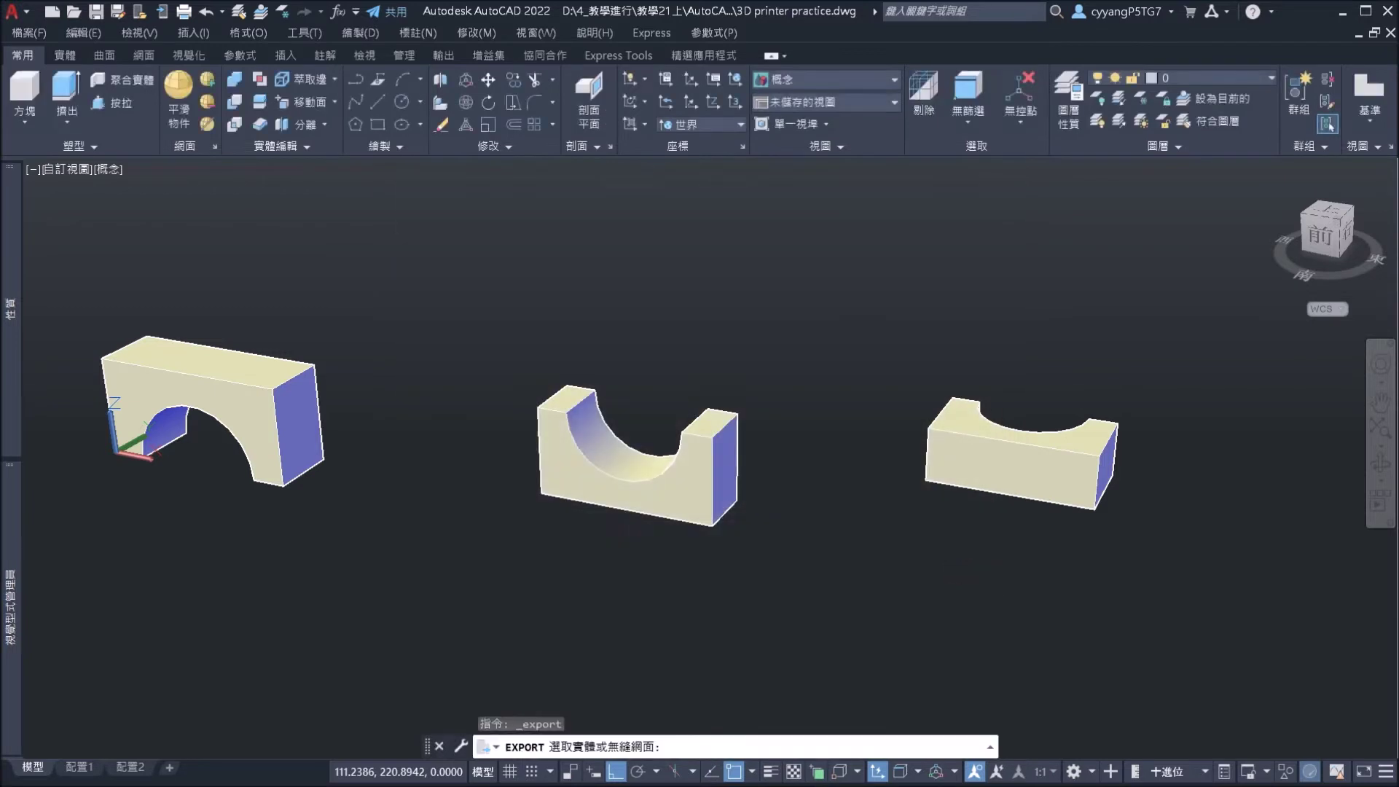
left_click(684, 484)
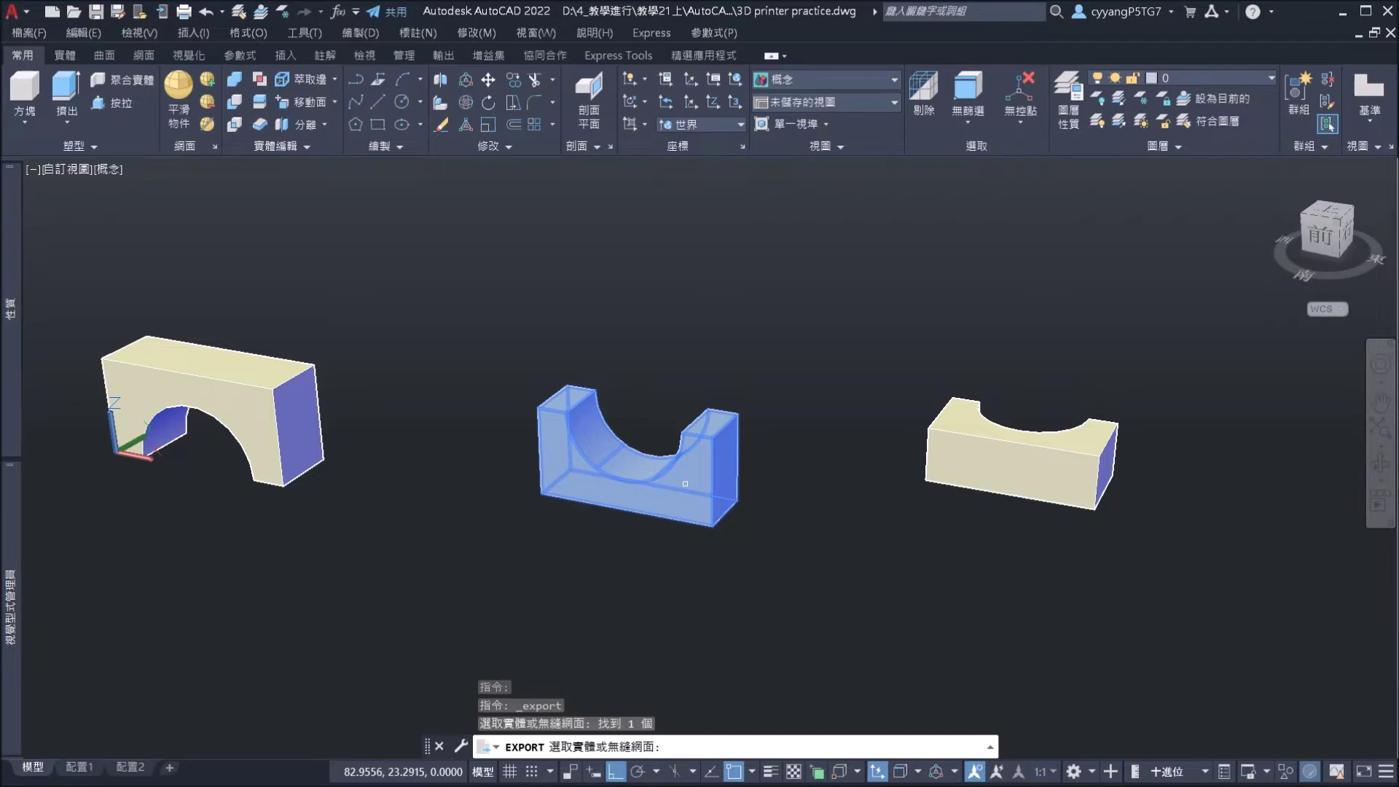
key("Return")
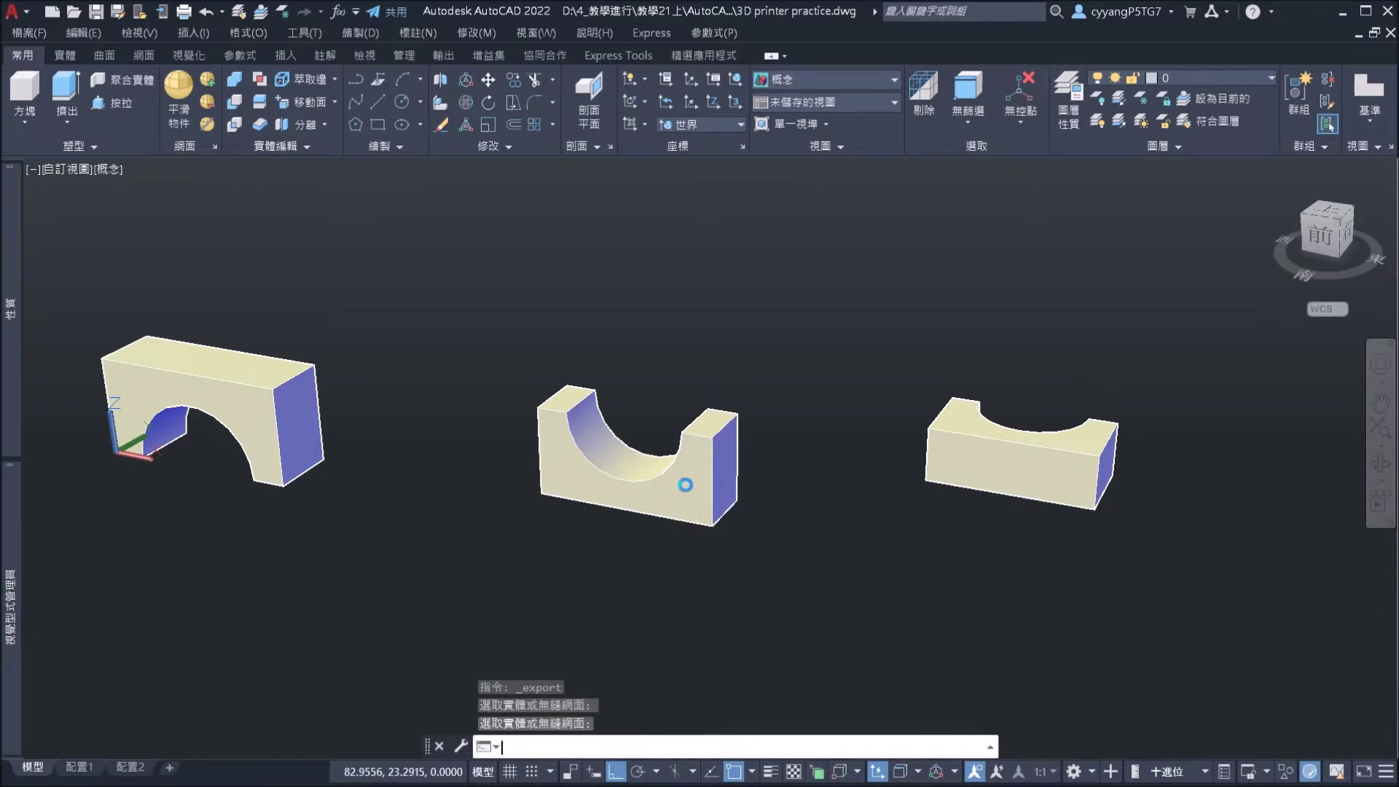
Repeat the export for the arch solid lying on its side, naming the file 3D printer practice3.stl.
key("Return")
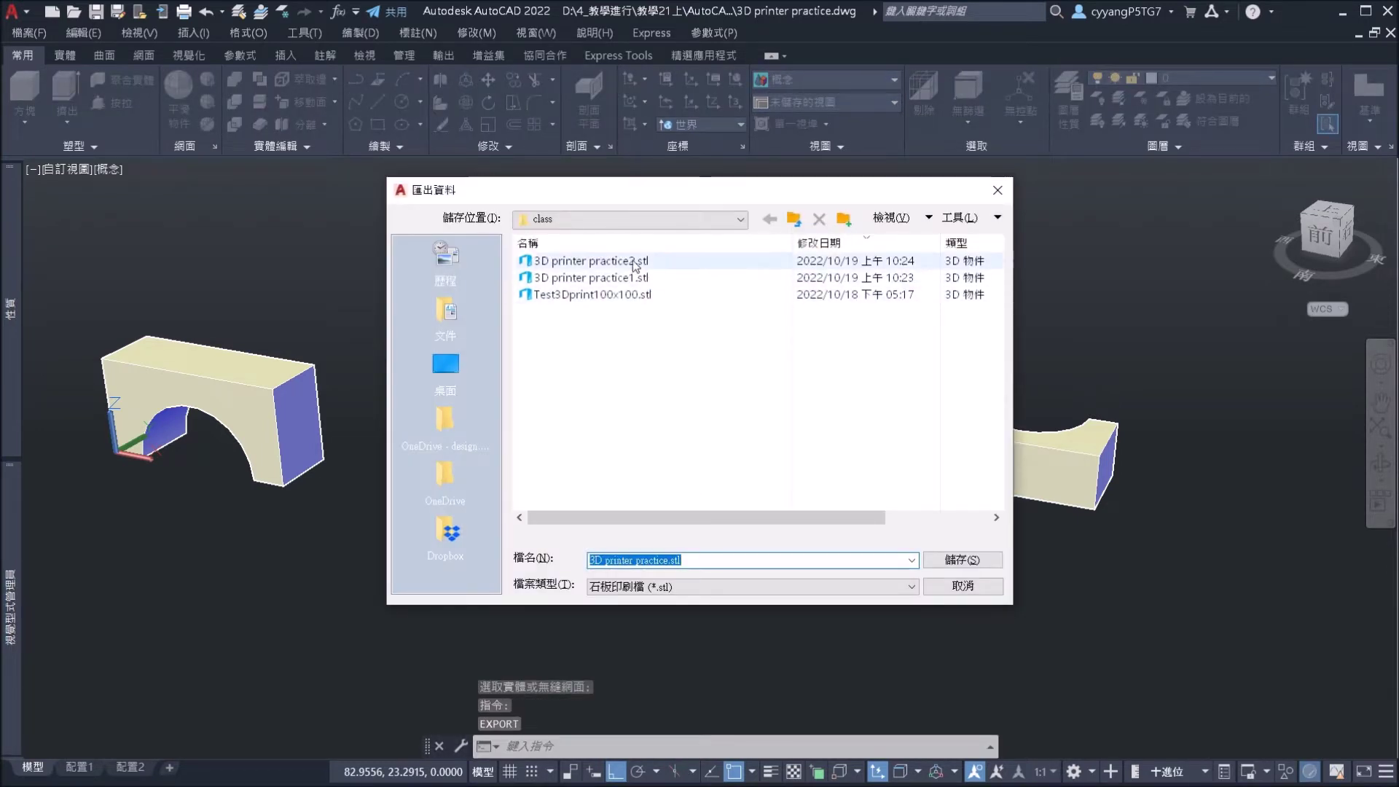
left_click(667, 560)
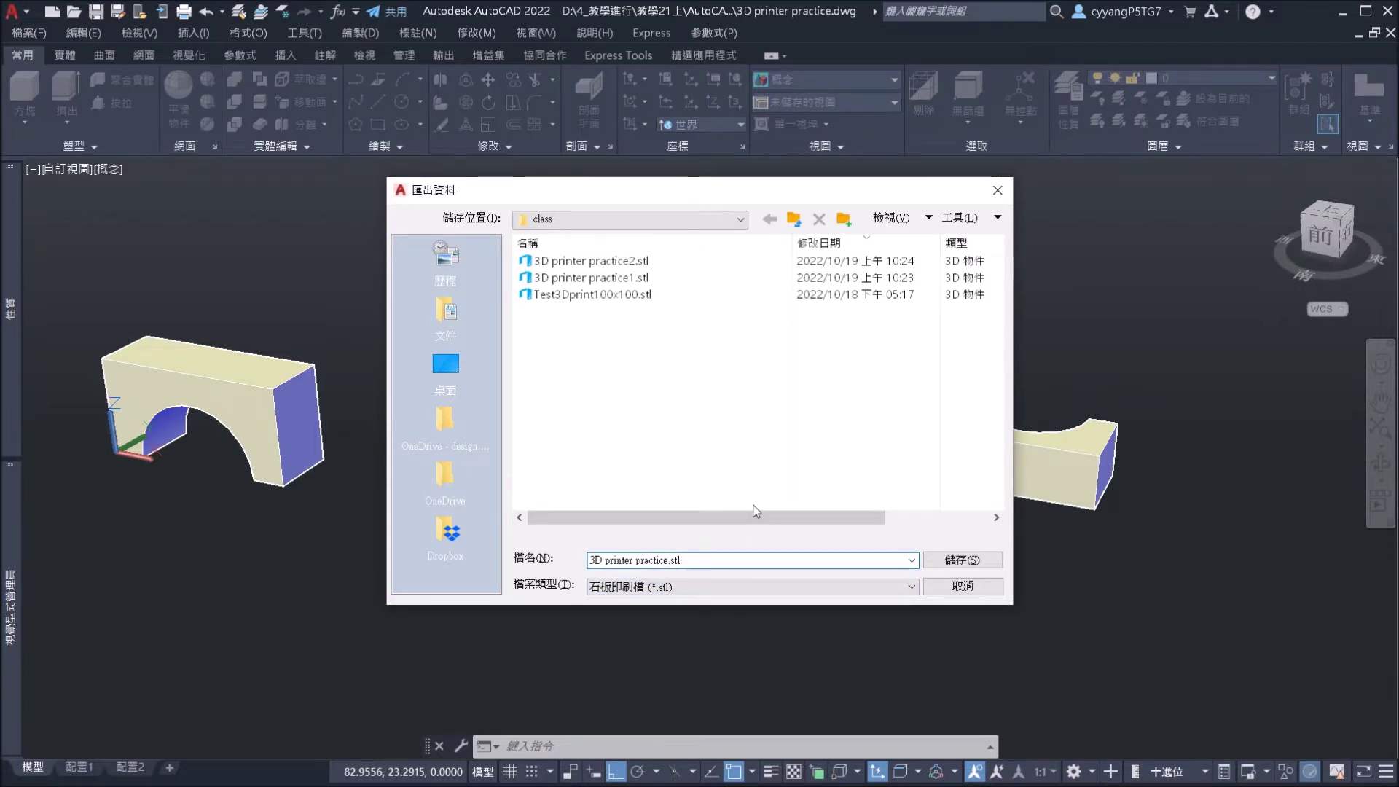
type("3")
left_click(962, 559)
left_click(1076, 452)
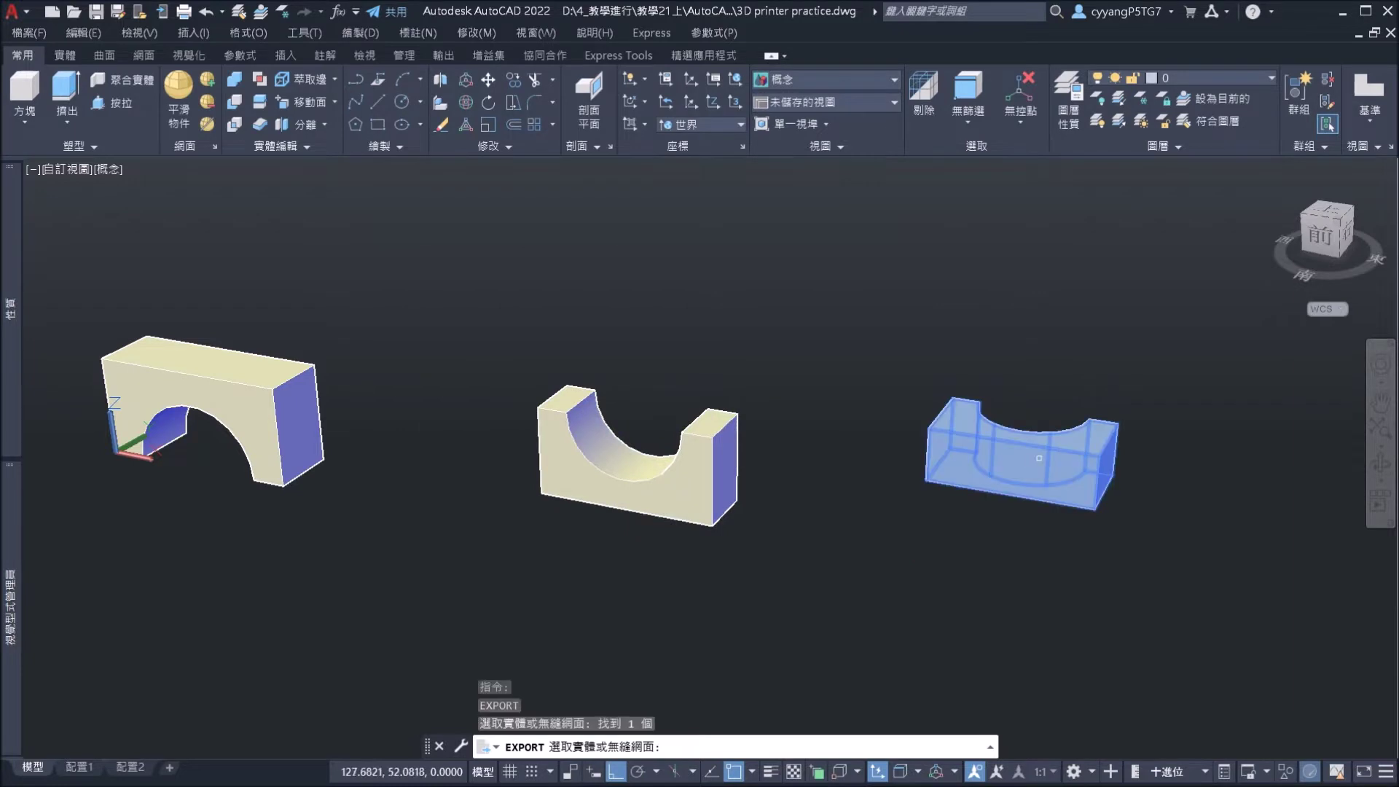
key("Return")
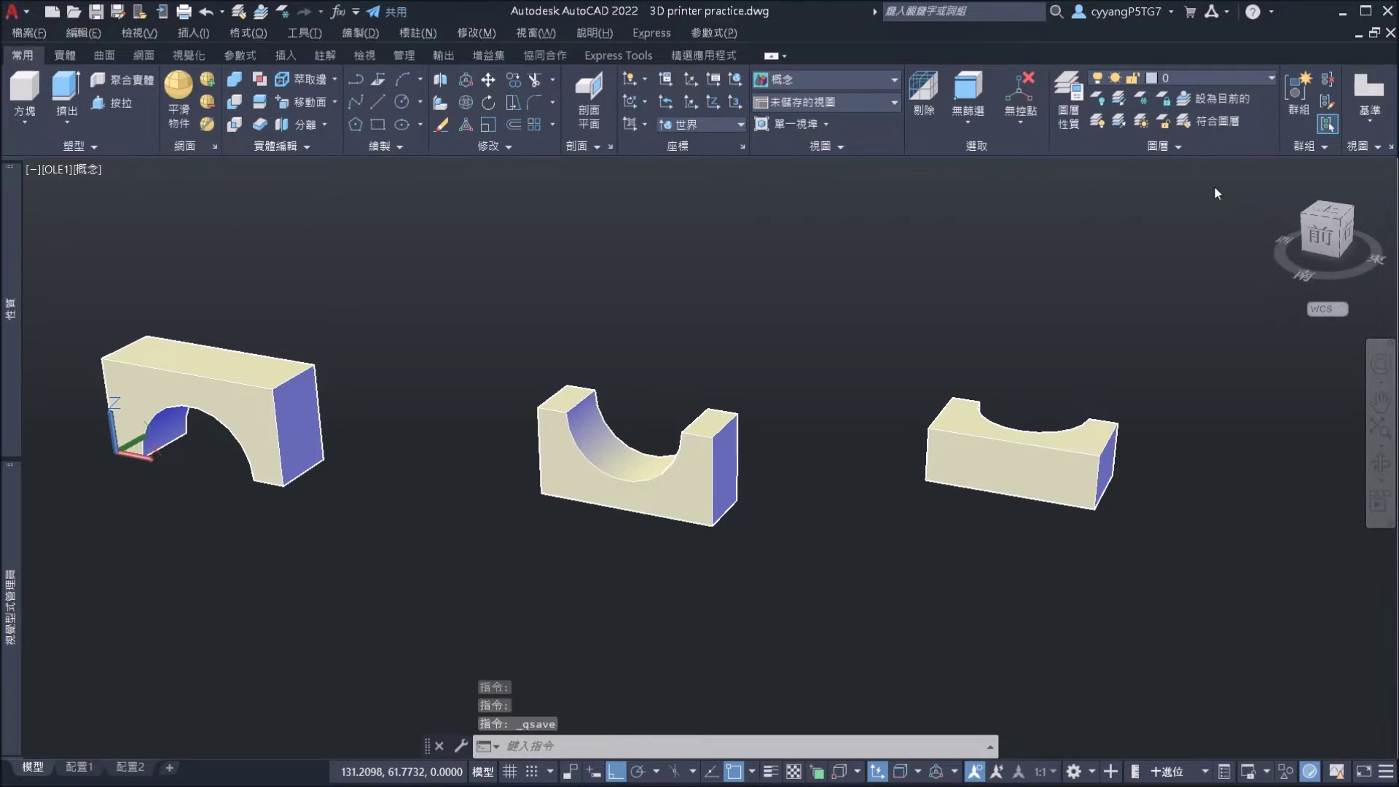
Switch to Creality Slicer, look over the sliced square frame, and close the program.
key("alt+Tab")
key("alt+Tab")
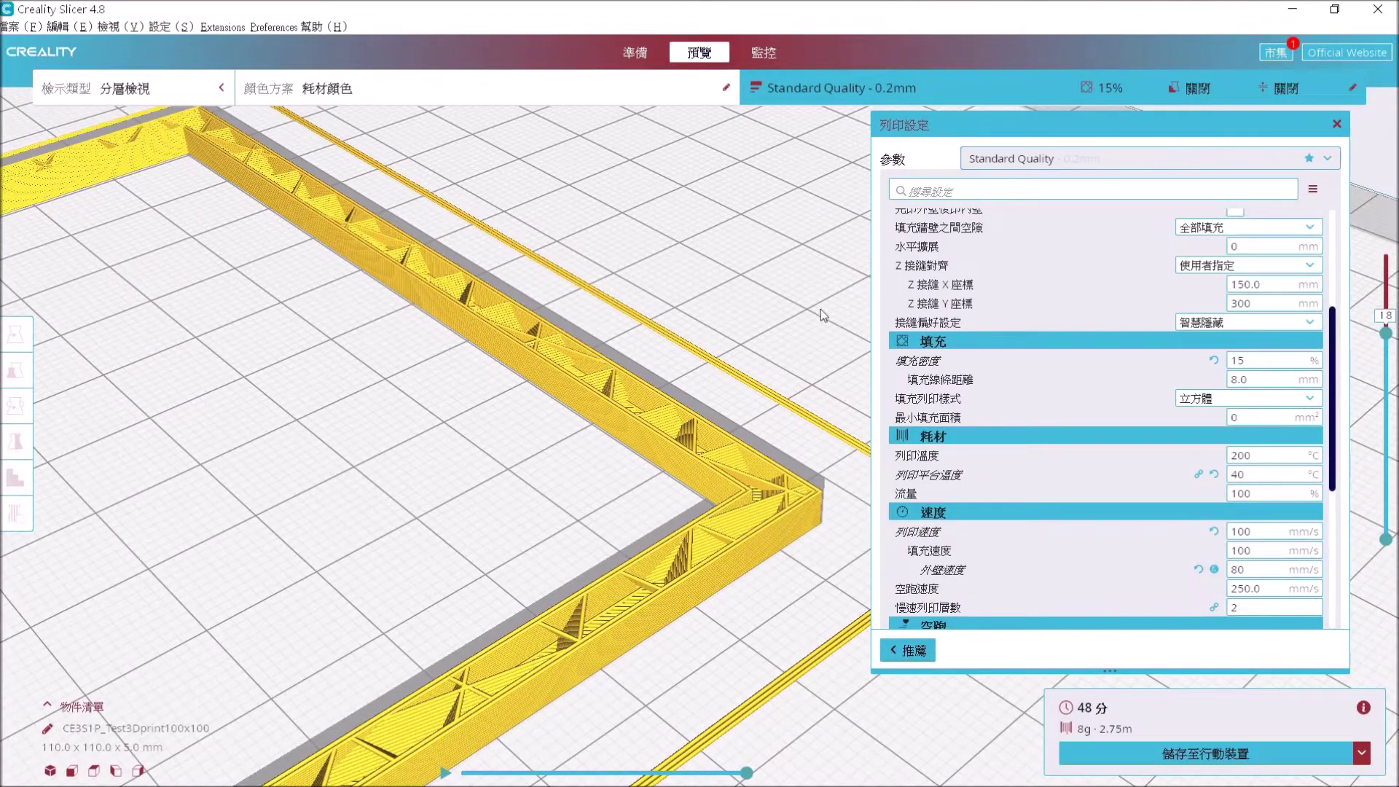
scroll(519, 256, "down", 10)
scroll(519, 256, "up", 3)
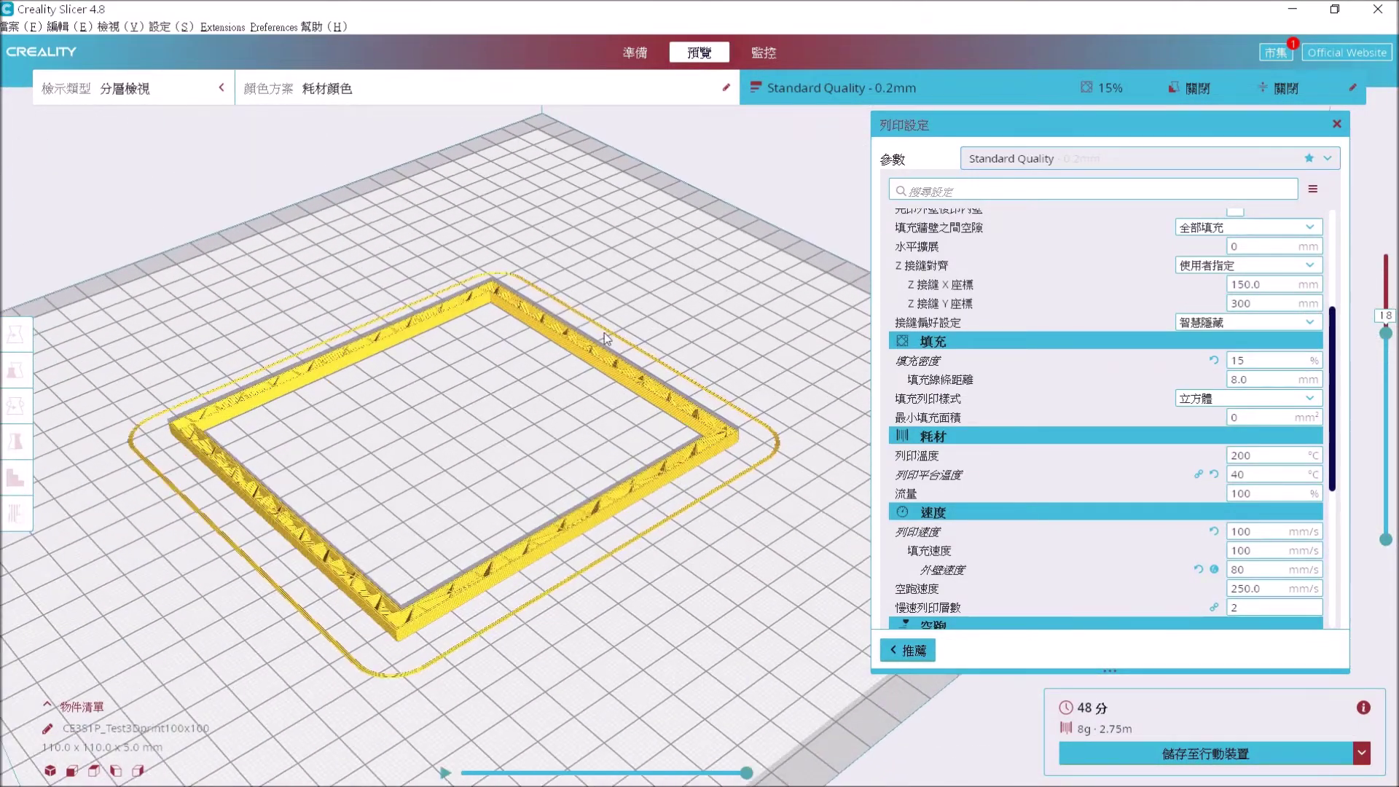
middle_click_drag(727, 434, 692, 437)
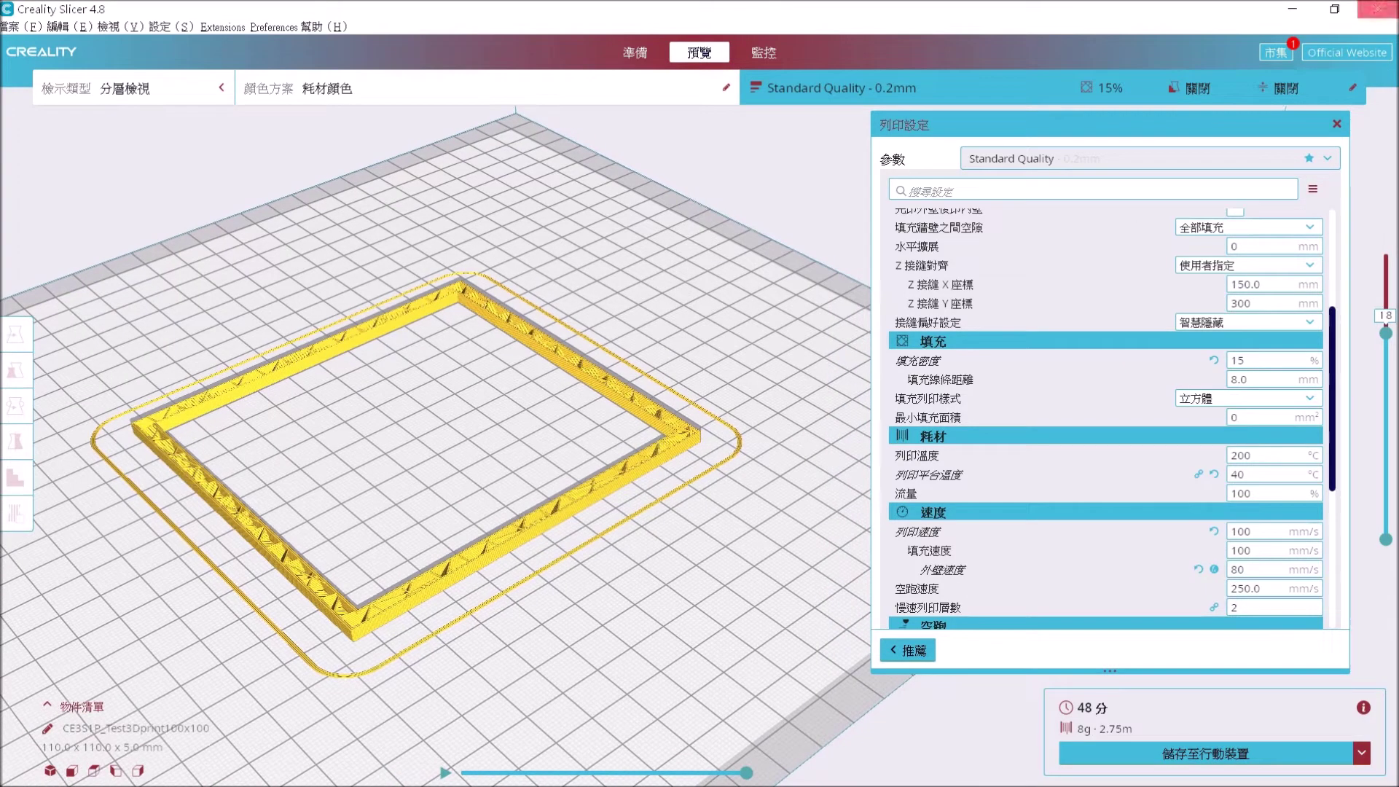
left_click(1388, 6)
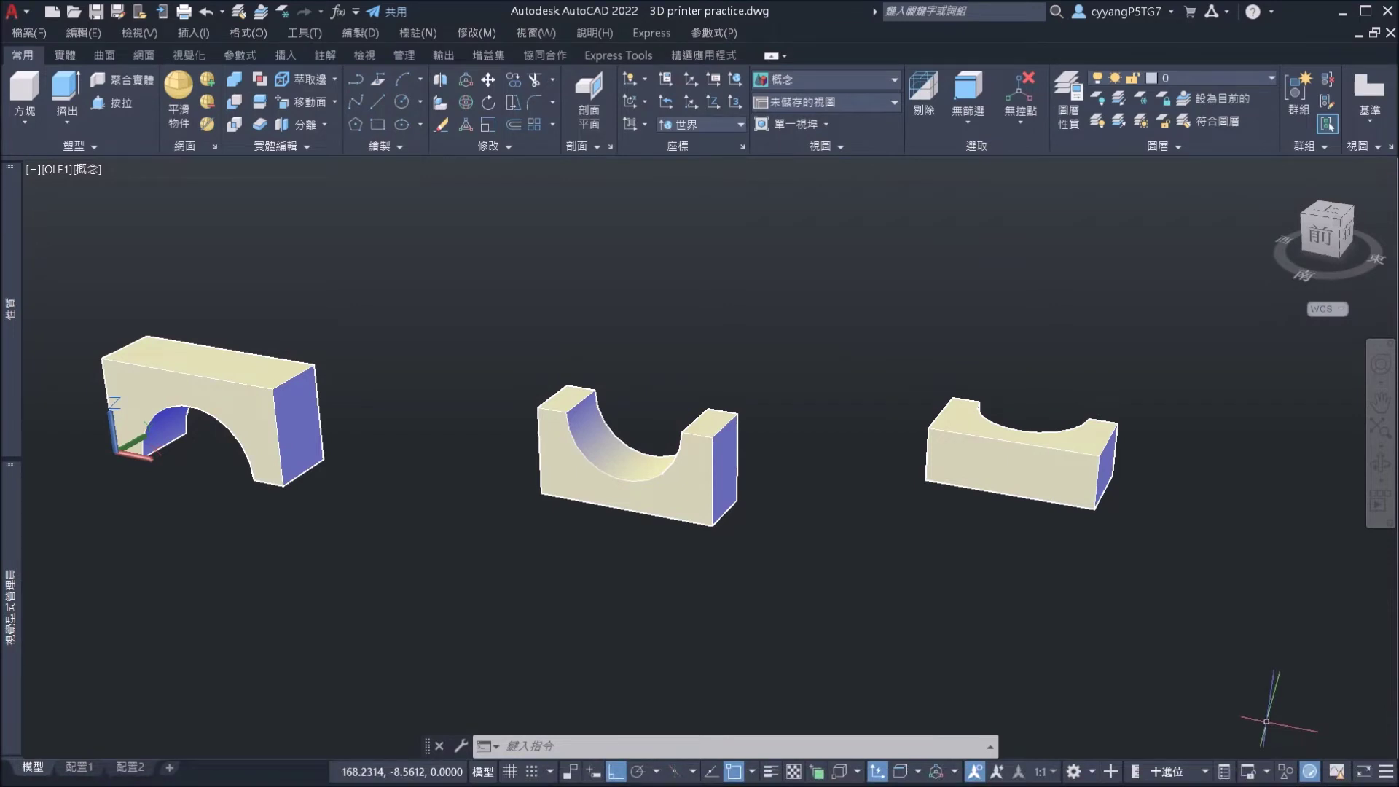
Clear the desktop by minimizing the oCam, AutoCAD, browser and PDF windows and closing the Bluetooth settings window.
key("alt+Tab")
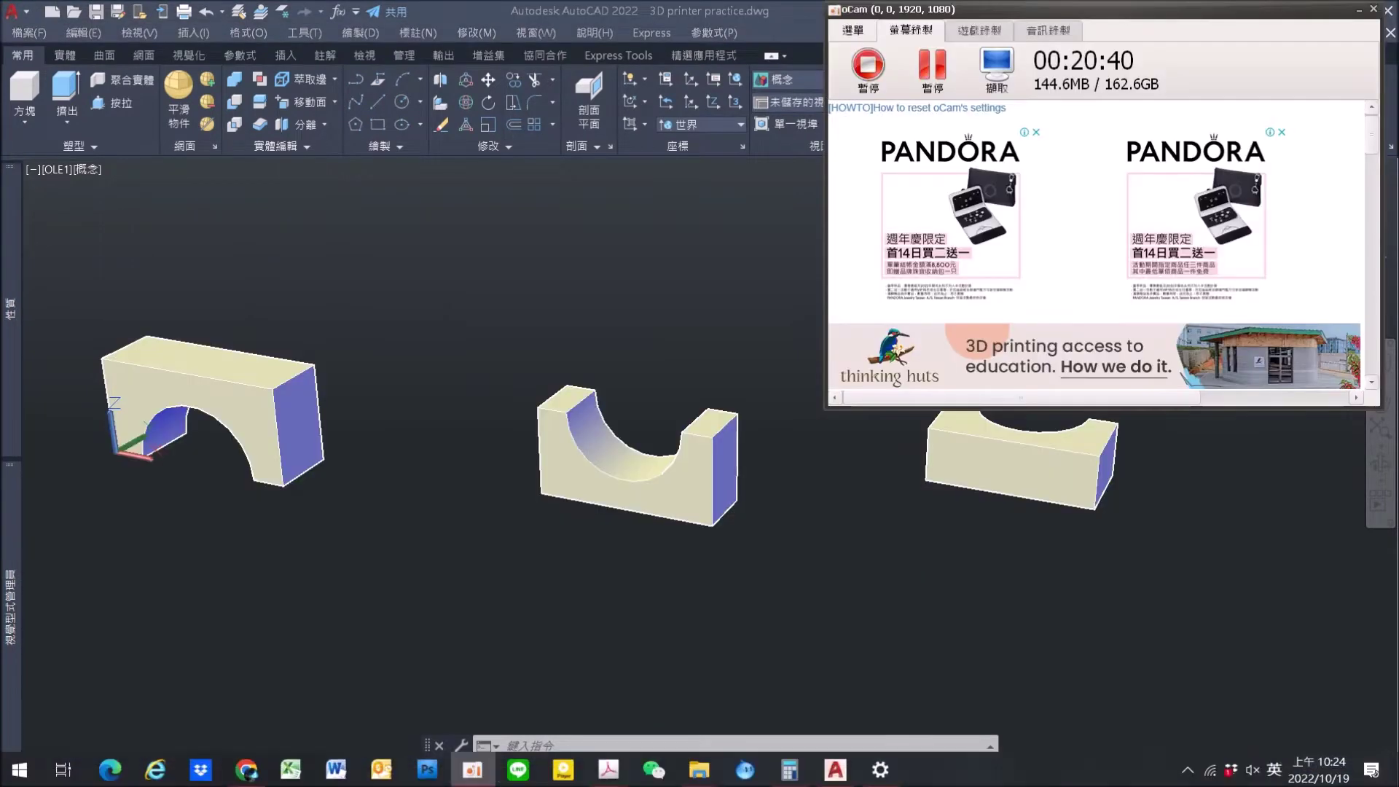
key("super")
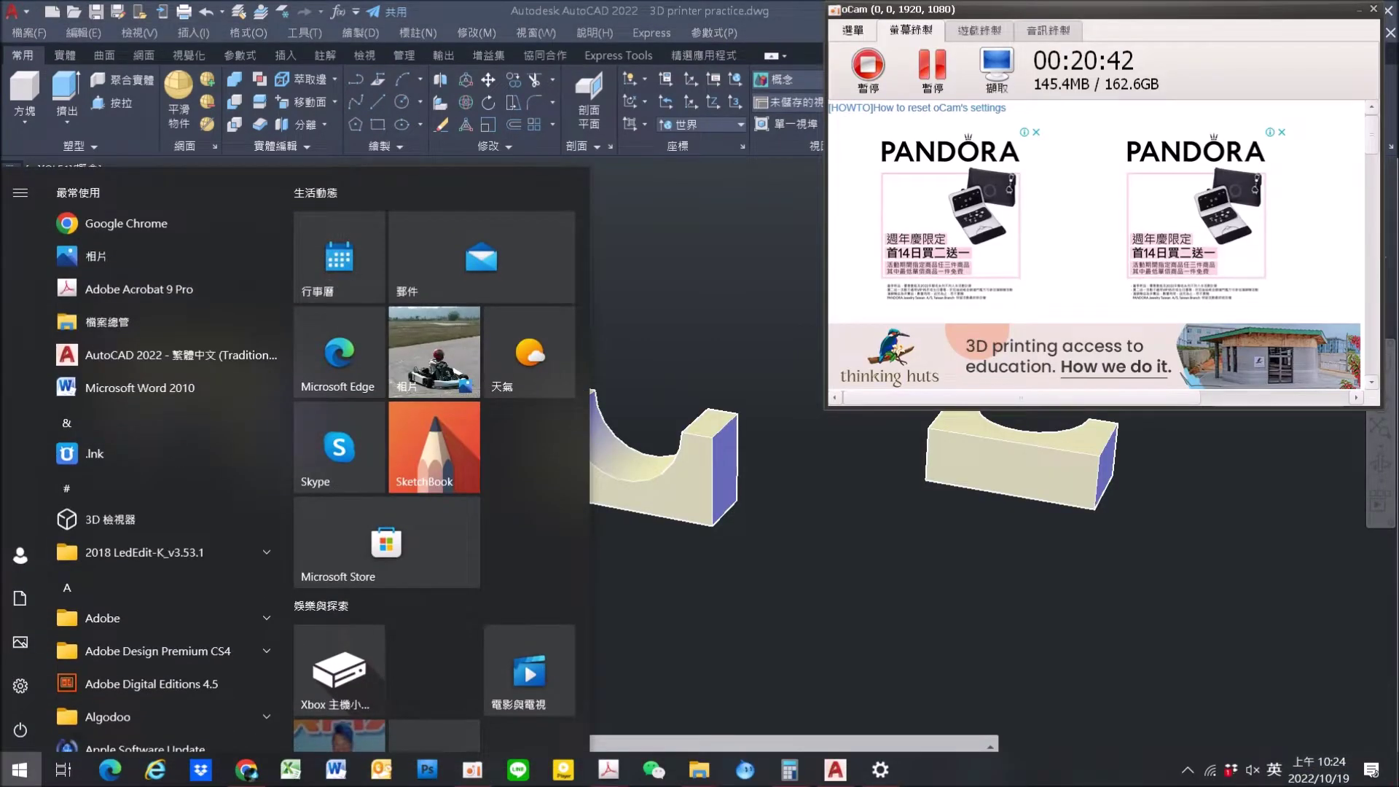
key("Escape")
left_click(1358, 9)
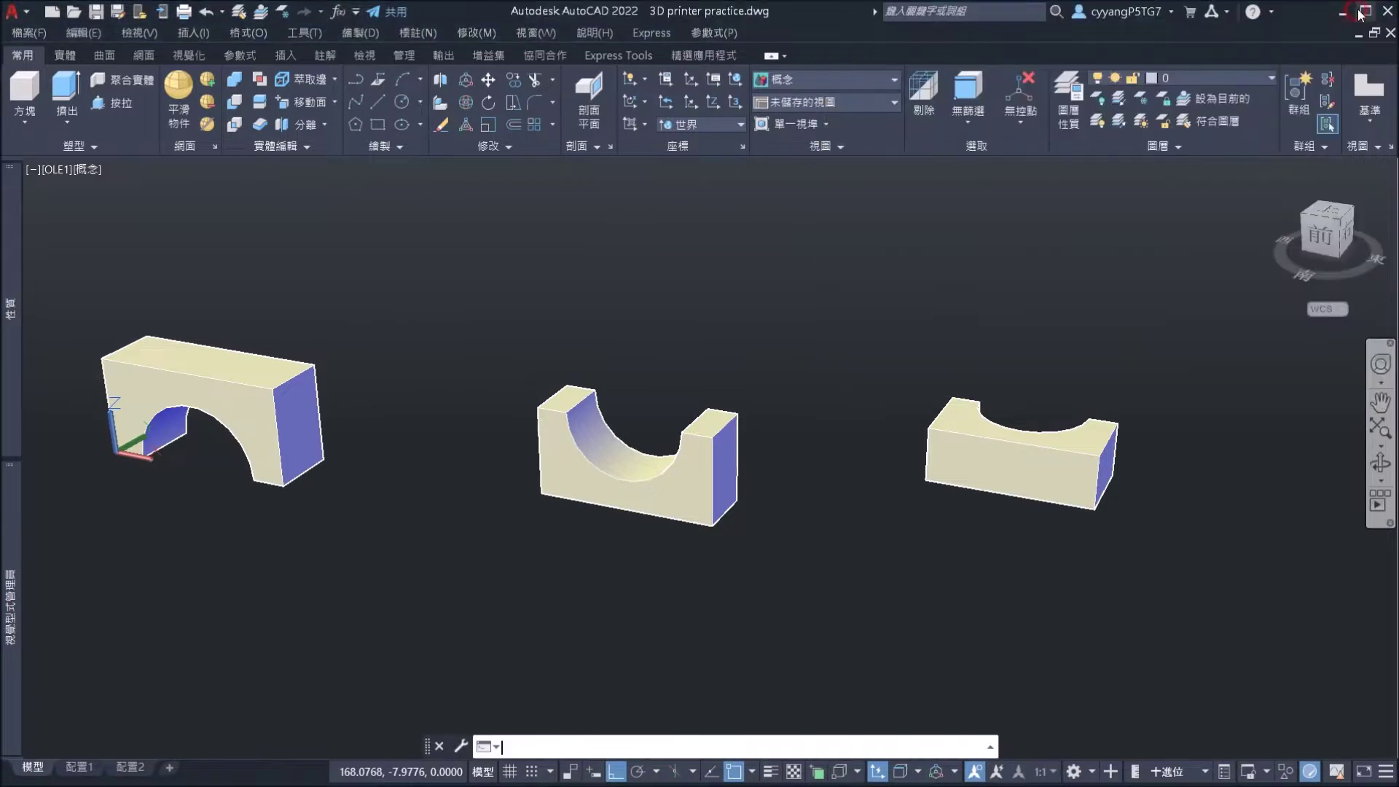
left_click(1344, 12)
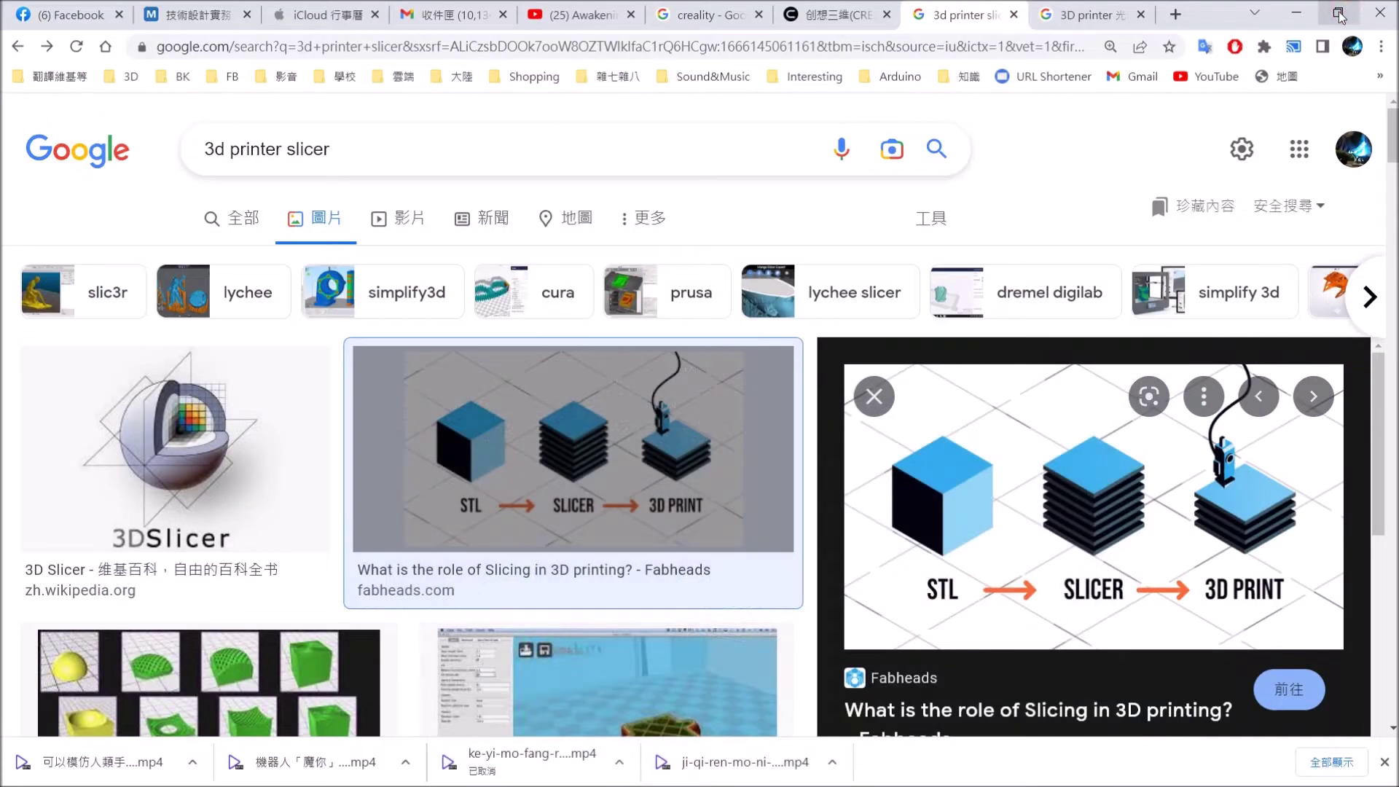
left_click(1296, 14)
left_click(1288, 12)
left_click(1295, 12)
left_click(1300, 13)
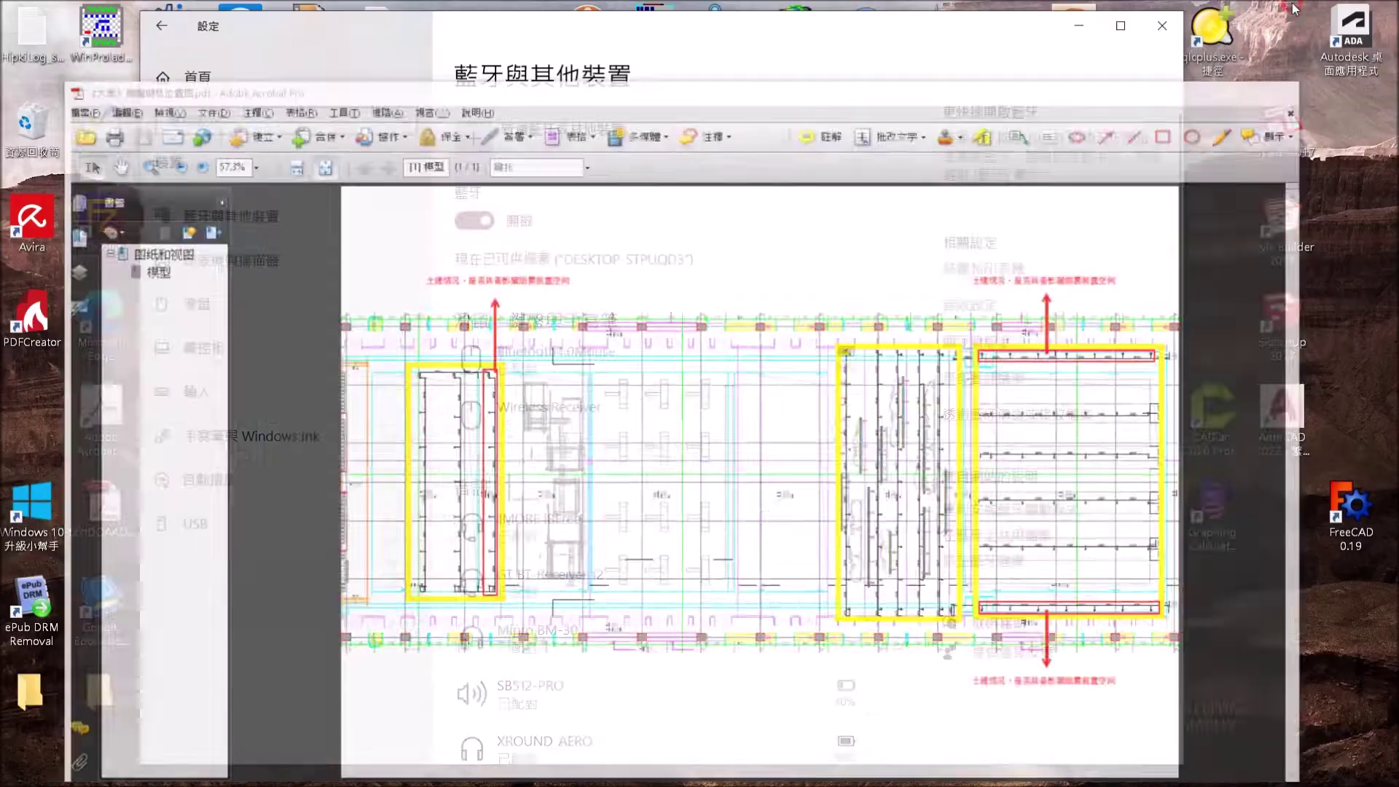
left_click(1162, 25)
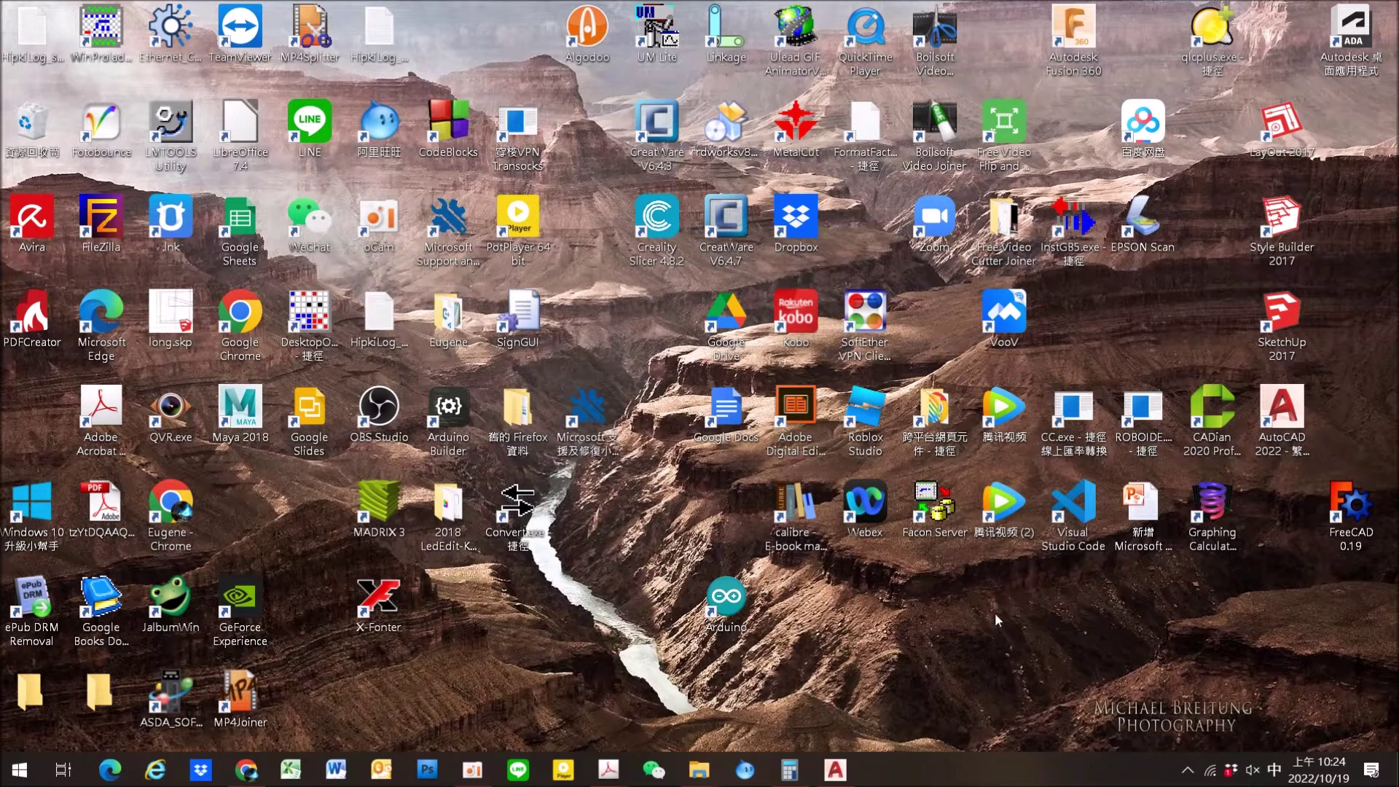
Launch Creality Slicer from the desktop and open its list of configured printers.
left_click(674, 226)
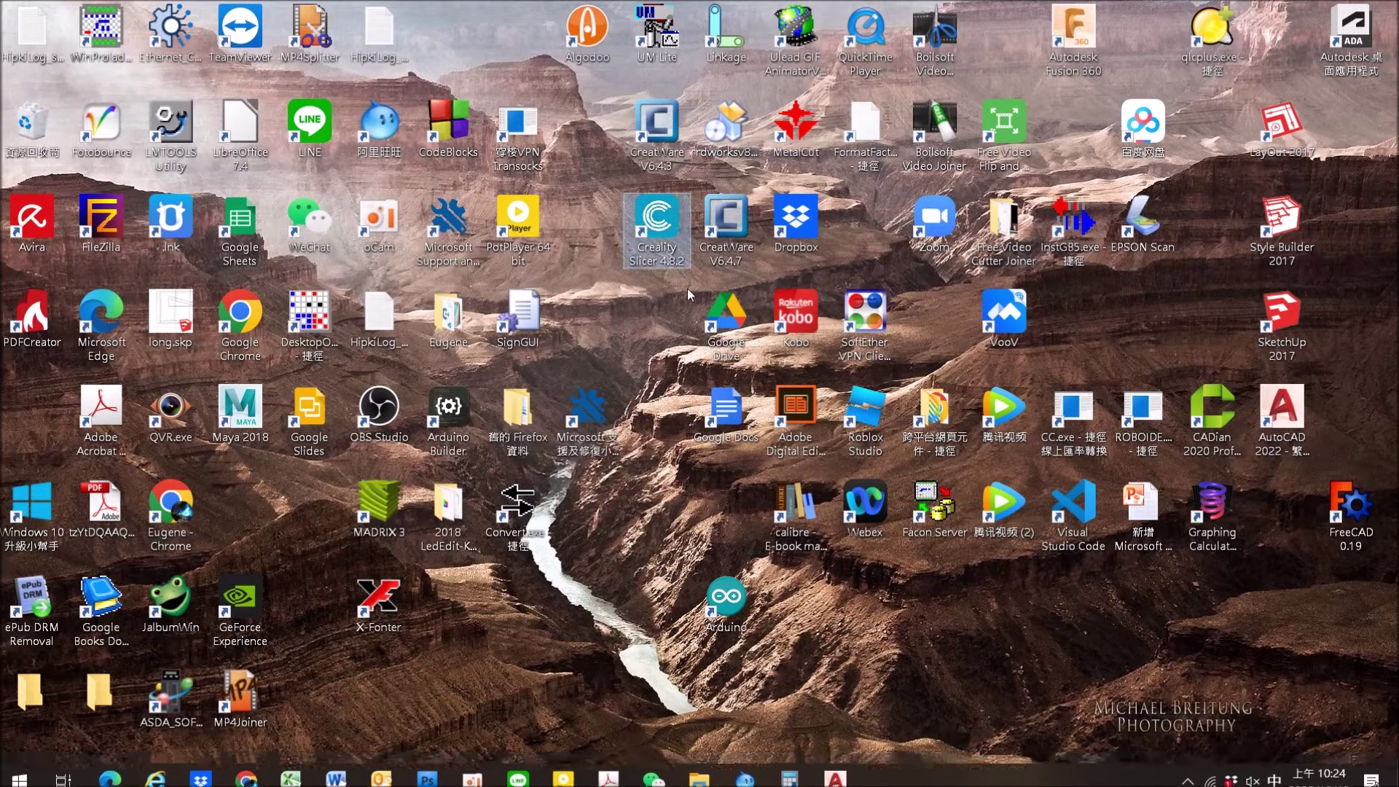
double_click(676, 231)
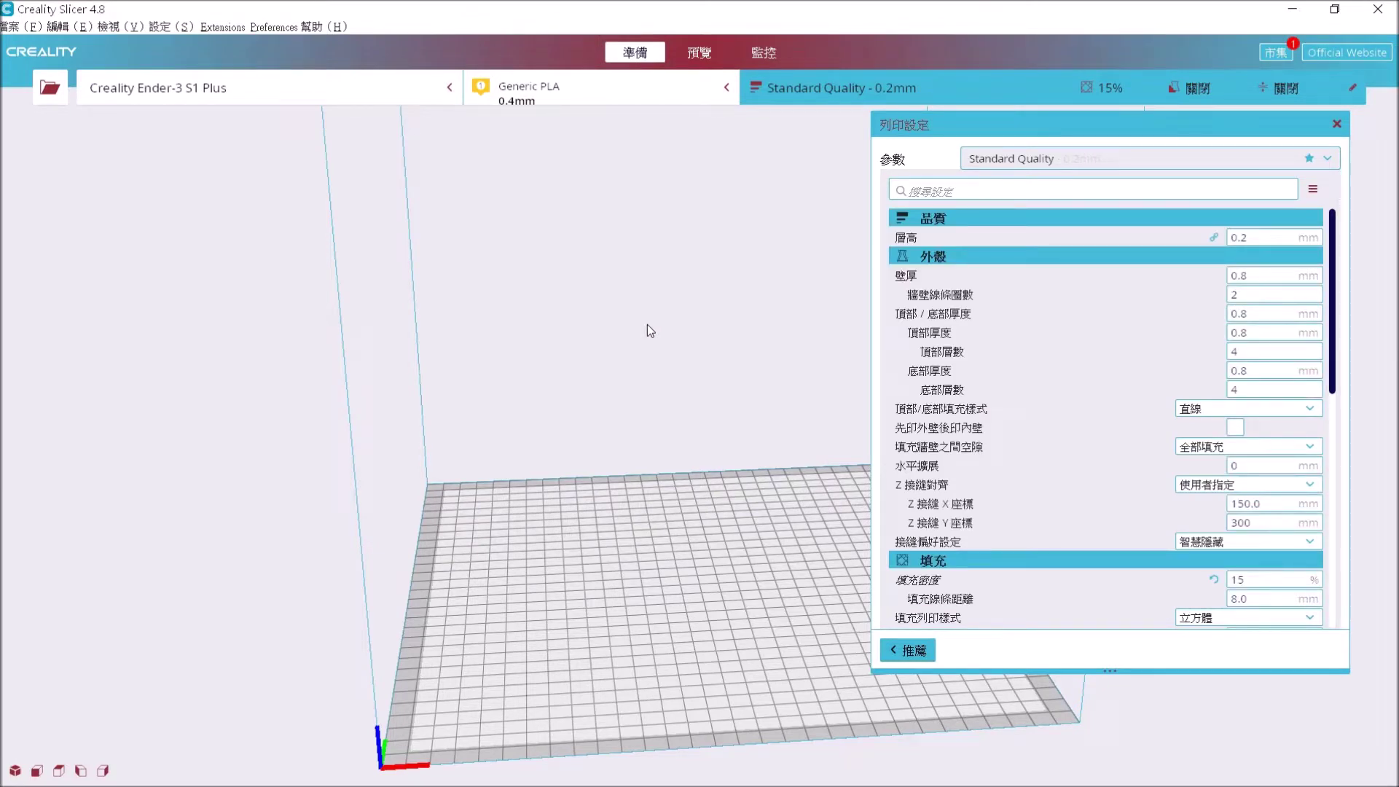
left_click(441, 94)
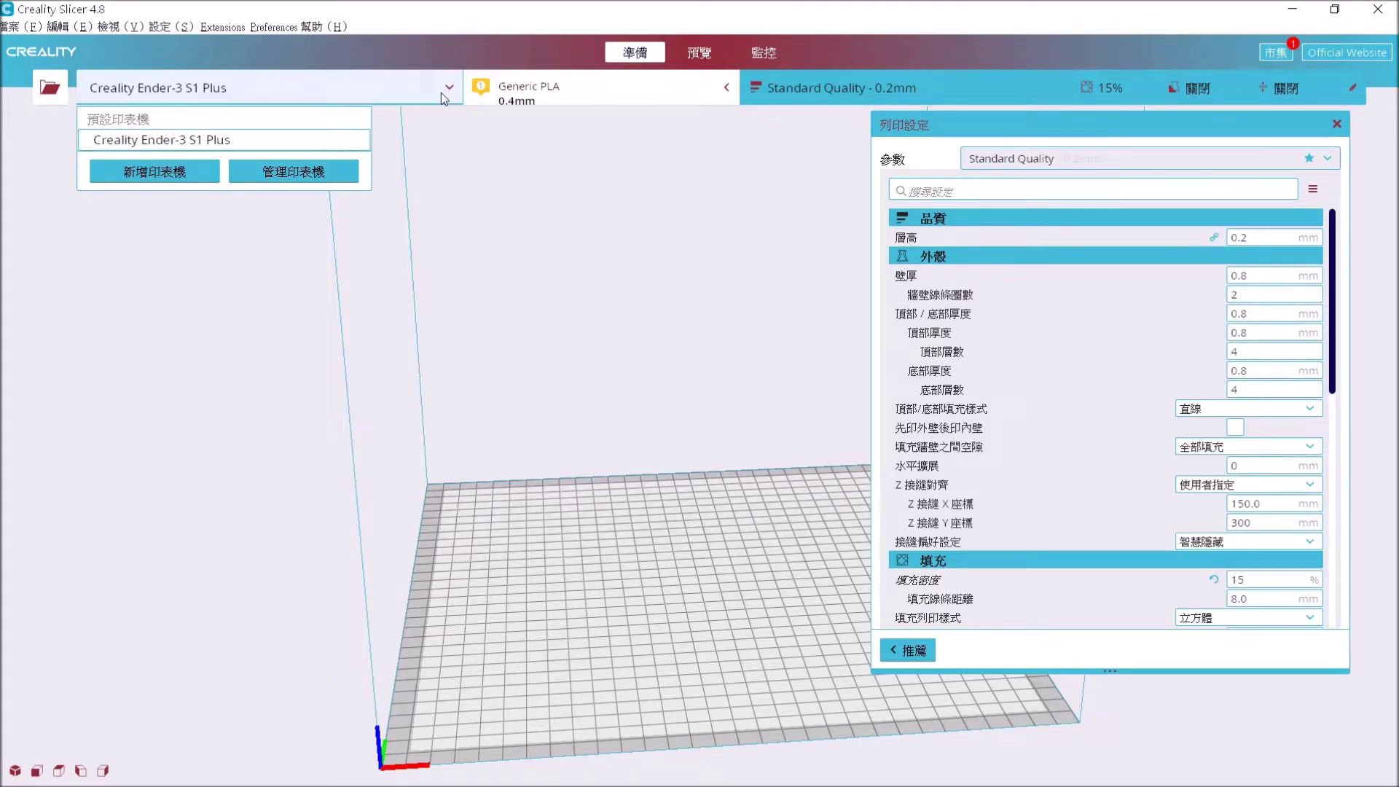
left_click(243, 9)
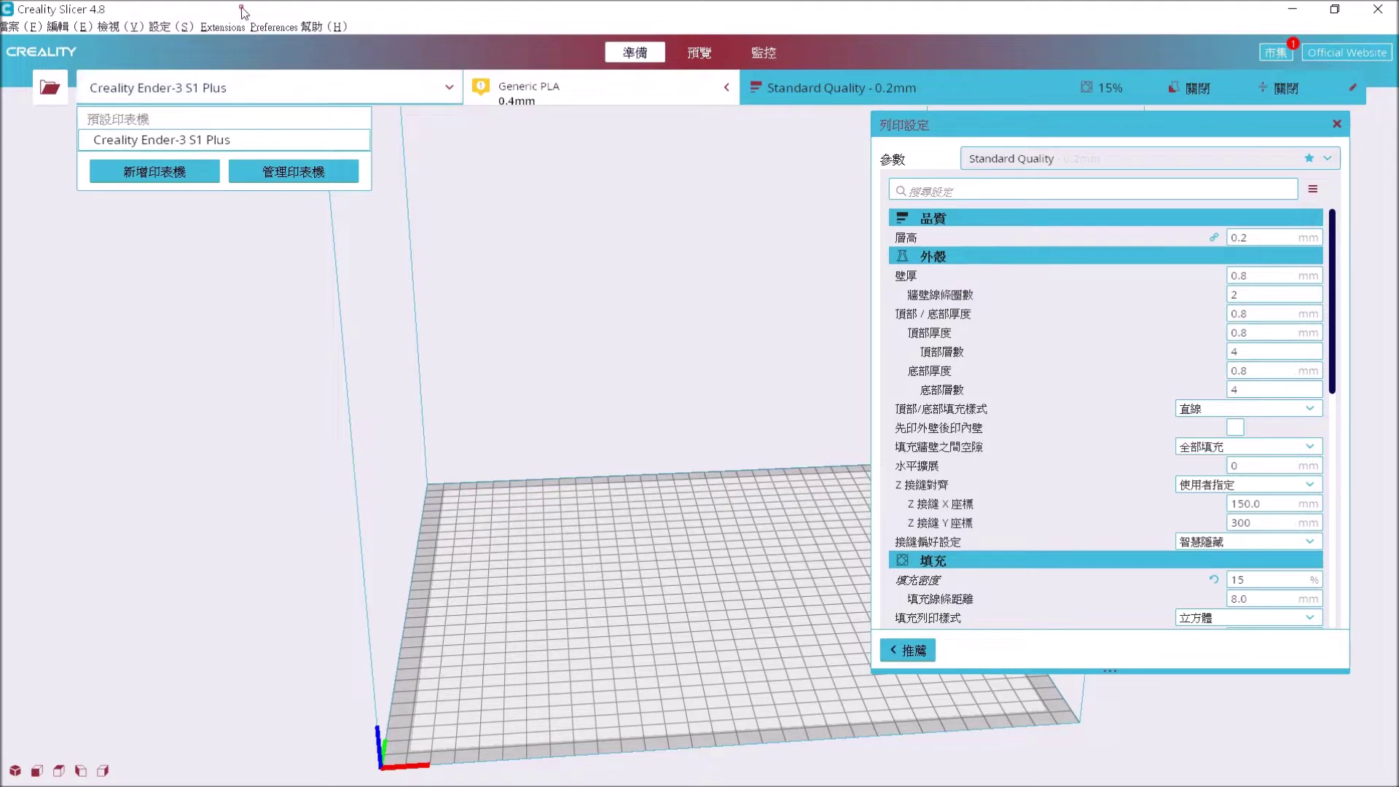
Check the configured Creality Ender-3 S1 Plus in the printer settings and in the list of preset printers.
left_click(185, 27)
left_click(171, 42)
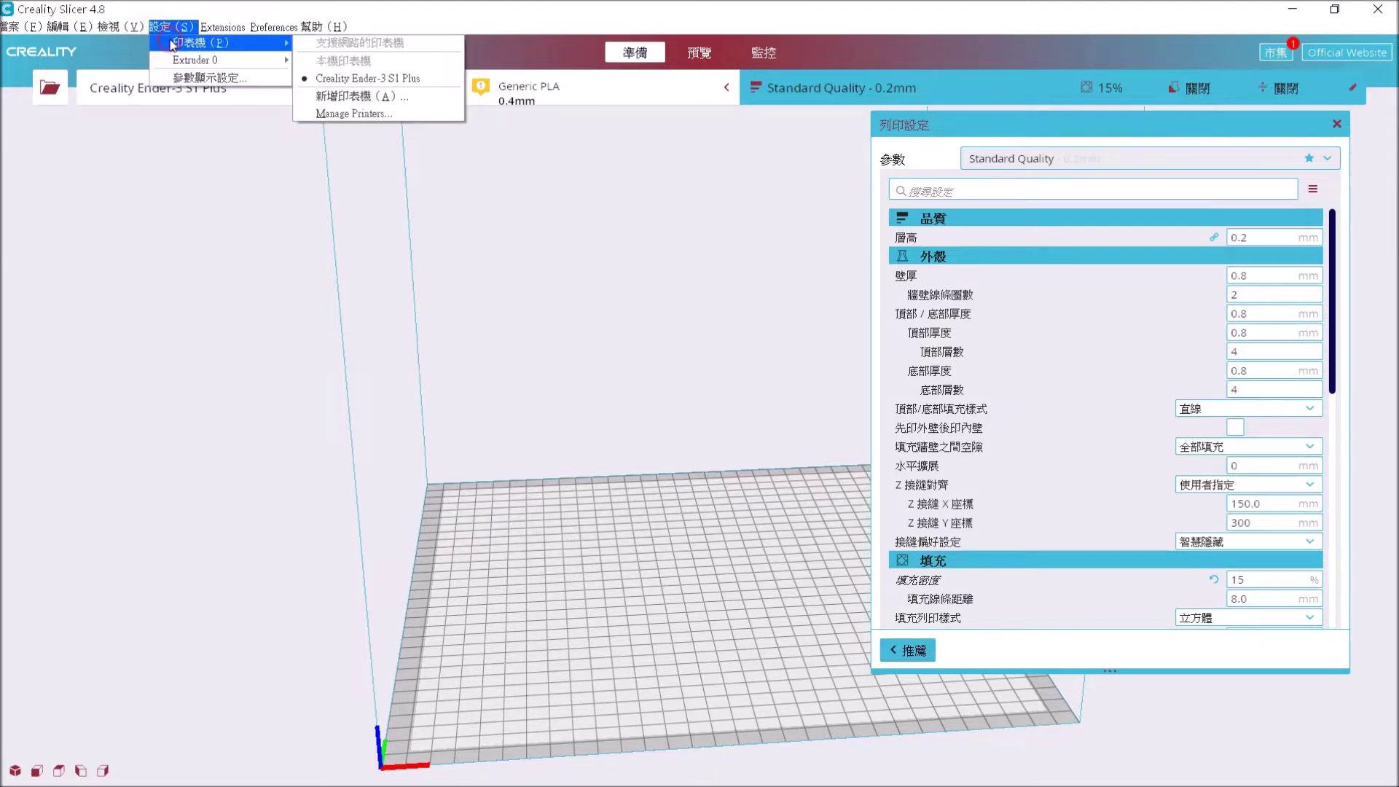
left_click(224, 5)
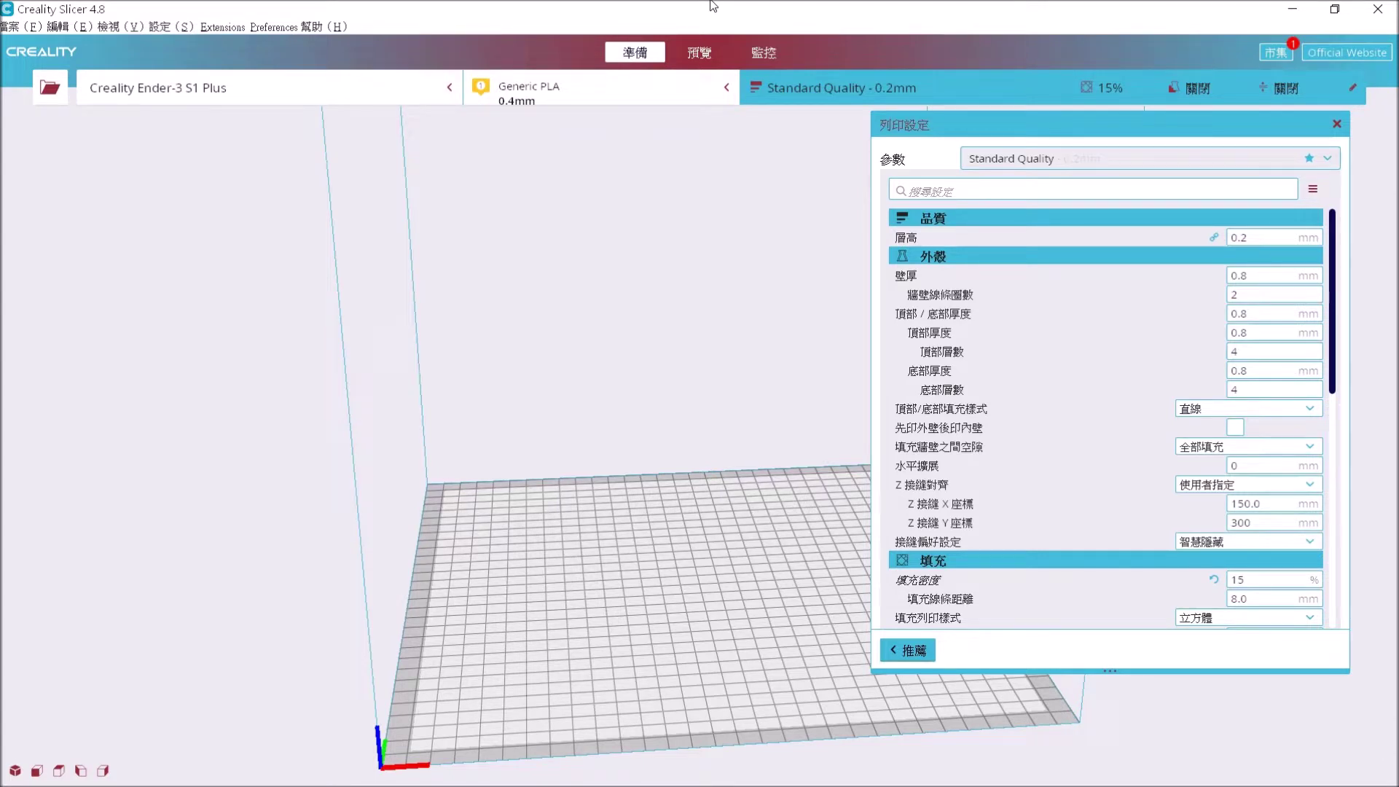
left_click(451, 88)
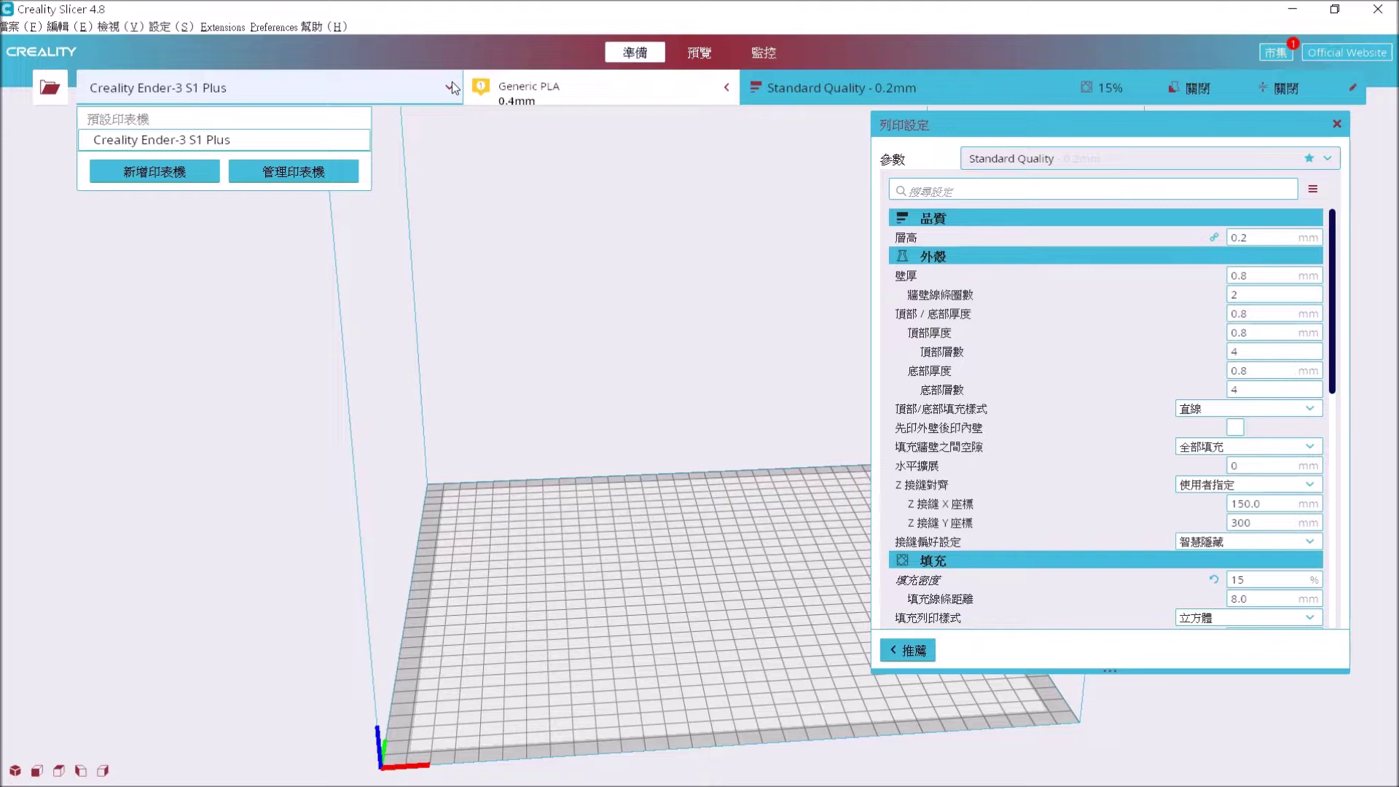
left_click(451, 86)
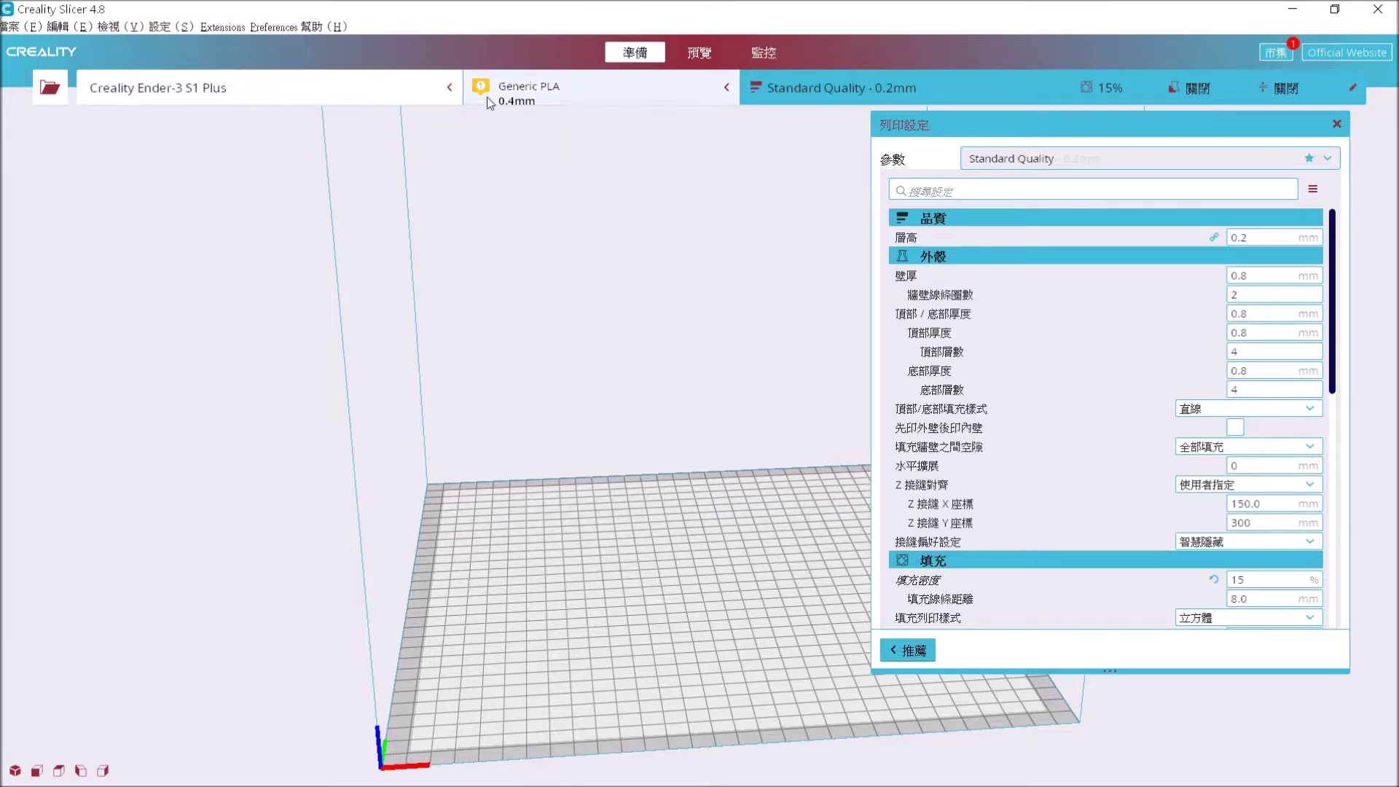
left_click(453, 88)
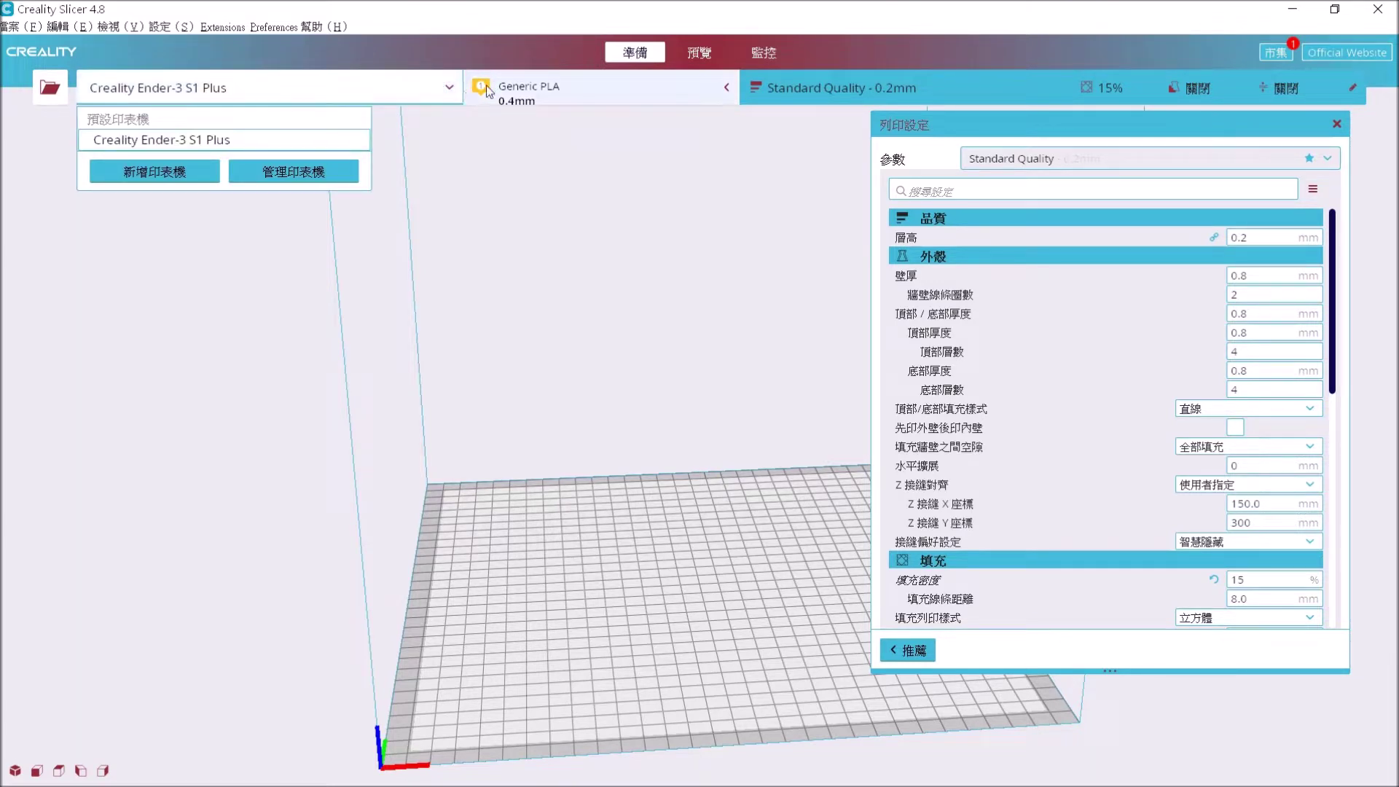
Review the filament material and nozzle diameter options alongside the configured printer.
left_click(714, 89)
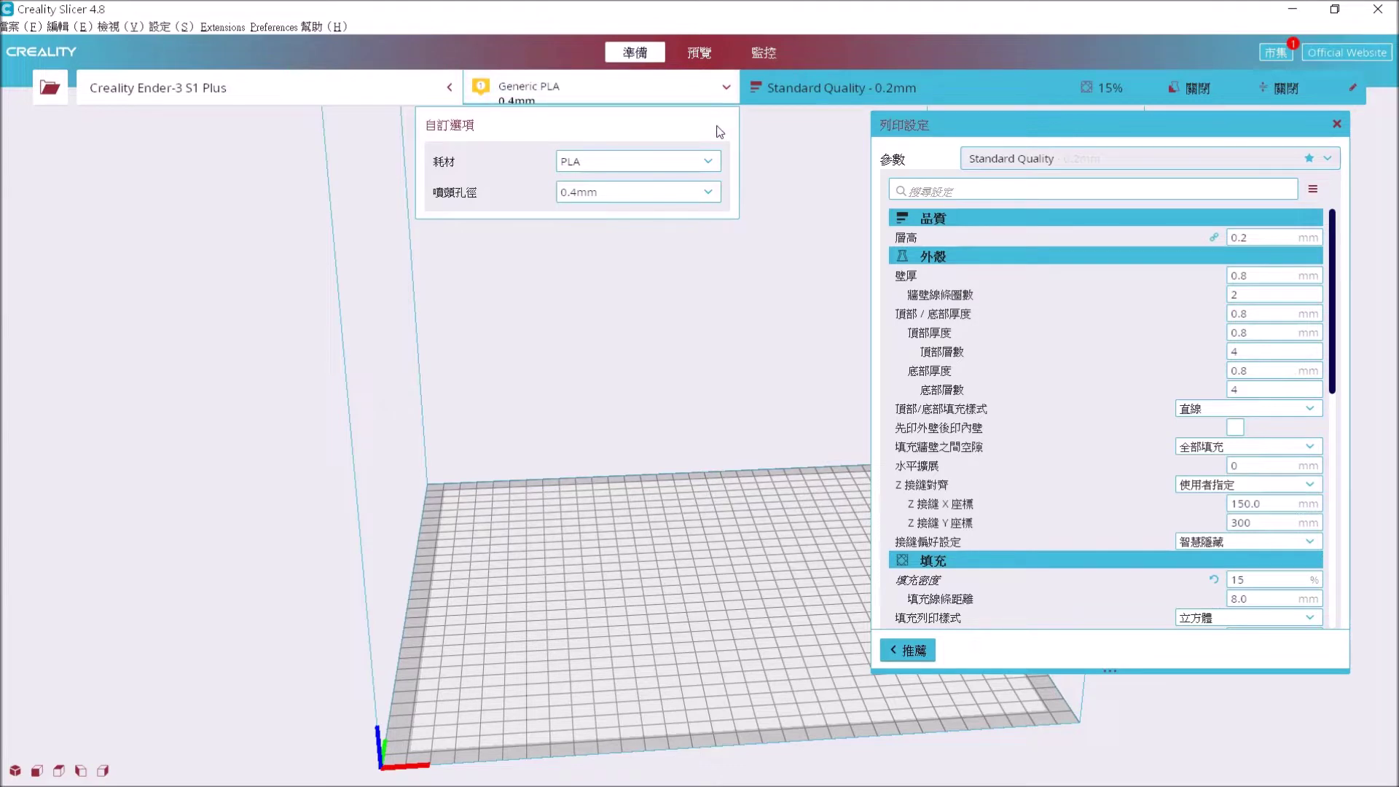
left_click(442, 91)
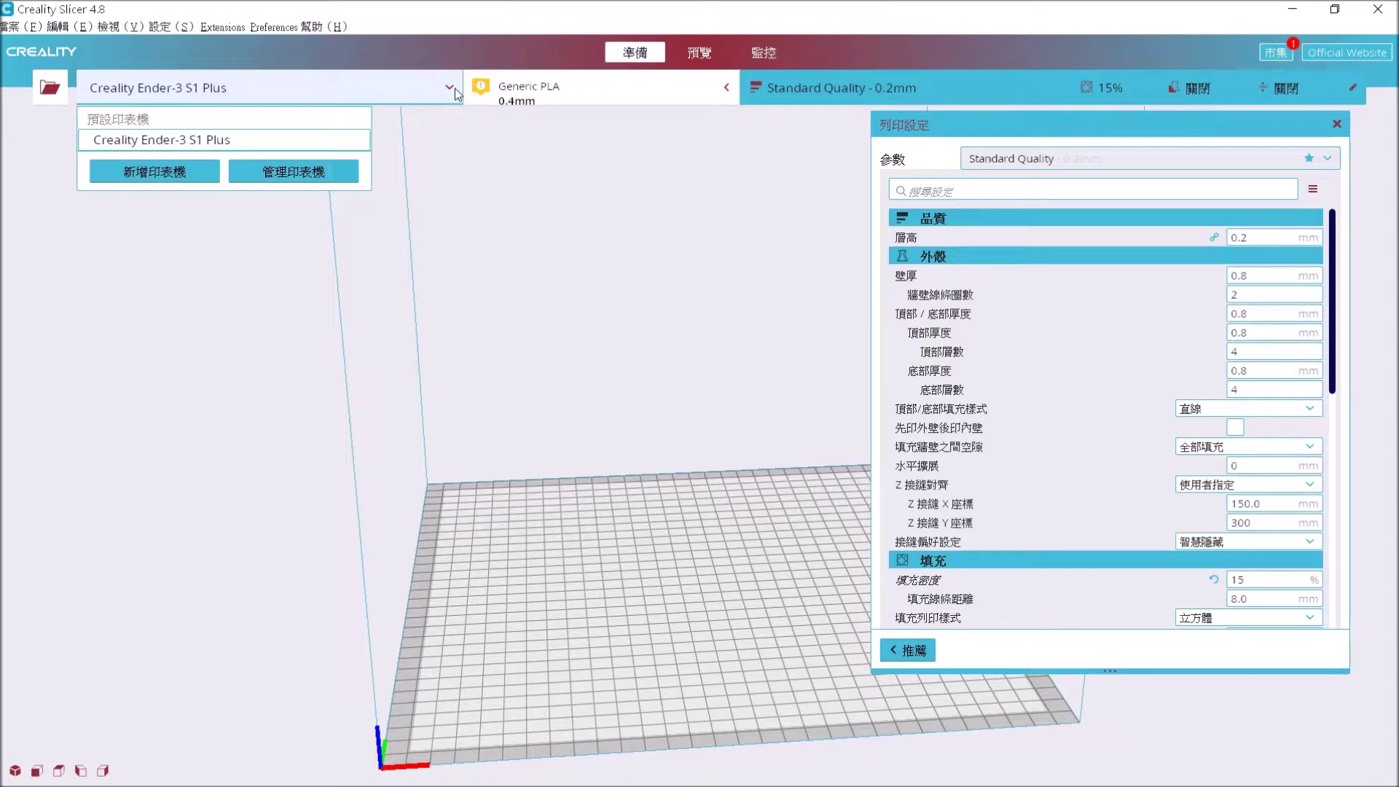
left_click(603, 81)
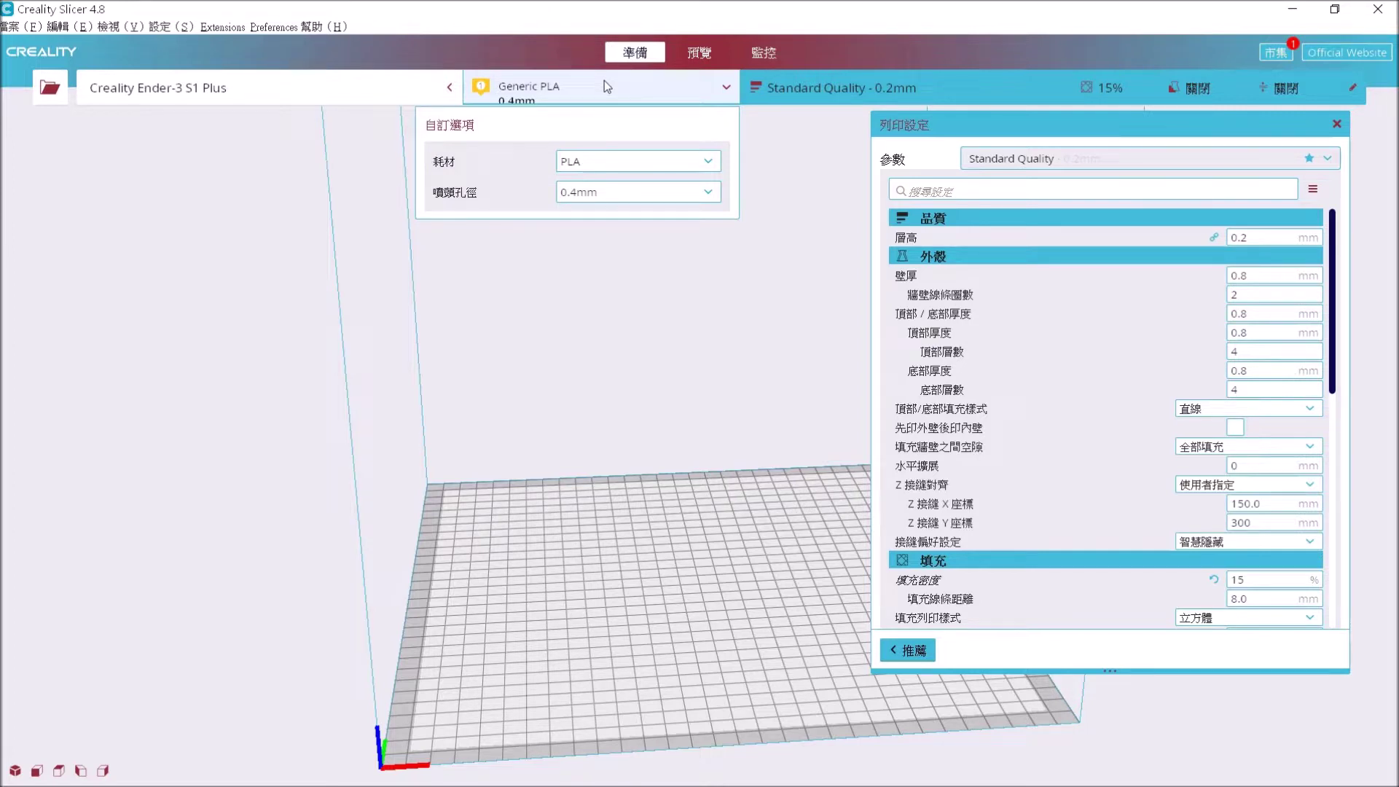
left_click(736, 355)
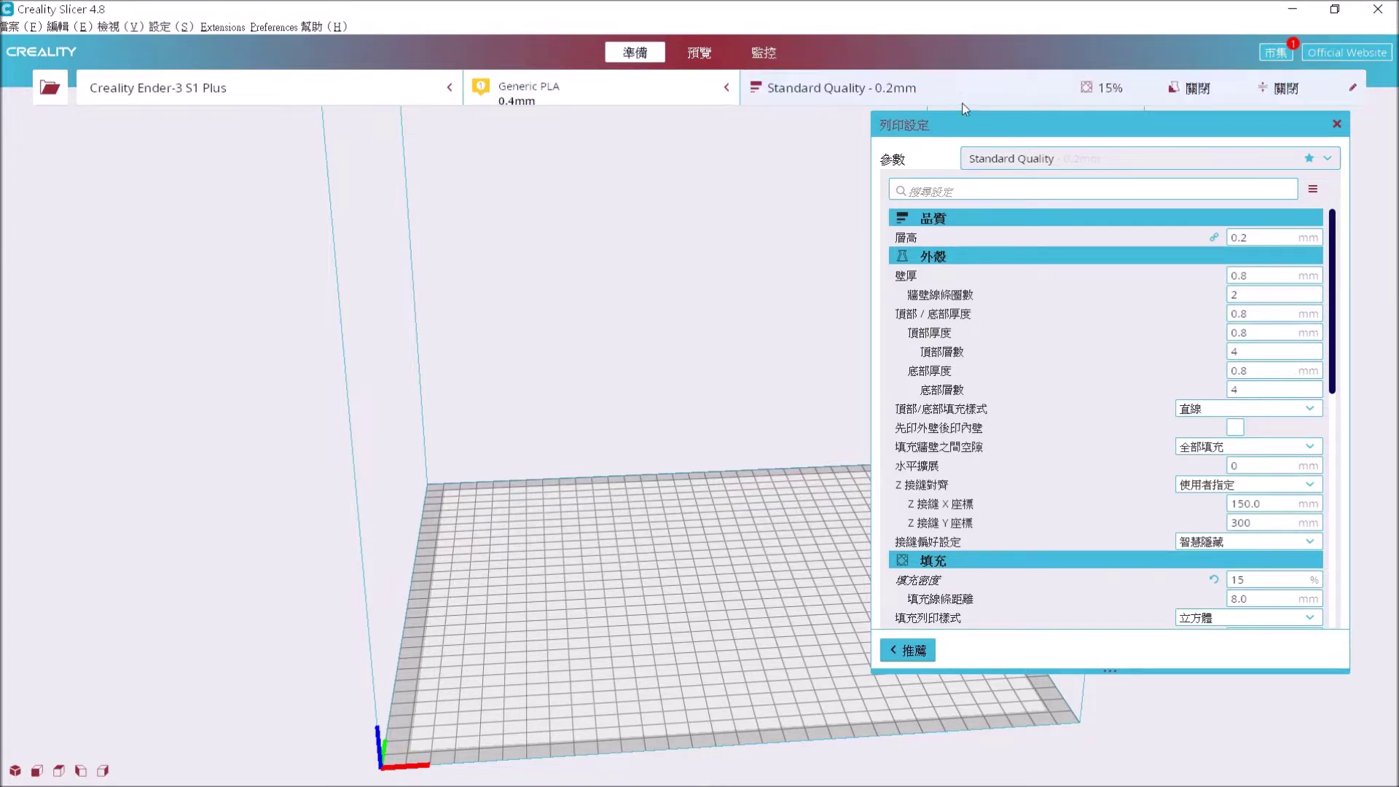
Hide the print settings and show them again.
left_click(963, 98)
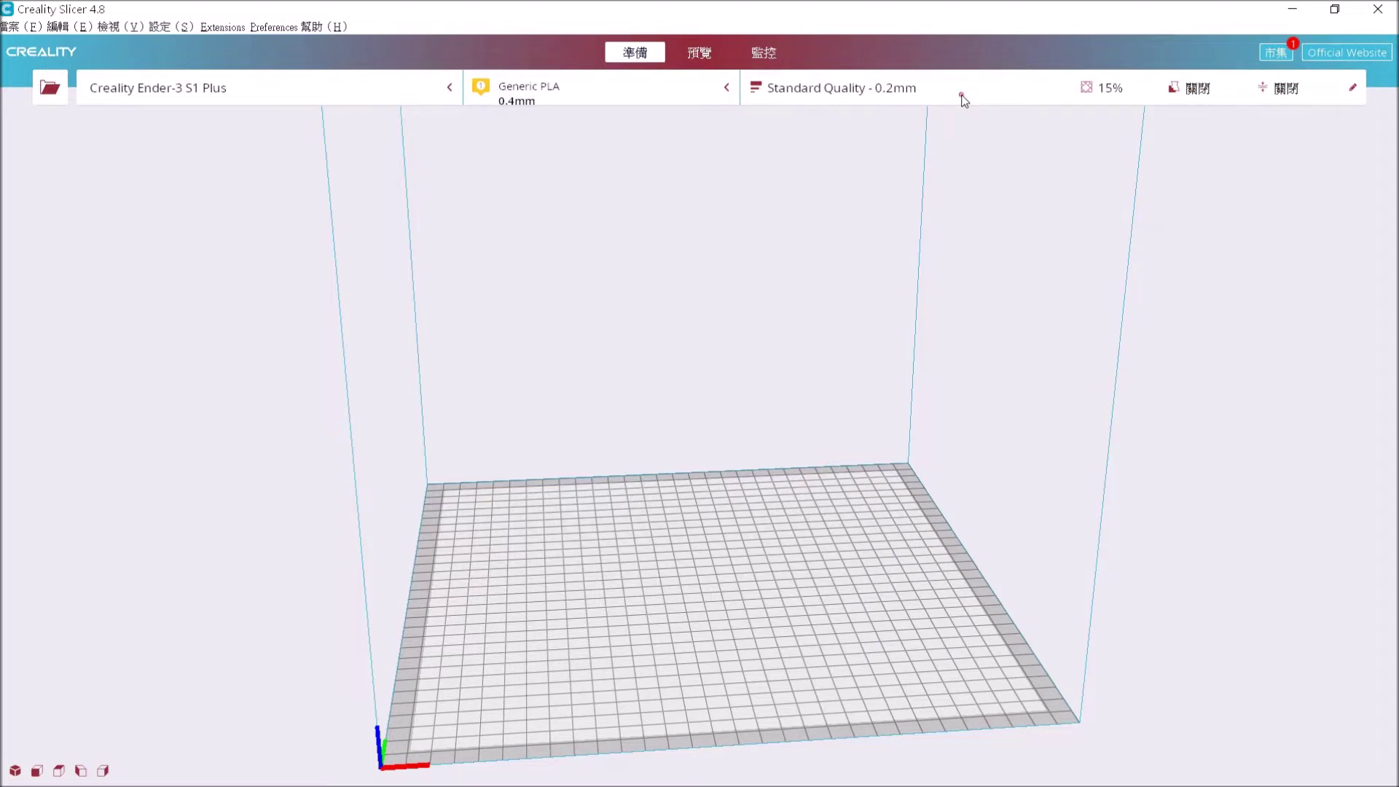
left_click(963, 99)
left_click(963, 99)
left_click(963, 98)
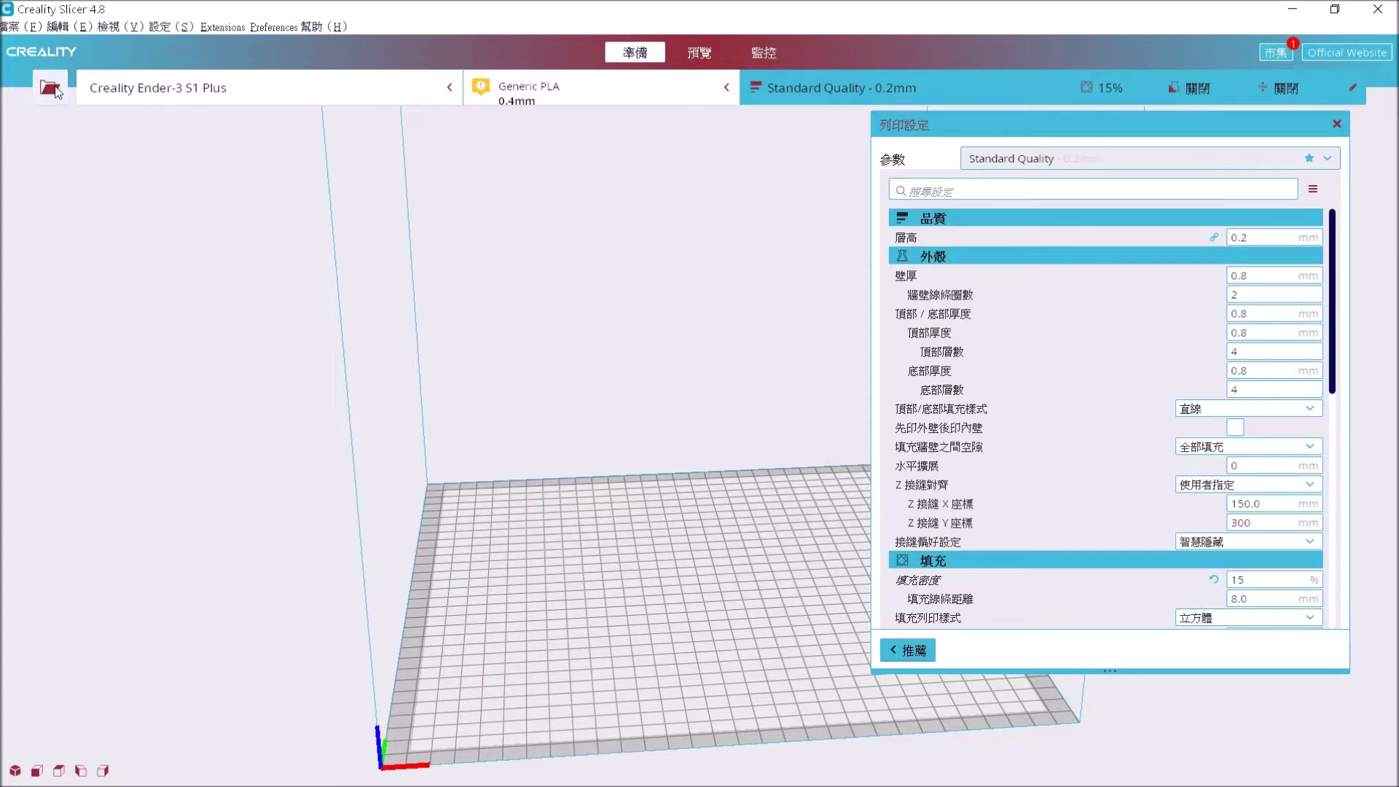
Load 3D printer practice1.stl from the class folder onto the build plate.
left_click(51, 31)
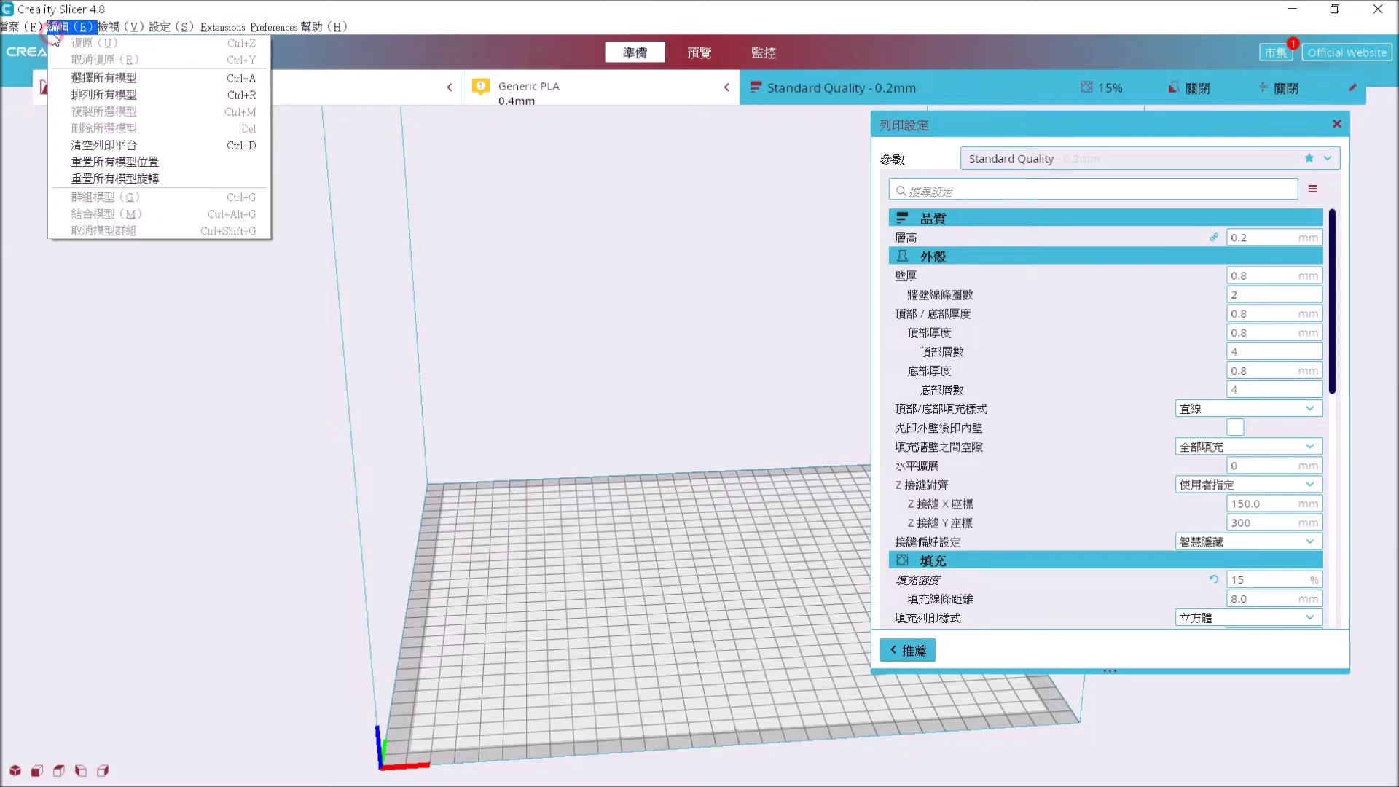
key("Escape")
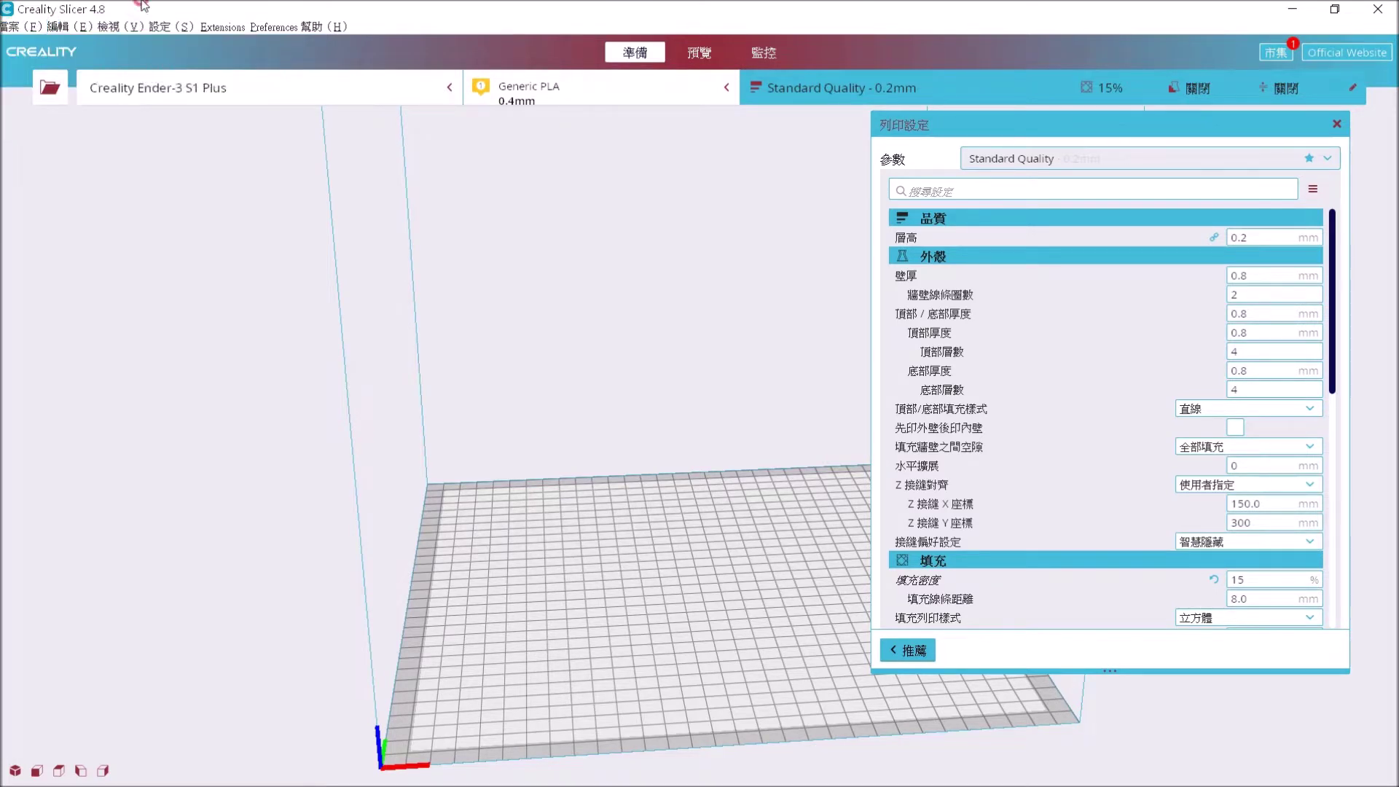
left_click(63, 89)
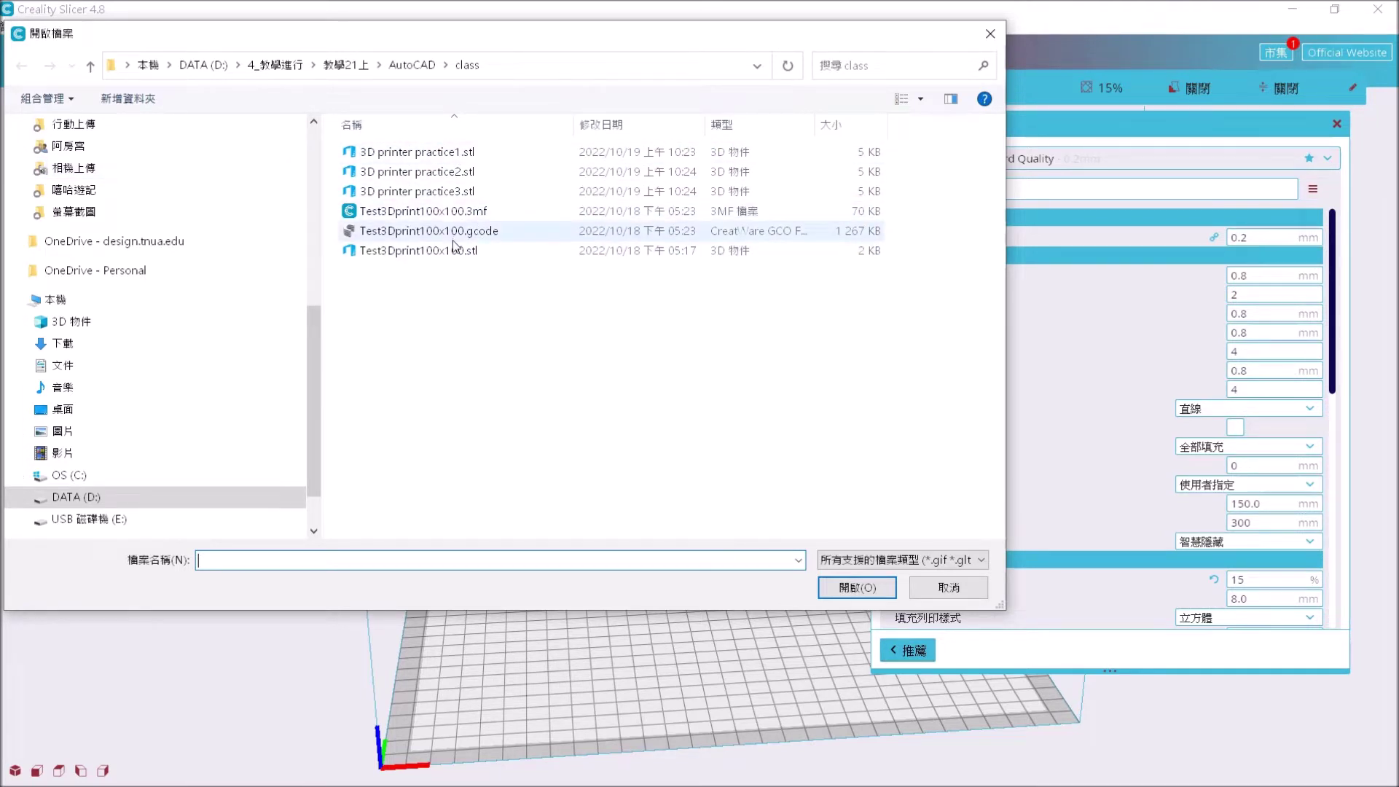
left_click(466, 153)
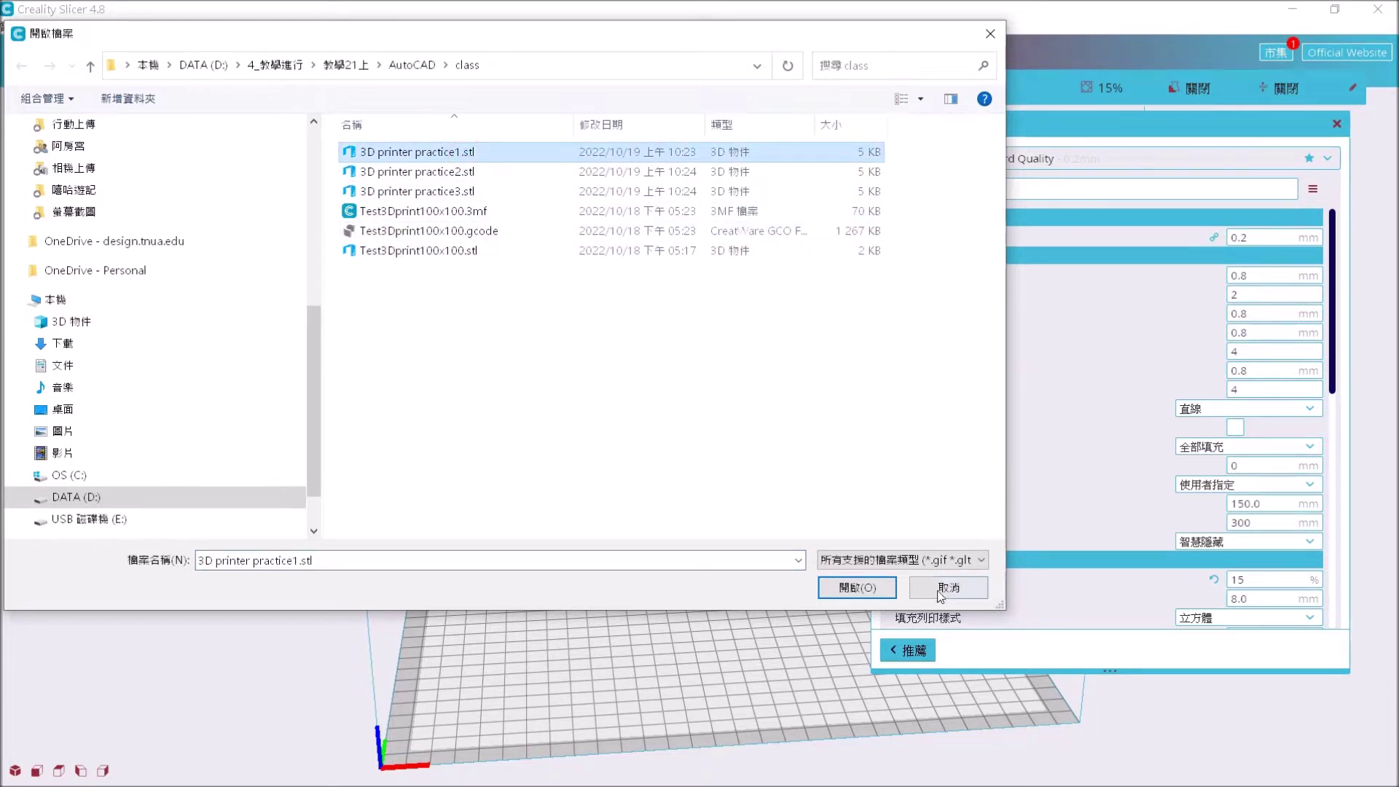
left_click(870, 583)
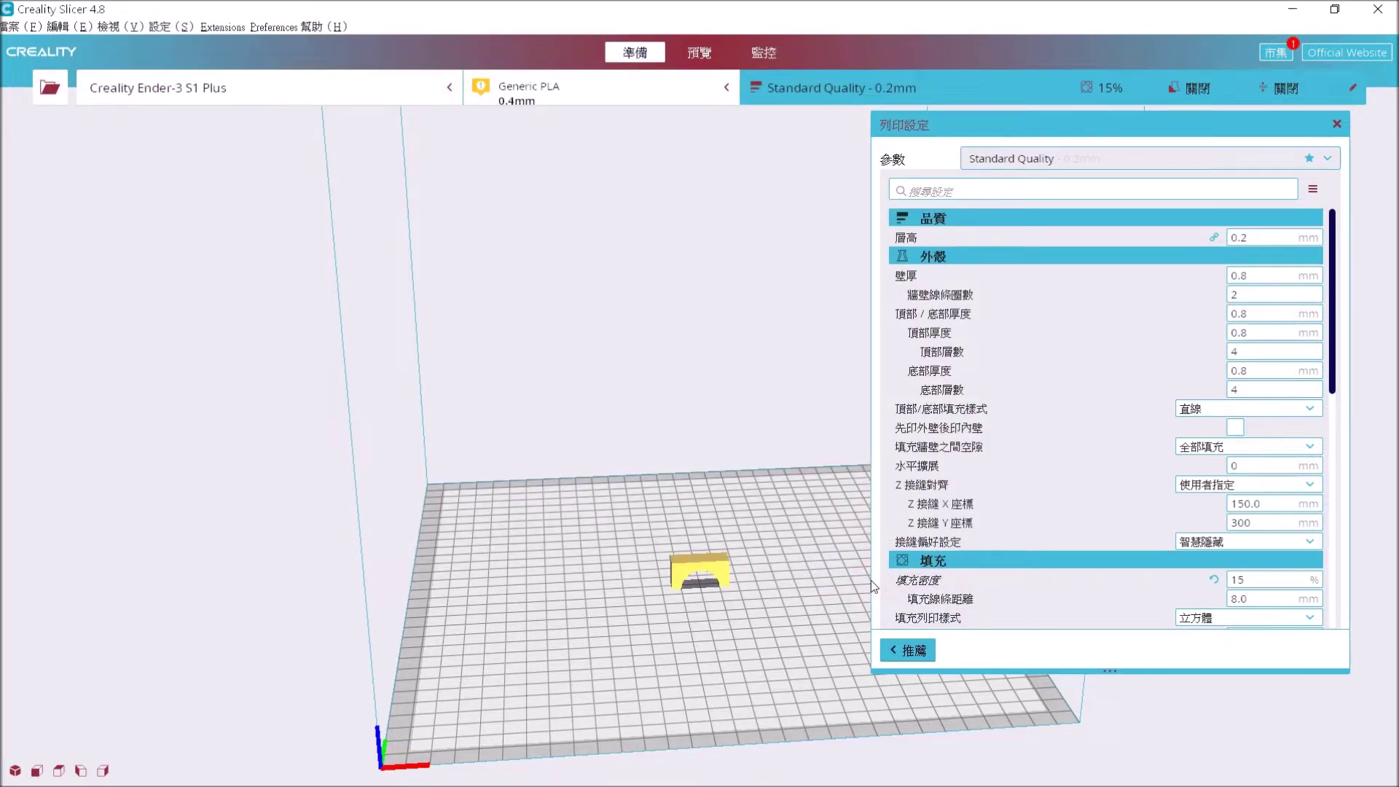
Examine the imported arch block on the build plate from an oblique angle and up close.
scroll(755, 621, "up", 3)
right_click_drag(768, 639, 711, 678)
middle_click_drag(758, 681, 335, 448)
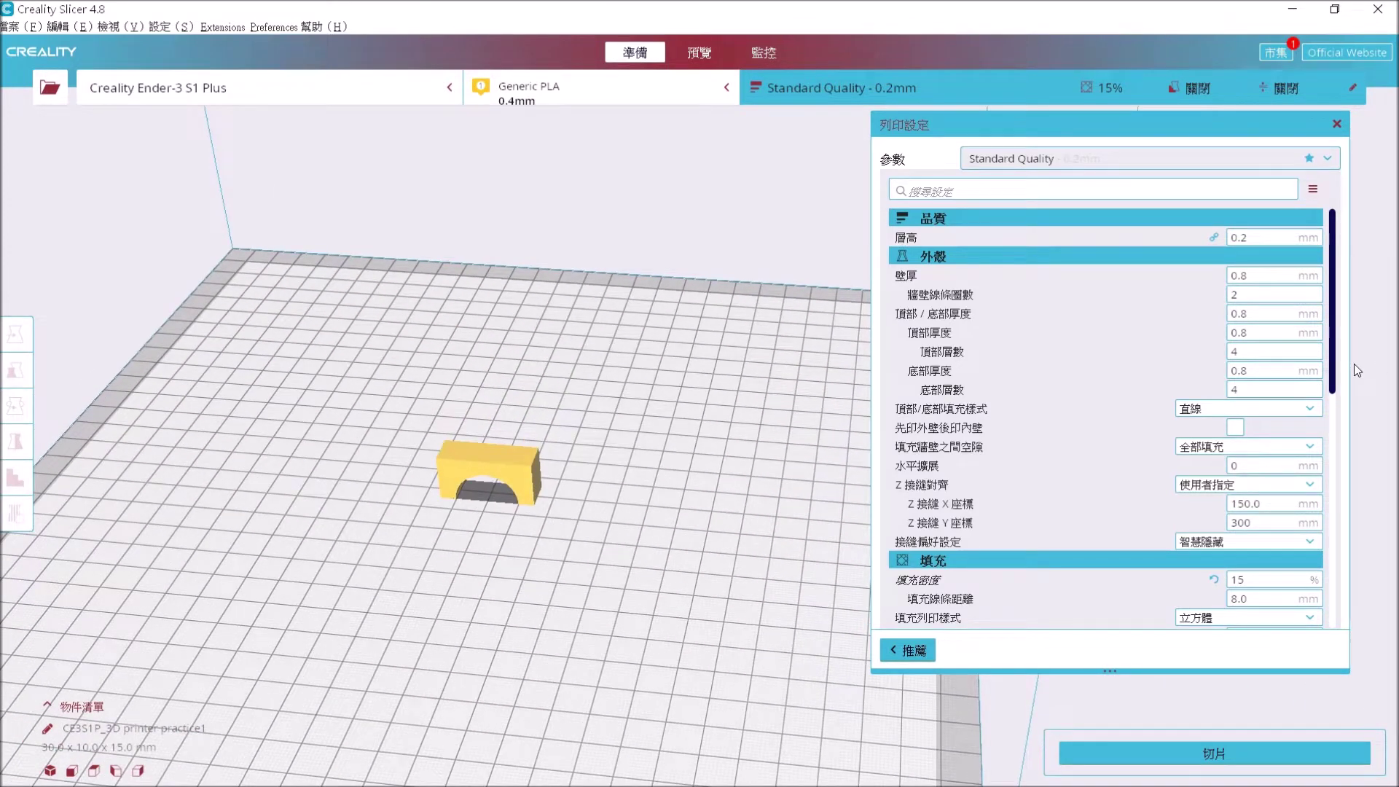
right_click_drag(1354, 364, 1282, 349)
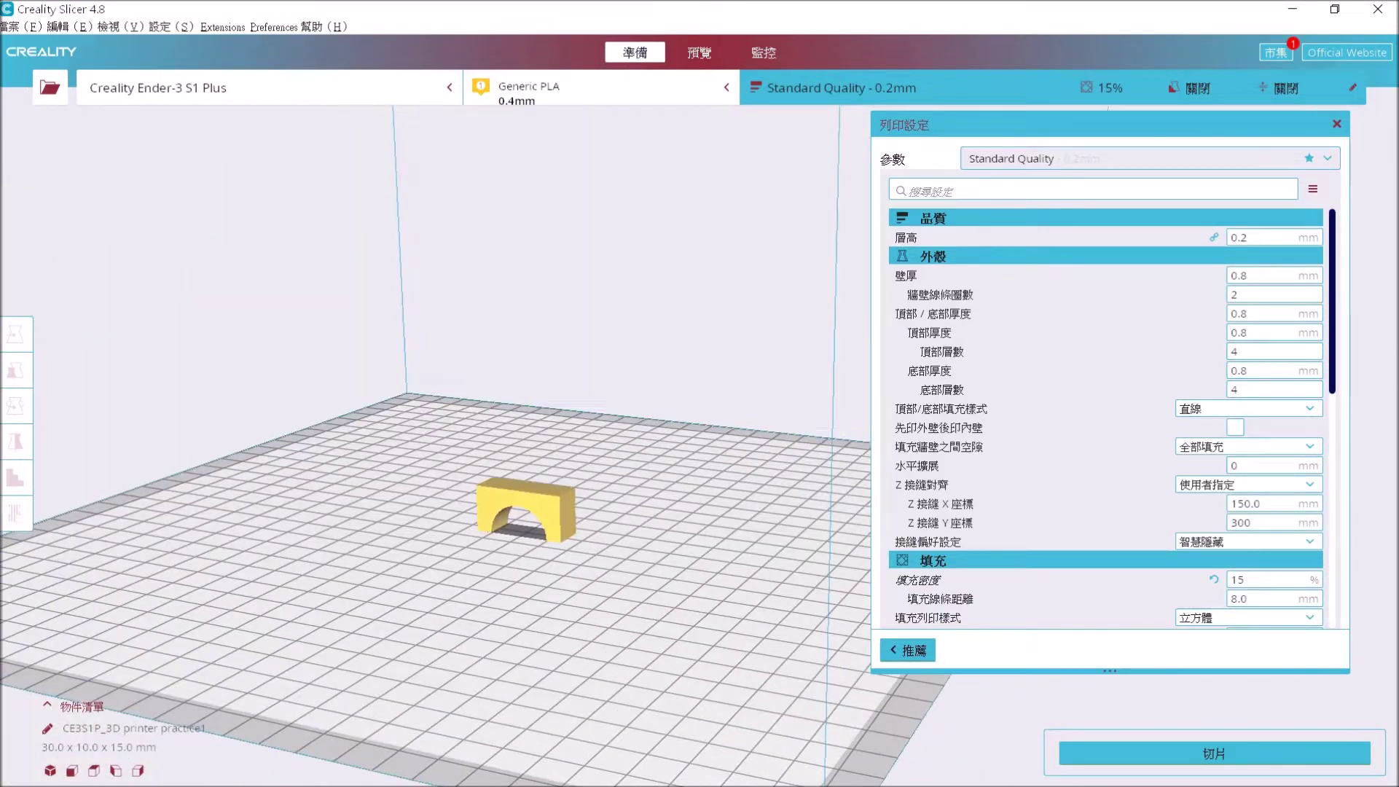
scroll(509, 437, "up", 4)
right_click_drag(1355, 306, 1352, 274)
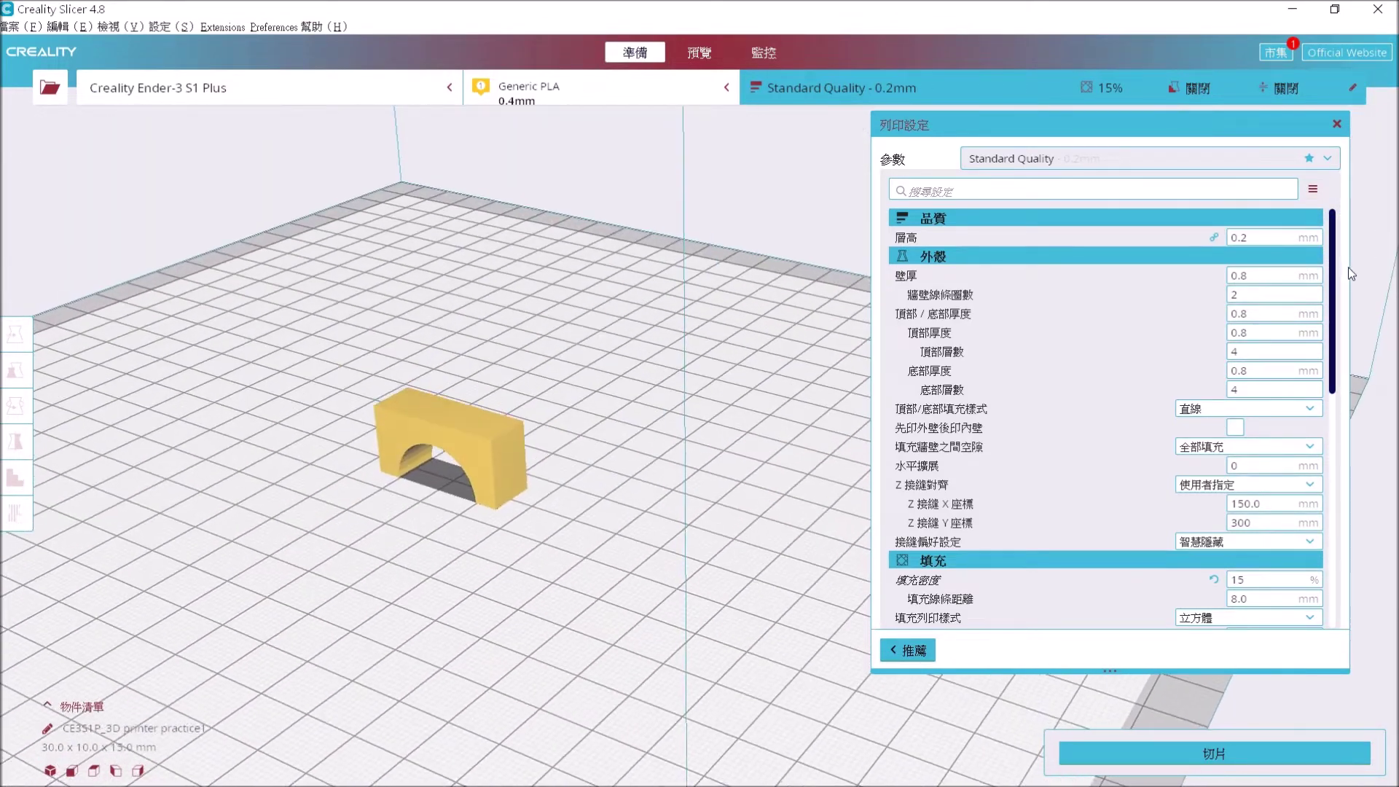
middle_click_drag(670, 480, 783, 487)
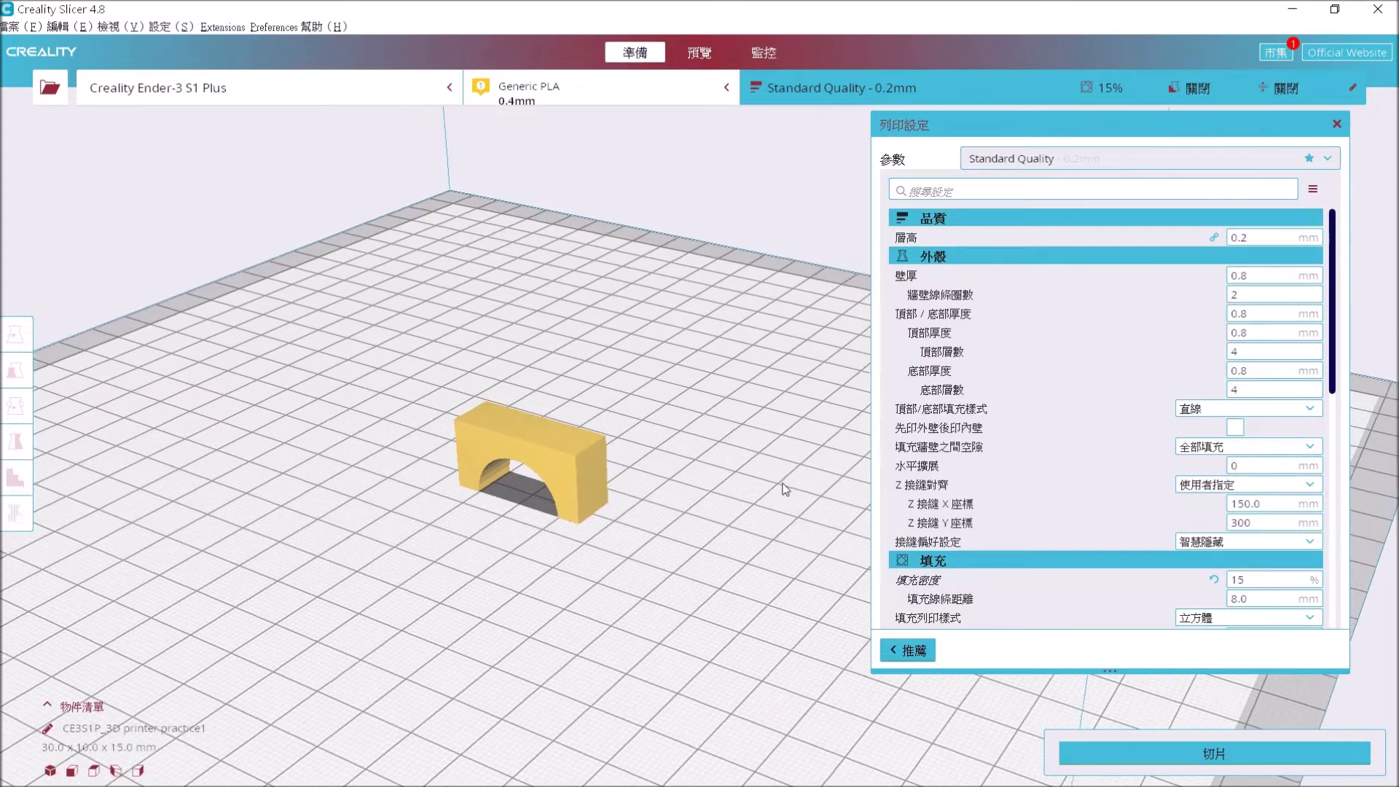
scroll(735, 499, "up", 5)
scroll(709, 516, "up", 5)
middle_click_drag(701, 504, 752, 504)
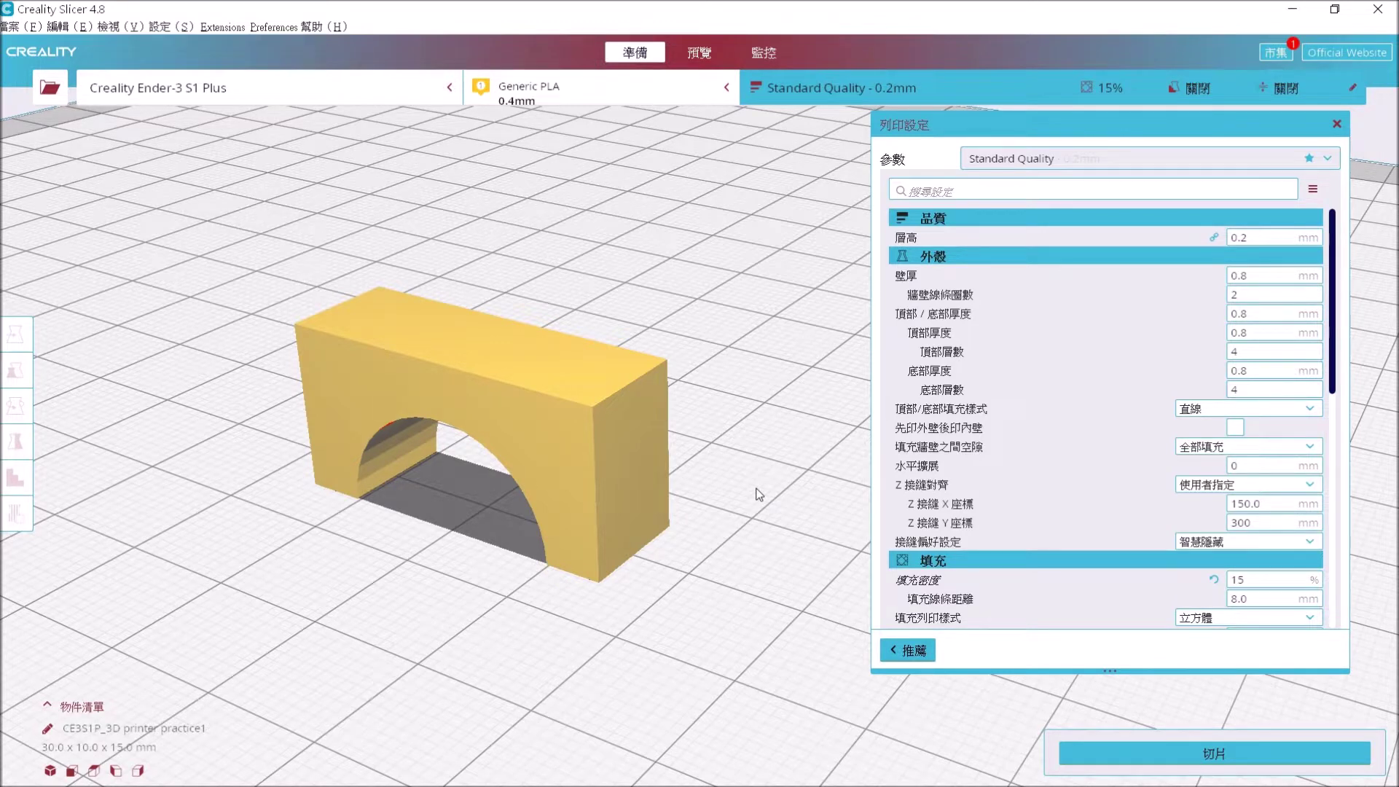
Collapse the print setting categories for quality, shell, infill, material, speed, support, build plate adhesion, mesh fixes and special modes.
left_click(1047, 254)
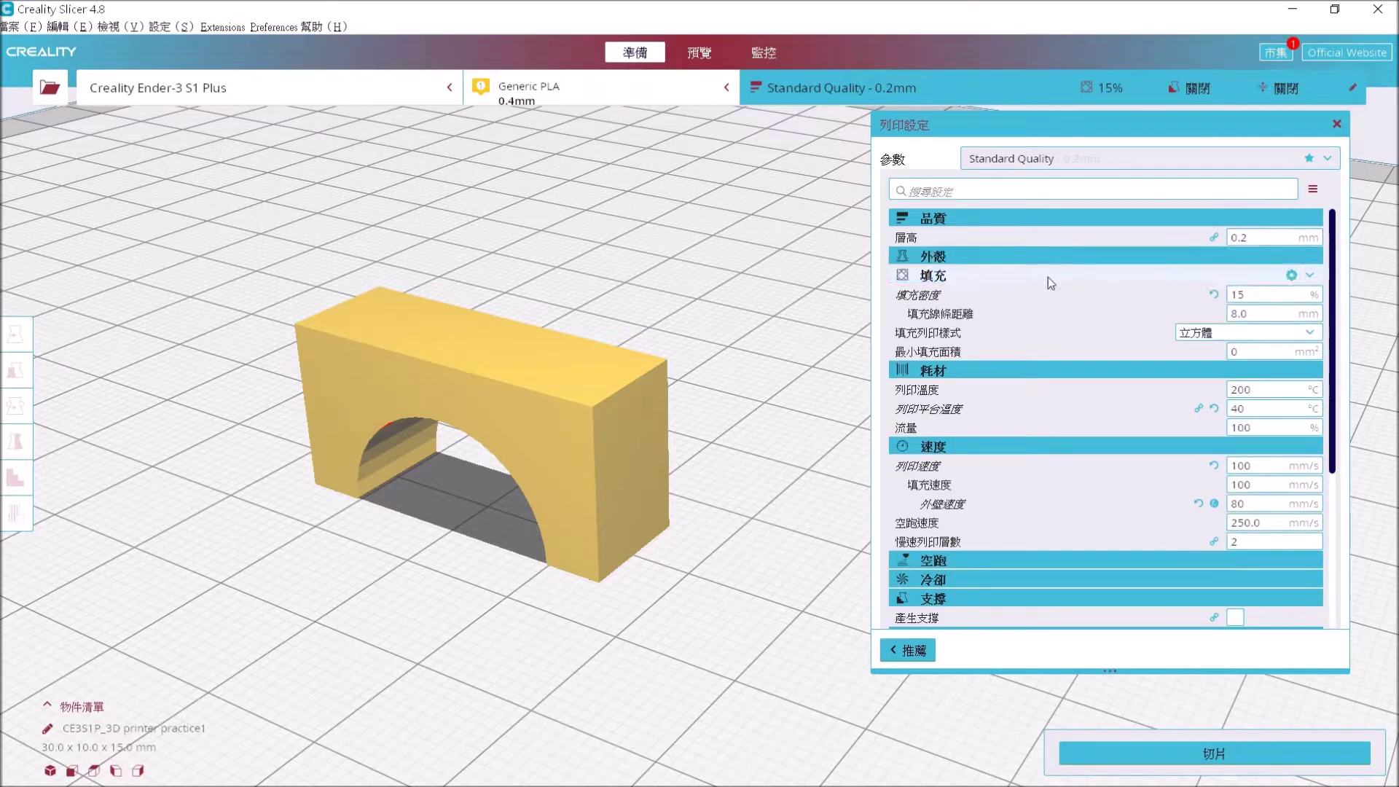
left_click(1015, 368)
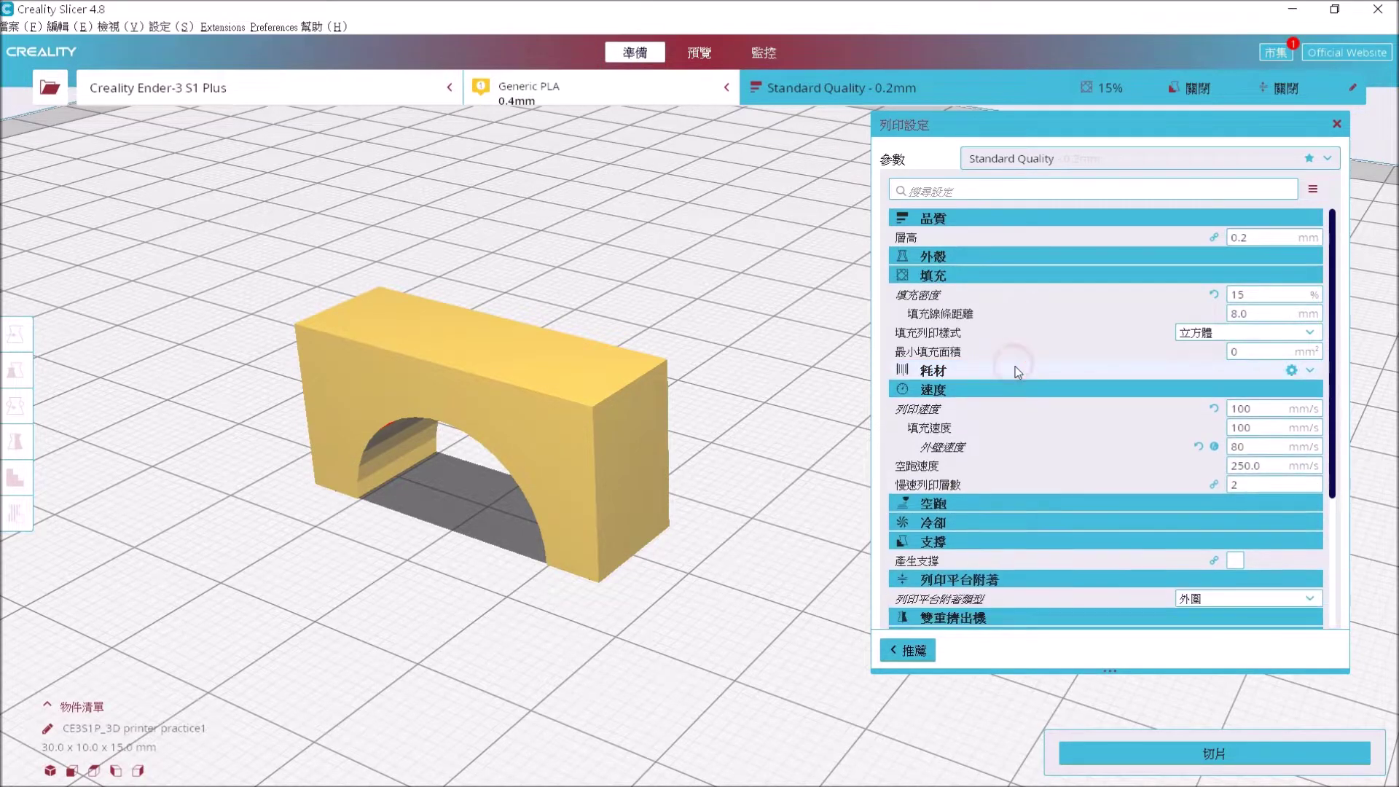
left_click(966, 390)
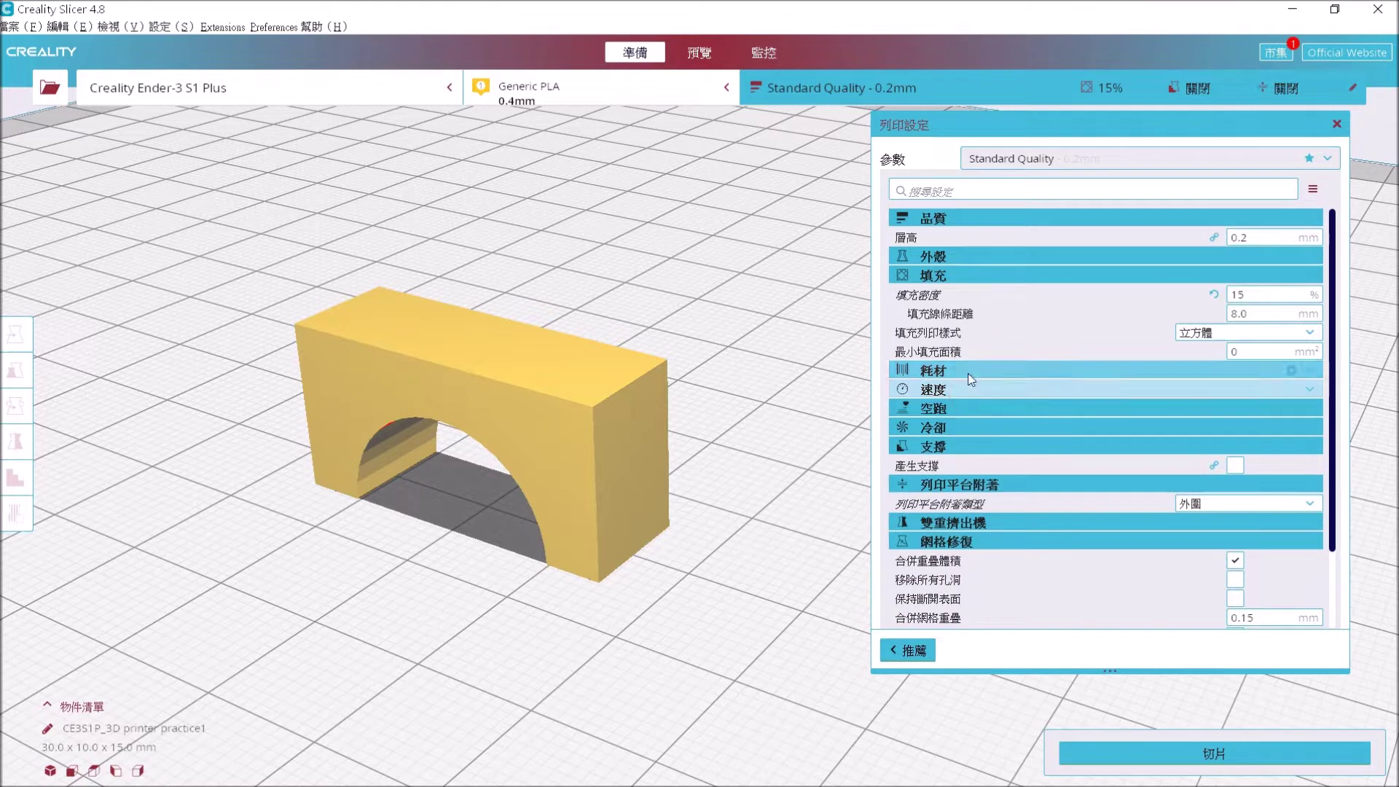
left_click(962, 276)
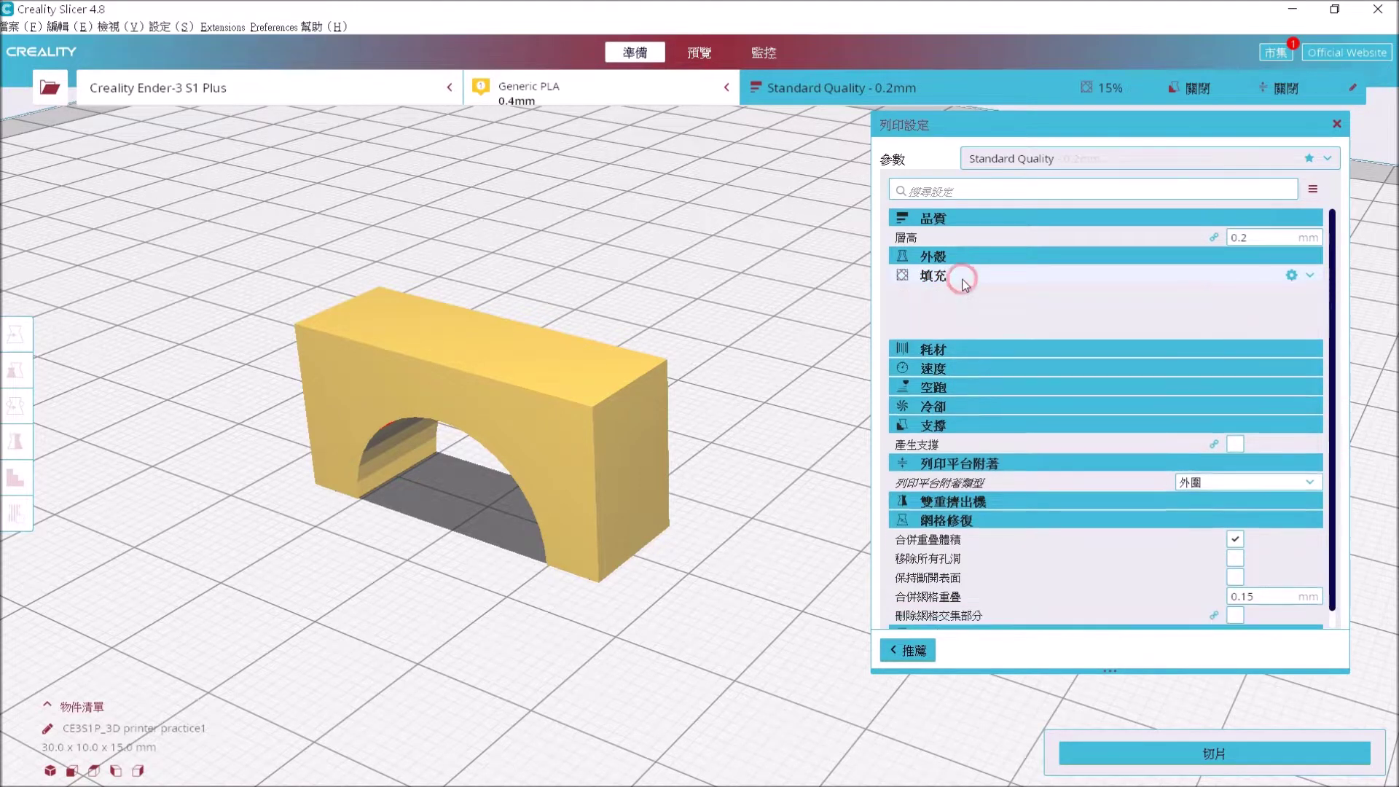
left_click(961, 220)
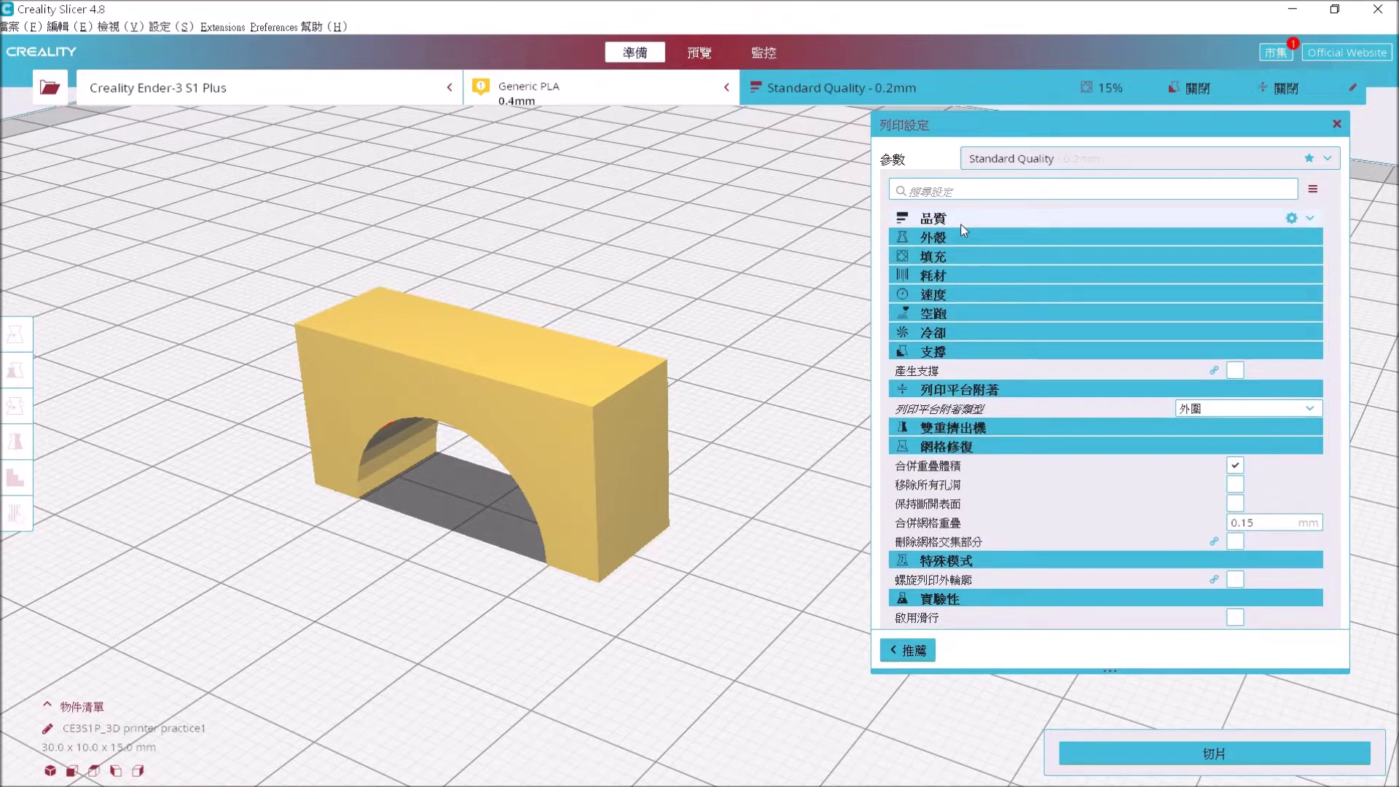
left_click(969, 354)
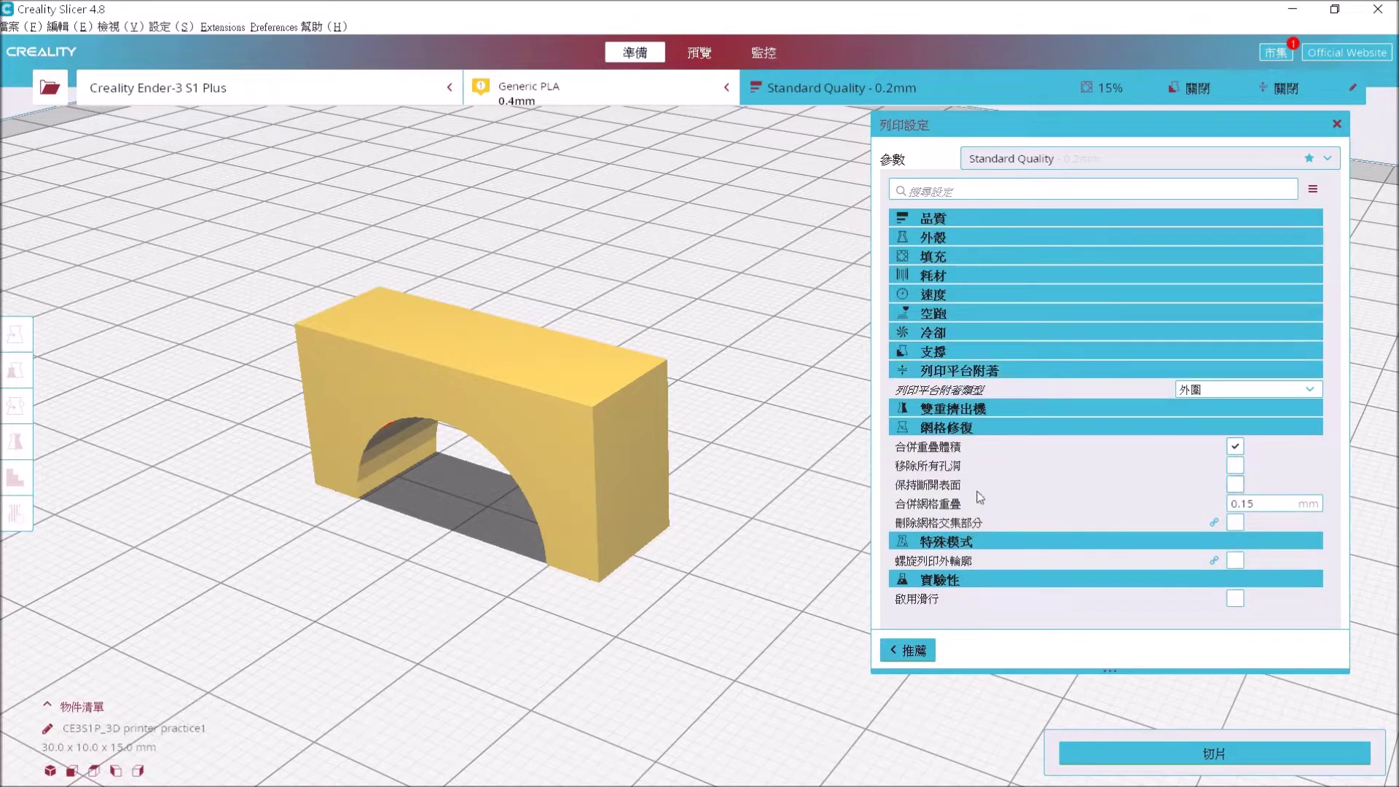
left_click(993, 367)
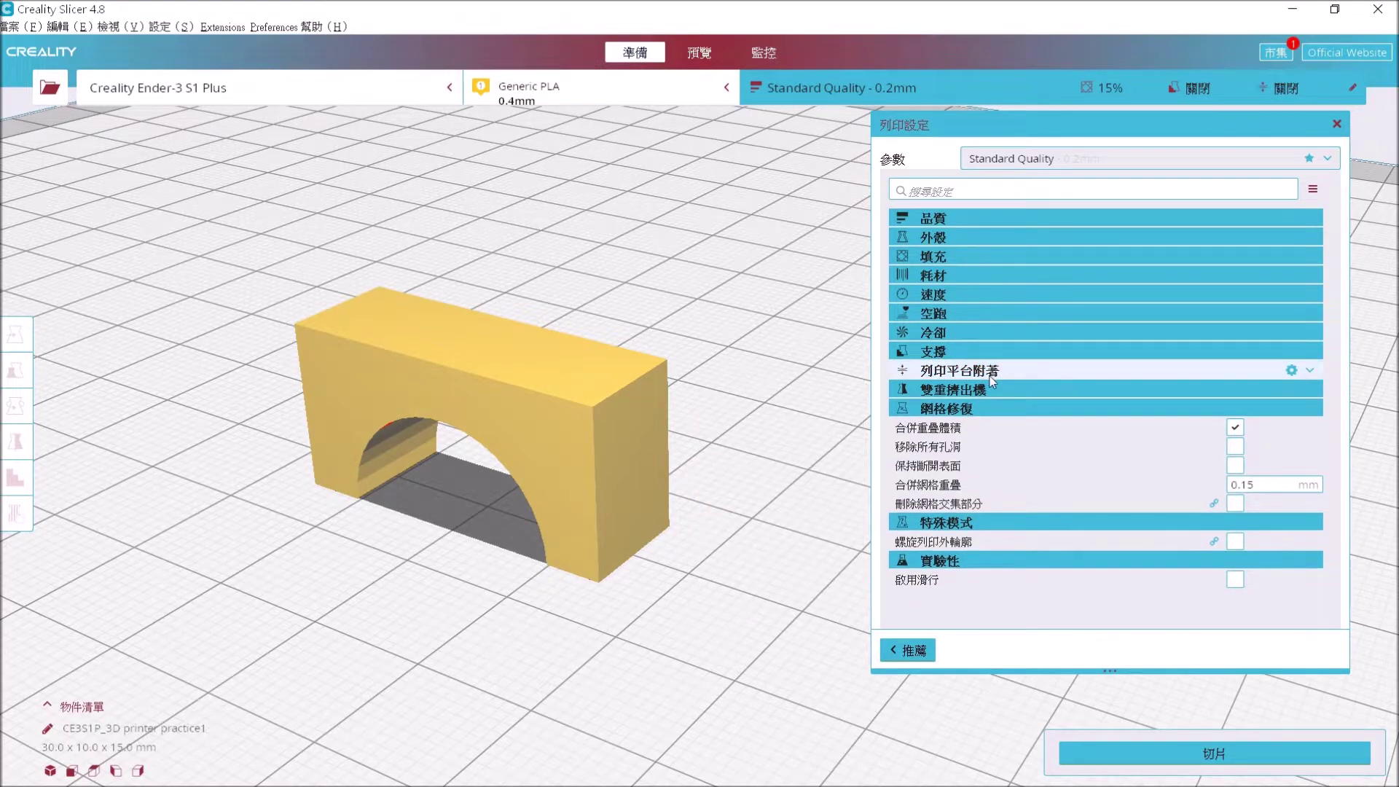
left_click(985, 410)
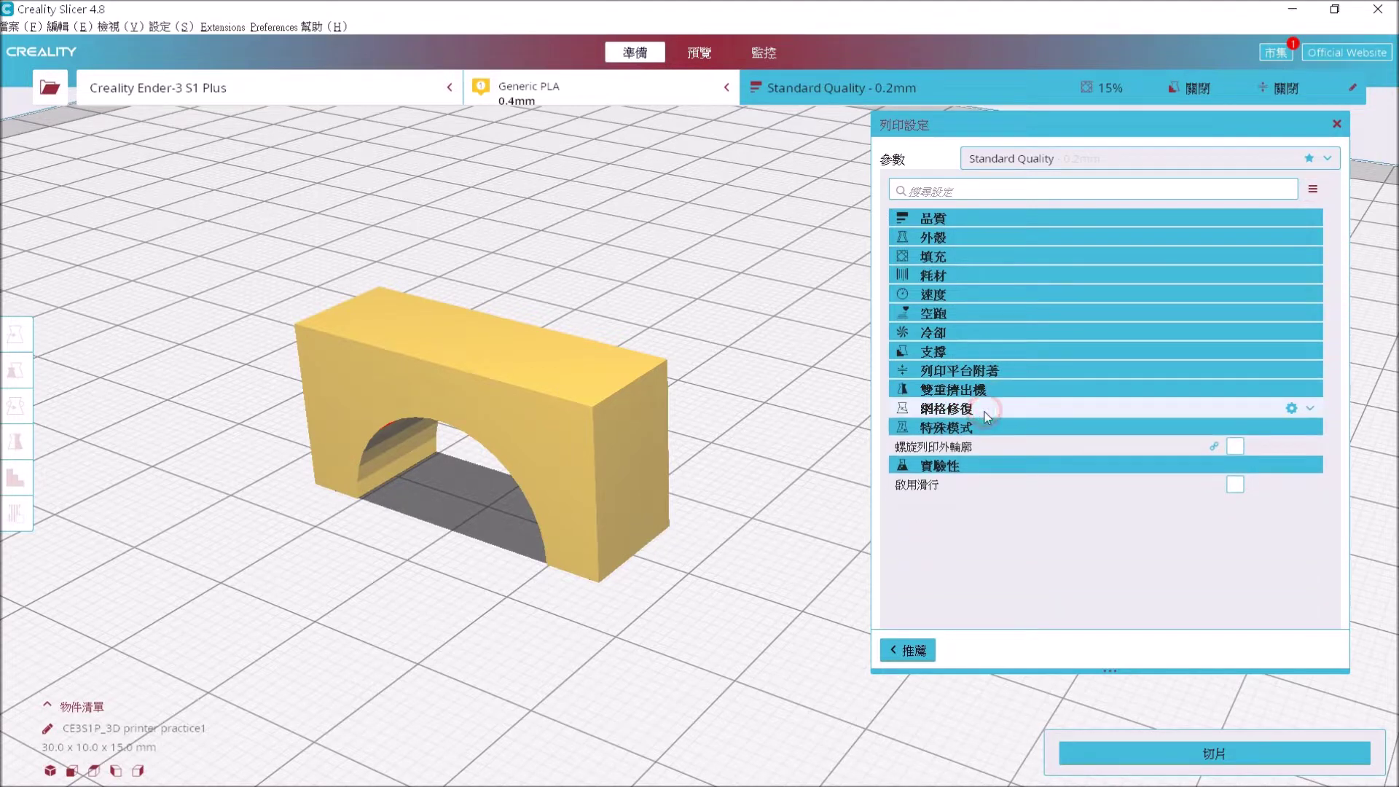
left_click(980, 425)
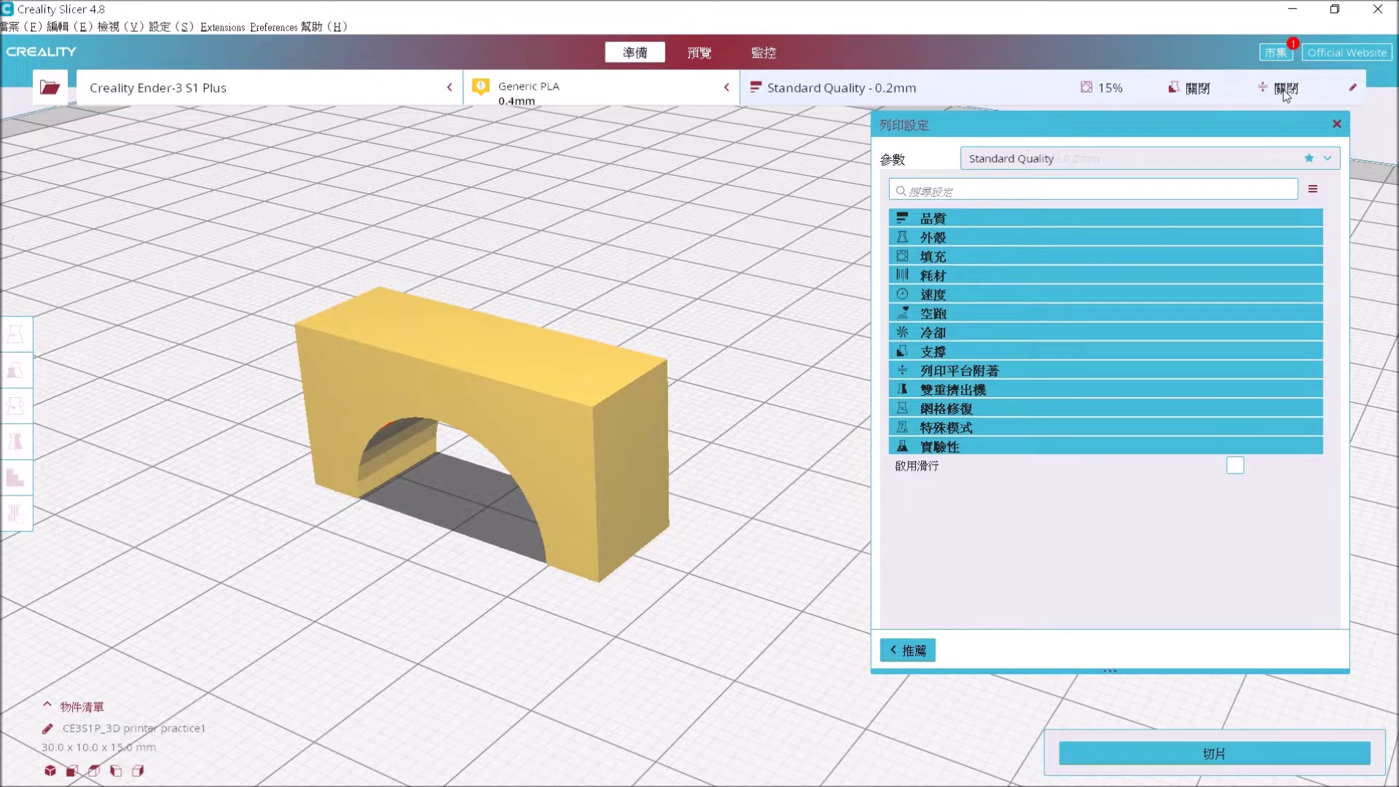
Look over the recommended print settings and return to the custom settings.
left_click(907, 649)
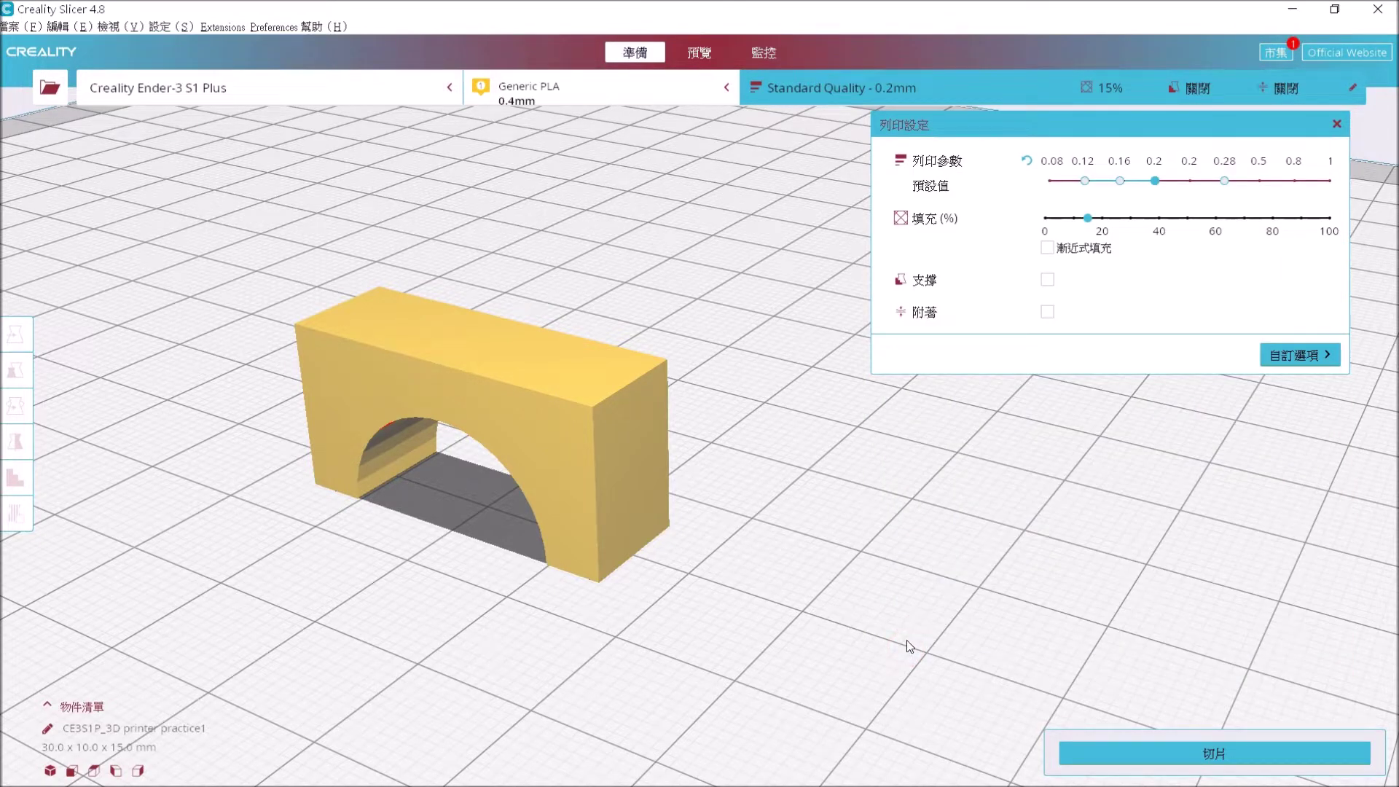
left_click(1289, 355)
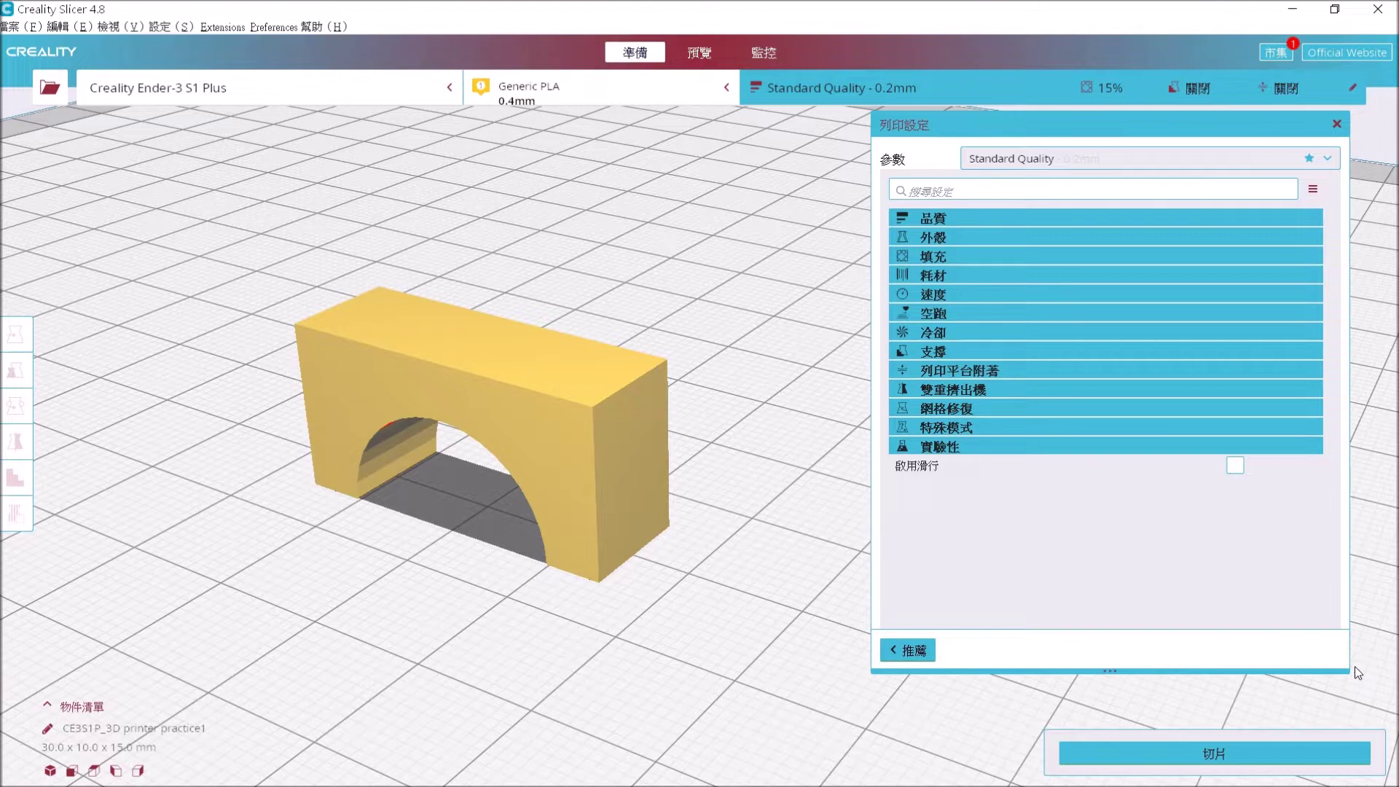
Review the layer height in the quality category and expand the shell category to show its wall and top/bottom settings.
left_click(1113, 212)
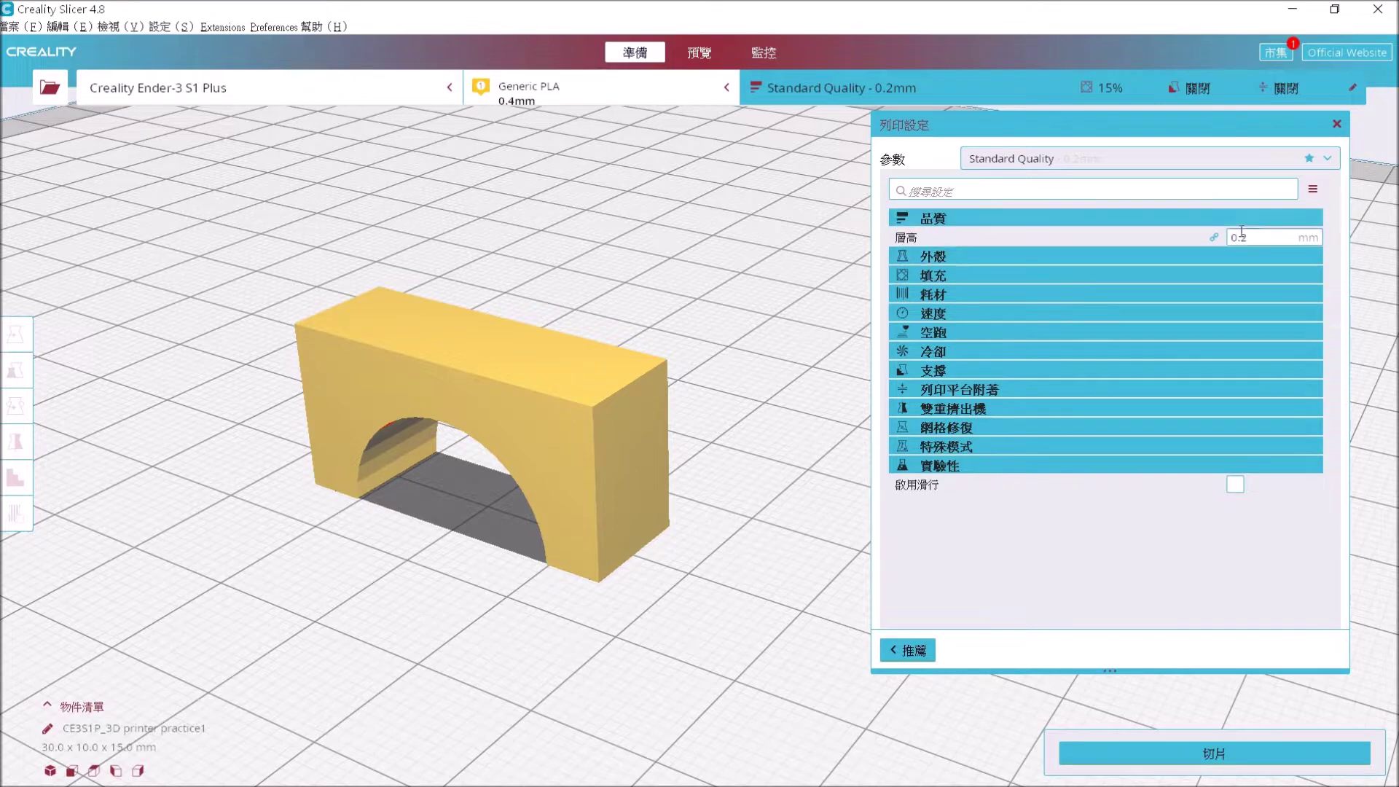
left_click(1159, 247)
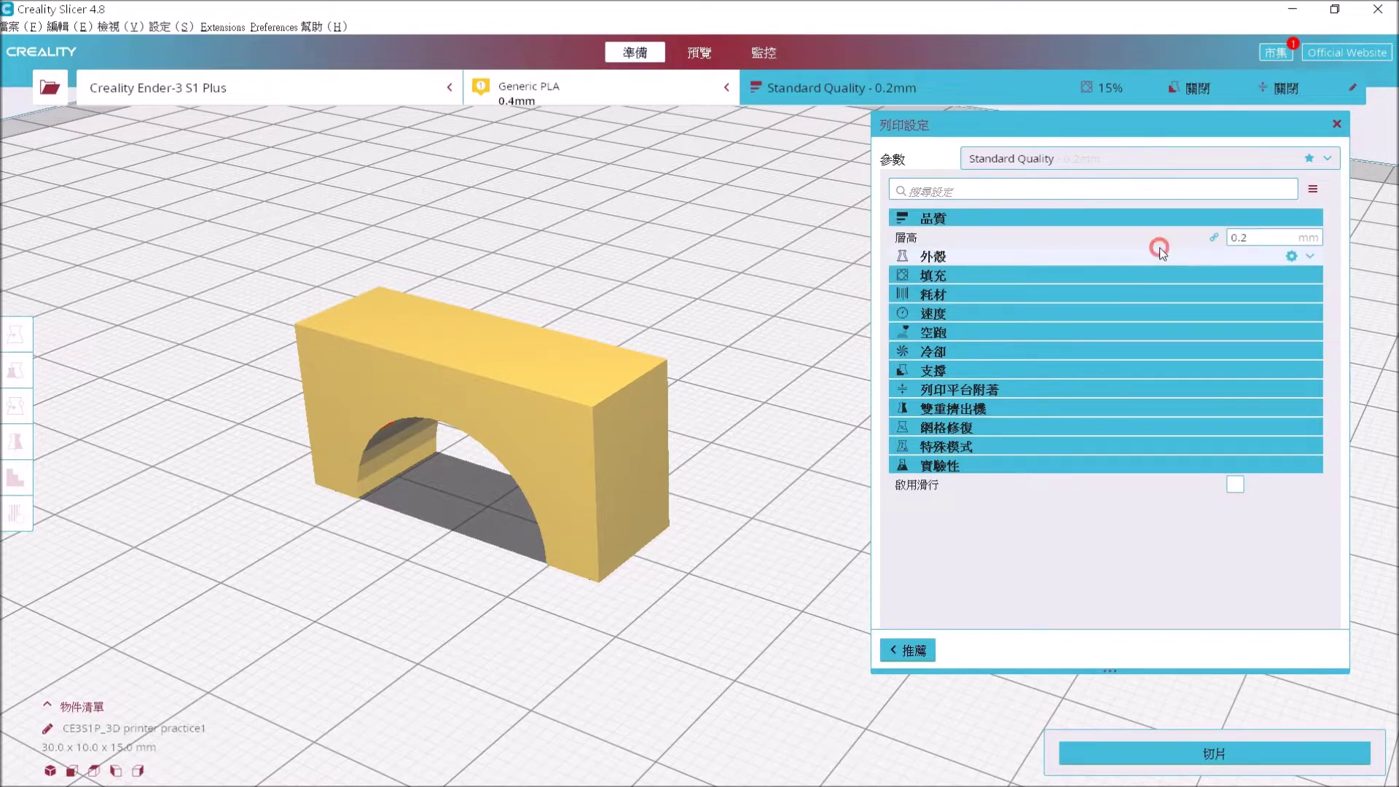
scroll(1148, 228, "down", 1)
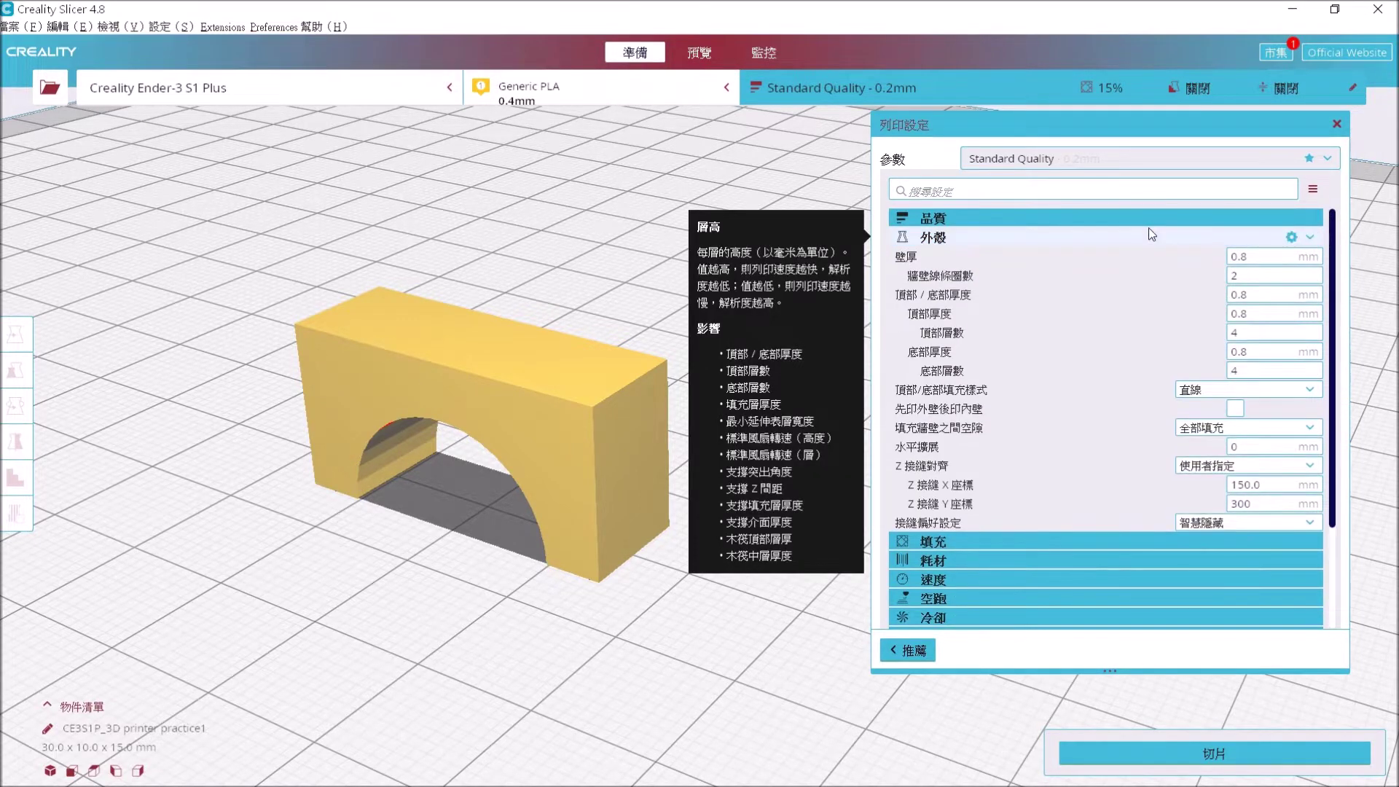
Collapse the shell category, expand the quality category and review the description of its layer height setting.
left_click(1149, 234)
left_click(1149, 220)
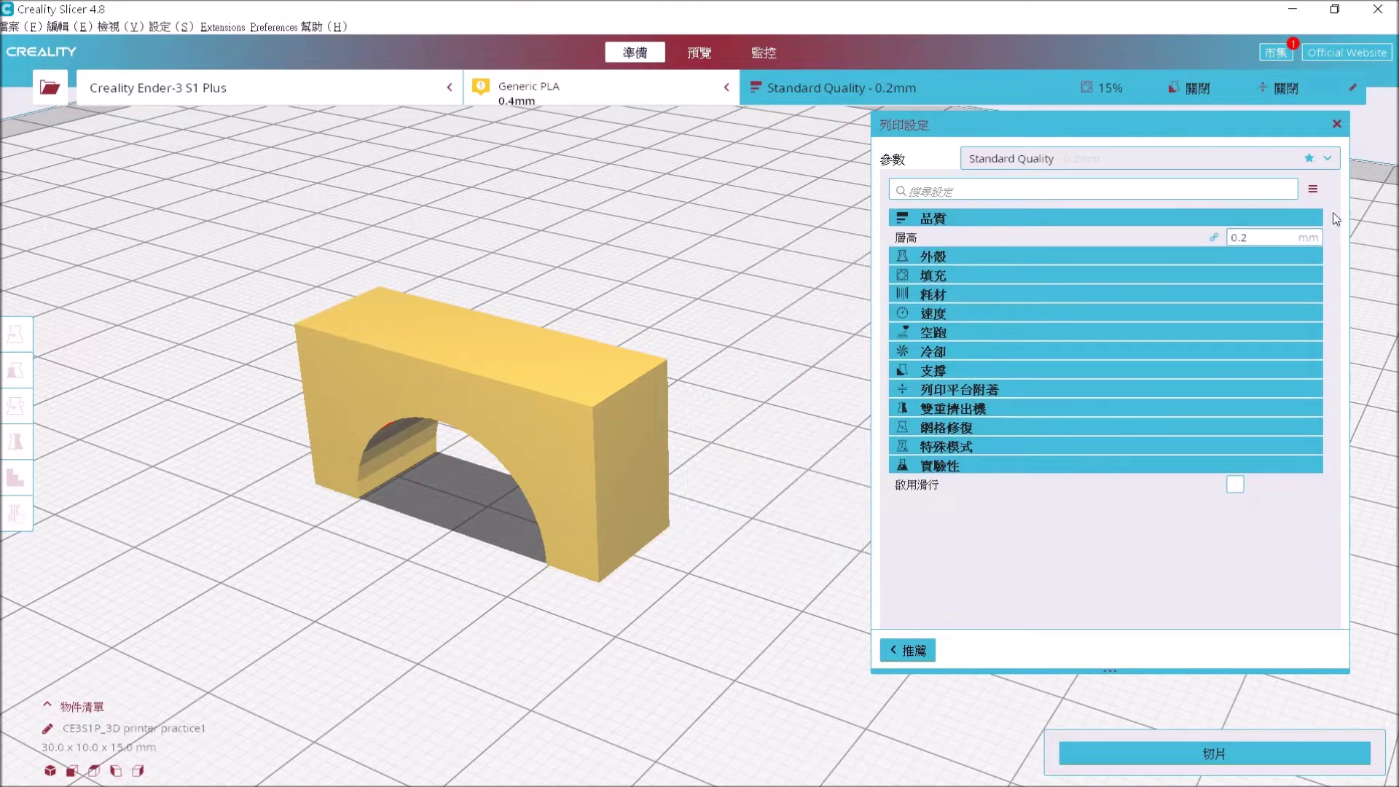
left_click(1290, 219)
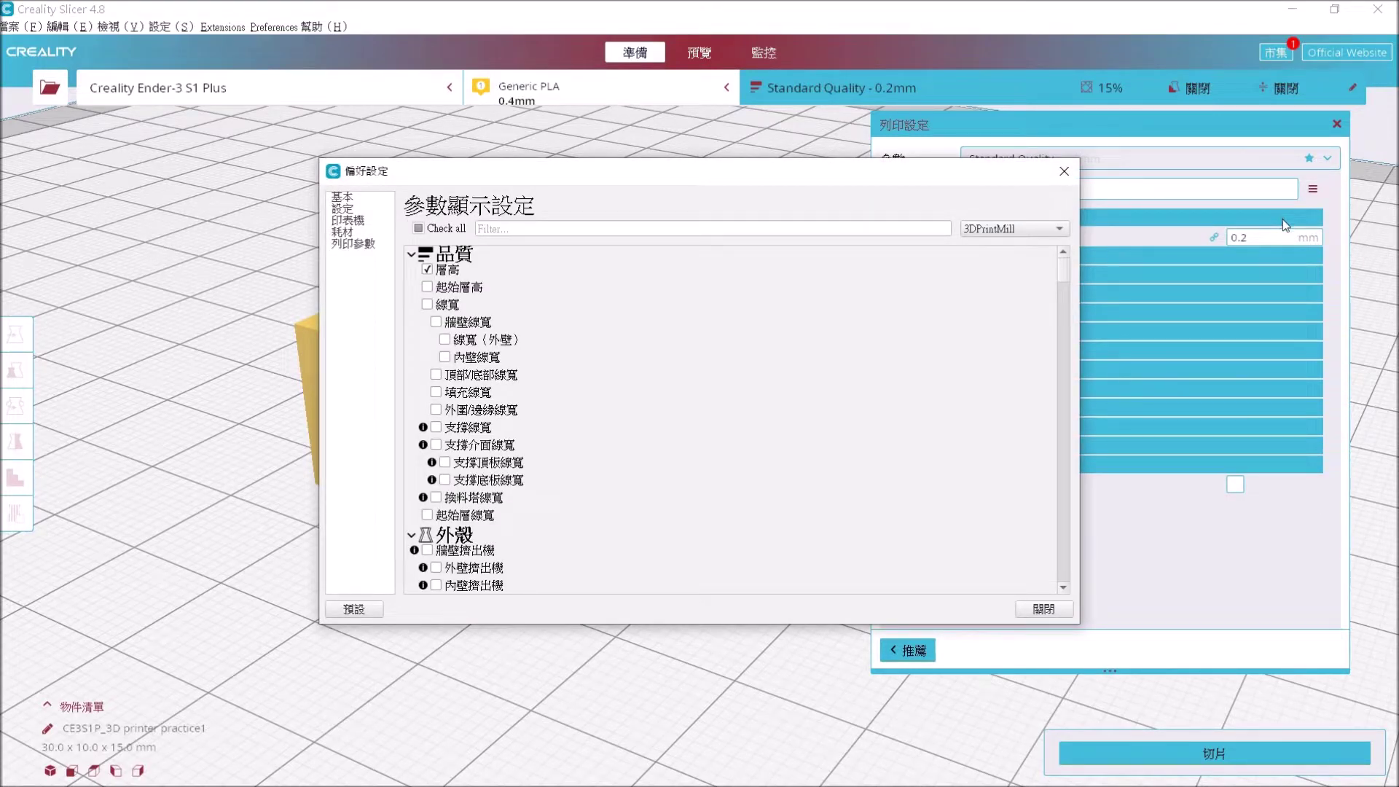
left_click(1071, 172)
mouse_move(1212, 247)
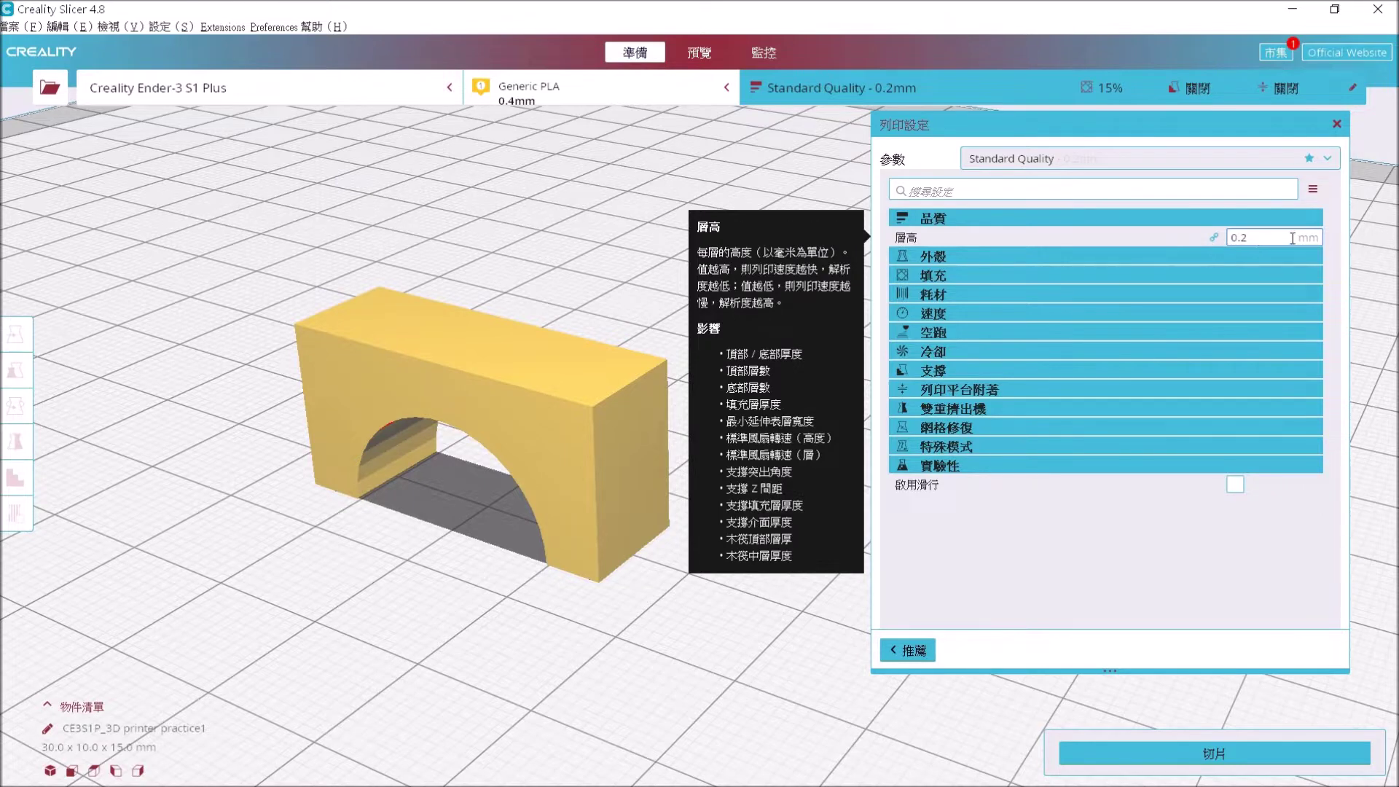
Expand the shell category and review its wall line count, top and bottom layer counts, and top/bottom pattern.
left_click(1135, 256)
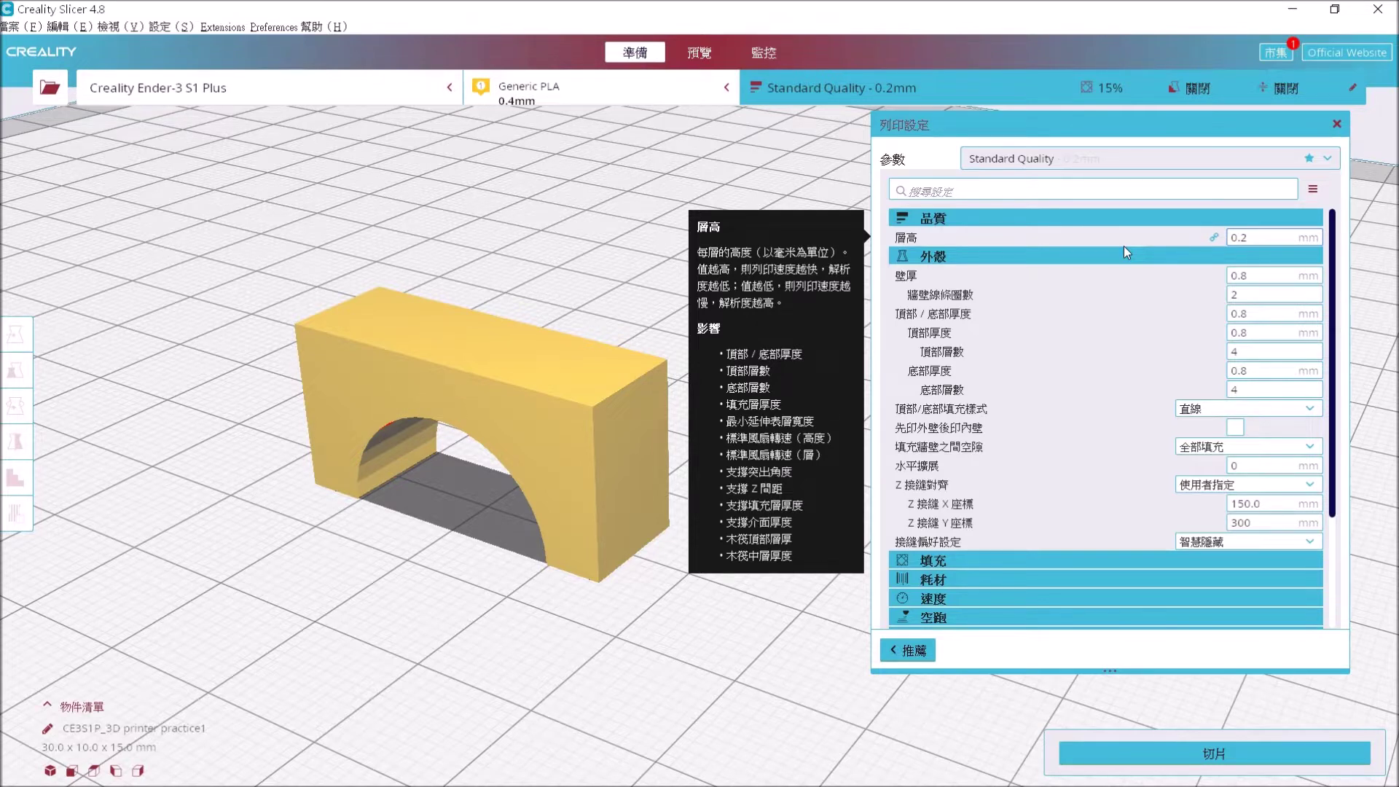
left_click(1251, 295)
left_click_drag(1251, 295, 1224, 294)
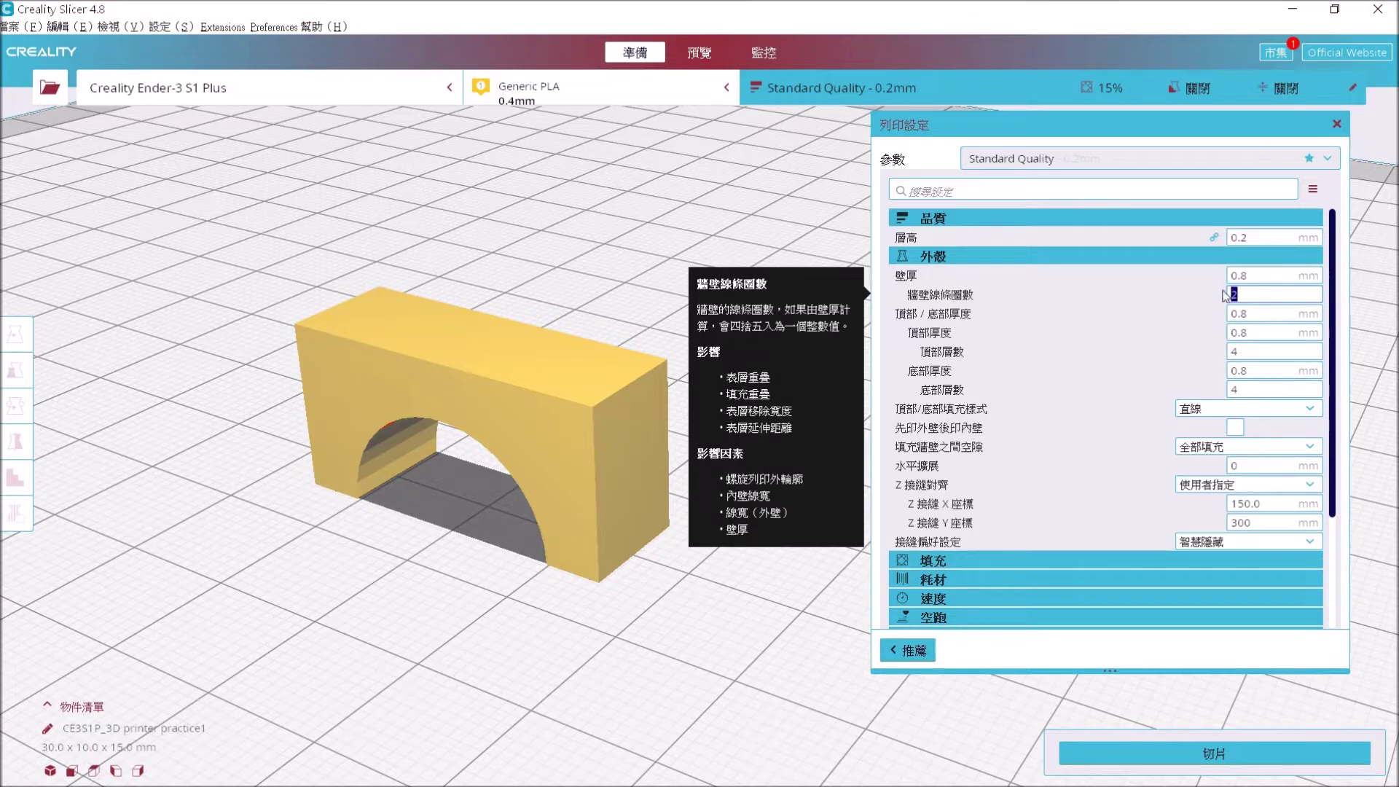
left_click(1256, 352)
left_click_drag(1257, 352, 1200, 355)
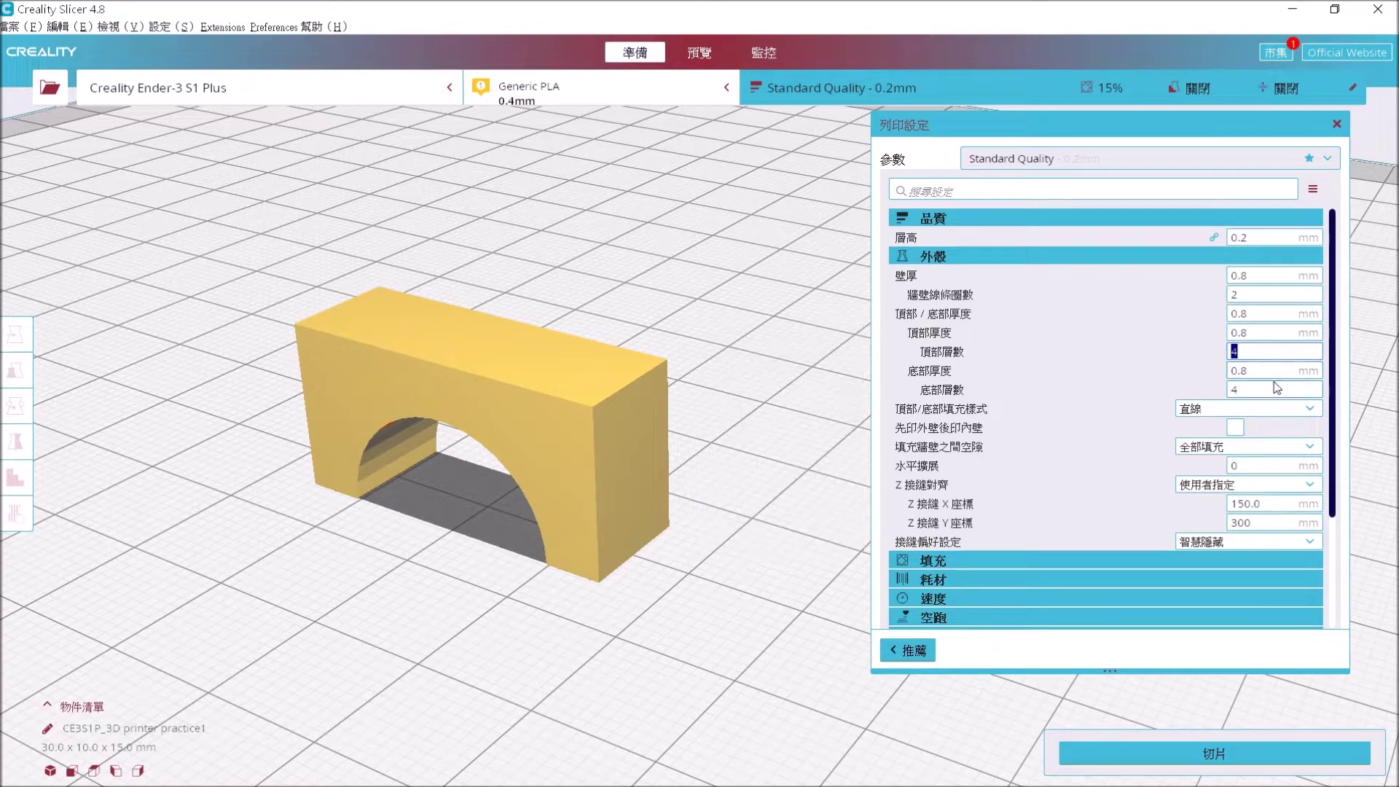
left_click(1260, 405)
left_click_drag(1254, 389, 1212, 386)
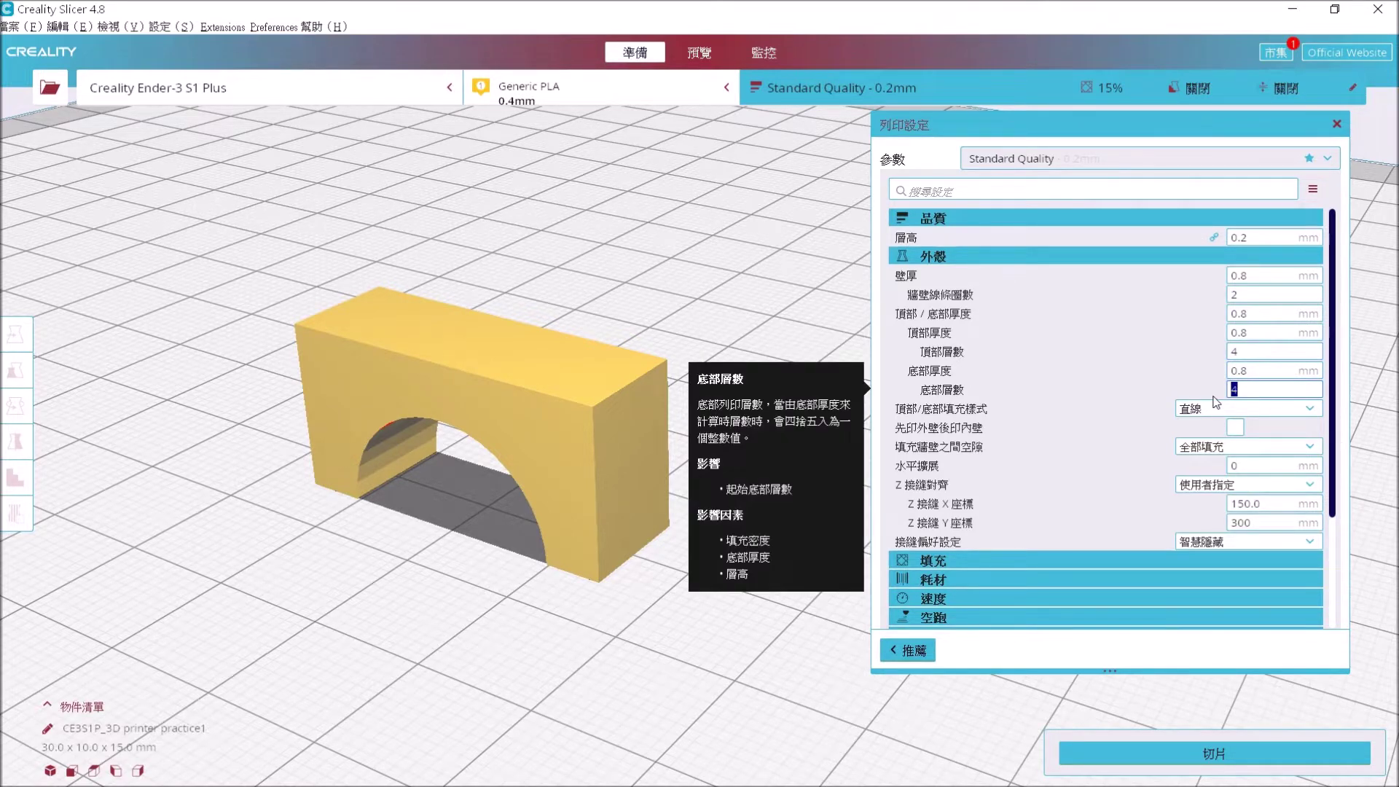
scroll(958, 470, "down", 1)
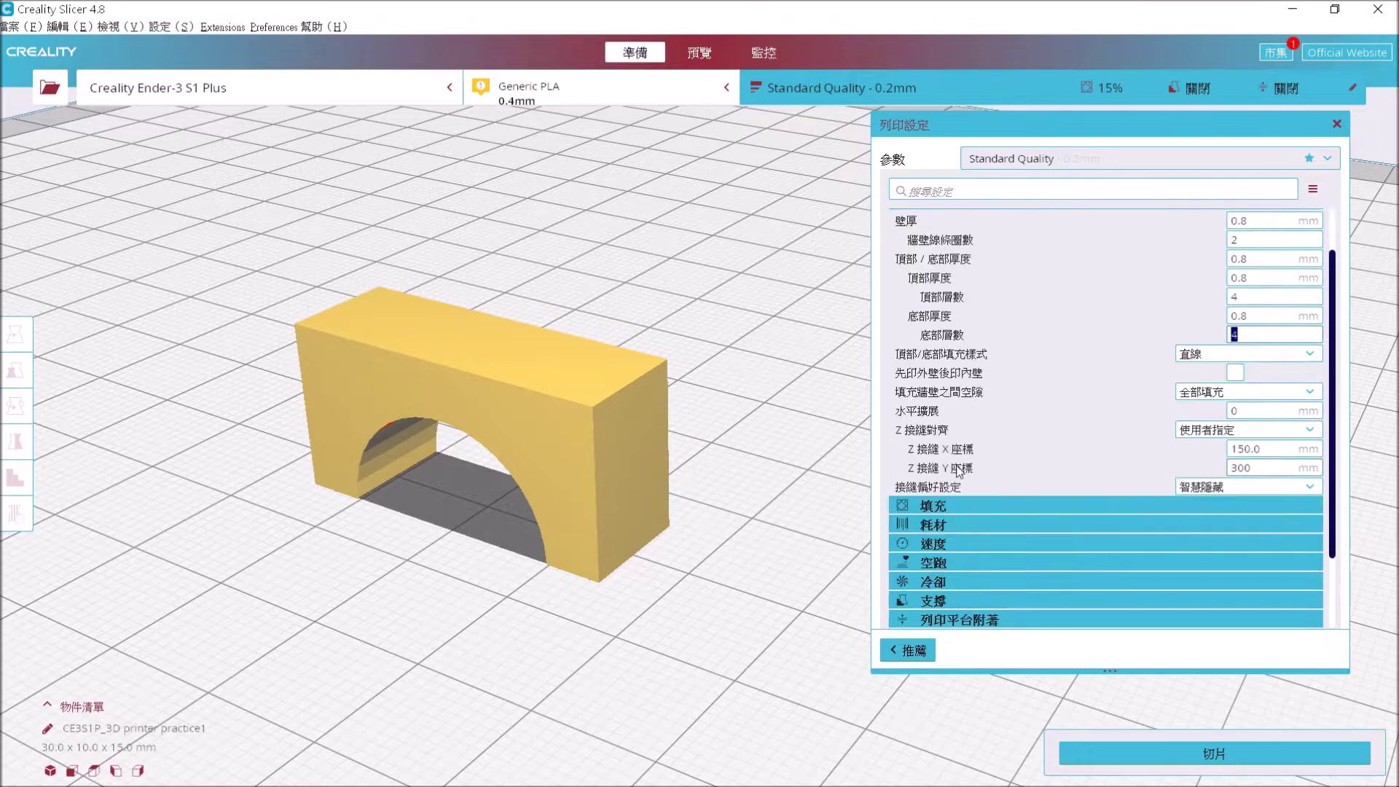
mouse_move(969, 413)
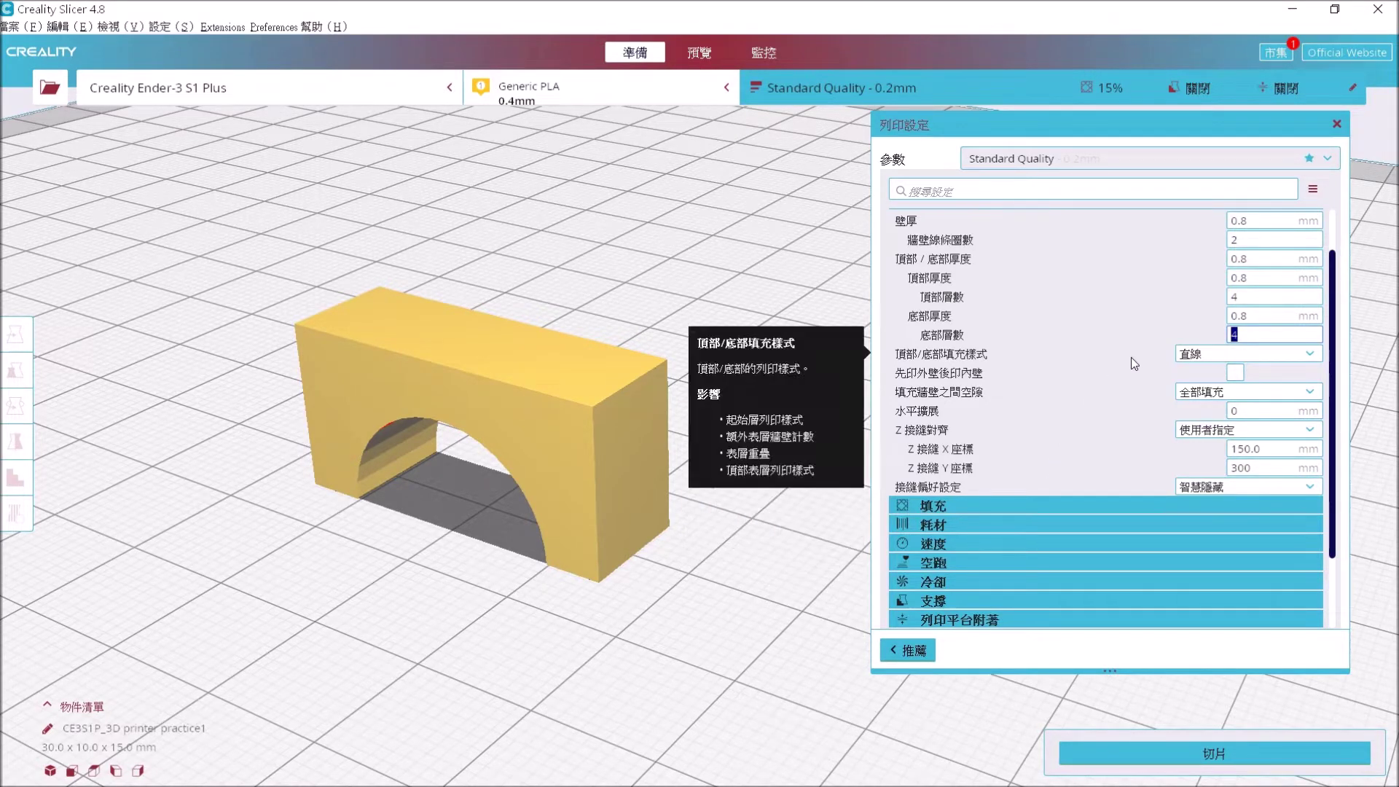
Collapse the shell category and expand the infill and speed categories to review their settings.
scroll(1130, 357, "up", 2)
left_click(1037, 254)
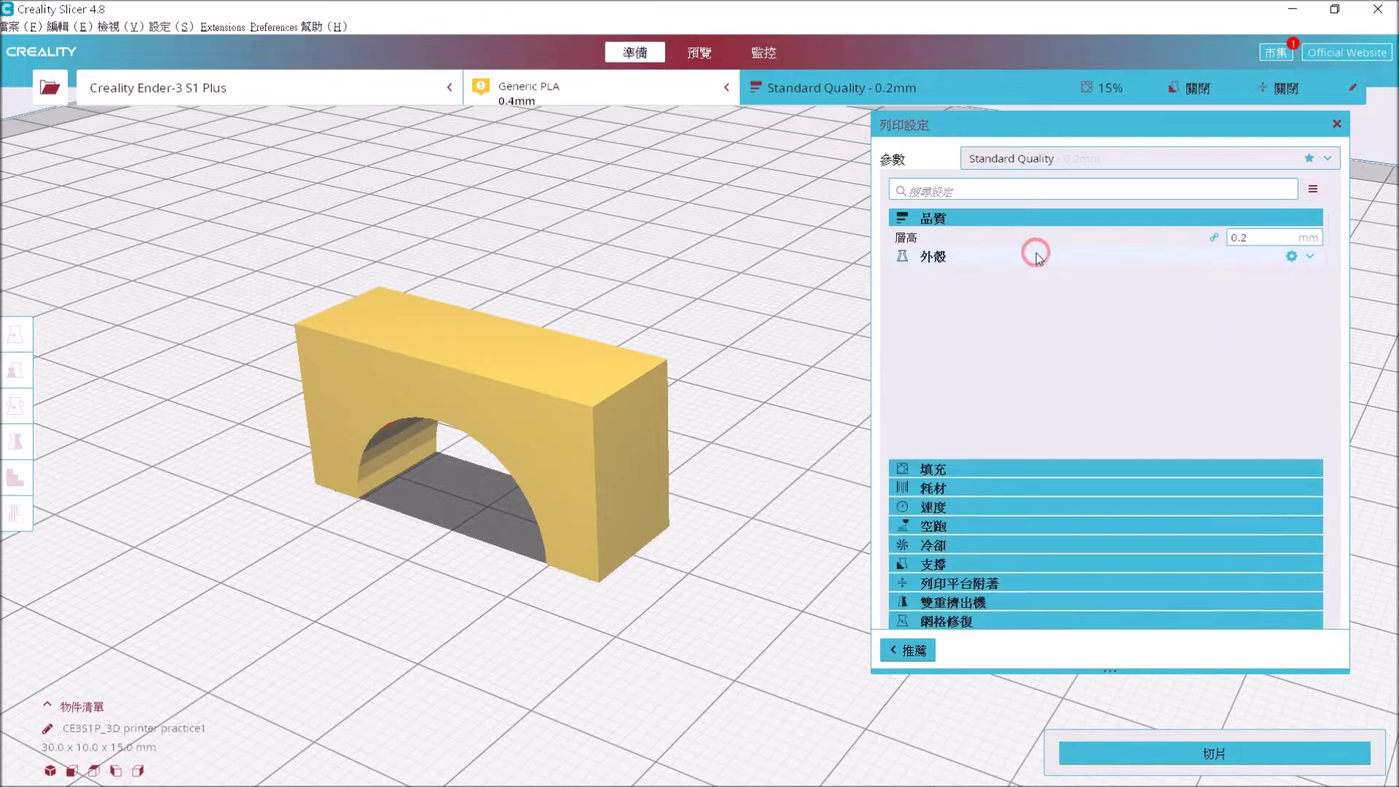
left_click(1054, 277)
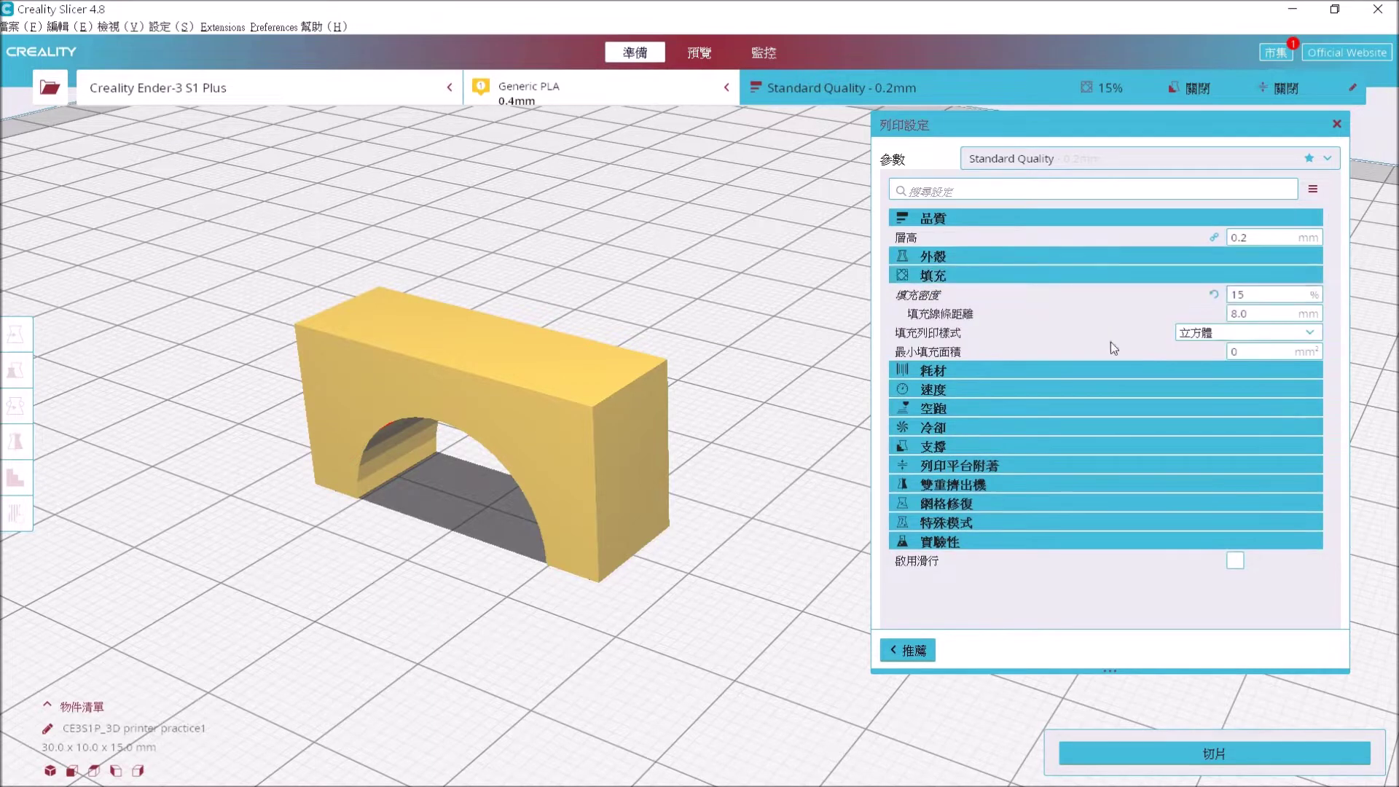
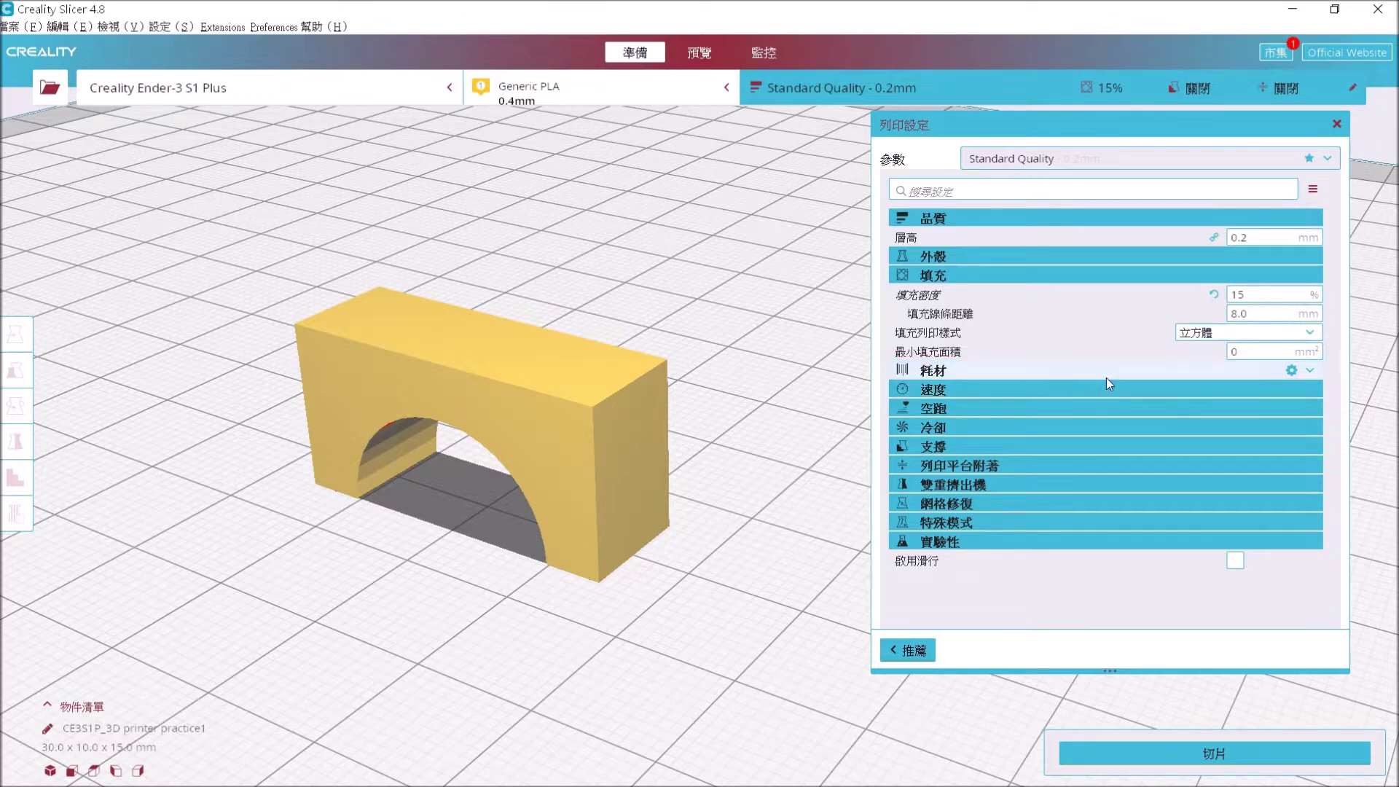
left_click(1109, 395)
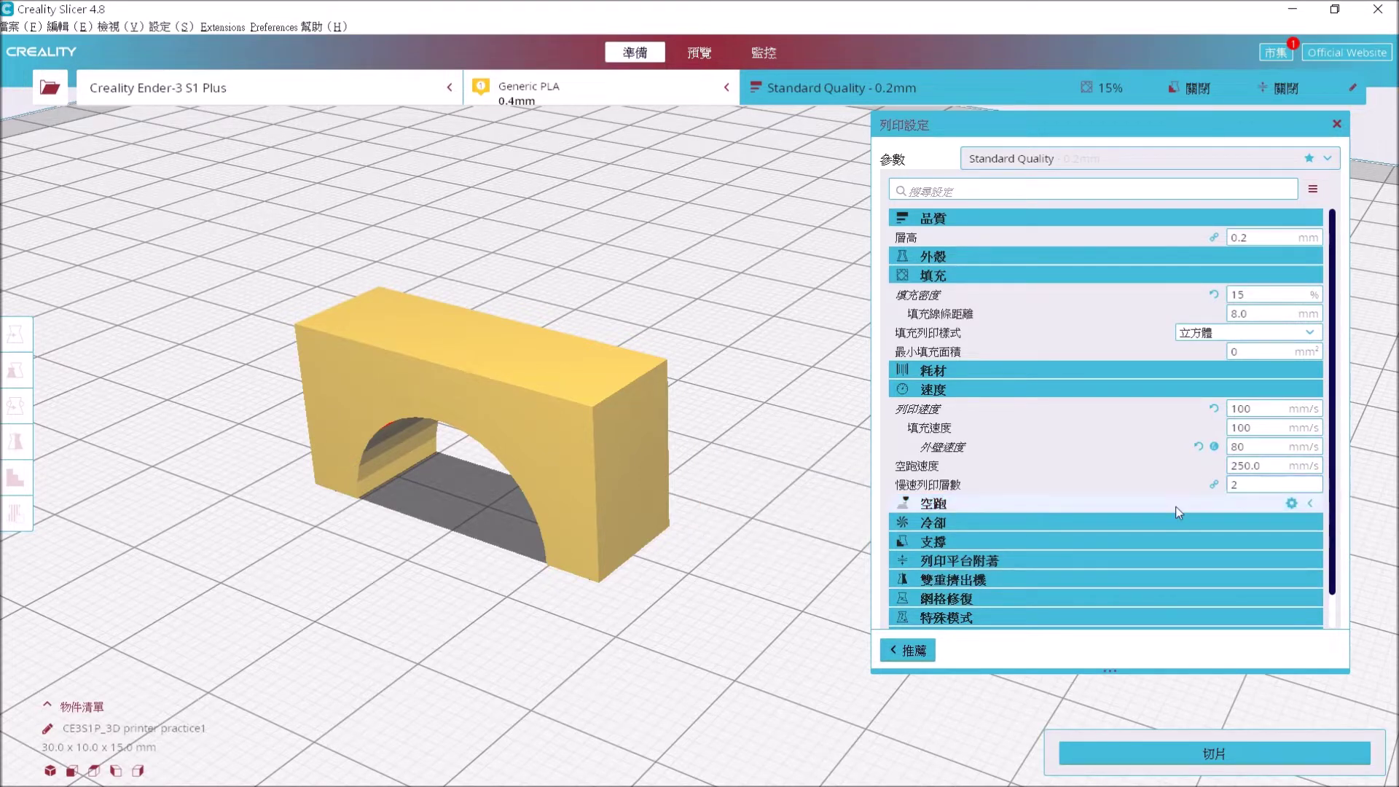
Expand the travel, cooling and support categories and review their settings.
left_click(1174, 509)
scroll(1175, 508, "down", 1)
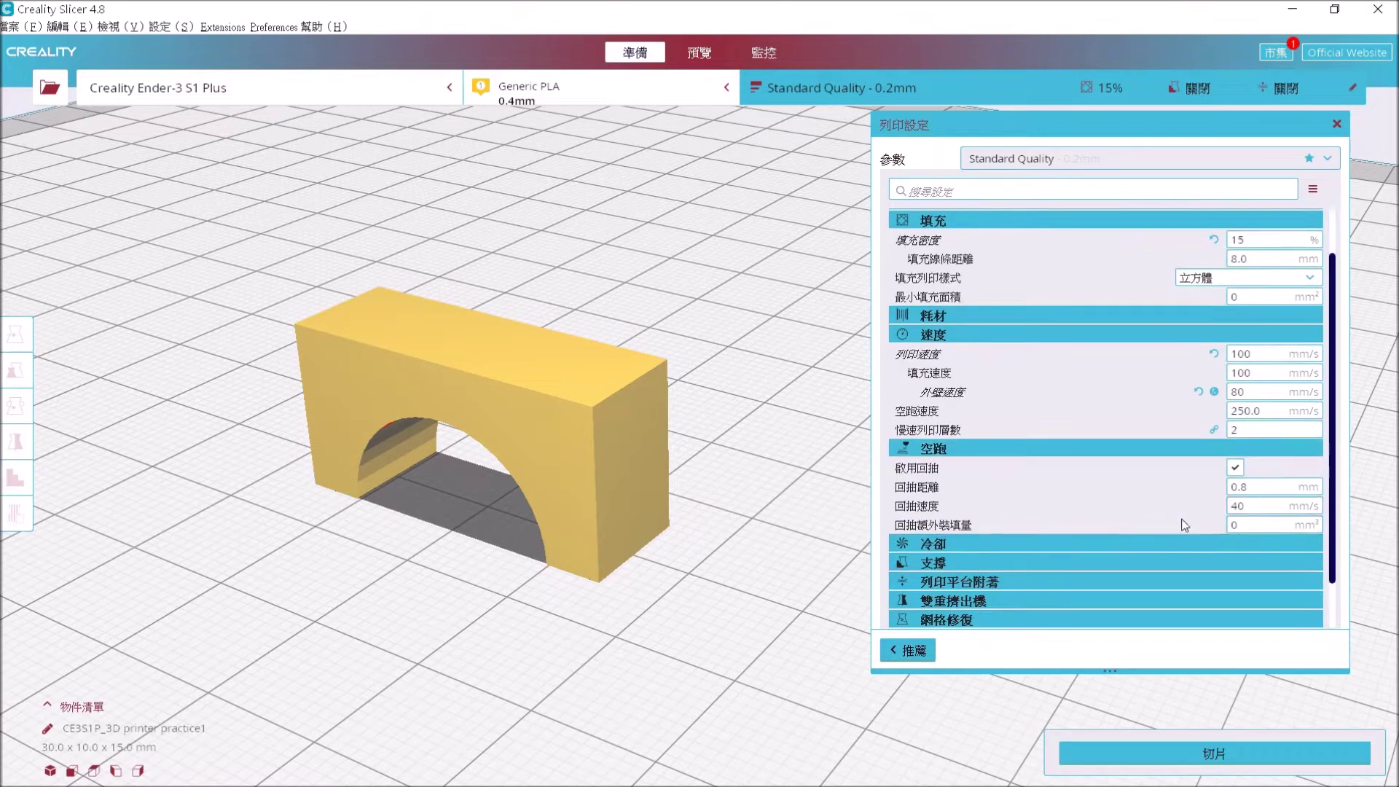
left_click(1173, 542)
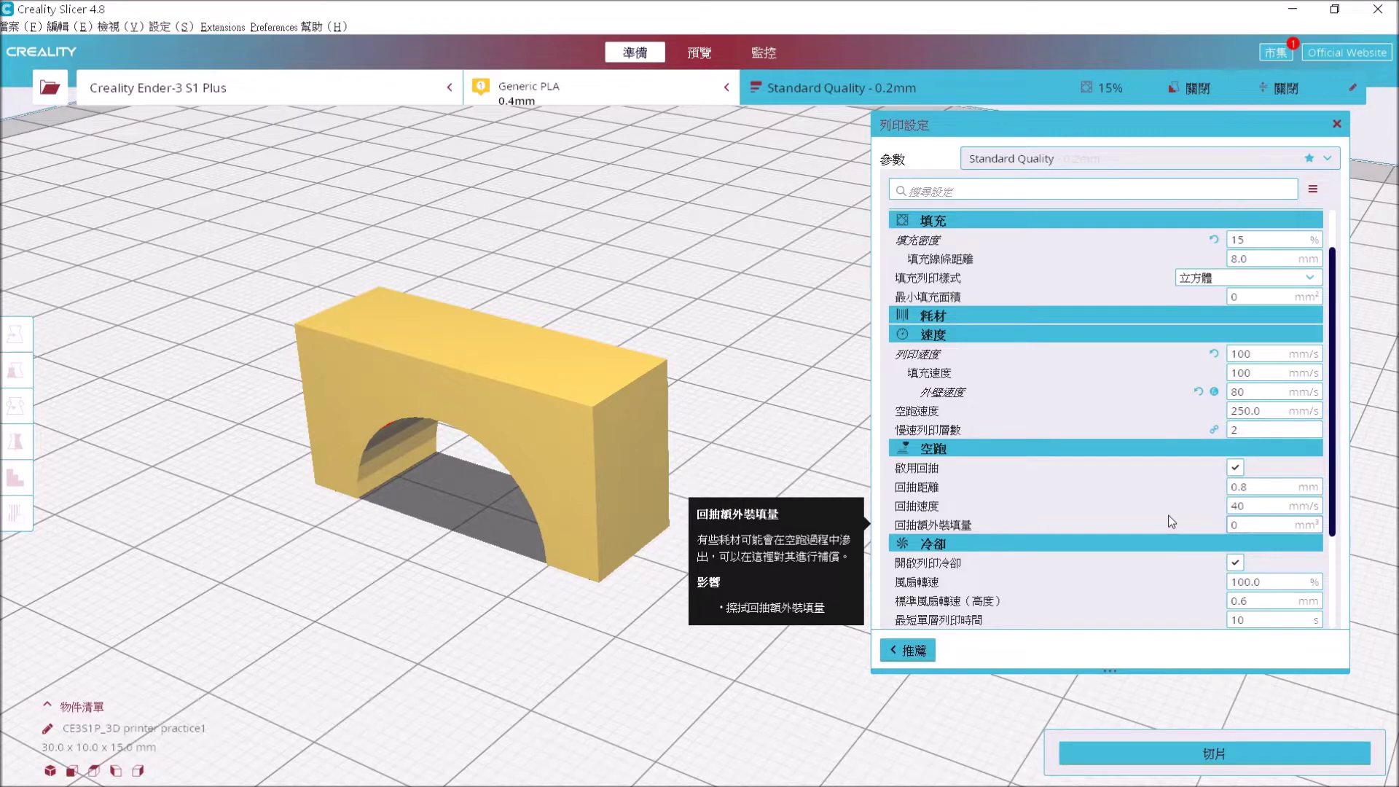
scroll(1171, 510, "down", 3)
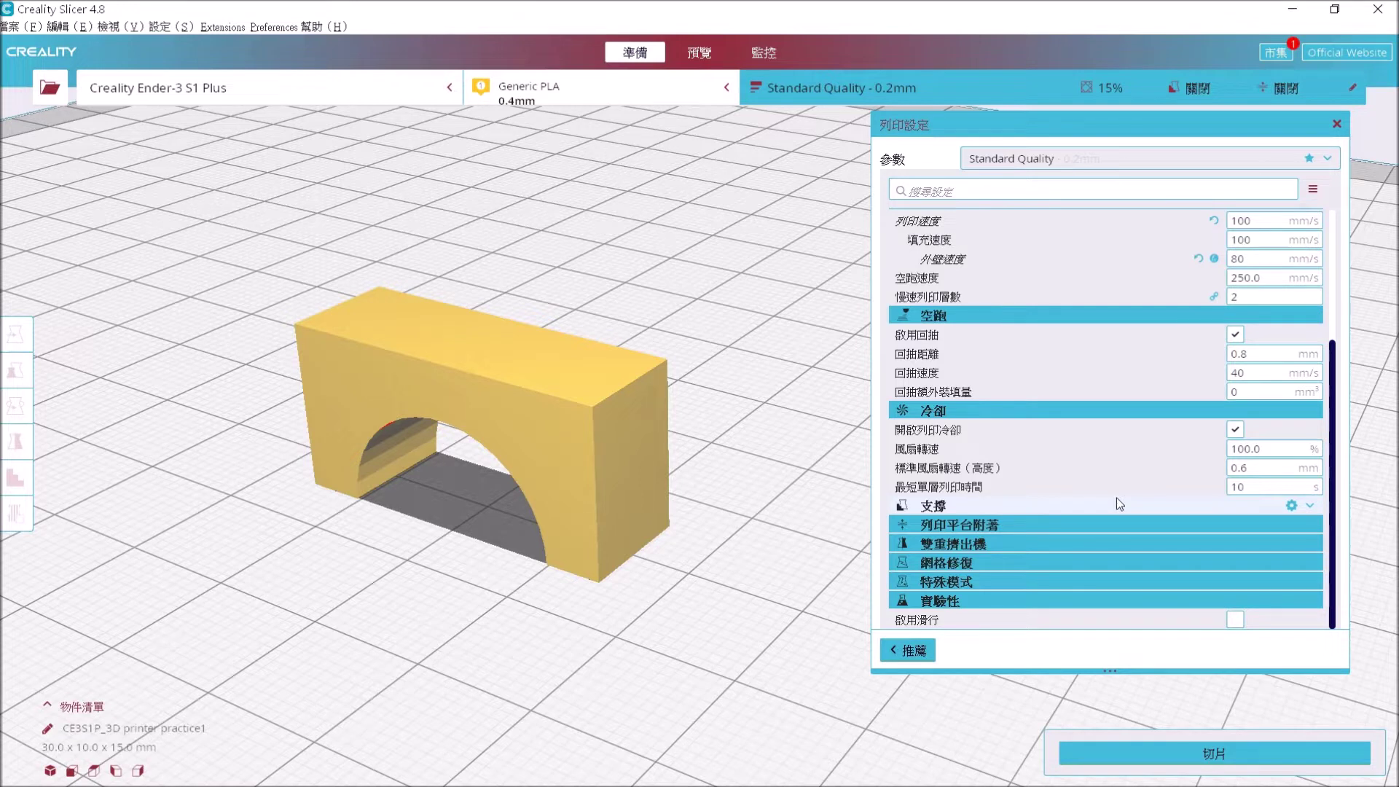
left_click(1116, 503)
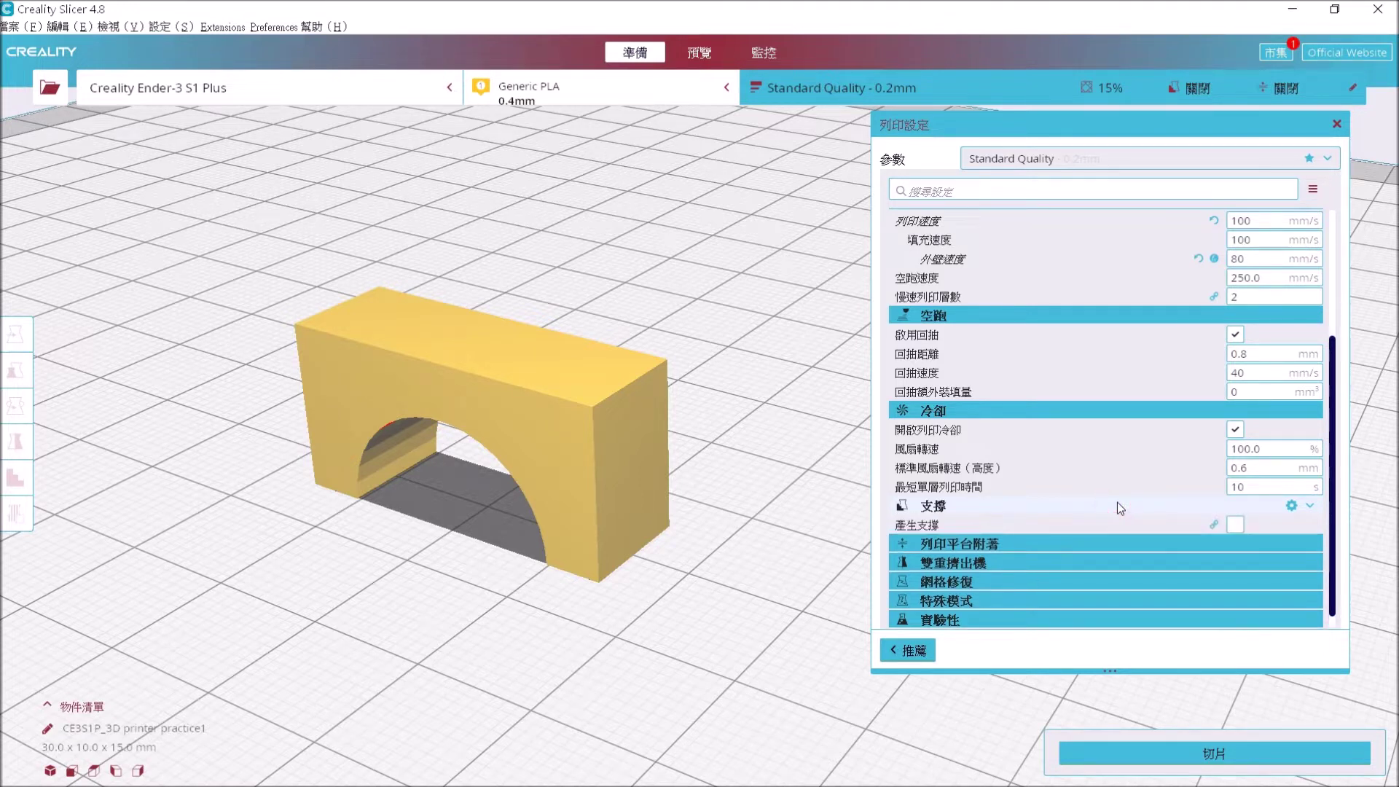
Collapse the travel, speed and infill categories in the print settings.
left_click(1094, 314)
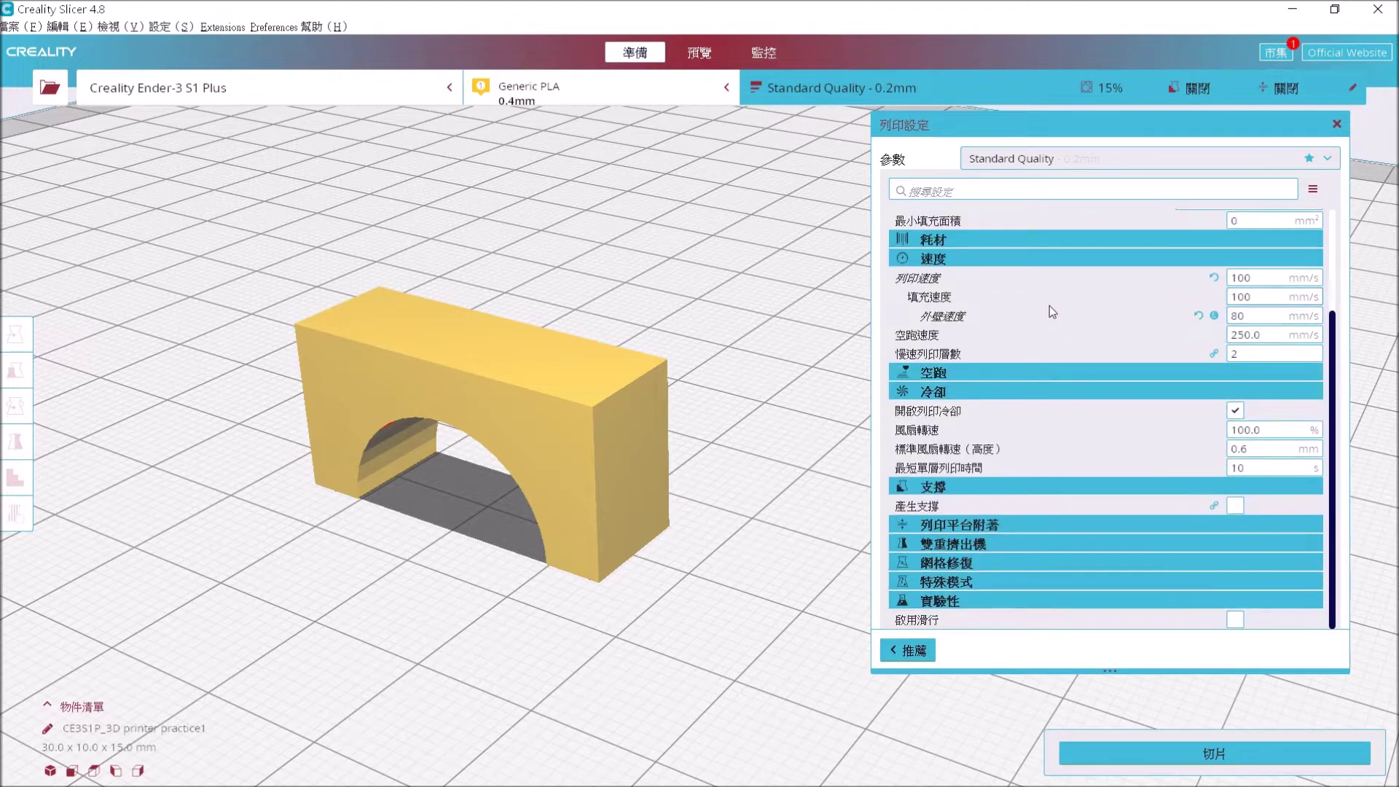
left_click(1047, 256)
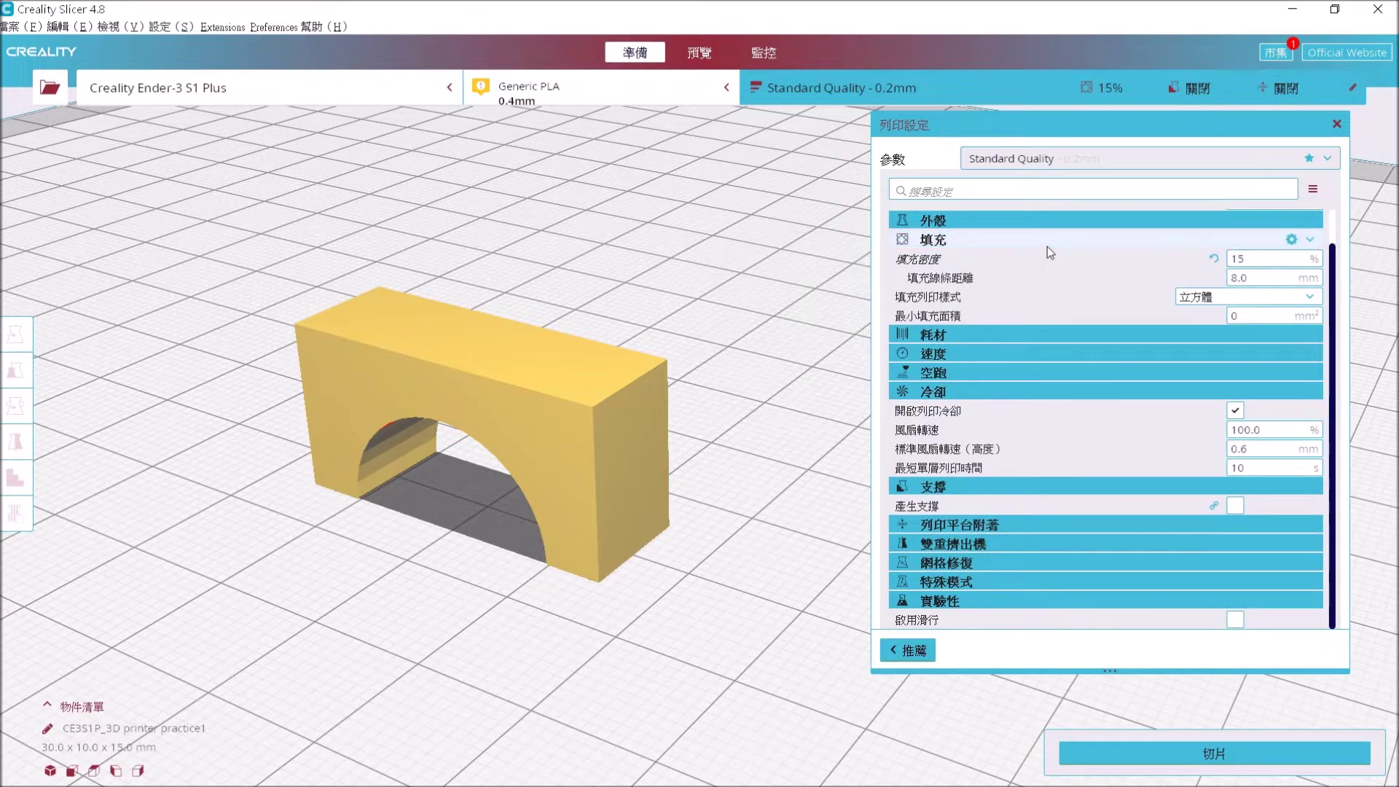
left_click(1047, 239)
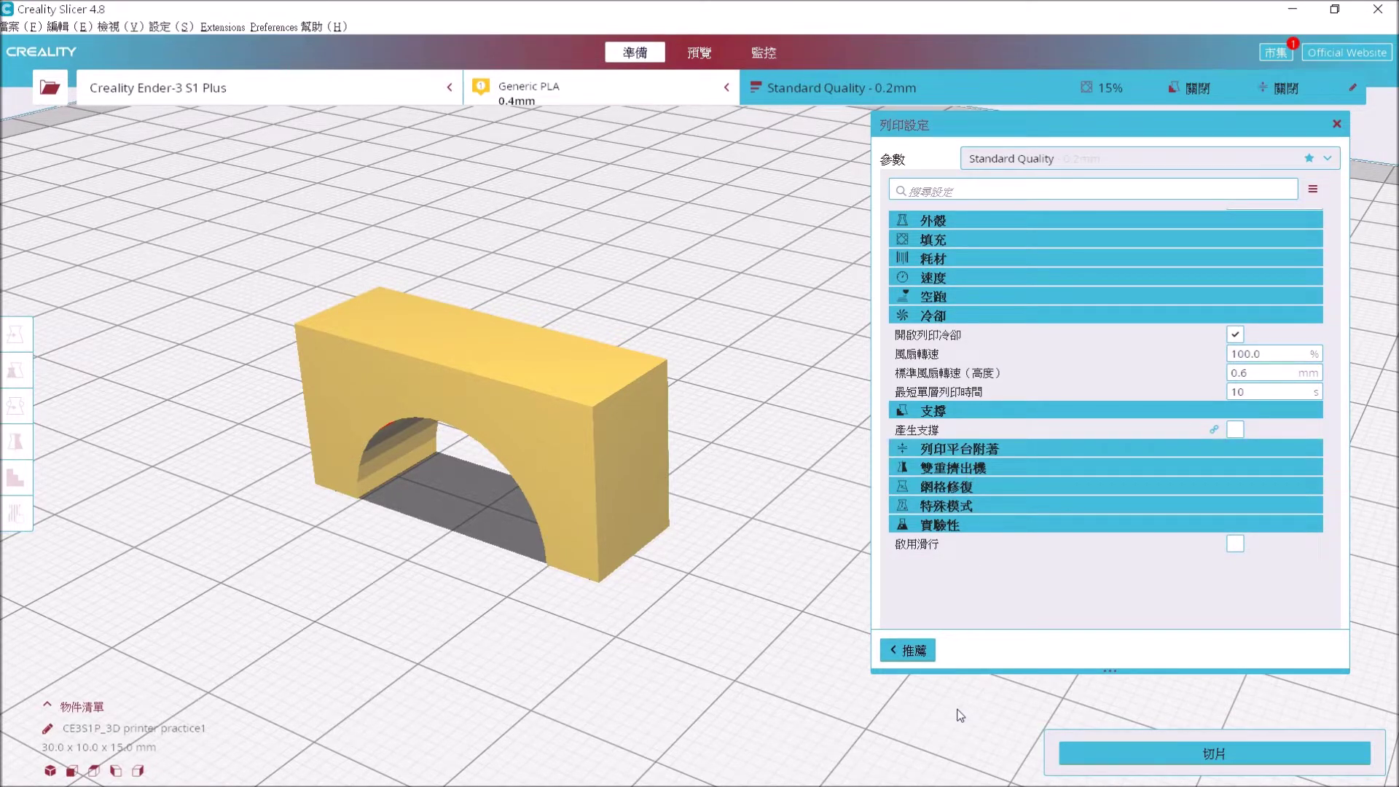
Slice the arch block without supports and examine its layer preview at layer 17, going up one layer at a time to layer 22.
left_click(1111, 759)
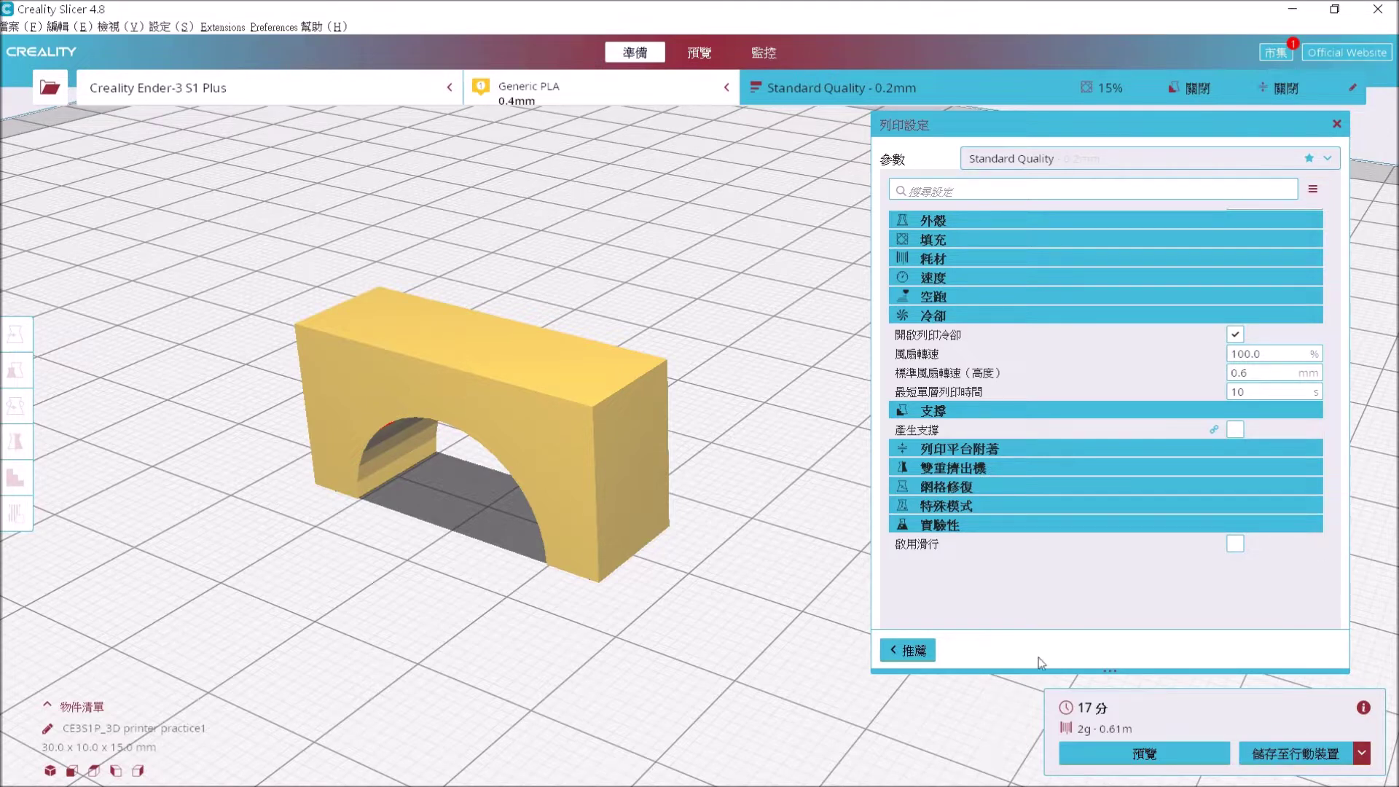
left_click(1159, 755)
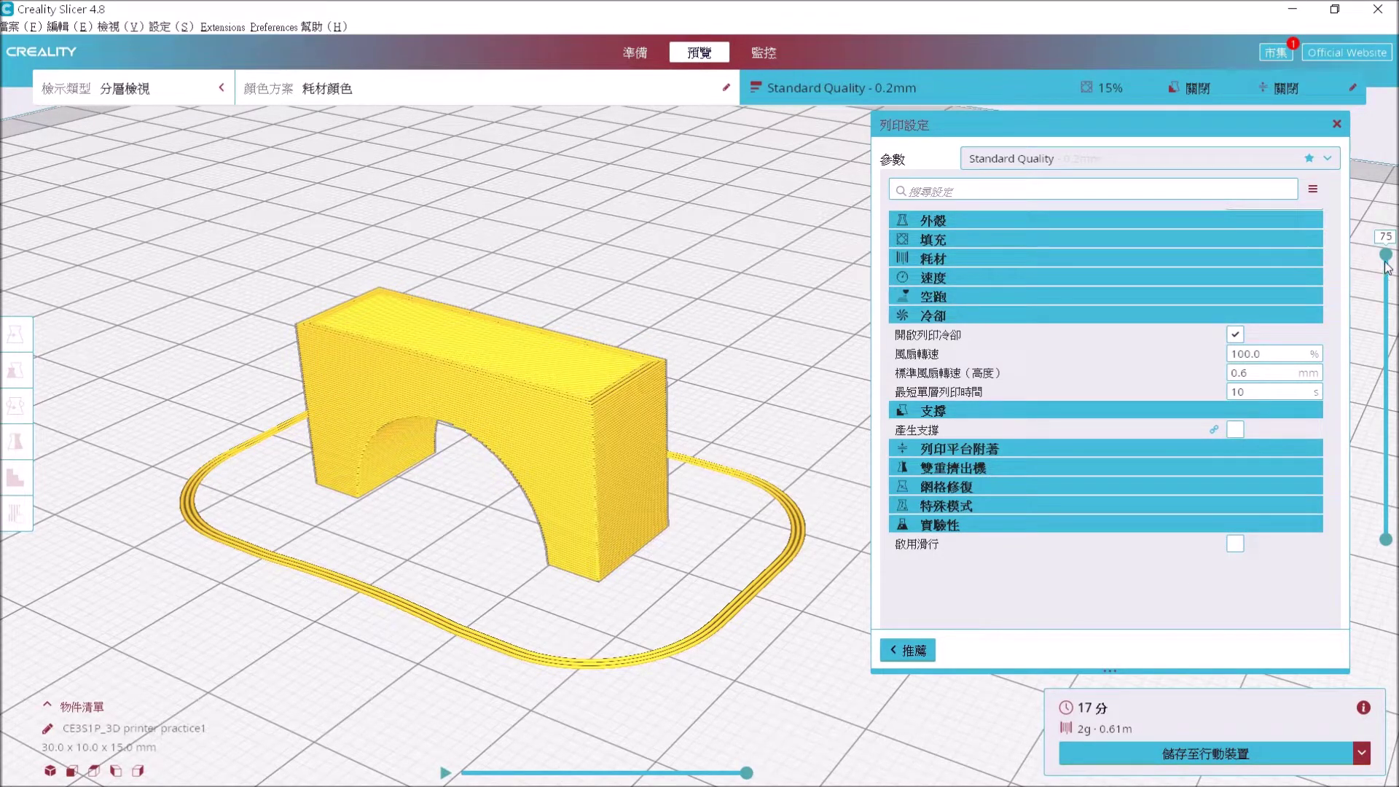
left_click_drag(1386, 254, 1314, 480)
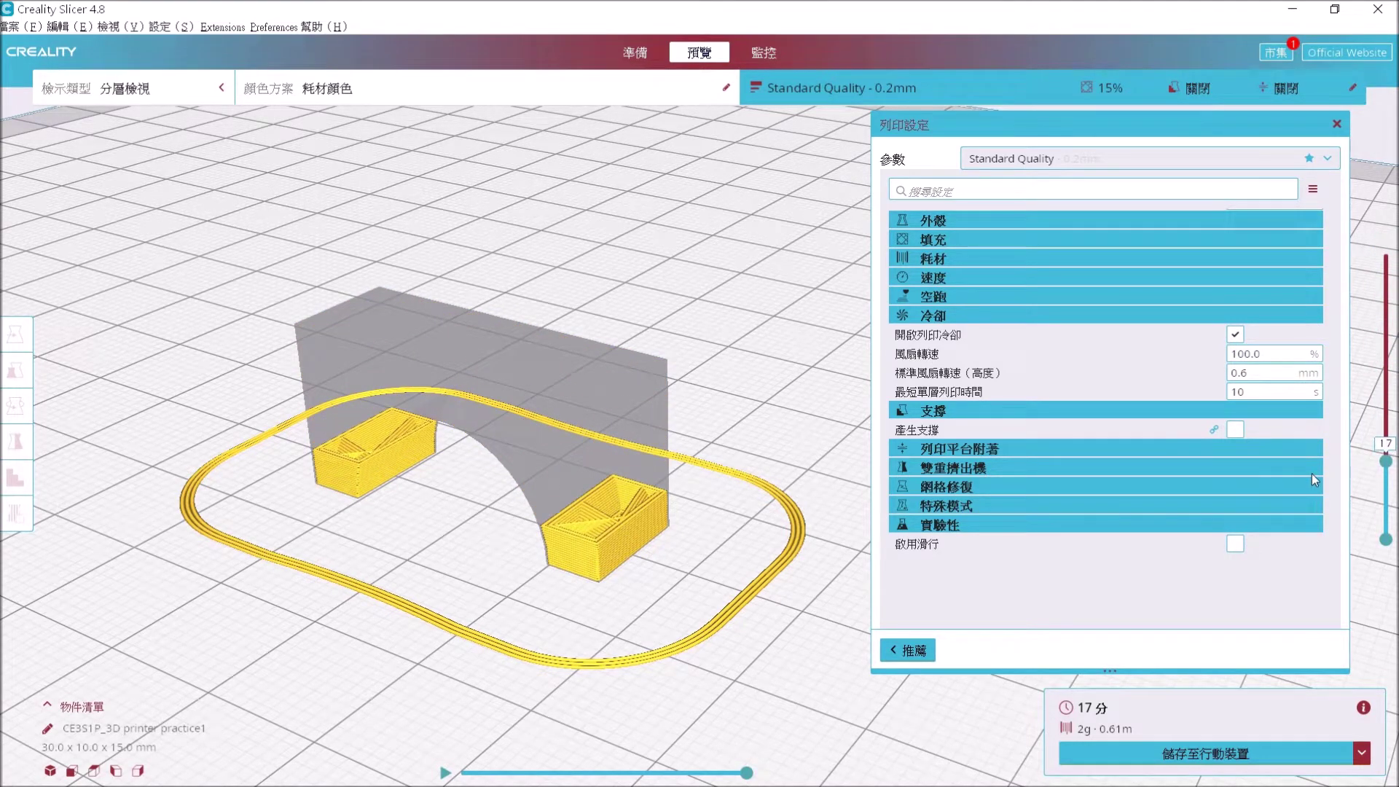
key("Up")
key("Up")
key("Up")
key("Up")
key("Up")
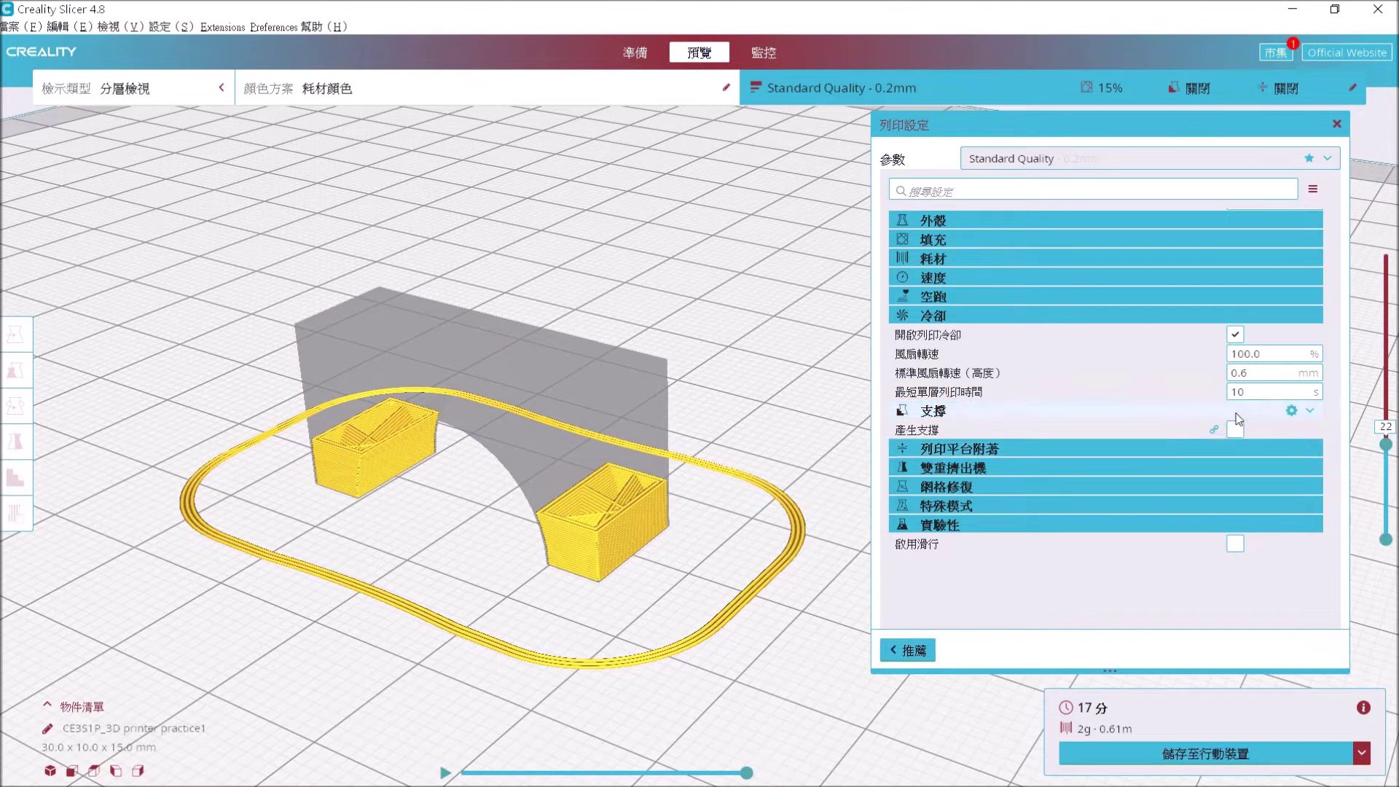
Enable support generation, reslice the arch block and examine the support under the arch up to layer 53.
left_click(1235, 428)
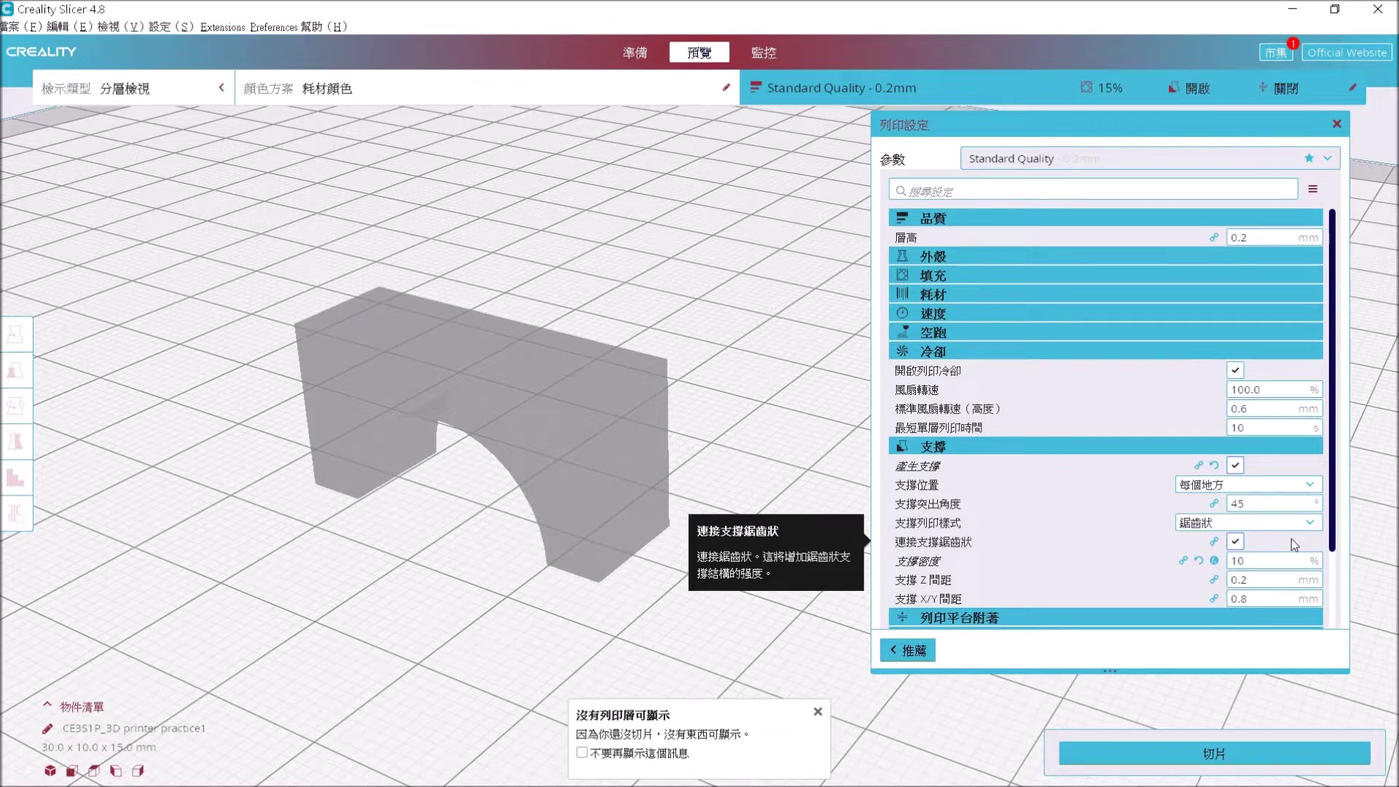
left_click(1282, 754)
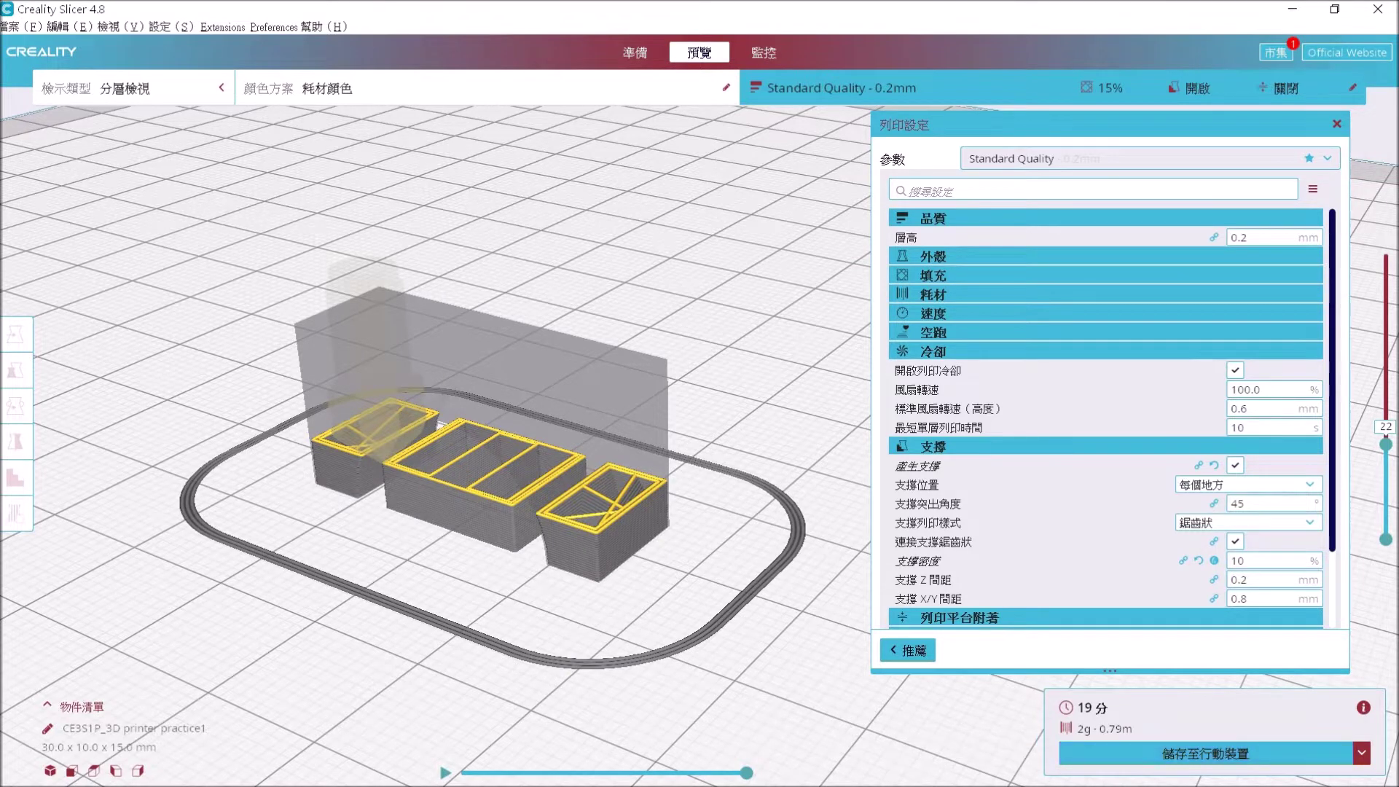
left_click_drag(1385, 448, 1387, 321)
scroll(364, 483, "up", 6)
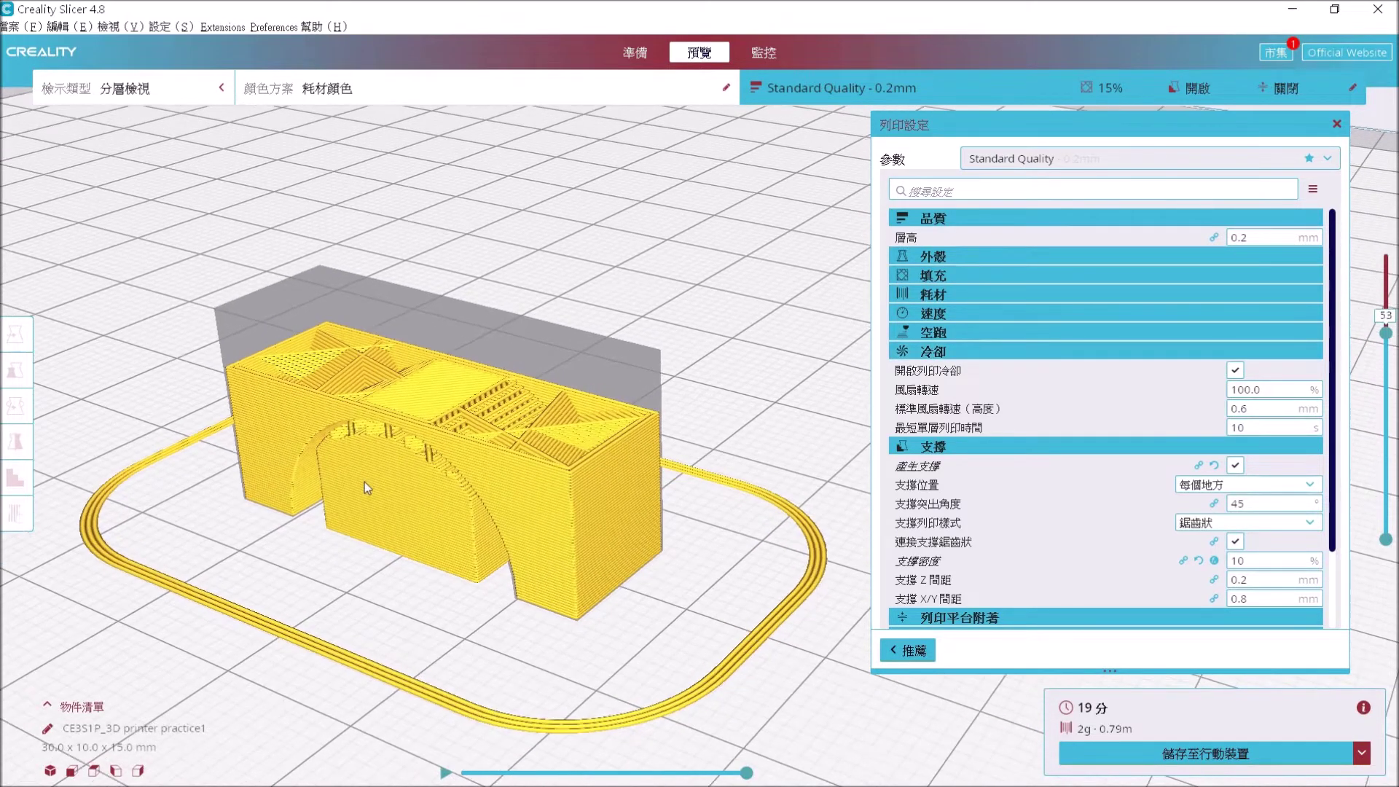
Shift the arch block to about X 6.06, Y -0.92 mm, reslice it and examine layer 40 alongside the support settings.
left_click_drag(394, 472, 481, 467)
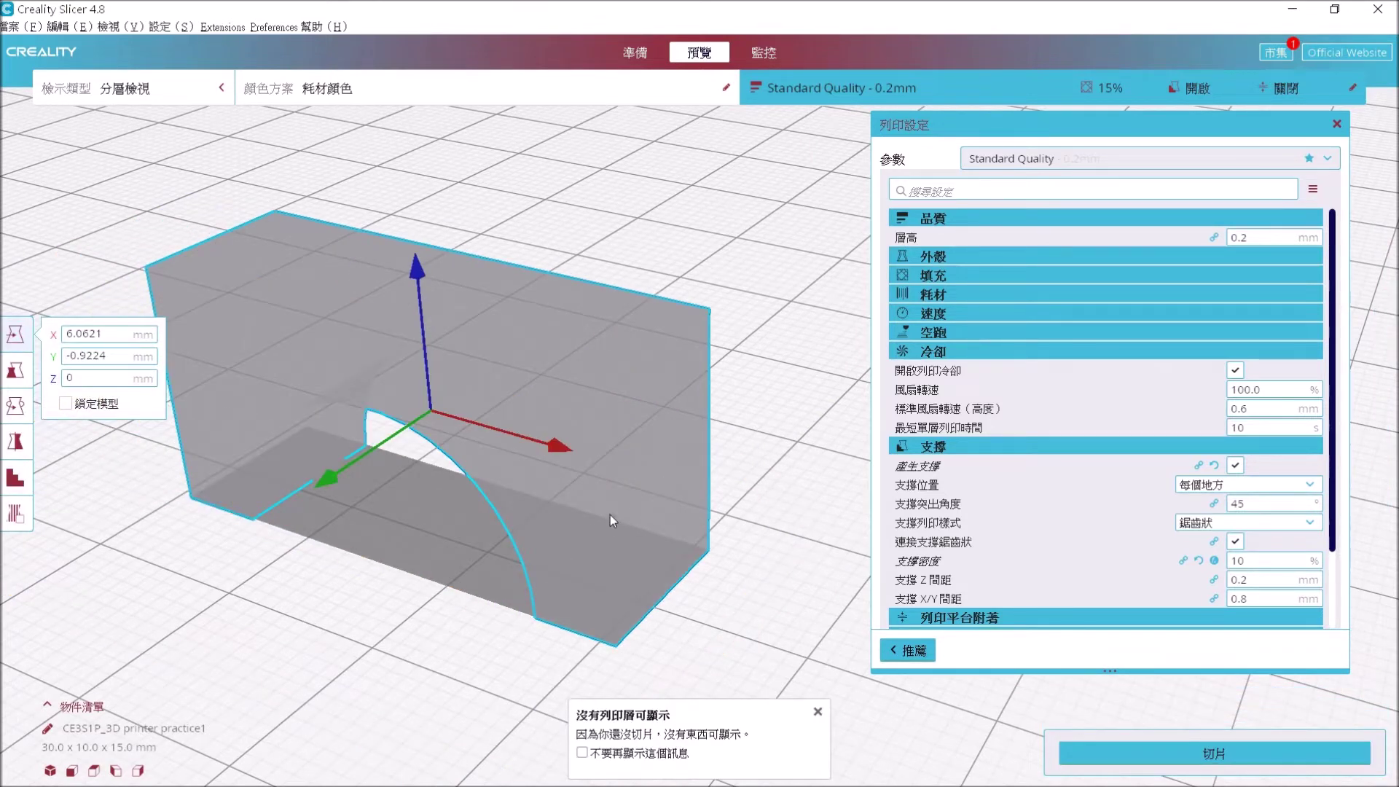
scroll(838, 486, "down", 2)
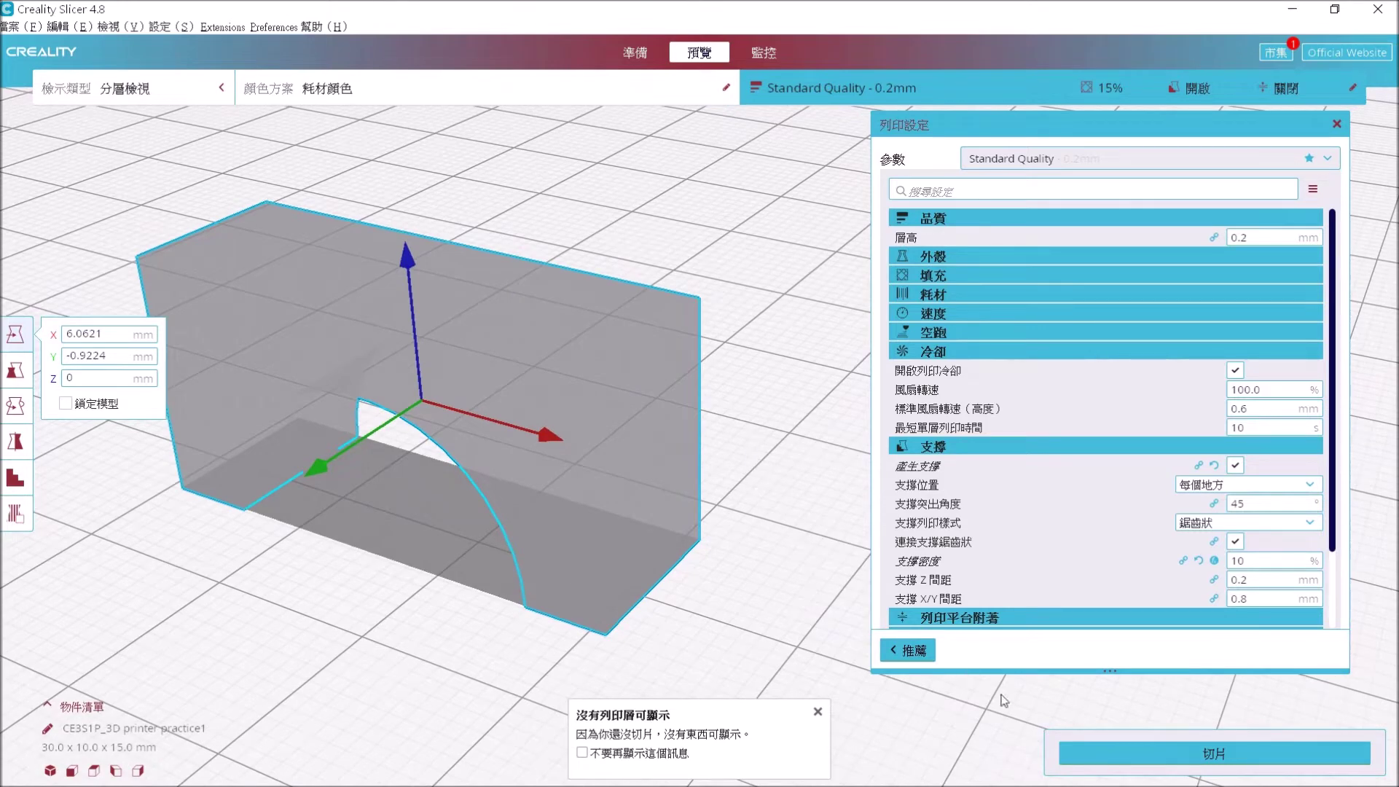
left_click(1172, 744)
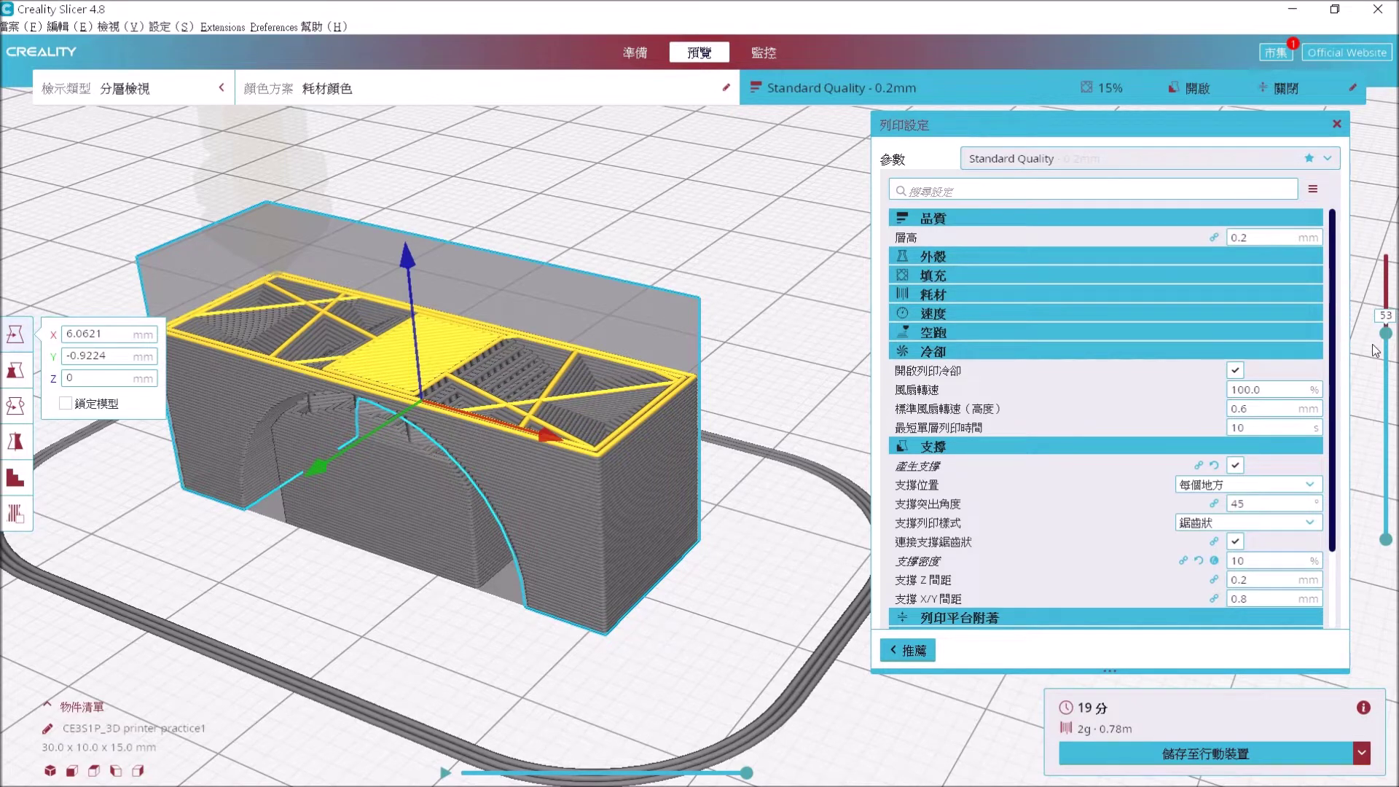
left_click_drag(1386, 333, 1372, 397)
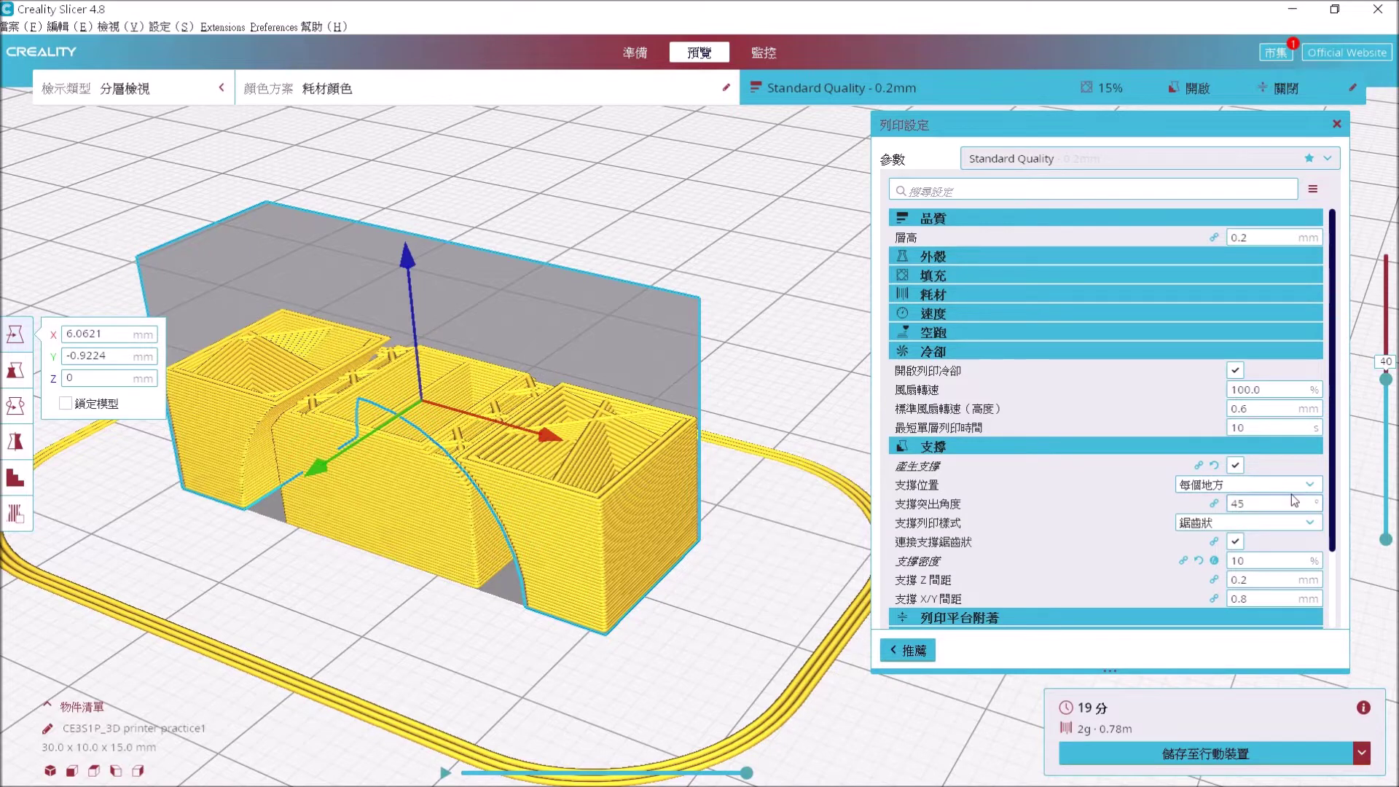
scroll(1265, 488, "down", 3)
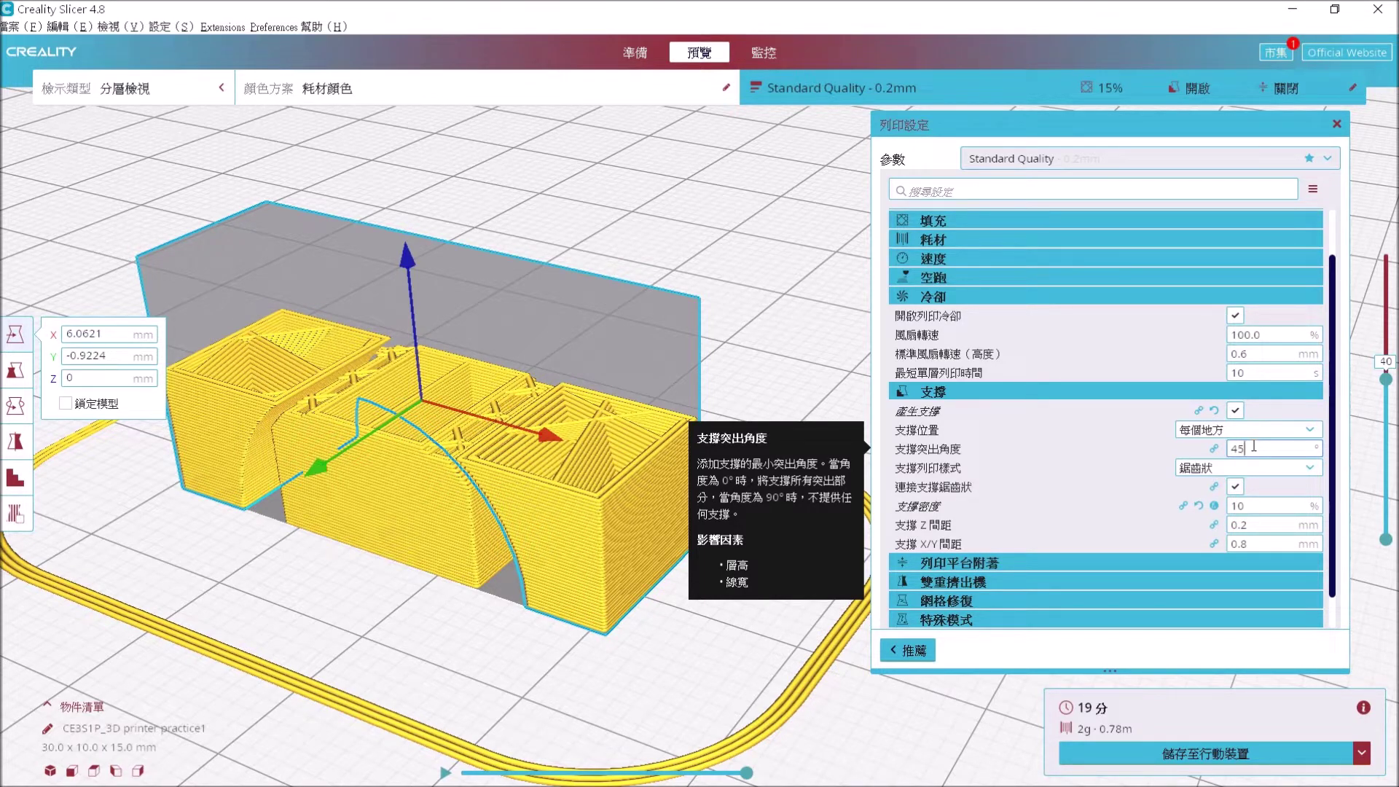
Switch to Chrome and search Google for 鷹架 in a new tab.
key("alt+Tab")
key("alt+Tab")
key("alt+Tab")
key("alt+Tab")
key("alt+Tab")
key("alt+Tab")
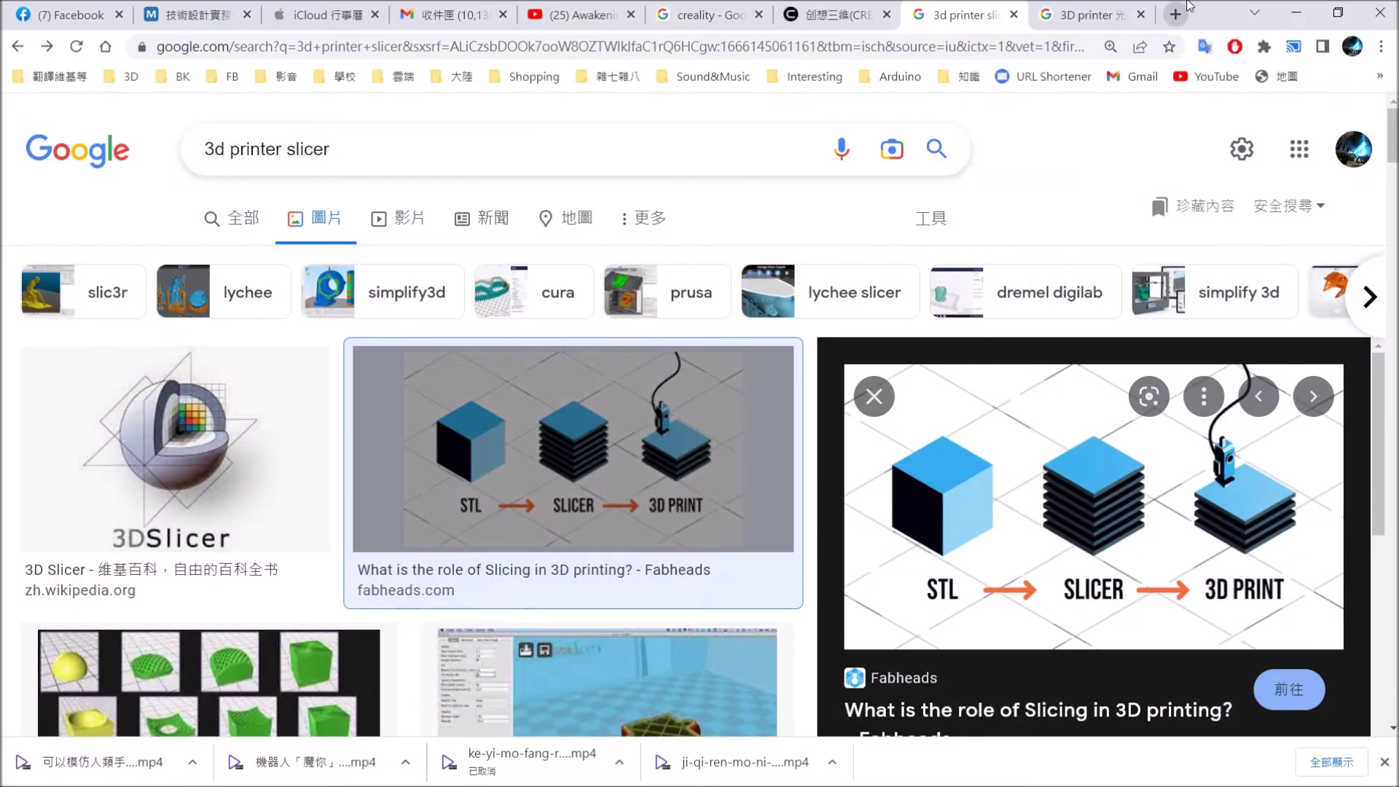
left_click(1175, 14)
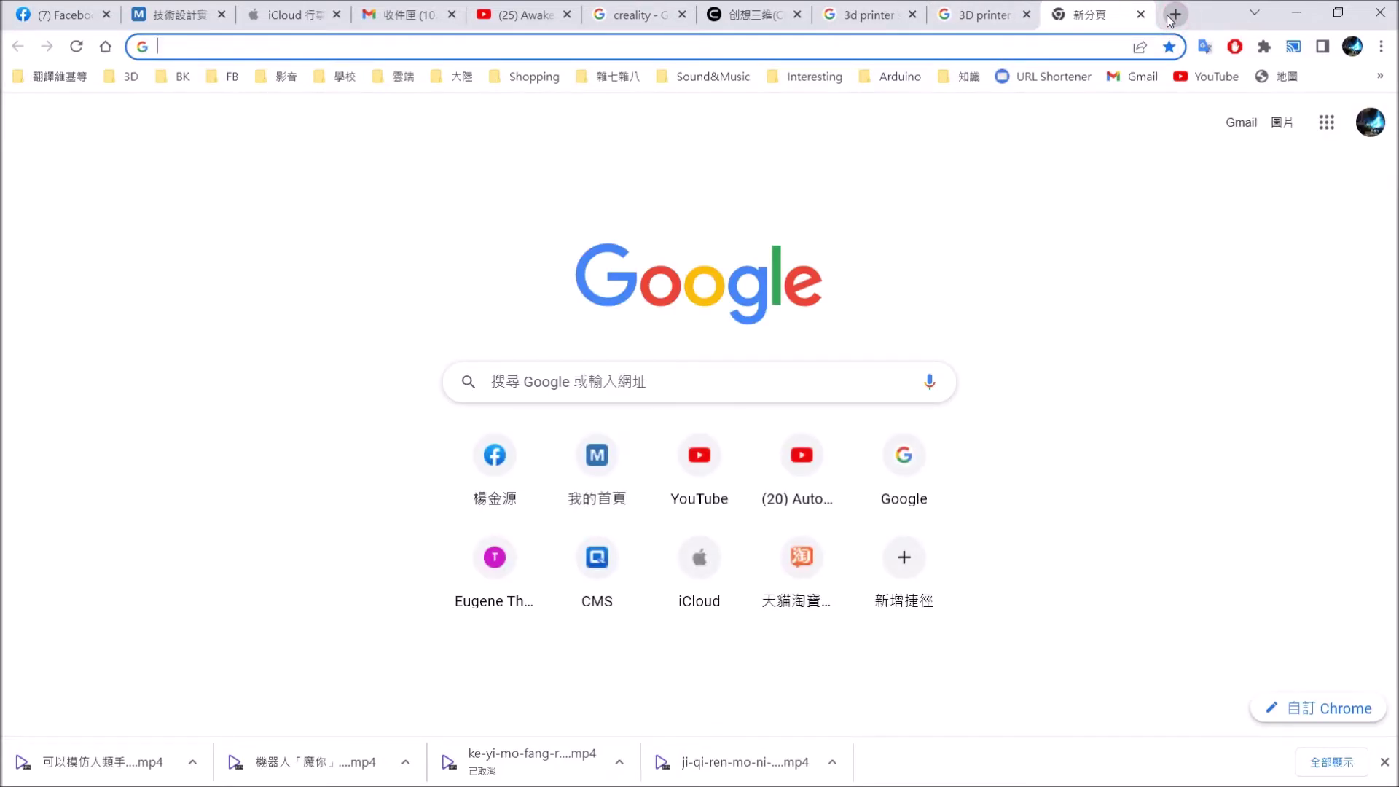
type("e")
key("BackSpace")
type("ㄧ鷹架")
key("Return")
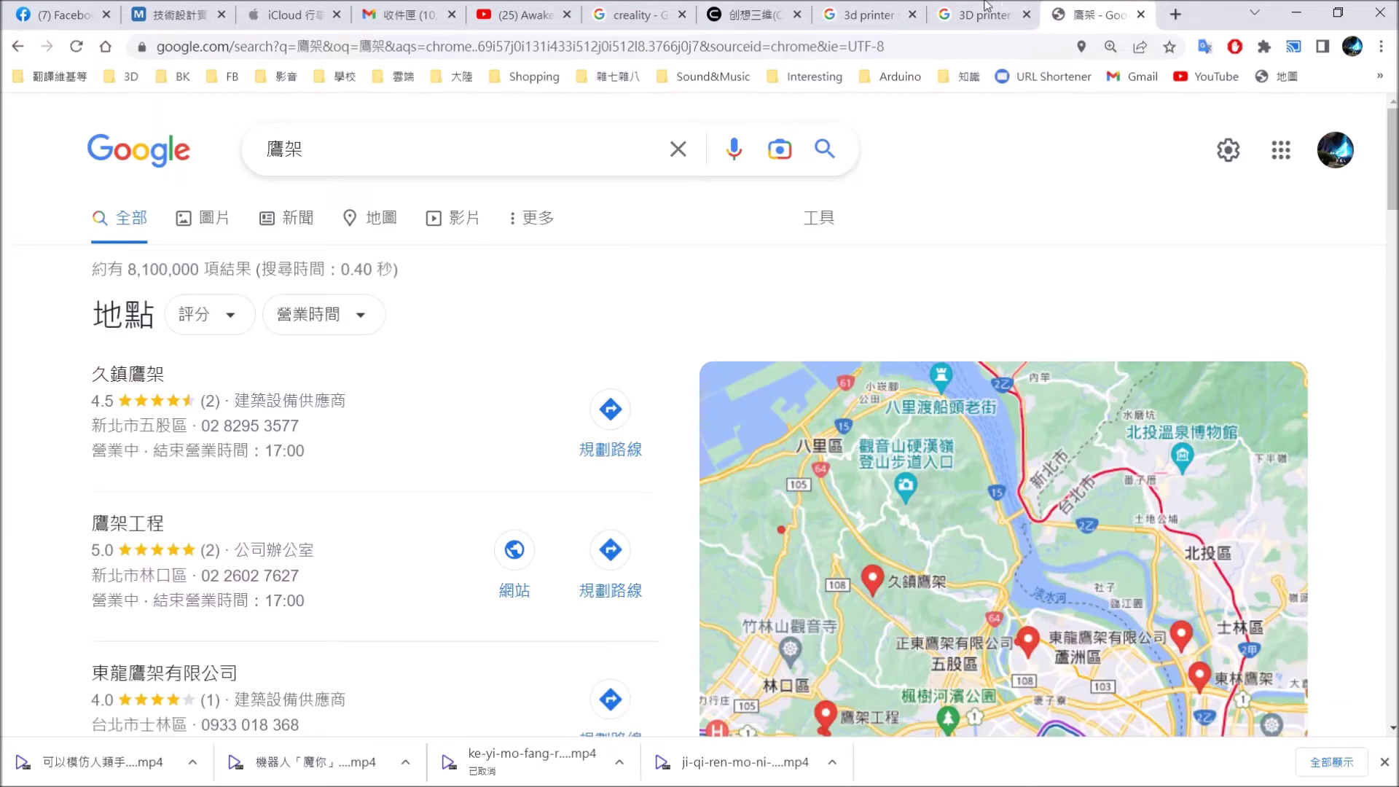
Show the Google image results for 鷹架 and look through the scaffolding photos.
left_click(236, 213)
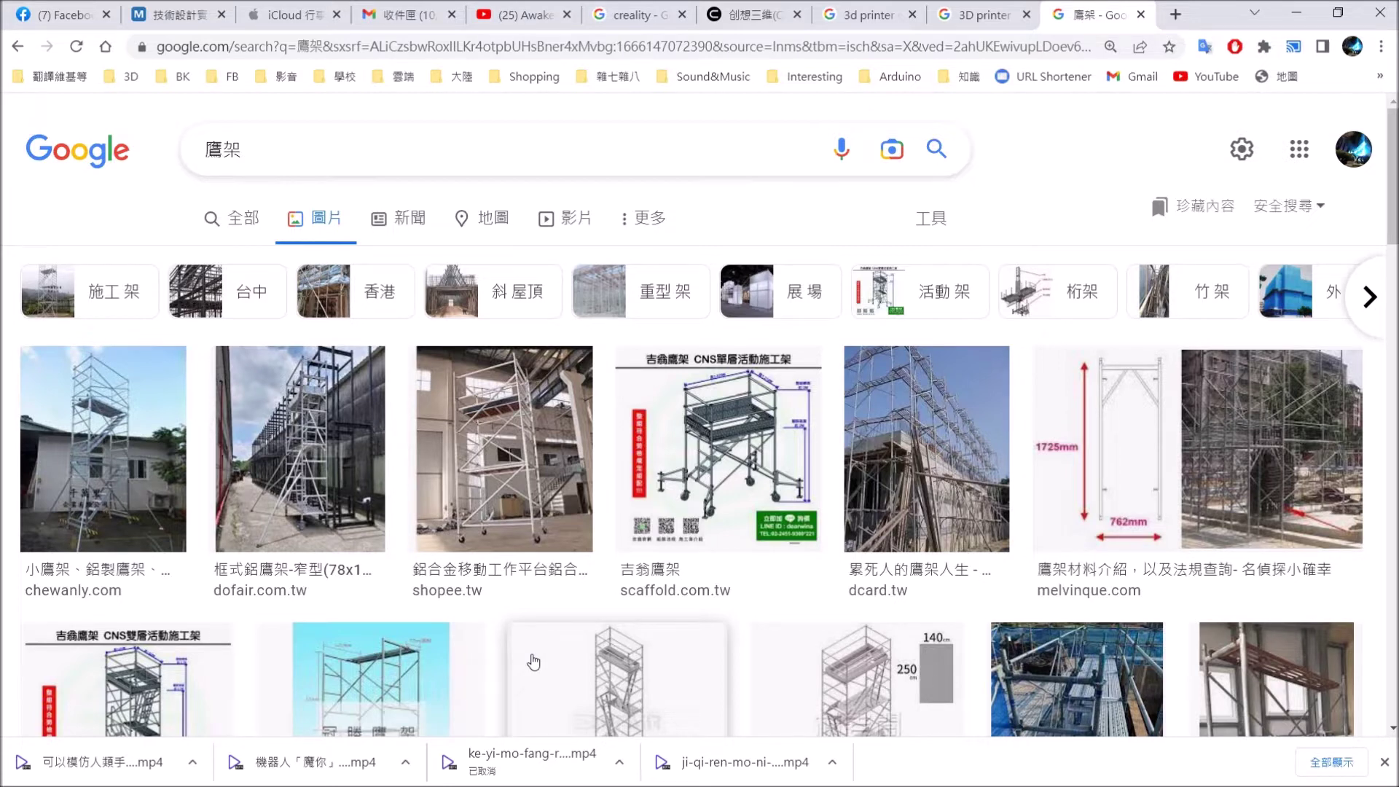
scroll(442, 614, "down", 5)
scroll(432, 602, "down", 4)
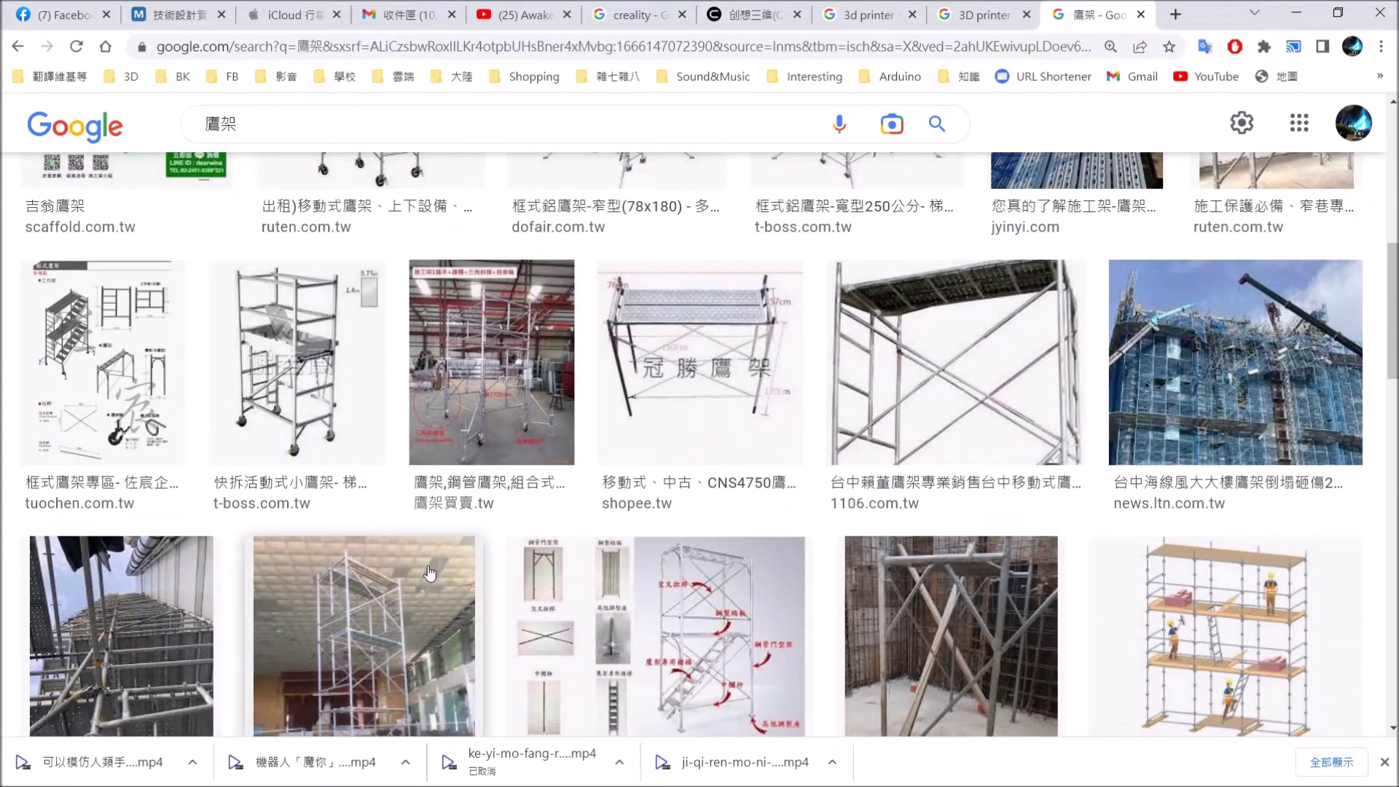
Switch back to Creality Slicer and examine the arch block's support in the layer preview at layer 53.
key("alt+Tab")
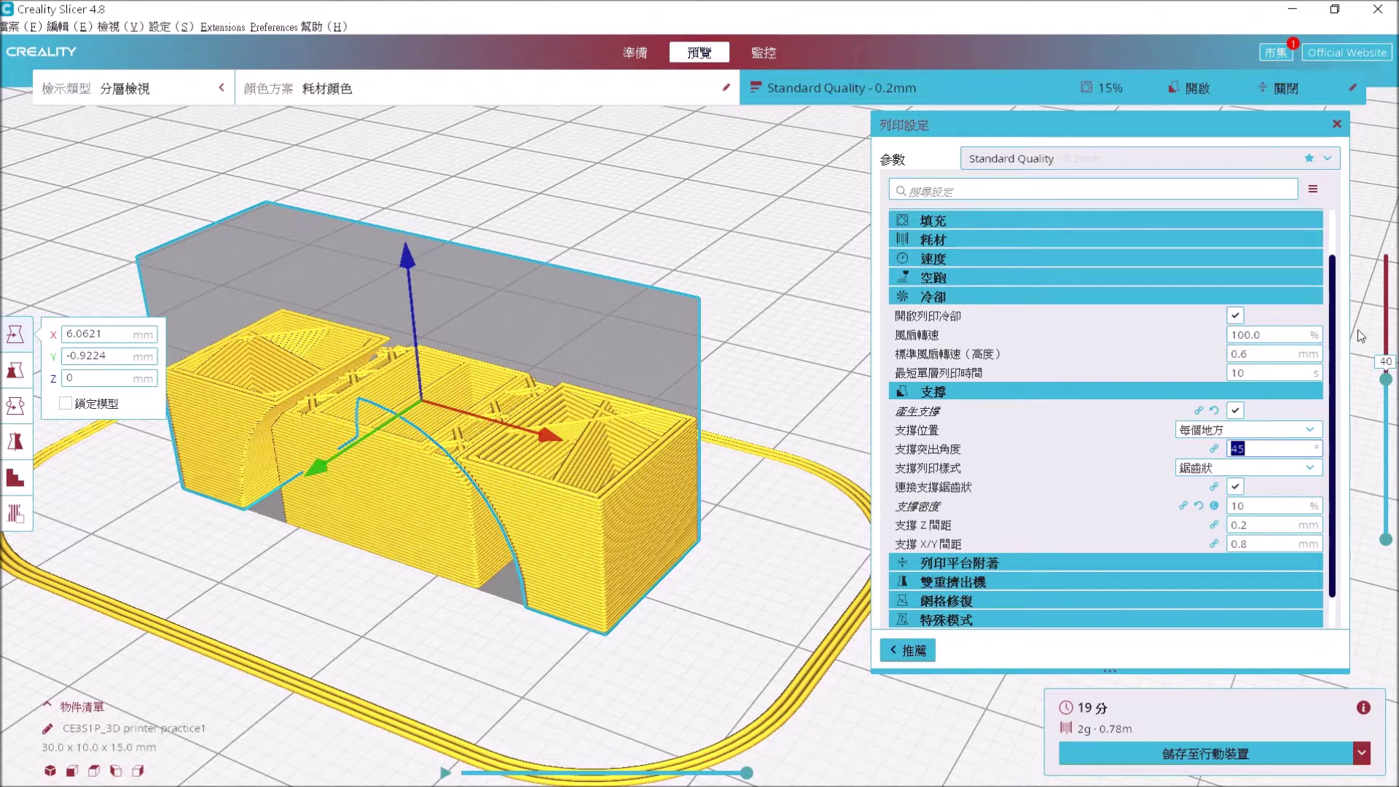
left_click(1383, 380)
left_click_drag(1382, 386, 1391, 333)
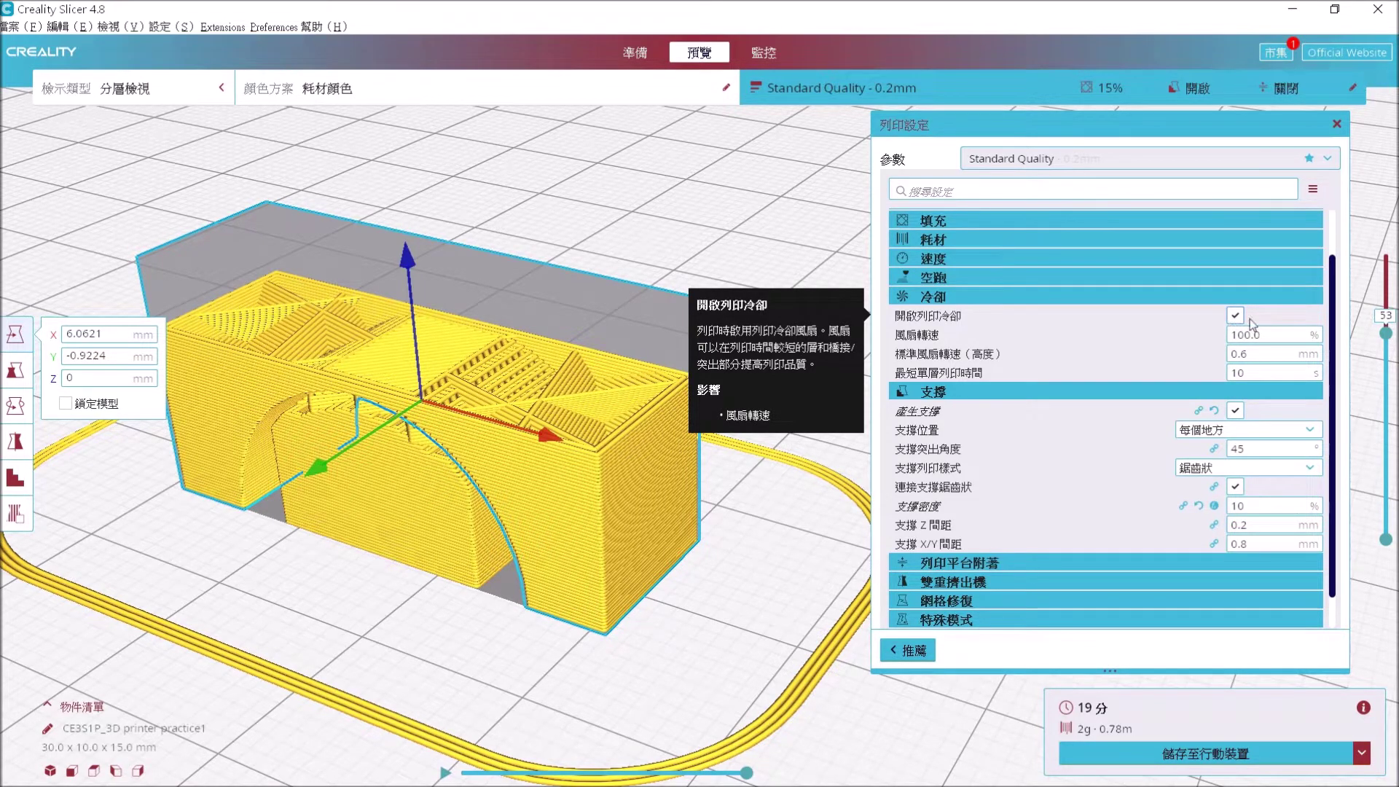
Set the support overhang angle (支撐突出角度) to 60° and reslice the arch block.
left_click(1276, 448)
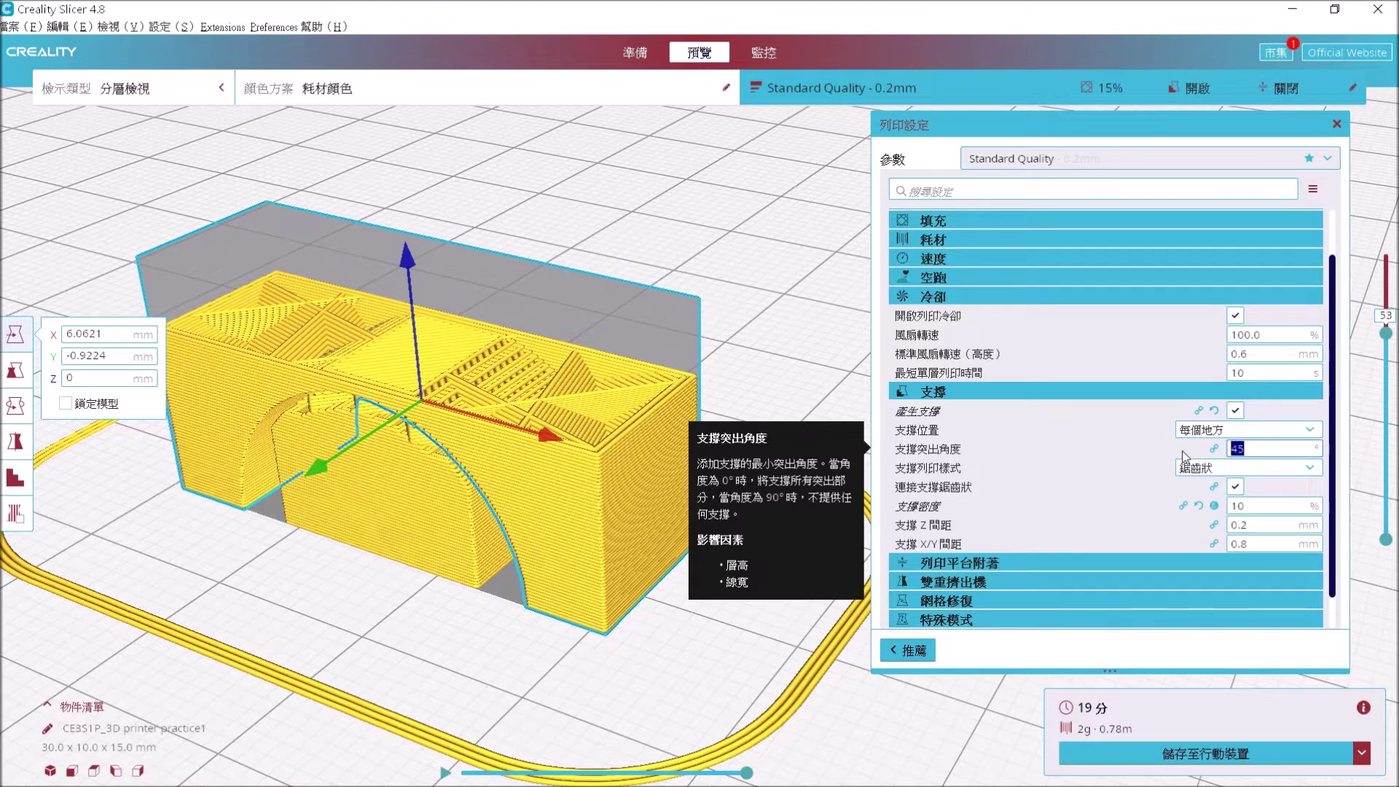
type("60")
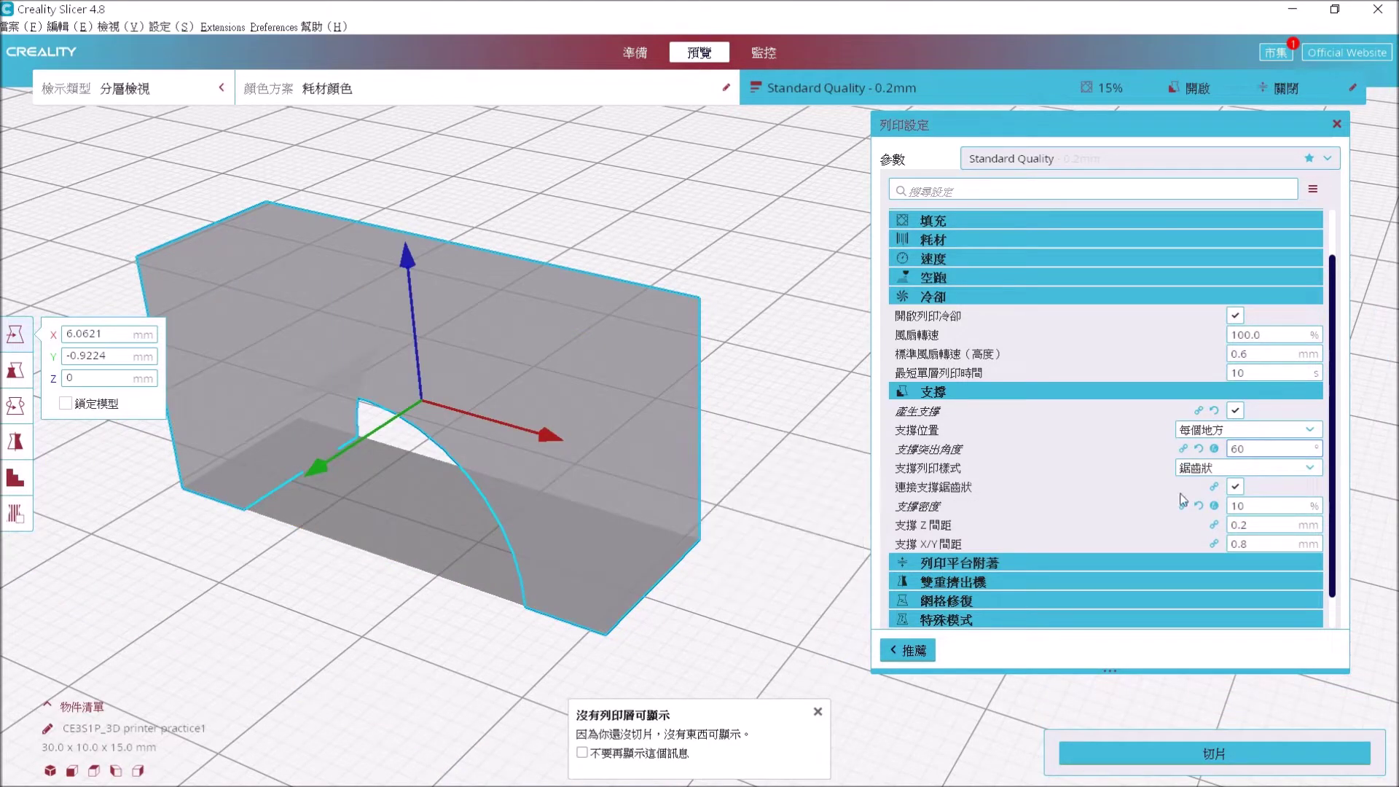
left_click(1213, 753)
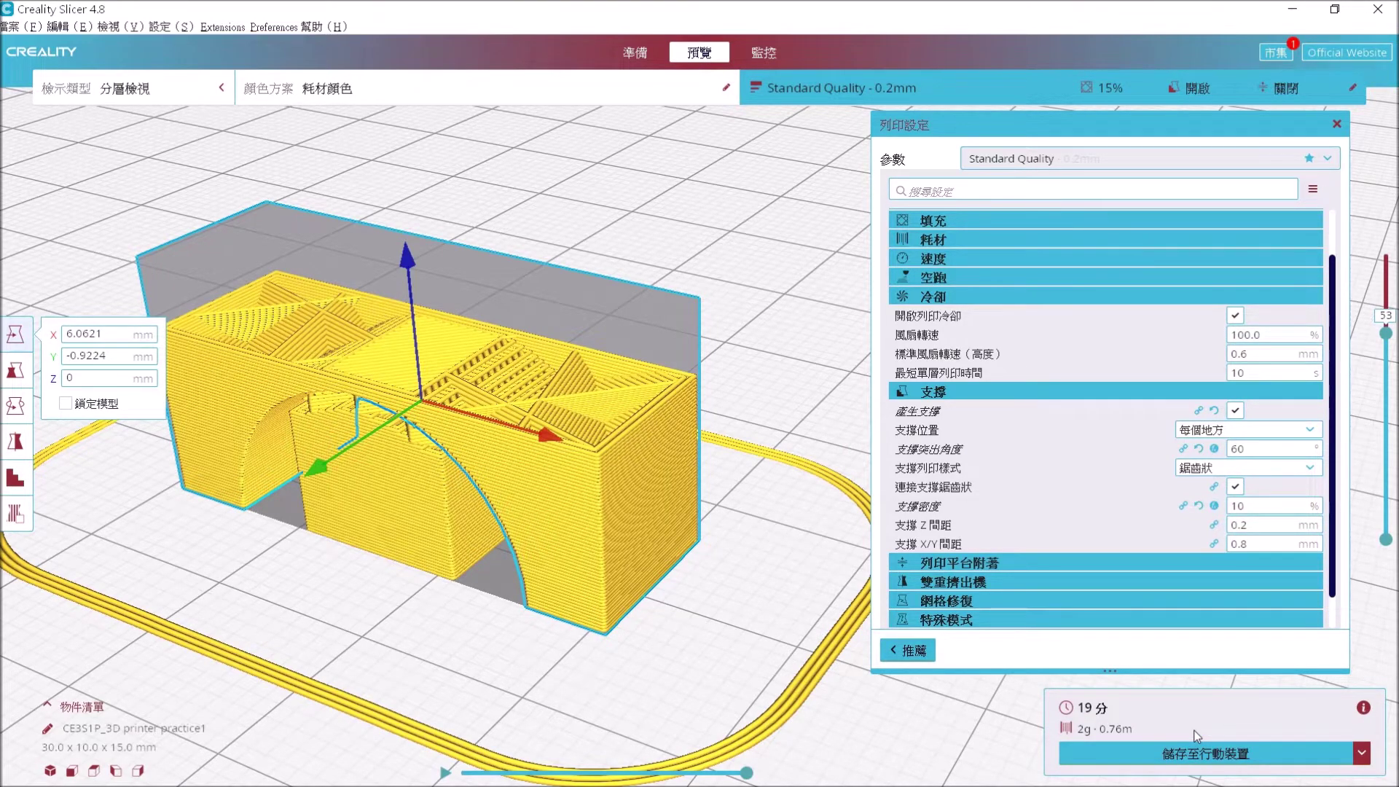
Set the support overhang angle (支撐突出角度) to 80° and reslice the arch block.
left_click(1271, 447)
mouse_move(1211, 450)
key("BackSpace")
key("BackSpace")
type("80")
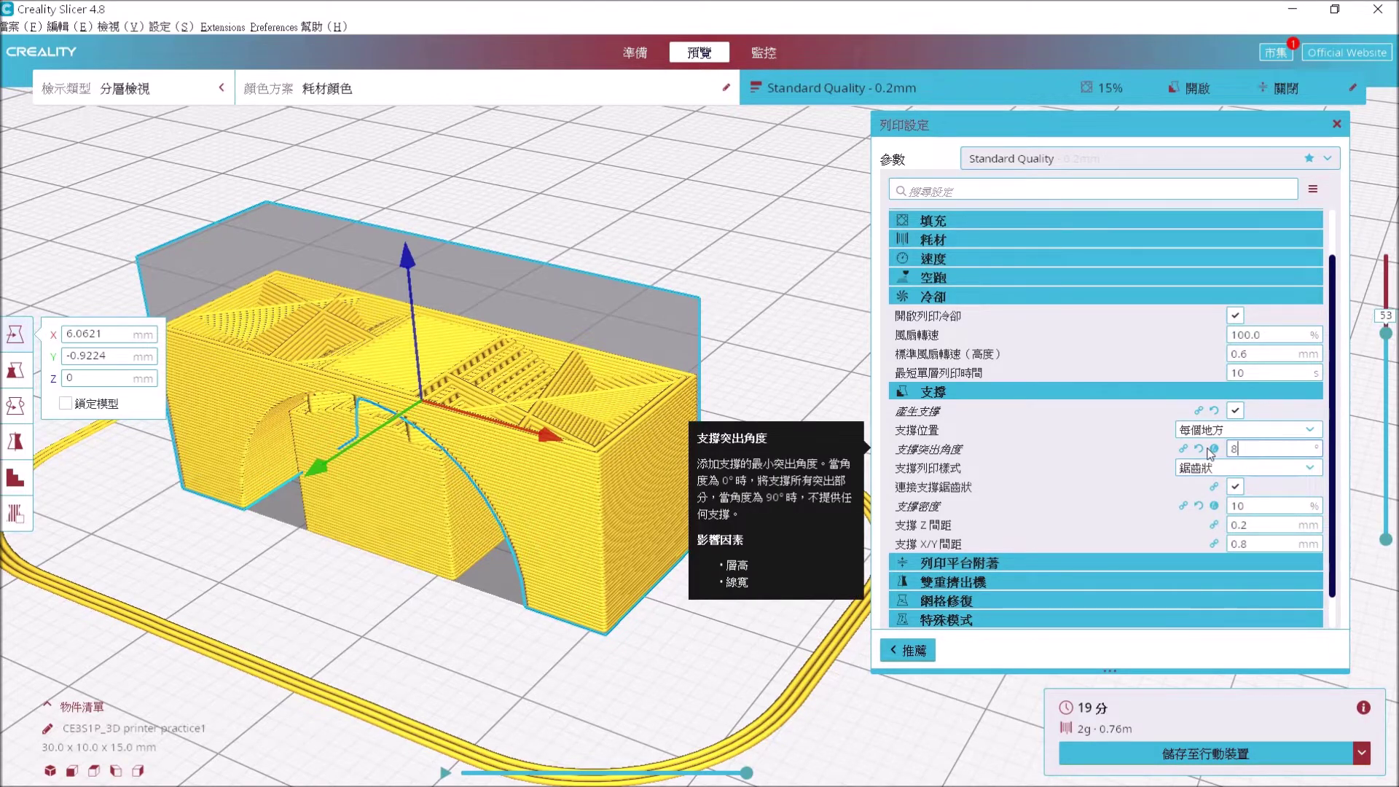
left_click(1268, 754)
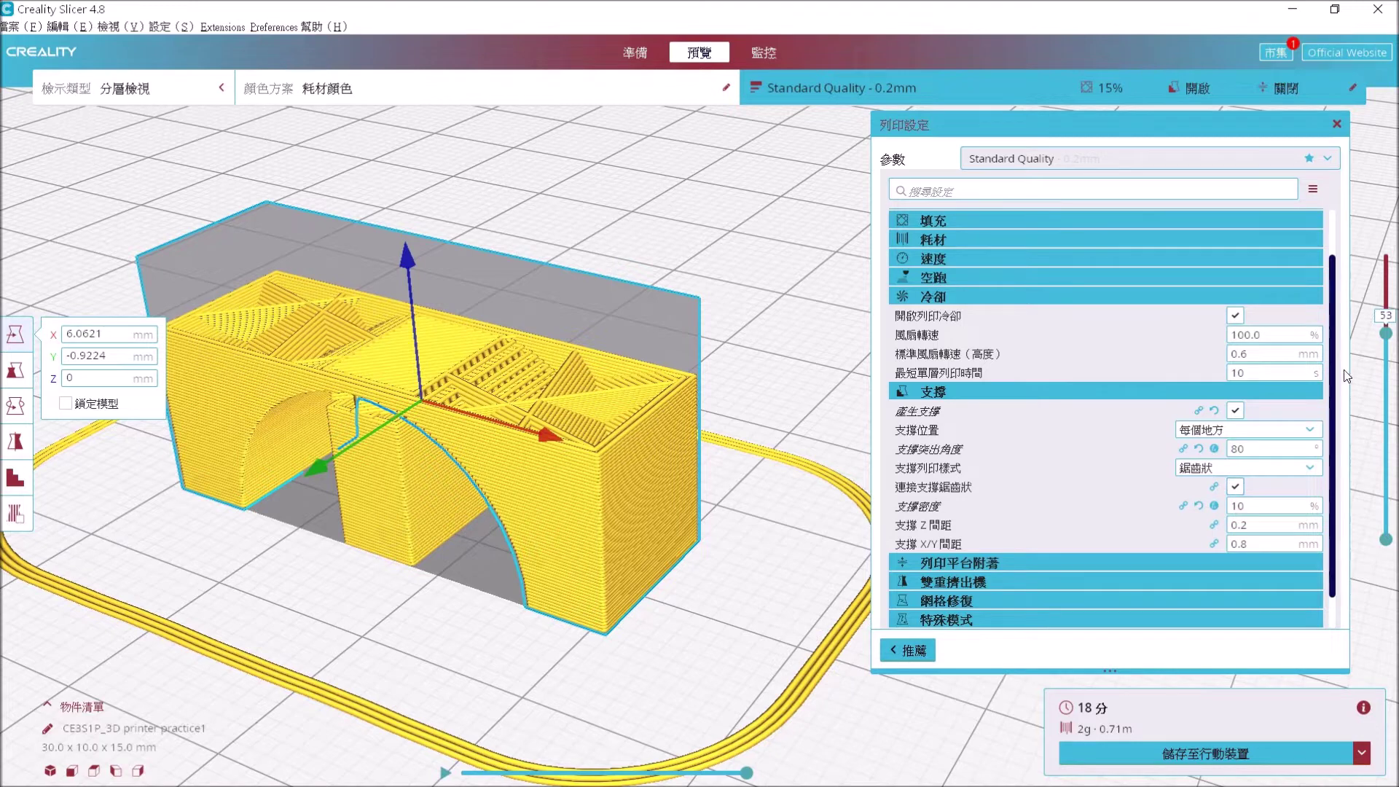
Set the support overhang angle (支撐突出角度) back to 45° and reslice the arch block.
double_click(1253, 448)
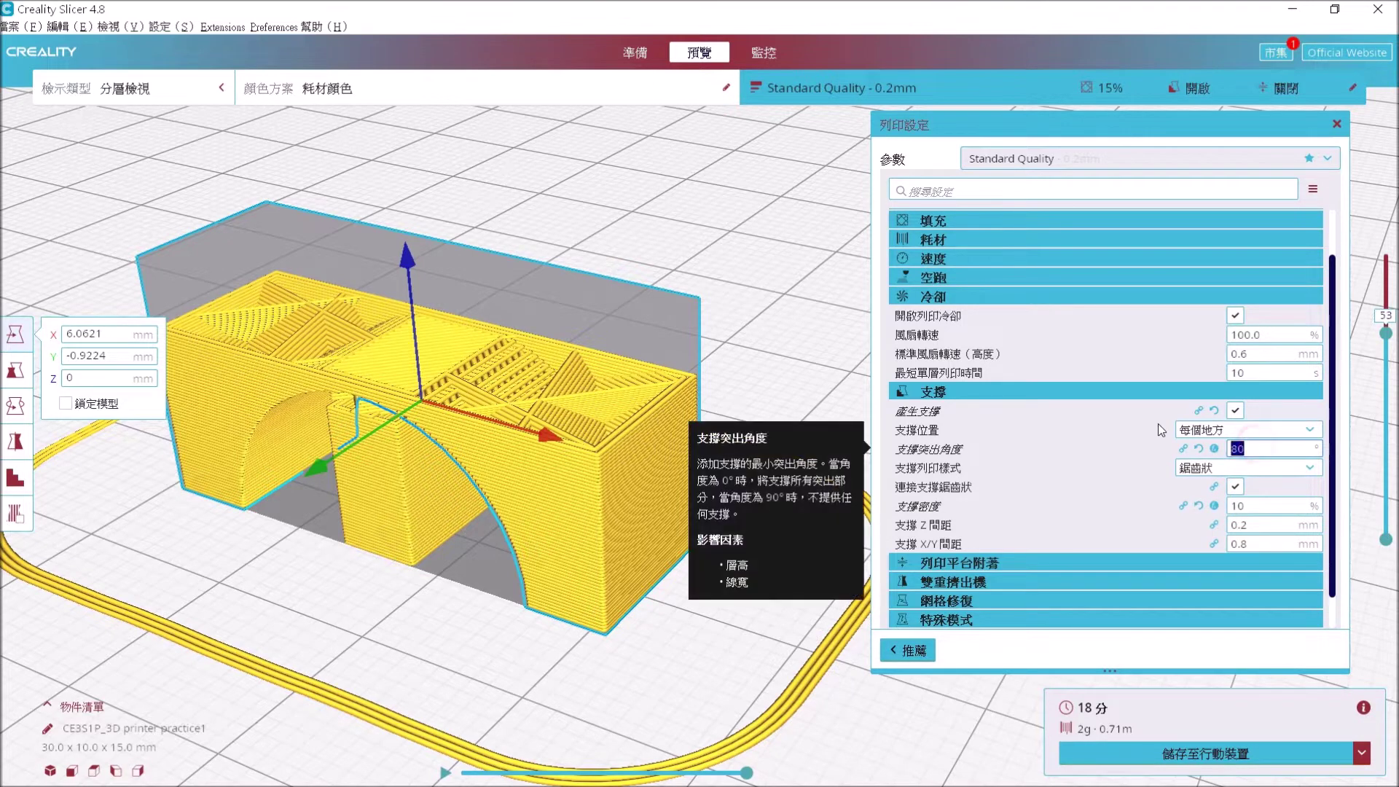
type("45")
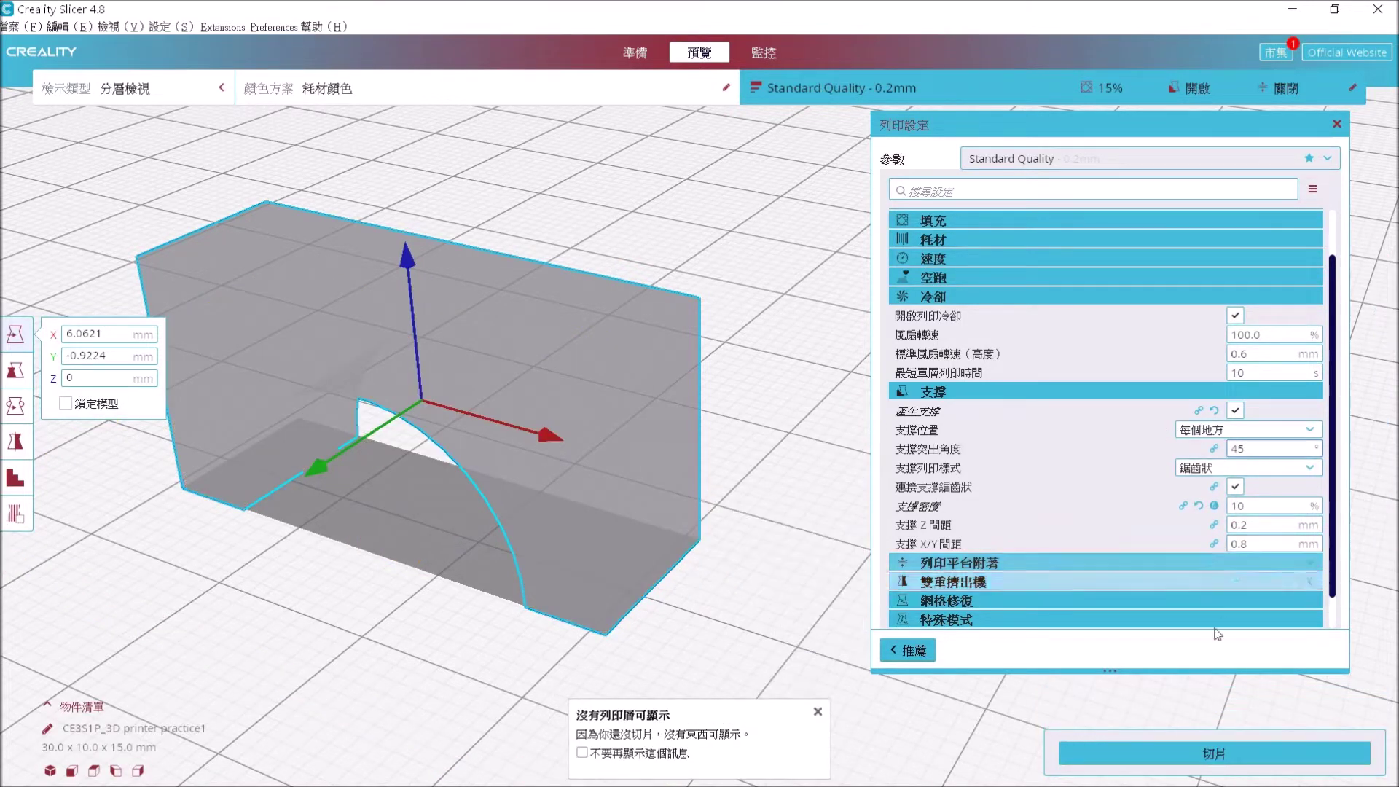
left_click(1174, 758)
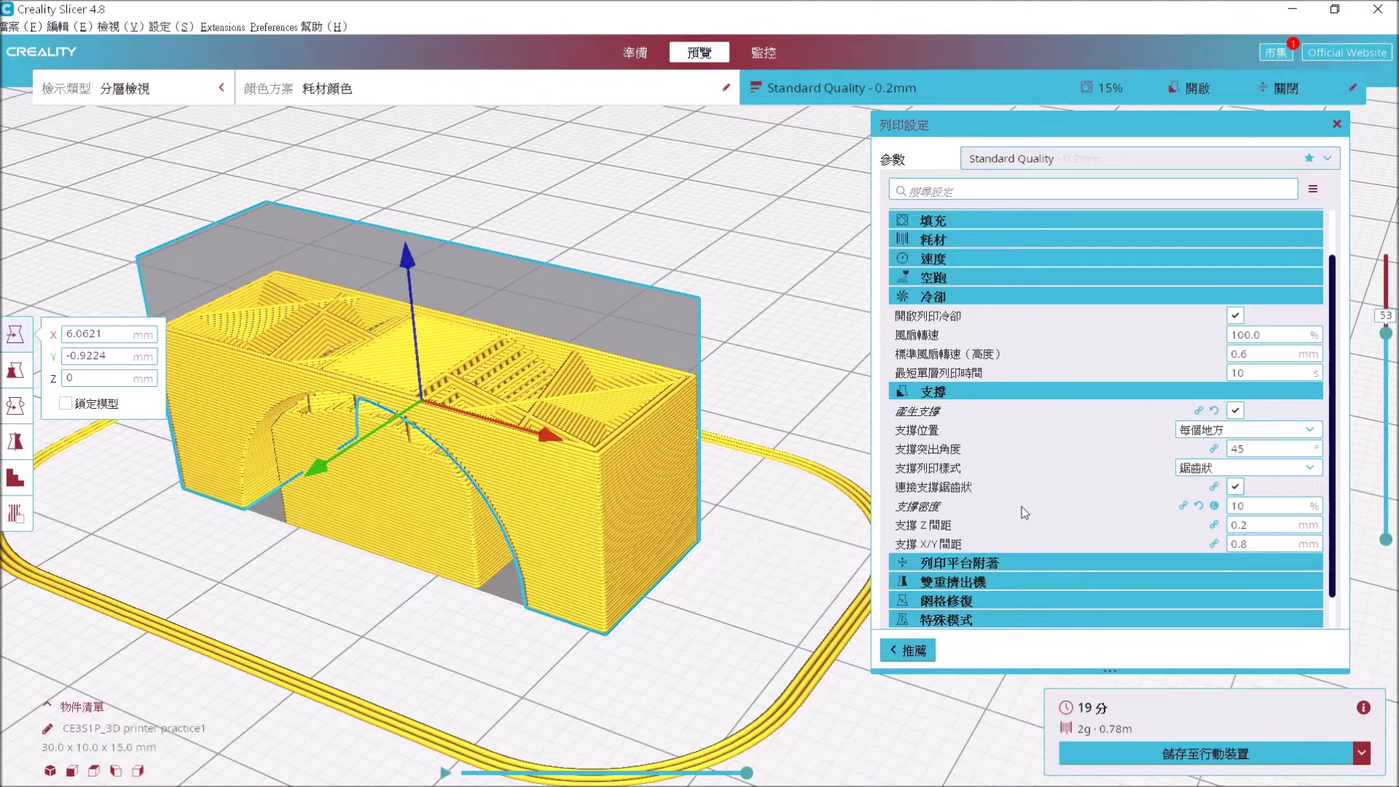
Reslice the arch block with support generation disabled, and once more with it enabled again, to compare the print estimates.
left_click(1235, 411)
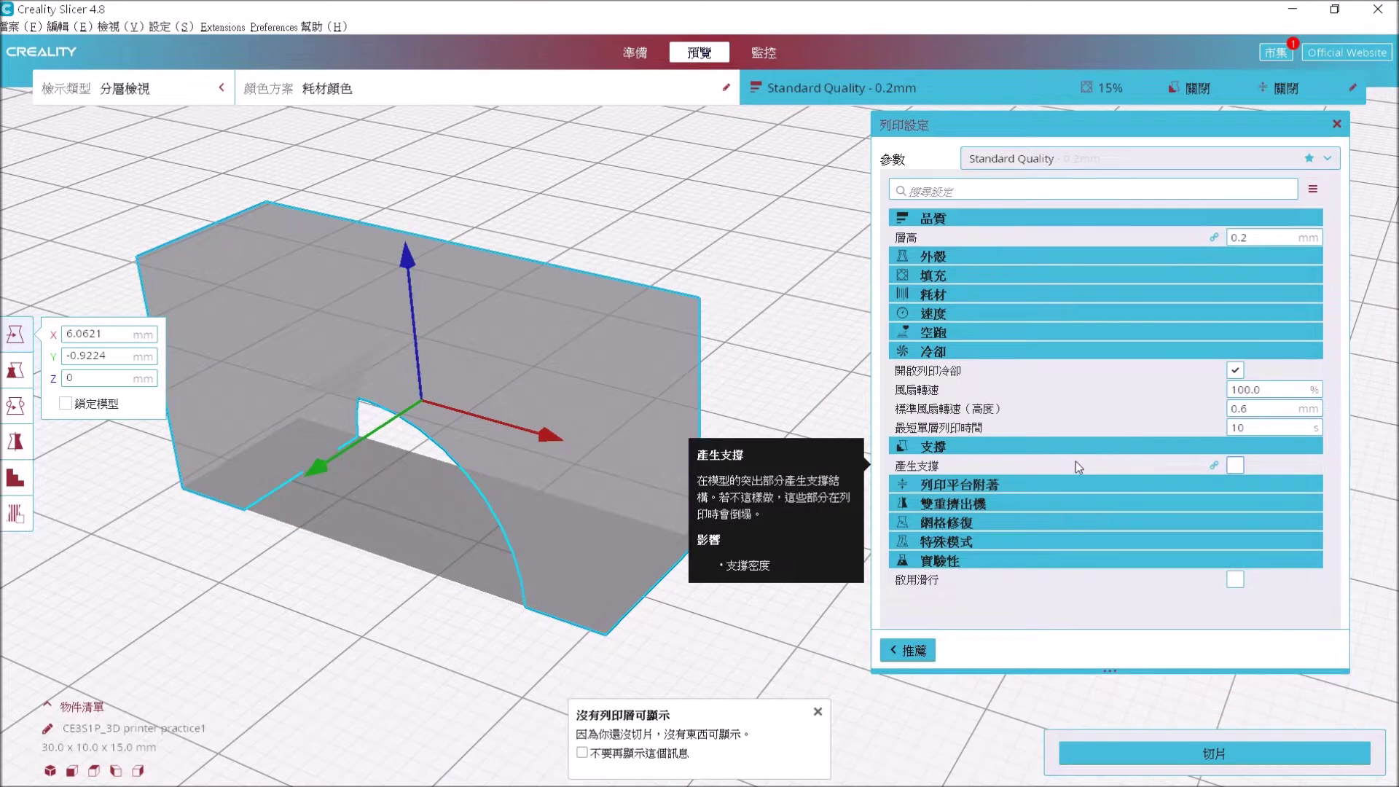
left_click(1181, 748)
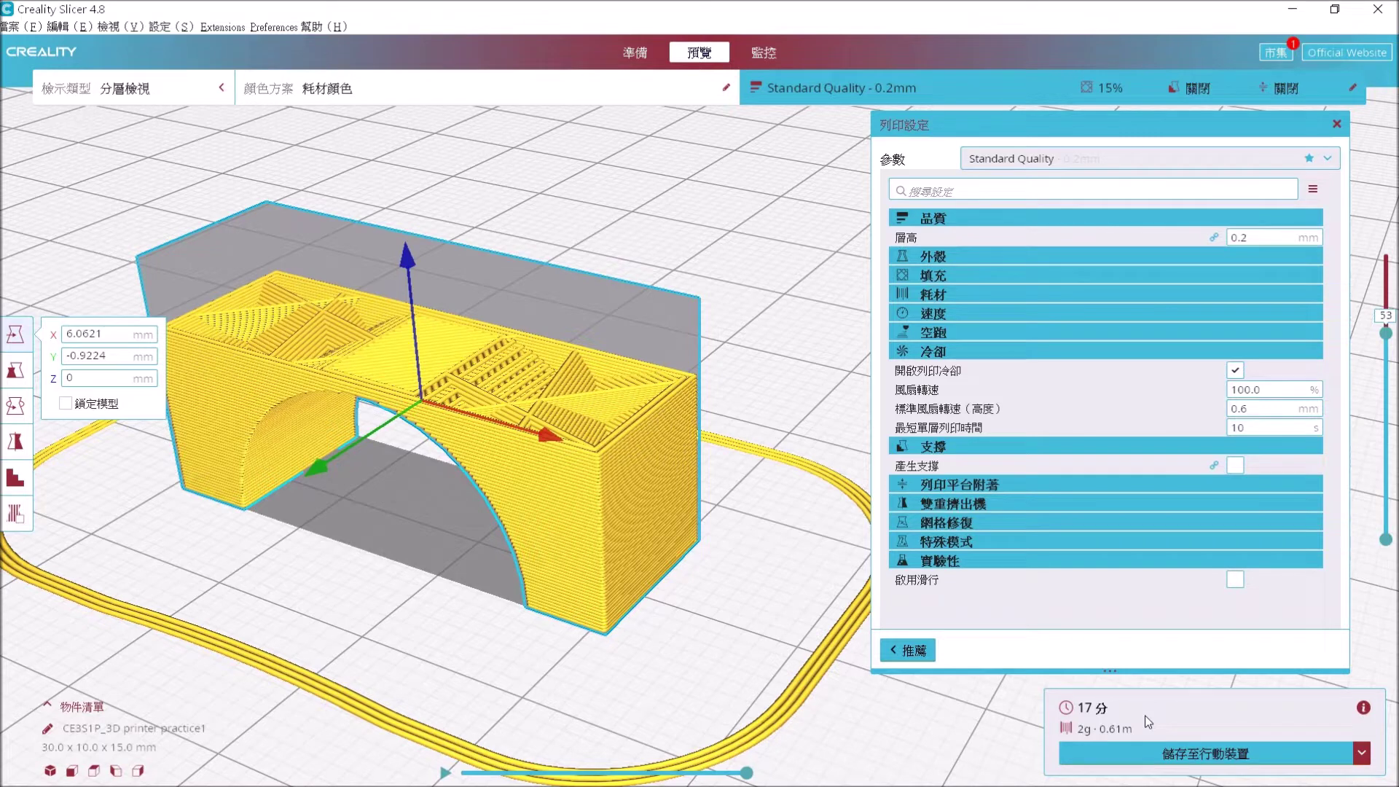
left_click(1231, 469)
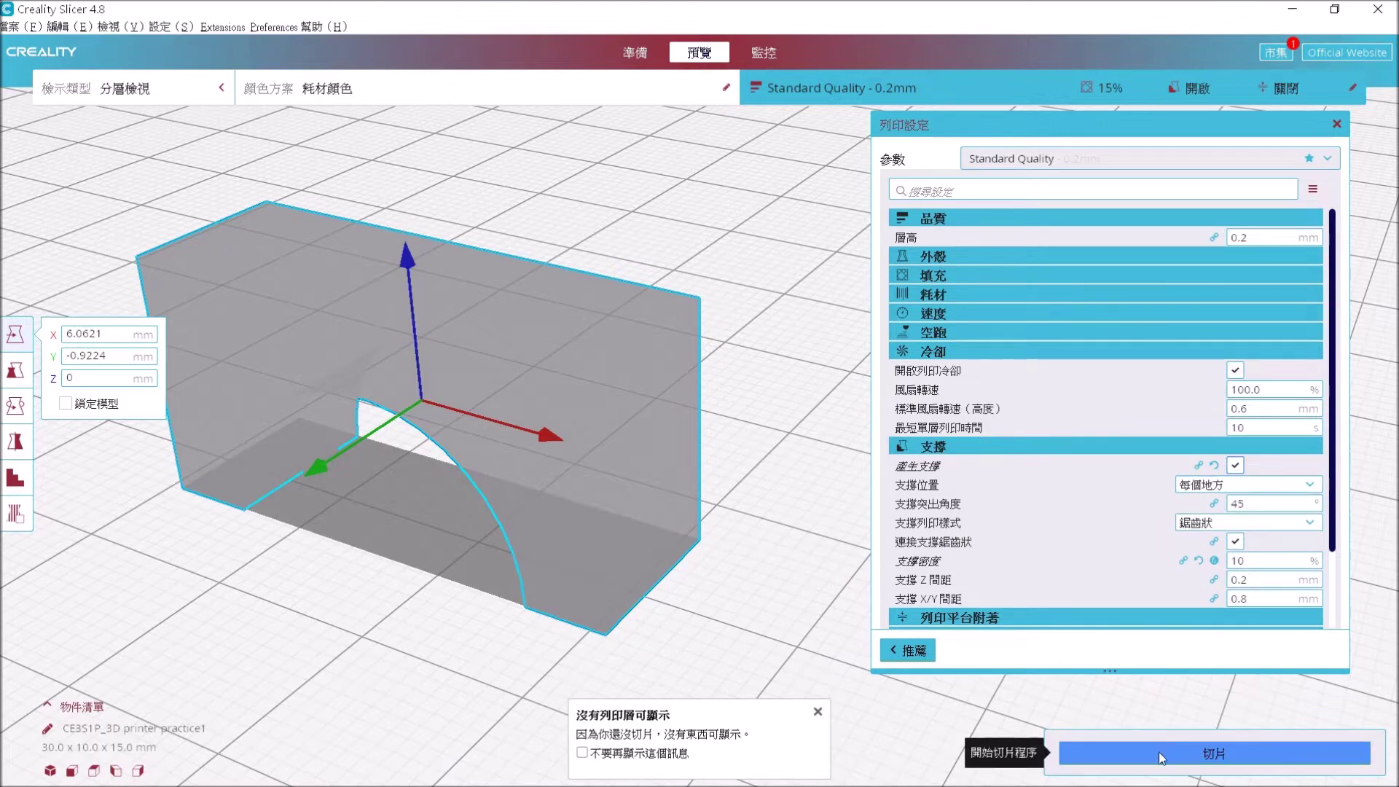
left_click(1198, 752)
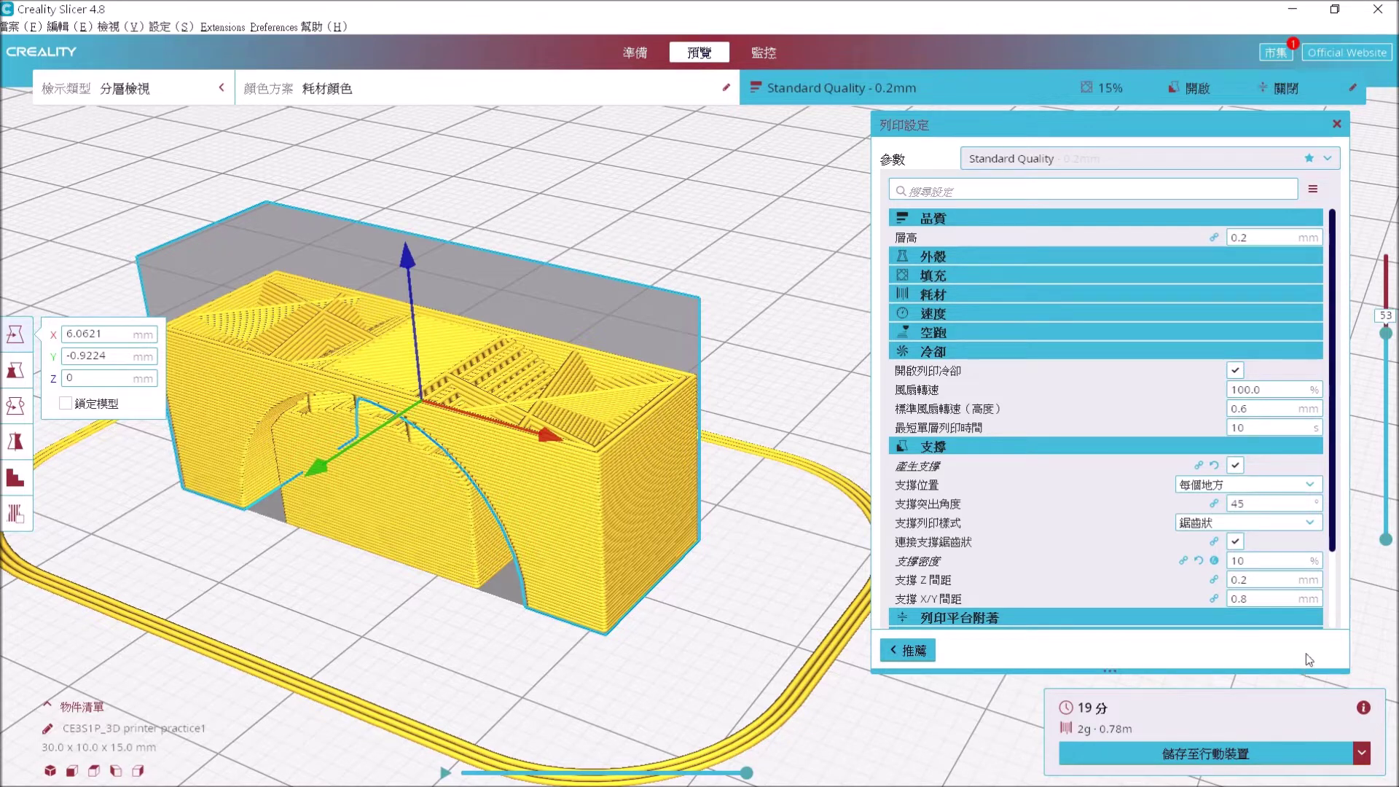
Collapse the support settings (支撐) and expand the build plate adhesion settings (列印平台附著).
left_click(1119, 445)
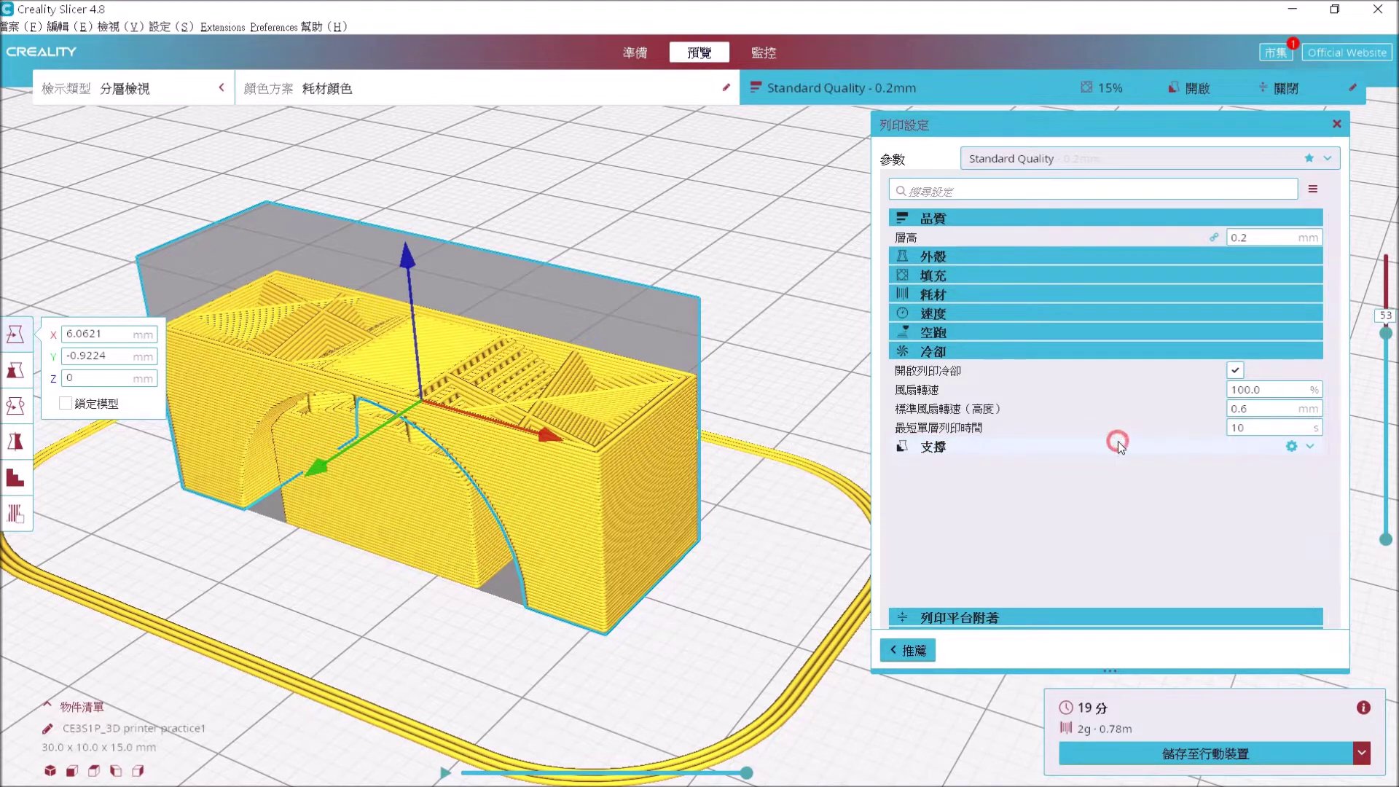
left_click(1078, 470)
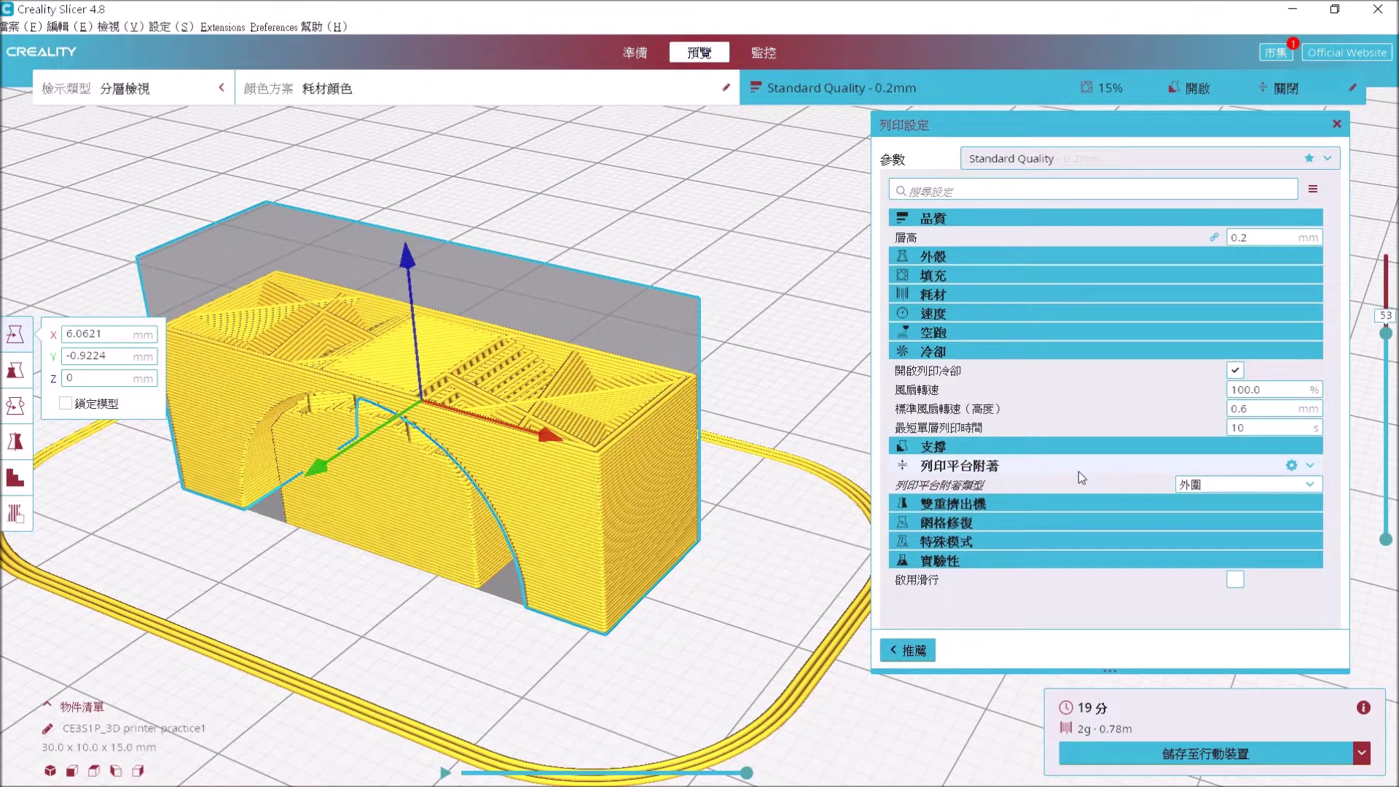
scroll(699, 451, "down", 3)
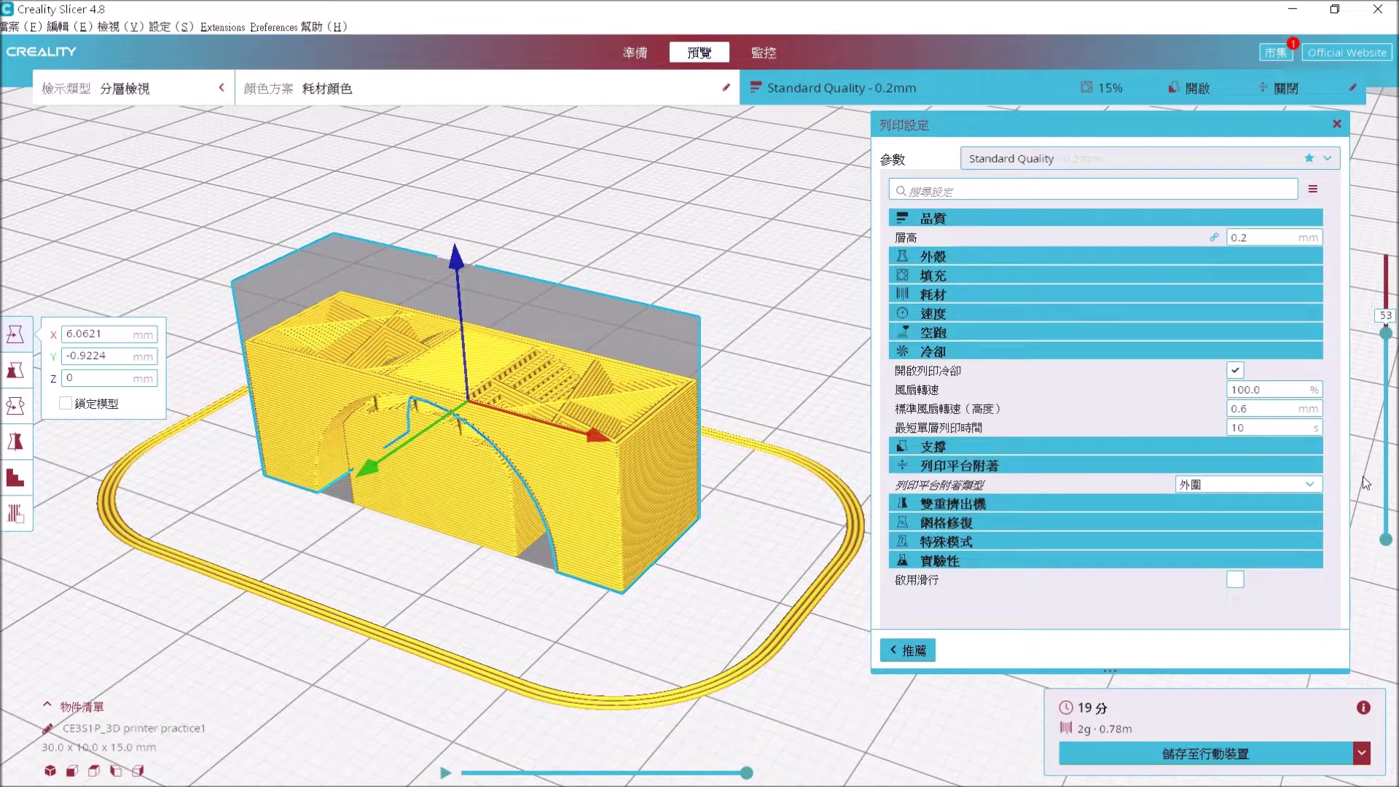
Set the build plate adhesion type to 邊緣 (brim), reslice the arch block and examine a layer above 53.
left_click(1282, 488)
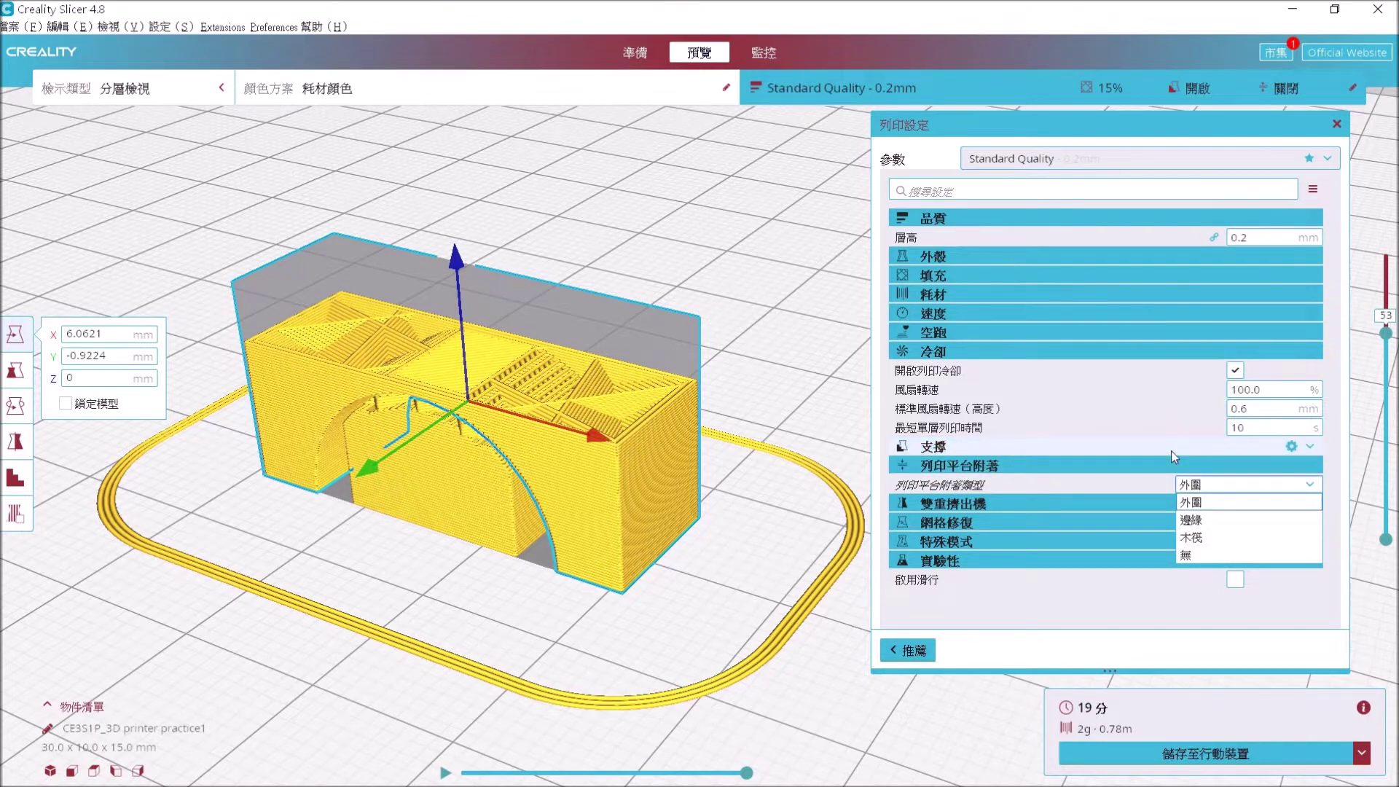
left_click(1218, 520)
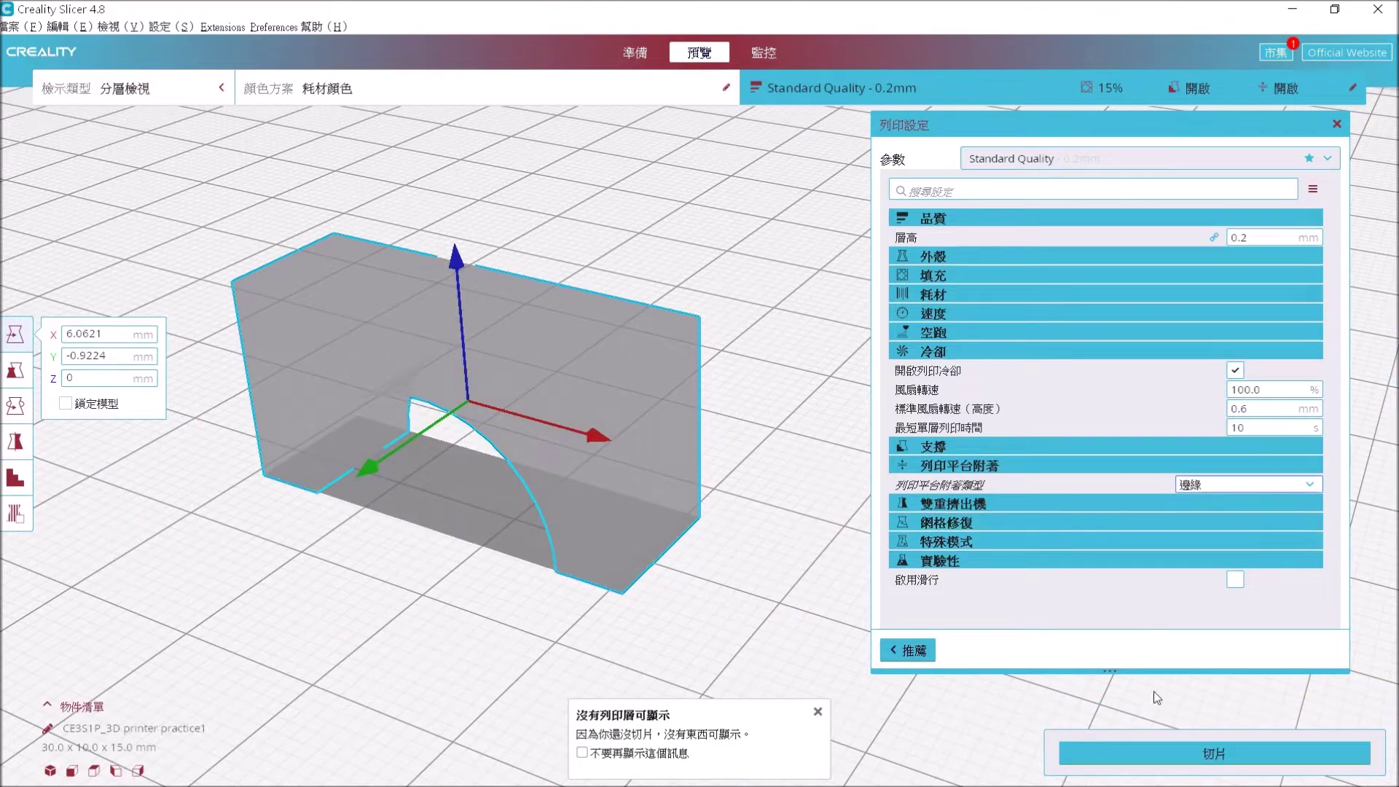
left_click(1161, 753)
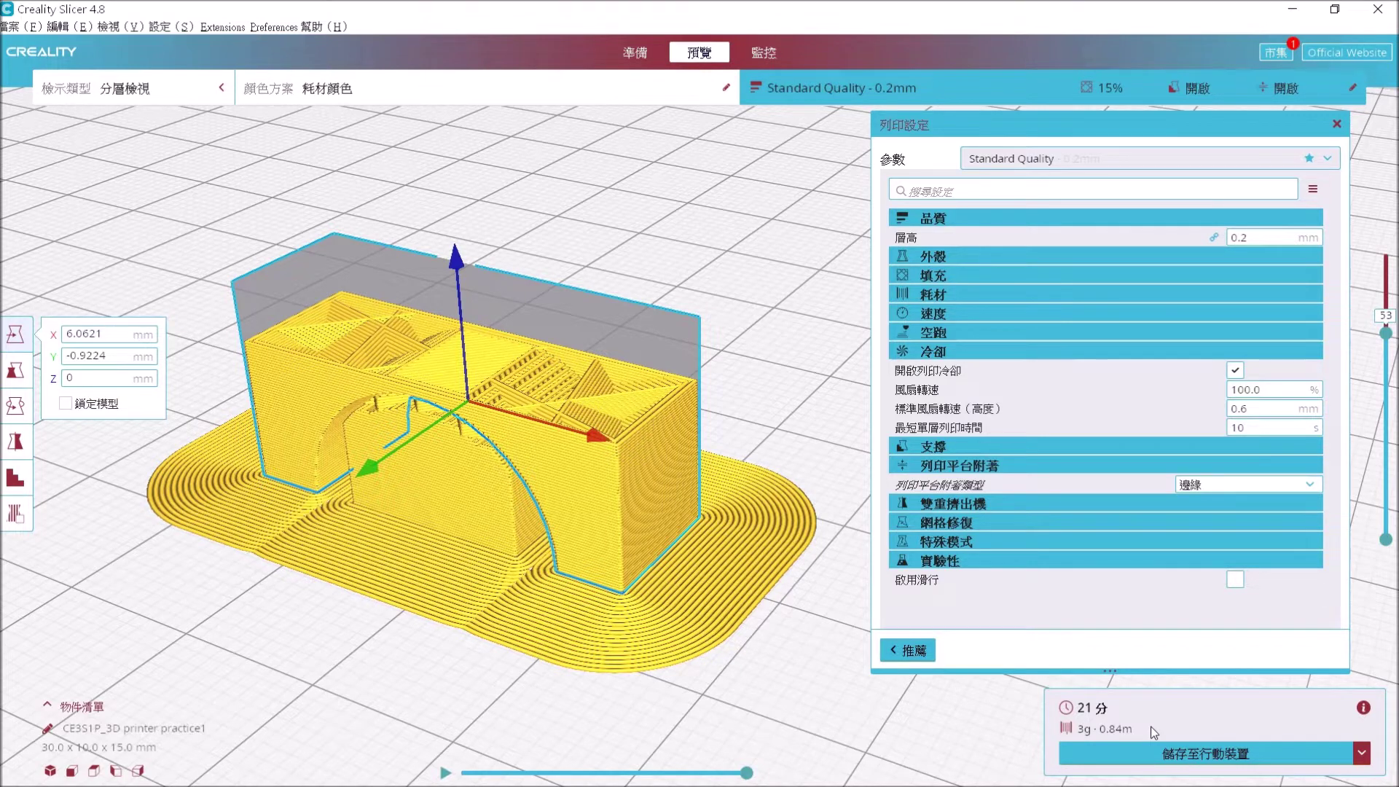
left_click_drag(1390, 335, 1392, 301)
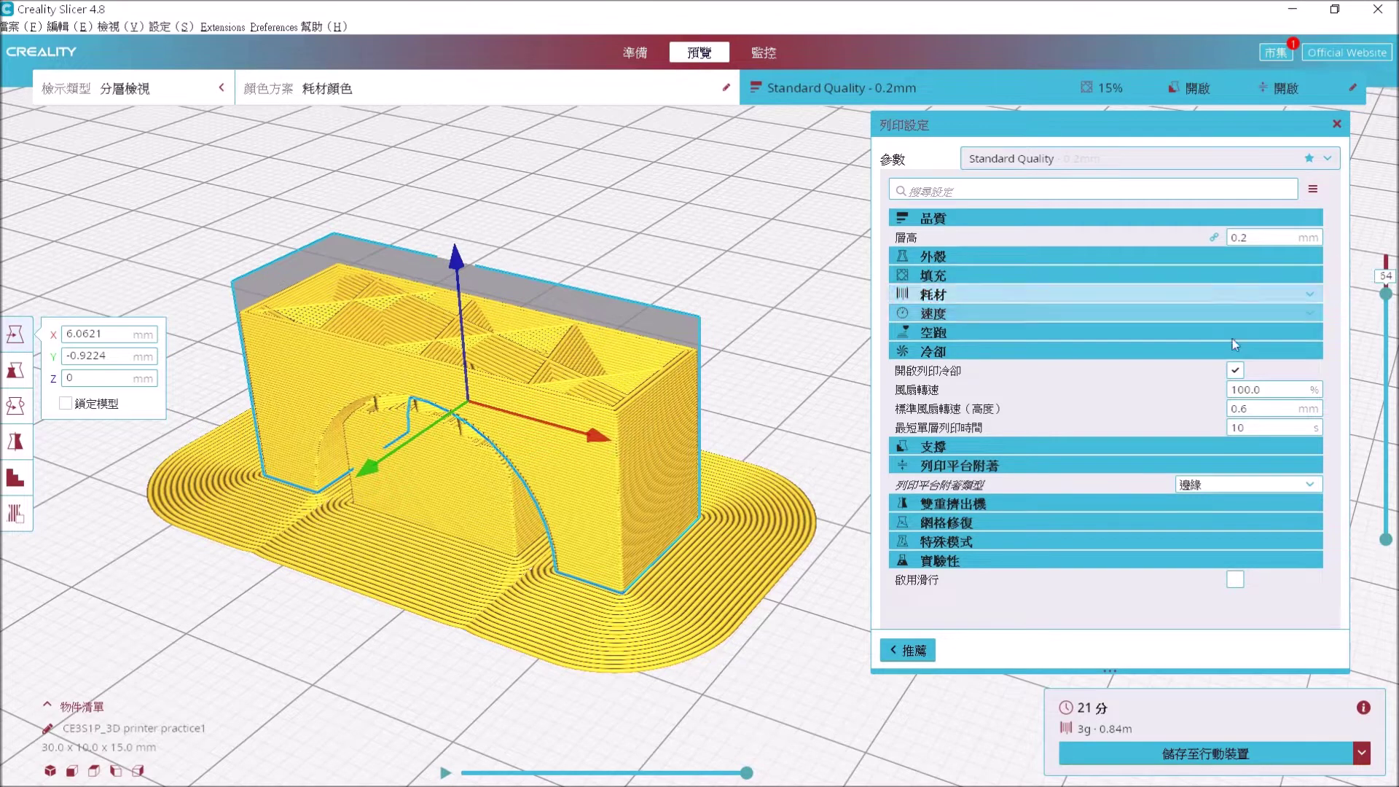
Set the build plate adhesion type to 木筏 (raft) and reslice the arch block.
left_click(1245, 482)
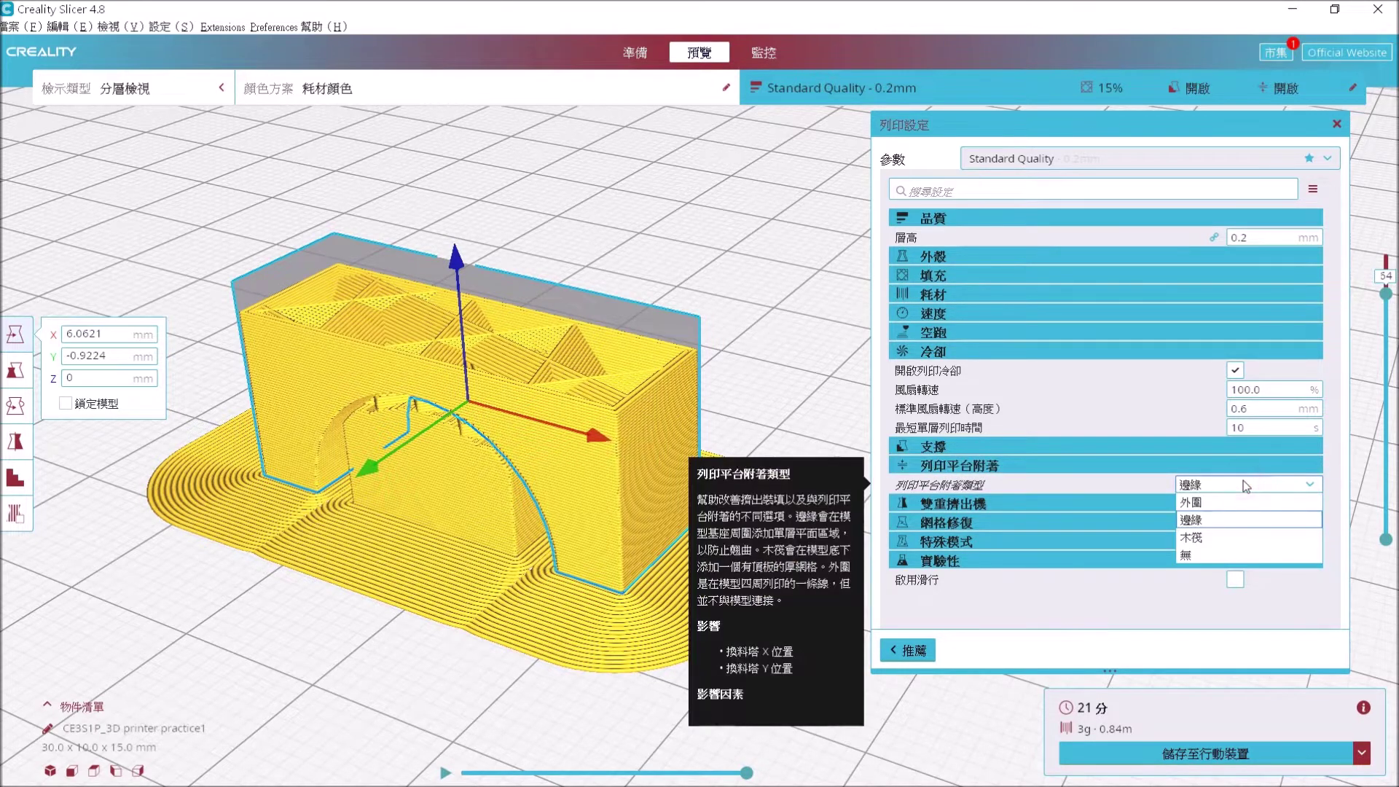
left_click(1231, 538)
left_click(1162, 748)
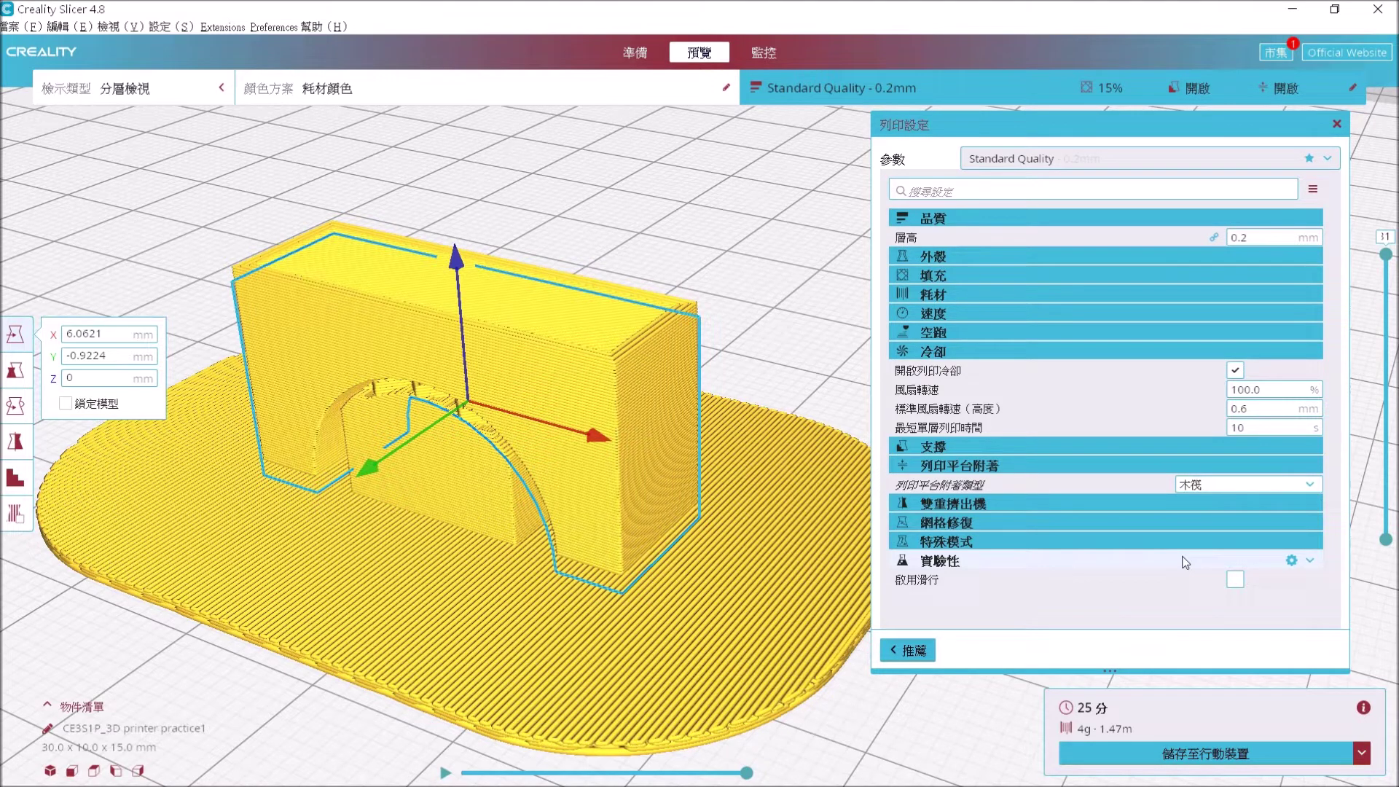
Set the build plate adhesion type back to 外圍 (skirt).
left_click(1283, 484)
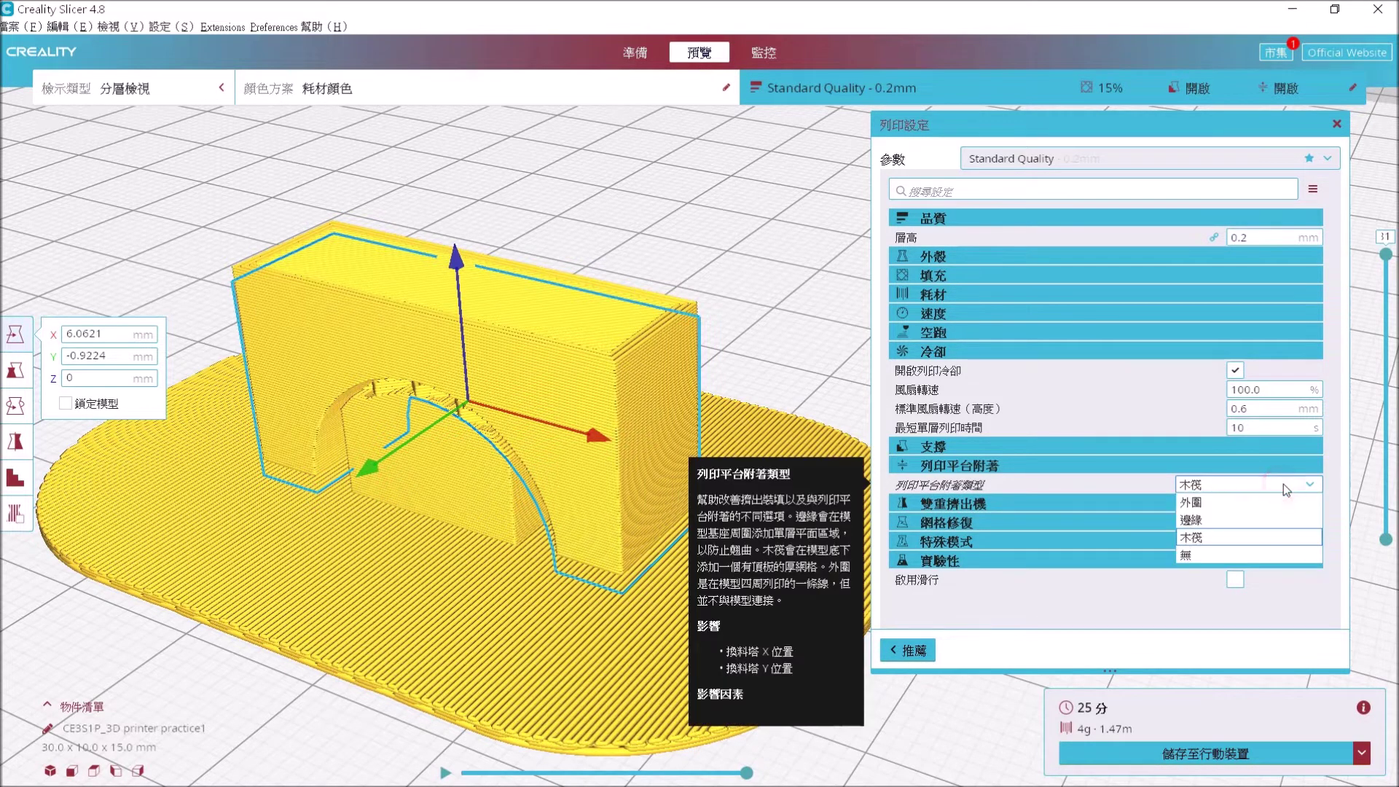
left_click(1269, 501)
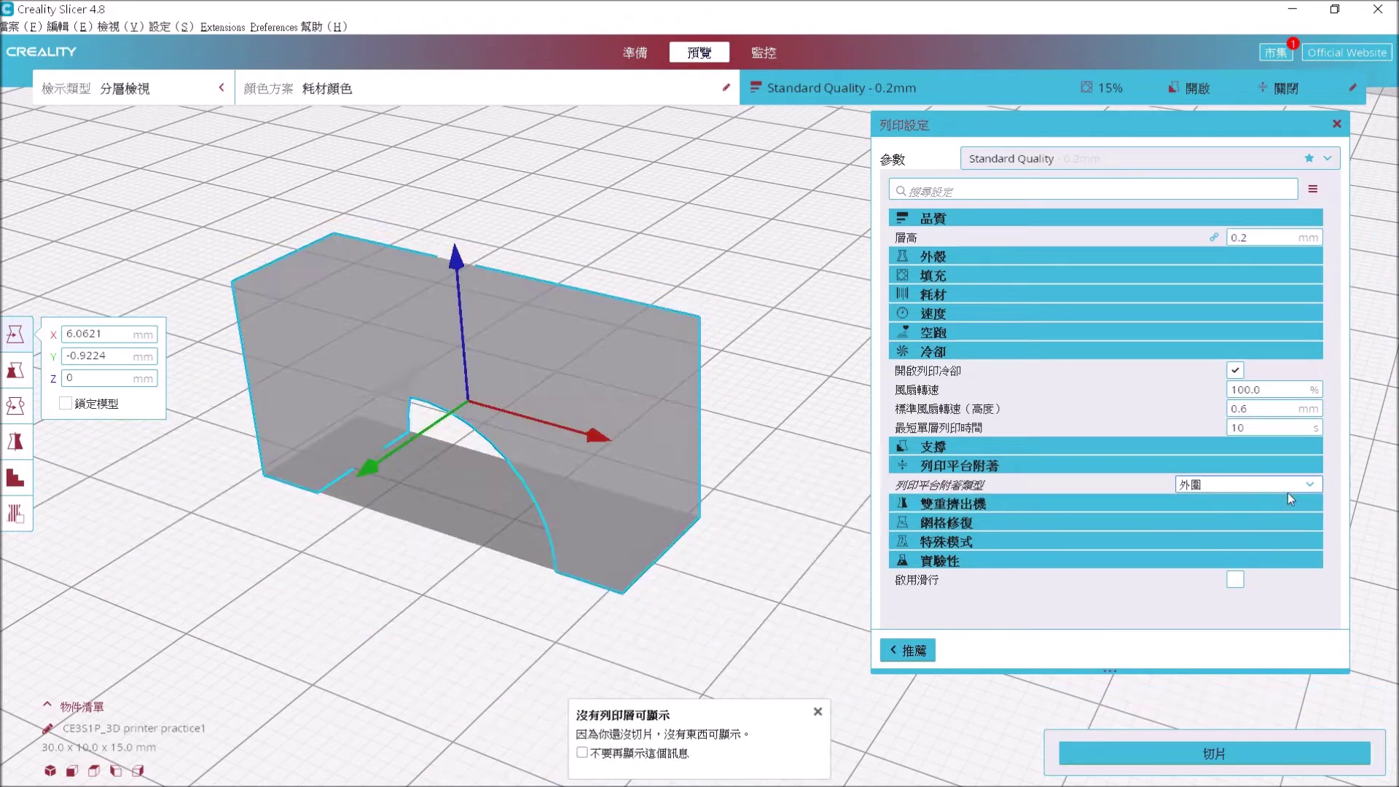
Slice the arch block with 外圍 adhesion, and again with the build plate adhesion type (列印平台附著類型) set to 無.
left_click(1238, 756)
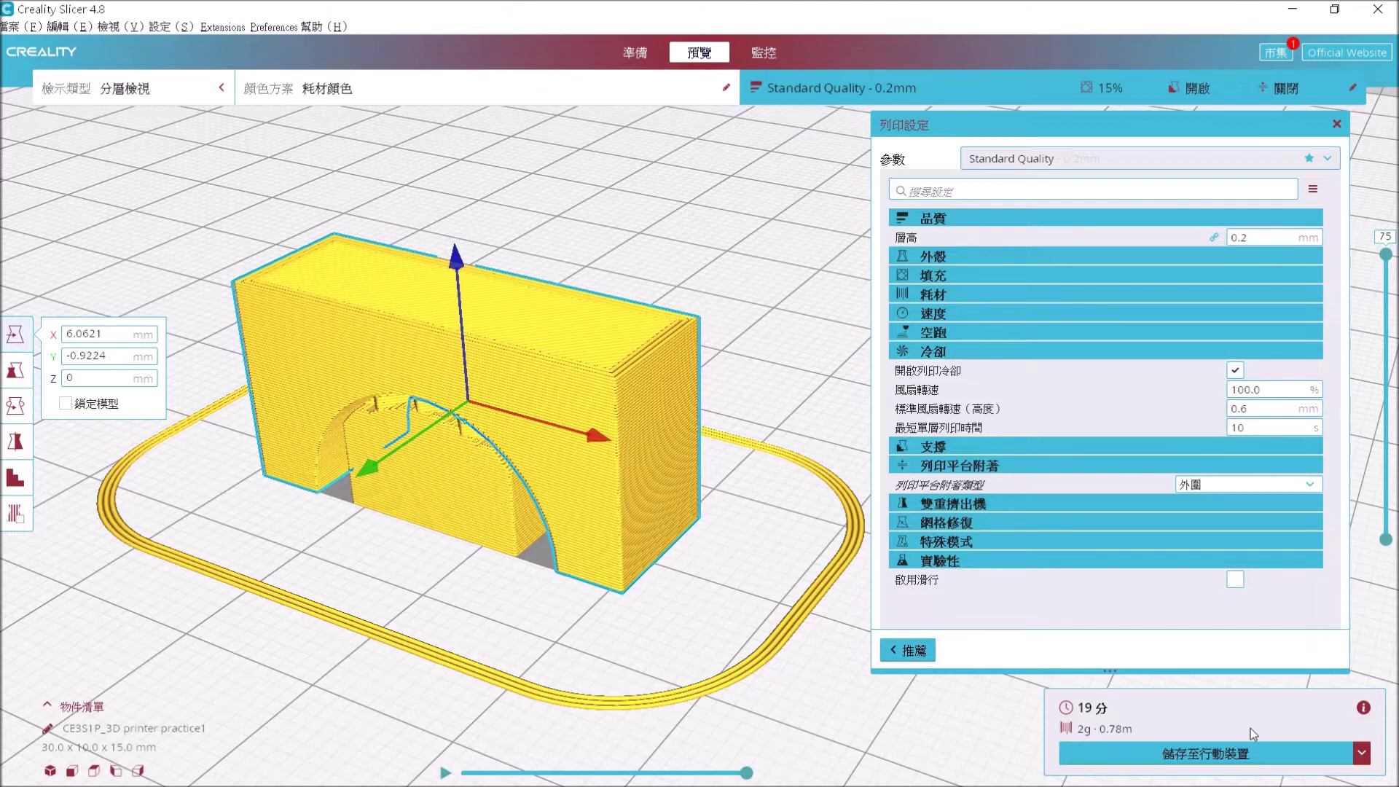
left_click(1294, 485)
left_click(1227, 563)
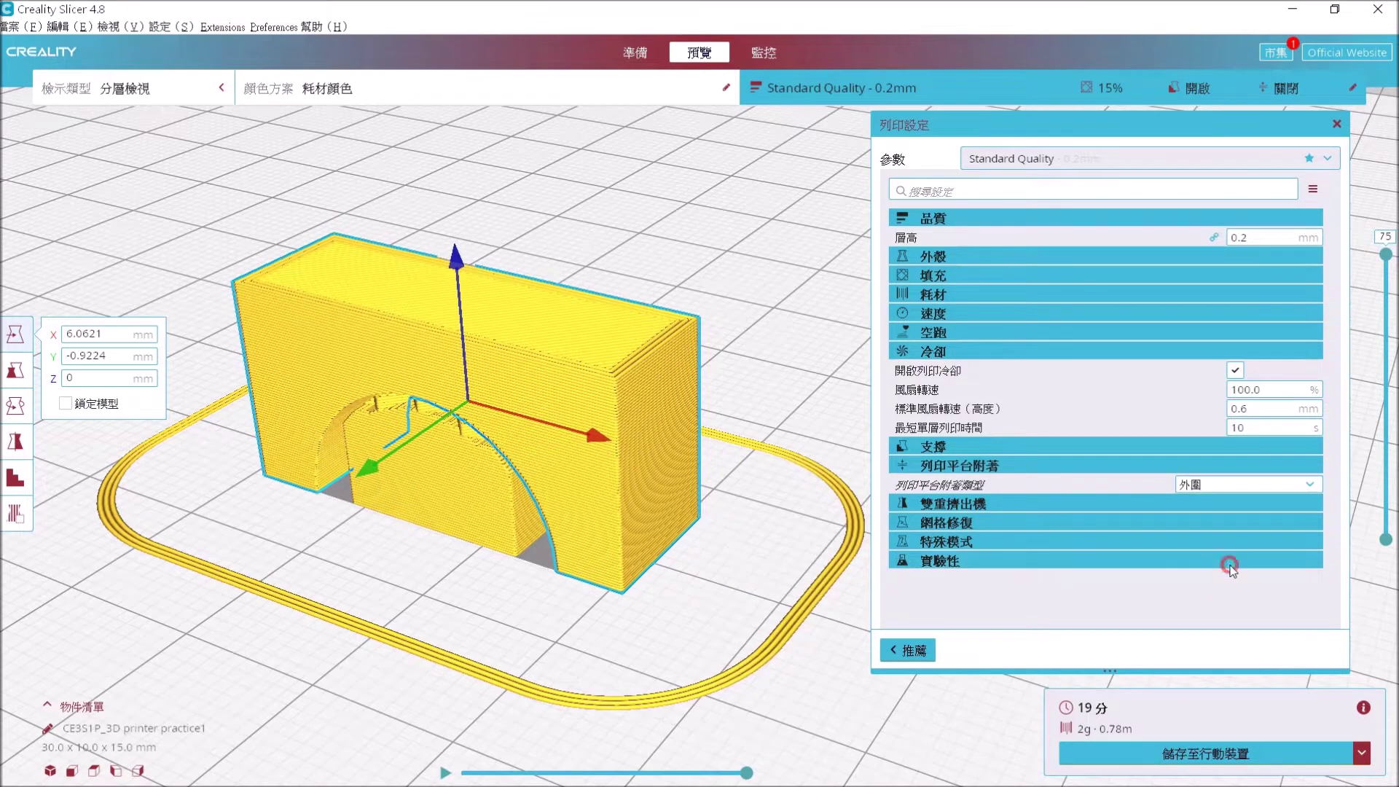
left_click(1269, 485)
left_click(1231, 553)
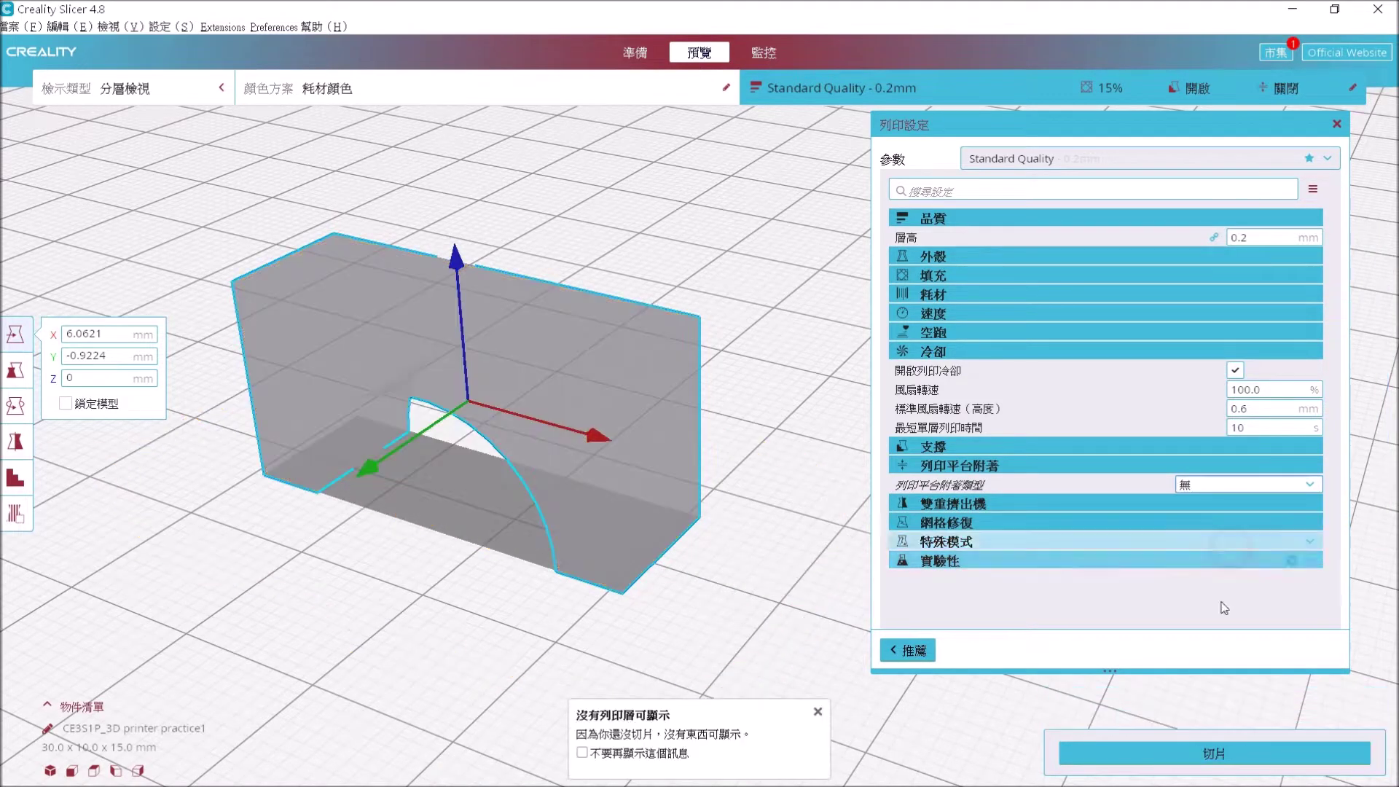
left_click(1198, 749)
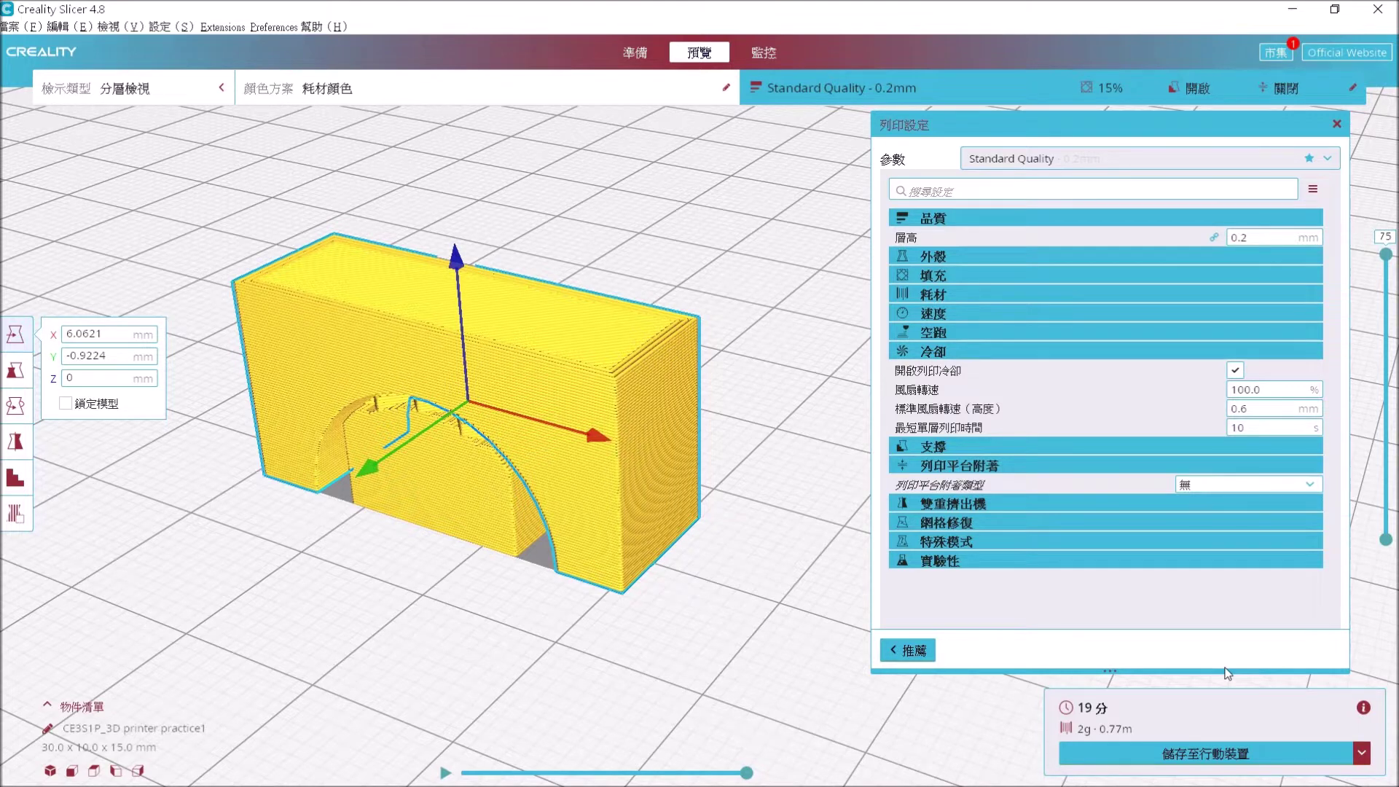
Set the build plate adhesion type (列印平台附著類型) to 外圍 and slice the arch block again.
mouse_move(1240, 488)
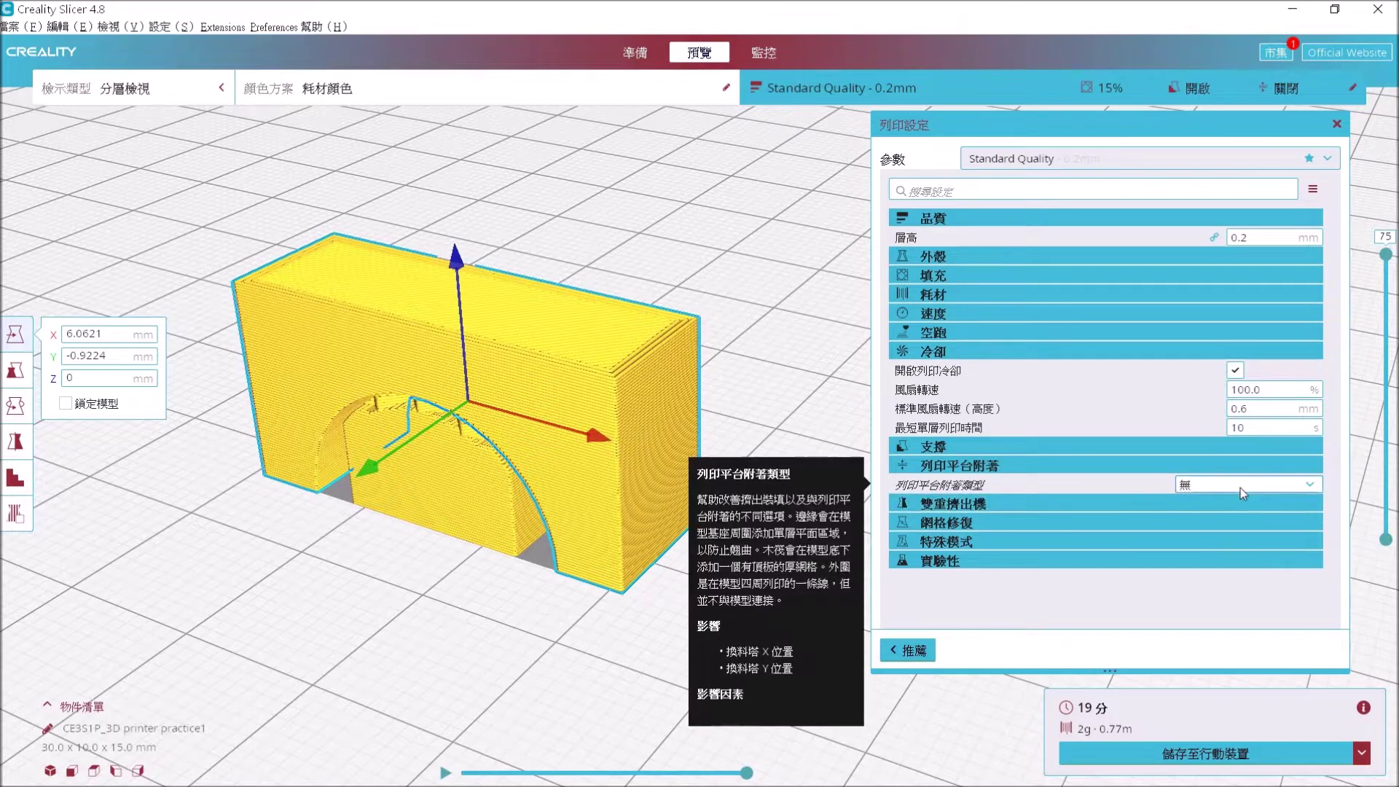
left_click(1240, 486)
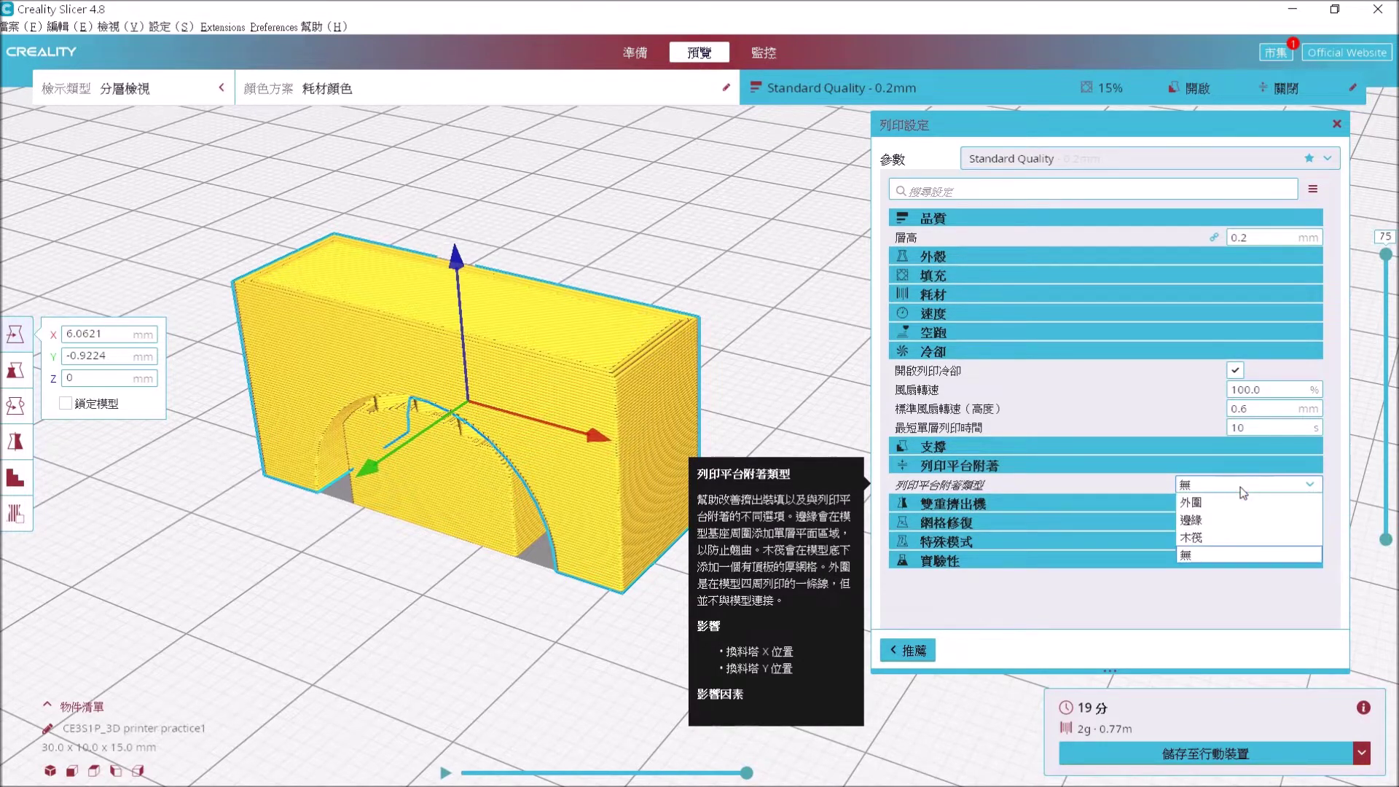
left_click(1227, 505)
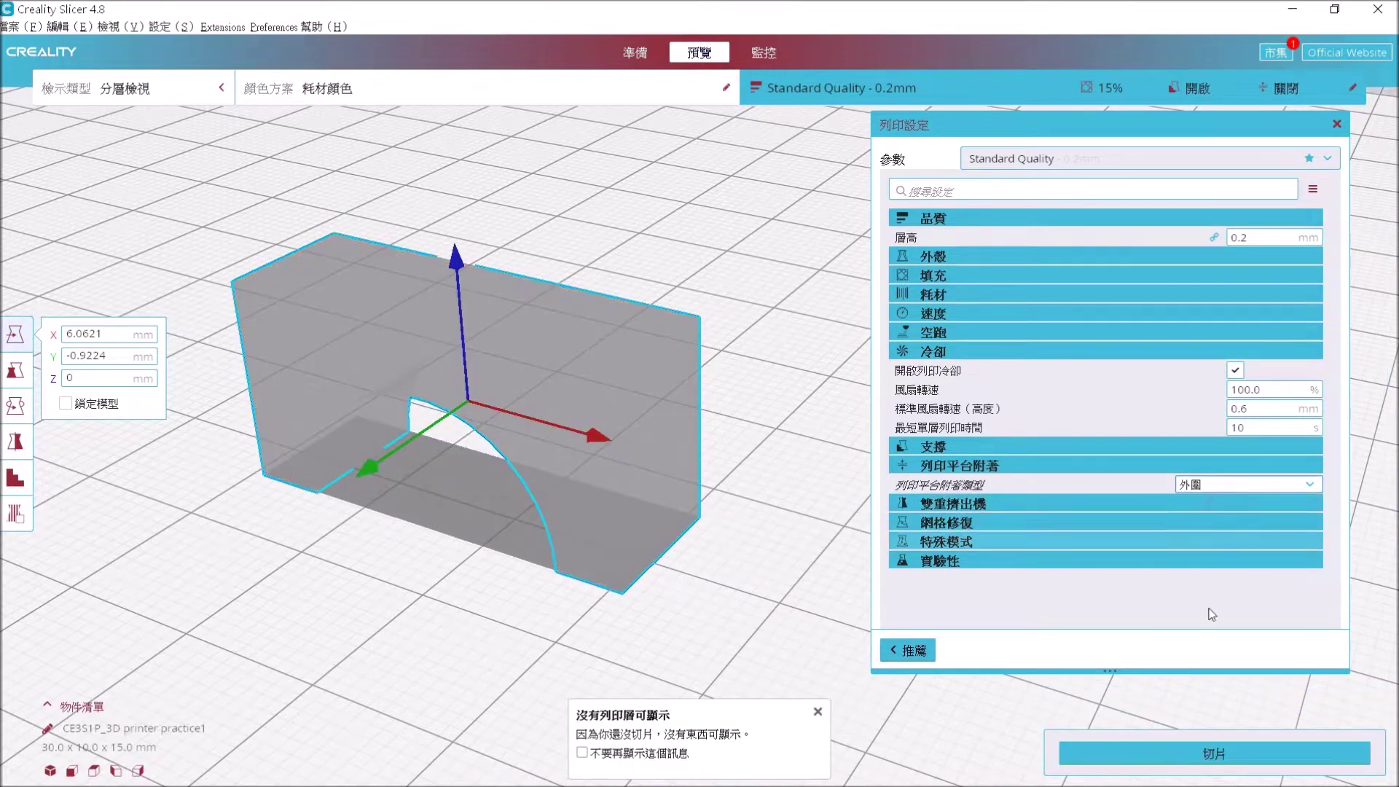
left_click(1230, 756)
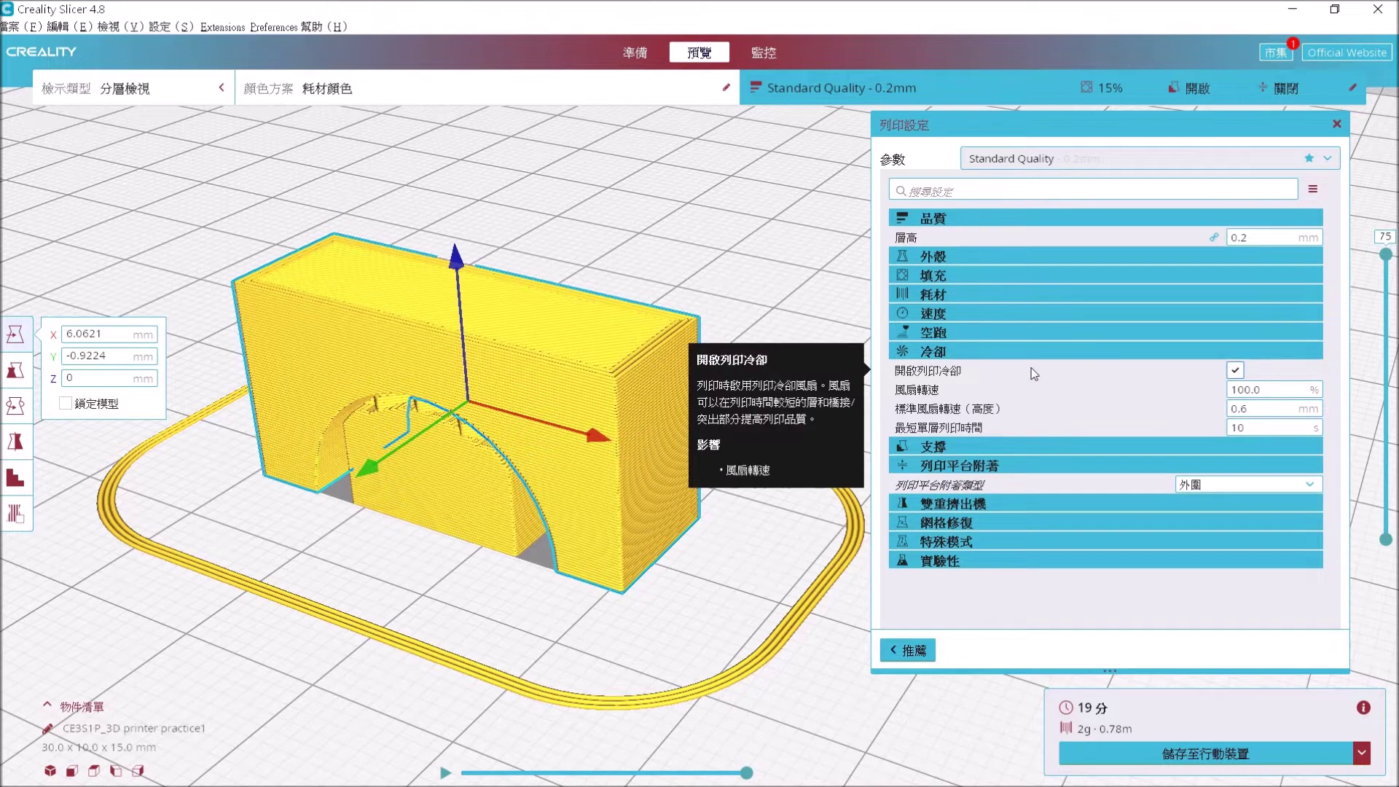
Expand the material (耗材) settings to review the printing temperature, build plate temperature and flow.
left_click(998, 280)
left_click(998, 281)
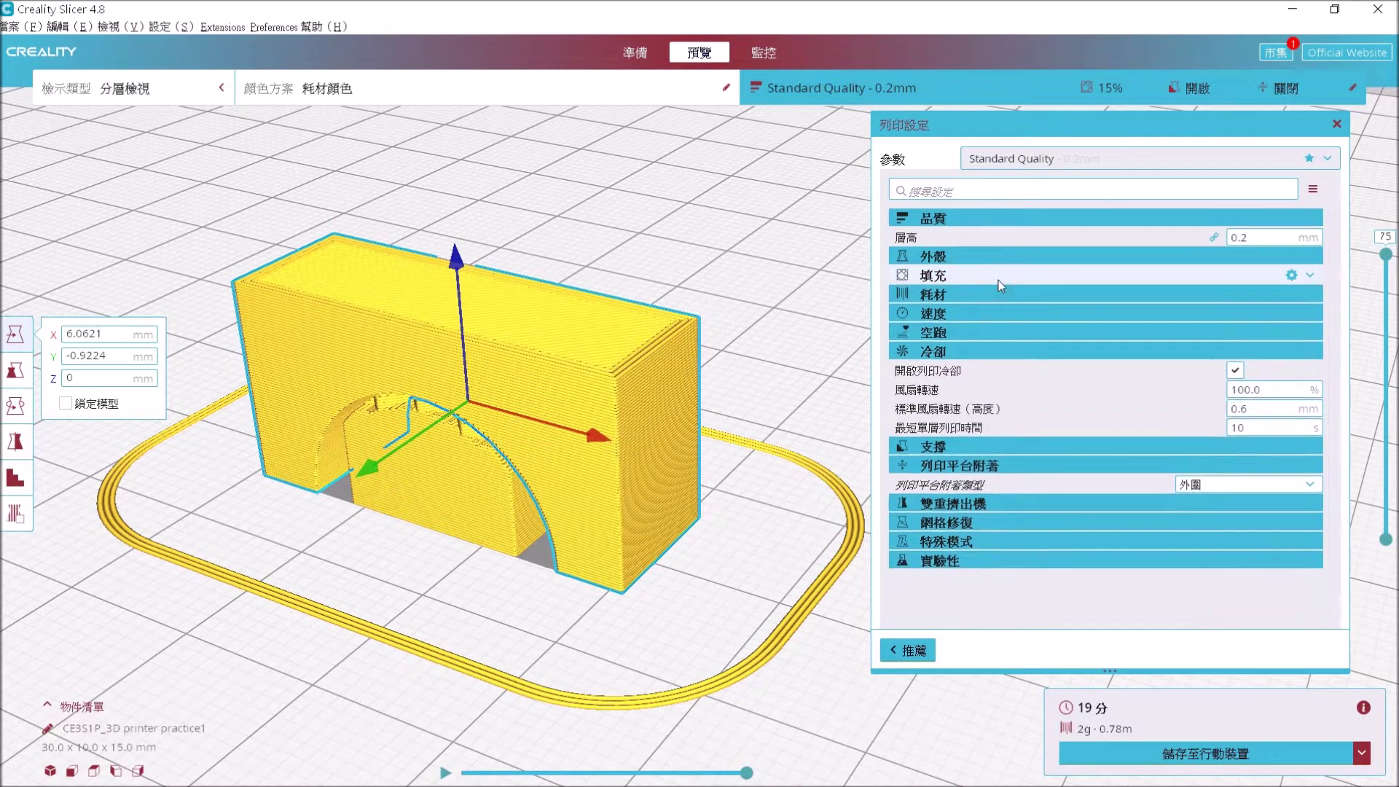
left_click(983, 300)
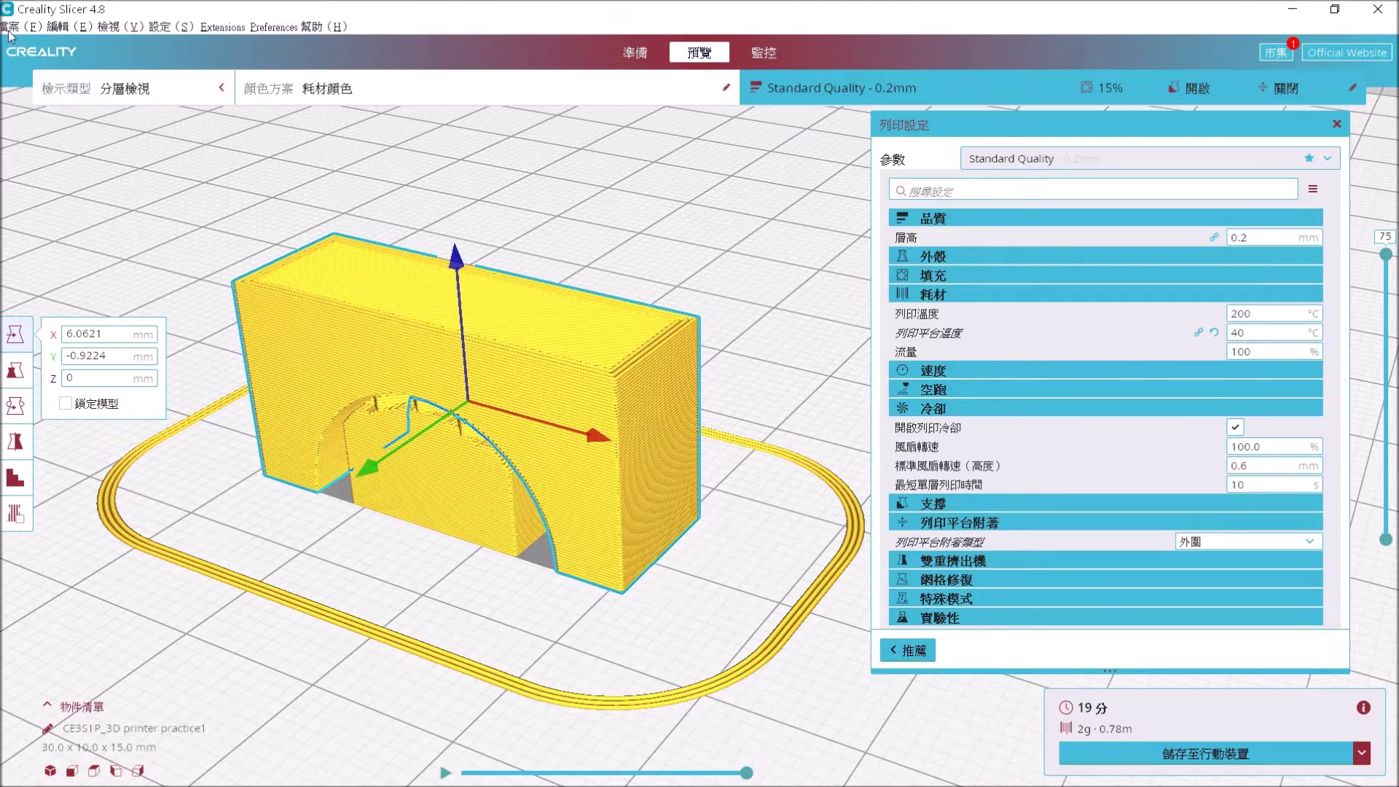
Export the sliced arch block to the class folder as the G-code file CE3S1P_3D printer practice1.gcode.
left_click(10, 29)
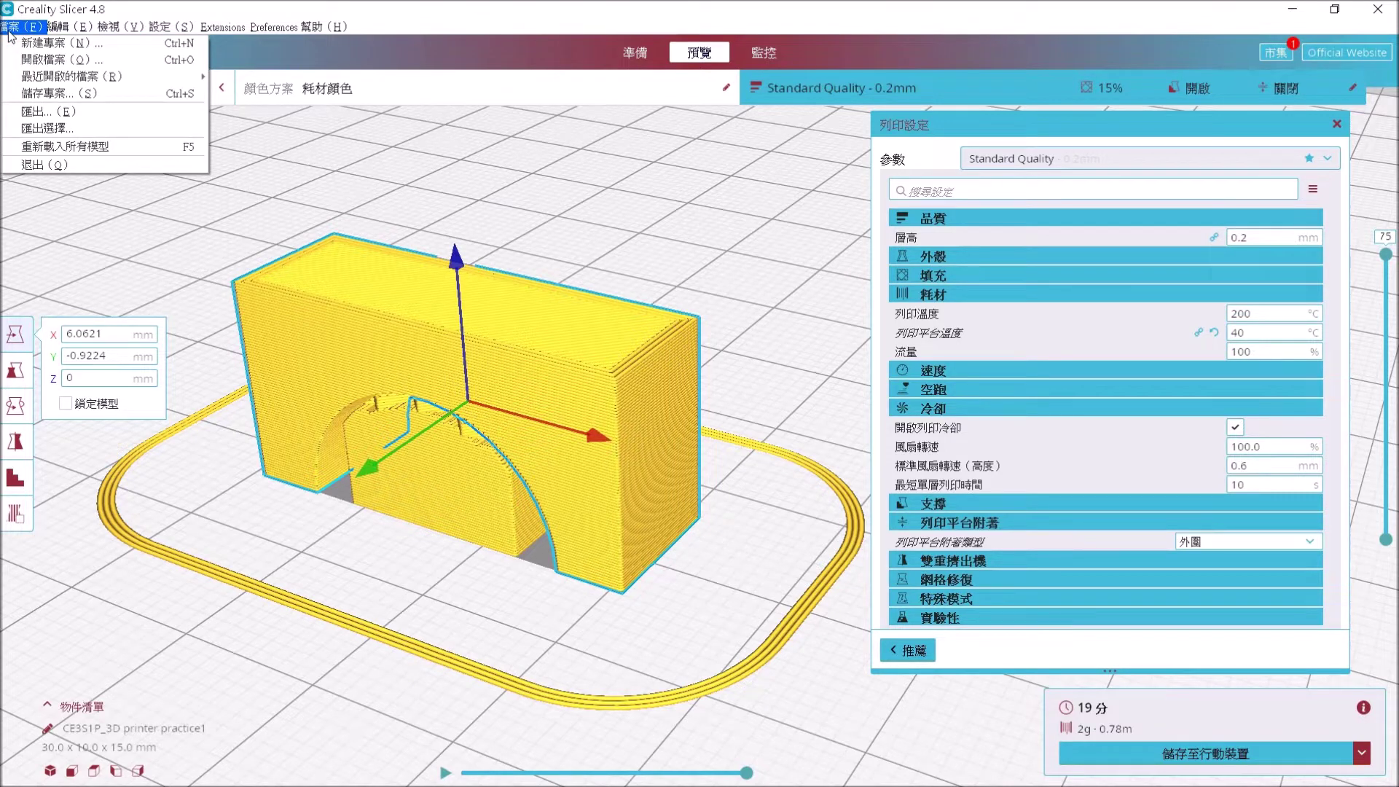
left_click(29, 111)
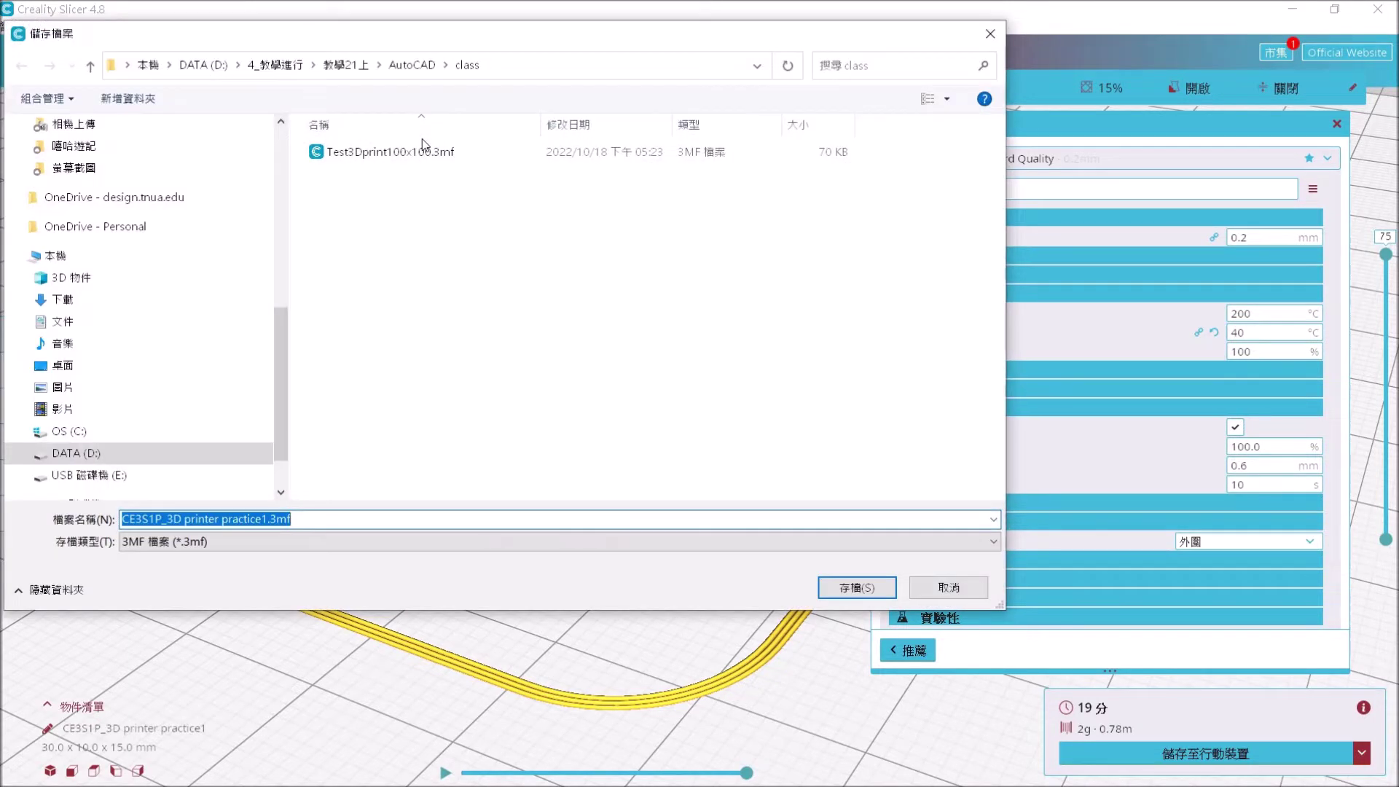
left_click(262, 541)
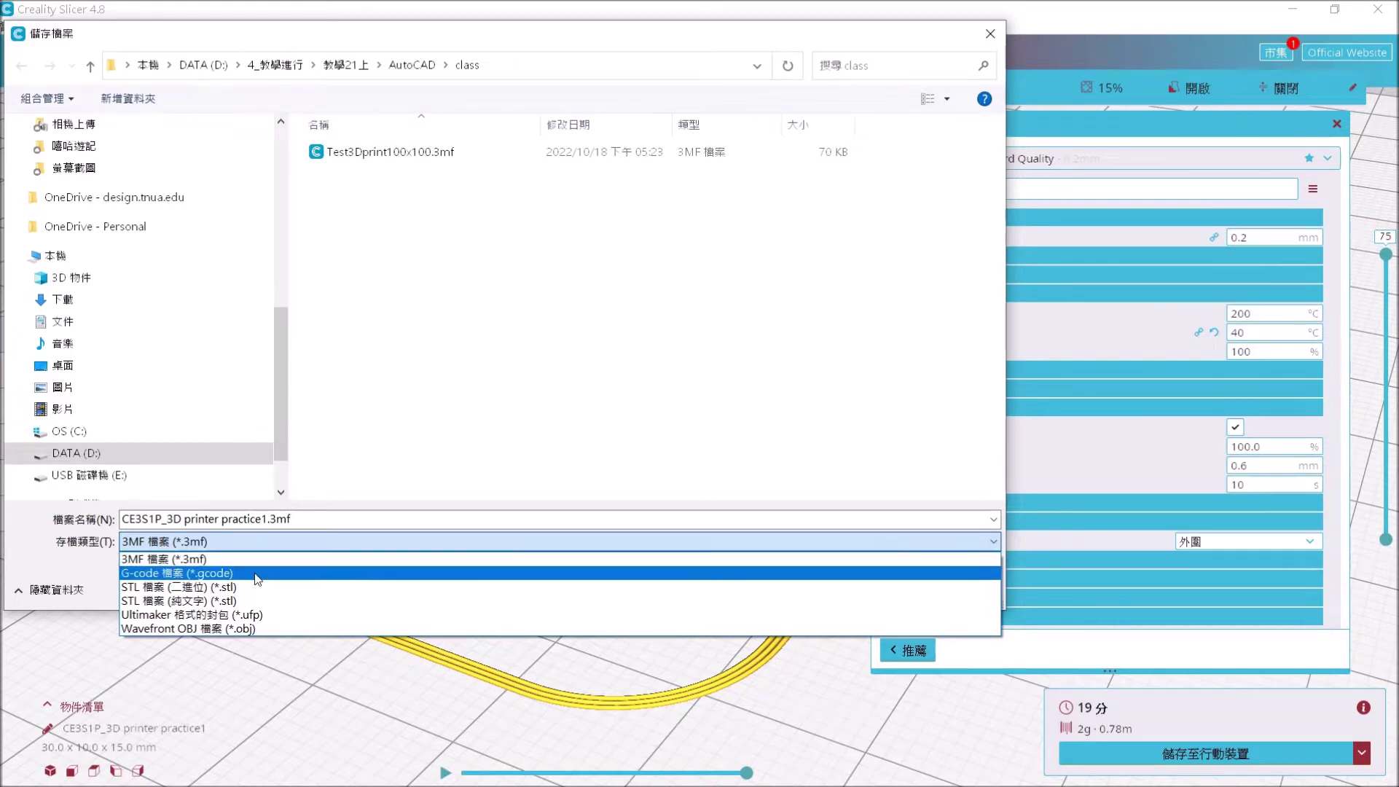
left_click(255, 573)
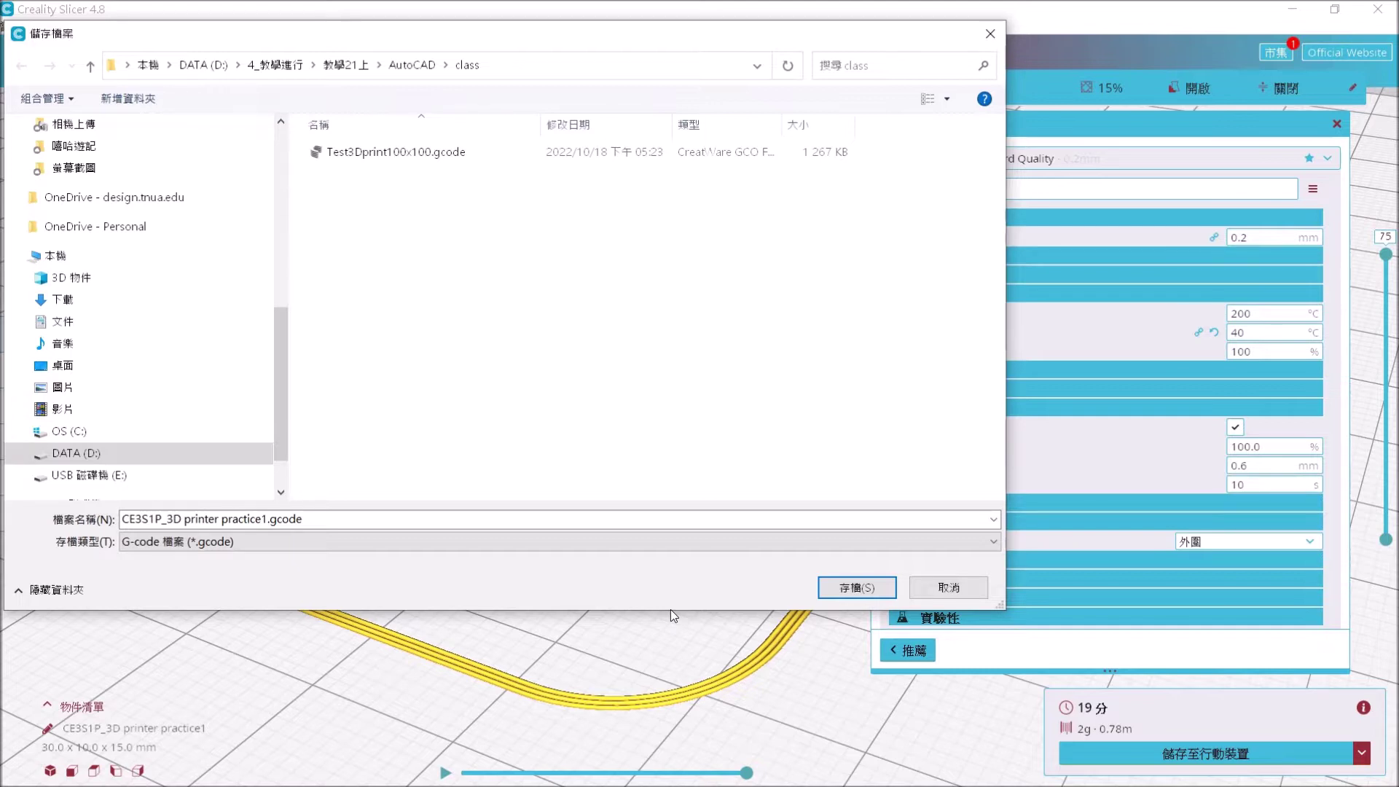
left_click(845, 592)
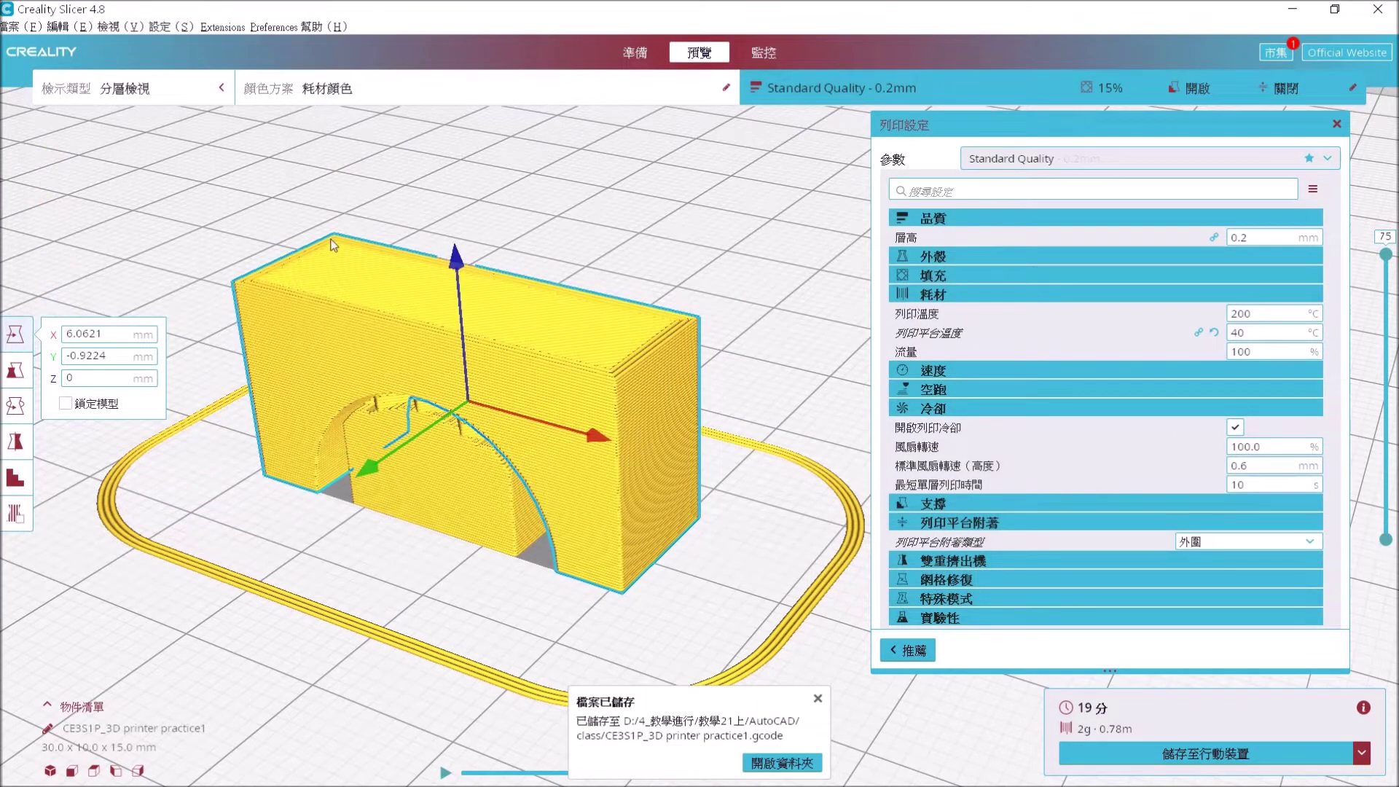
left_click(11, 32)
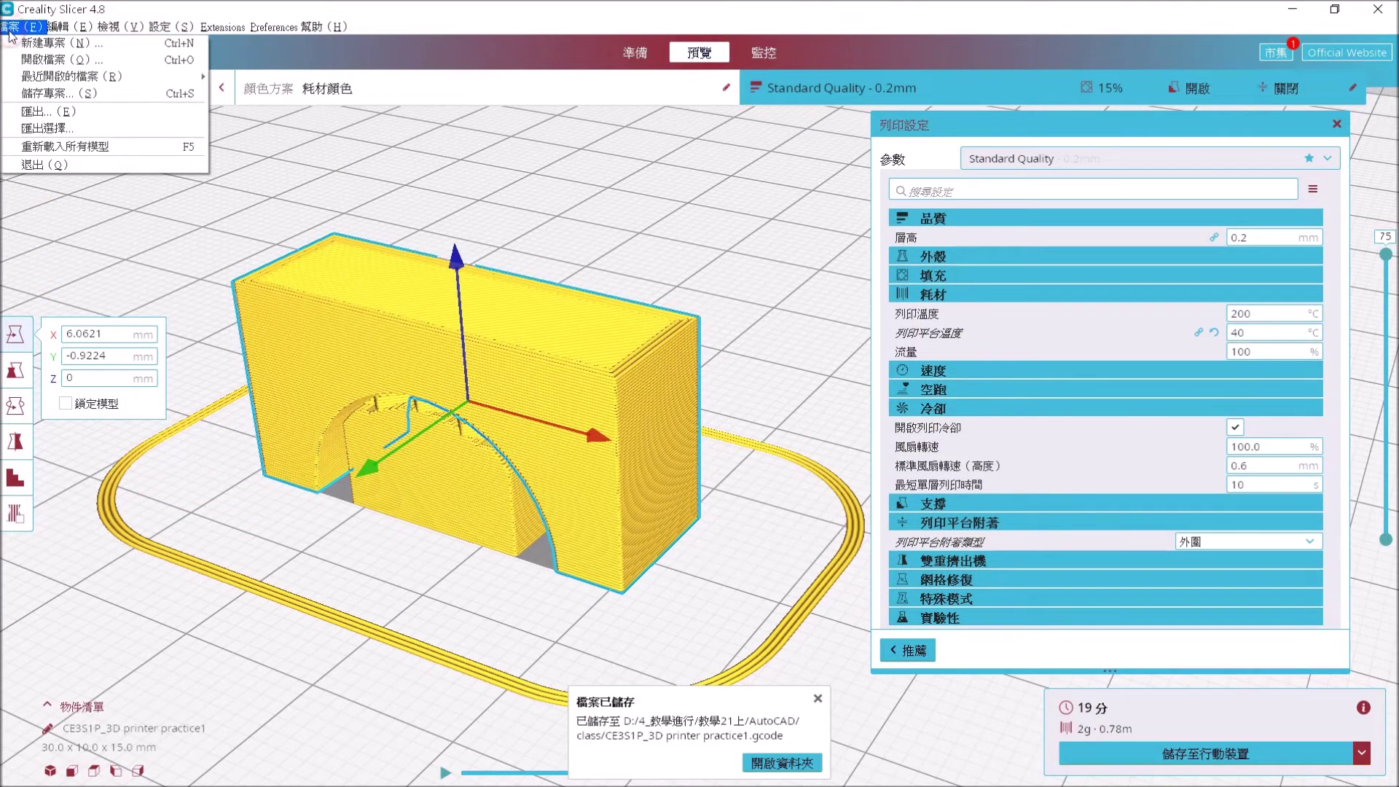
left_click(29, 113)
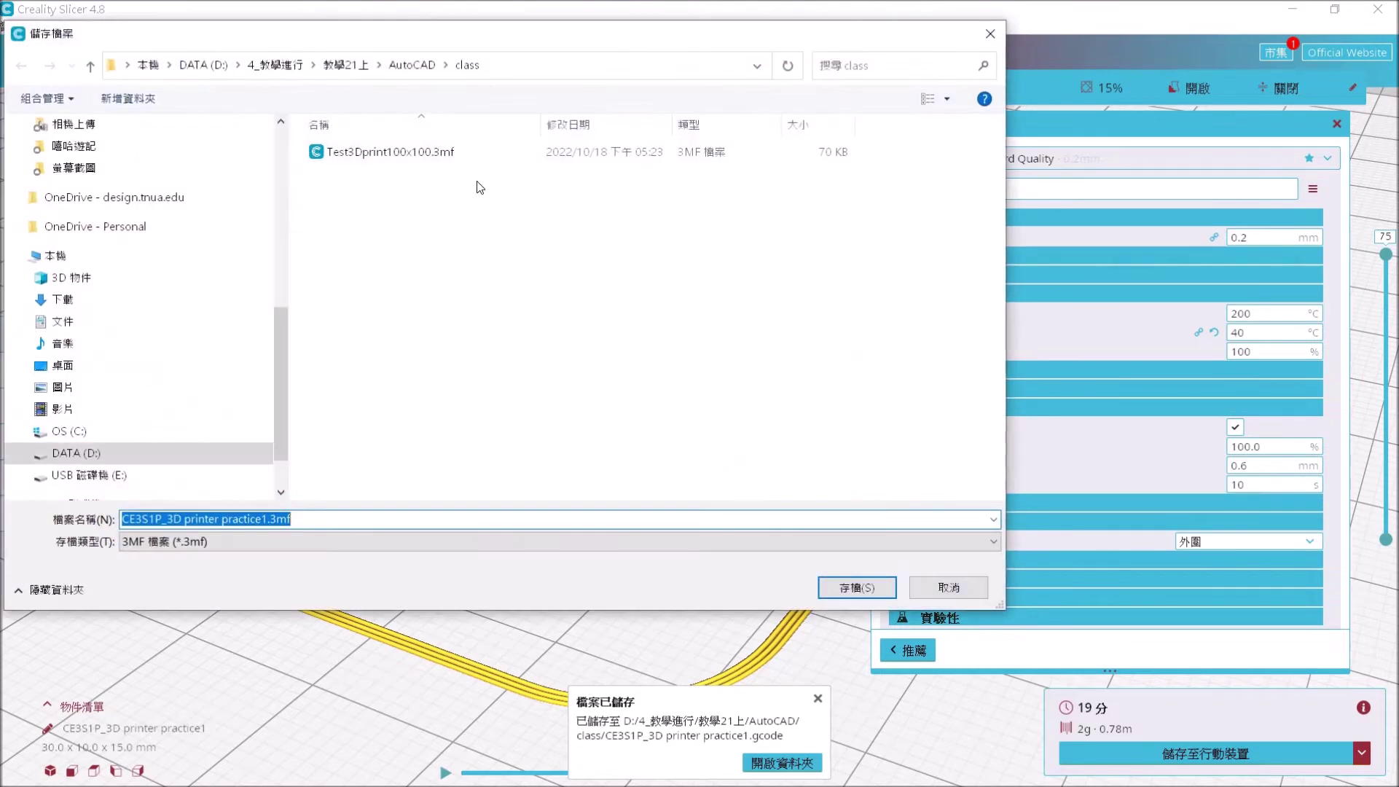
left_click(327, 543)
left_click(328, 553)
left_click(330, 543)
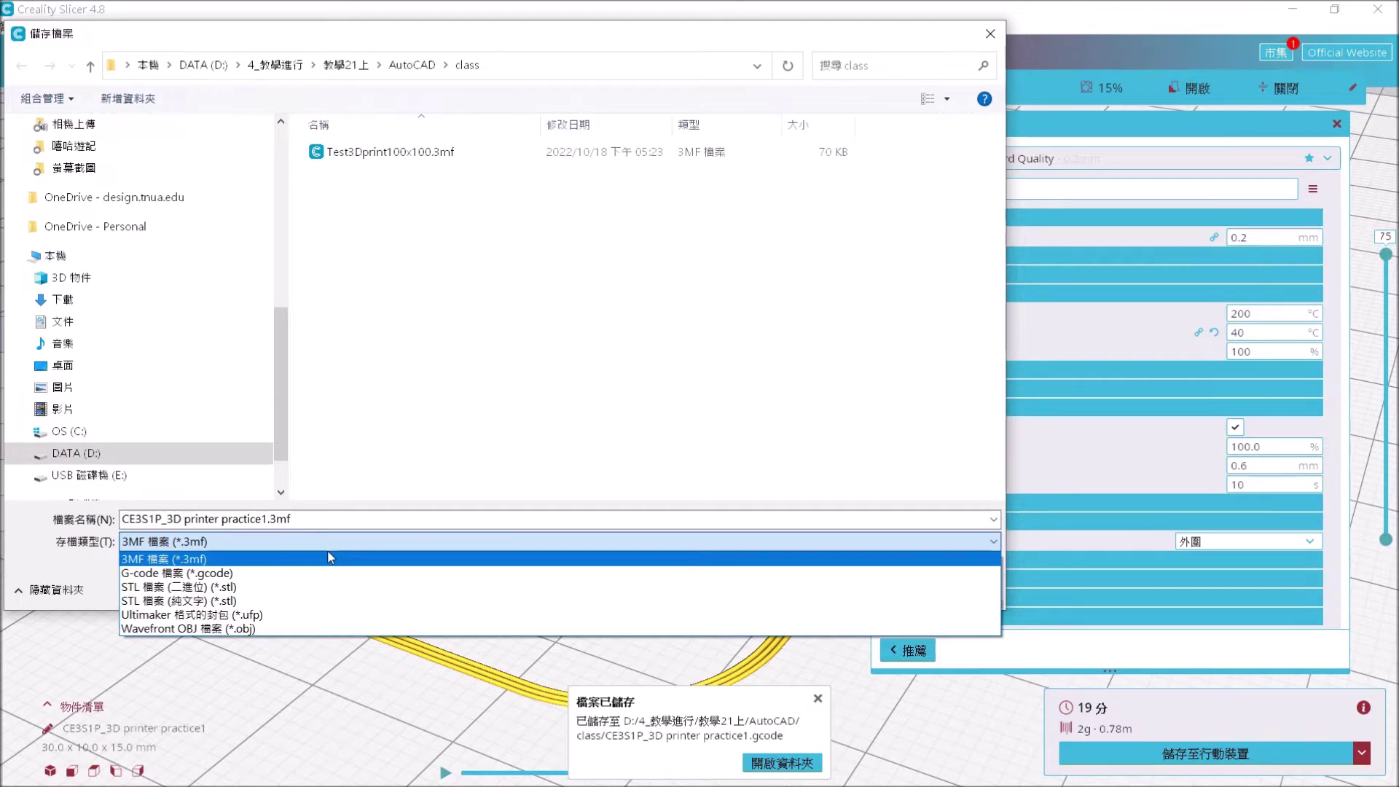
left_click(331, 557)
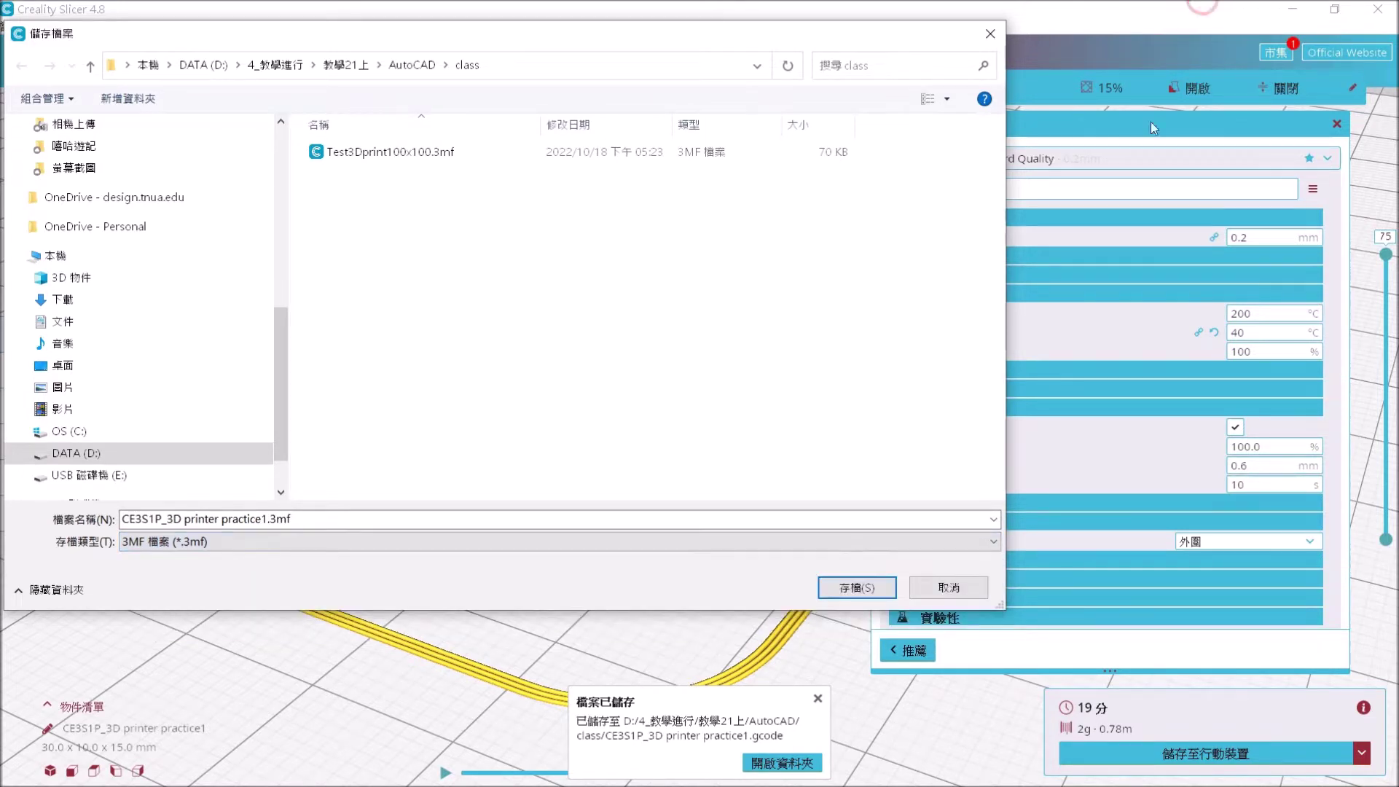
left_click(949, 589)
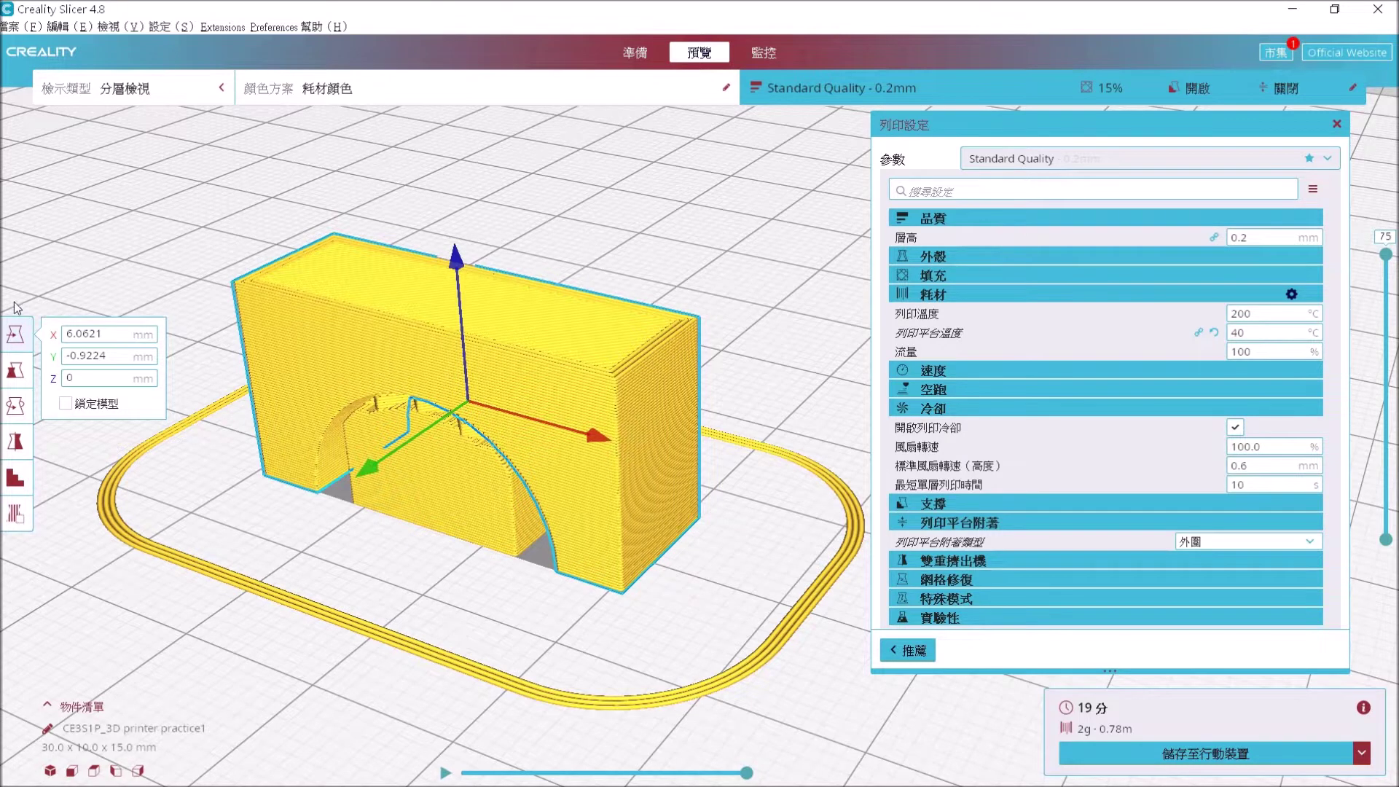
Switch to AutoCAD to examine the inverted and flat-lying versions of the arch block, and return to Creality Slicer.
key("alt+Tab")
key("alt+Tab")
key("alt+Tab")
key("alt+Tab")
key("alt+Tab")
key("alt+Tab")
key("alt+Tab")
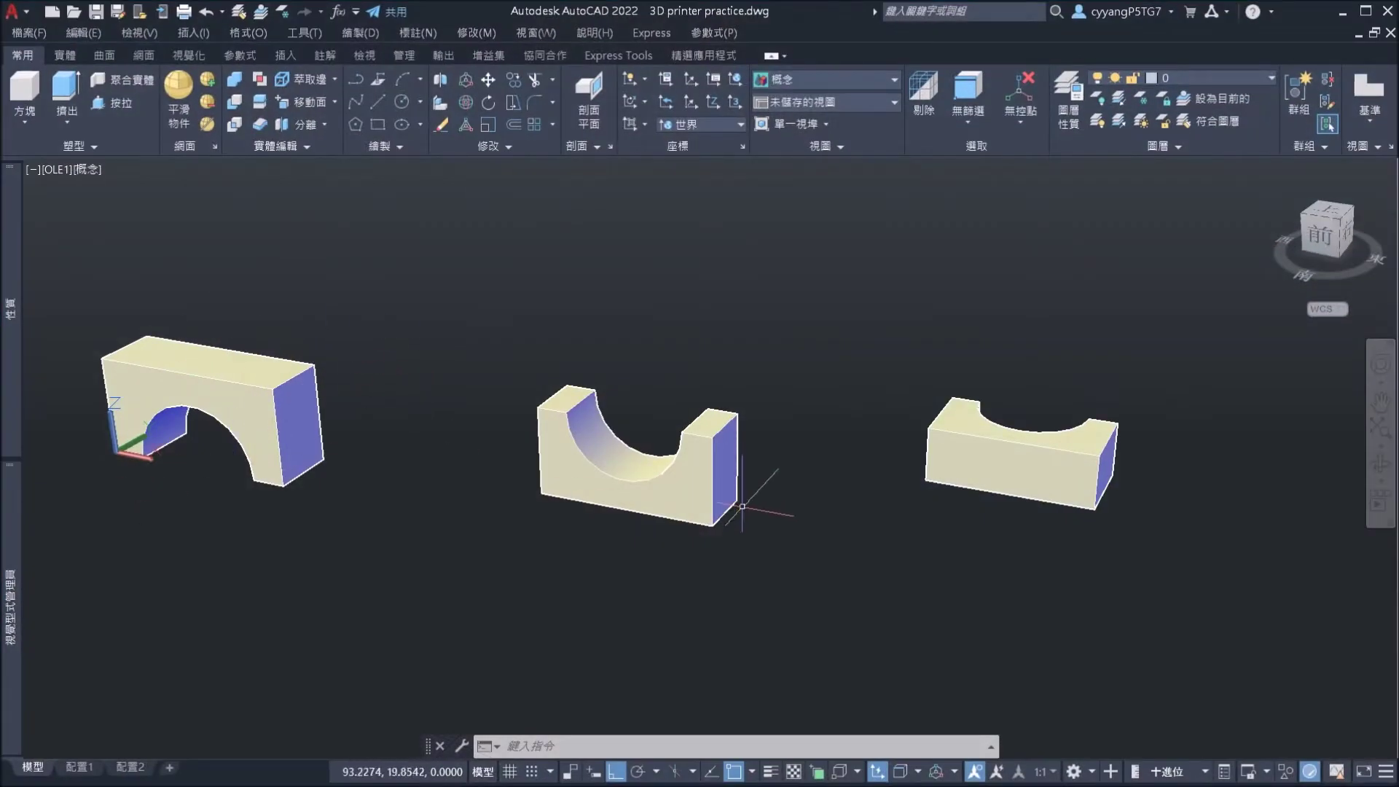
left_click(729, 505)
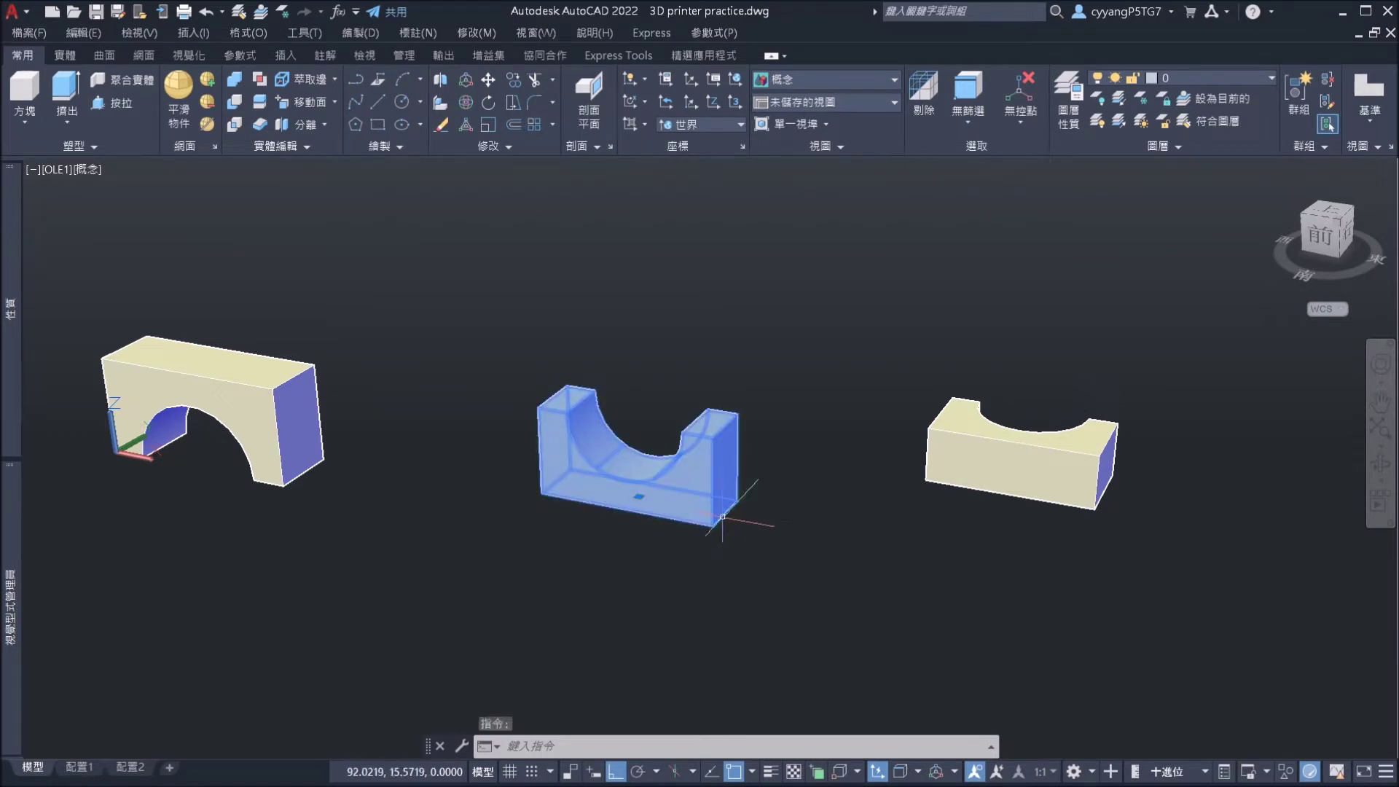
key("Escape")
left_click(984, 435)
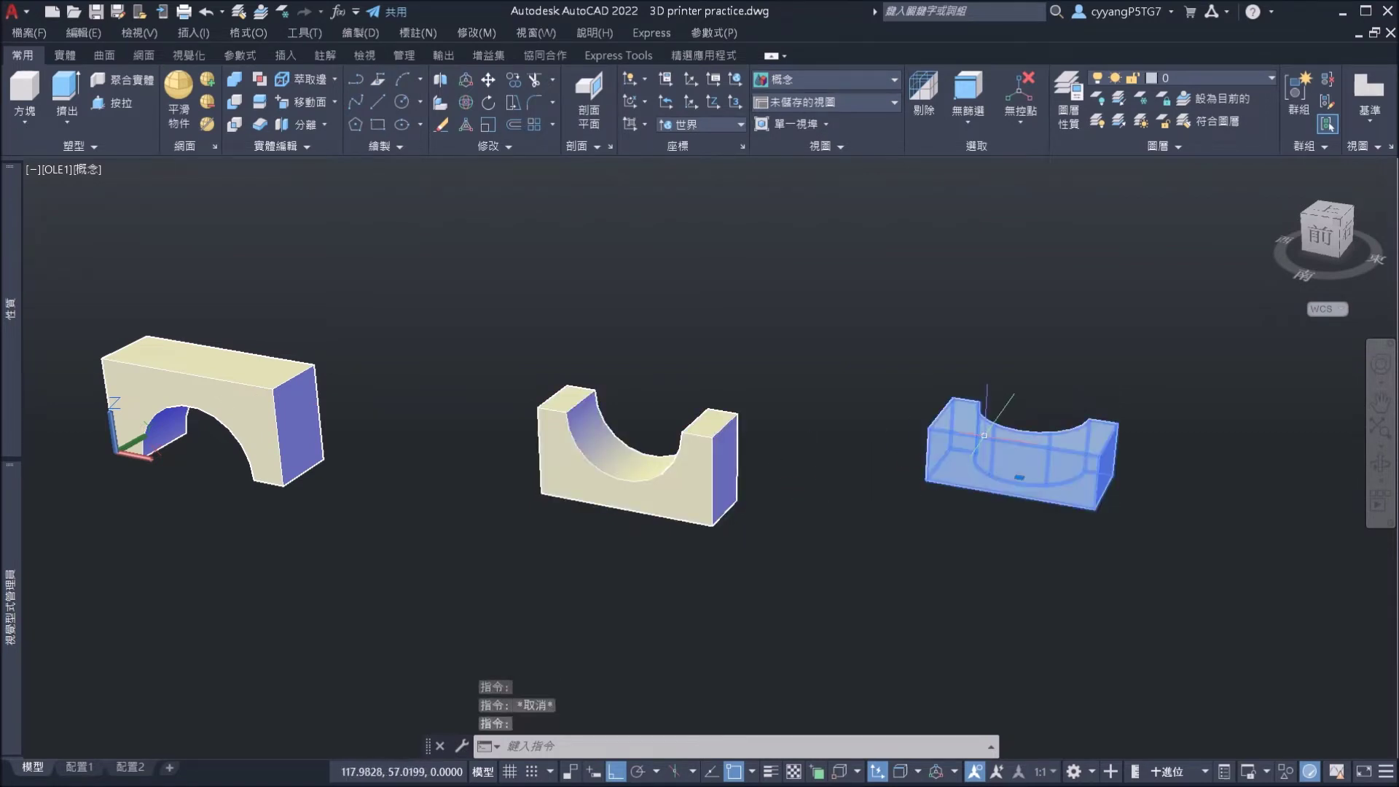
key("Escape")
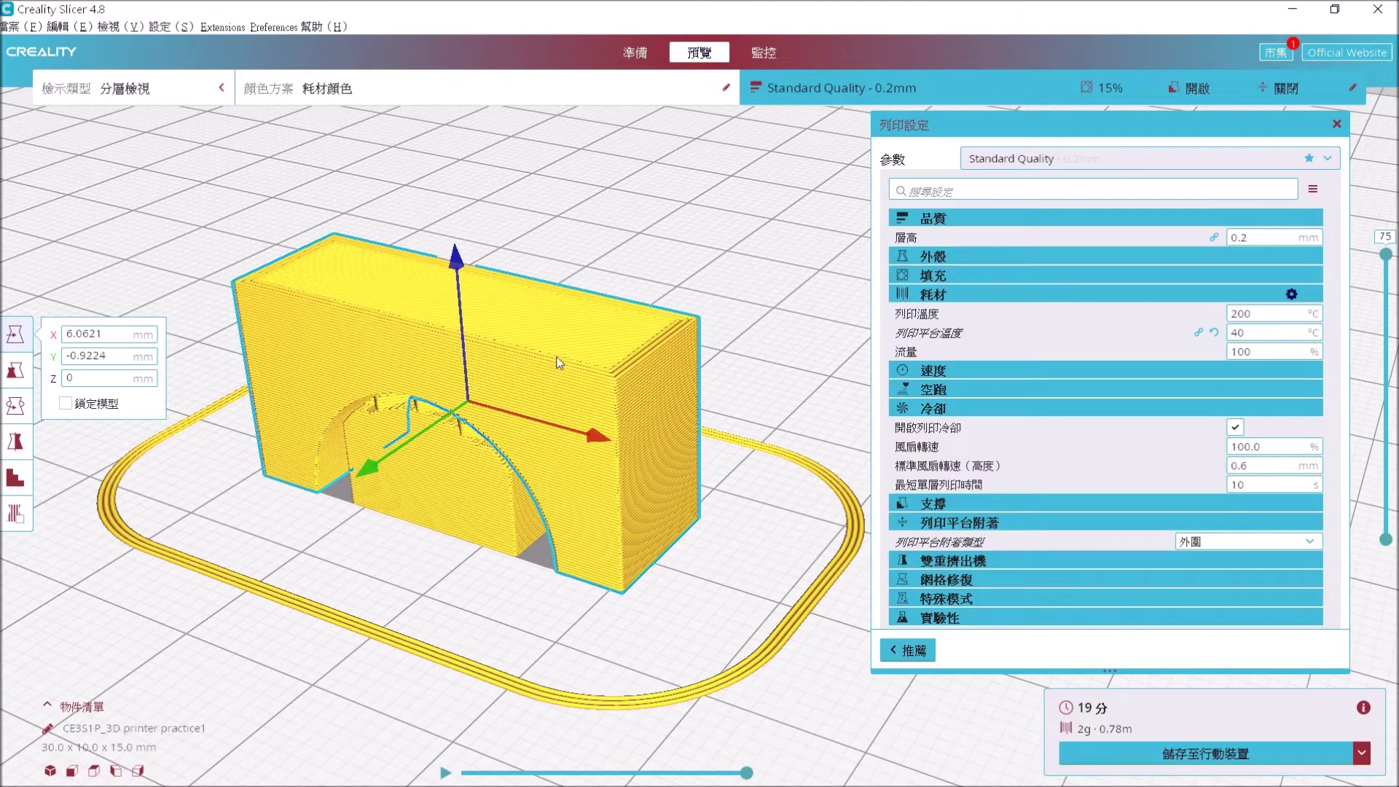
key("alt+Tab")
key("alt+Tab")
key("alt+Tab")
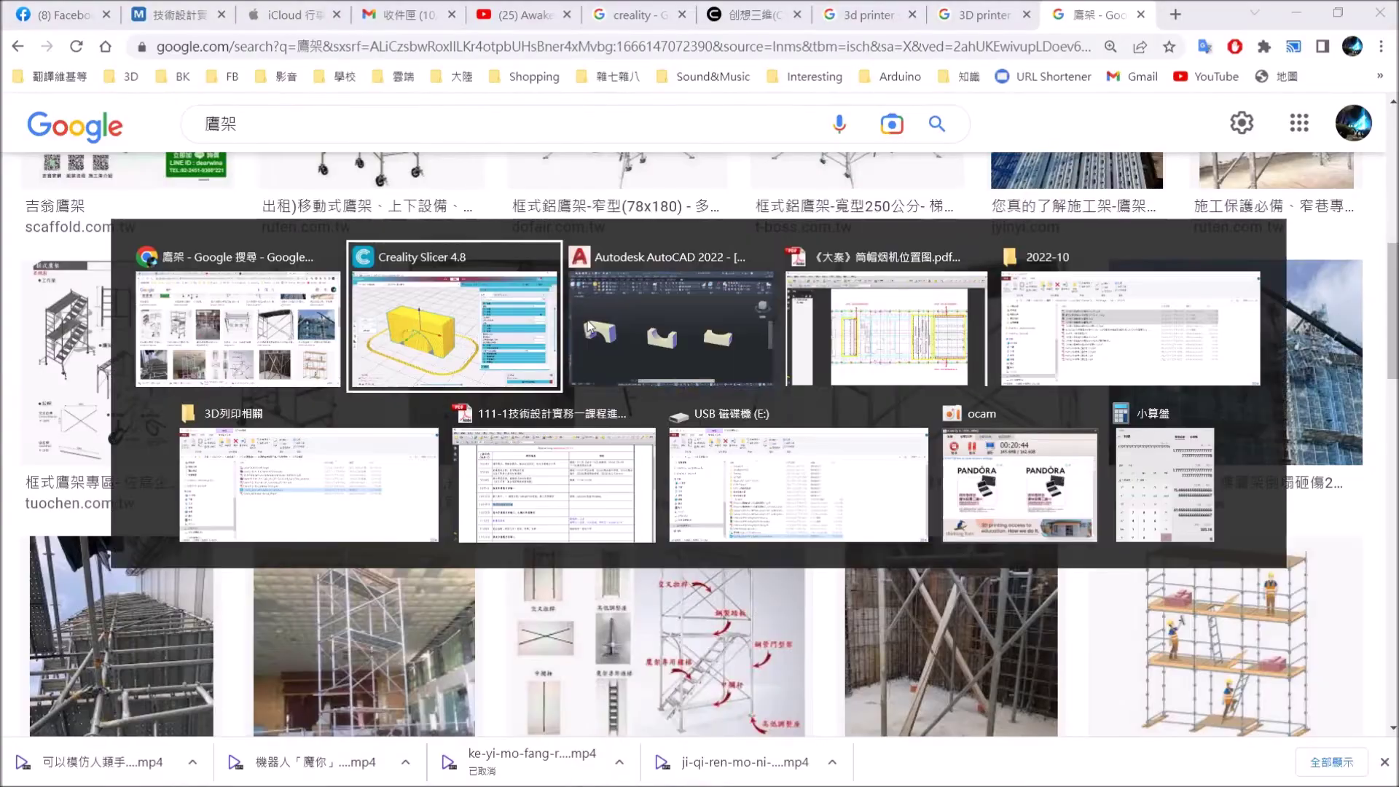
left_click(587, 328)
key("alt+Tab")
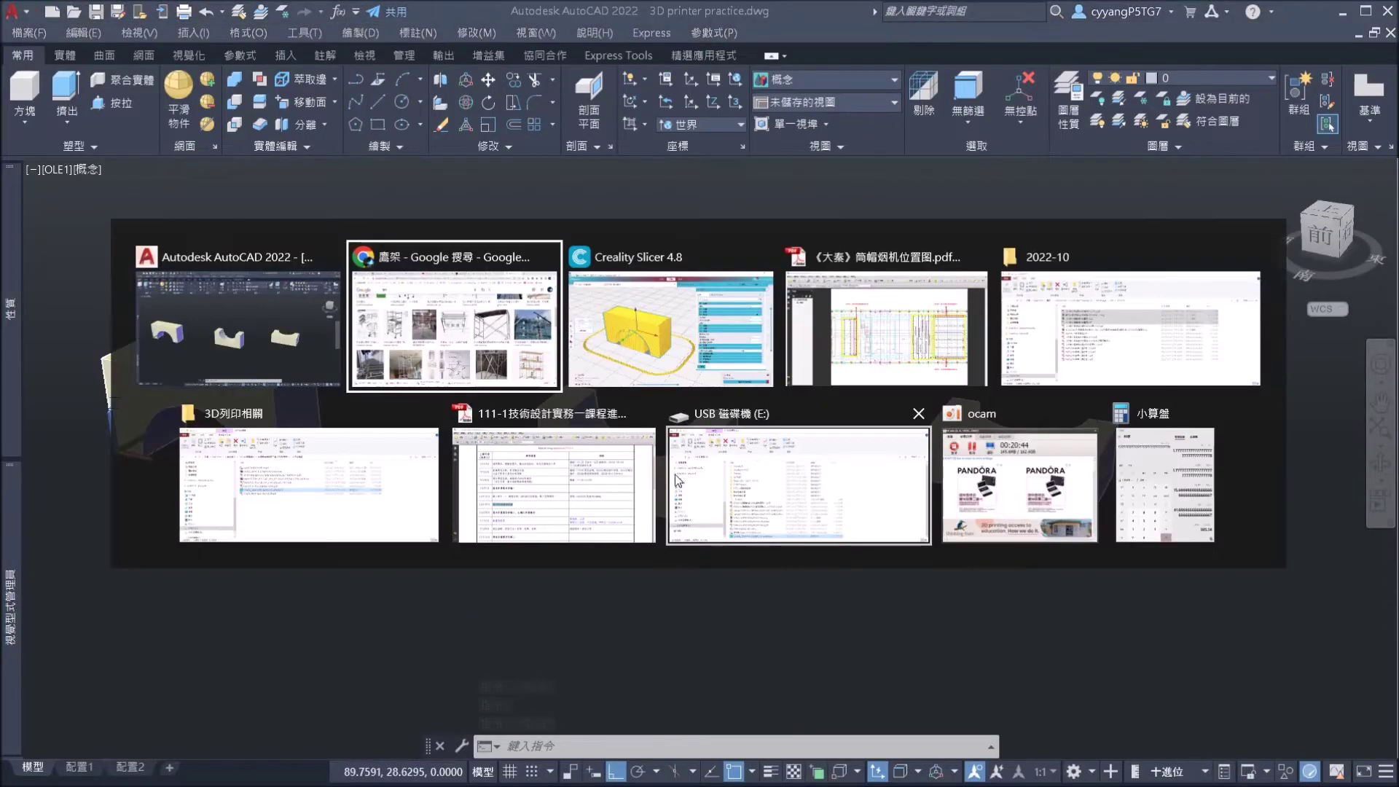
left_click(670, 328)
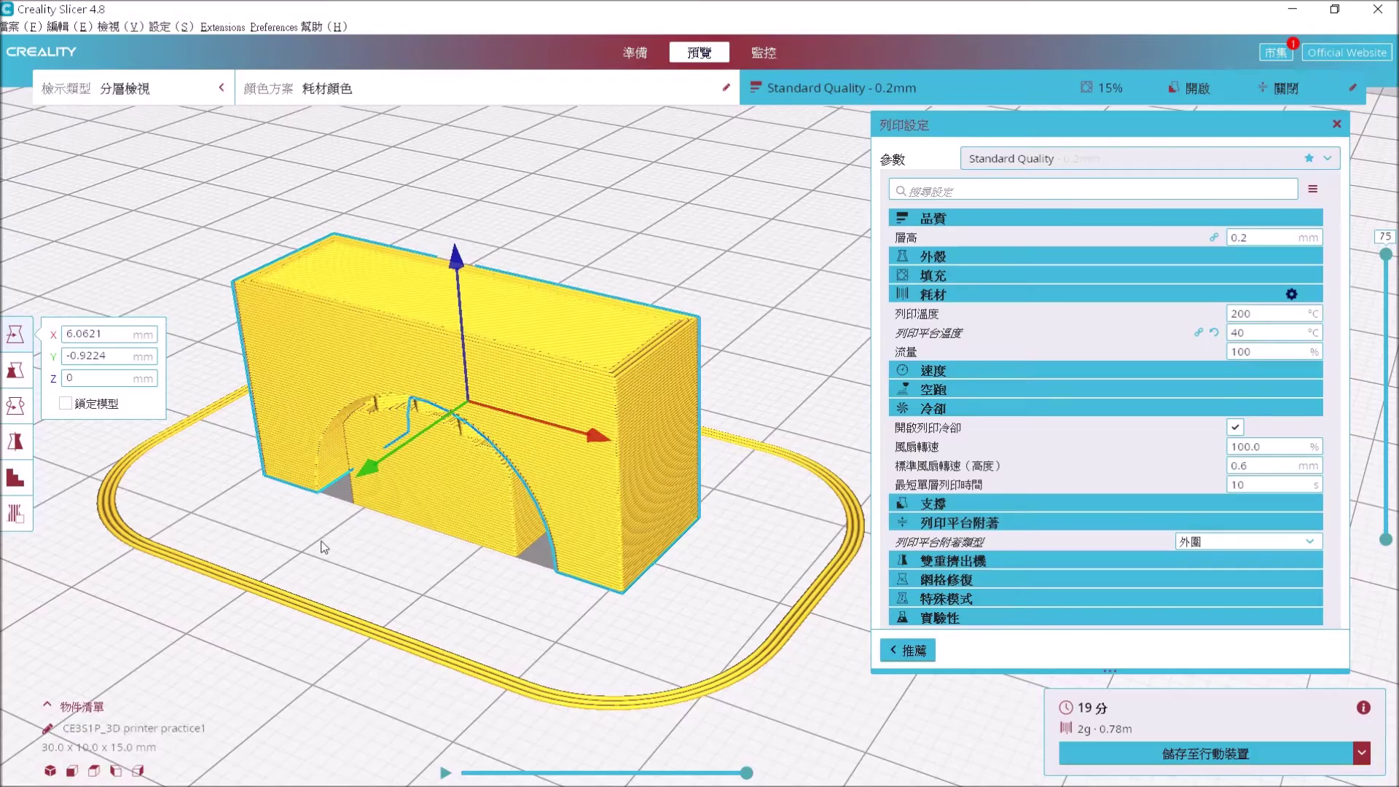
Rotate the arch block 90° about the X axis so it lies flat on the bed, and slice it.
left_click(16, 406)
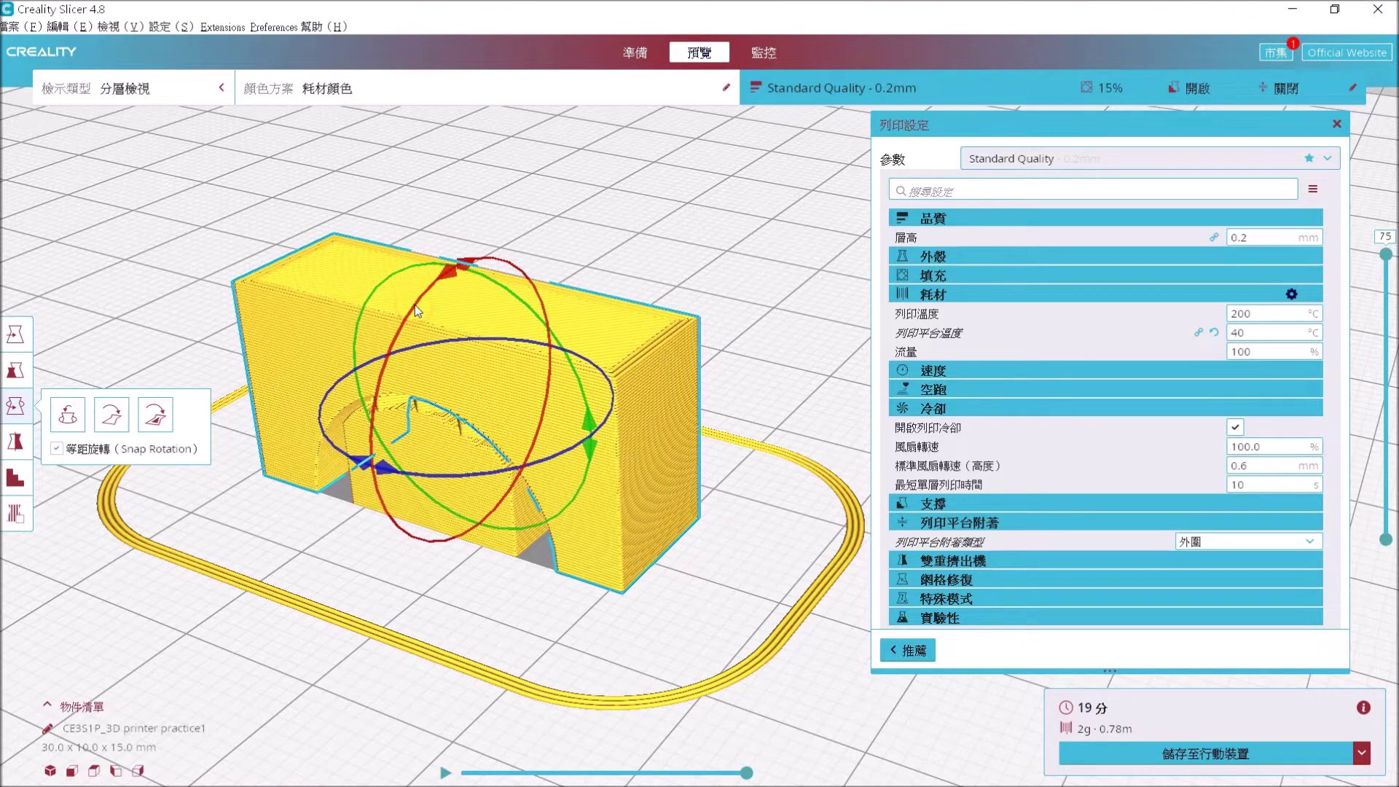
left_click_drag(453, 276, 368, 515)
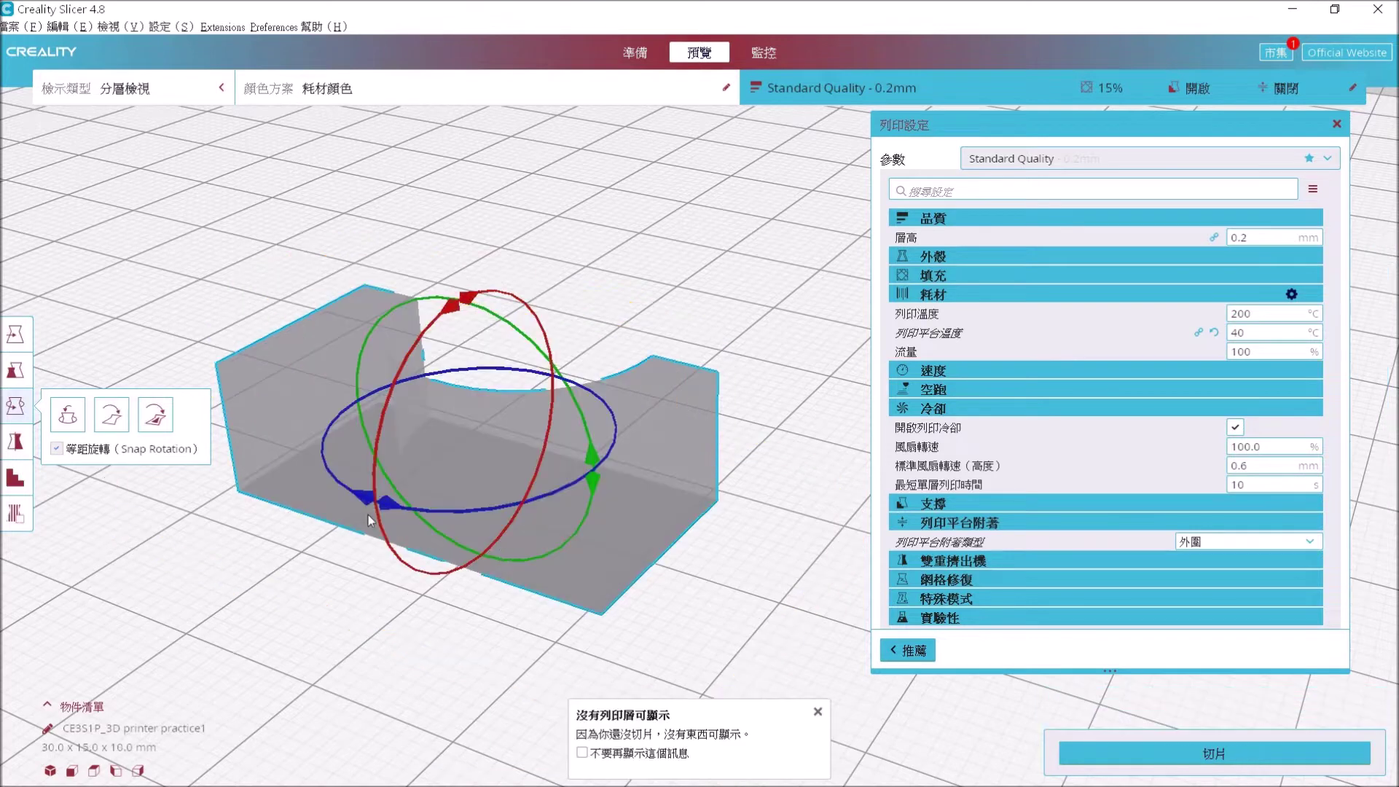
left_click(707, 571)
left_click(1151, 750)
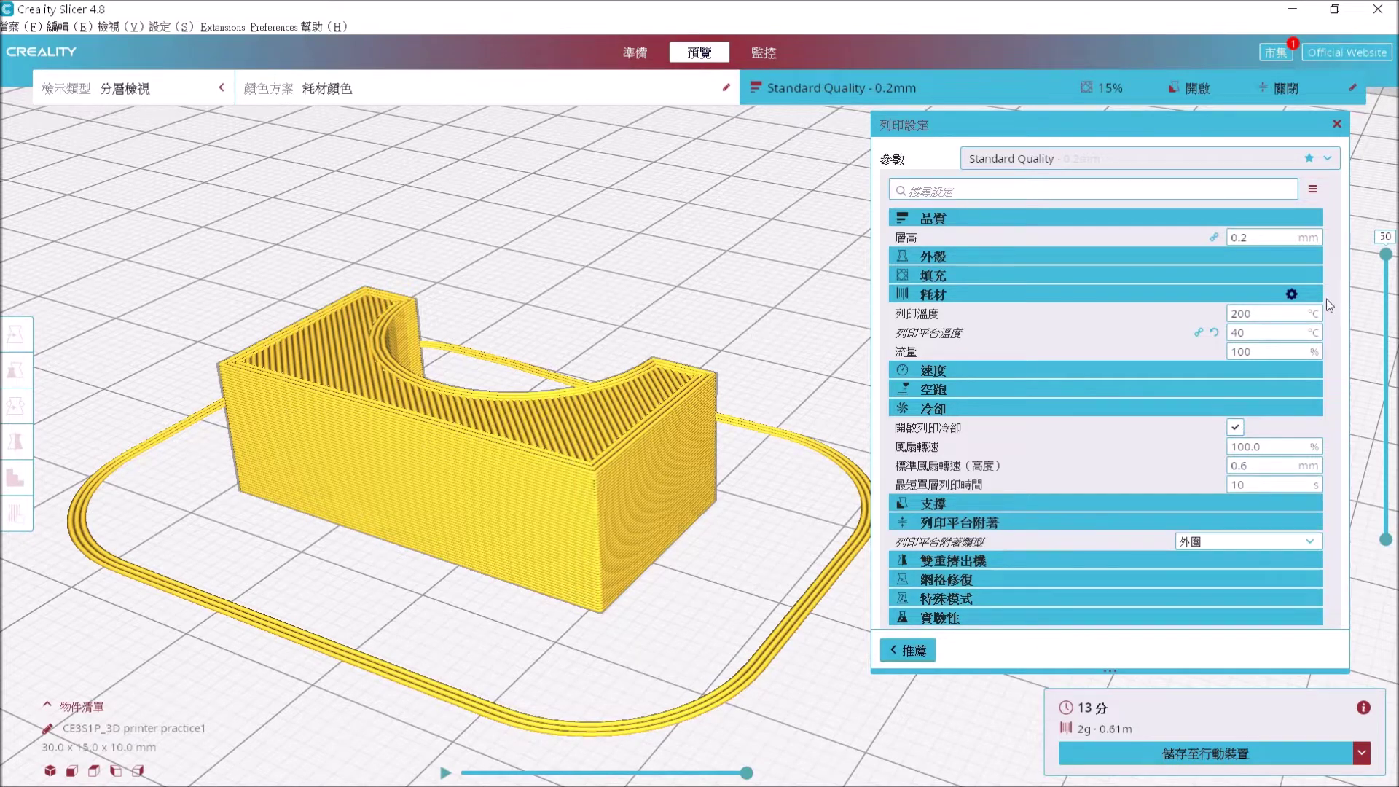
mouse_move(1322, 309)
Export the flat-lying block's slice to the class folder as the G-code file CE3S1P_3D printer practice2.gcode.
left_click(10, 26)
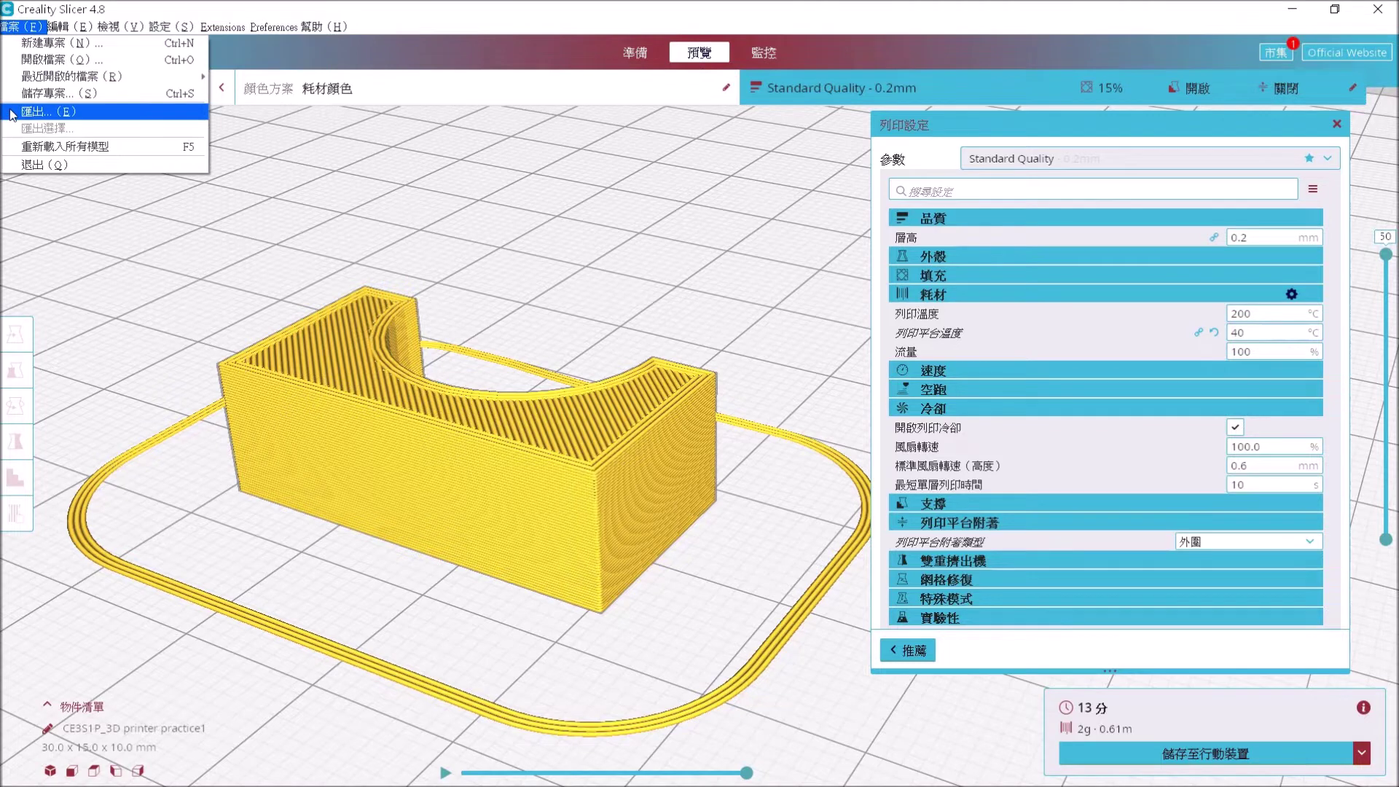
left_click(54, 113)
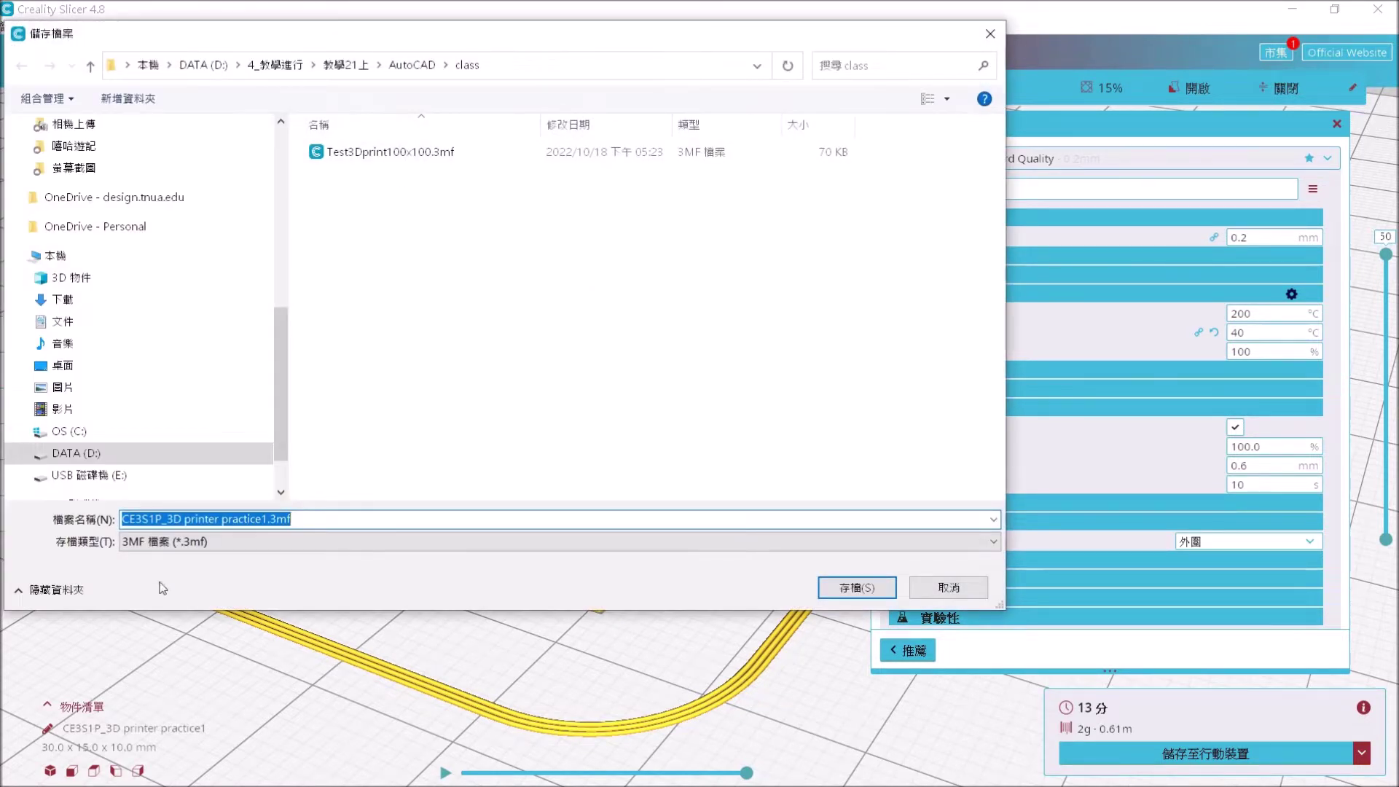
left_click(204, 541)
left_click(204, 565)
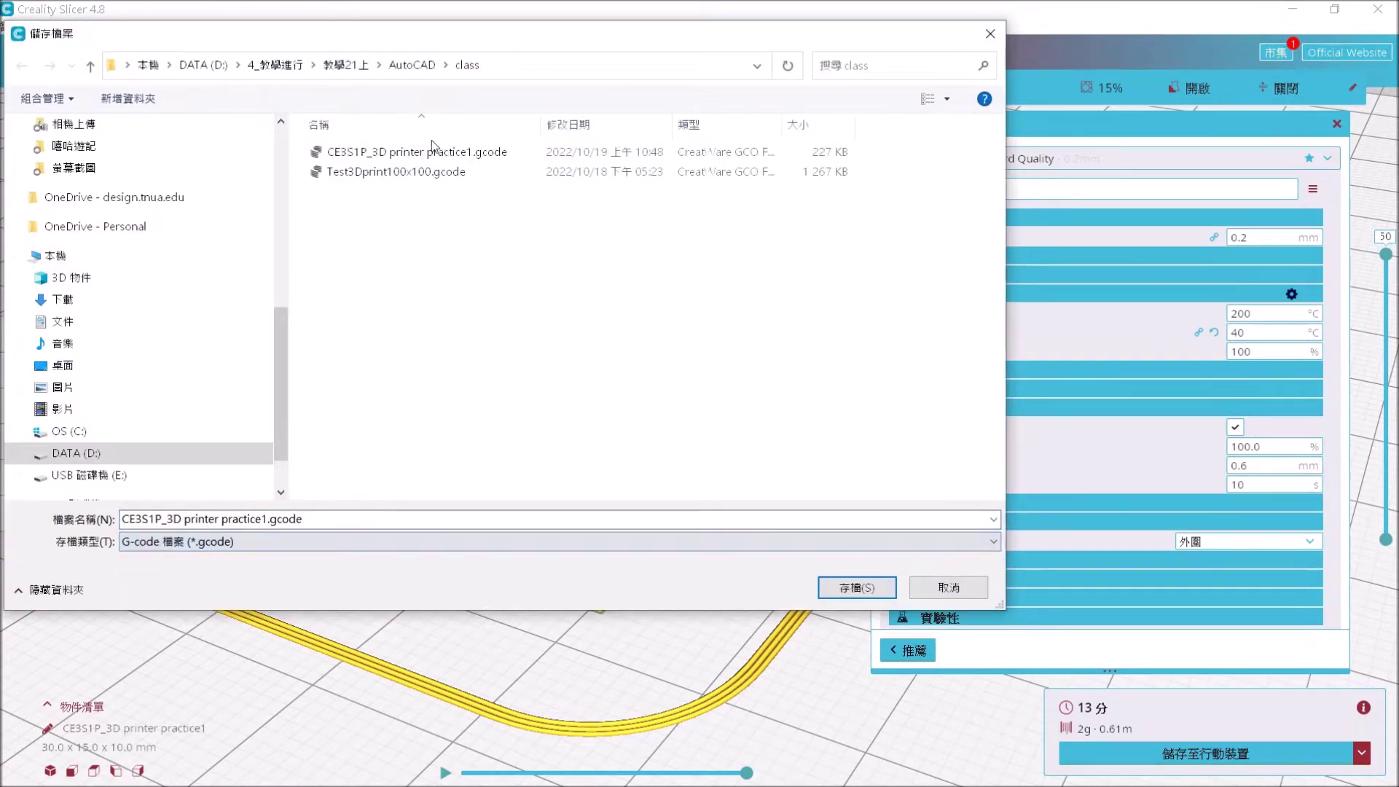
left_click(454, 153)
left_click(264, 520)
key("BackSpace")
type("2")
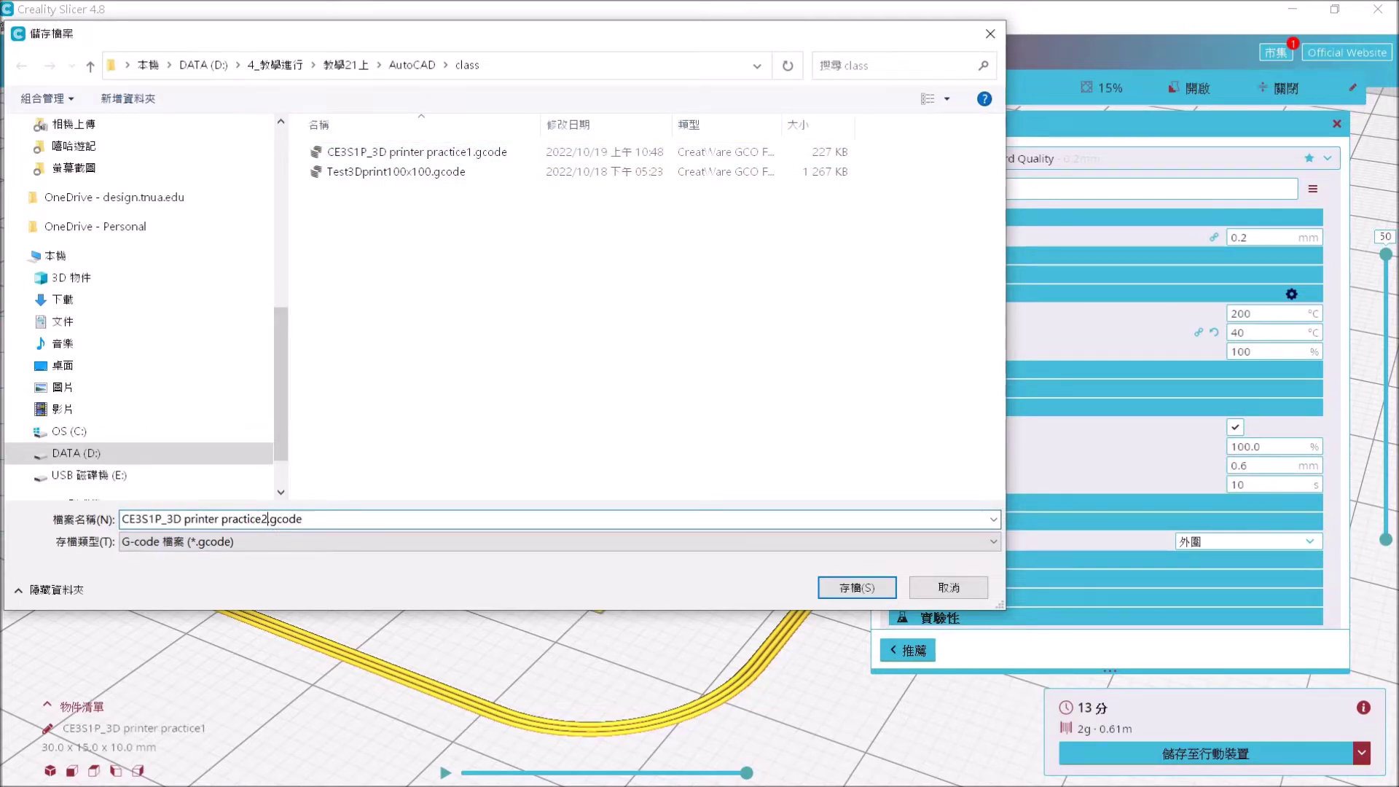
key("Return")
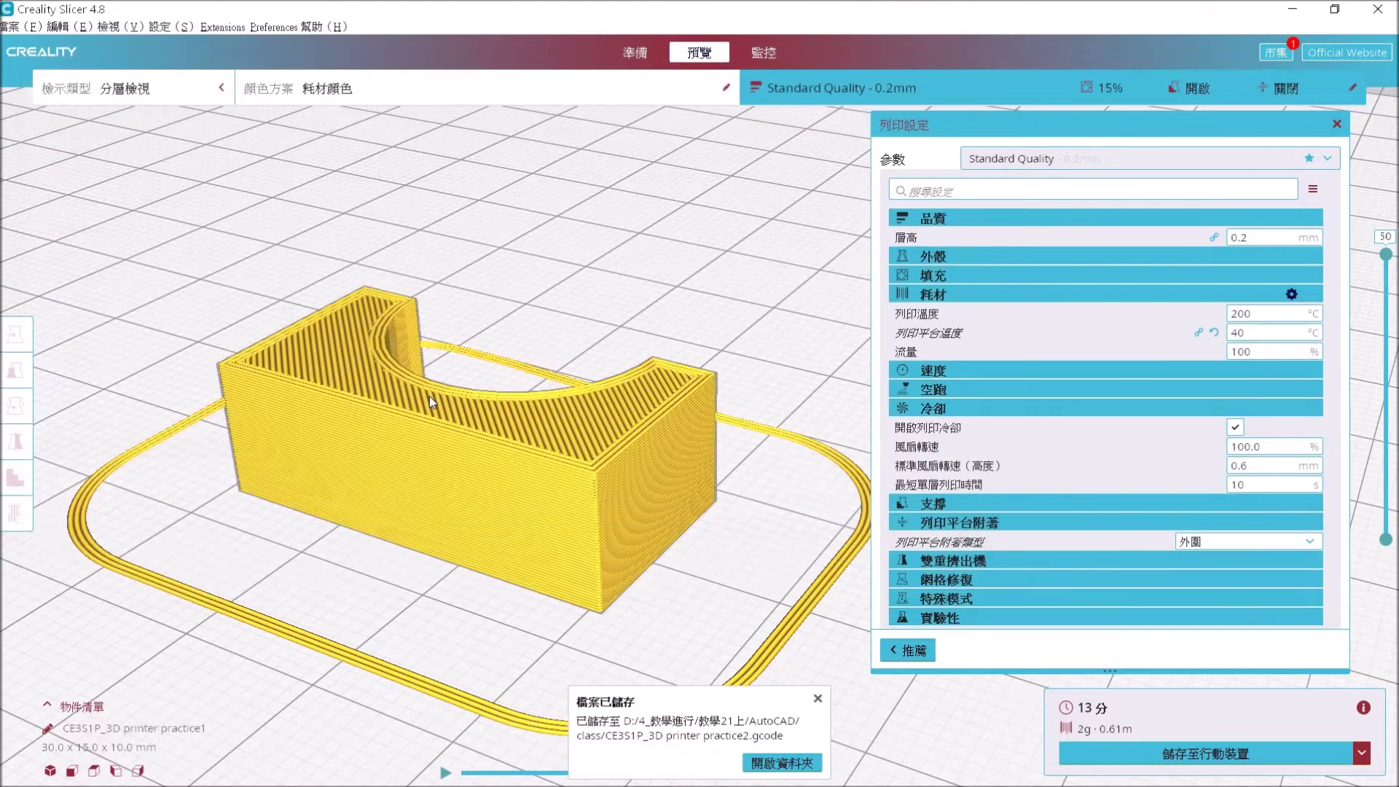
Clear the build plate, undo the clearing, and slice the flat-lying arch block again.
right_click(603, 294)
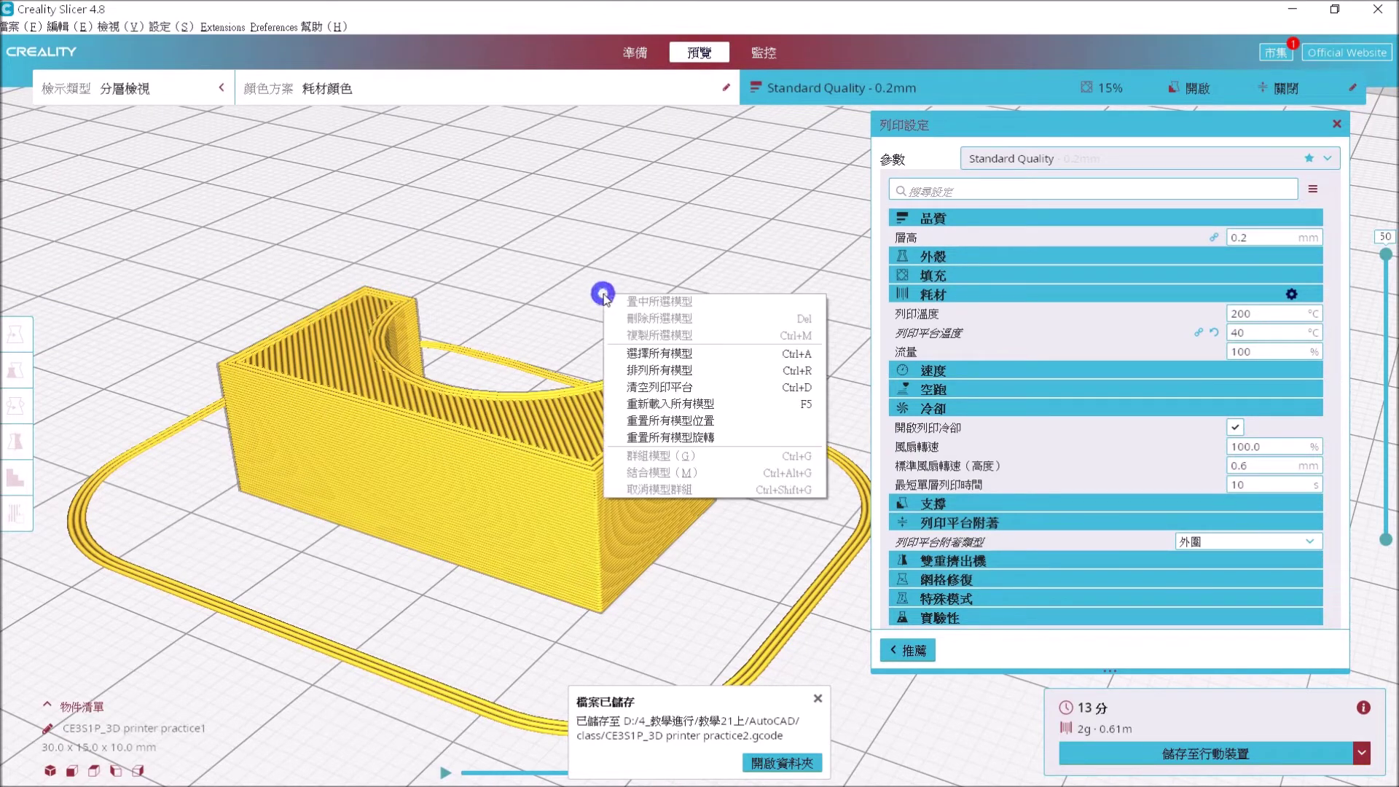
left_click(684, 398)
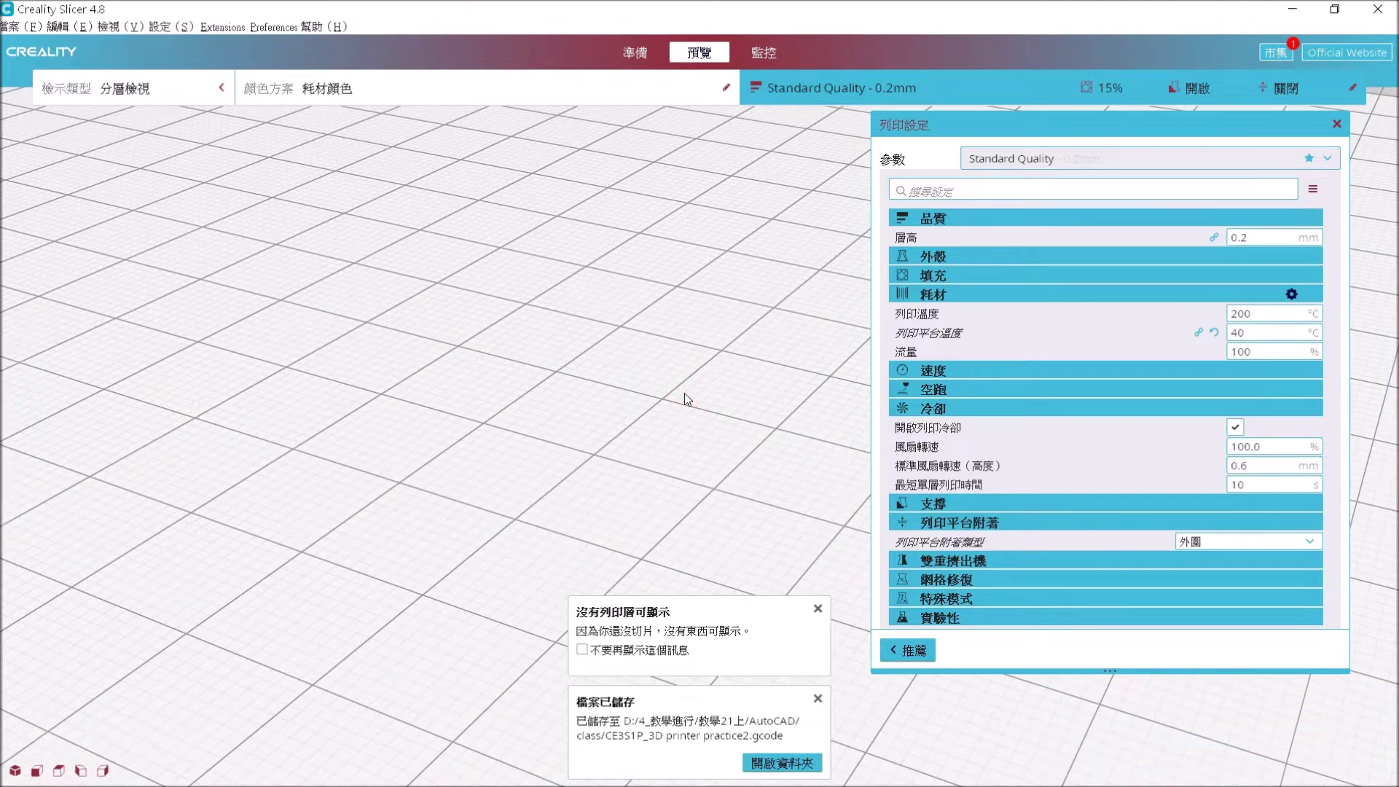
key("ctrl+z")
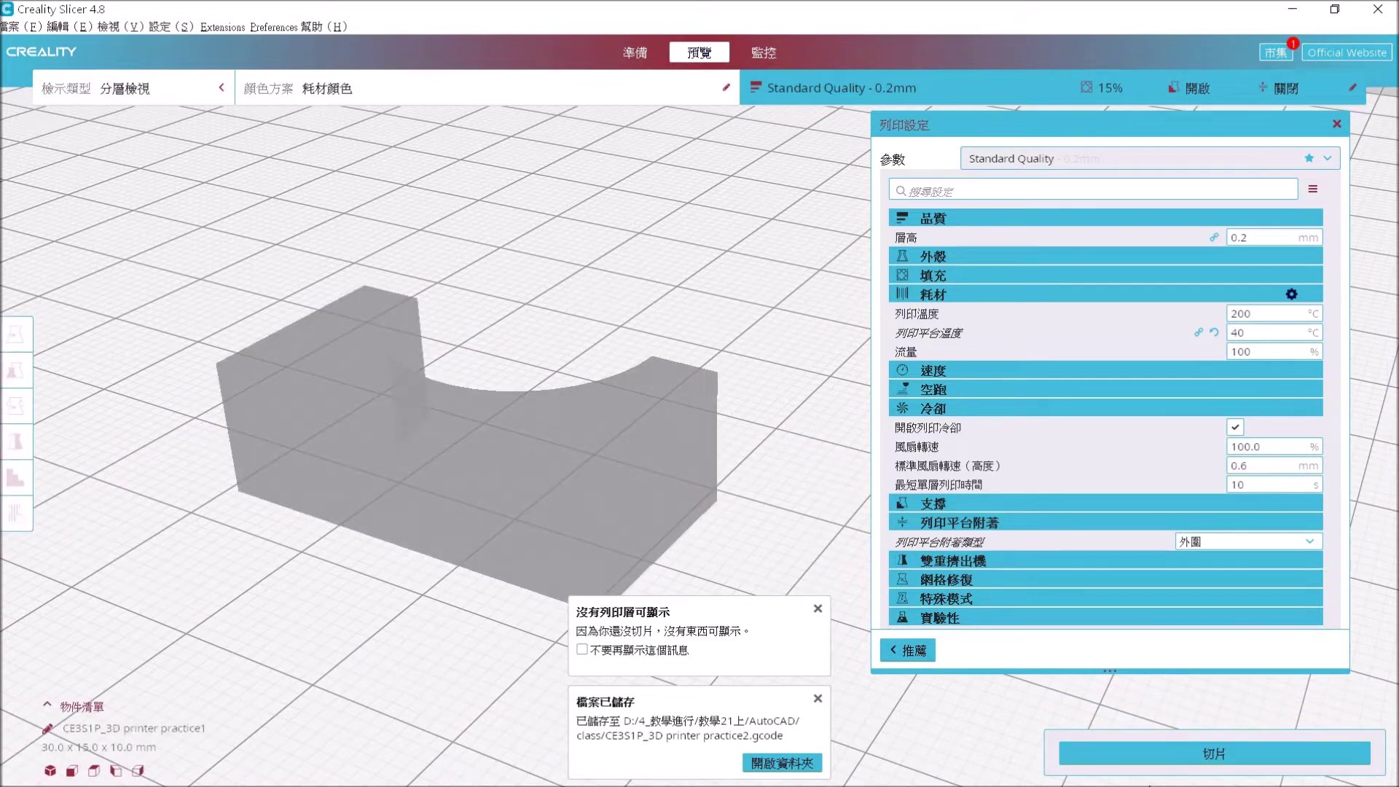
left_click(1166, 750)
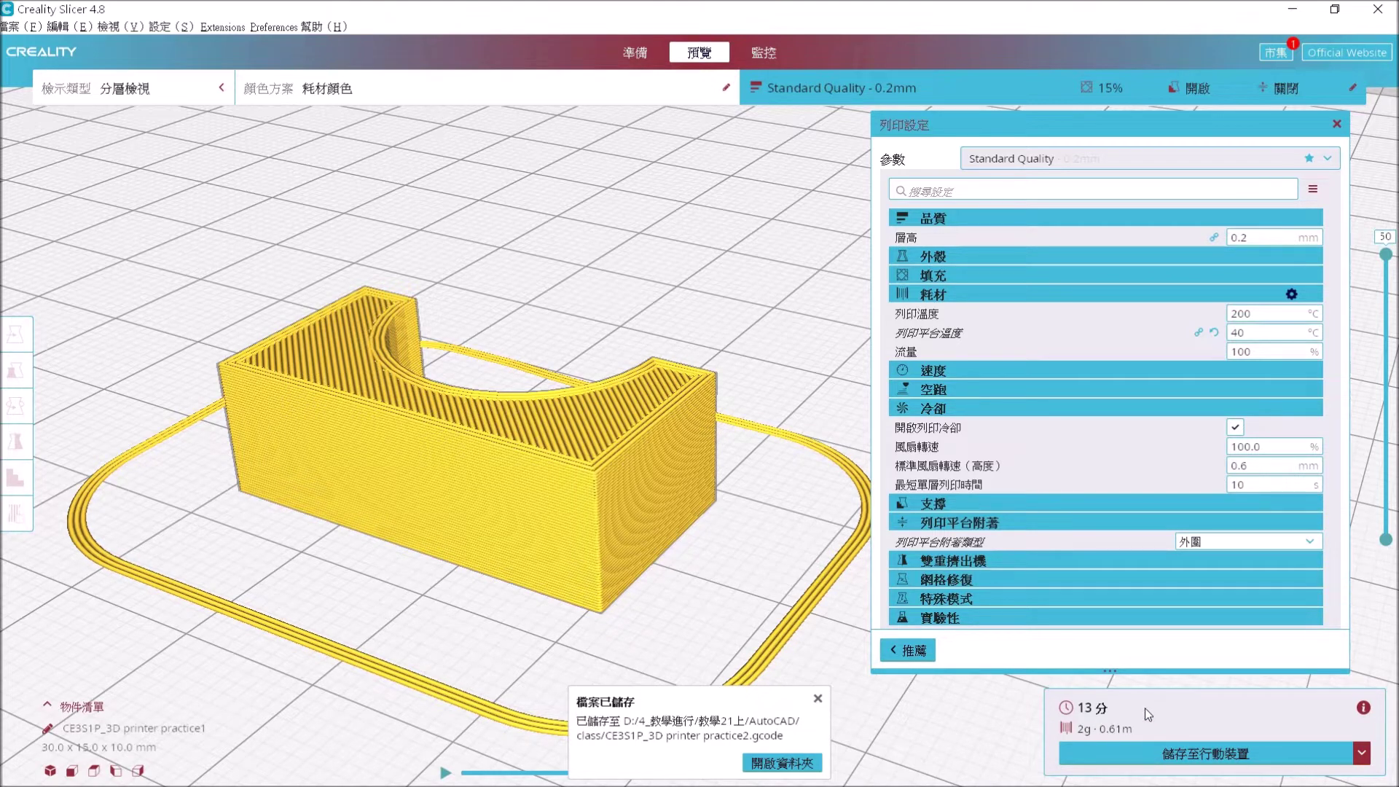
Switch to Chrome, back out of the 鷹架 and 3D printer 光固化 image searches, and show the 3d printer slicer image results.
key("alt+Tab")
key("Tab")
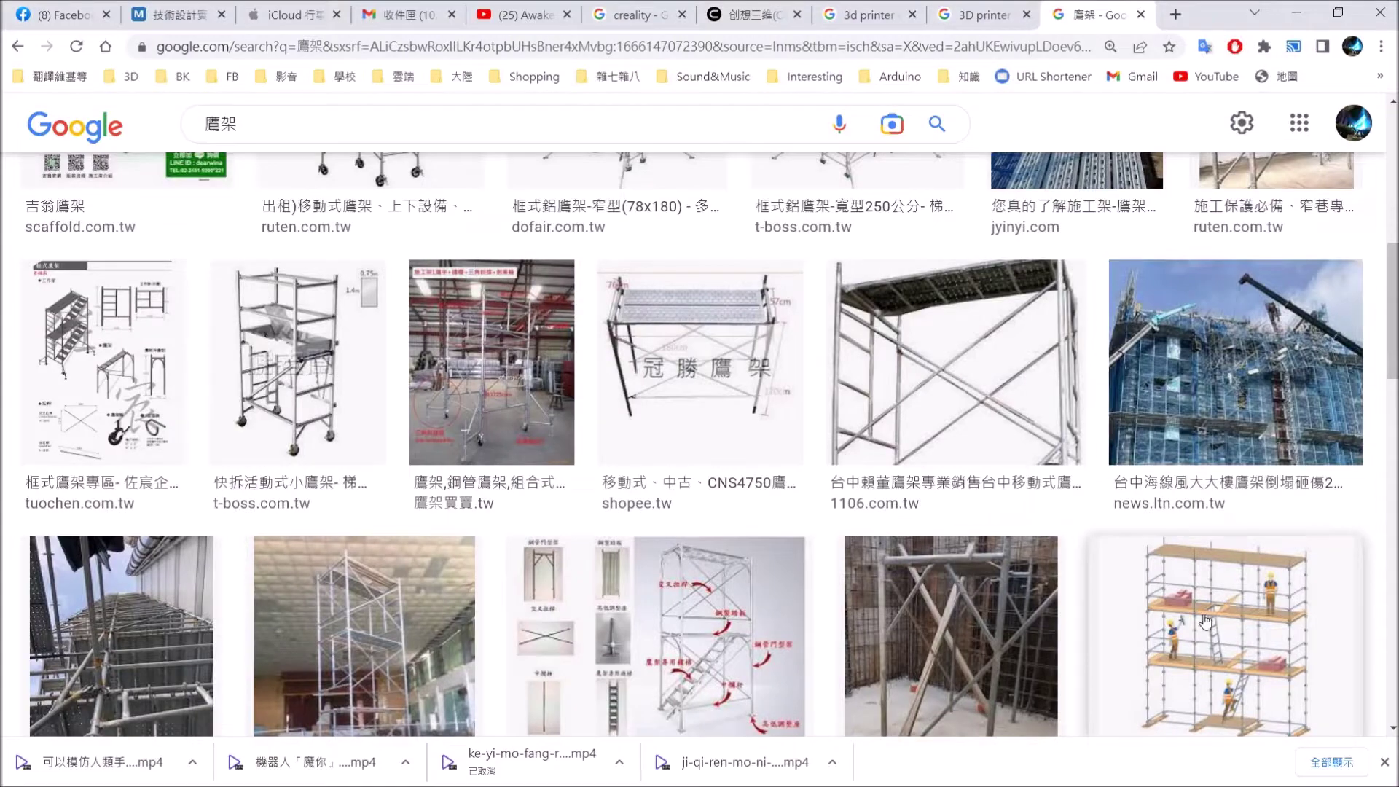
left_click(18, 46)
left_click(17, 46)
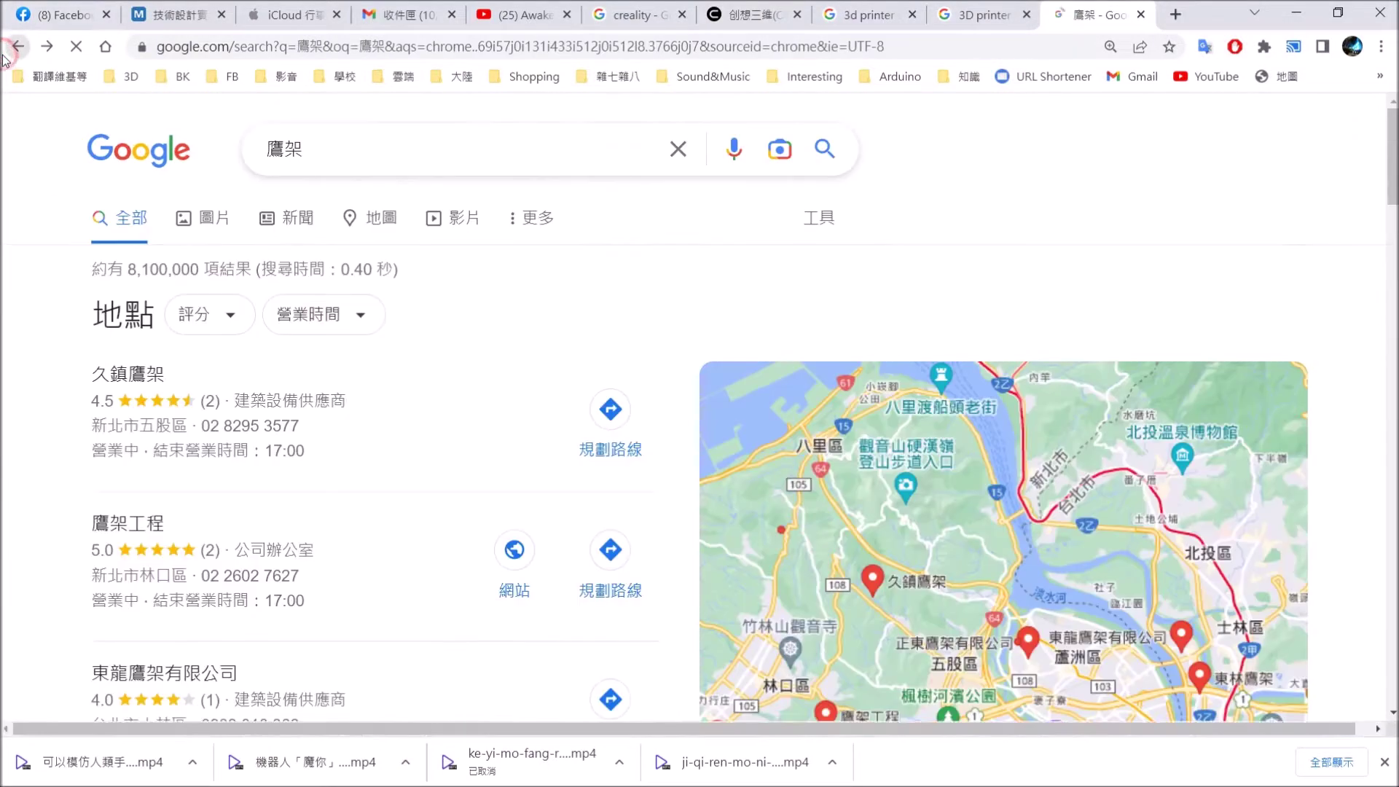
left_click(980, 14)
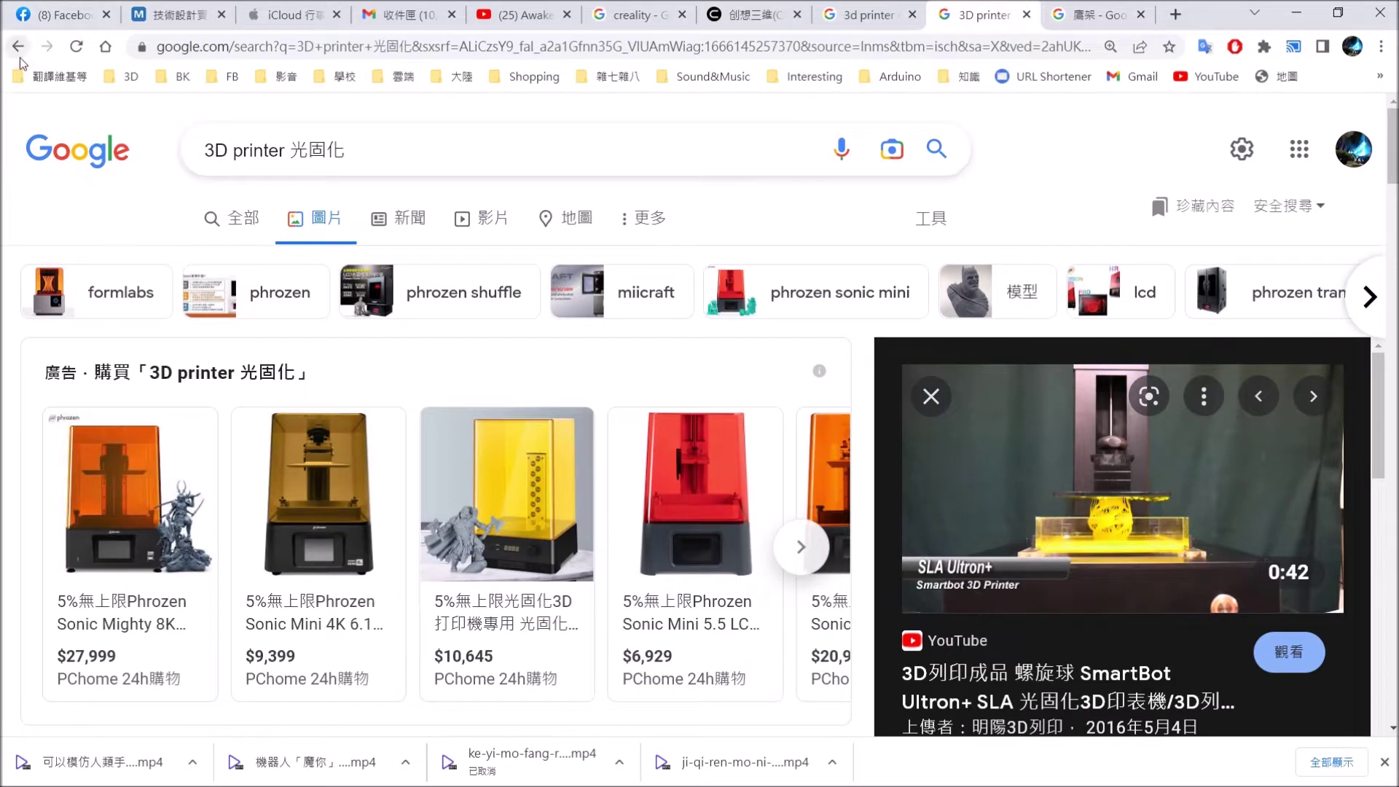
left_click(19, 48)
left_click(19, 48)
left_click(19, 48)
left_click(20, 58)
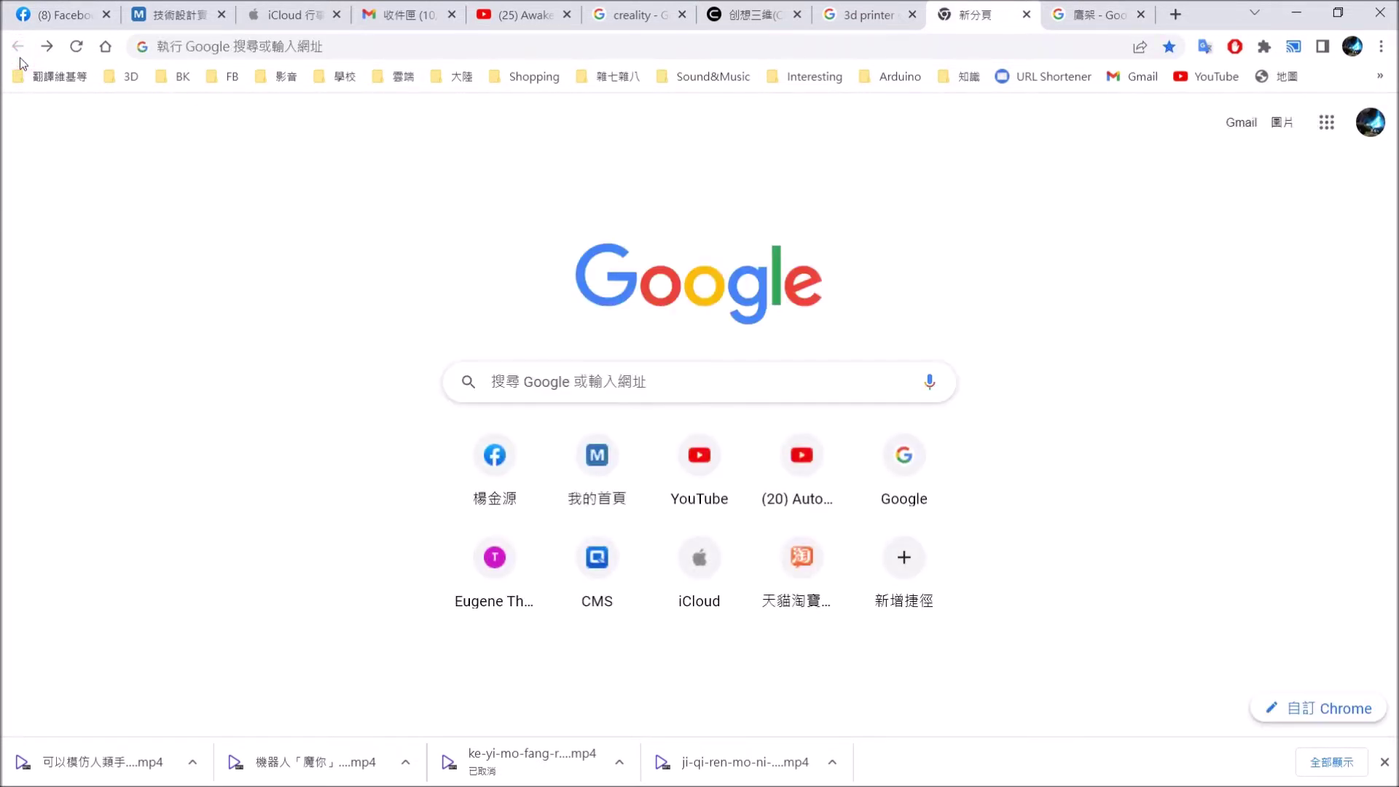
left_click(867, 15)
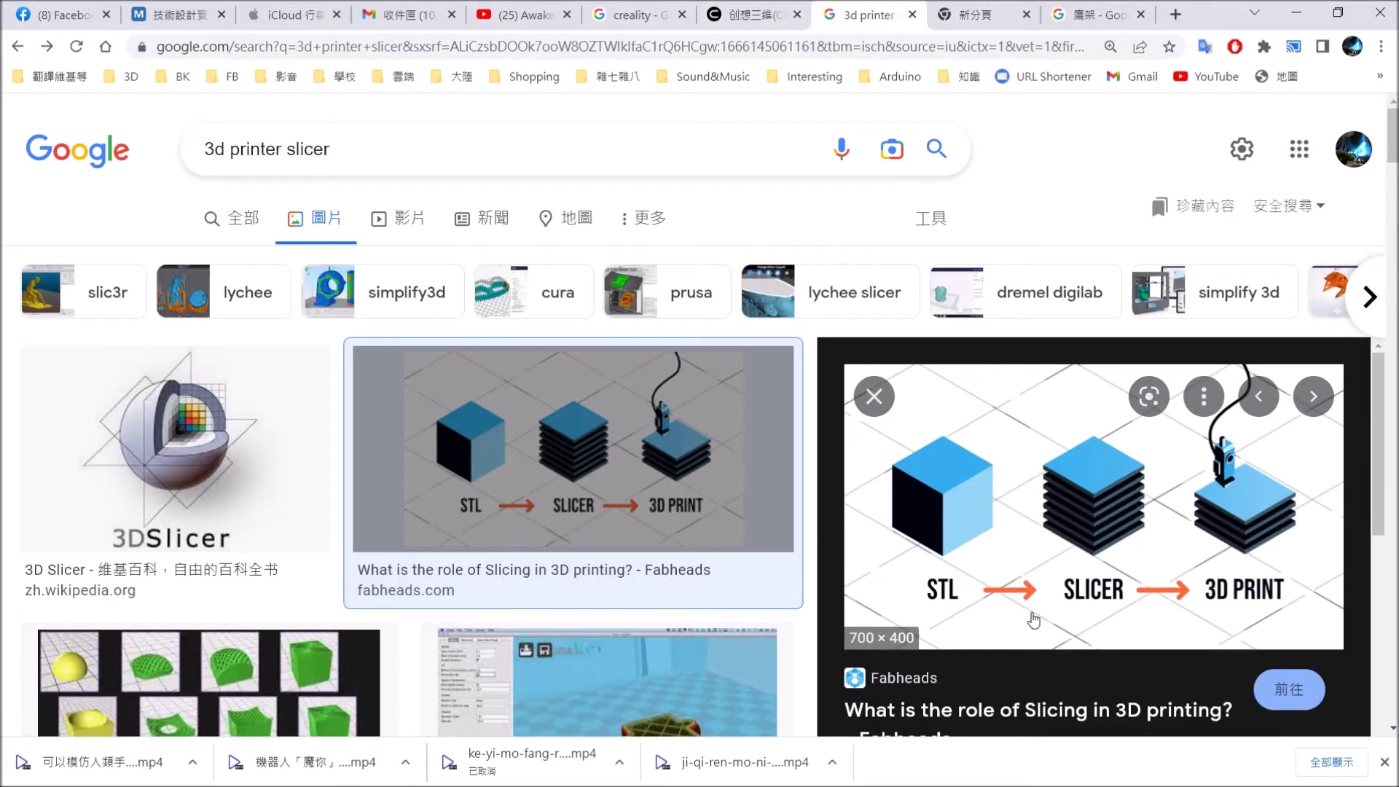
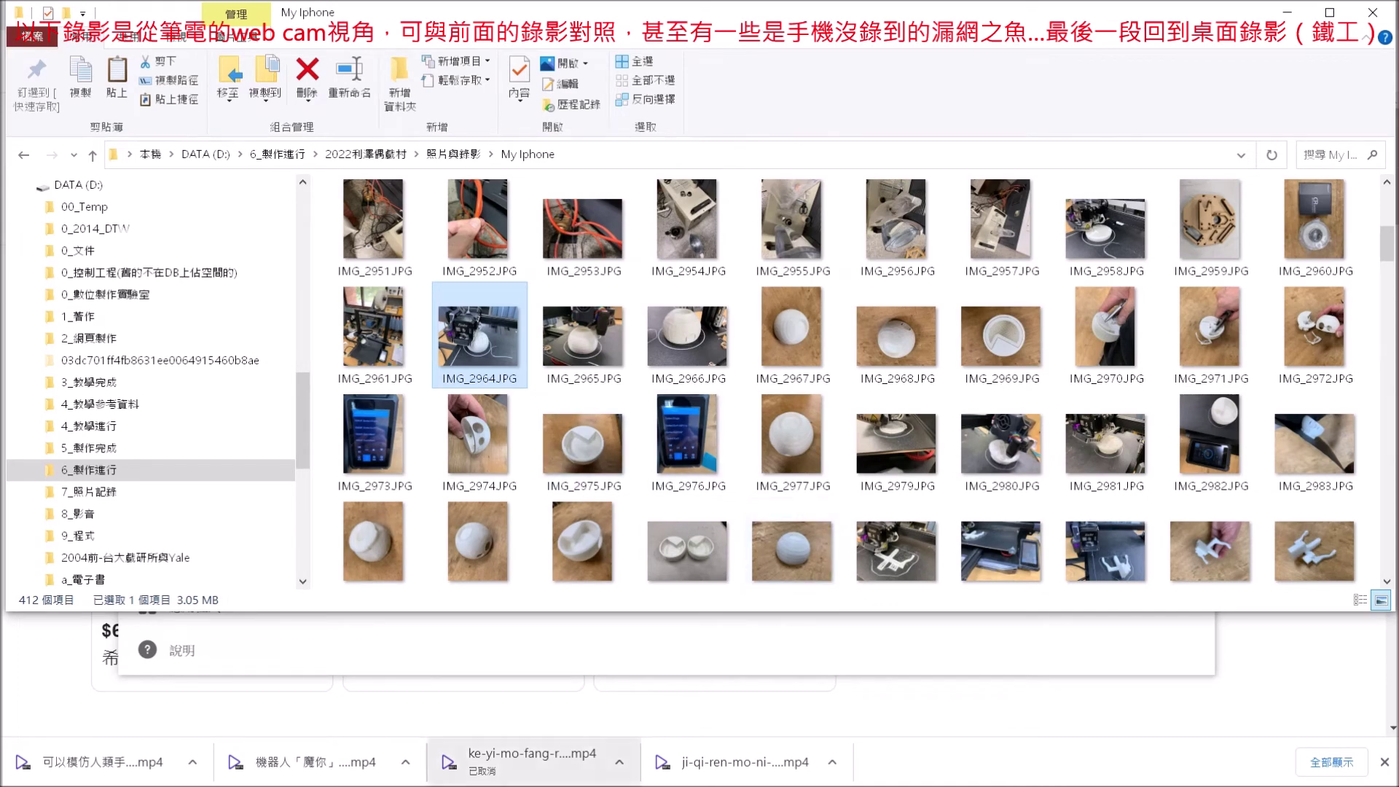
Switch to Chrome and go from the 作業04 missing-submission page to the homework list of the 技術設計實務Ⅰ course.
key("alt+Tab")
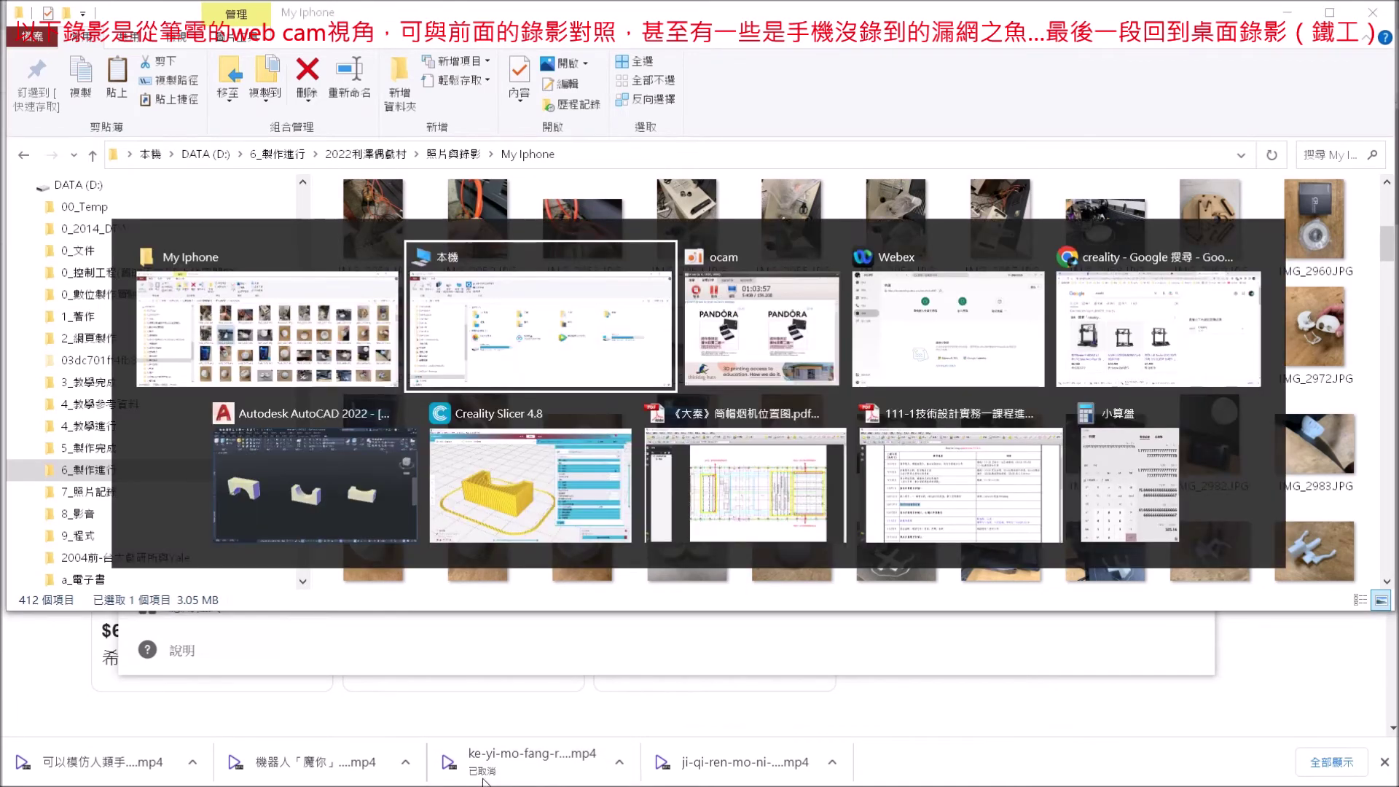
key("alt+Tab")
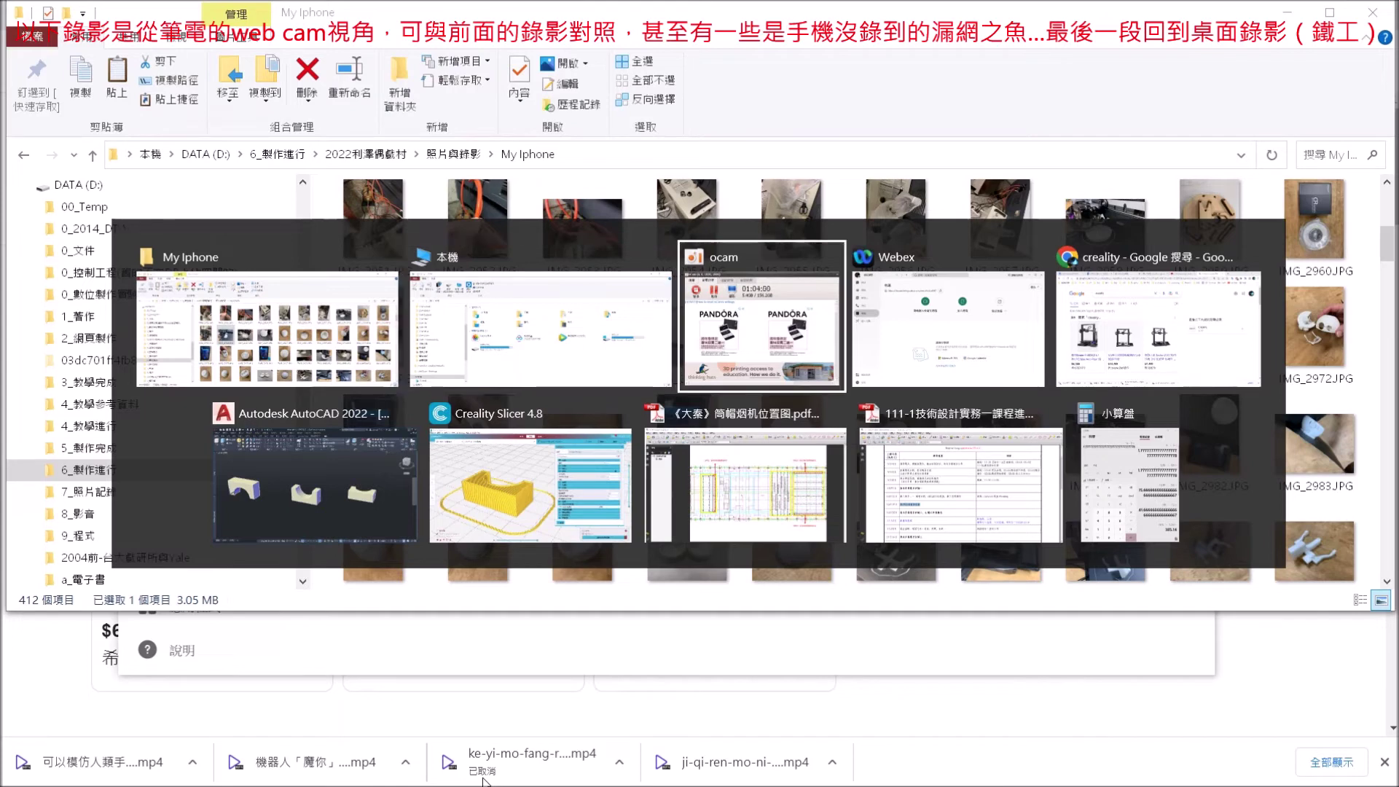
key("alt+Tab")
key("alt+Tab")
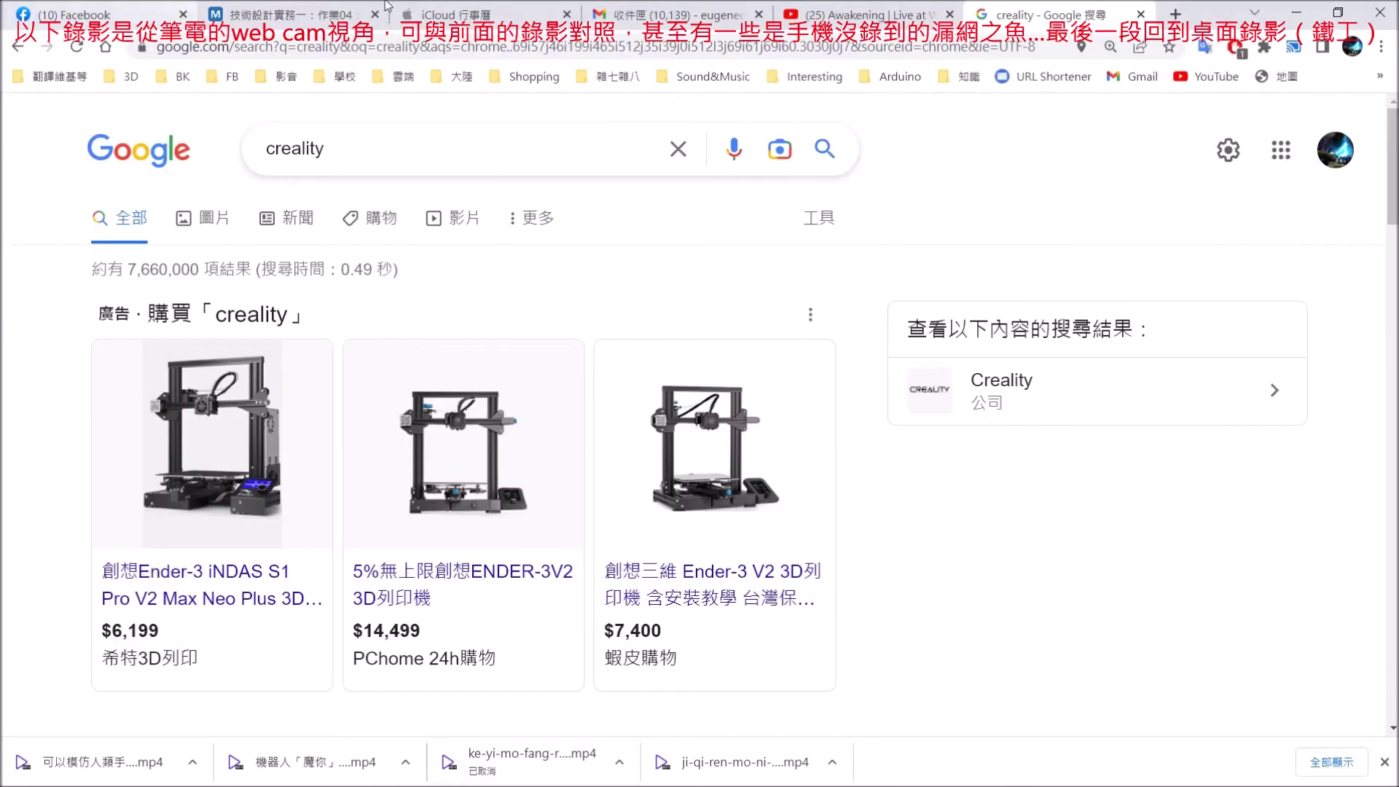
left_click(473, 9)
left_click(372, 6)
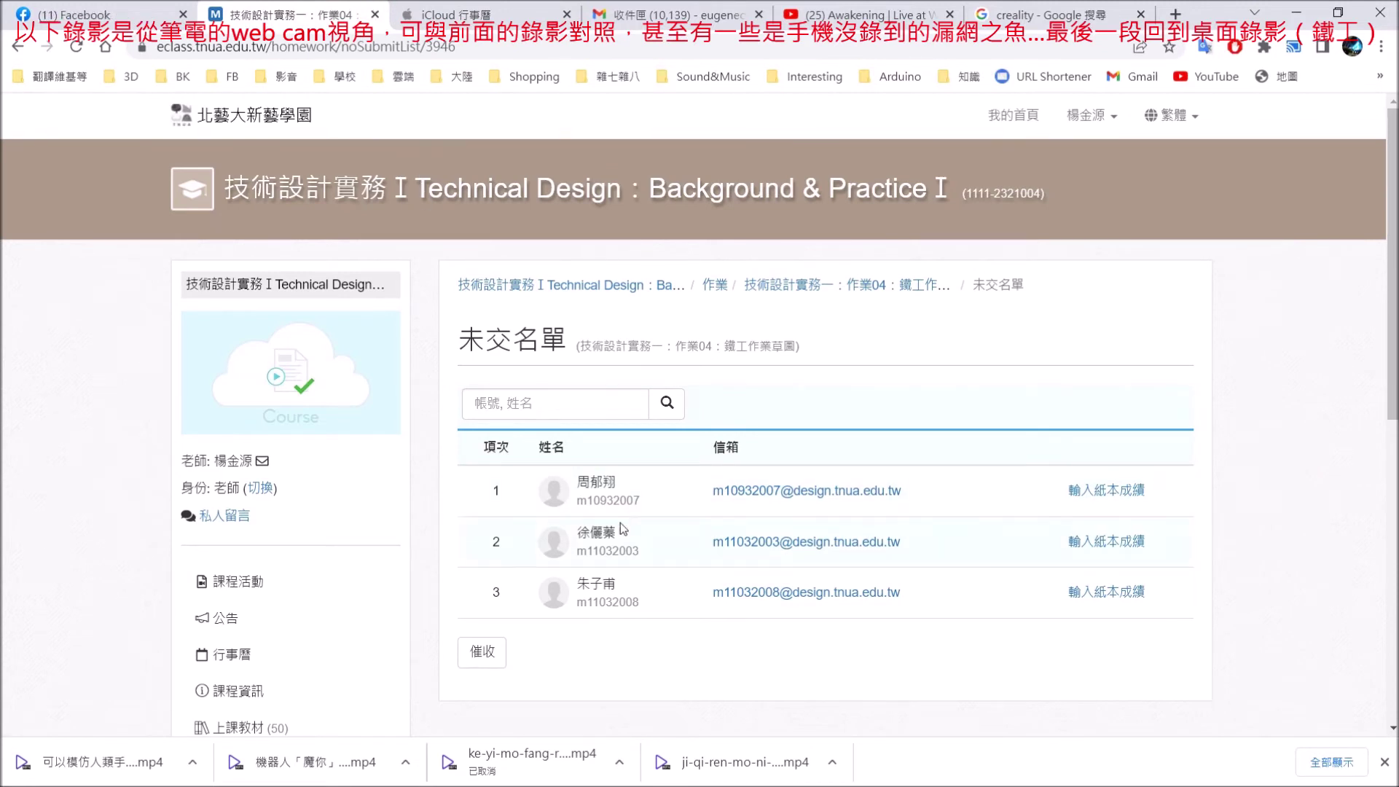
left_click(881, 284)
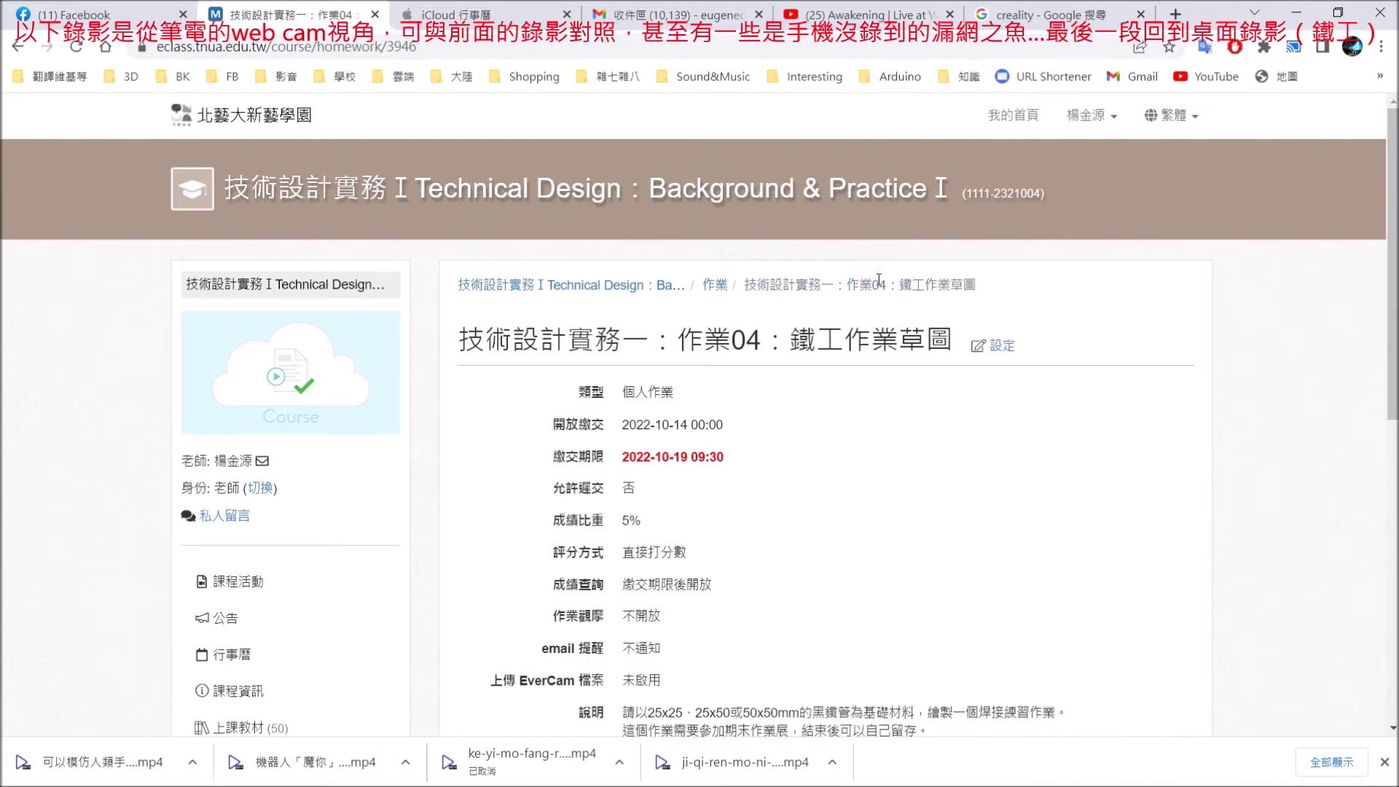
left_click(720, 284)
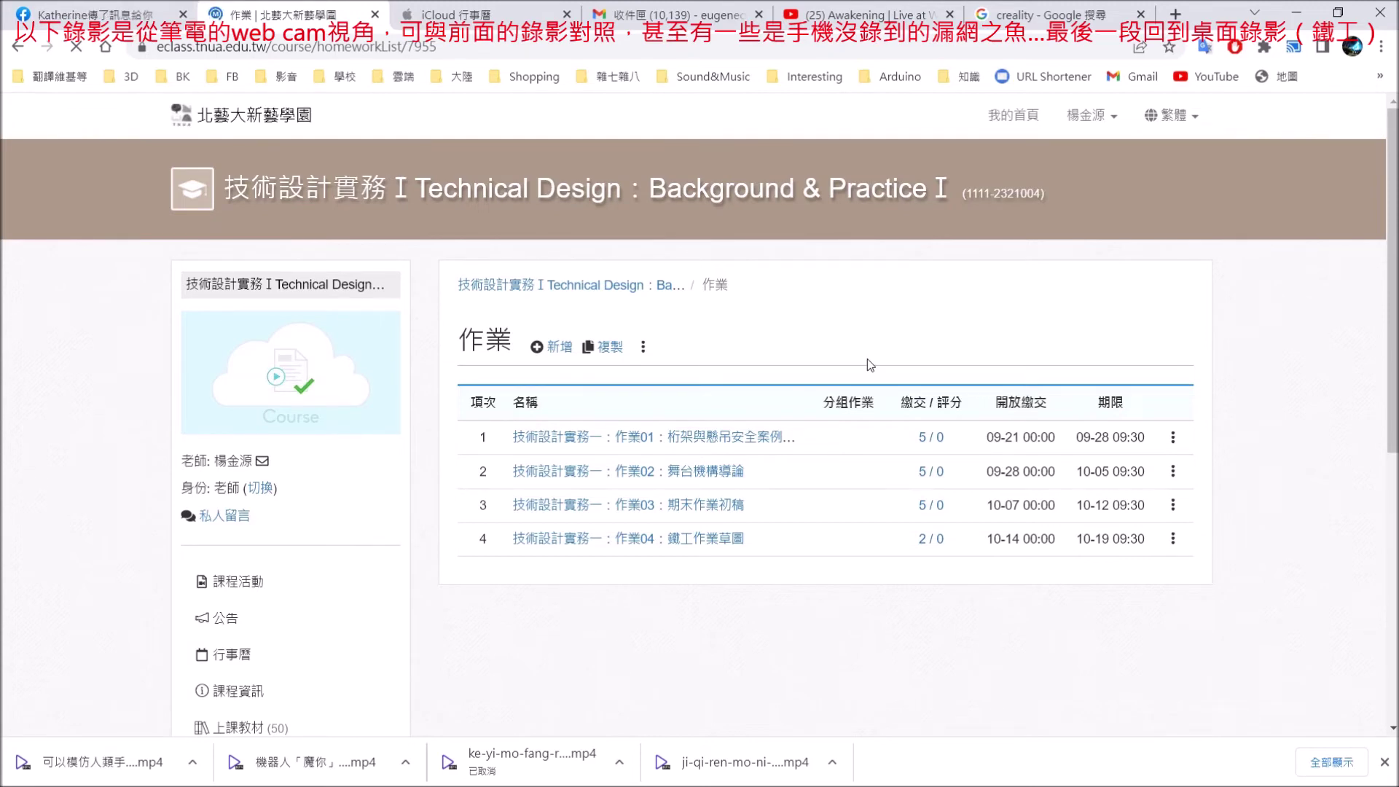
Open the assignment 作業04：鐵工作業草圖 and display its list of submitted homework.
scroll(773, 495, "down", 1)
left_click(742, 453)
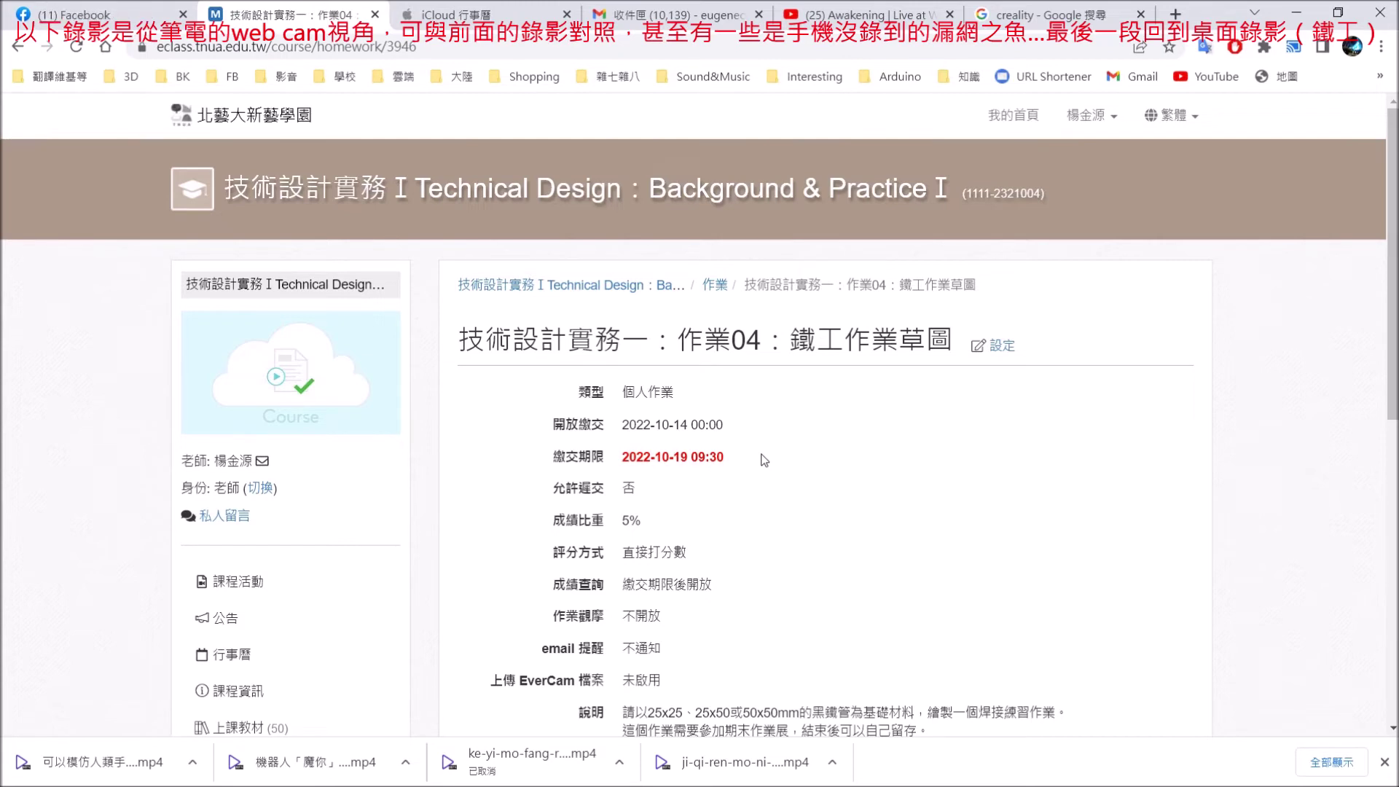
scroll(763, 460, "down", 7)
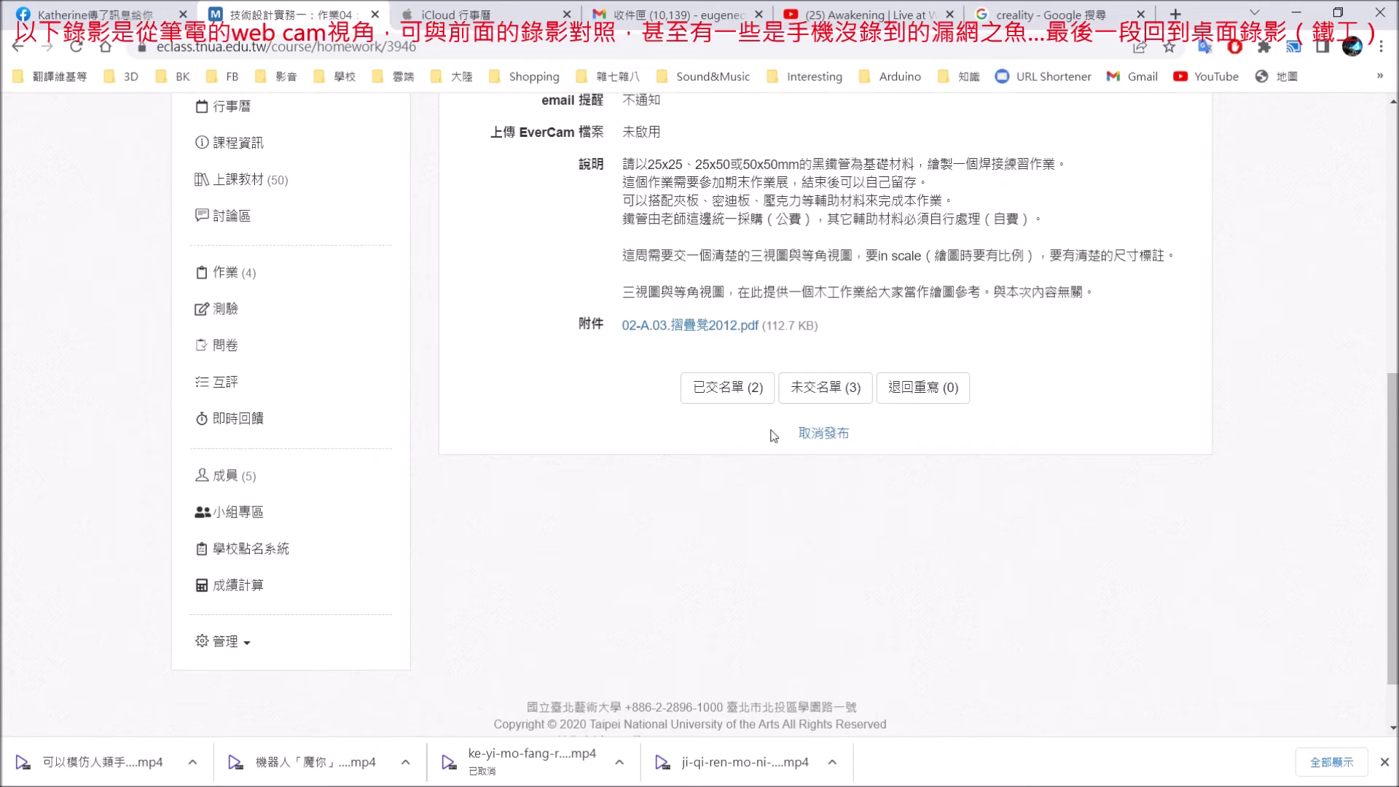
left_click(753, 393)
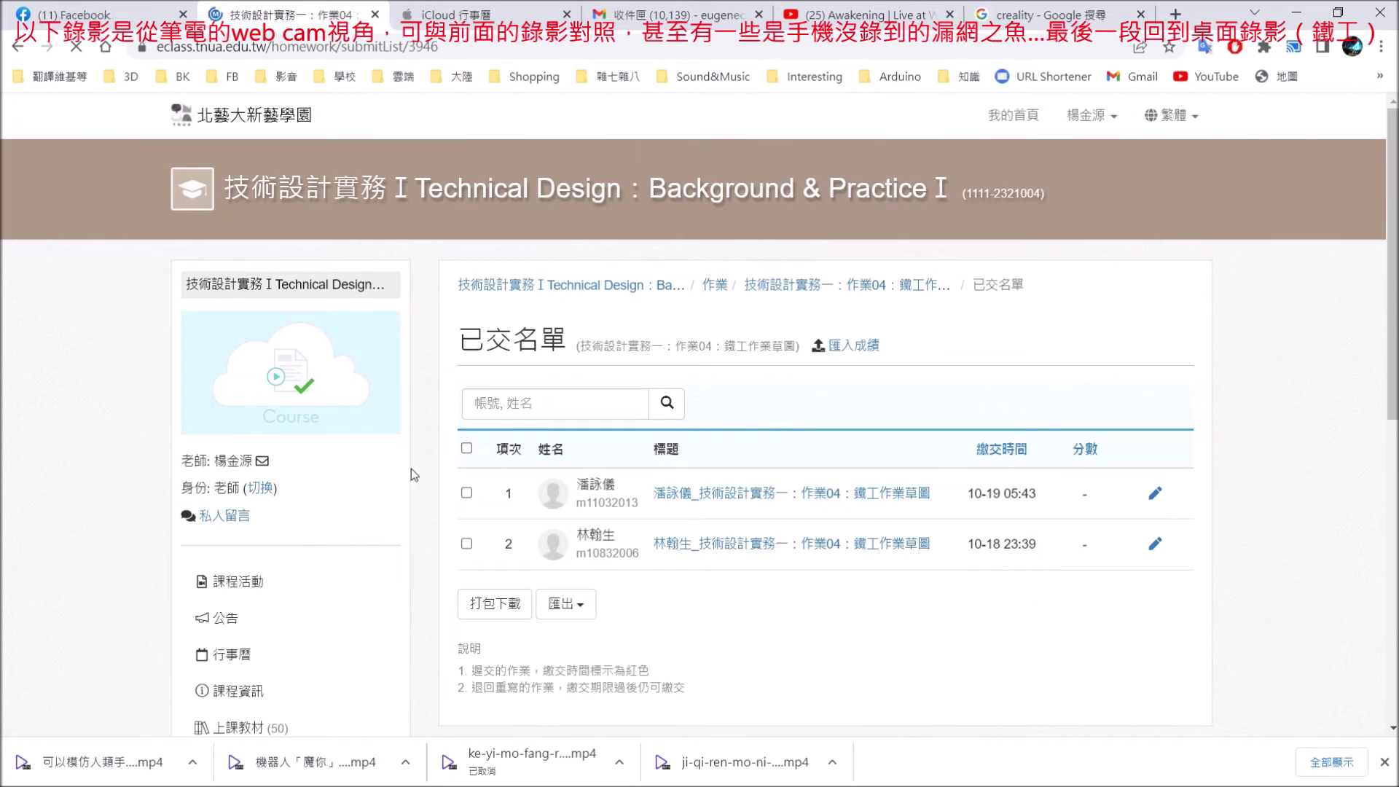
Select all submissions of 作業04 and request them as a packed download.
left_click(467, 493)
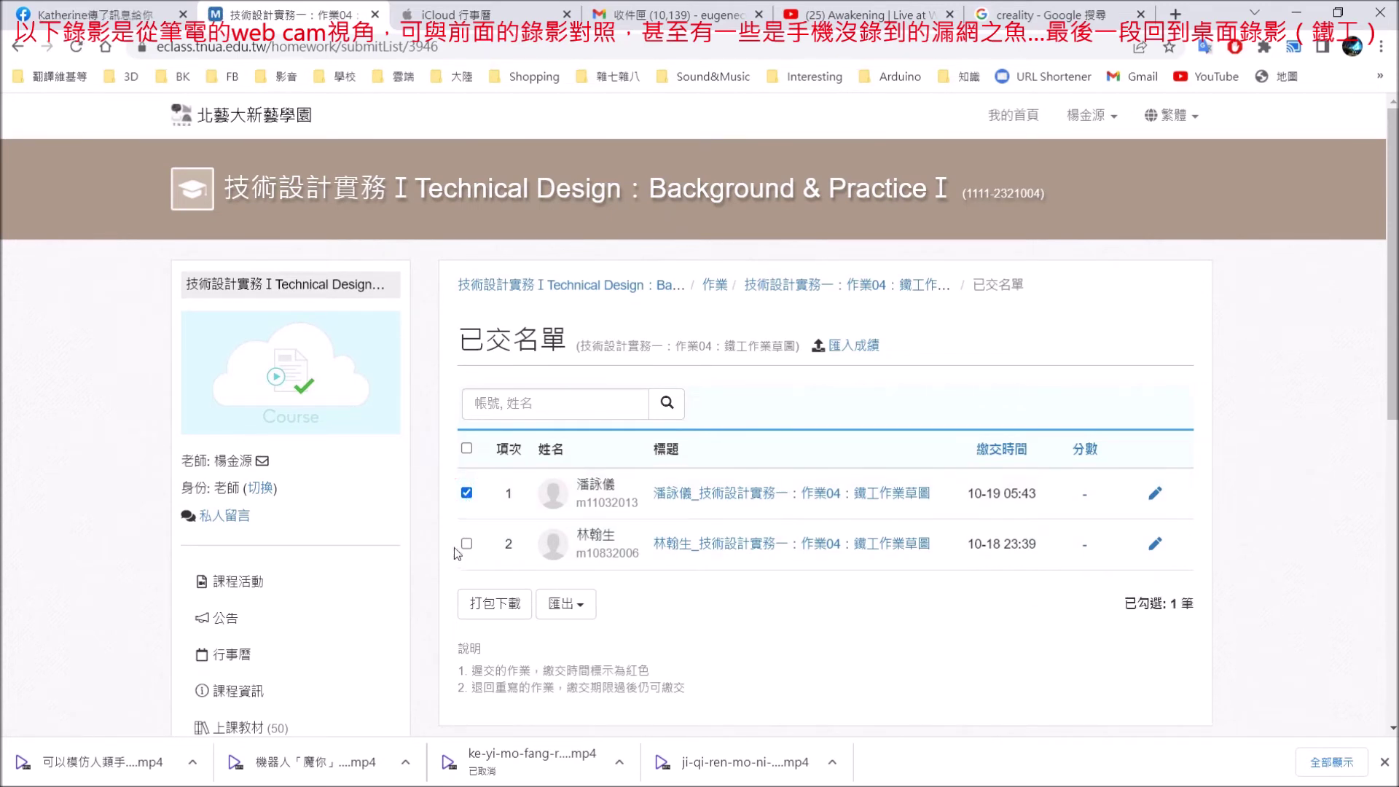
left_click(467, 448)
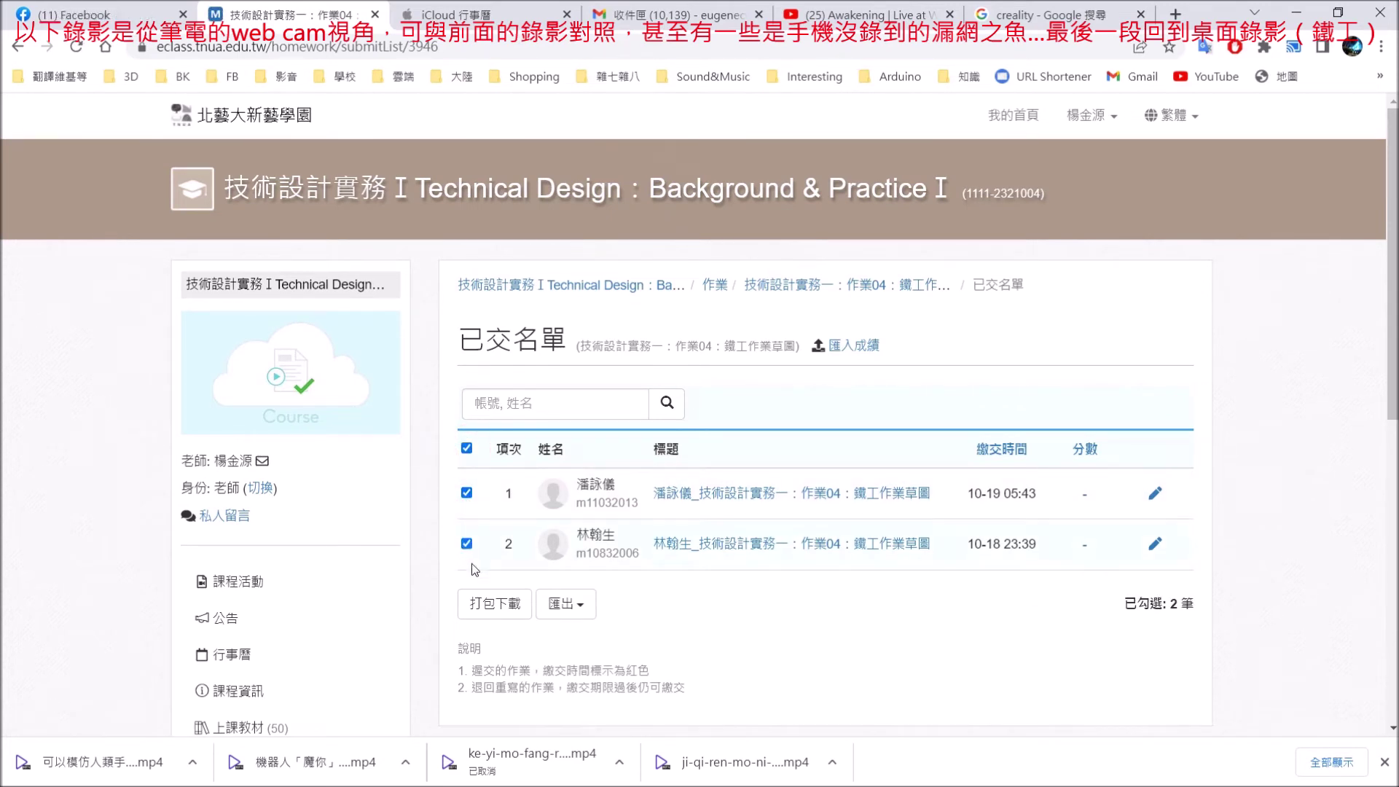
left_click(475, 606)
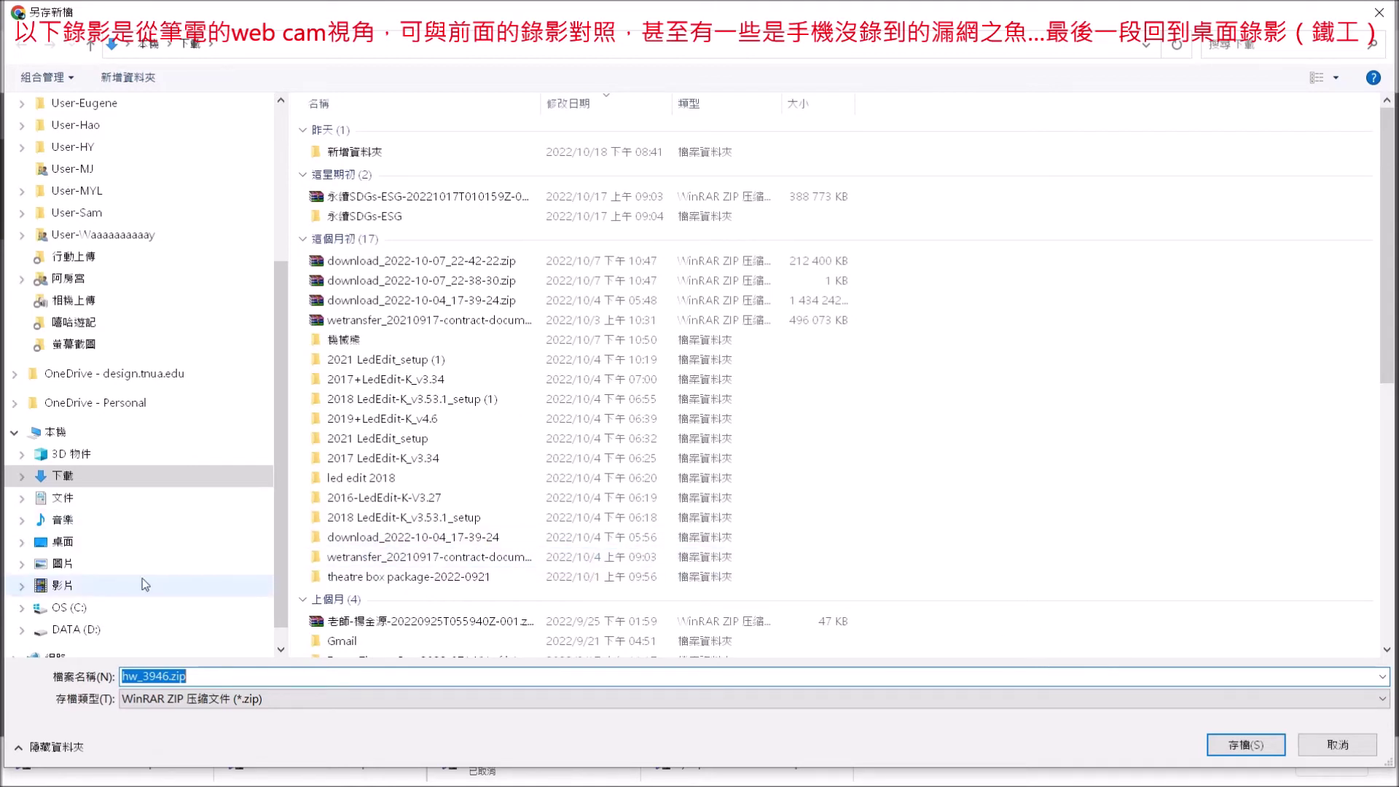
Save hw_3946.zip on drive D: in 4_教學進行\教學21上\技術設計實務一(研一).
left_click(95, 630)
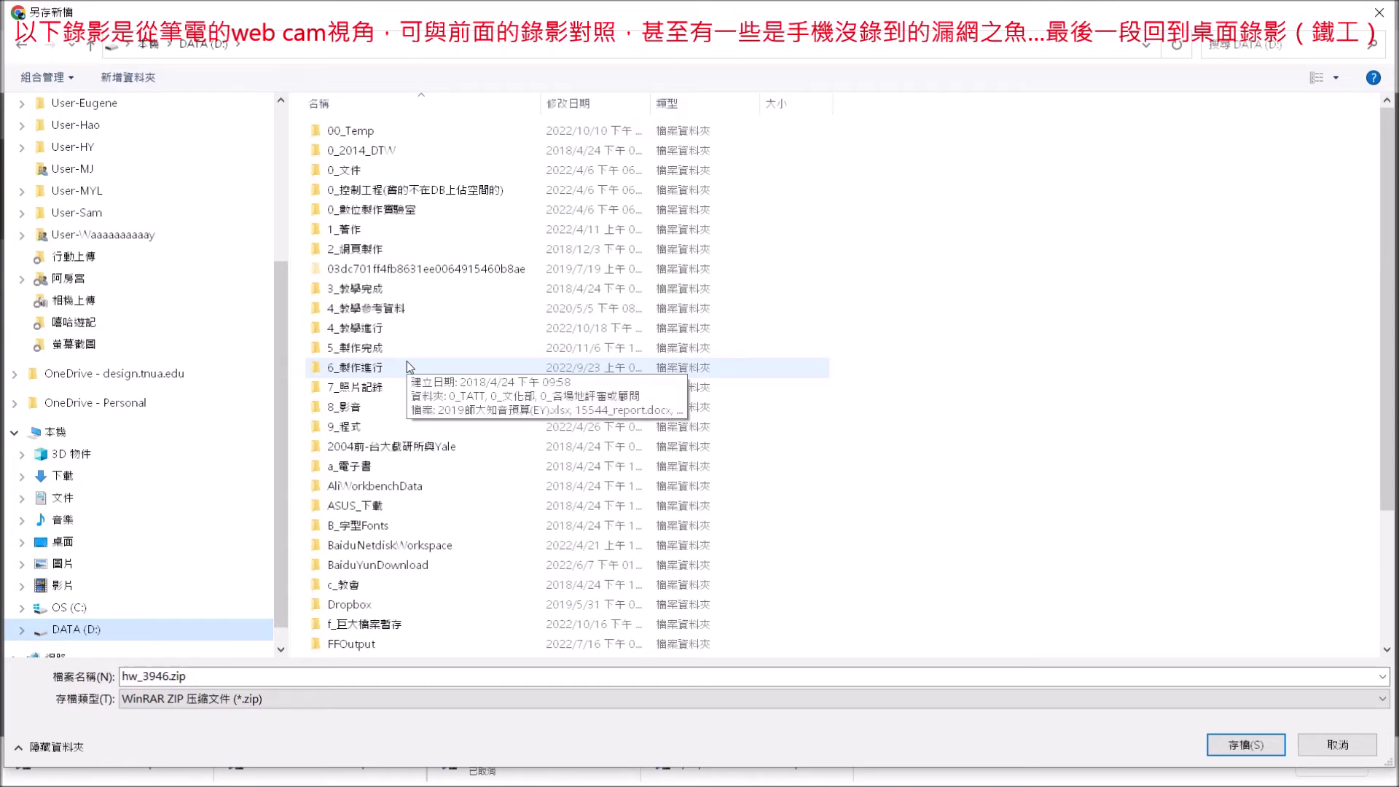
double_click(405, 332)
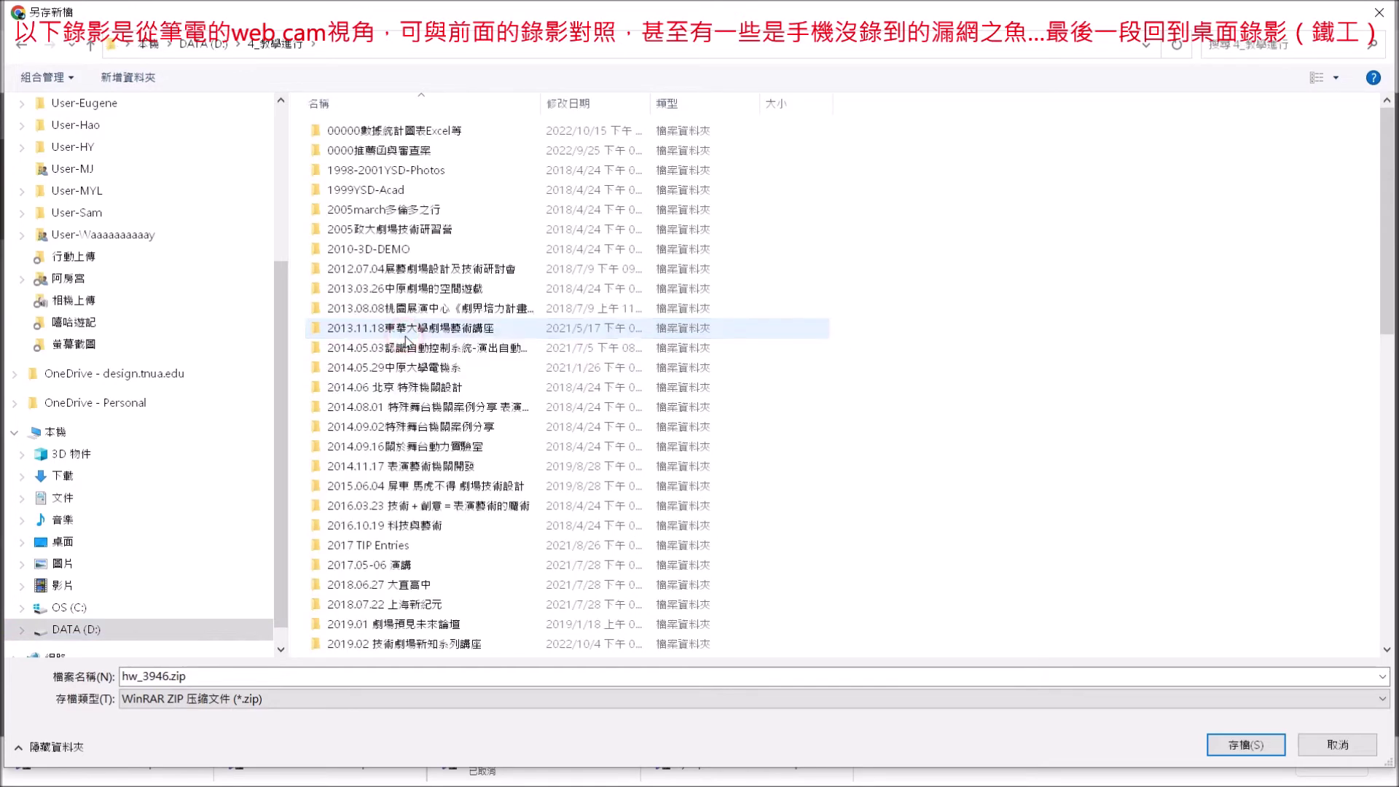
scroll(431, 507, "down", 12)
left_click(386, 569)
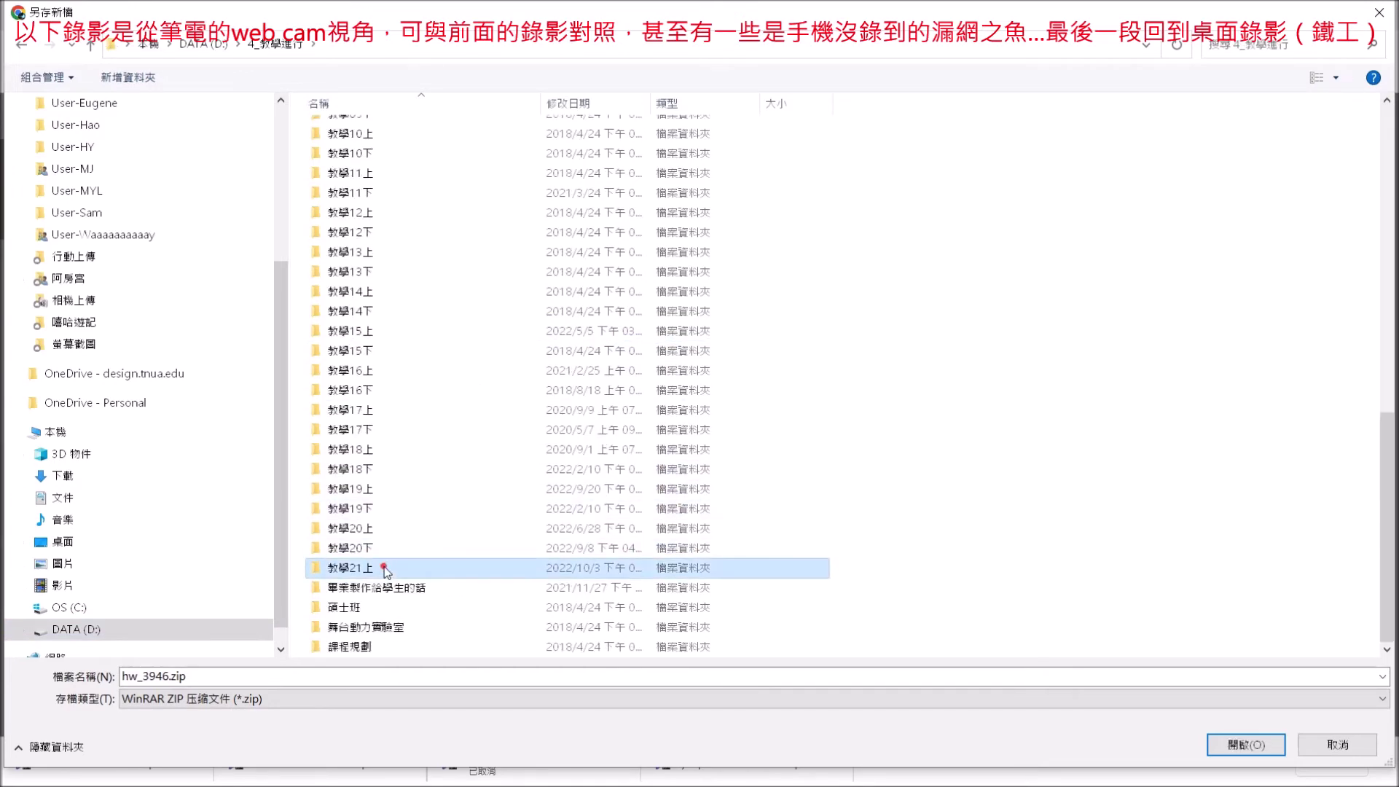
double_click(384, 569)
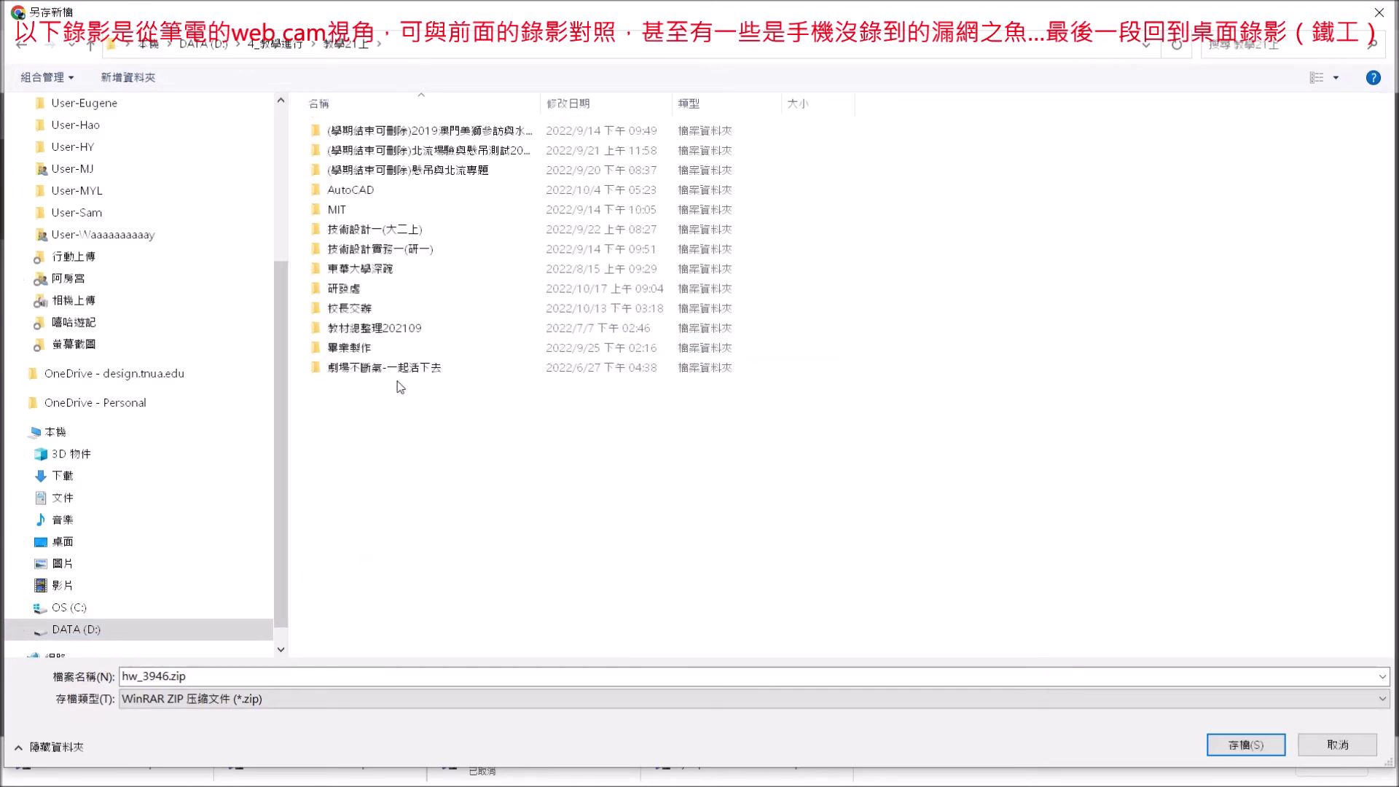
double_click(378, 250)
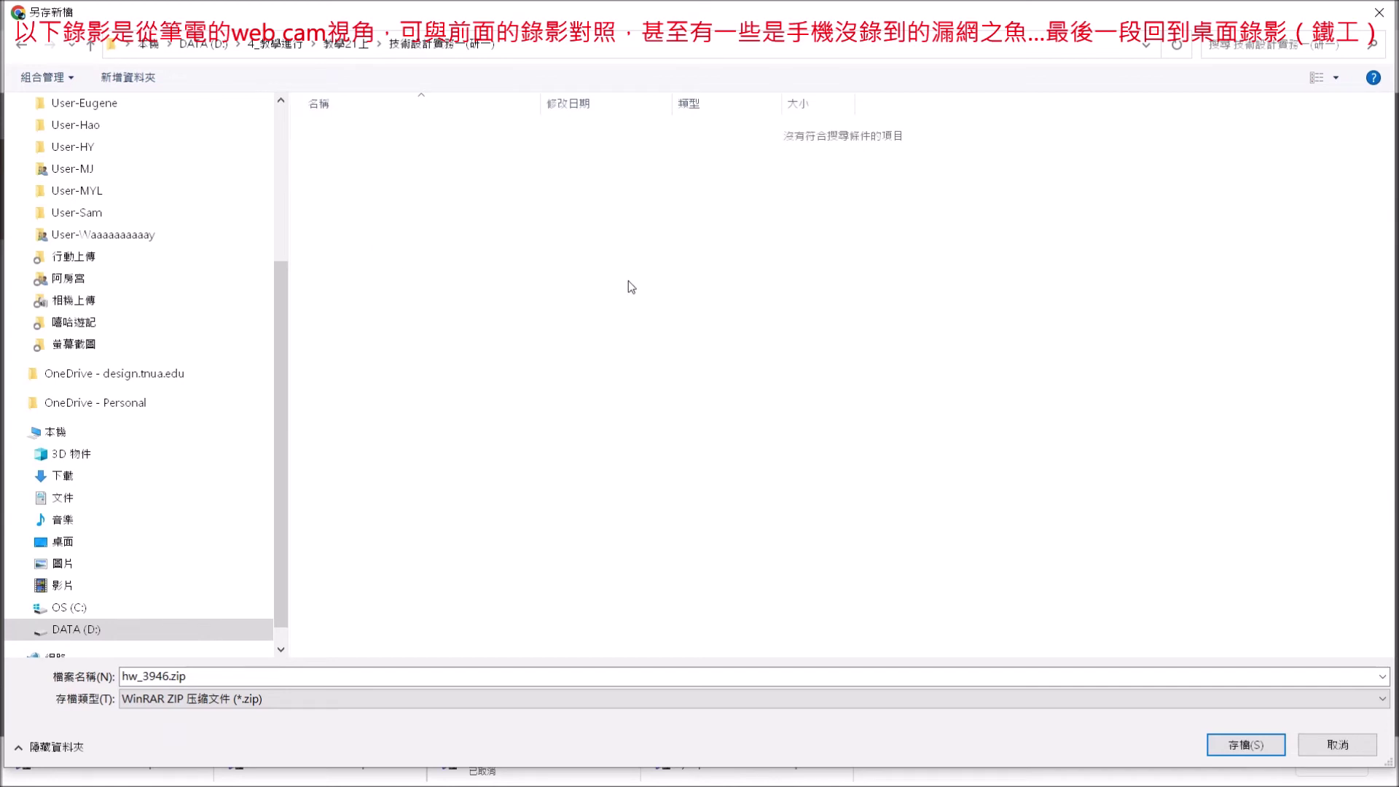
left_click(1266, 750)
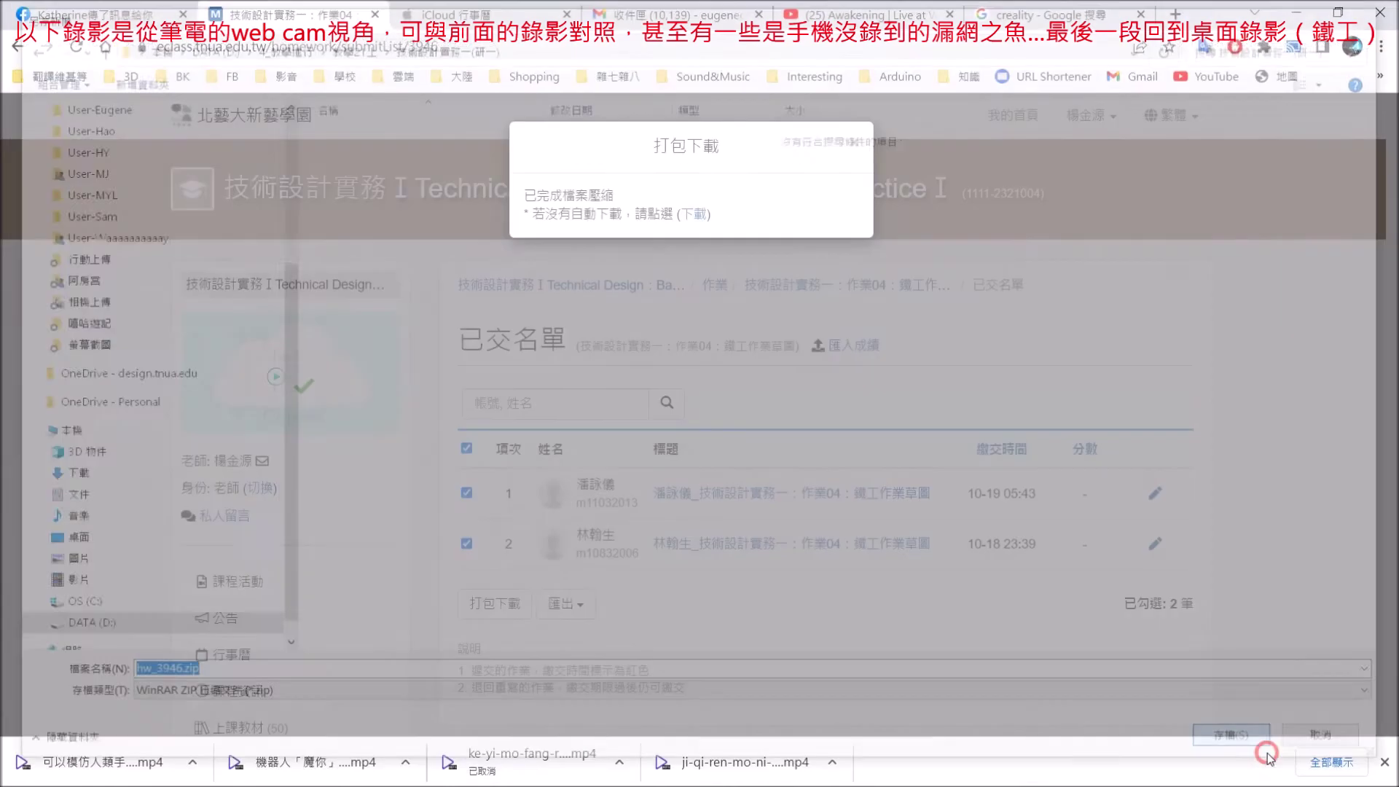
Show the downloaded hw_3946.zip in its folder and extract it with 7-Zip into a subfolder named hw_3946.
left_click(192, 762)
left_click(233, 709)
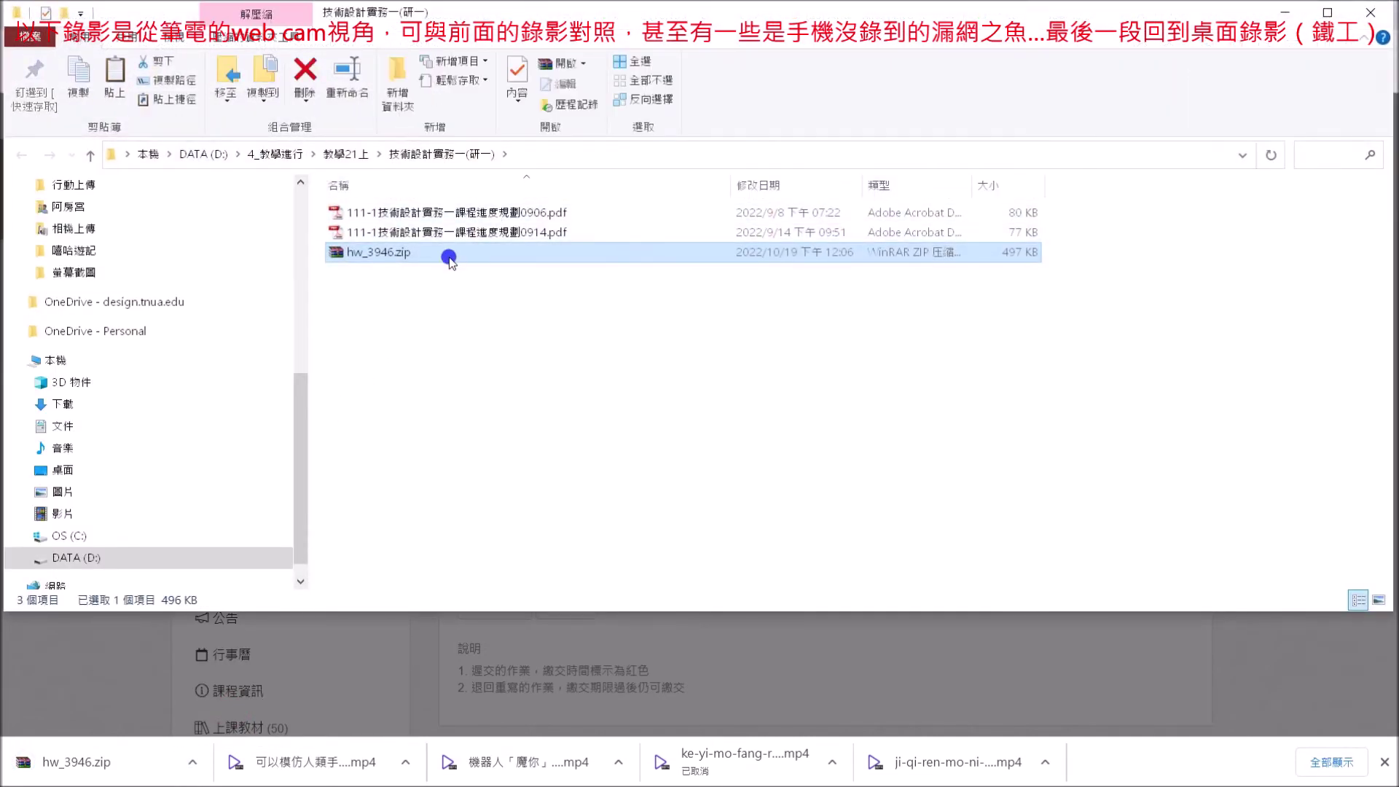
right_click(450, 261)
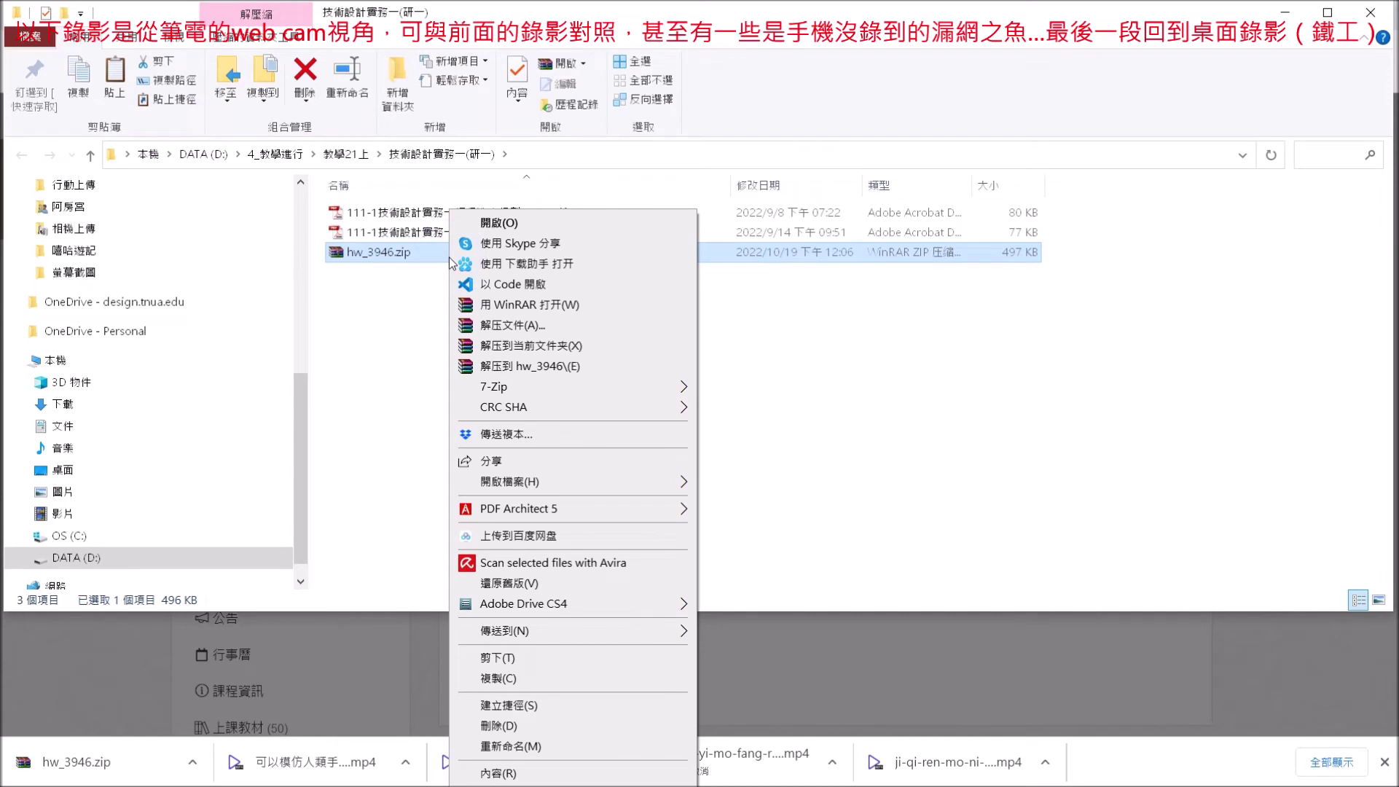
mouse_move(566, 387)
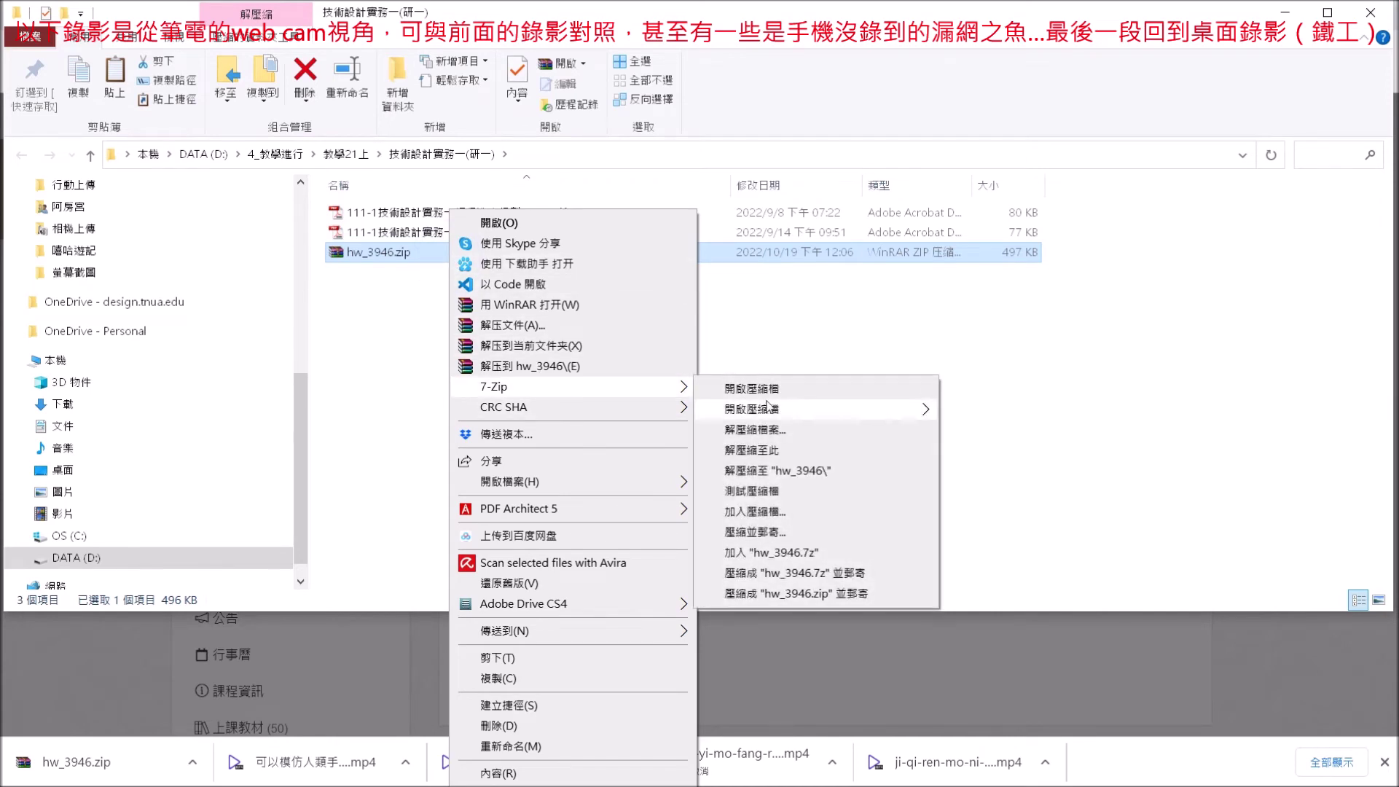
left_click(772, 470)
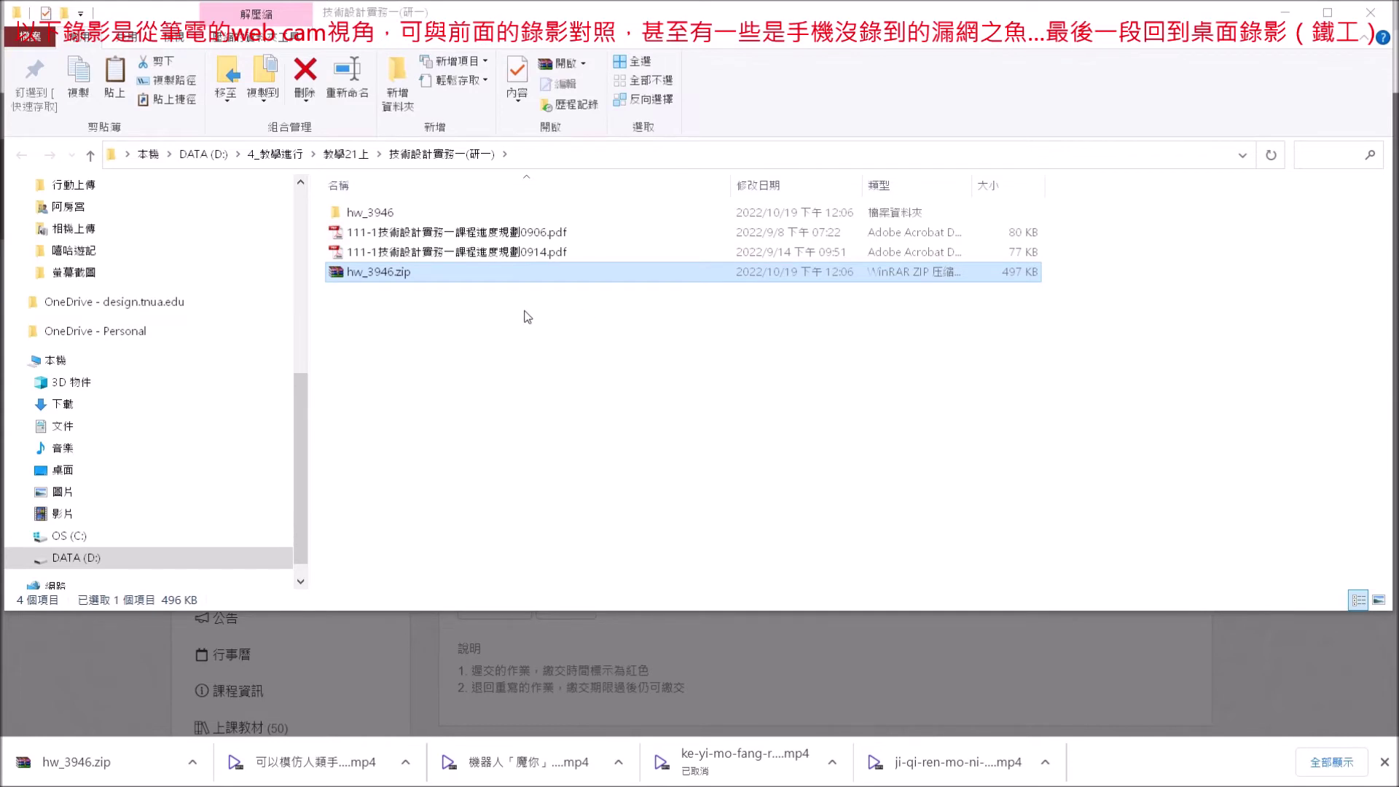
Open the welding three-view drawing PDF (焊接三視圖) from the first student's folder inside hw_3946.
double_click(421, 216)
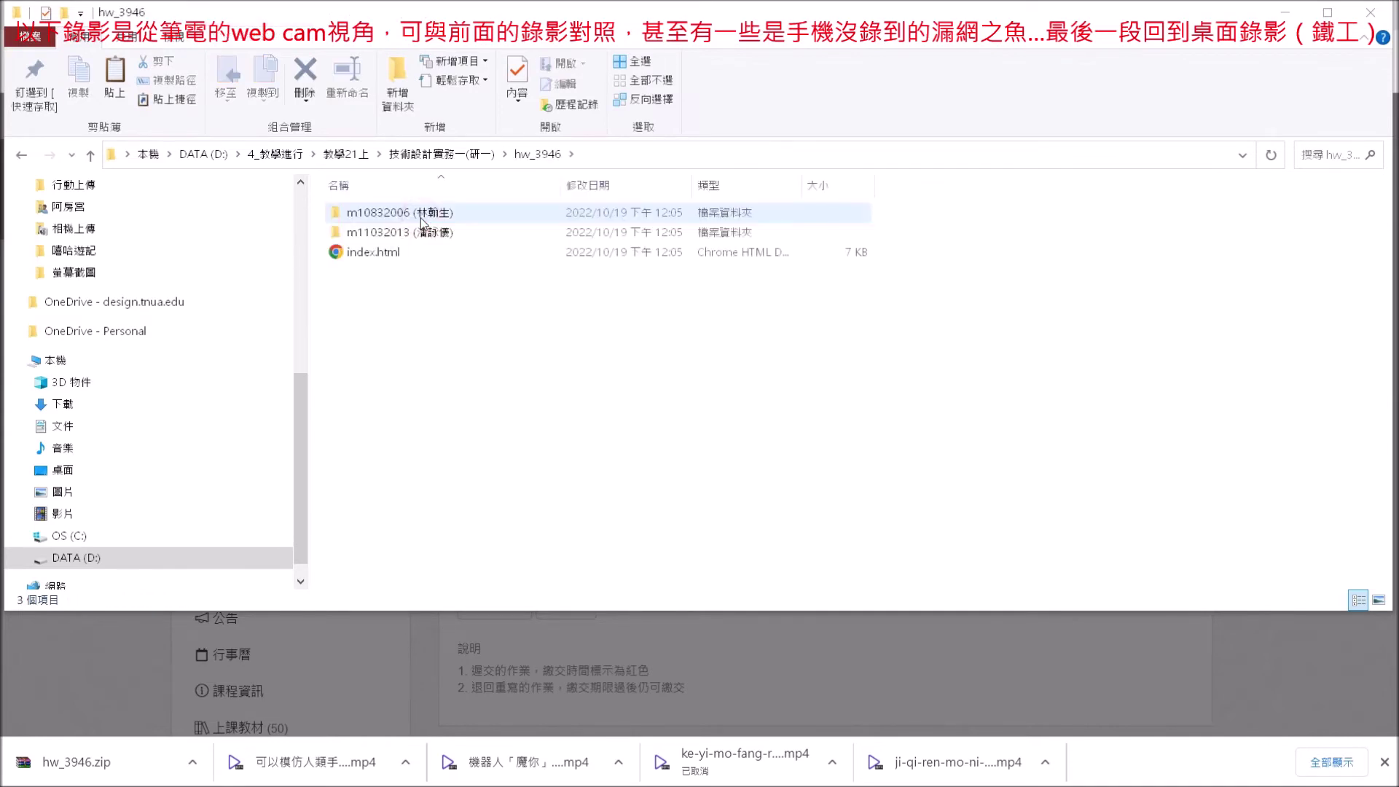
double_click(421, 216)
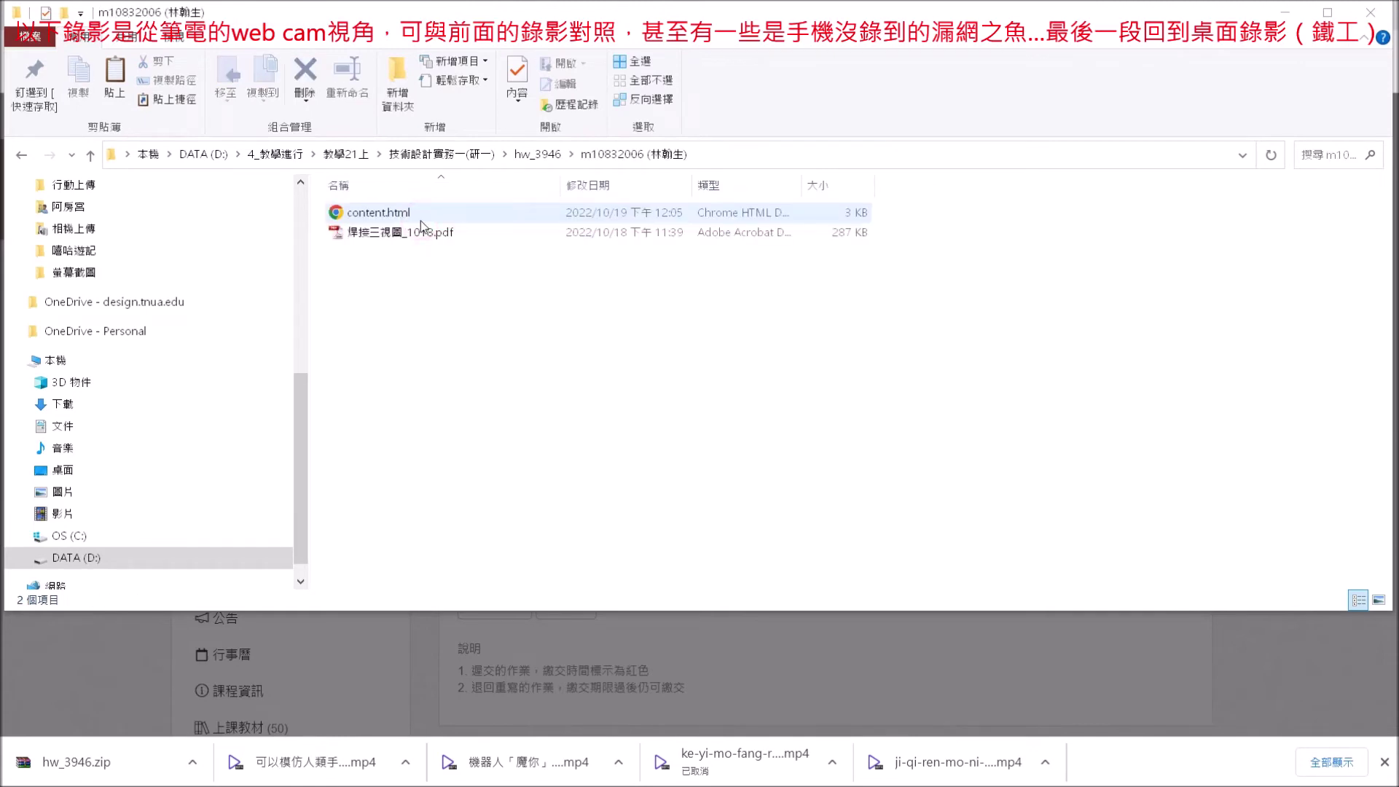
double_click(421, 231)
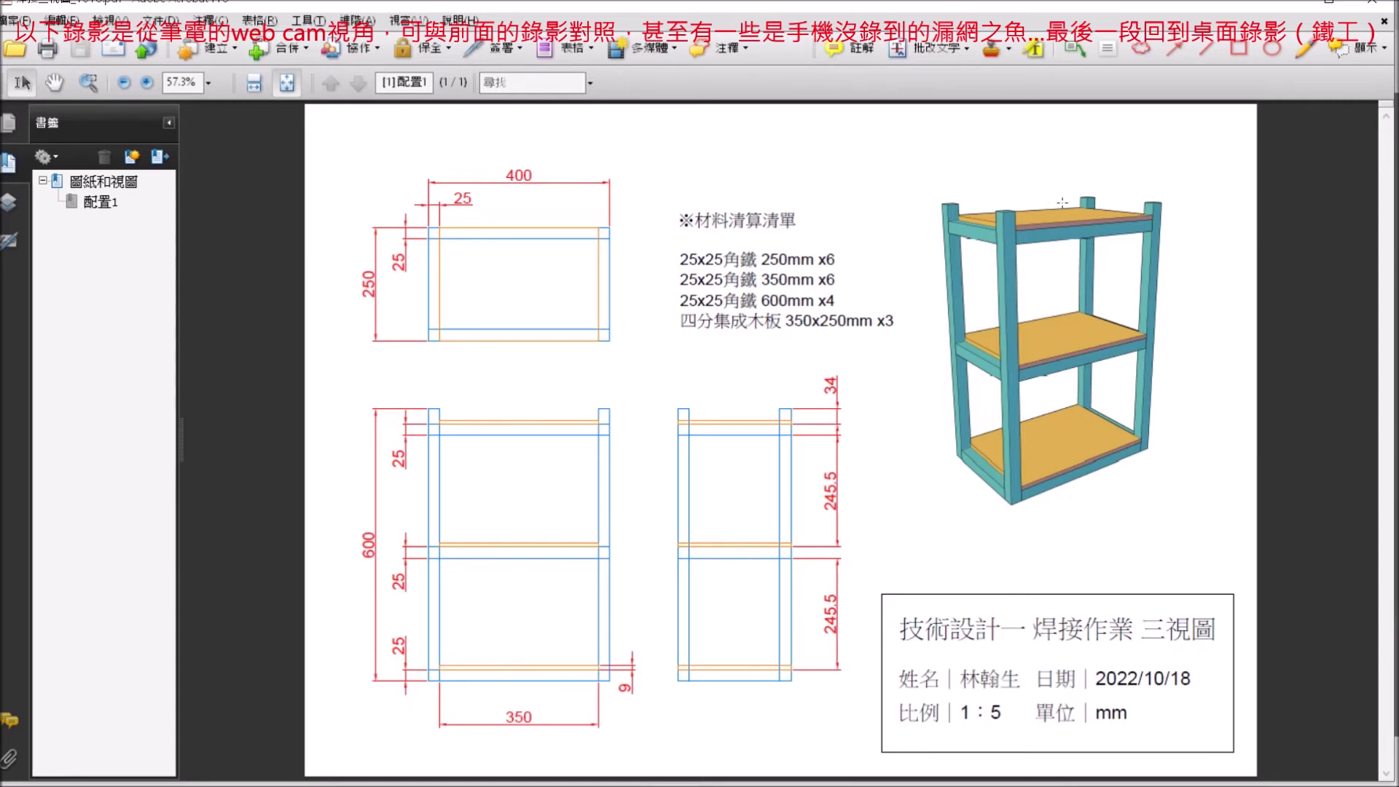
Examine how the shelf boards meet the angle-iron posts and rails in the coloured 3D view, focusing on the middle shelf's corners.
scroll(1054, 203, "up", 3, "ctrl")
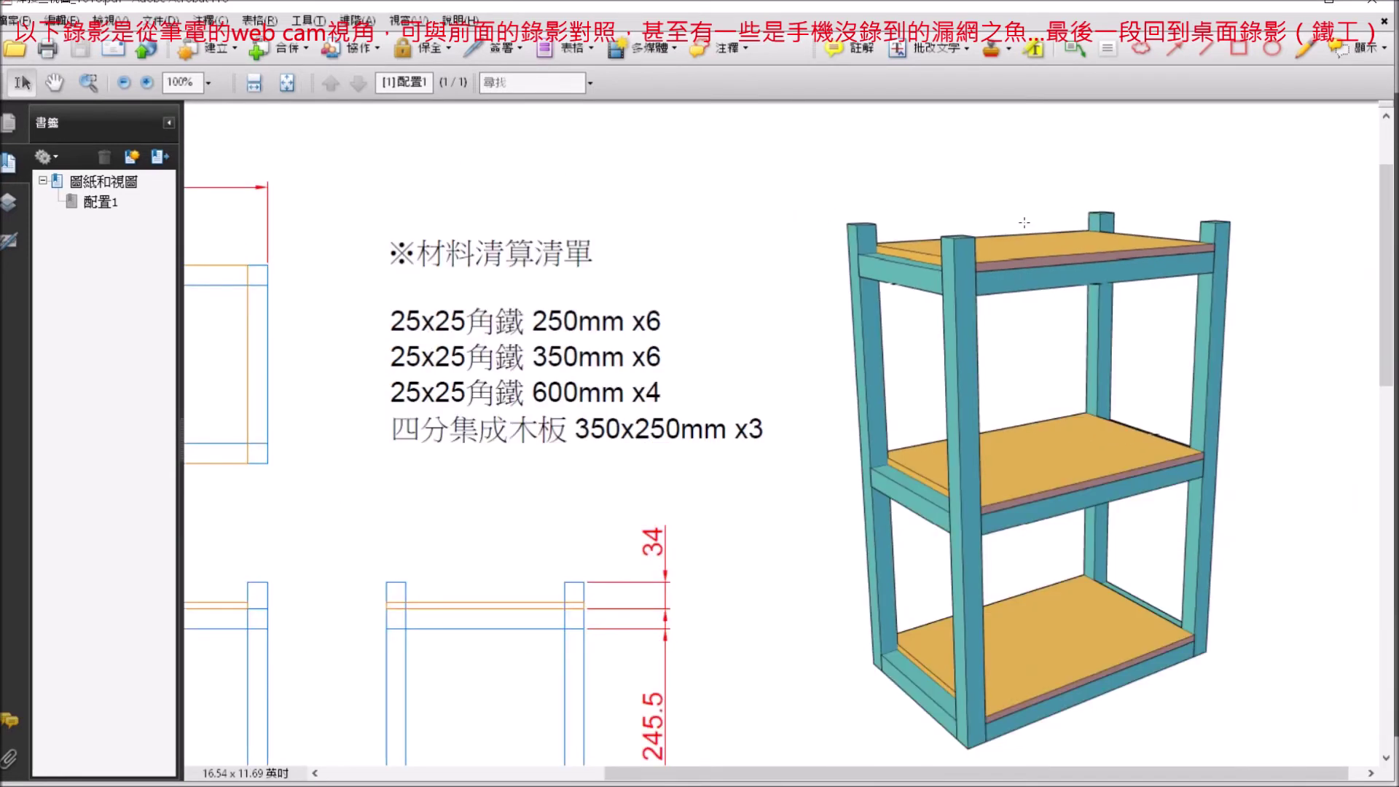
scroll(1128, 434, "up", 1, "ctrl")
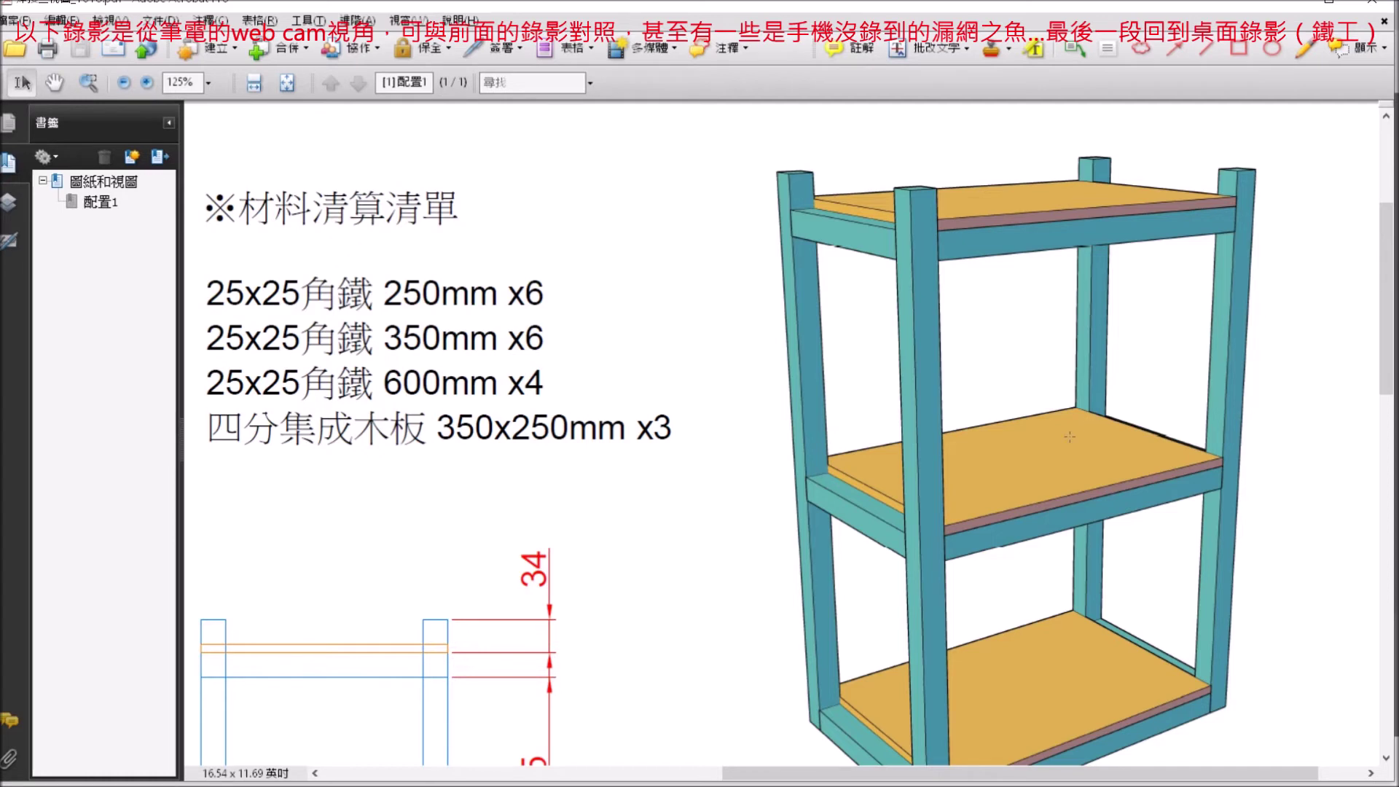
scroll(831, 464, "up", 7, "ctrl")
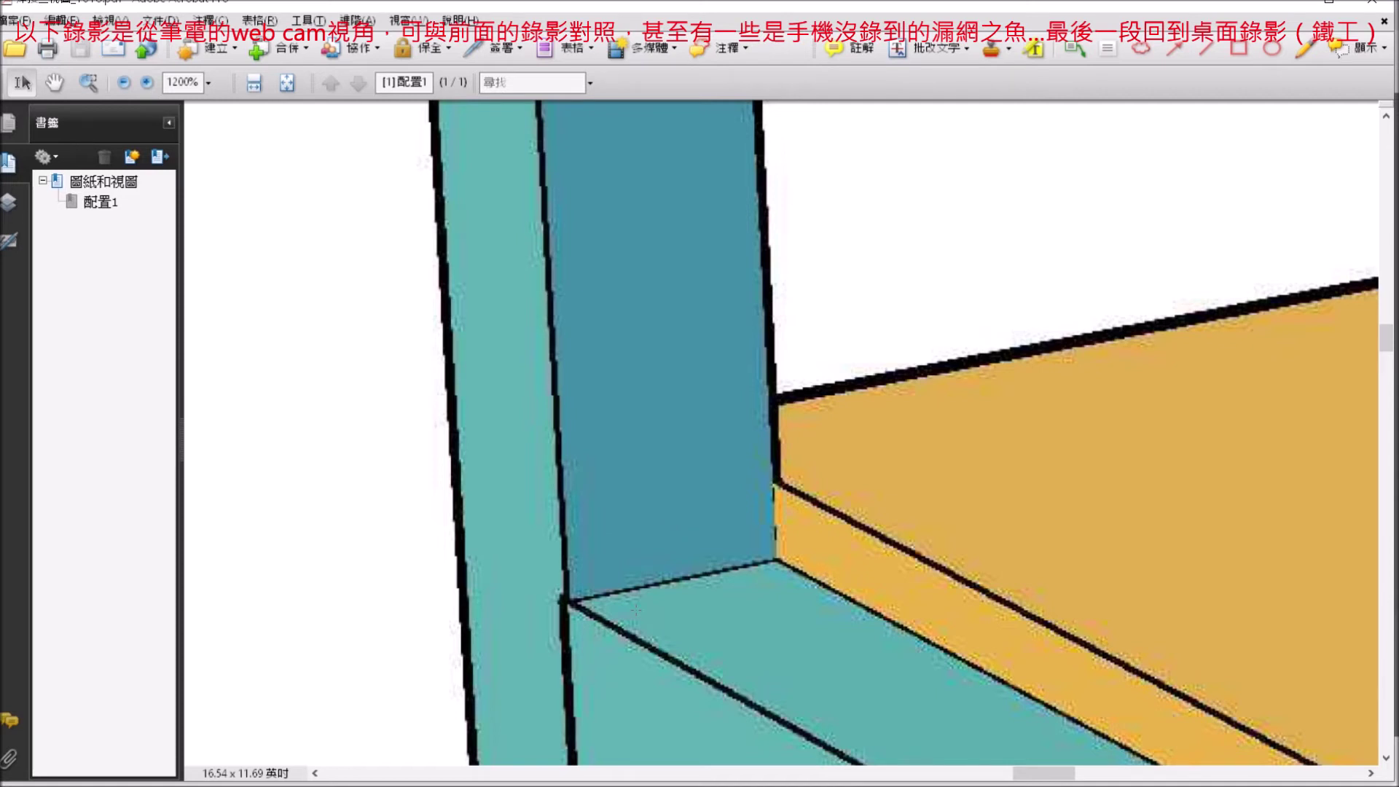
scroll(636, 611, "down", 2, "ctrl")
scroll(685, 664, "left", 5)
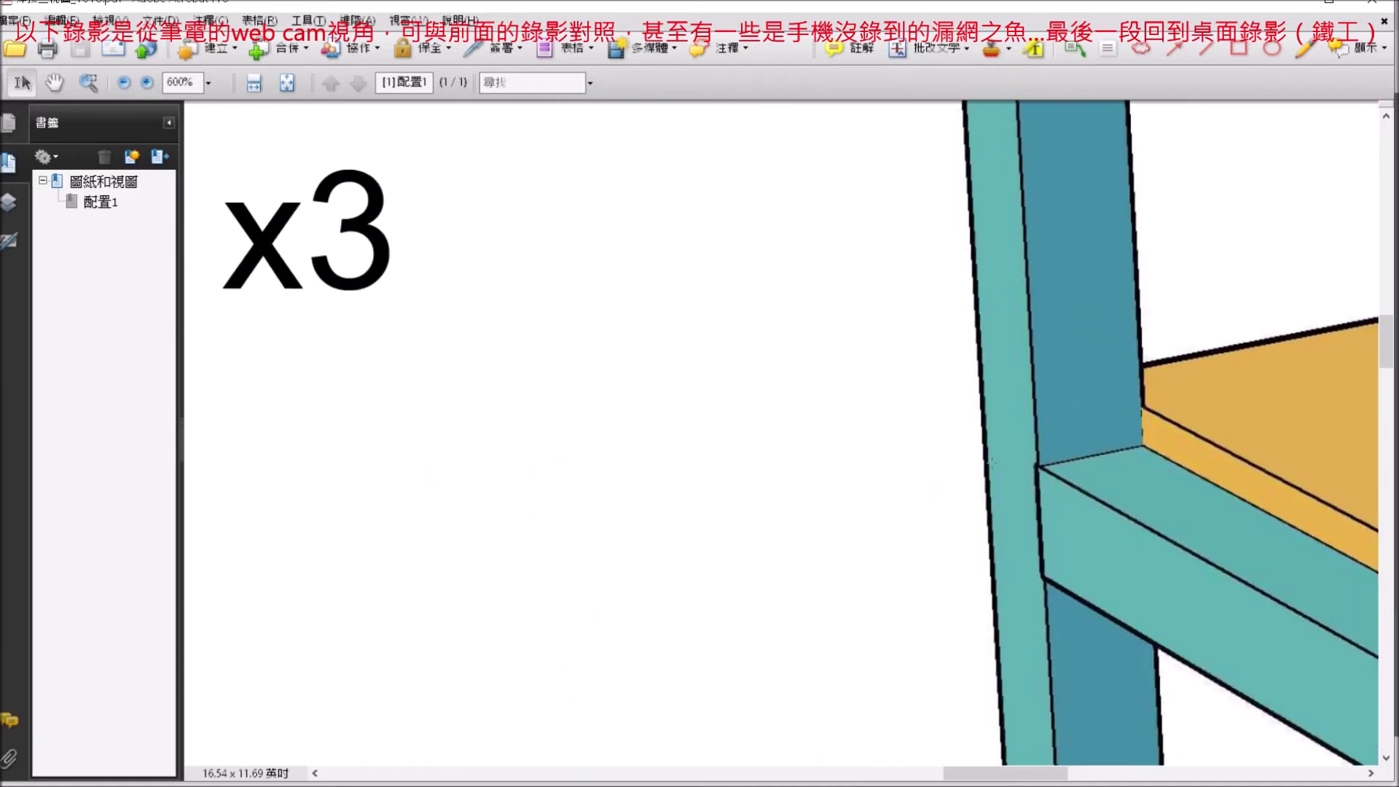
scroll(677, 505, "down", 2)
scroll(687, 617, "down", 3, "ctrl")
scroll(1296, 521, "up", 3, "ctrl")
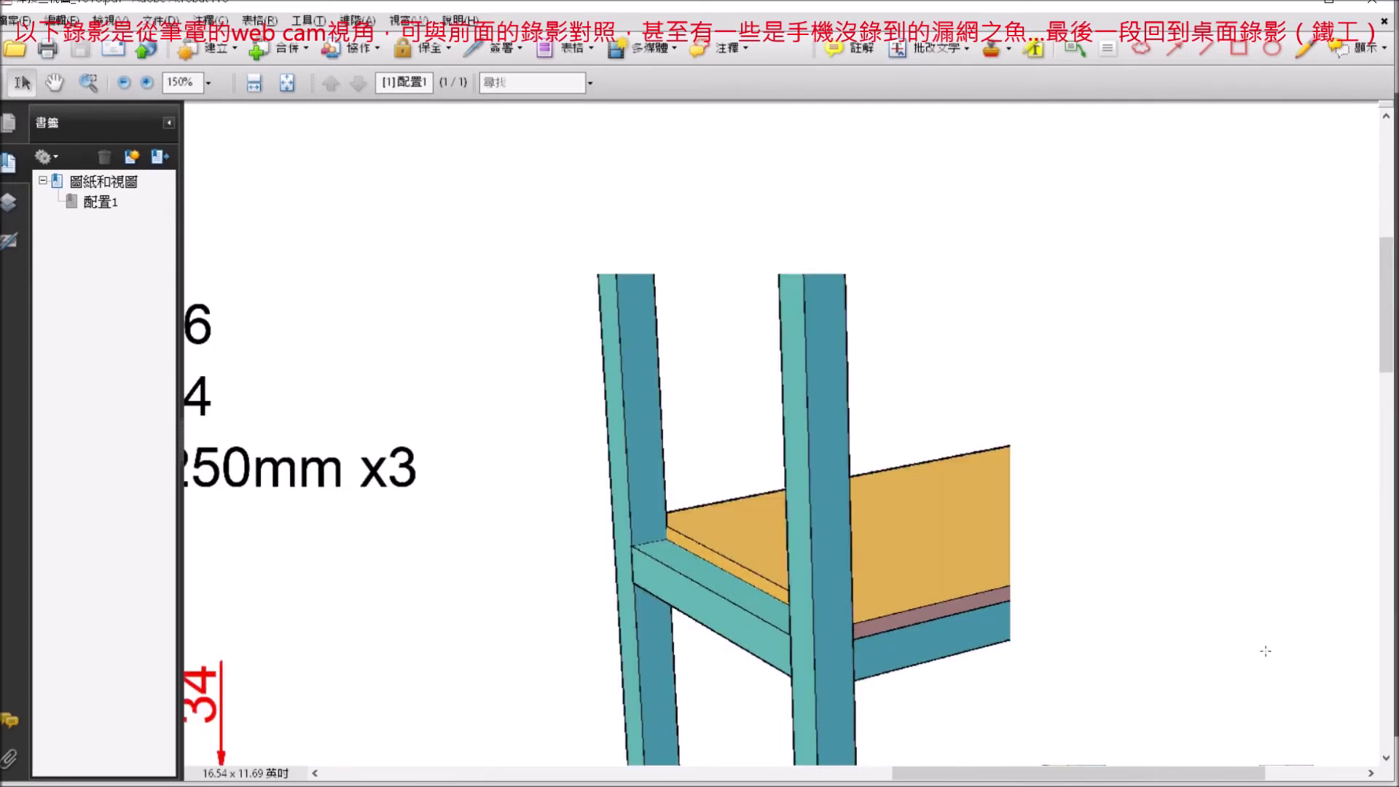
scroll(1296, 520, "up", 1, "ctrl")
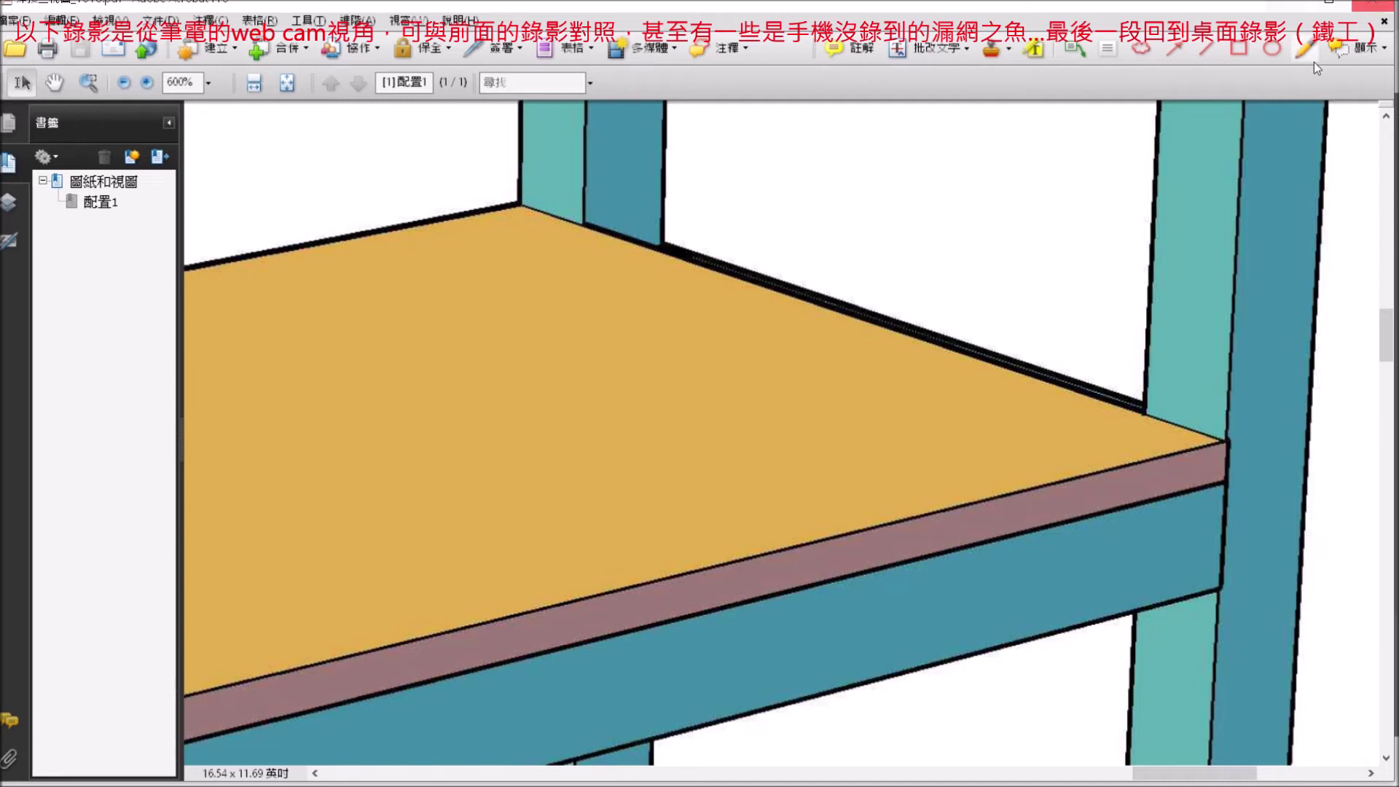
Mark the middle shelf's right-hand corner with a red circle and draw a large red rectangle beside it with a small square inside its corner.
left_click(1267, 52)
mouse_move(1106, 378)
left_mouse_down()
mouse_move(1233, 499)
mouse_move(1233, 487)
mouse_move(1222, 494)
left_mouse_up()
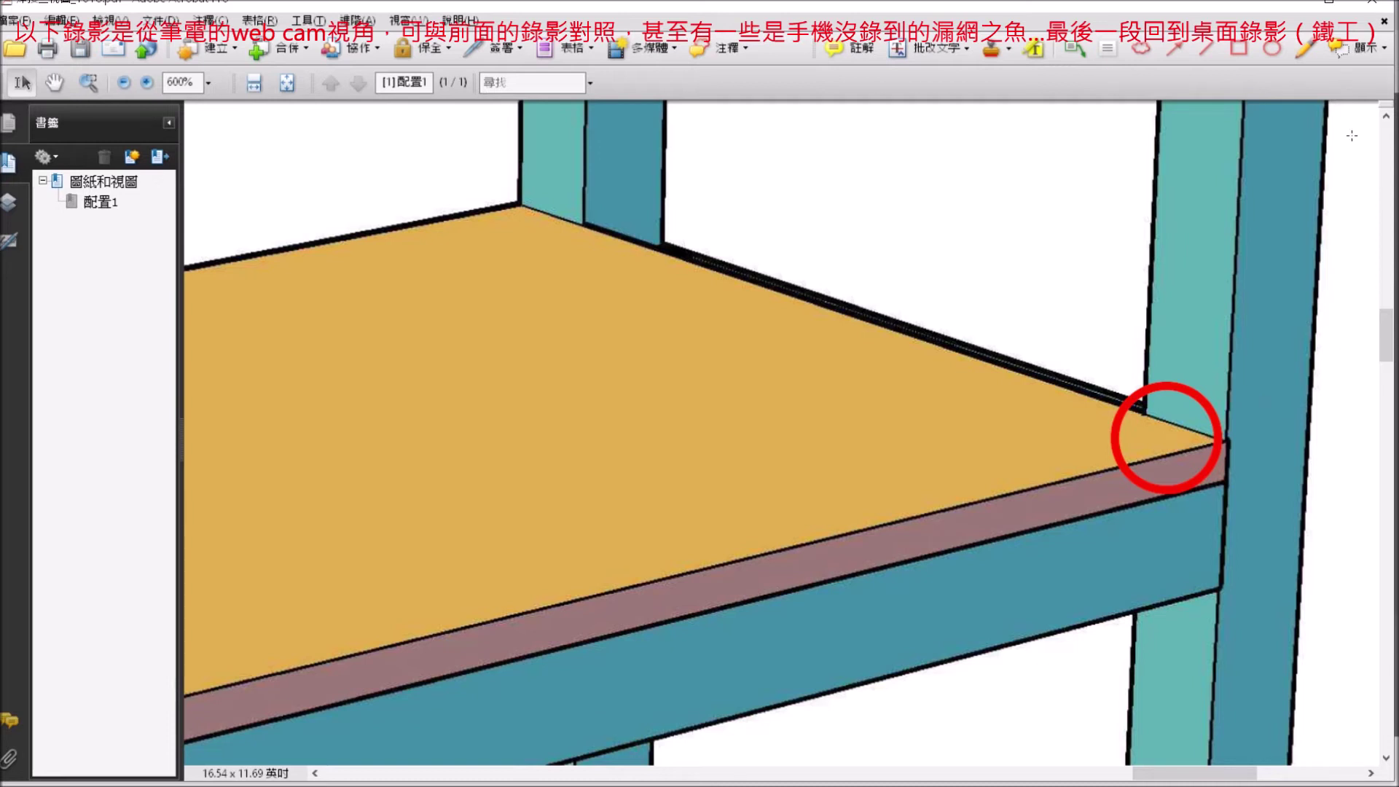
left_click(1247, 46)
mouse_move(778, 145)
left_mouse_down()
mouse_move(883, 262)
mouse_move(1360, 376)
mouse_move(1018, 405)
mouse_move(1115, 404)
left_mouse_up()
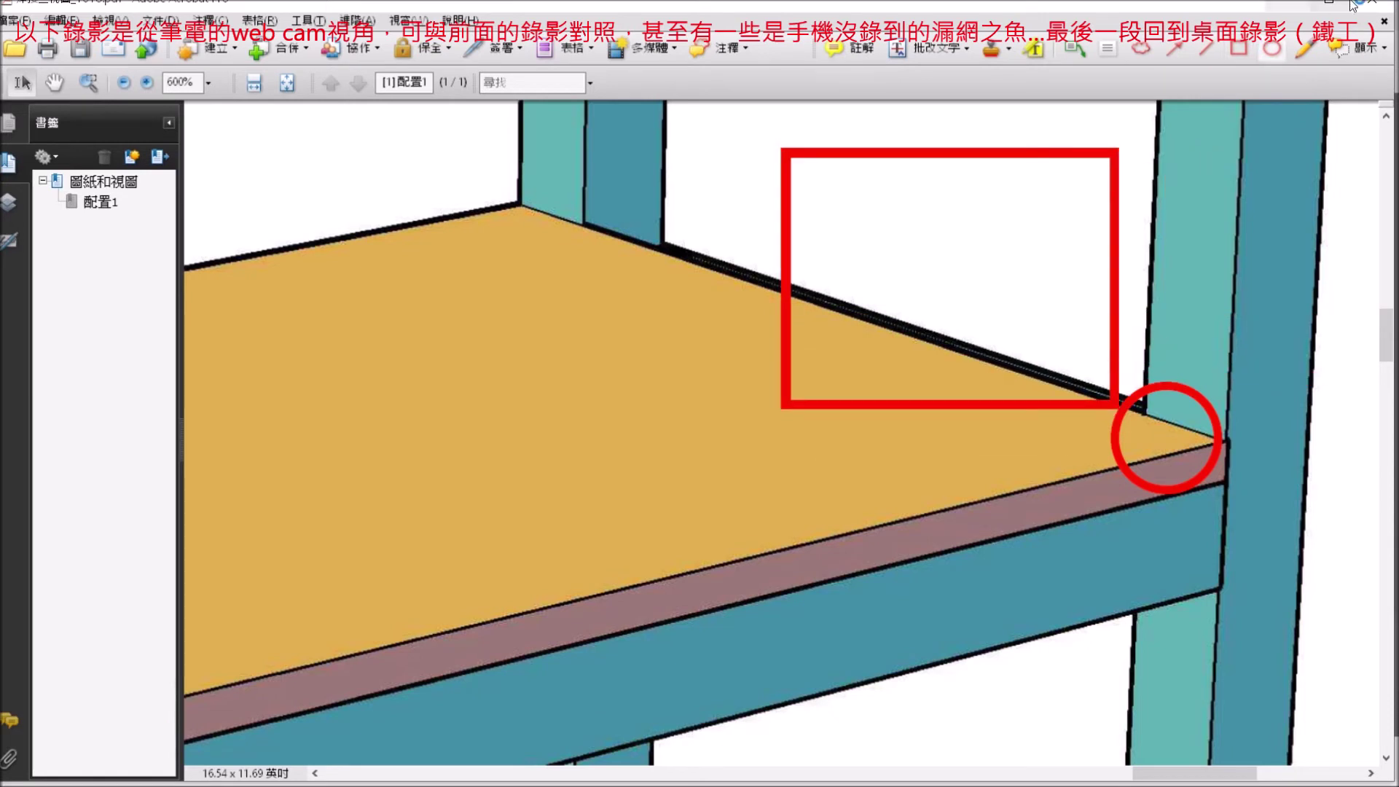
left_click(1245, 52)
left_click_drag(812, 168, 827, 188)
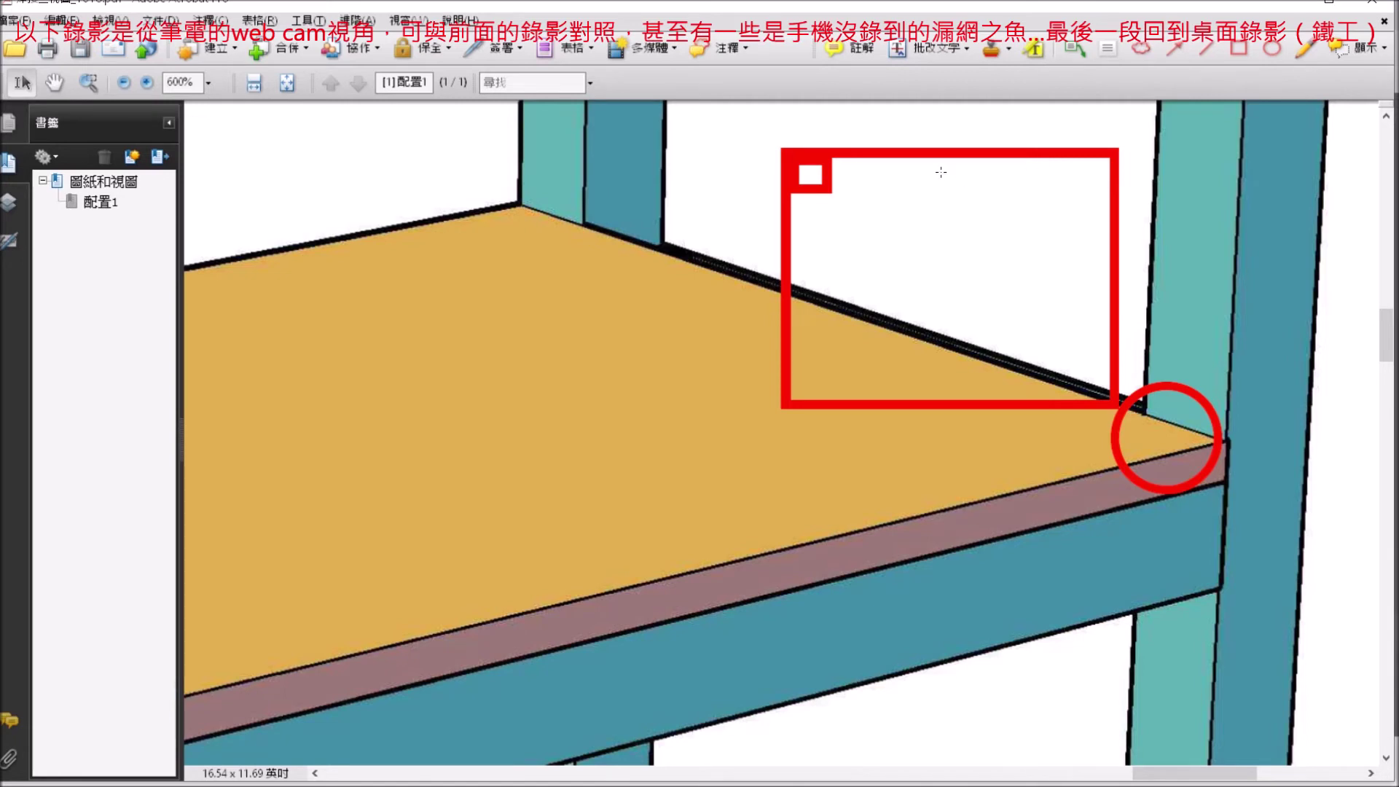
Examine the whole drawing sheet, comparing the three dimensioned views and the material list with the marked-up 3D shelf view.
key("ctrl+2")
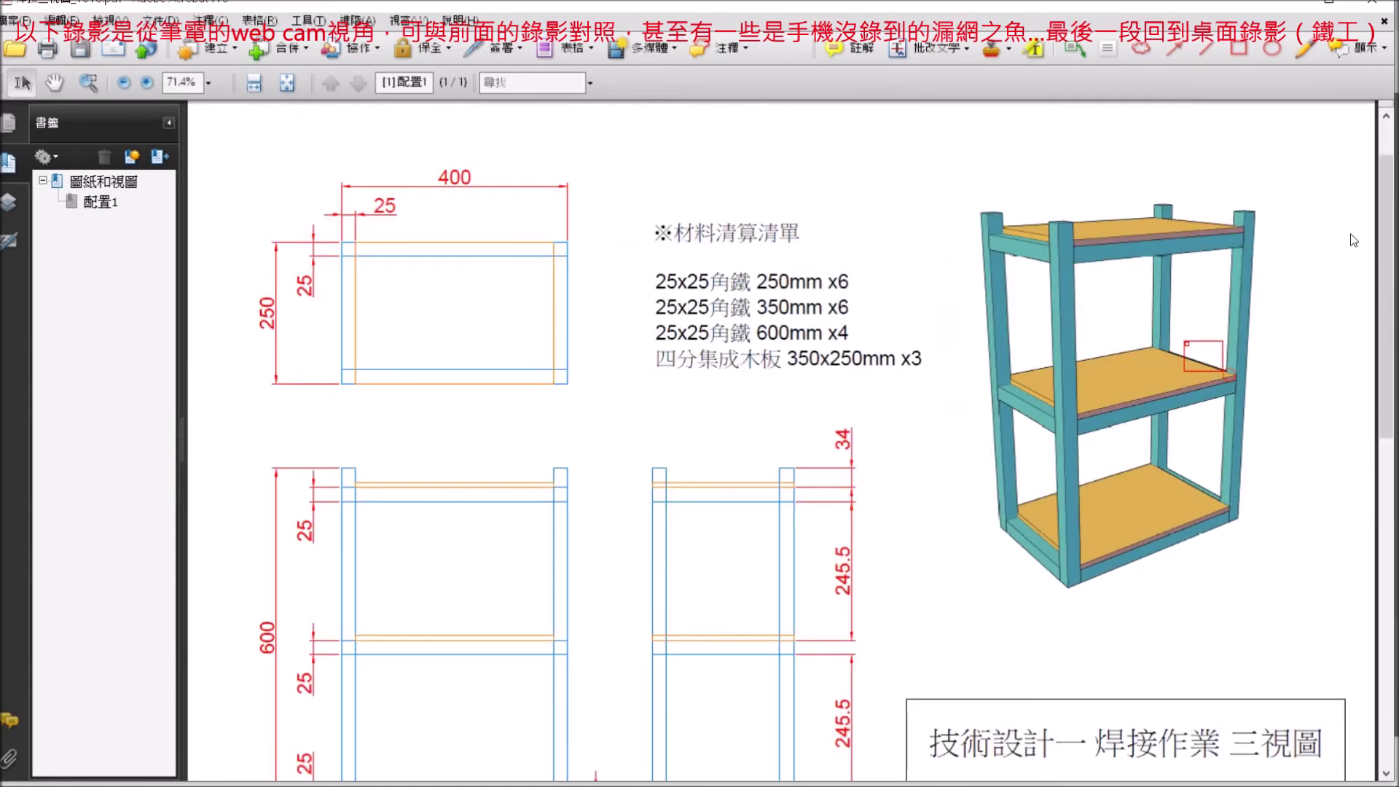
scroll(1277, 228, "up", 1, "ctrl")
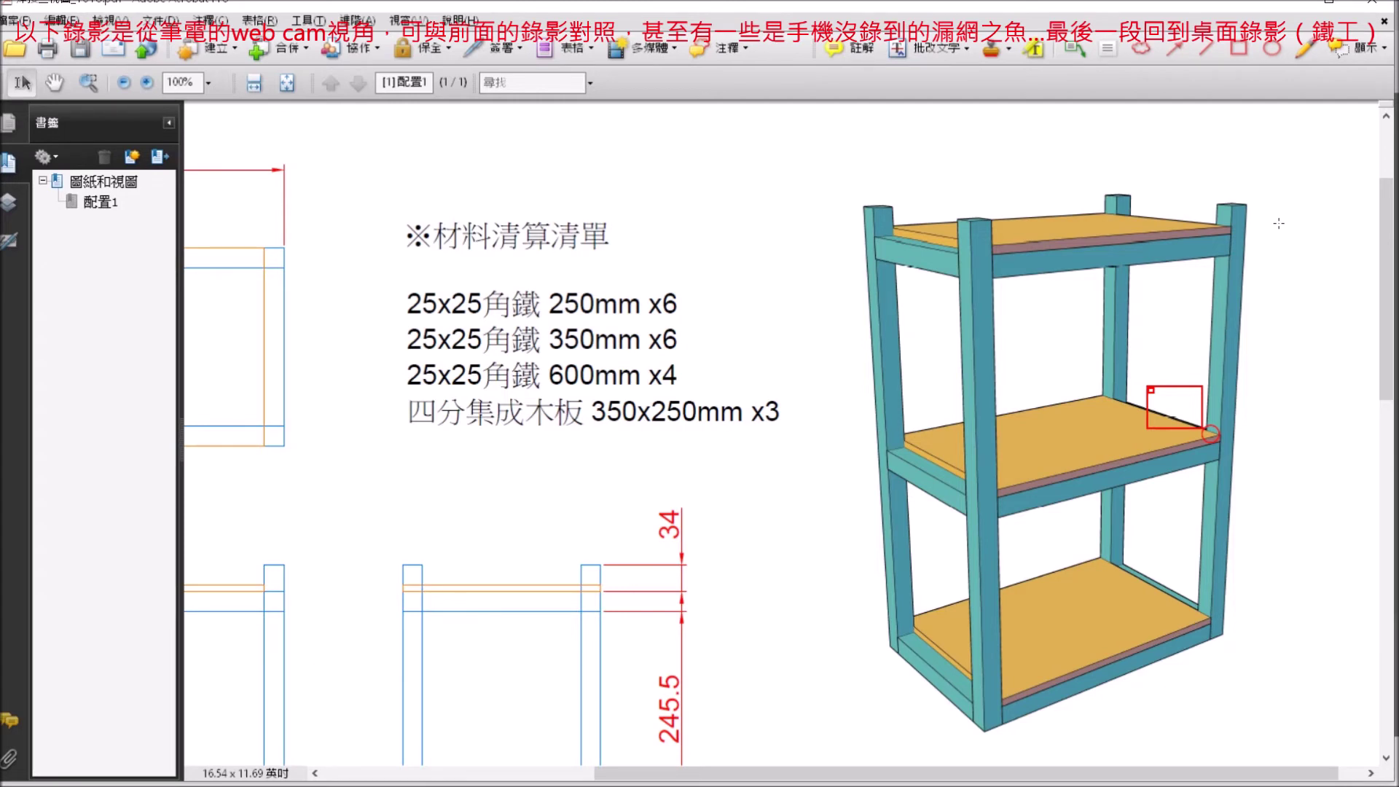
key("ctrl+0")
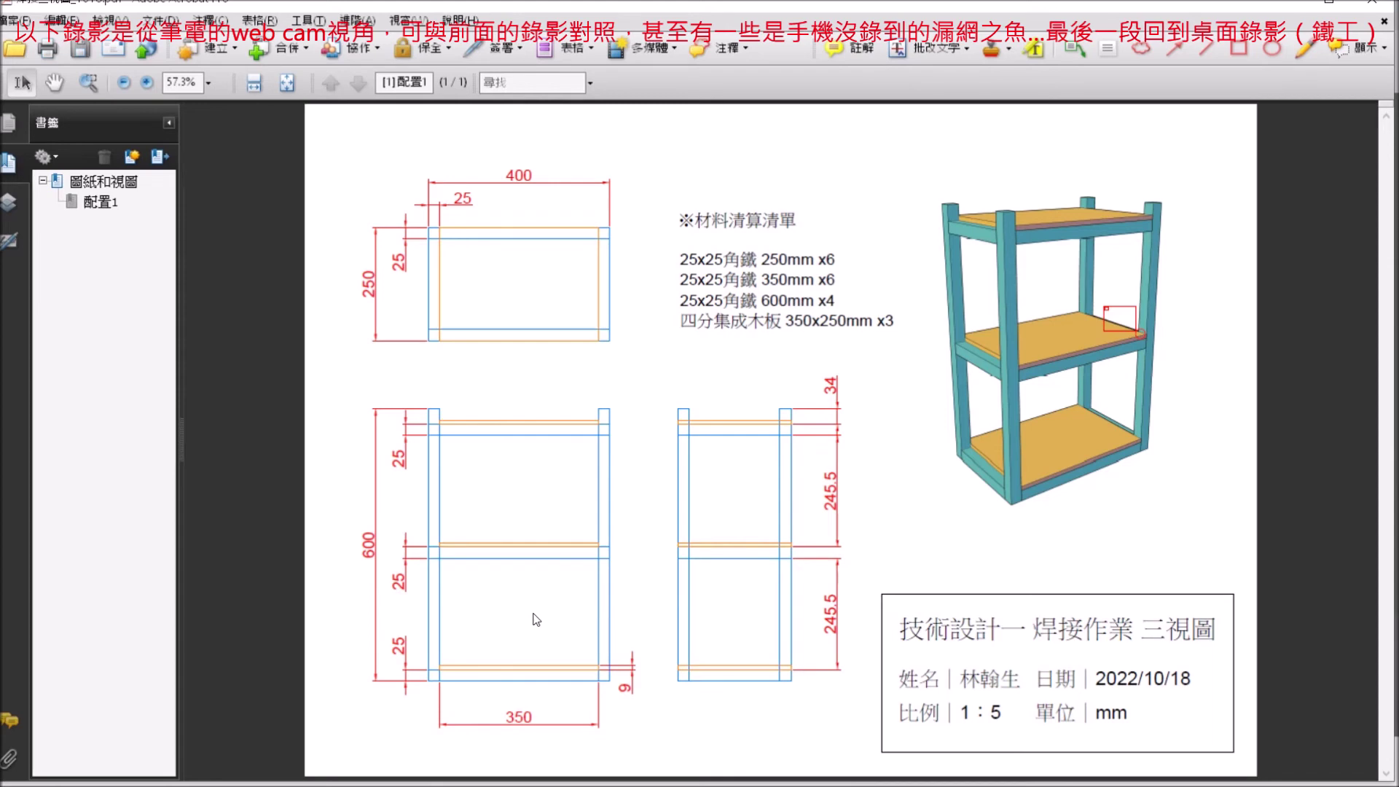
scroll(740, 206, "up", 4, "ctrl")
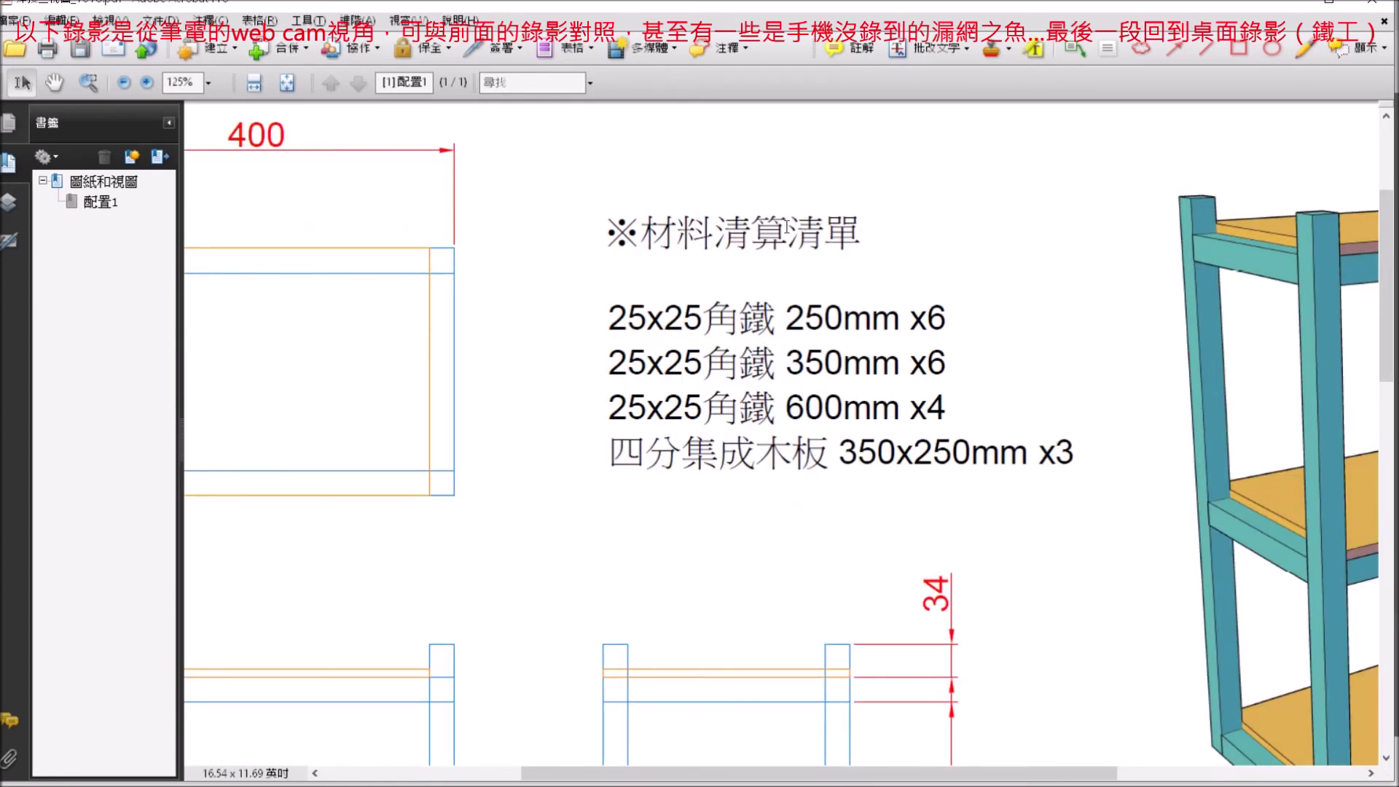
scroll(785, 228, "down", 1, "ctrl")
scroll(772, 242, "down", 1, "ctrl")
scroll(773, 242, "down", 2, "ctrl")
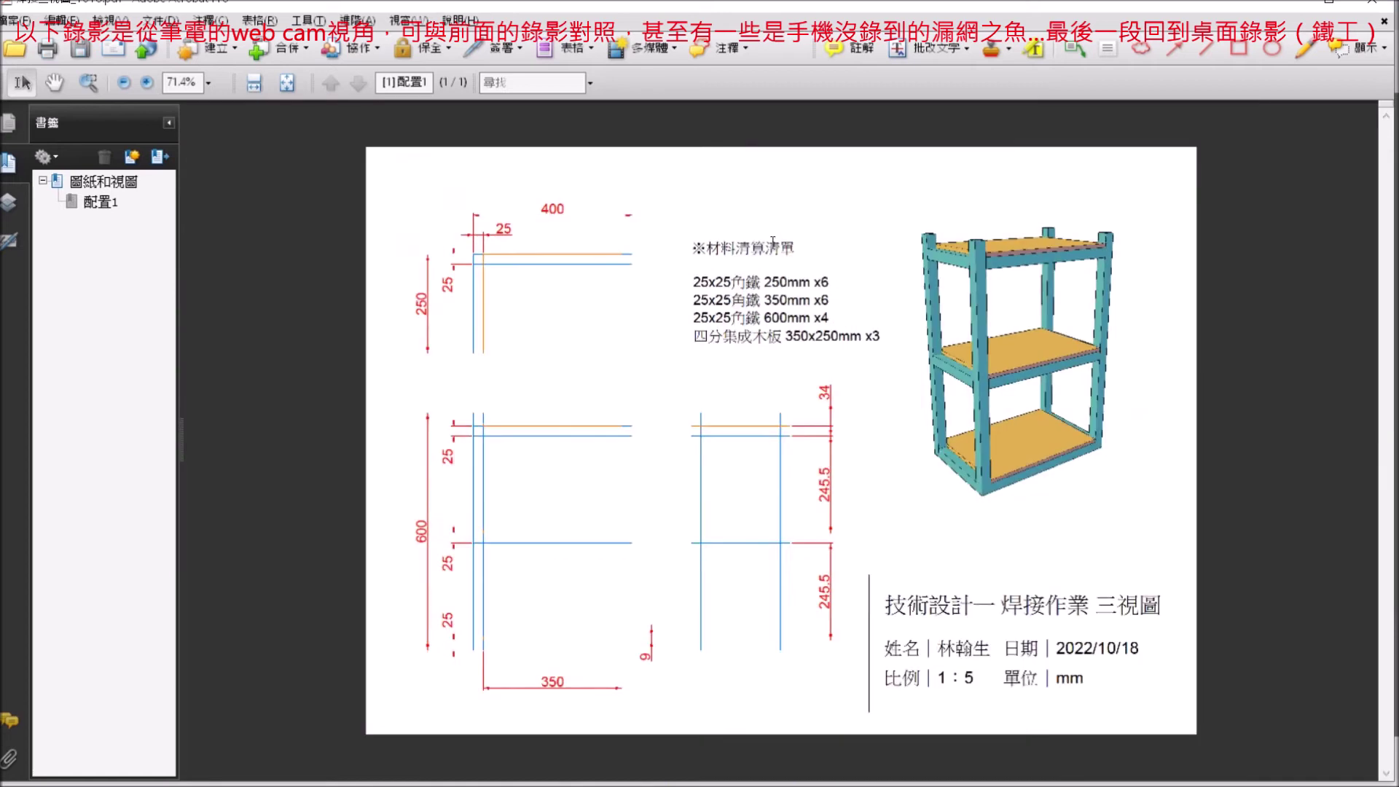
scroll(582, 349, "up", 1, "ctrl")
scroll(499, 415, "up", 1, "ctrl")
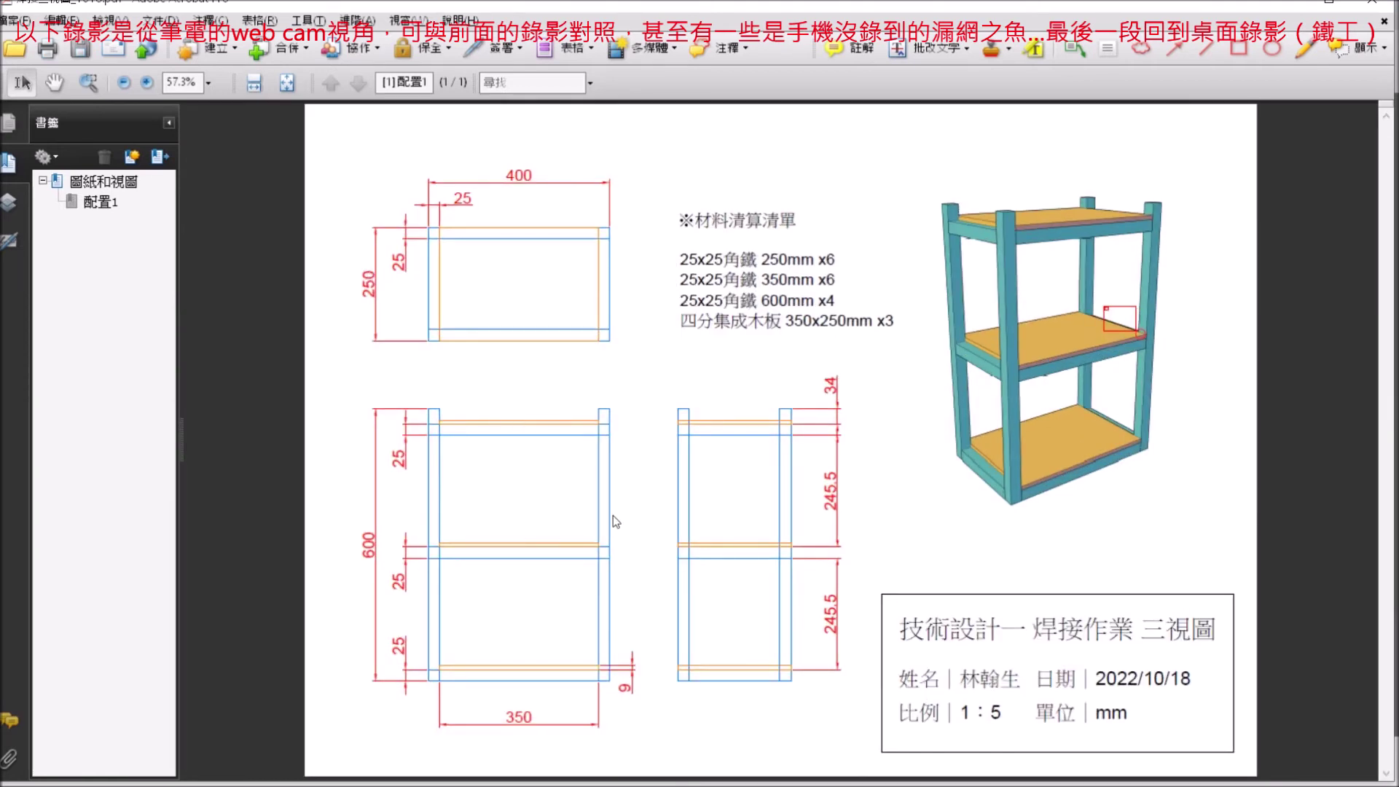
scroll(583, 496, "up", 2, "ctrl")
scroll(712, 578, "down", 1, "ctrl")
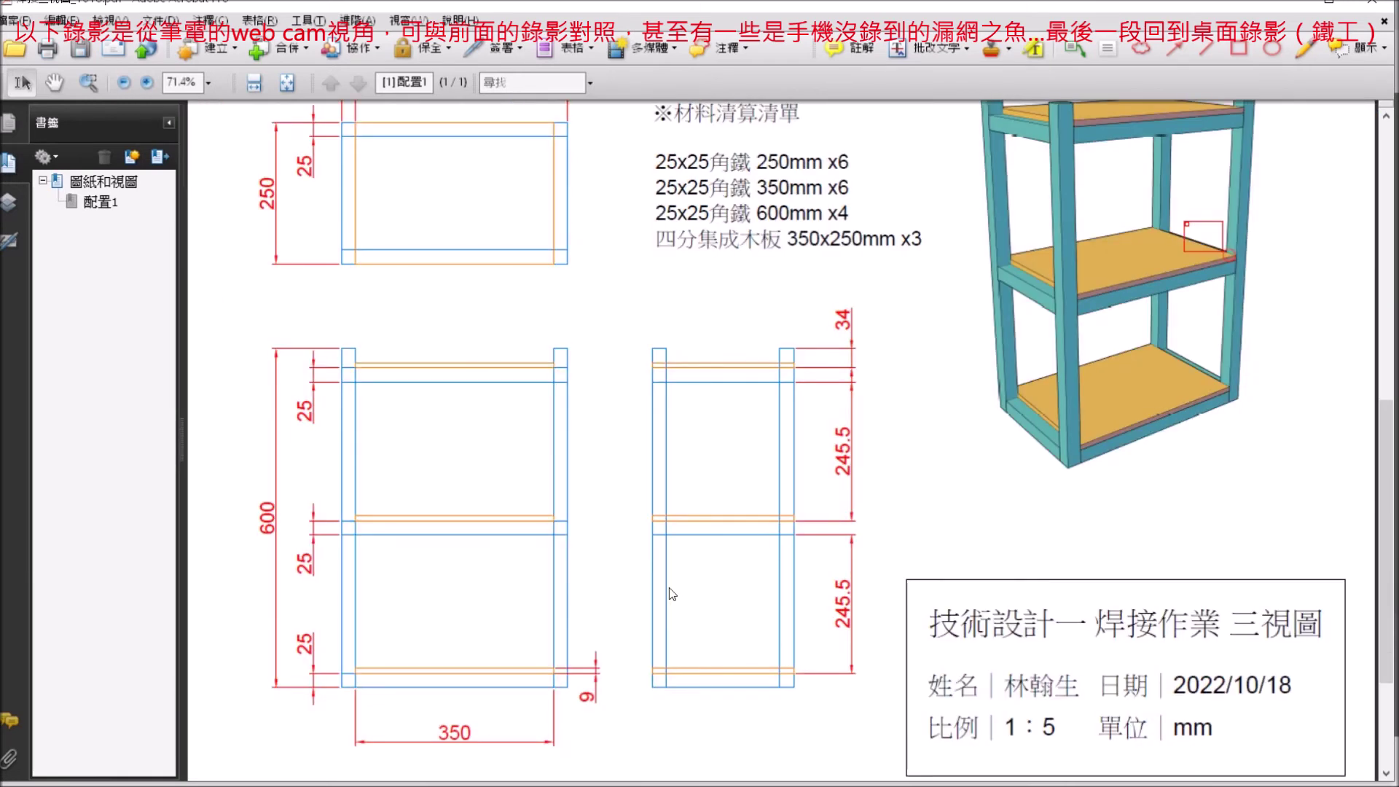
scroll(758, 561, "down", 1, "ctrl")
scroll(761, 640, "up", 1, "ctrl")
scroll(801, 590, "down", 1, "ctrl")
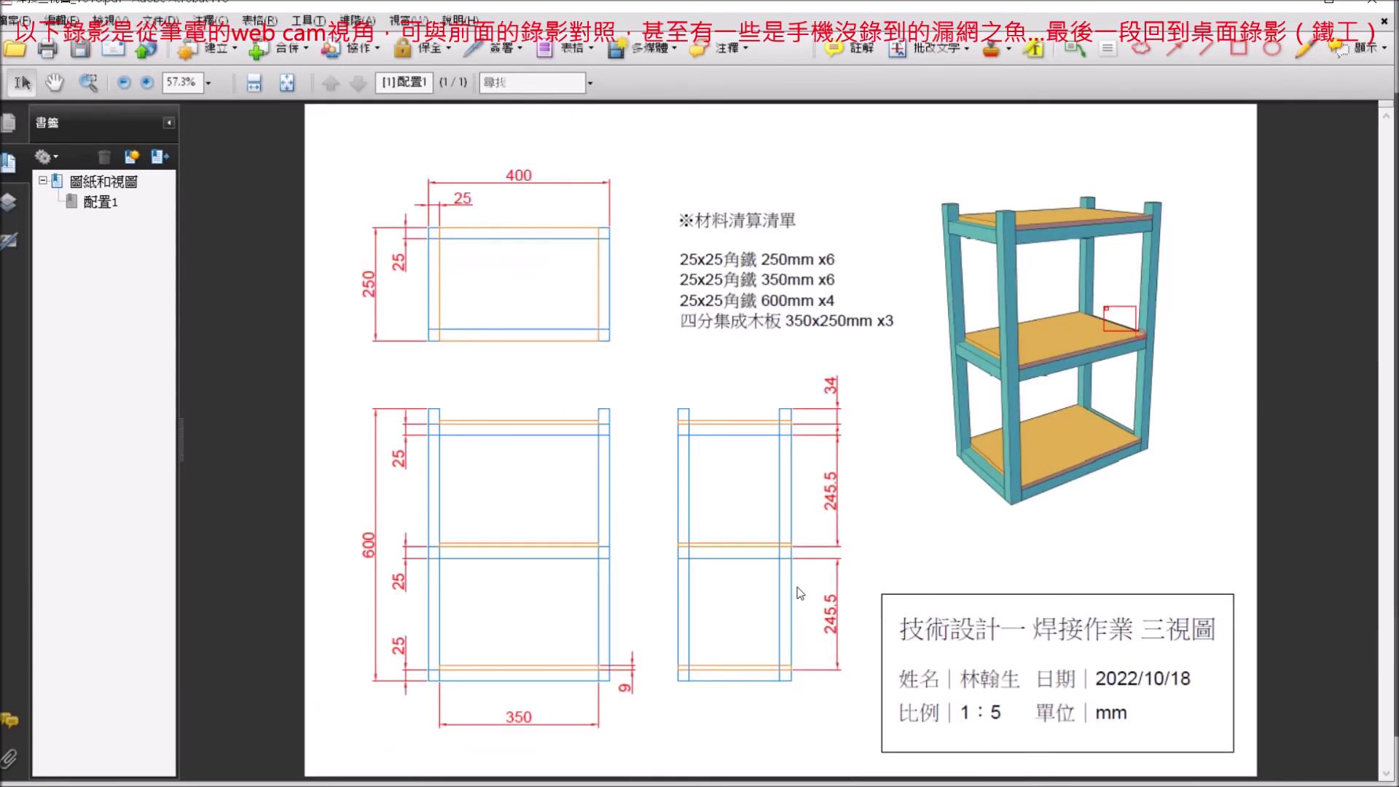
scroll(1105, 295, "up", 2, "ctrl")
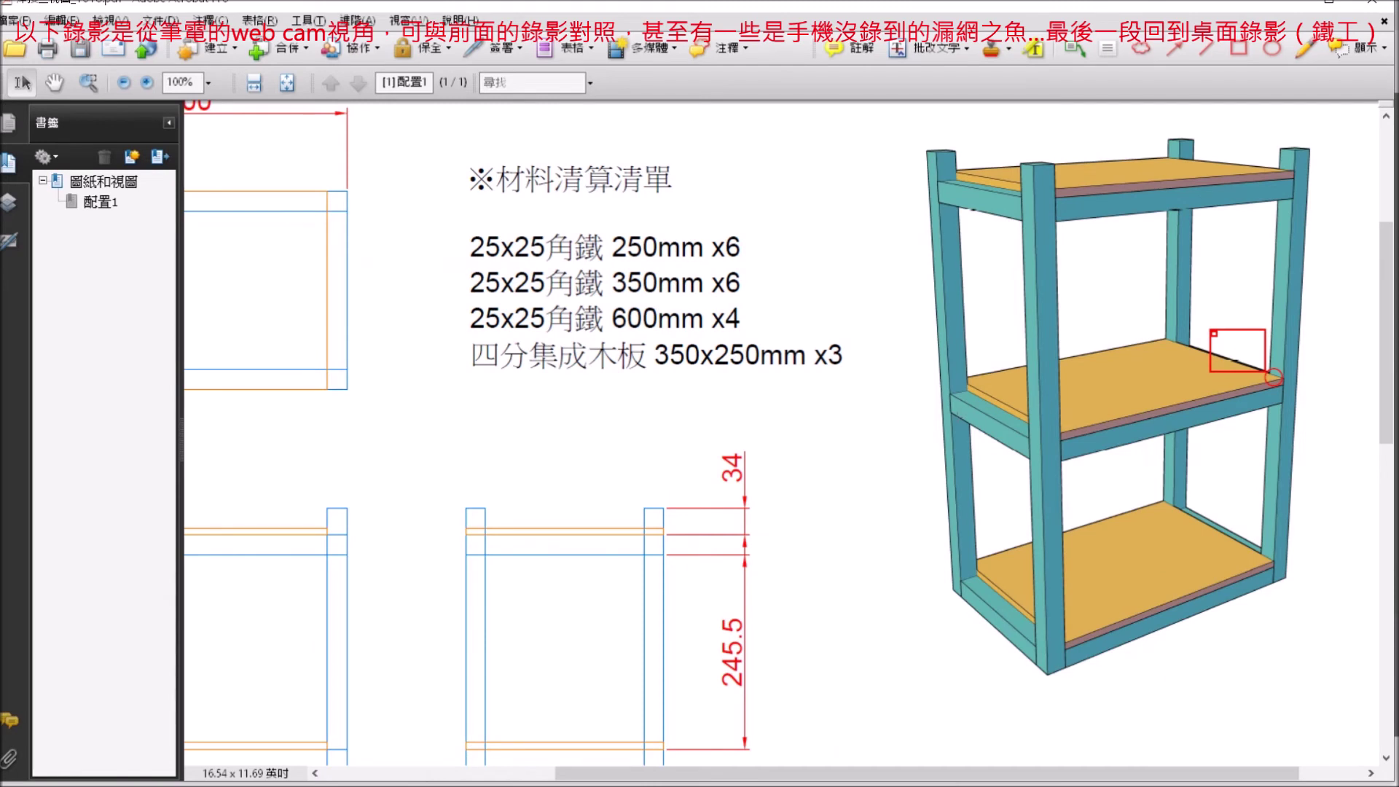
Highlight the middle, top and bottom shelf levels of the 3D view in turn with selection boxes to compare them.
left_click_drag(924, 365, 1302, 452)
left_click_drag(904, 125, 1332, 213)
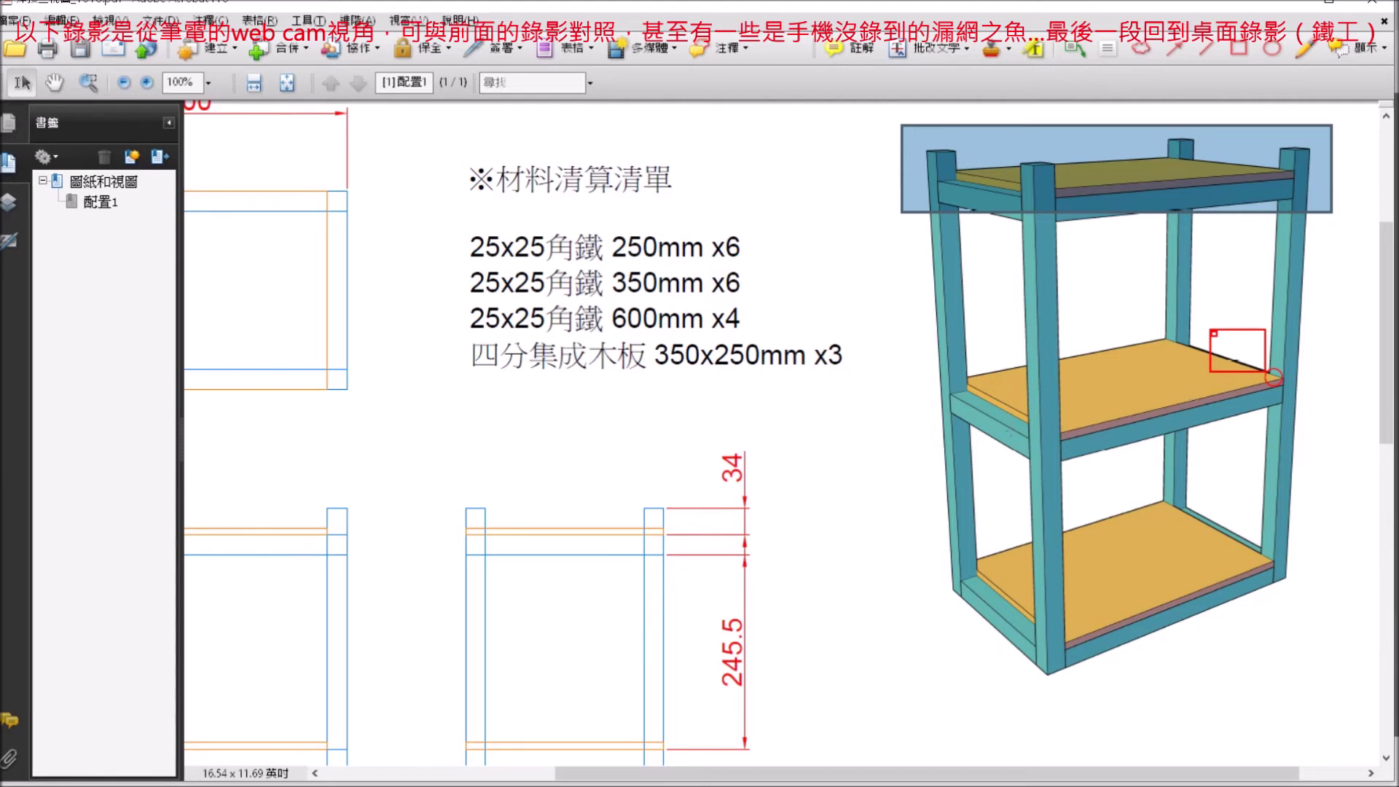
mouse_move(918, 477)
left_mouse_down()
mouse_move(1123, 622)
mouse_move(1379, 754)
mouse_move(1360, 725)
left_mouse_up()
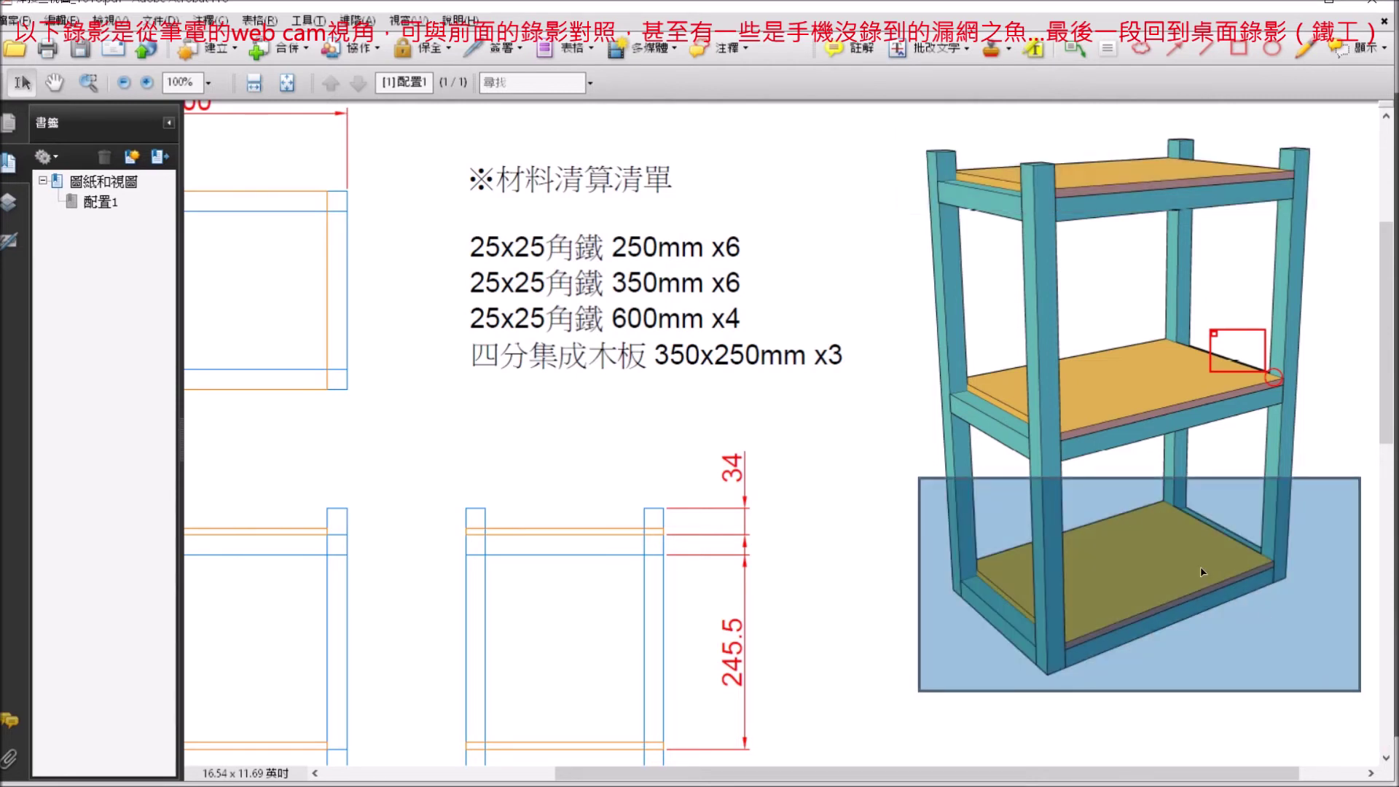
mouse_move(912, 334)
left_mouse_down()
mouse_move(1222, 483)
mouse_move(1336, 483)
mouse_move(1324, 452)
left_mouse_up()
mouse_move(896, 134)
left_mouse_down()
mouse_move(1202, 262)
mouse_move(1337, 269)
mouse_move(1335, 212)
left_mouse_up()
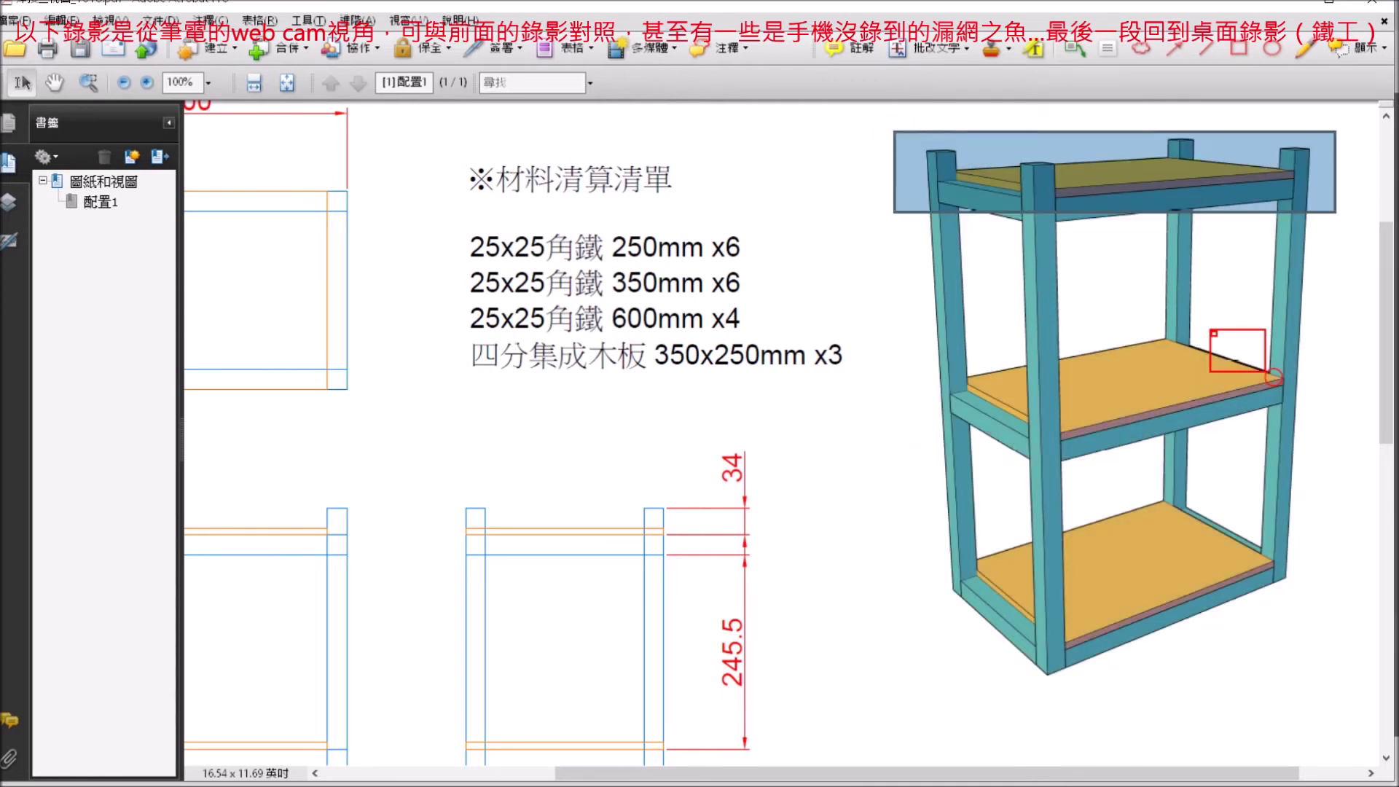
scroll(1159, 317, "down", 3)
Switch to AutoCAD with 3D printer practice.dwg and change the view from perspective to parallel projection.
key("alt+Tab")
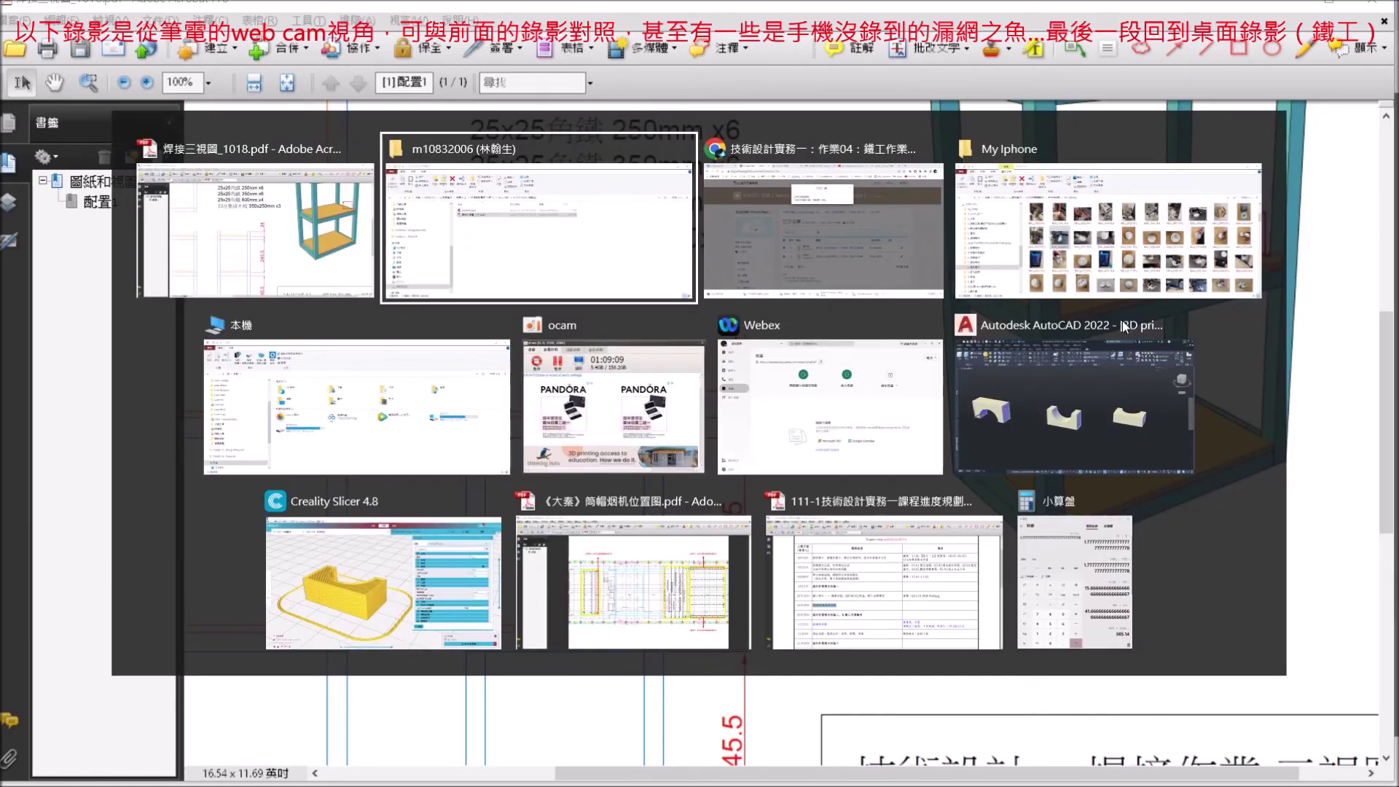
key("Tab")
key("Tab")
key("Tab")
key("Tab")
key("Tab")
key("Tab")
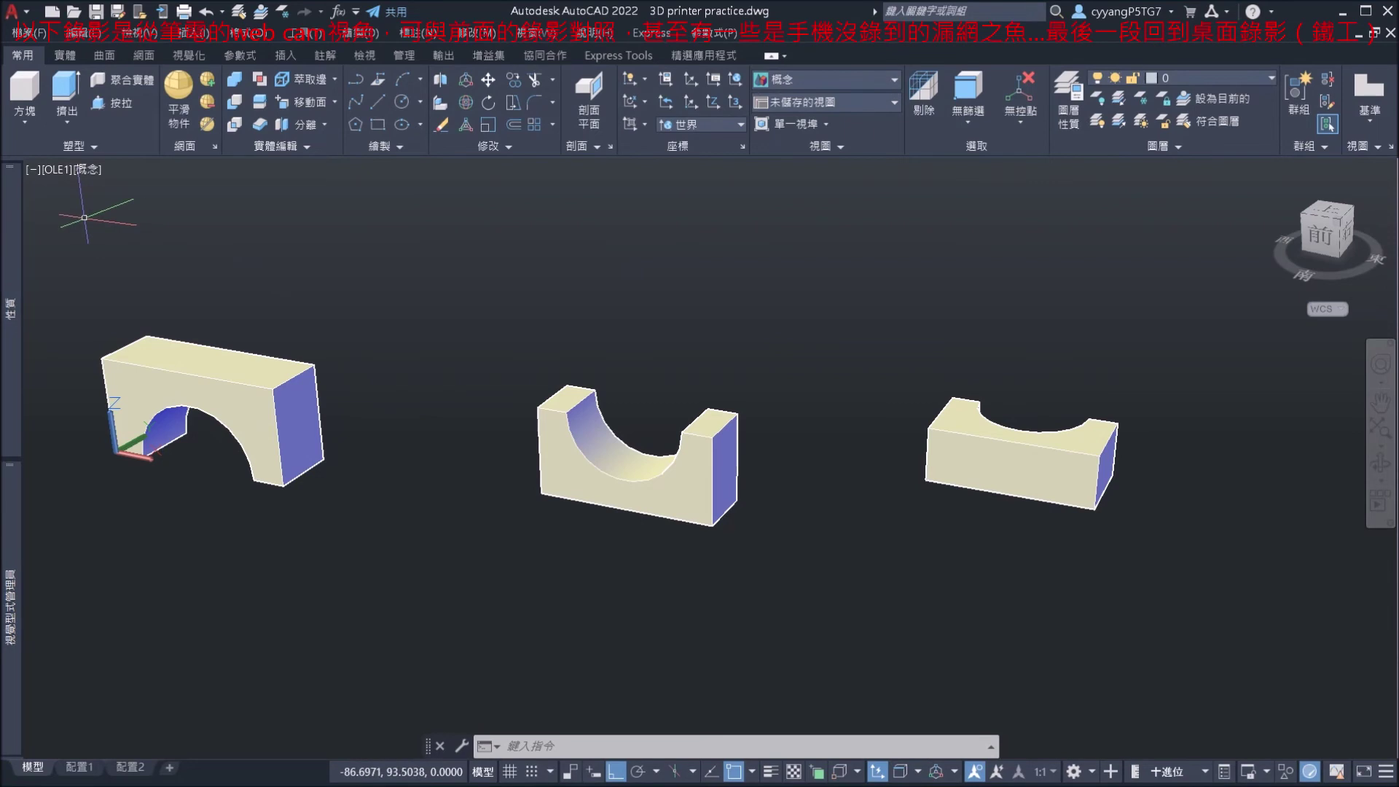
left_click(90, 169)
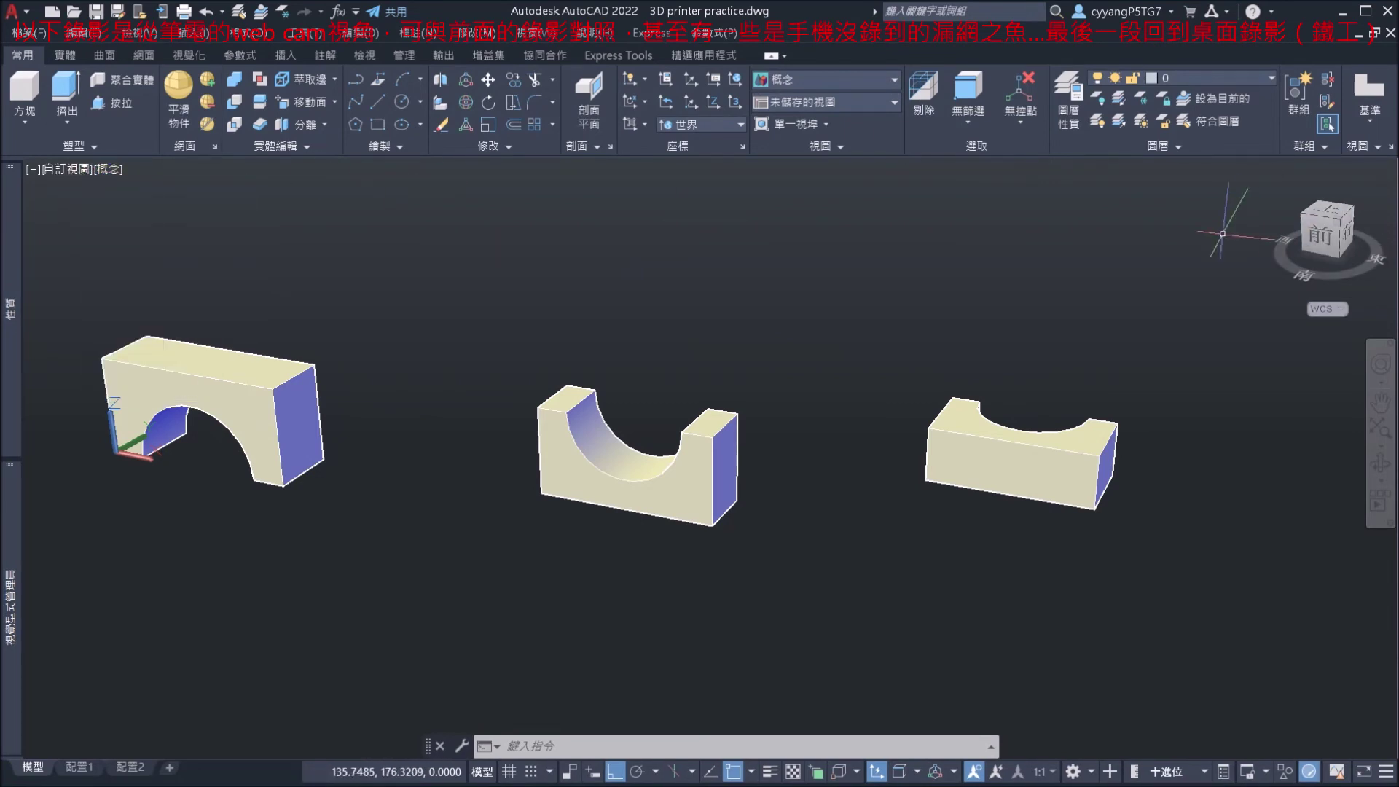
right_click(1331, 237)
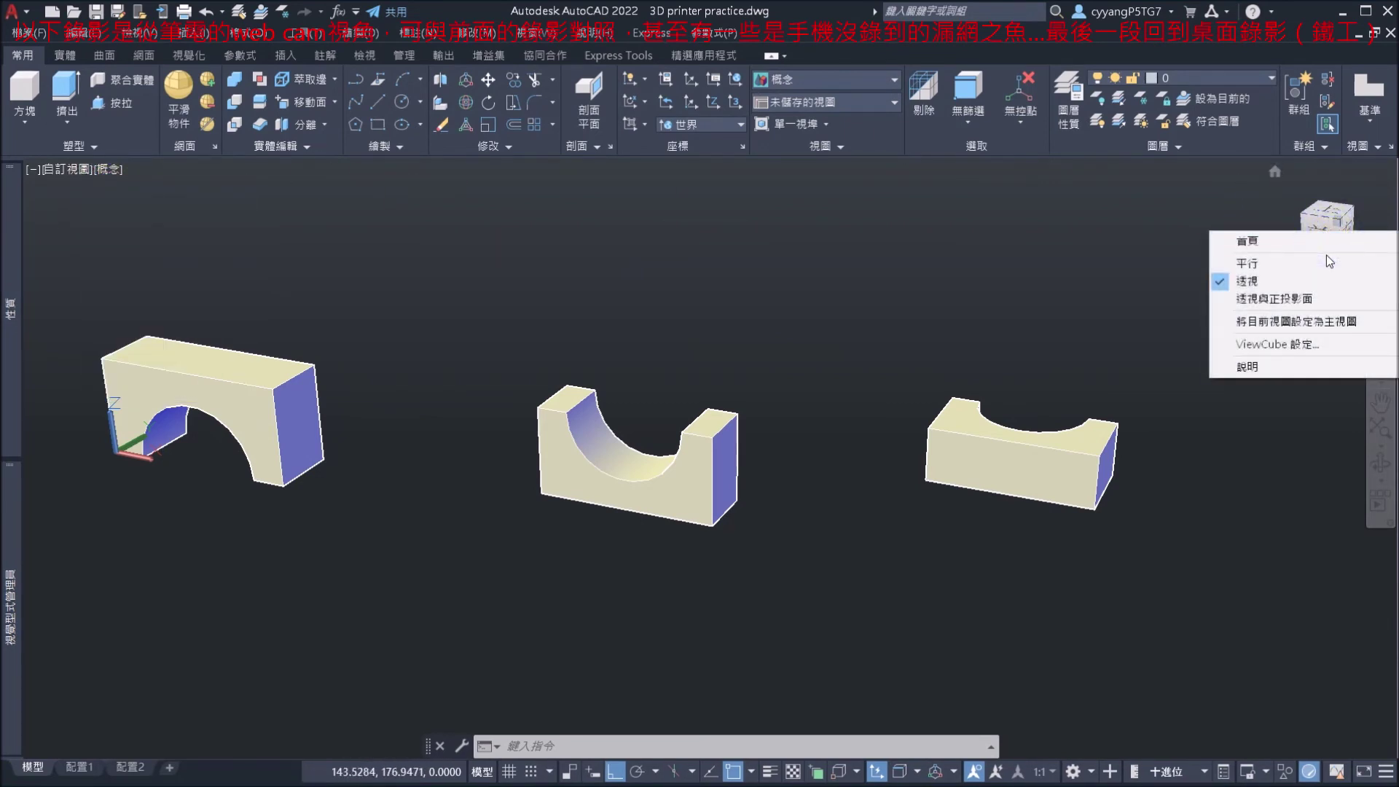
left_click(1317, 274)
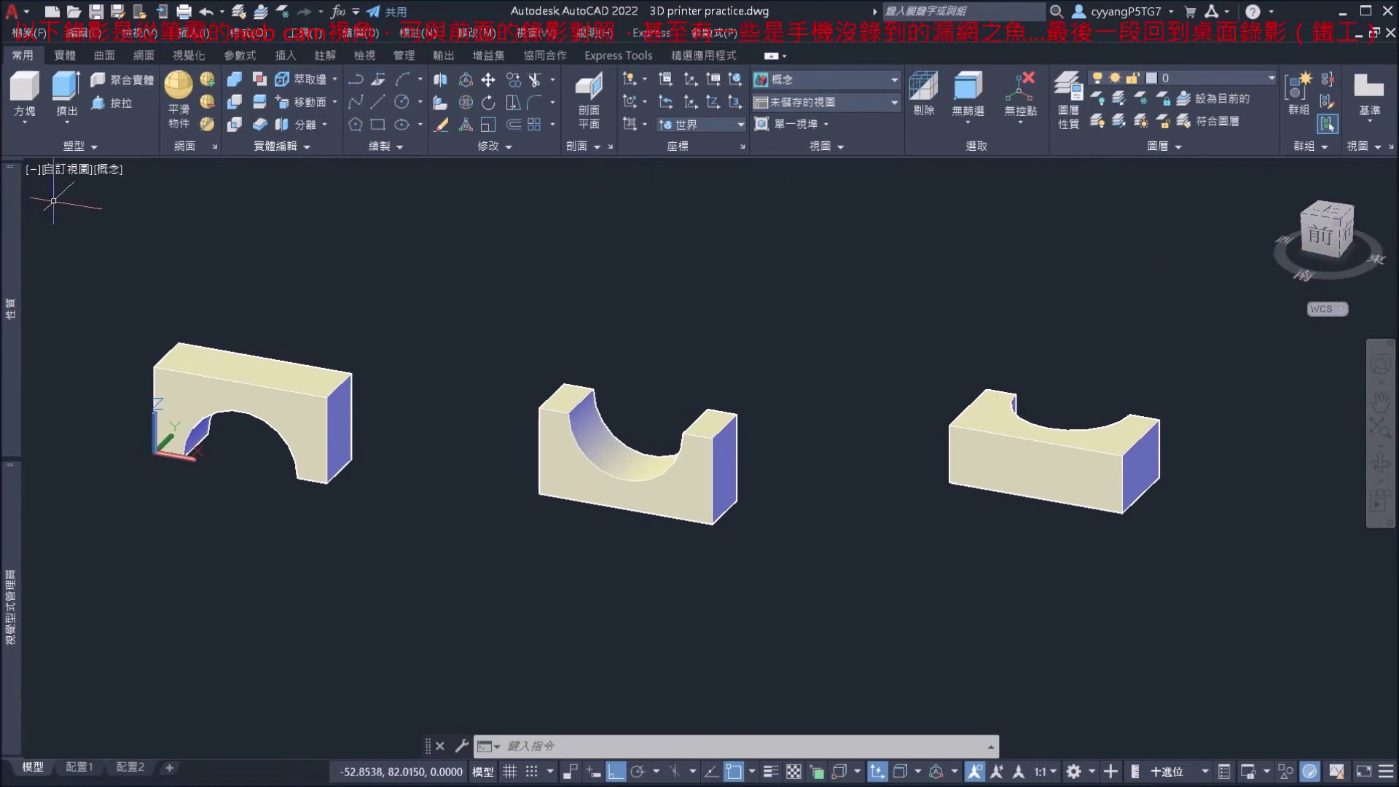
Show the arch blocks in the top view with the 2D Wireframe visual style.
left_click(82, 175)
left_click(109, 213)
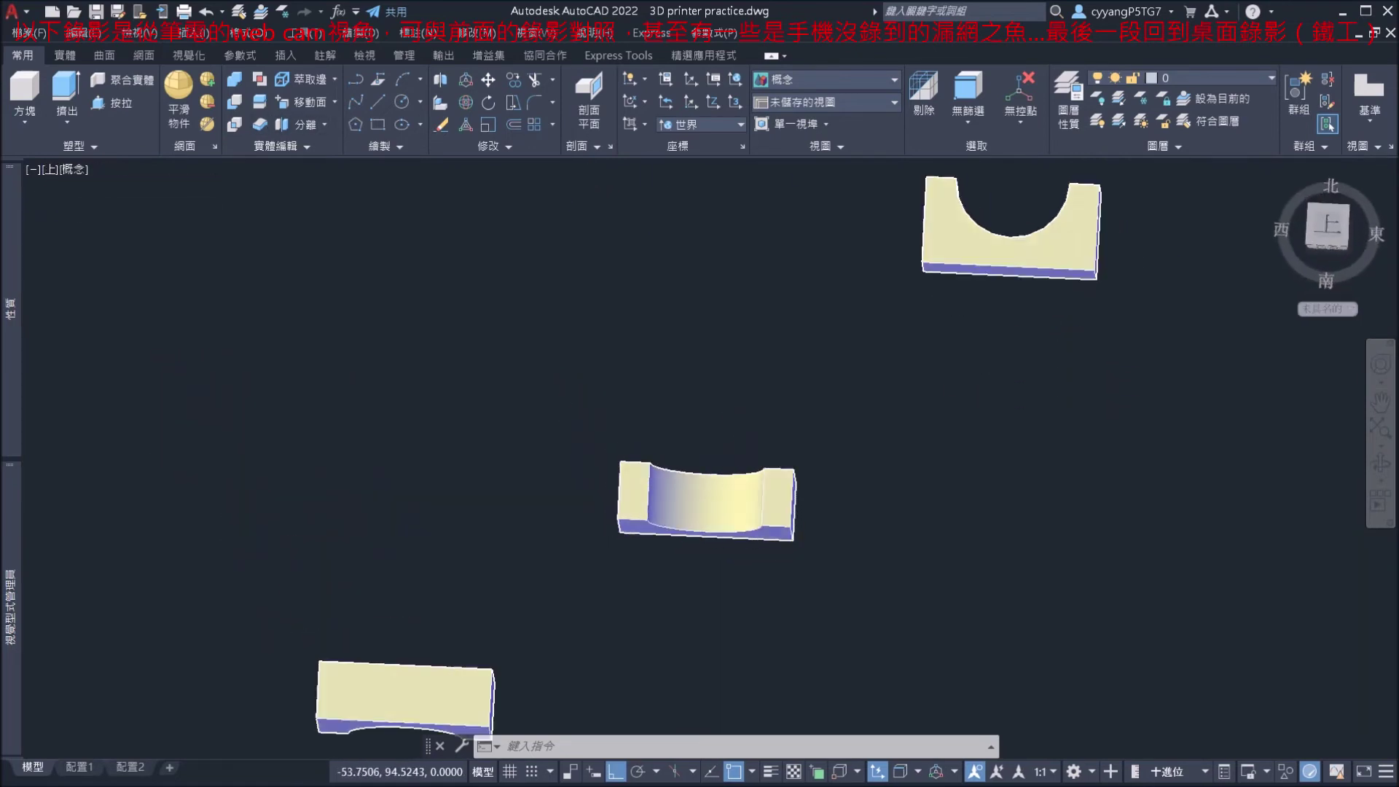
scroll(447, 370, "up", 2)
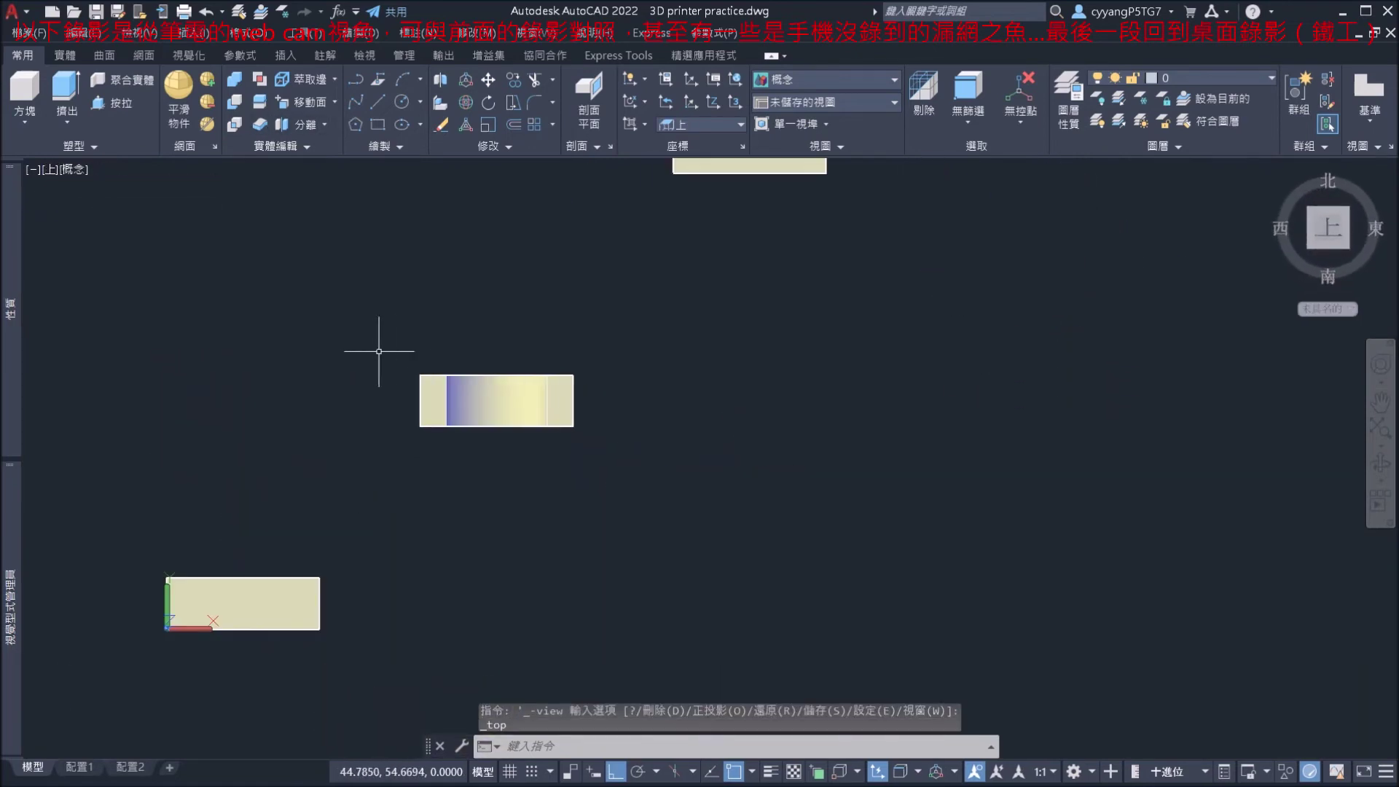
left_click(60, 169)
left_click(102, 205)
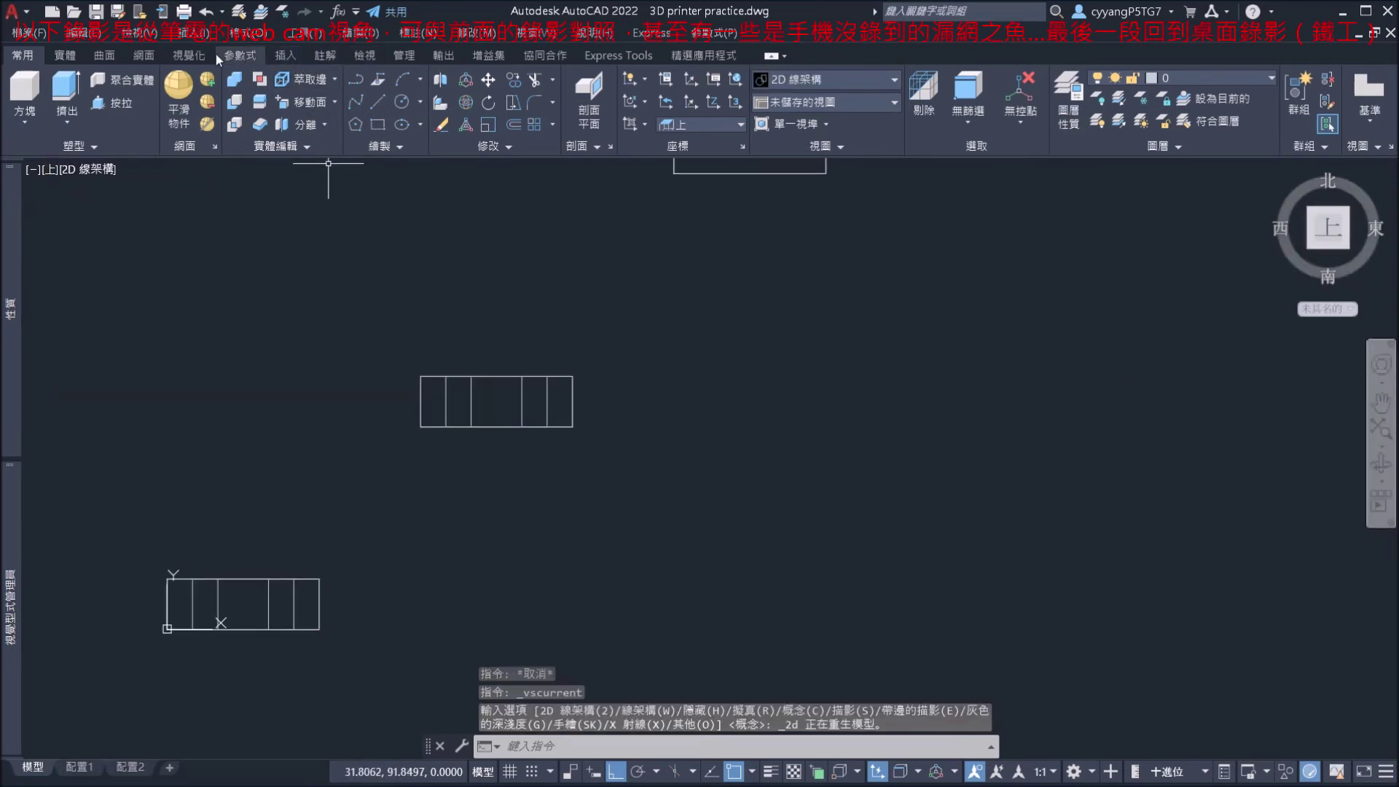
Add a linear dimension above the block's upper edge, from its upper-left corner to the first inner vertical line.
left_click(323, 55)
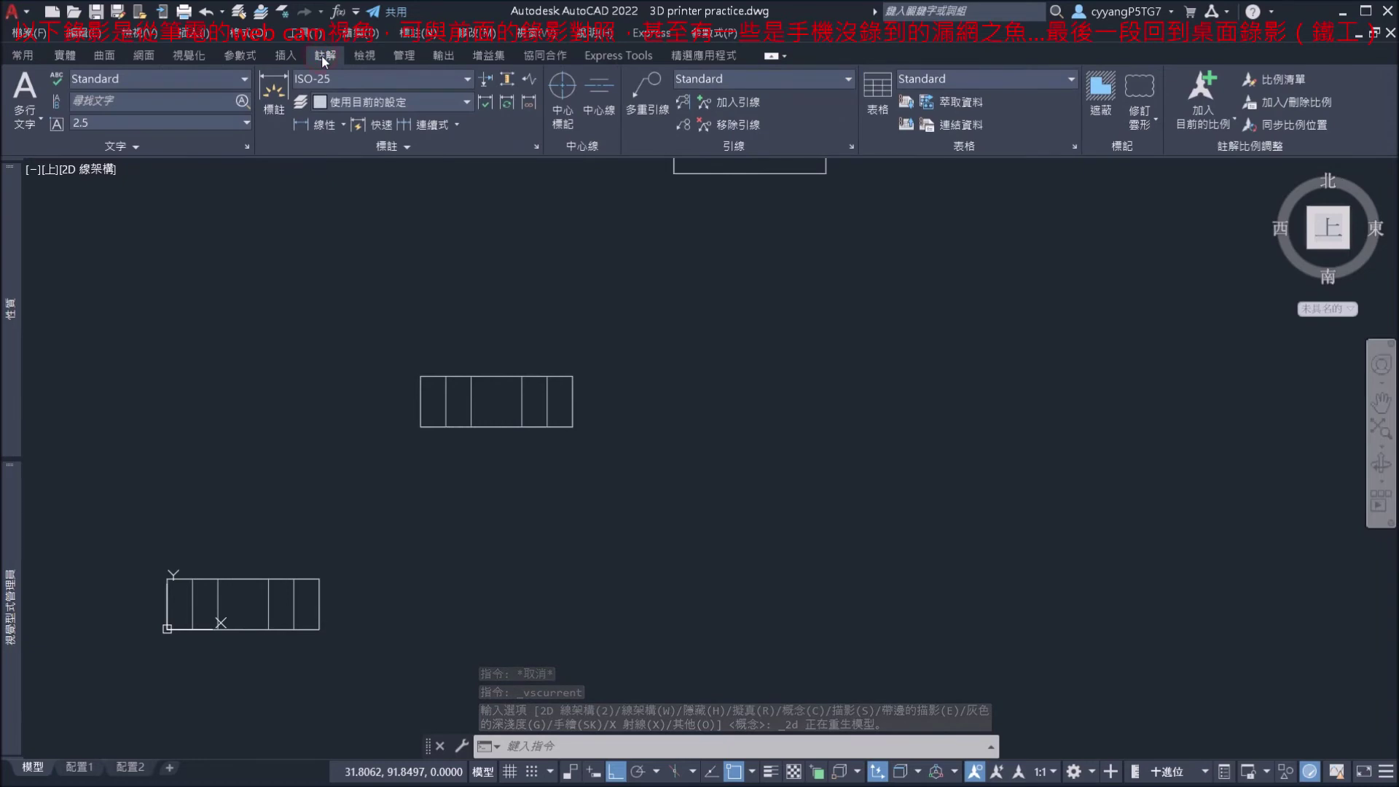
left_click(343, 128)
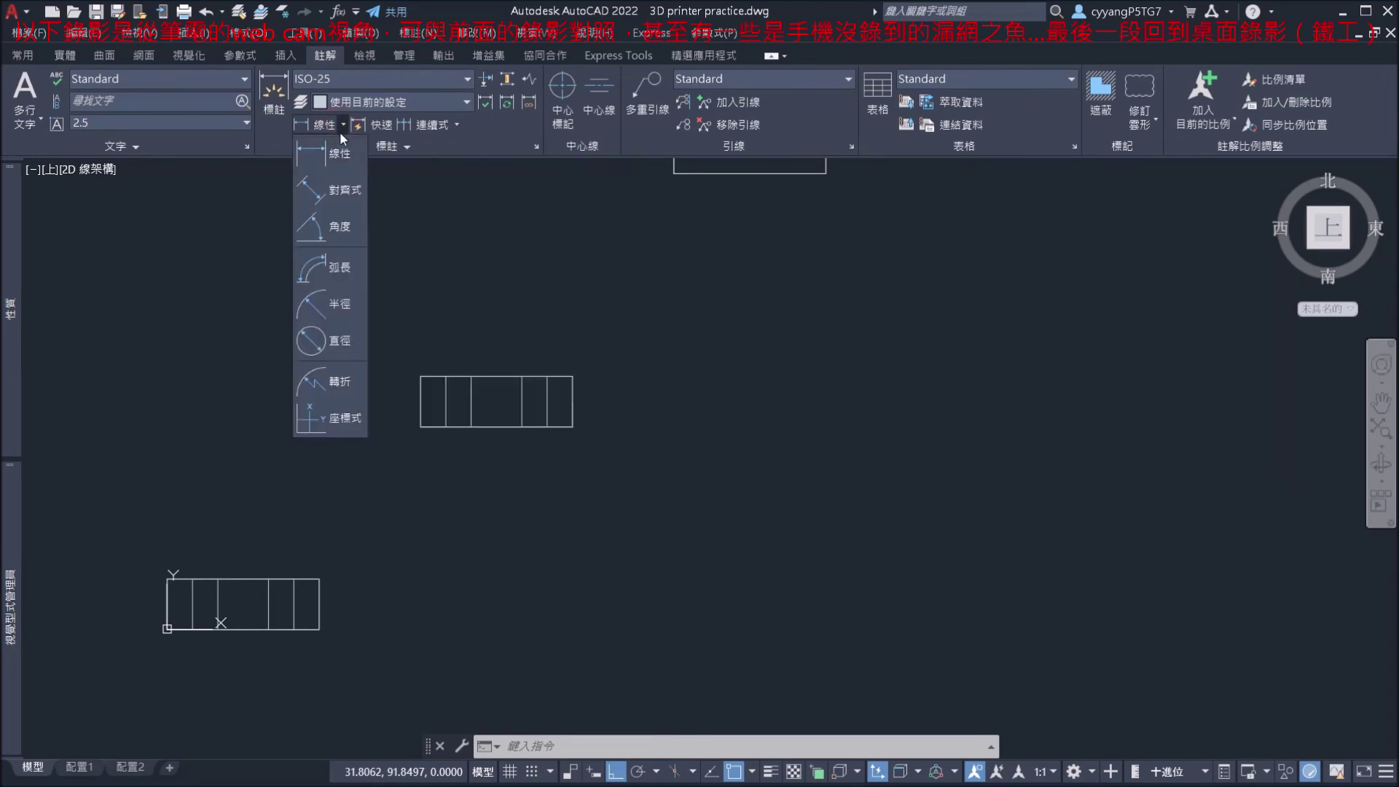
left_click(332, 157)
scroll(447, 295, "up", 3)
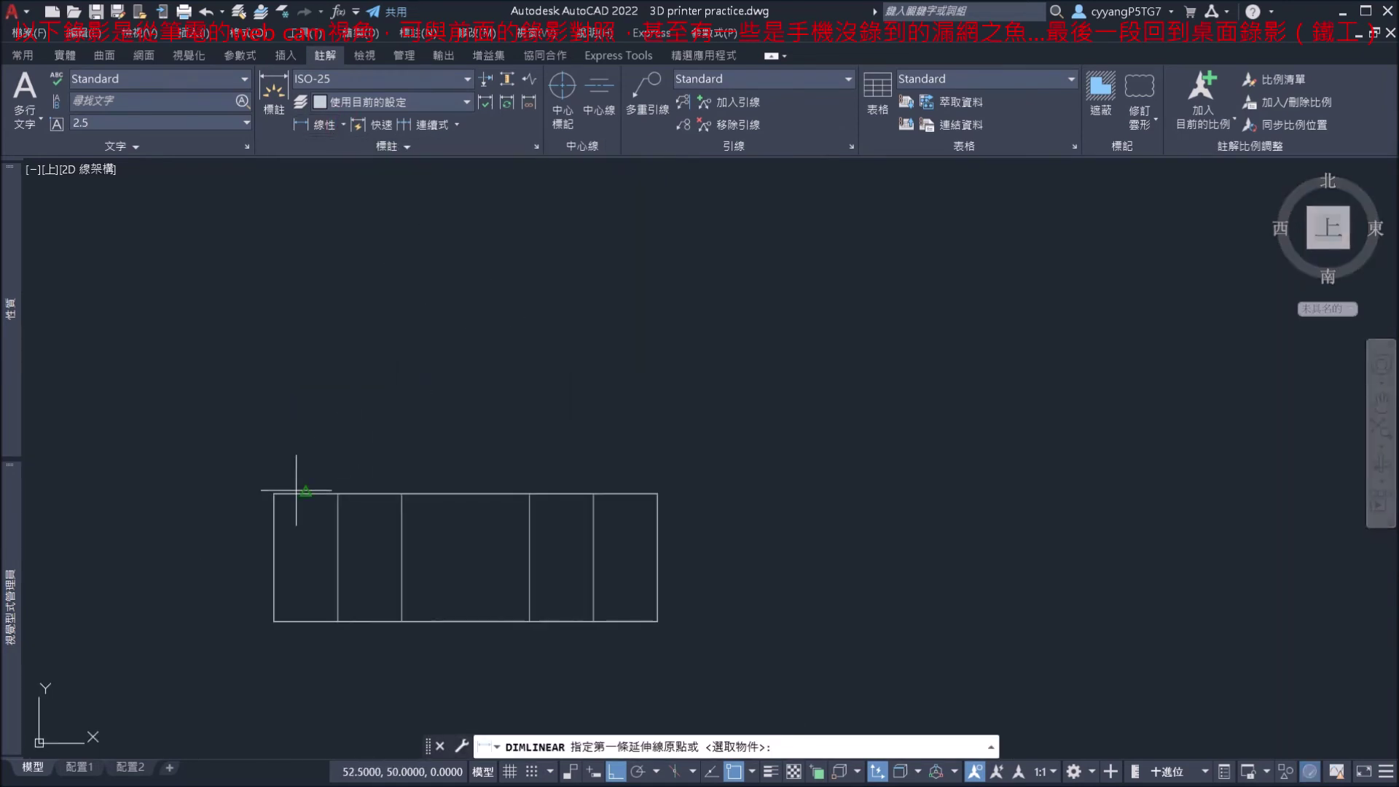
left_click(273, 494)
left_click(334, 493)
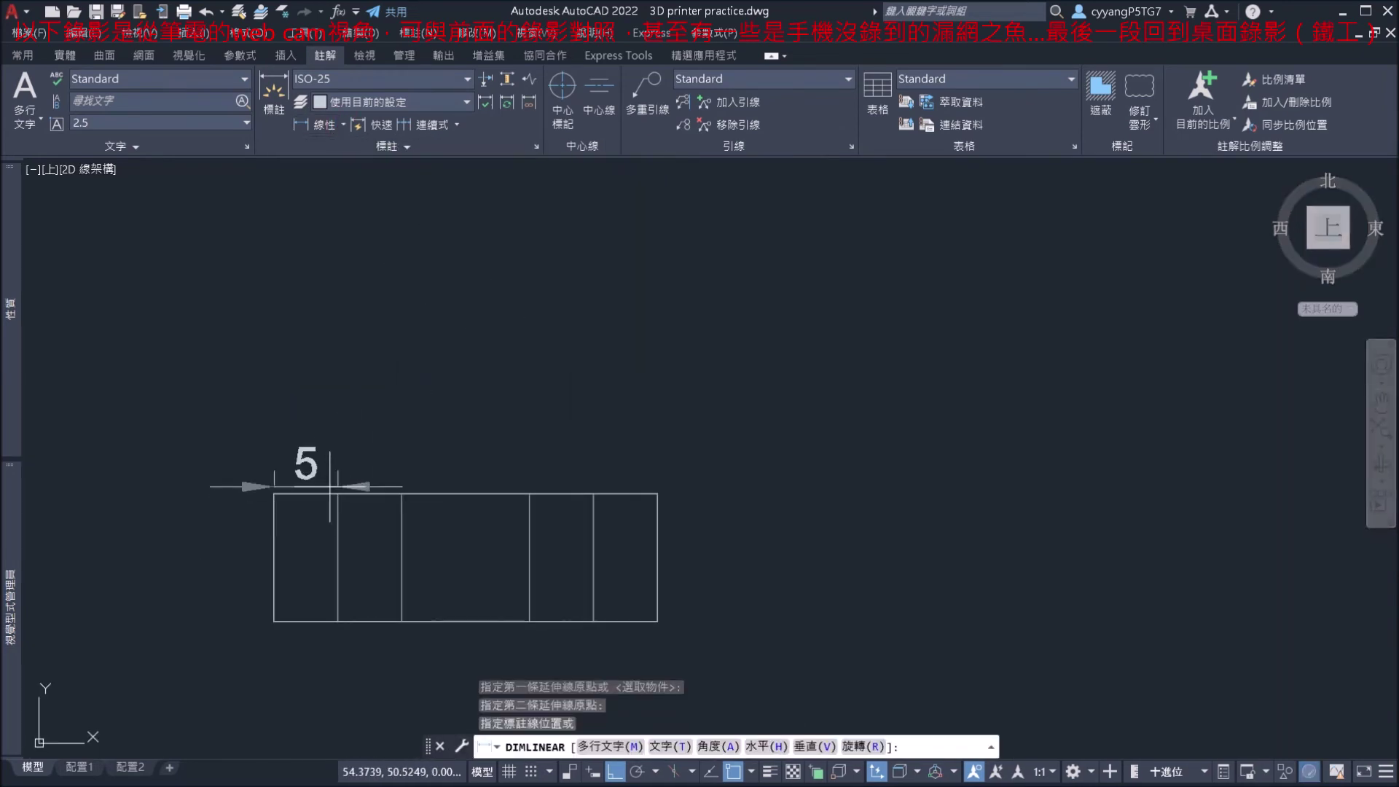
left_click(331, 446)
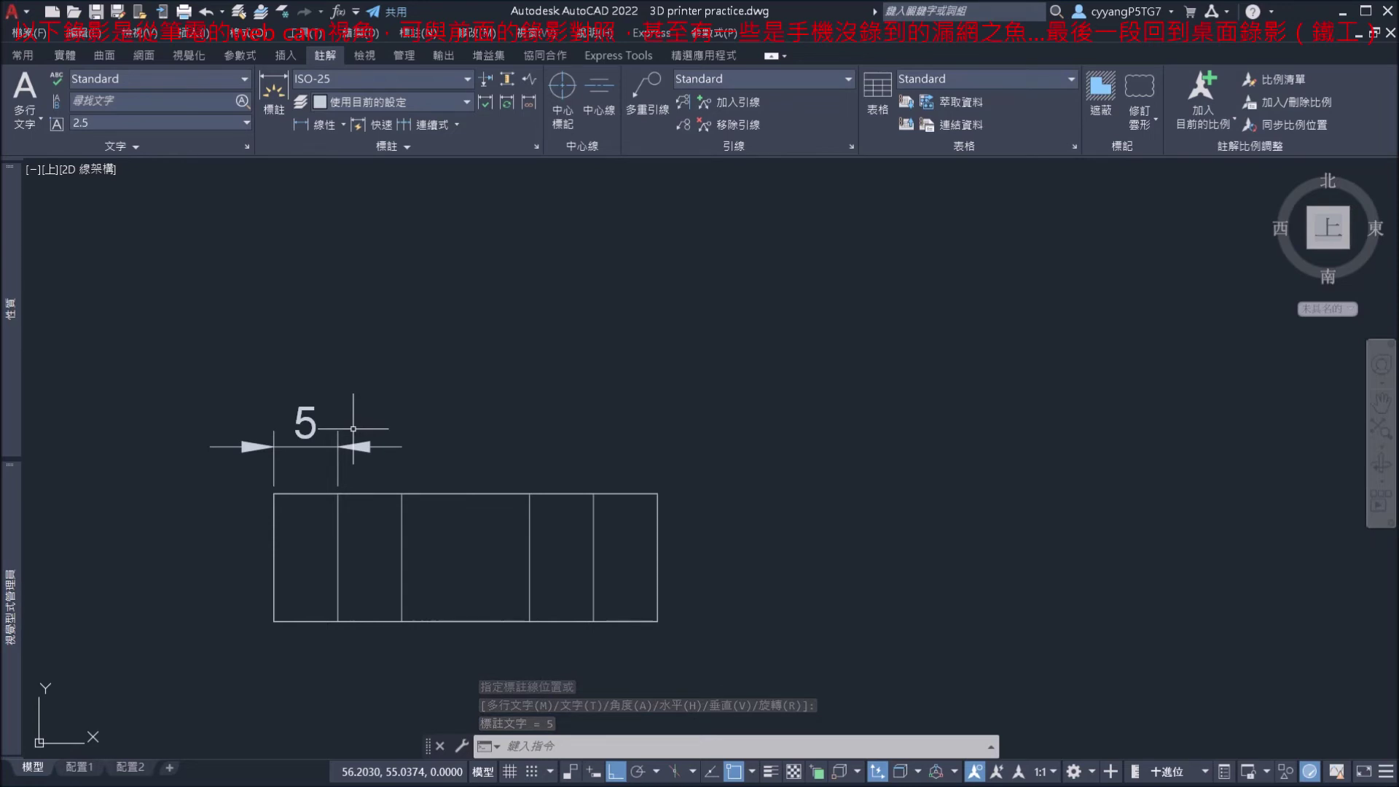
Add baseline dimensions from the block's upper-left corner to the upper edge's midpoint, the rightmost inner vertical line and the upper-right corner.
left_click(457, 125)
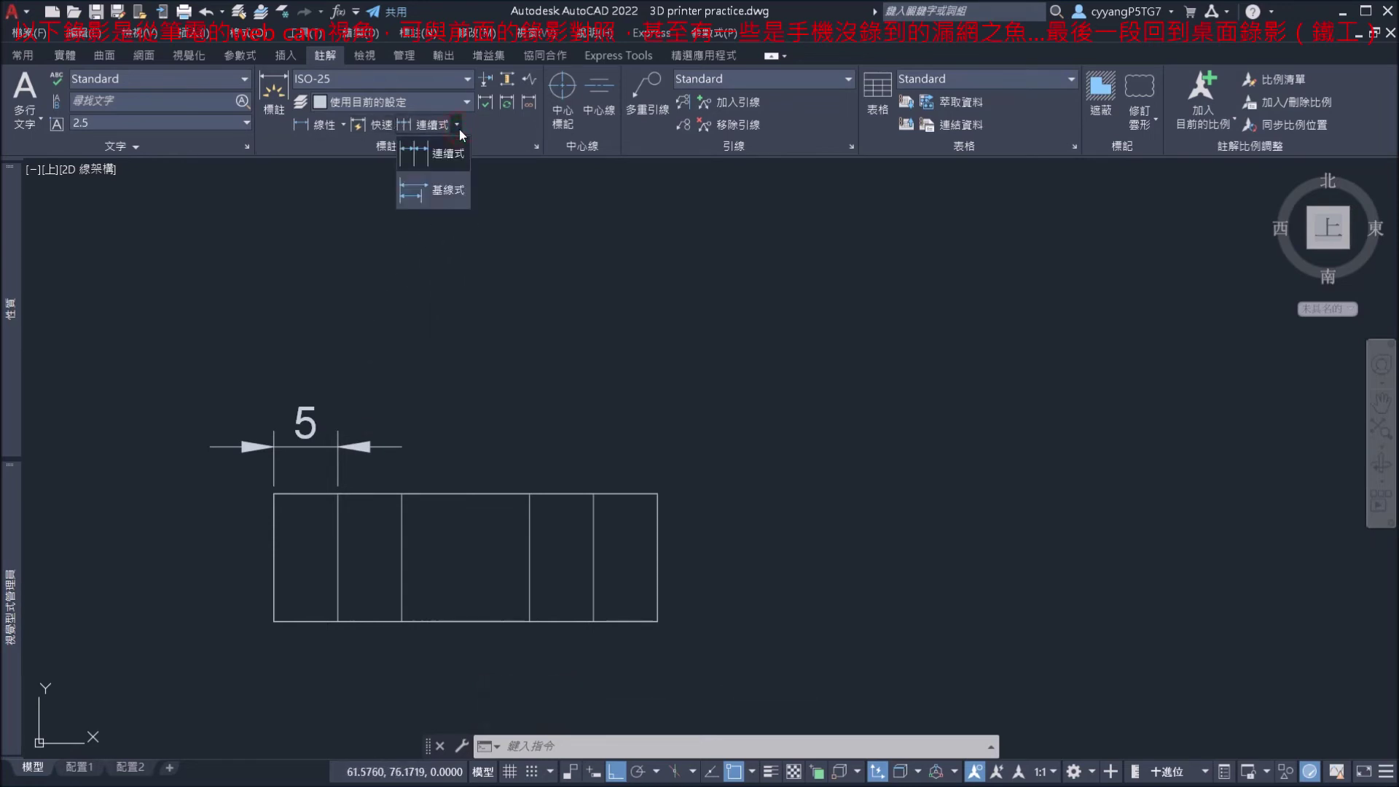
left_click(434, 198)
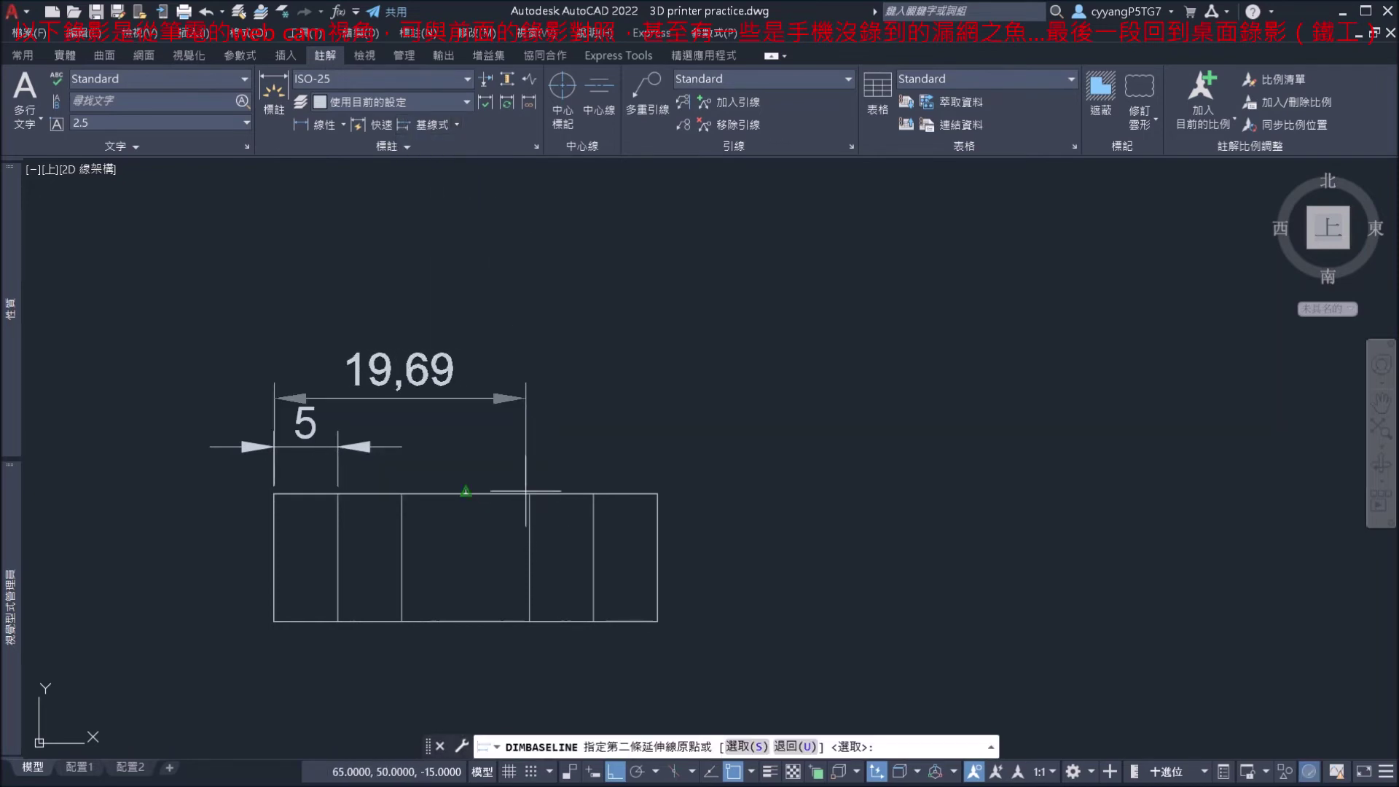
left_click(465, 494)
left_click(593, 493)
left_click(656, 494)
key("Escape")
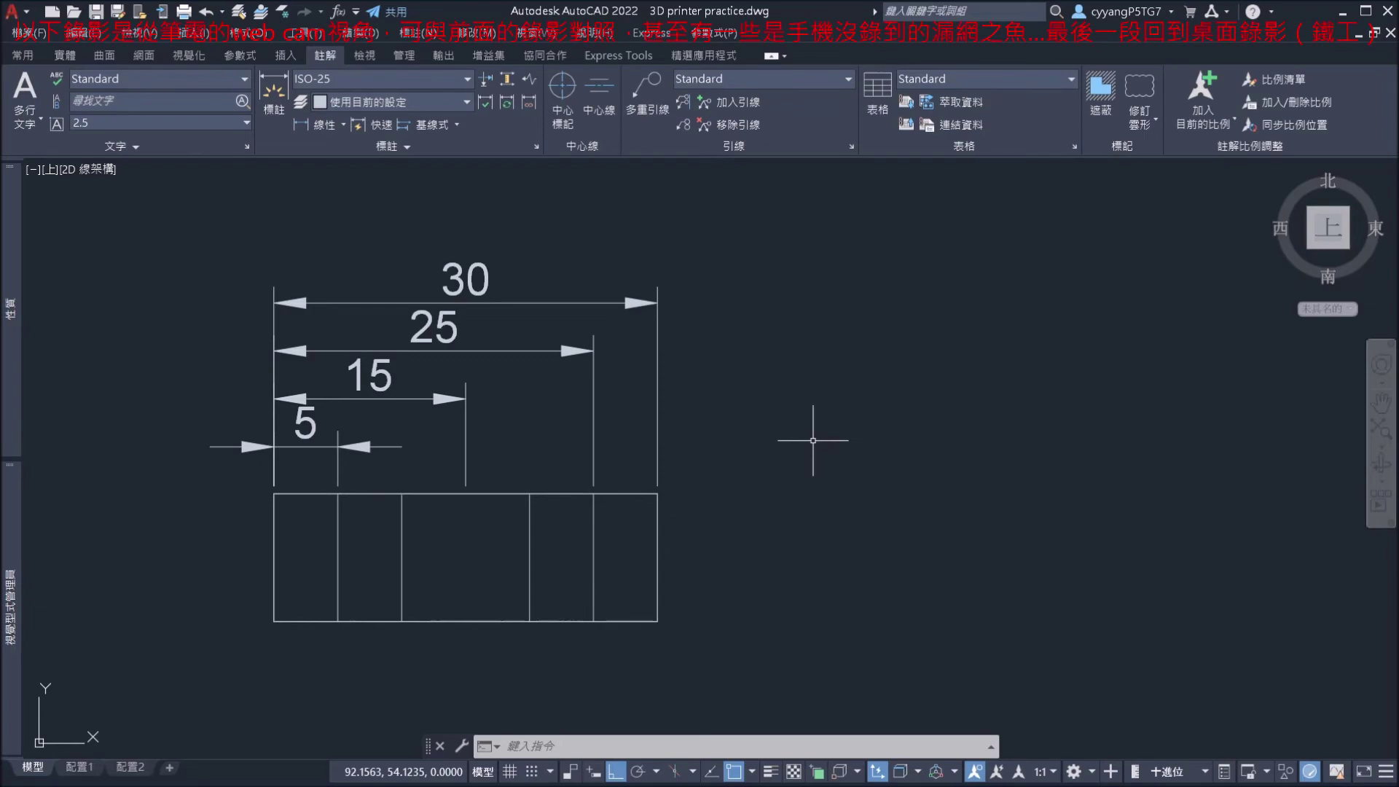
Switch to the shelf drawing PDF in Acrobat and compare its side-view height dimensions with the baseline dimensions in AutoCAD.
key("alt+Tab")
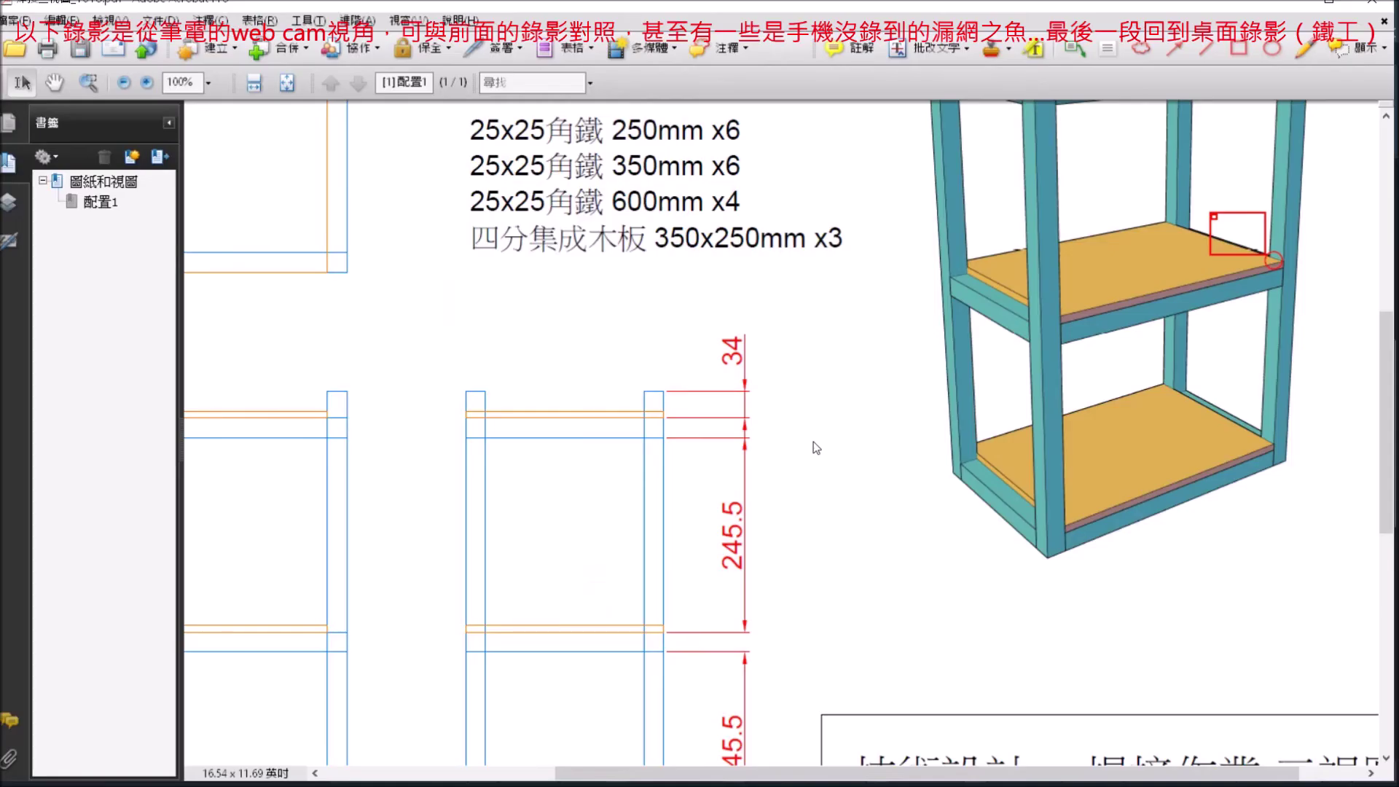
scroll(807, 527, "down", 3, "ctrl")
scroll(807, 527, "up", 2, "ctrl")
scroll(874, 474, "down", 2, "ctrl")
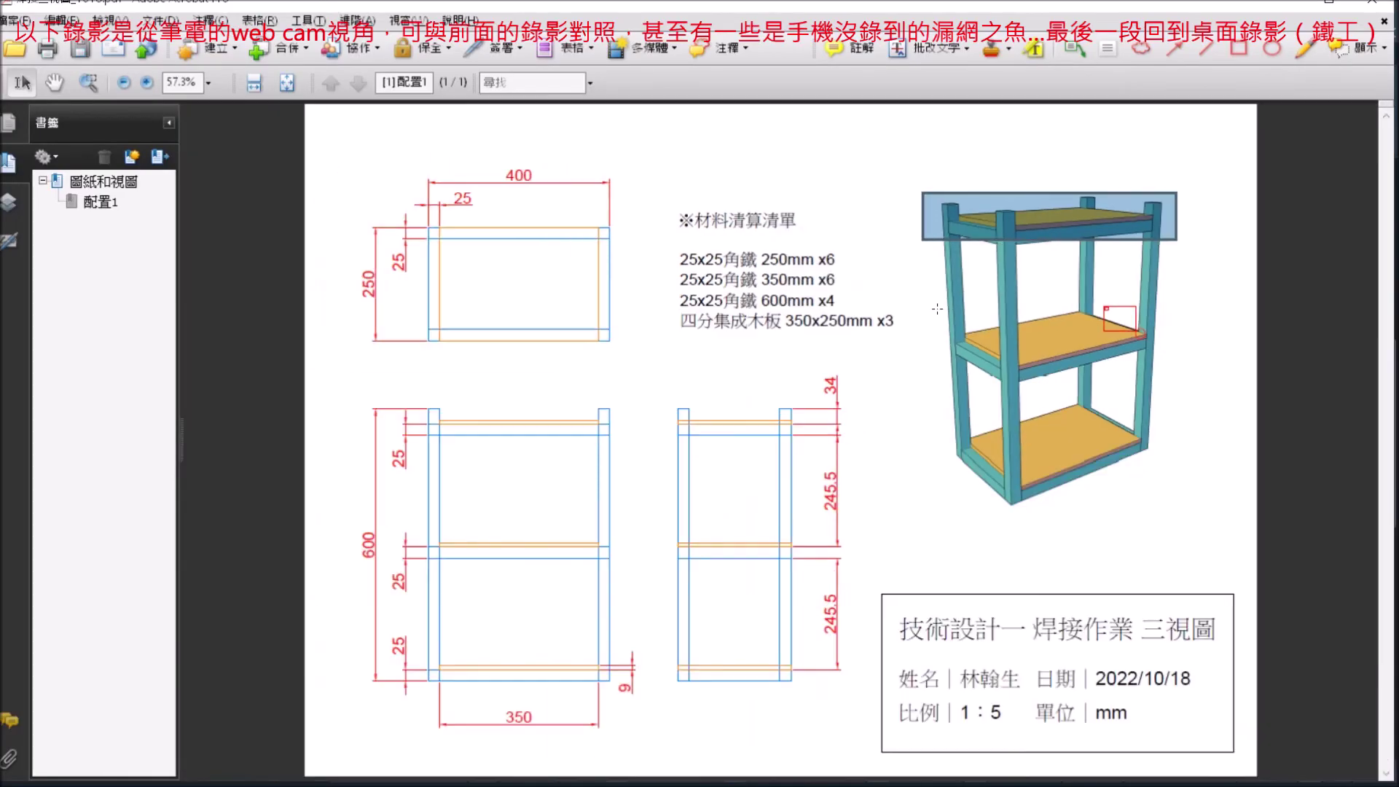
scroll(959, 427, "up", 1, "ctrl")
scroll(959, 427, "up", 2, "ctrl")
scroll(770, 659, "up", 2, "ctrl")
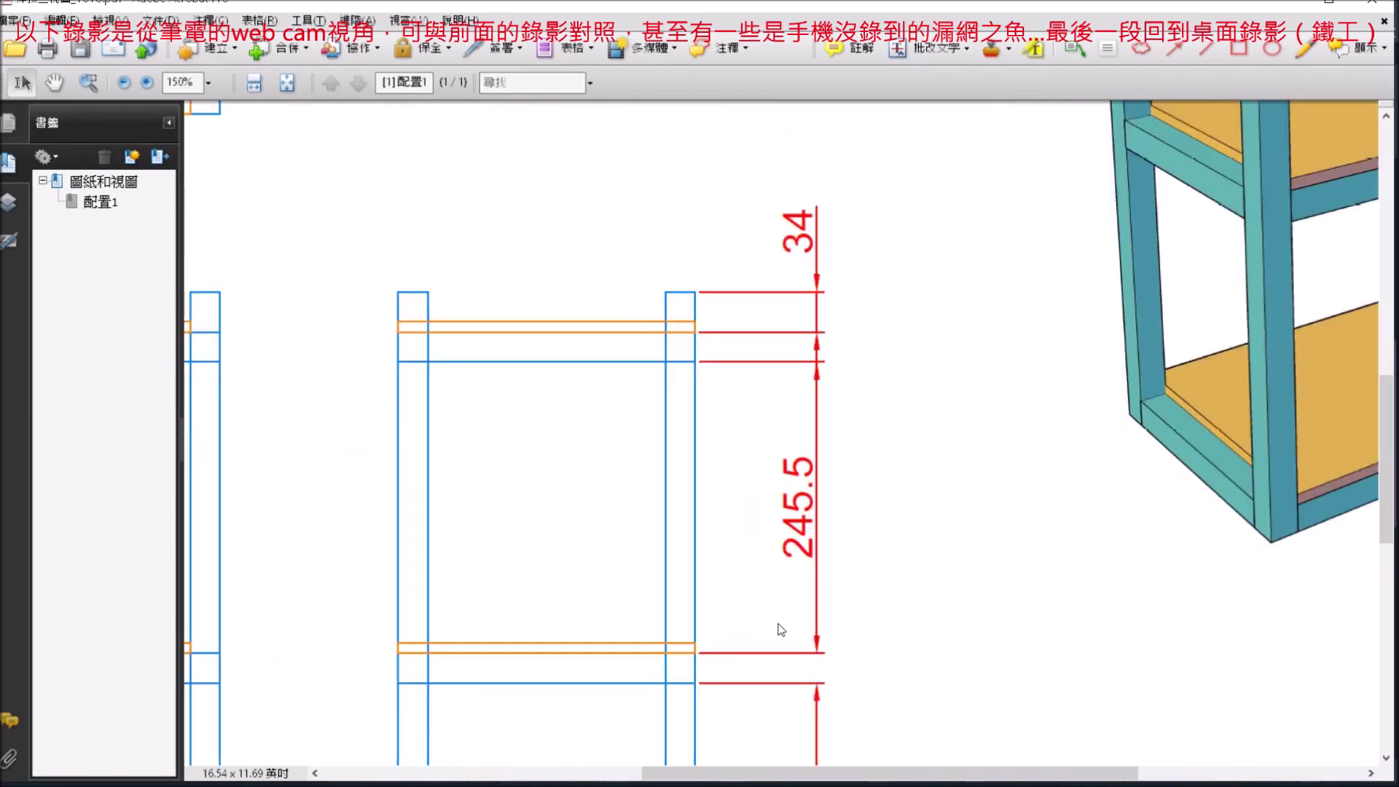
scroll(824, 573, "down", 2, "ctrl")
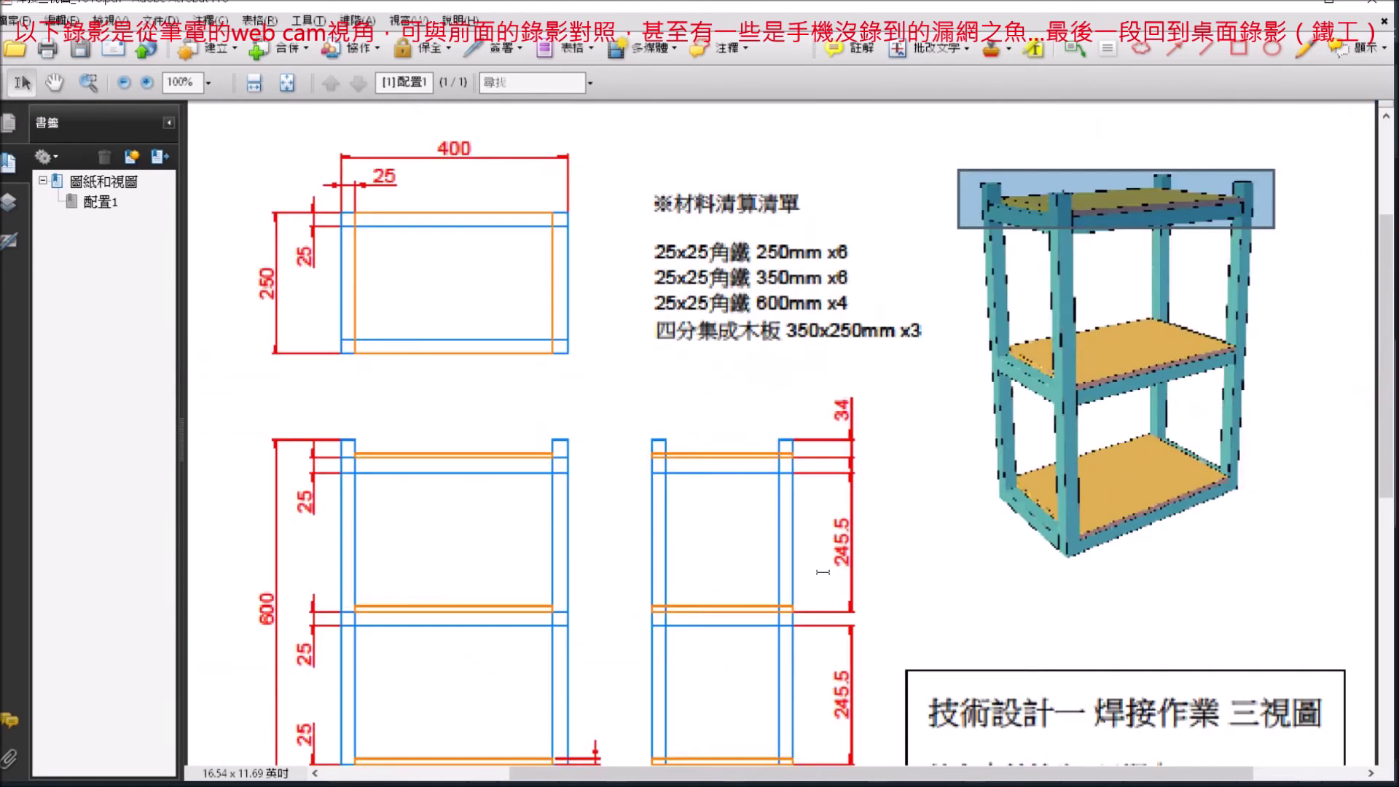
key("alt+Tab")
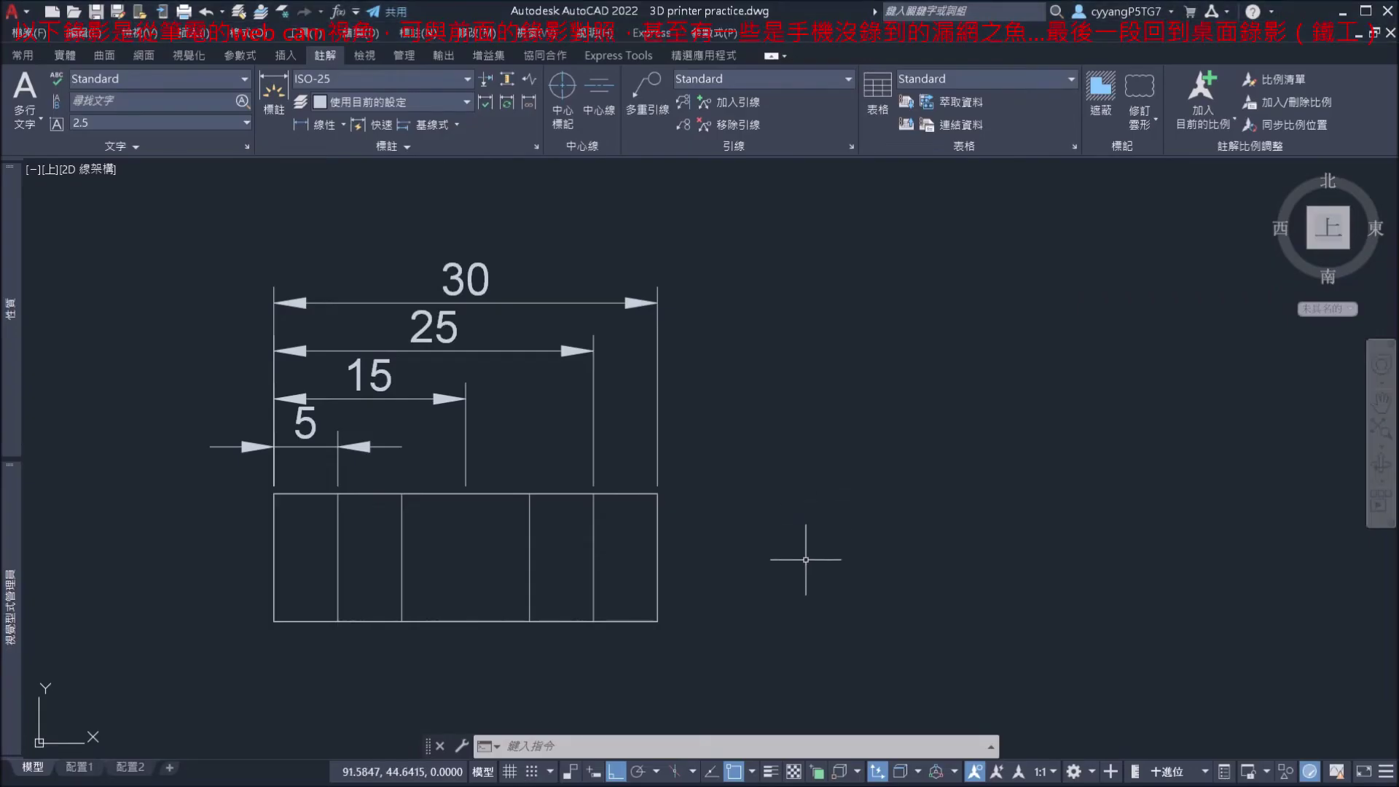
key("alt+Tab")
scroll(805, 502, "down", 2, "ctrl")
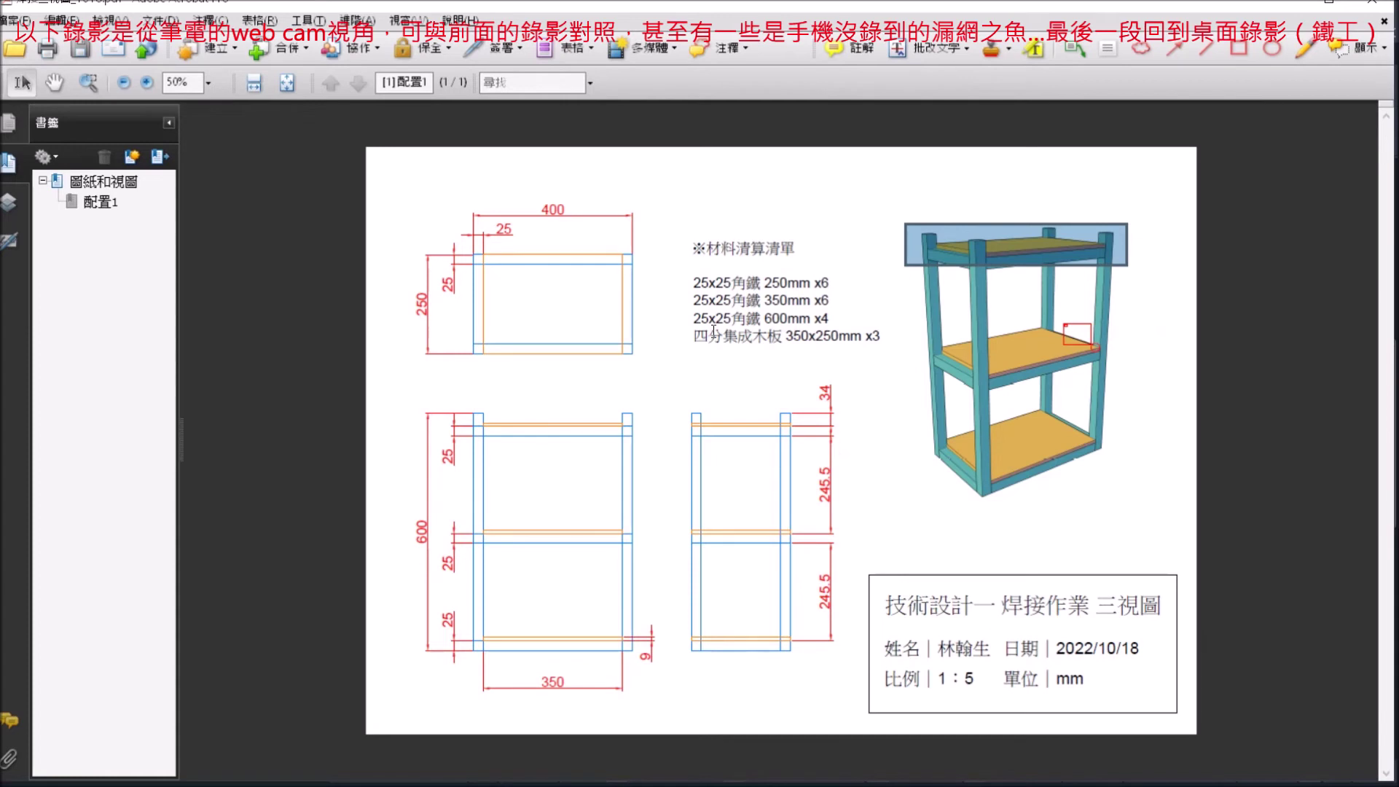
Switch to File Explorer, go to the other student's folder in hw_3946, widen the name column and open the 作業04 鐵工作業三視圖 drawing.
key("alt")
key("alt+Tab")
key("alt+Tab")
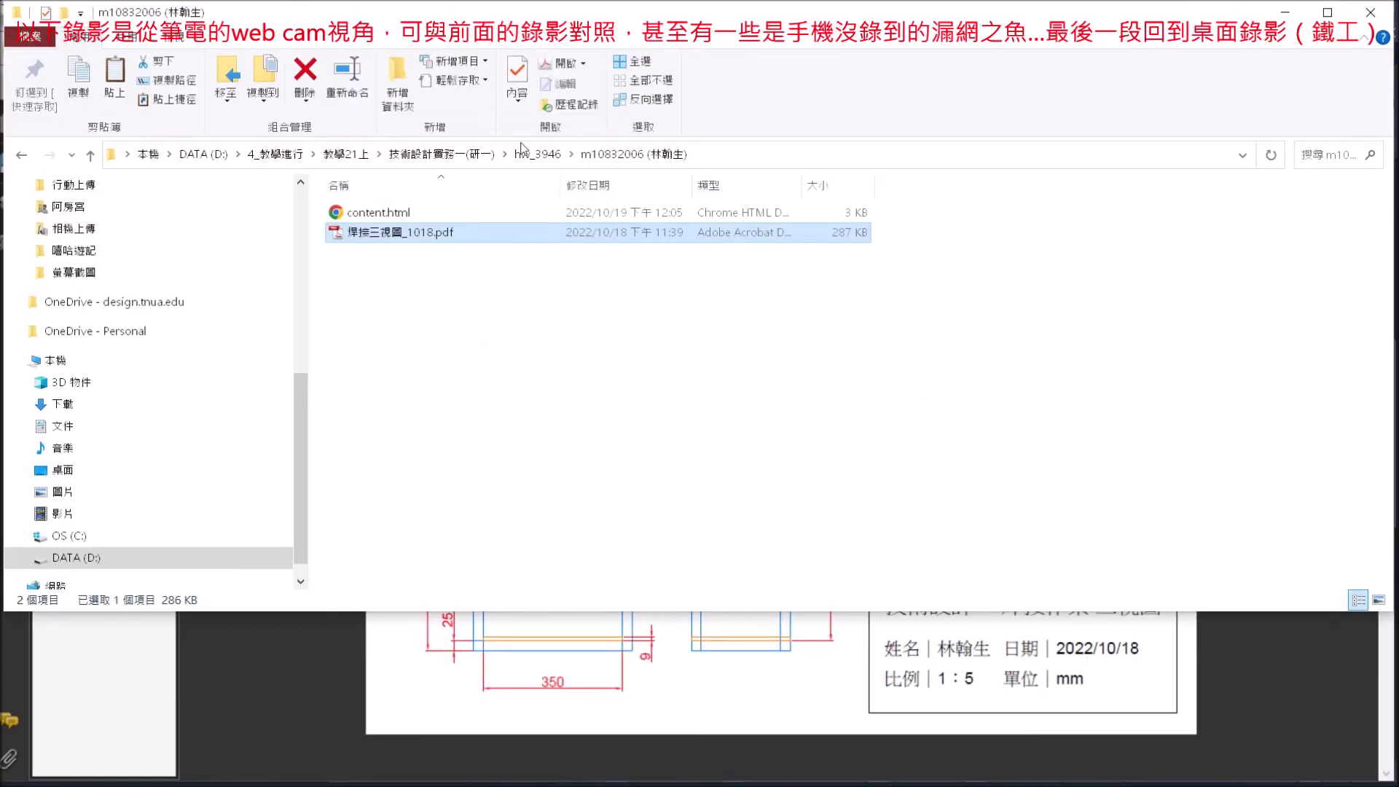
left_click(535, 154)
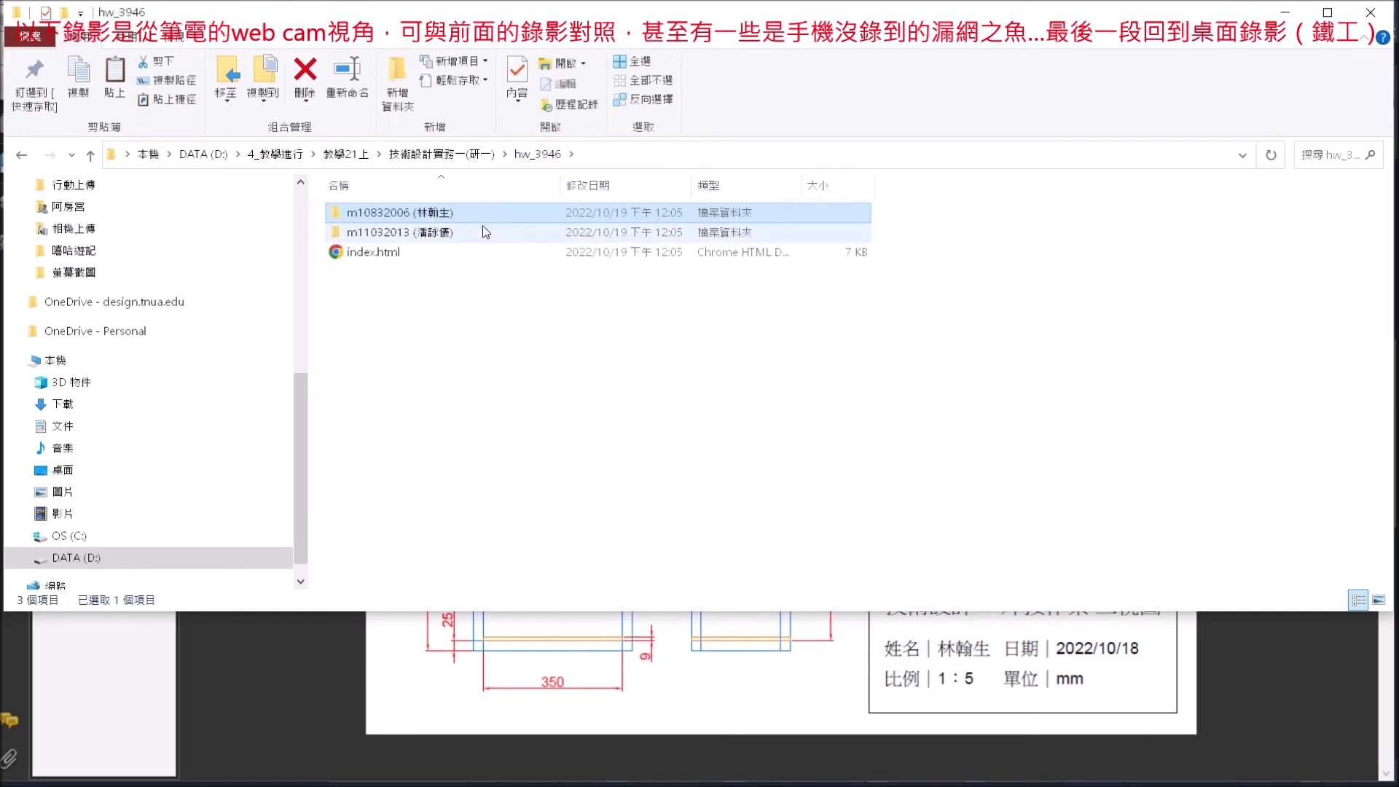
double_click(482, 231)
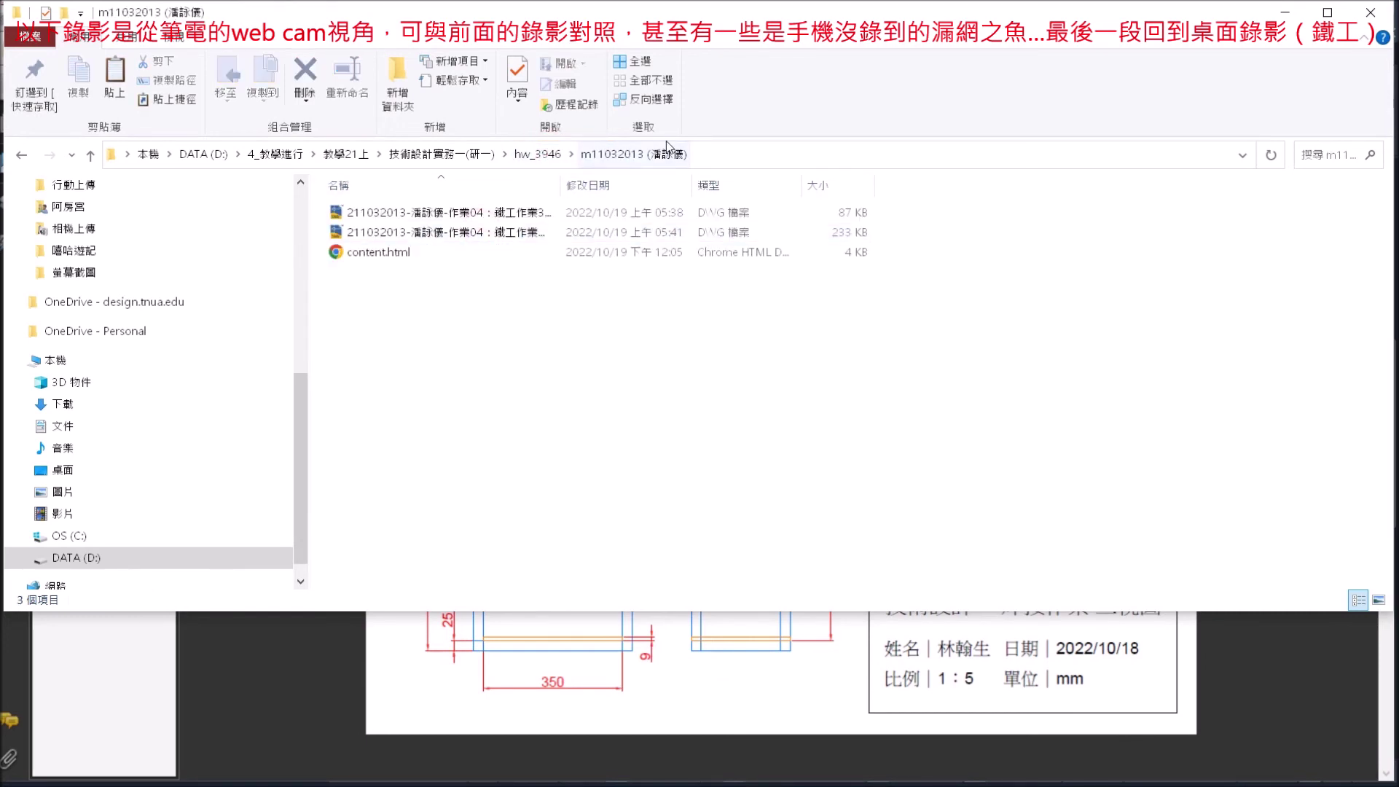
left_click_drag(562, 185, 764, 187)
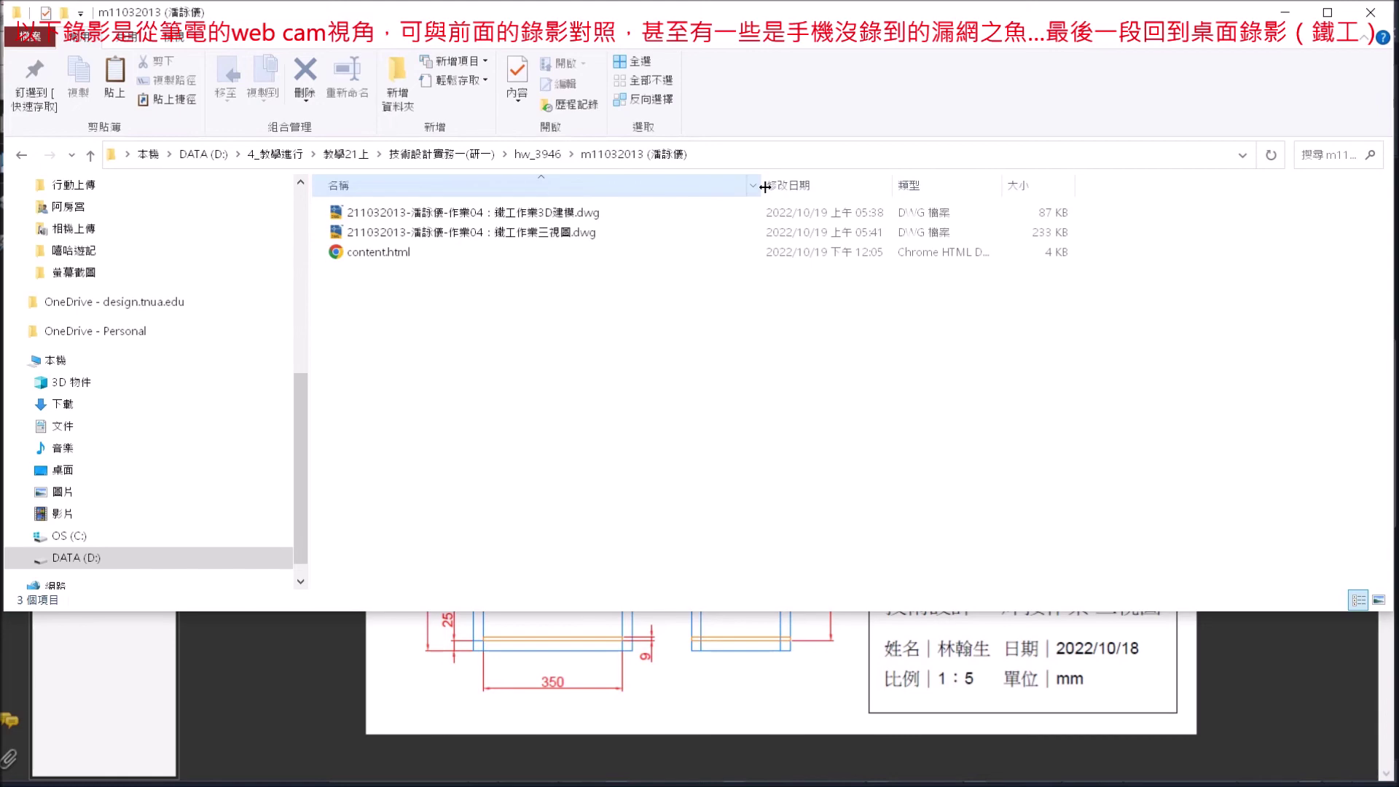
left_click(626, 232)
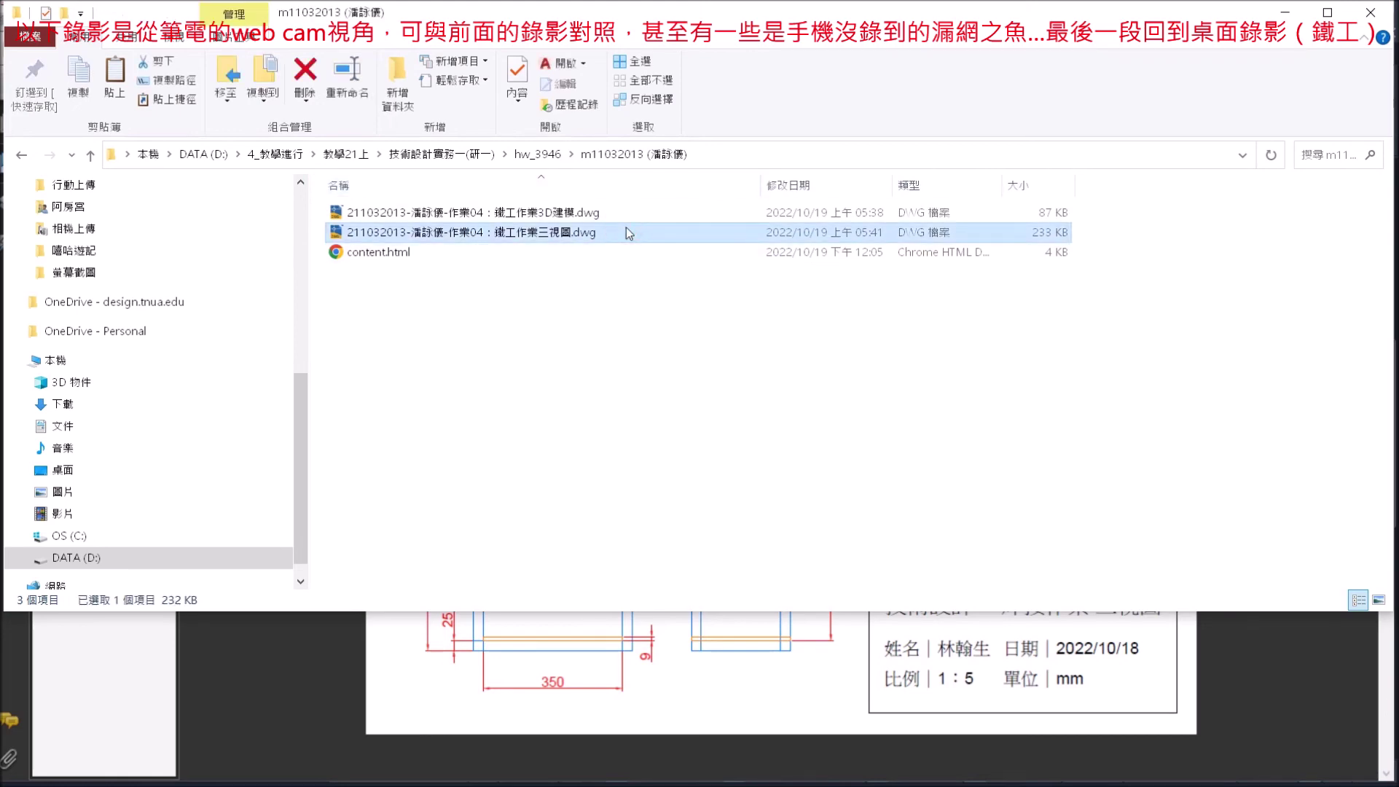
double_click(626, 230)
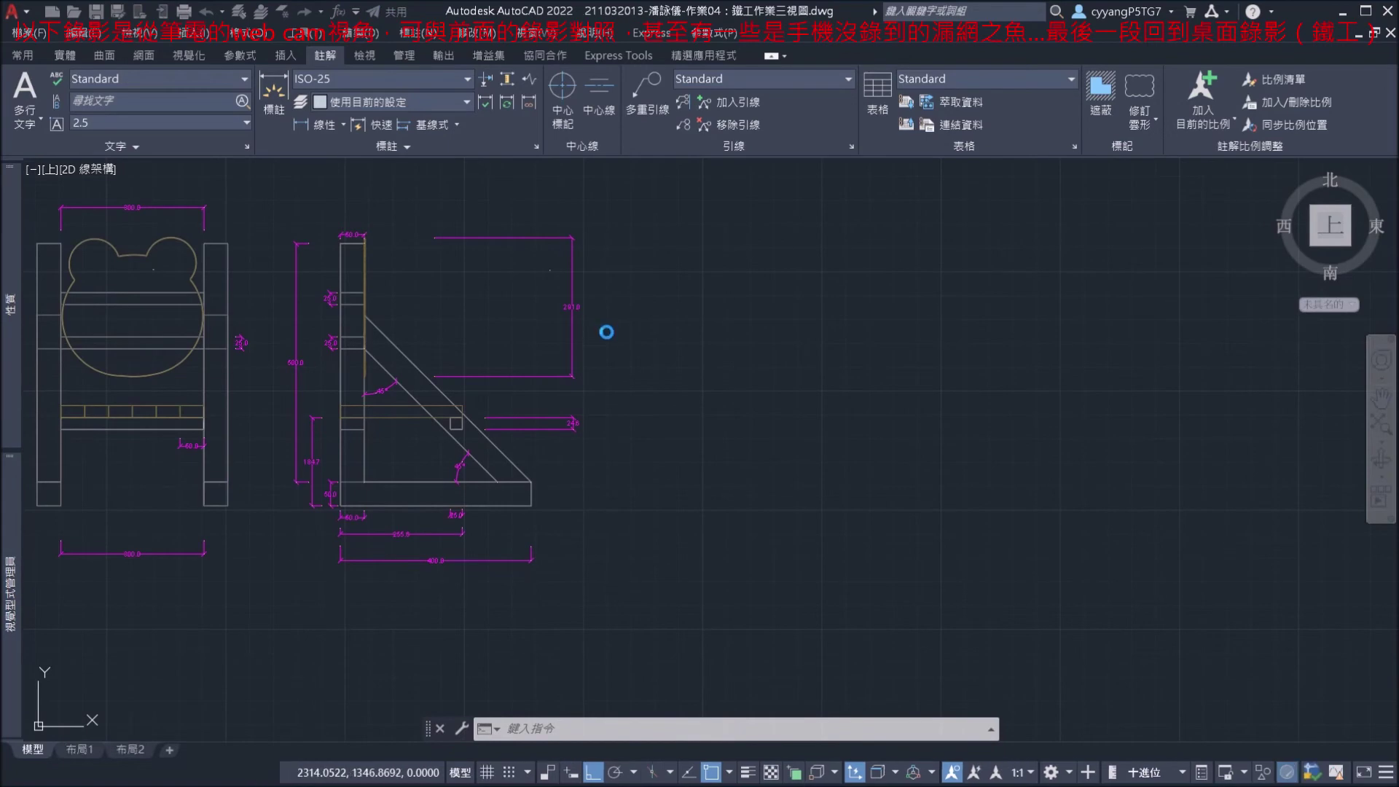
Examine the bear-backed chair's front and side views, including the backrest, seat, diagonal brace and their dimensions.
scroll(343, 370, "down", 2)
scroll(452, 312, "up", 2)
scroll(681, 462, "up", 2)
scroll(685, 473, "up", 3)
scroll(700, 379, "down", 3)
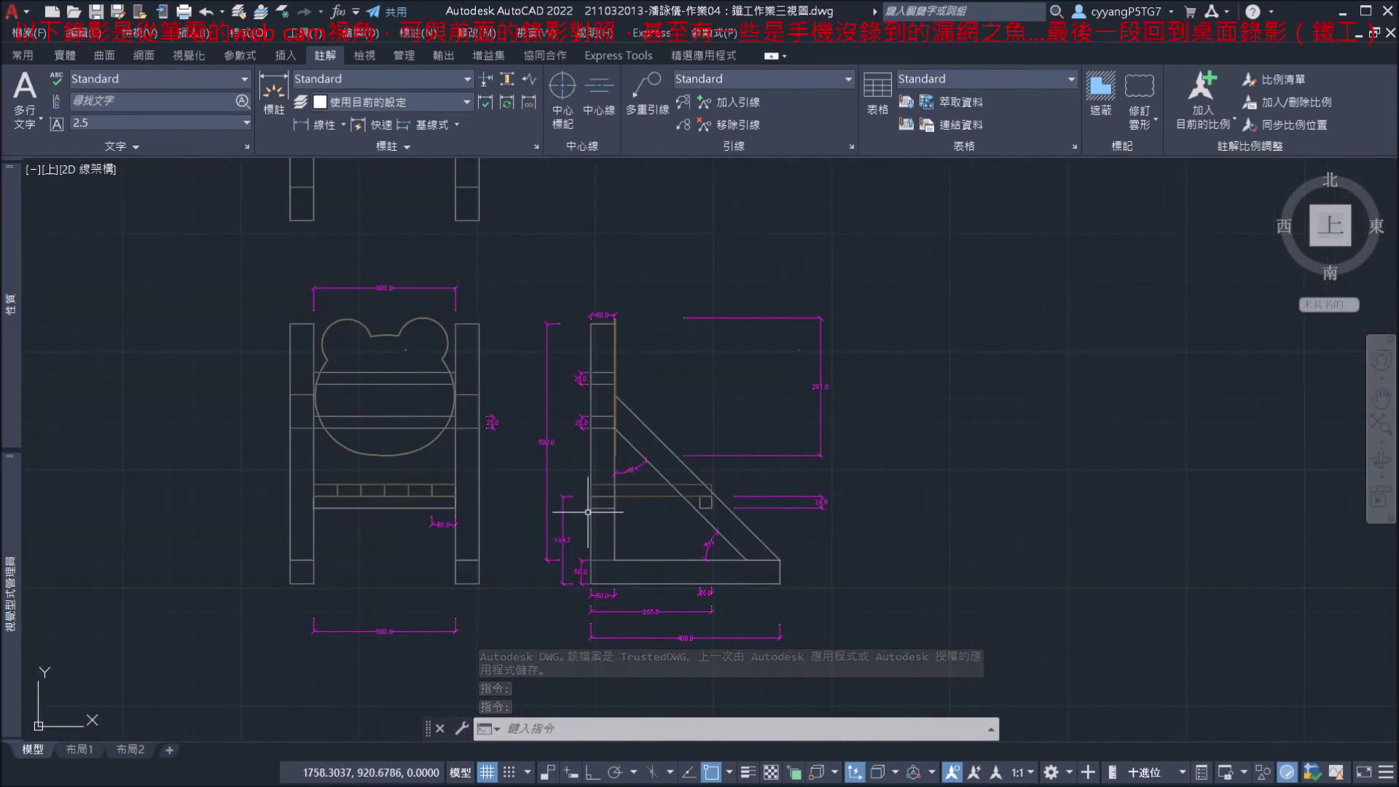
scroll(583, 510, "up", 1)
scroll(580, 504, "down", 1)
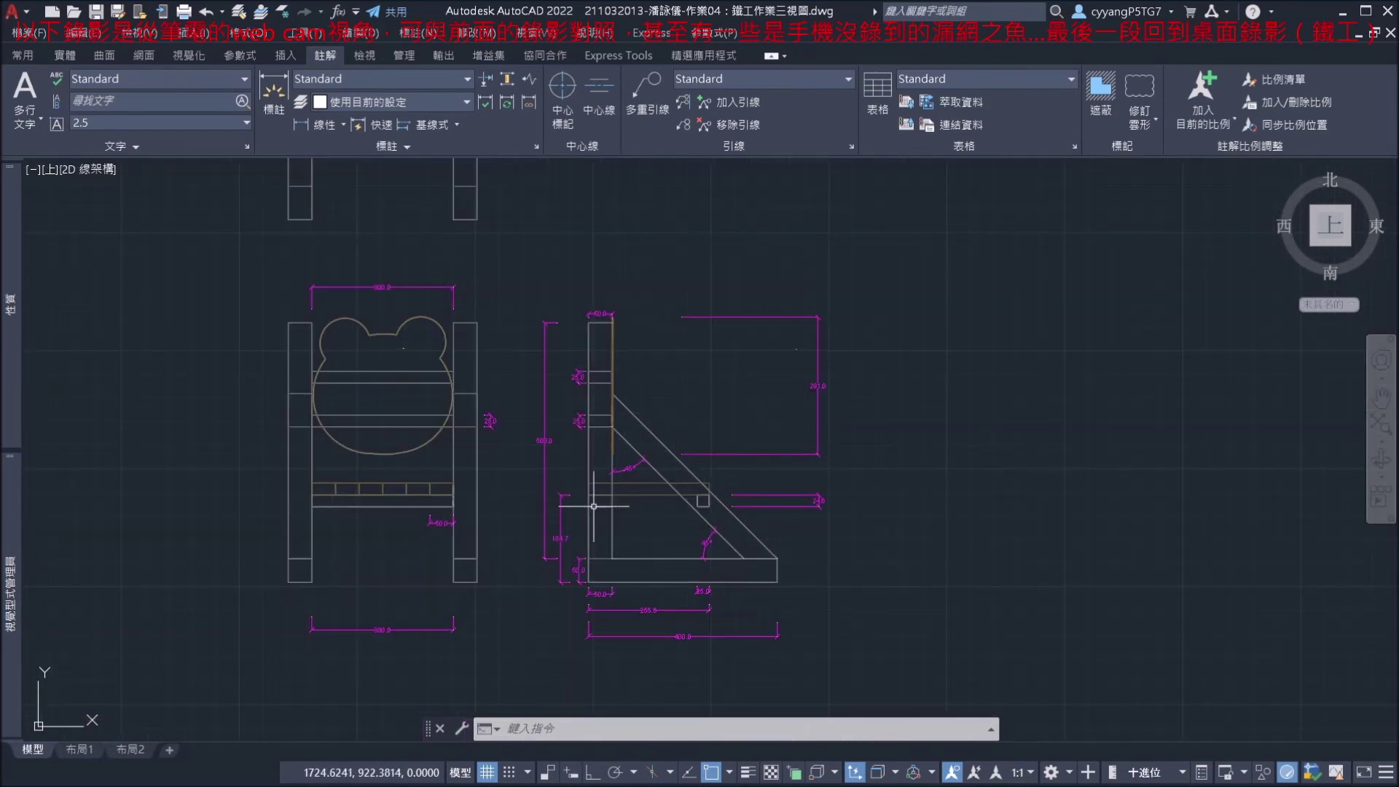
scroll(580, 504, "up", 1)
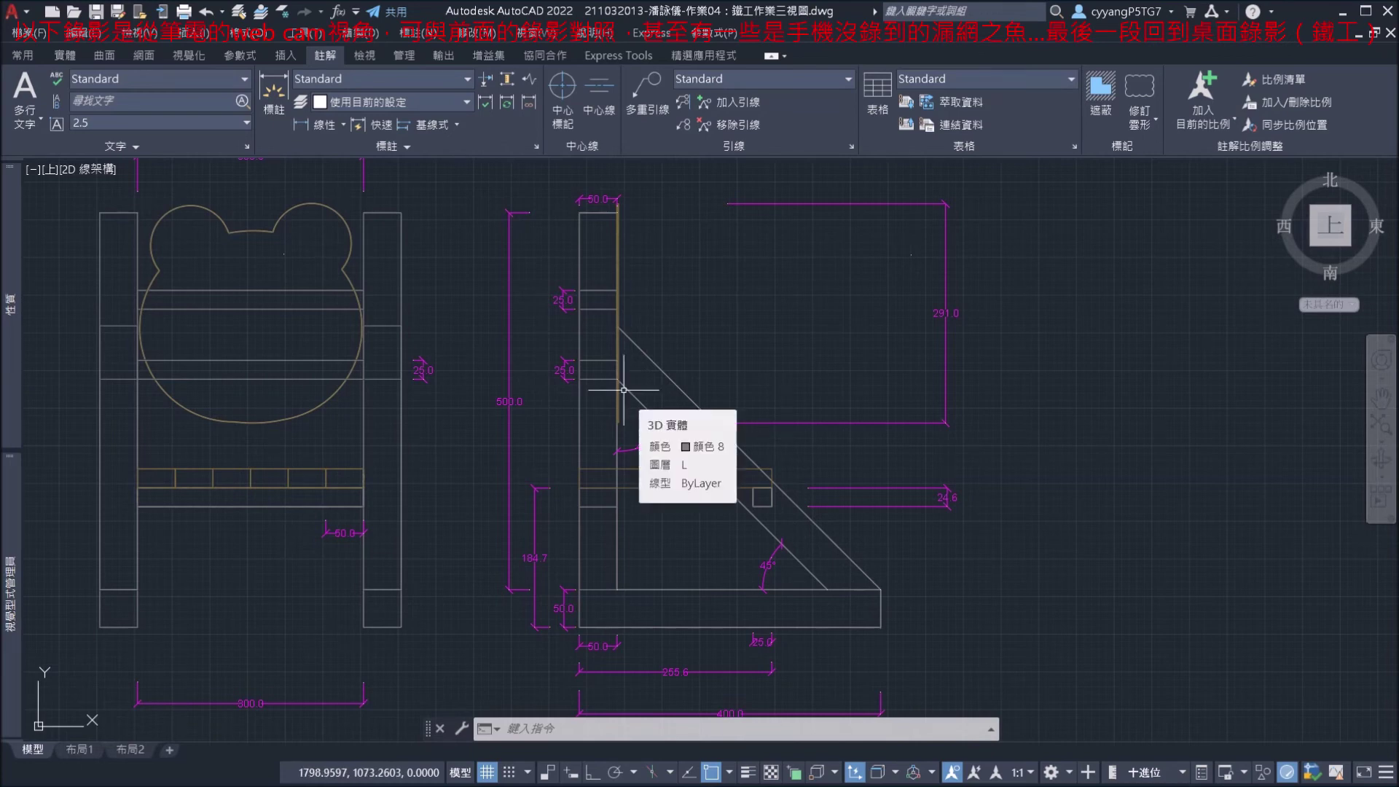
key("Escape")
scroll(784, 325, "down", 2)
scroll(398, 223, "up", 4)
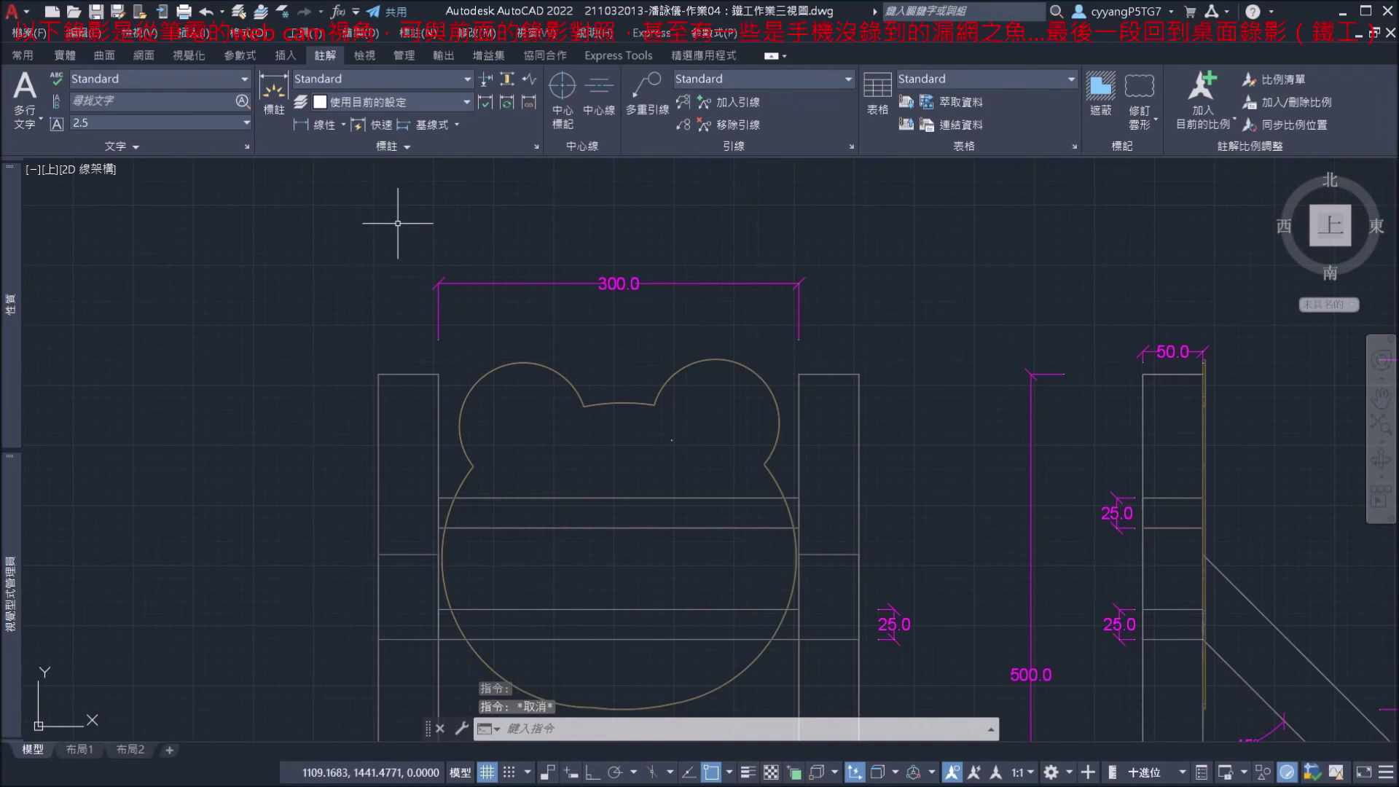
scroll(640, 302, "down", 3)
scroll(836, 325, "up", 1)
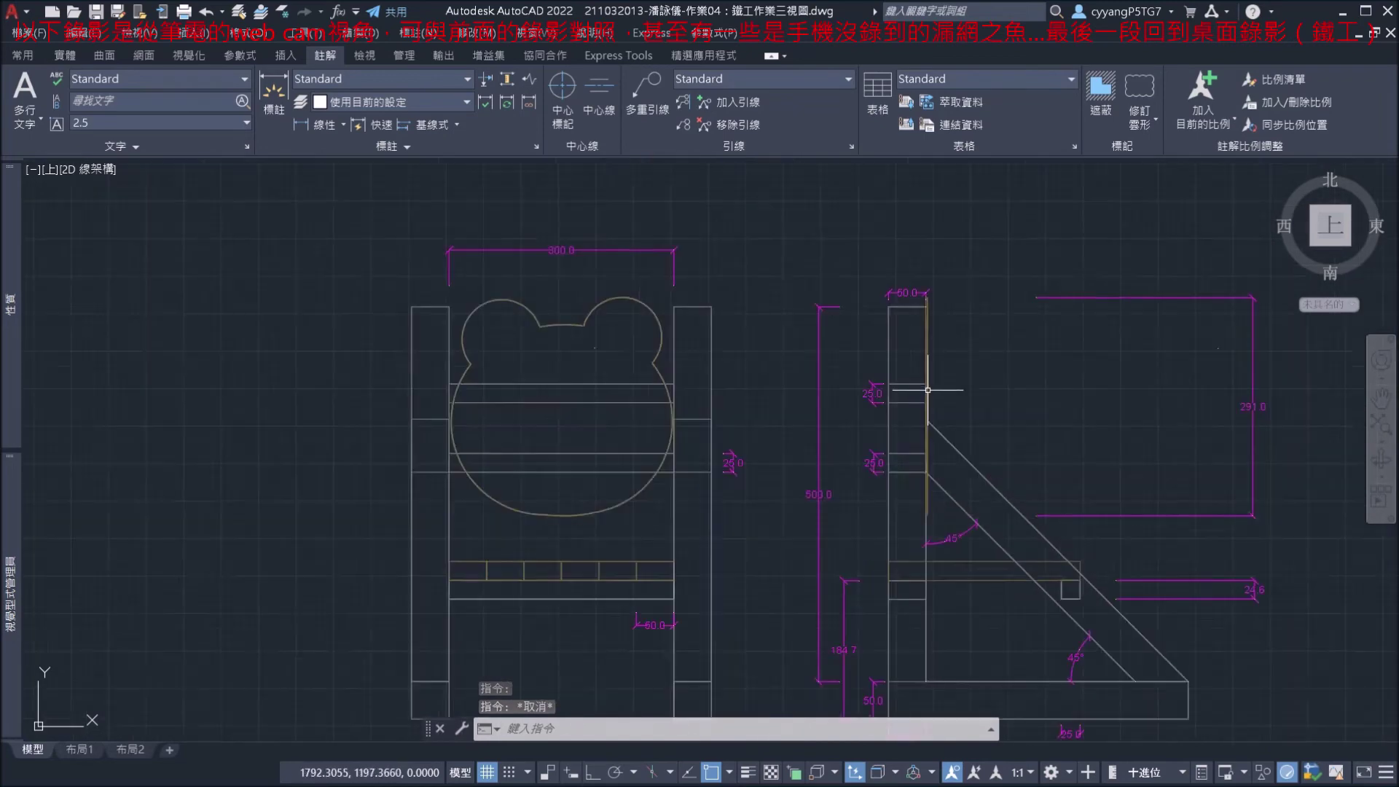
Highlight details of the chair drawing with selection boxes, including where the seat's front end and small square tube meet the diagonal brace.
scroll(928, 390, "up", 5)
left_click(609, 318)
left_click(1228, 503)
key("Escape")
scroll(1019, 510, "down", 4)
scroll(855, 502, "up", 5)
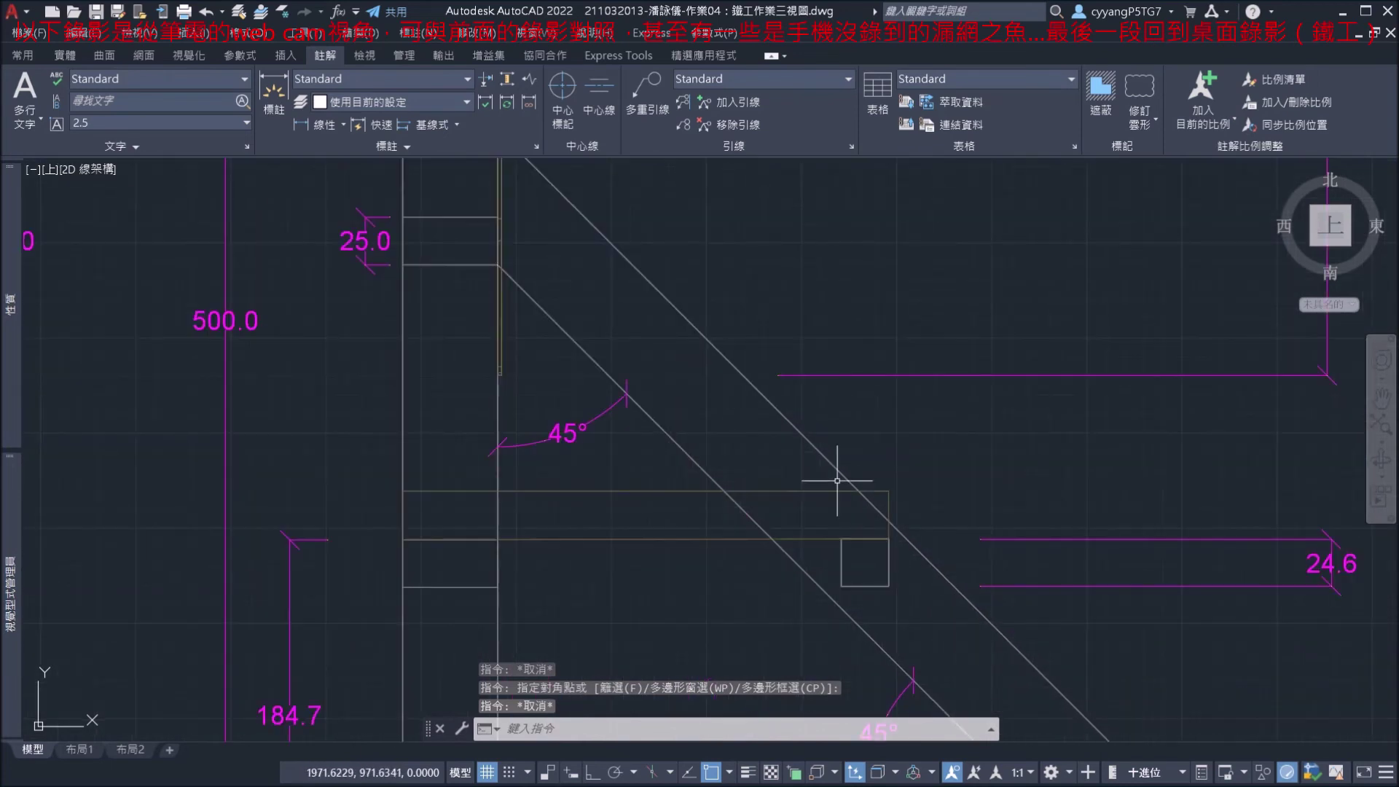
left_click(793, 470)
left_click(940, 637)
key("Escape")
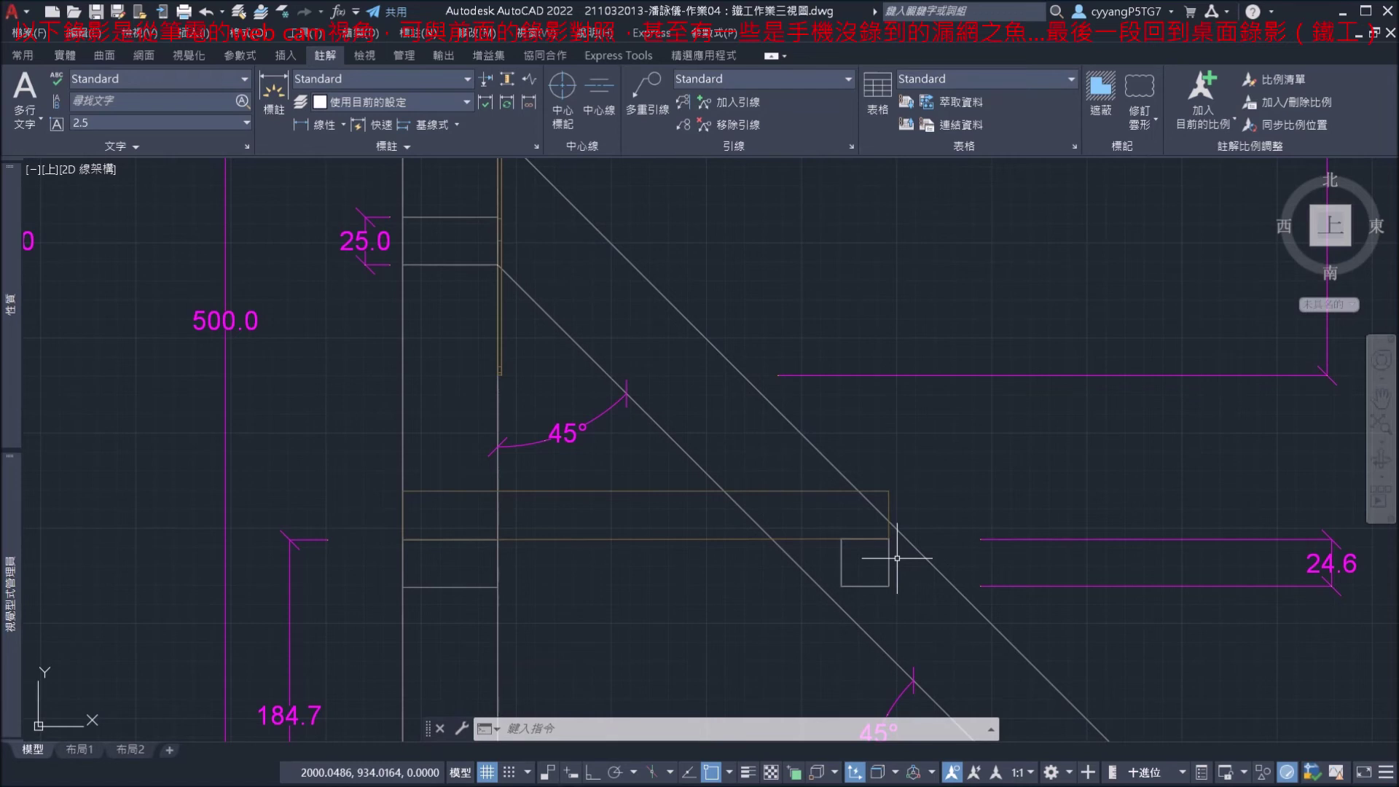
key("Escape")
key("Escape")
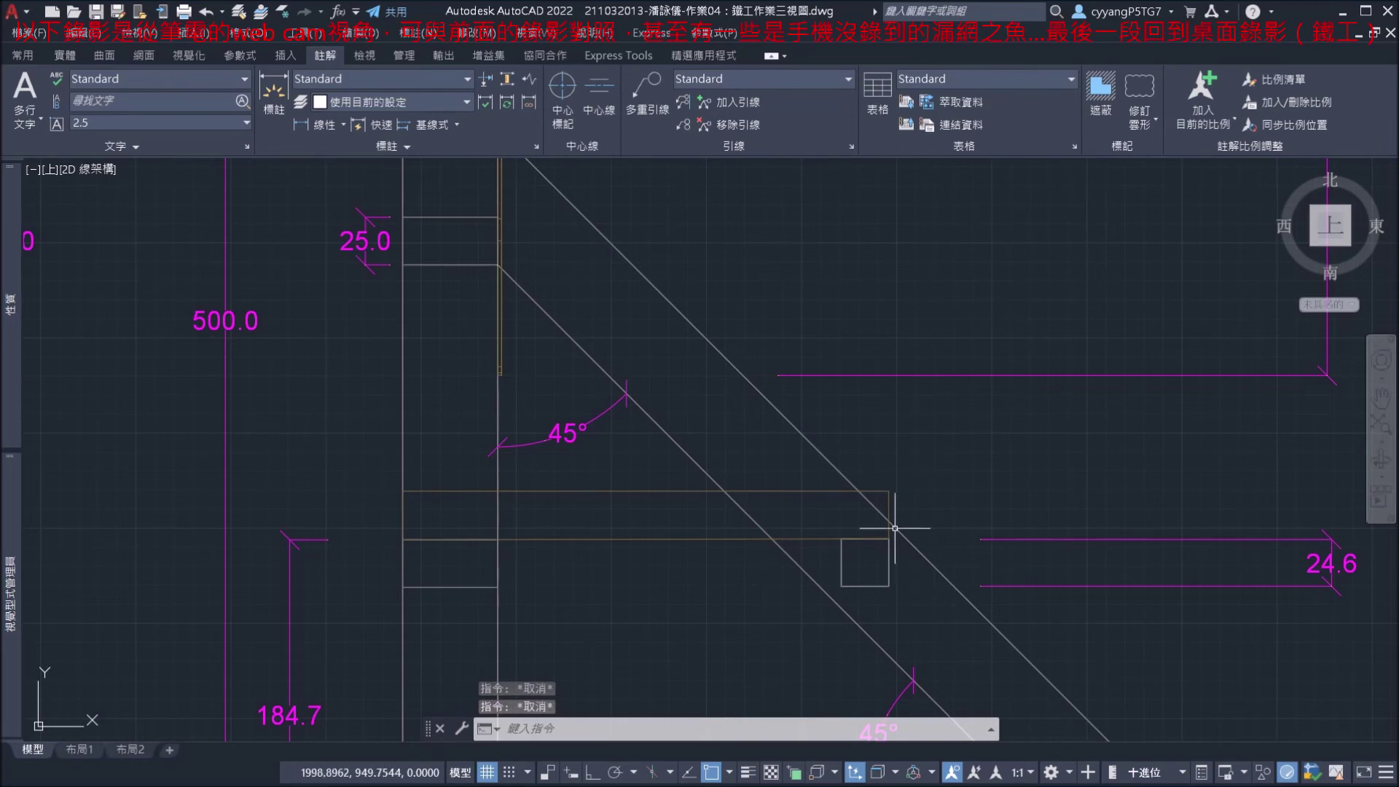
Return to the student's folder in File Explorer and open the 作業04 鐵工作業3D建模 drawing.
scroll(896, 543, "down", 5)
scroll(681, 369, "up", 2)
scroll(634, 462, "down", 2)
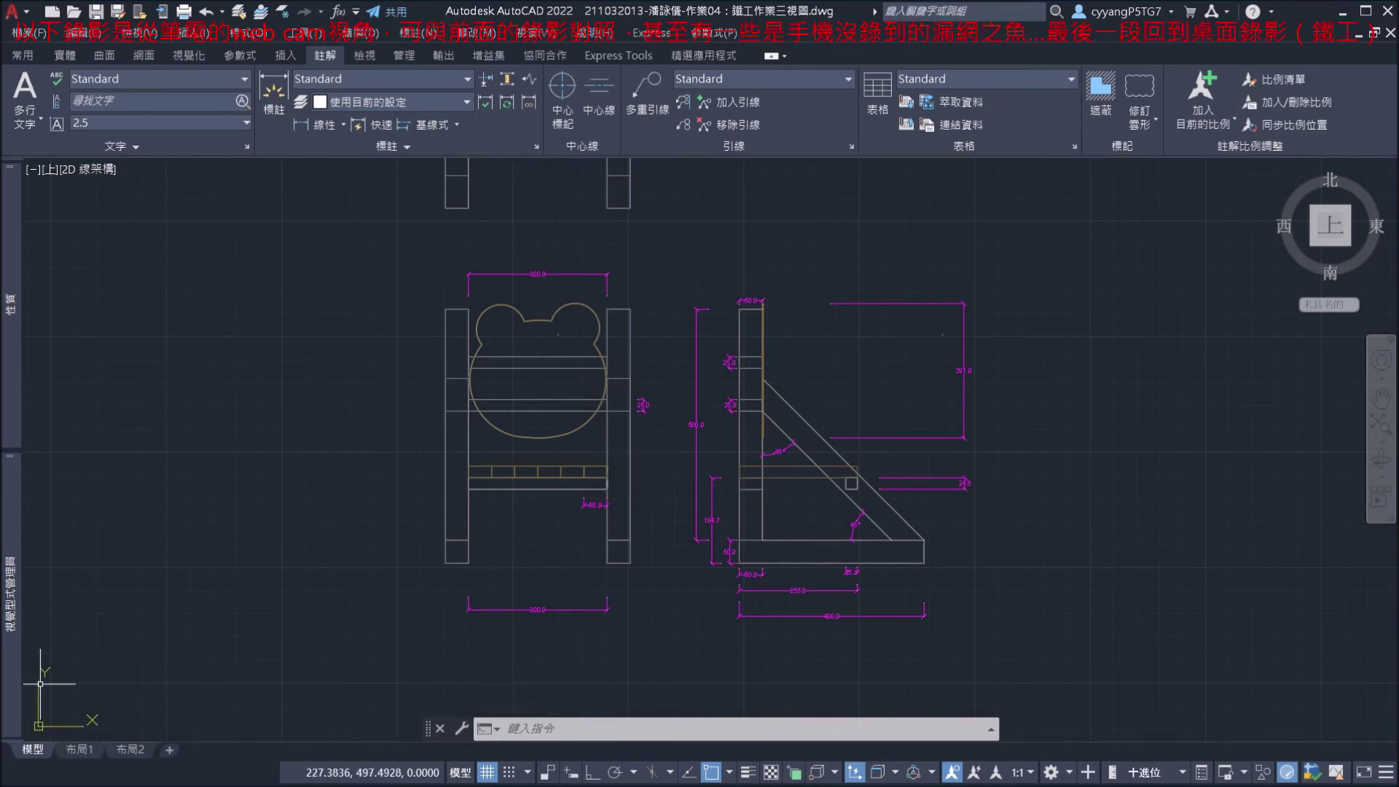
key("alt+Tab")
key("Tab")
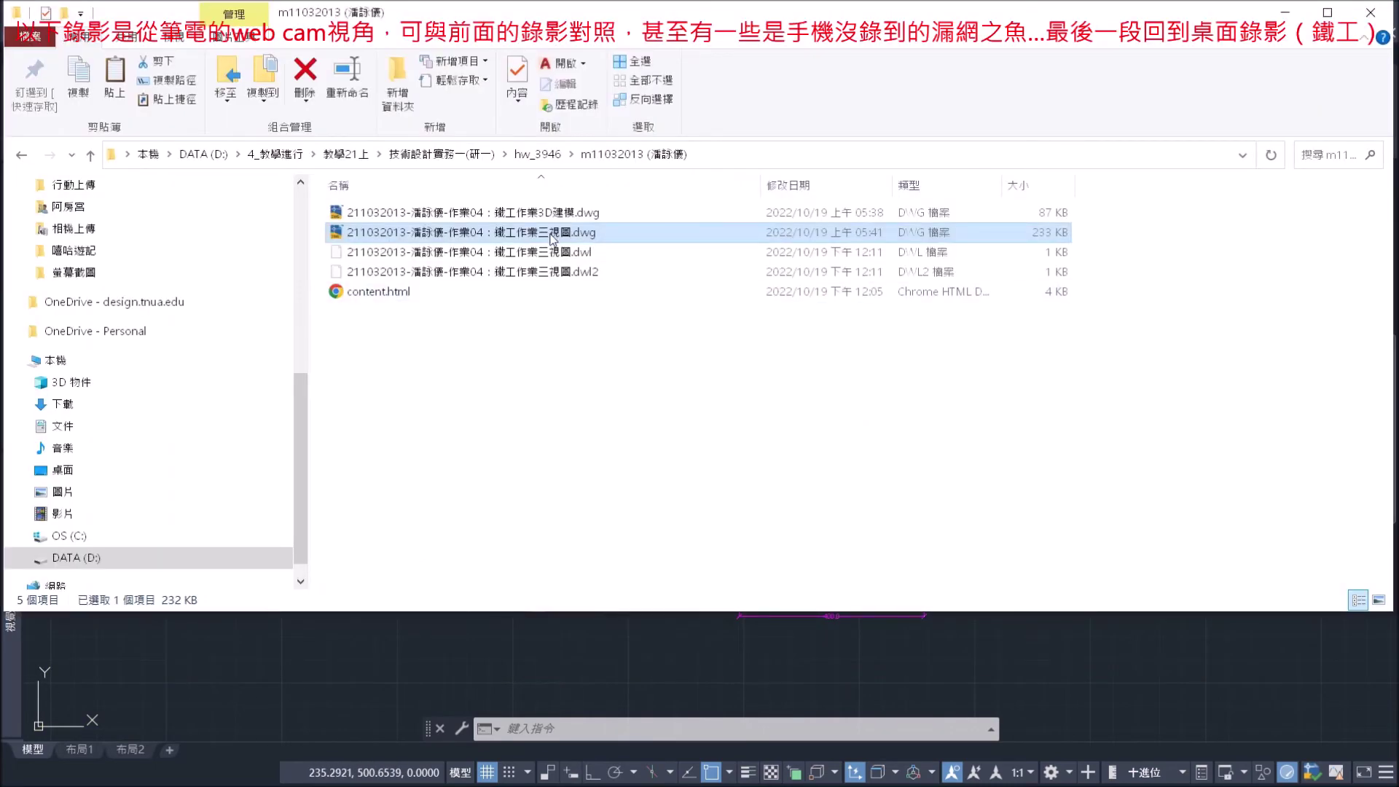
double_click(551, 233)
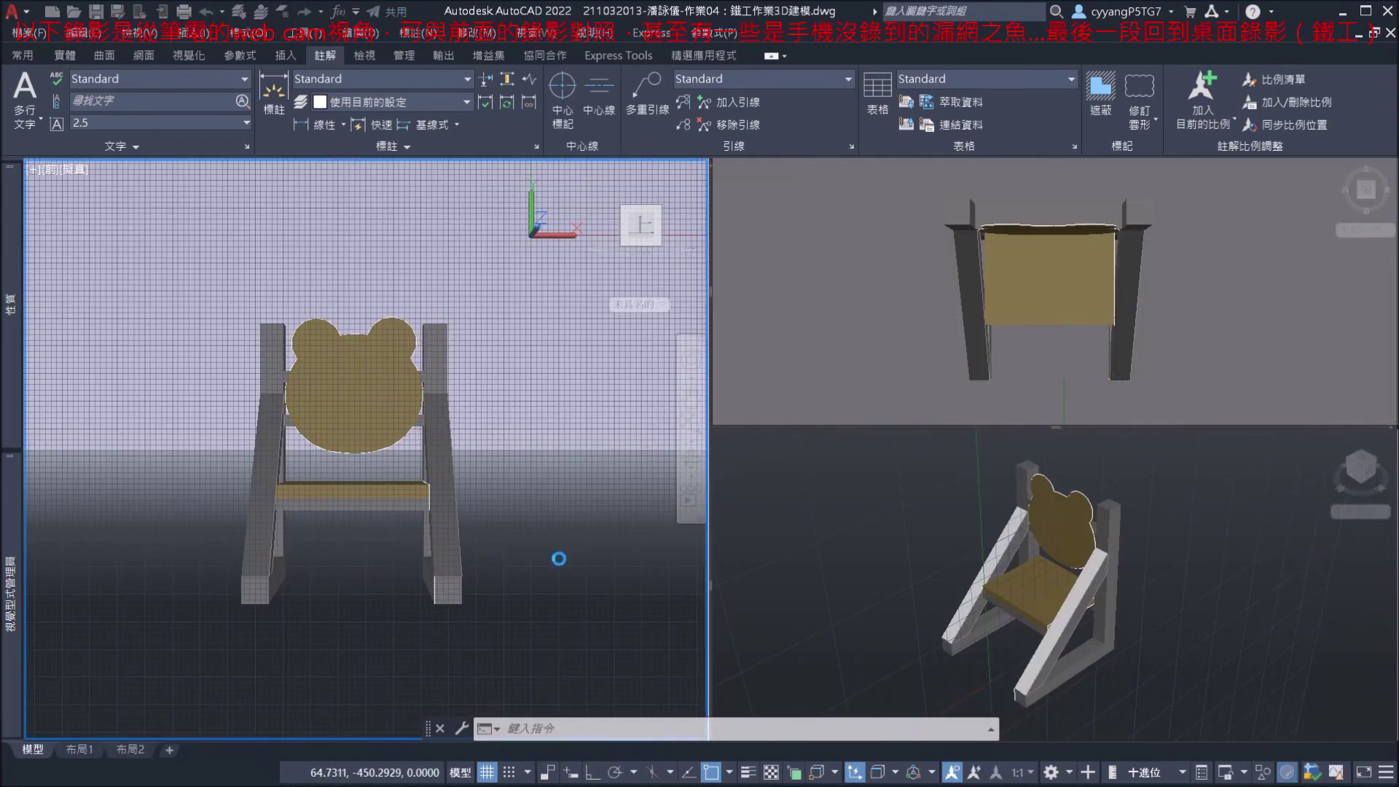
Turn off the grid in the front viewport and show the chair from an oblique angle with the Conceptual visual style.
key("F7")
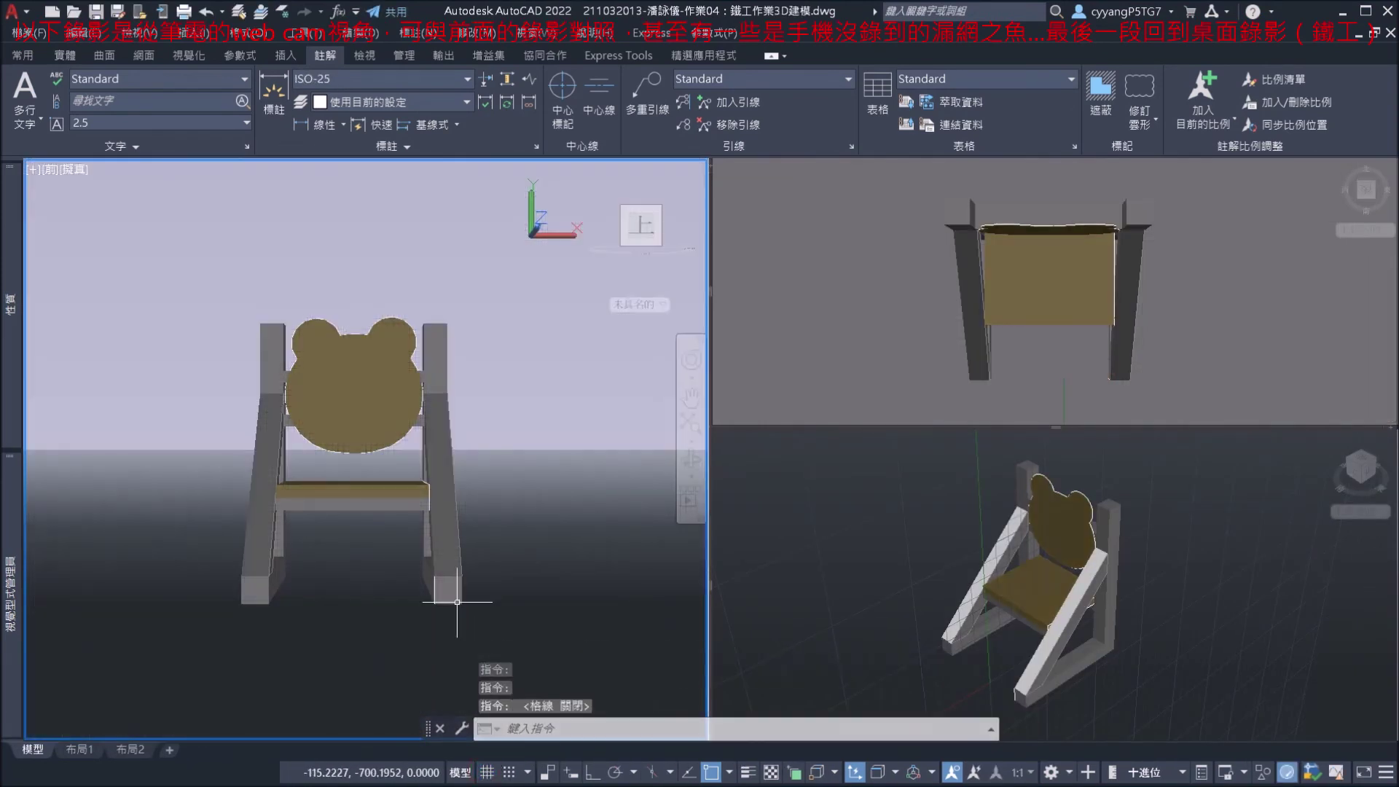
middle_click_drag(510, 518, 394, 554, "shift")
scroll(394, 554, "up", 1)
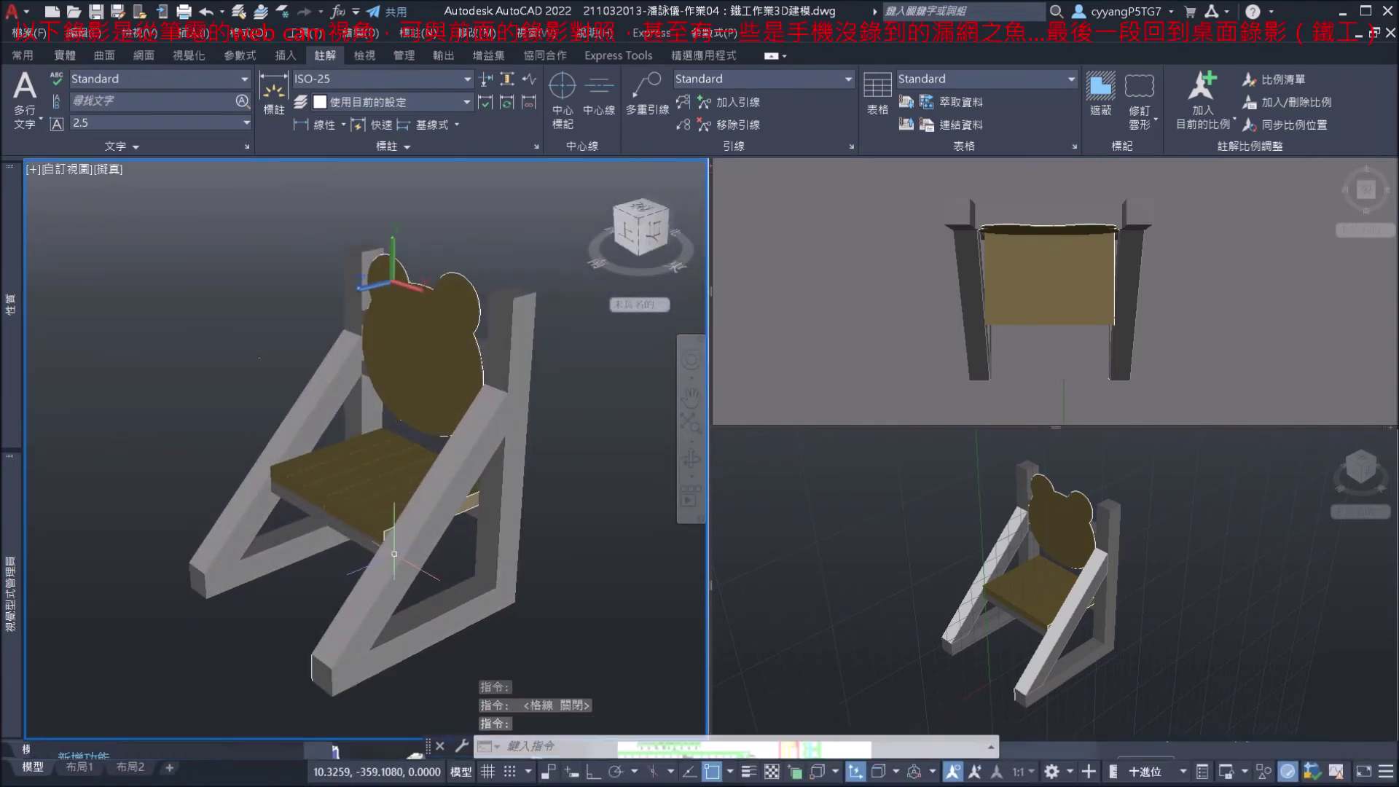
left_click(109, 170)
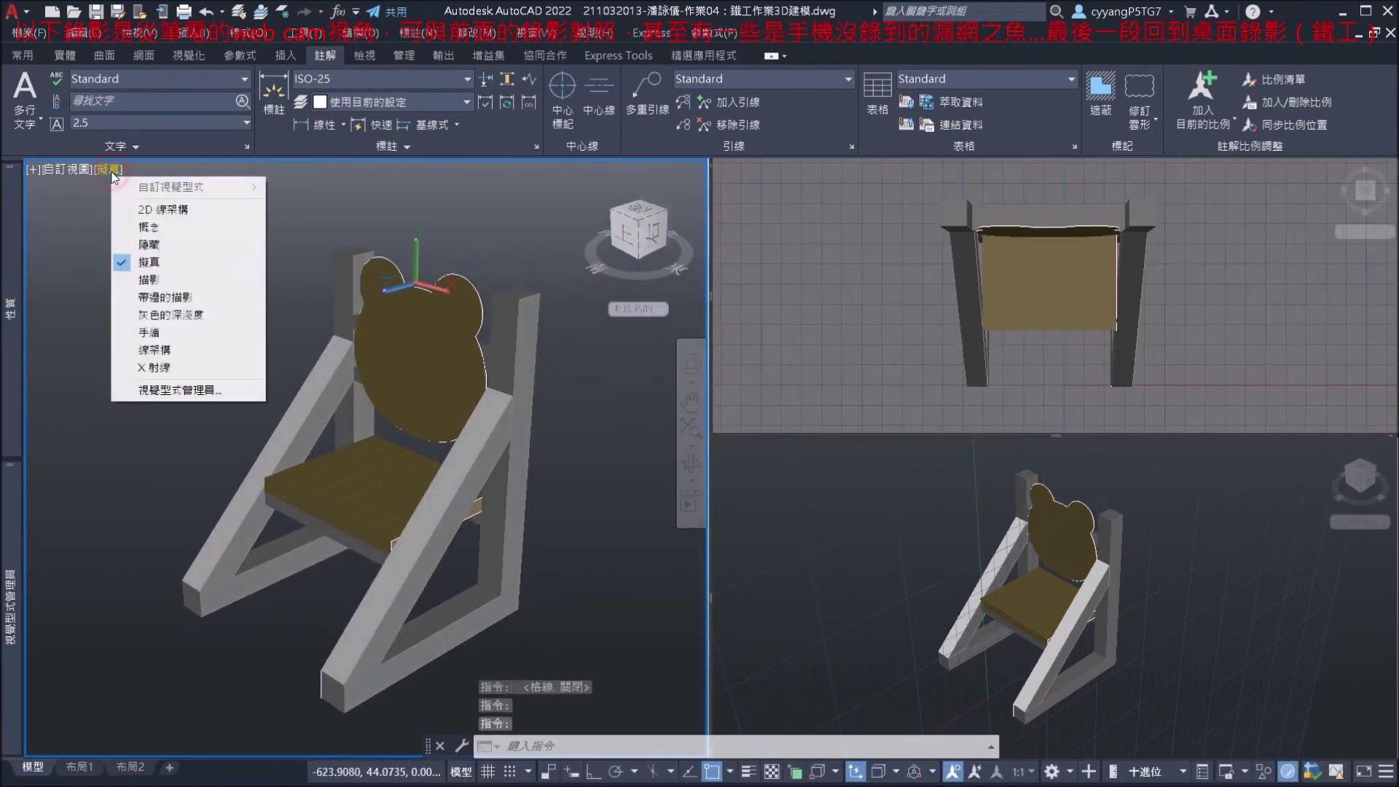
left_click(153, 231)
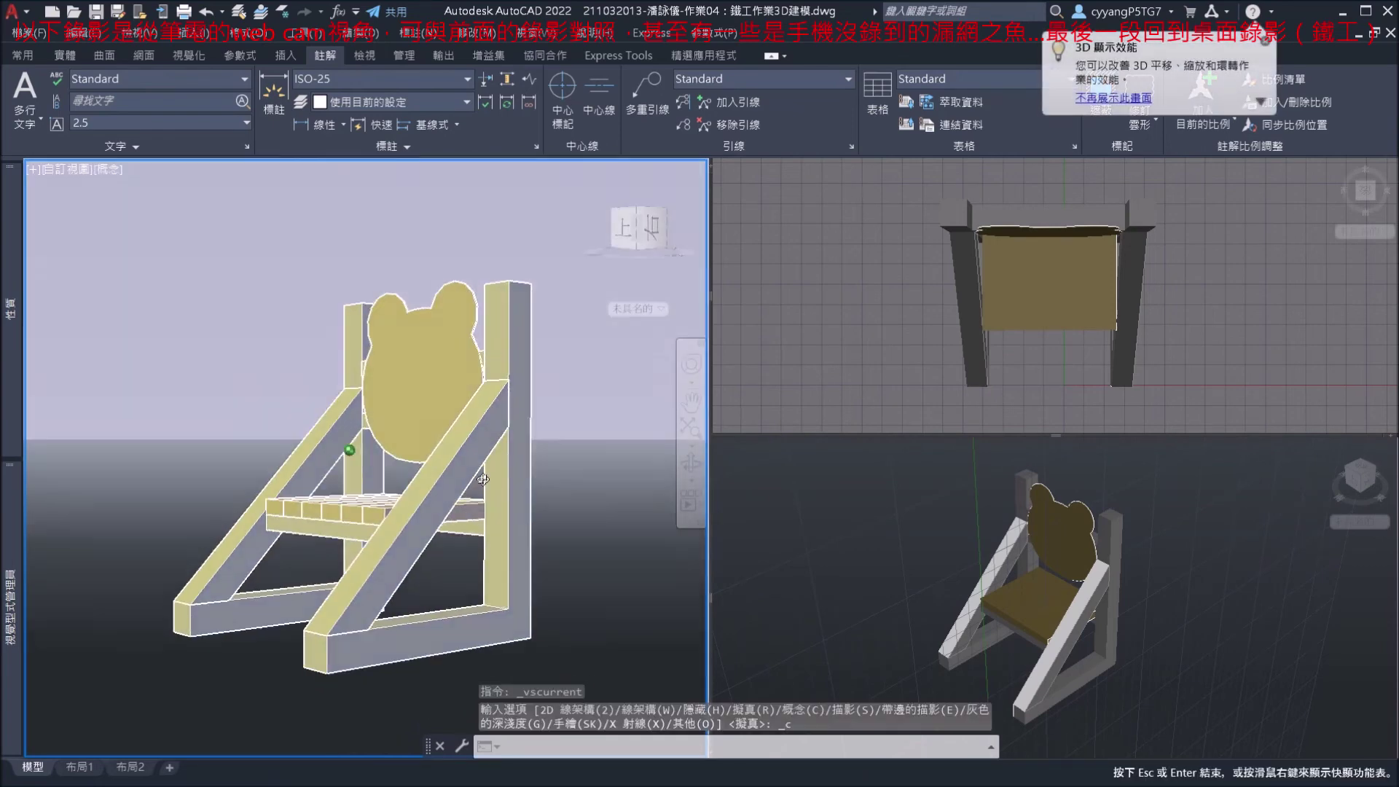
mouse_move(482, 479)
middle_mouse_down("shift")
mouse_move(511, 515)
mouse_move(475, 374)
mouse_move(547, 382)
mouse_move(467, 342)
mouse_move(488, 365)
mouse_move(379, 447)
mouse_move(281, 421)
middle_mouse_up("shift")
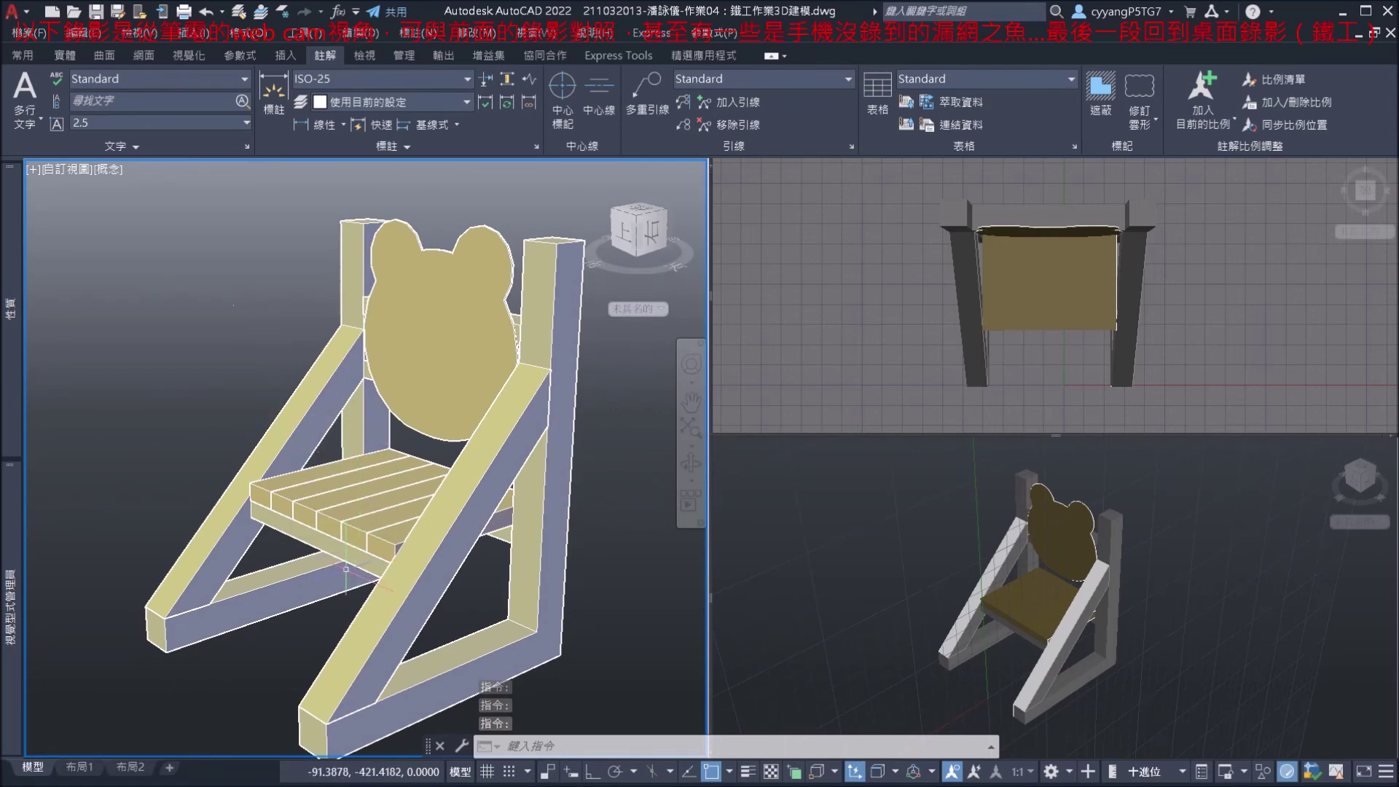
scroll(348, 456, "down", 5)
scroll(341, 544, "up", 3)
middle_click_drag(341, 545, 369, 464, "shift")
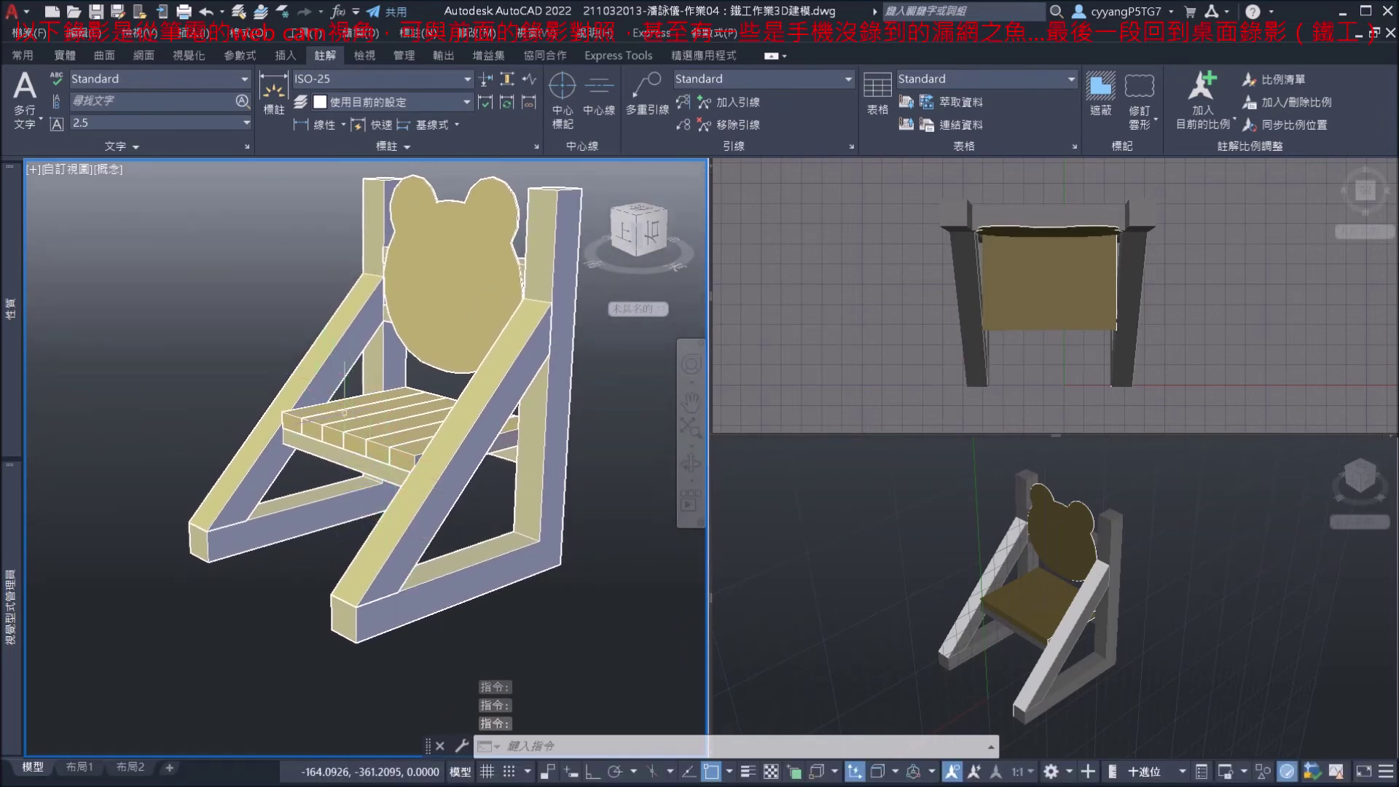
Switch back to the chair's three-view drawing and inspect the width dimension below the front view.
key("alt+Tab")
key("alt+Tab")
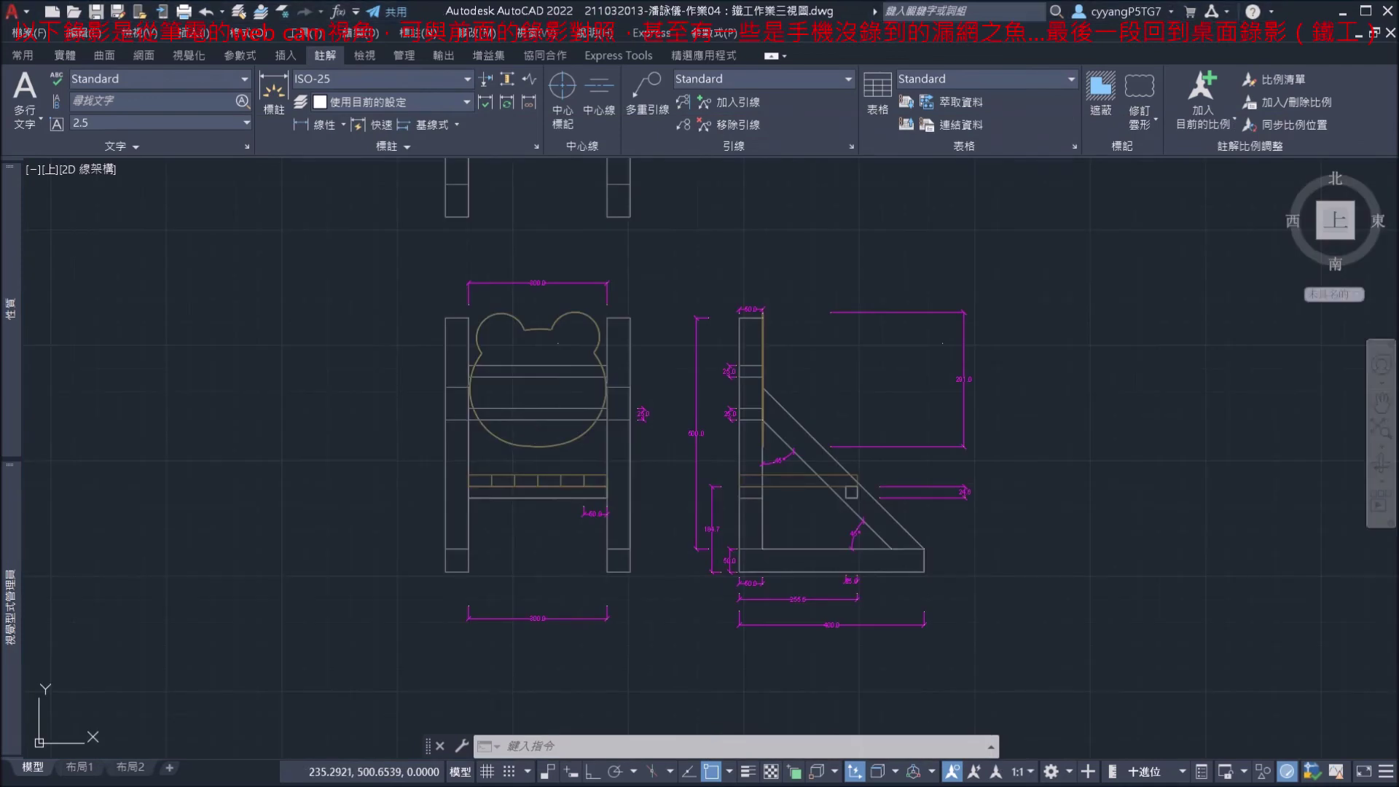
scroll(557, 614, "up", 5)
key("Escape")
scroll(547, 578, "up", 1)
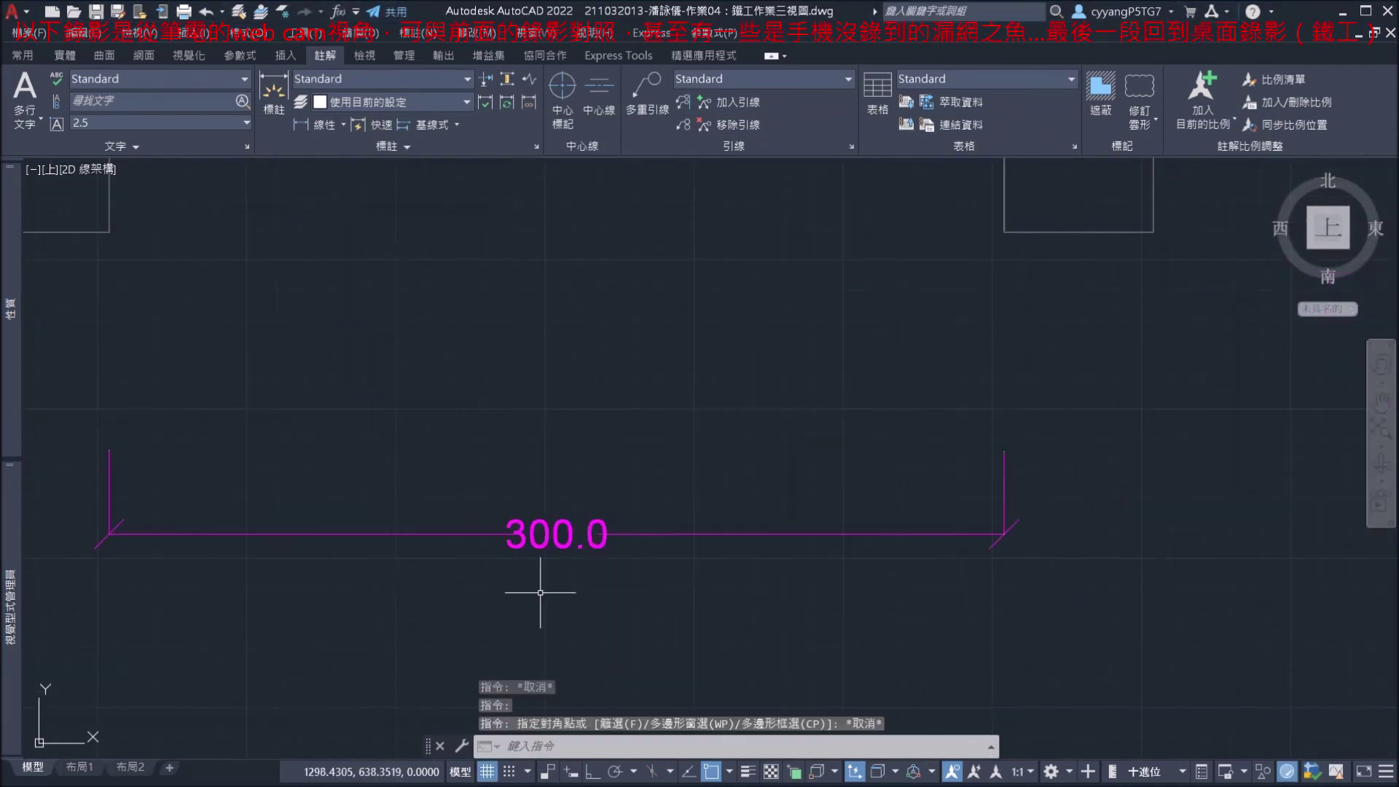
scroll(543, 581, "down", 4)
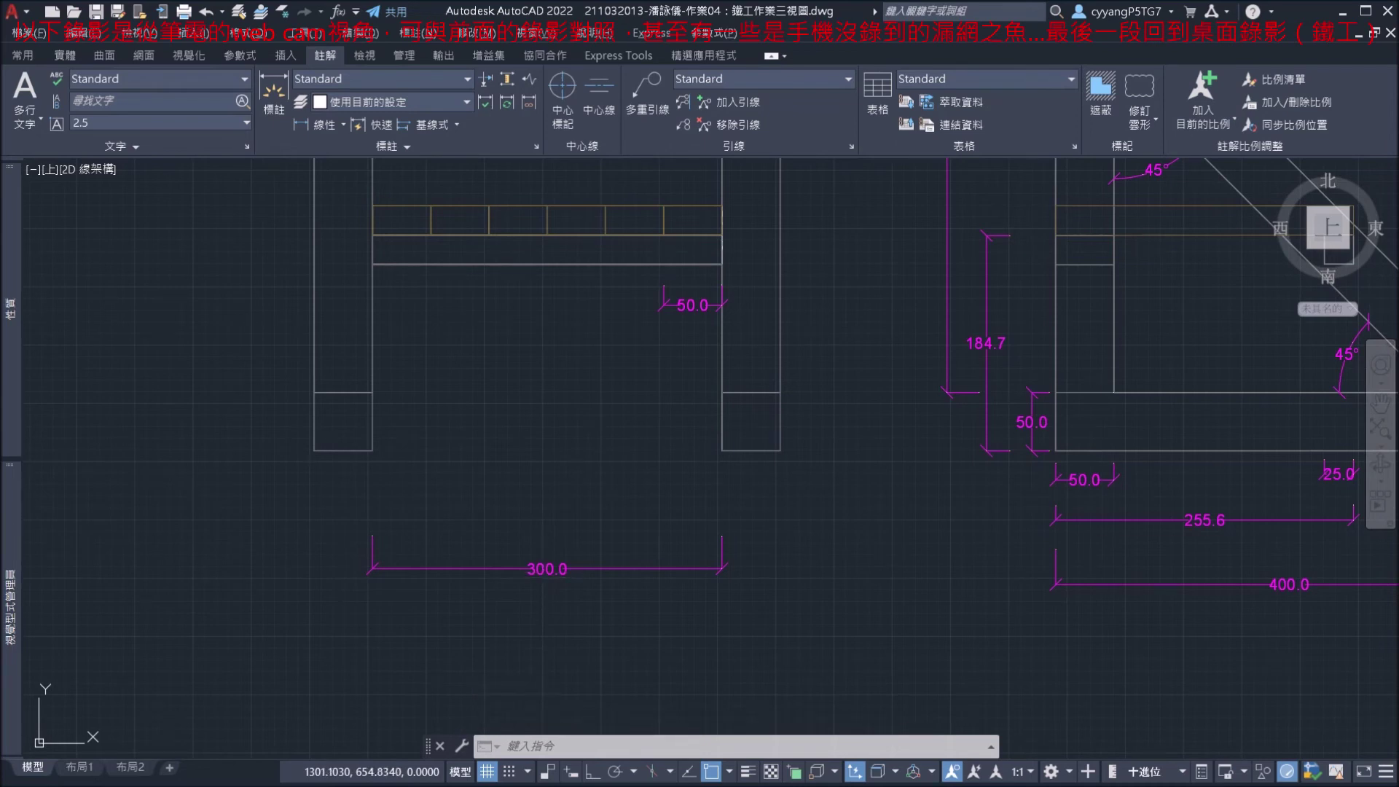
Switch to the chair's 3D model, orbit it for a clearer view of the base, and highlight the front leg ends with a selection box.
key("alt+Tab")
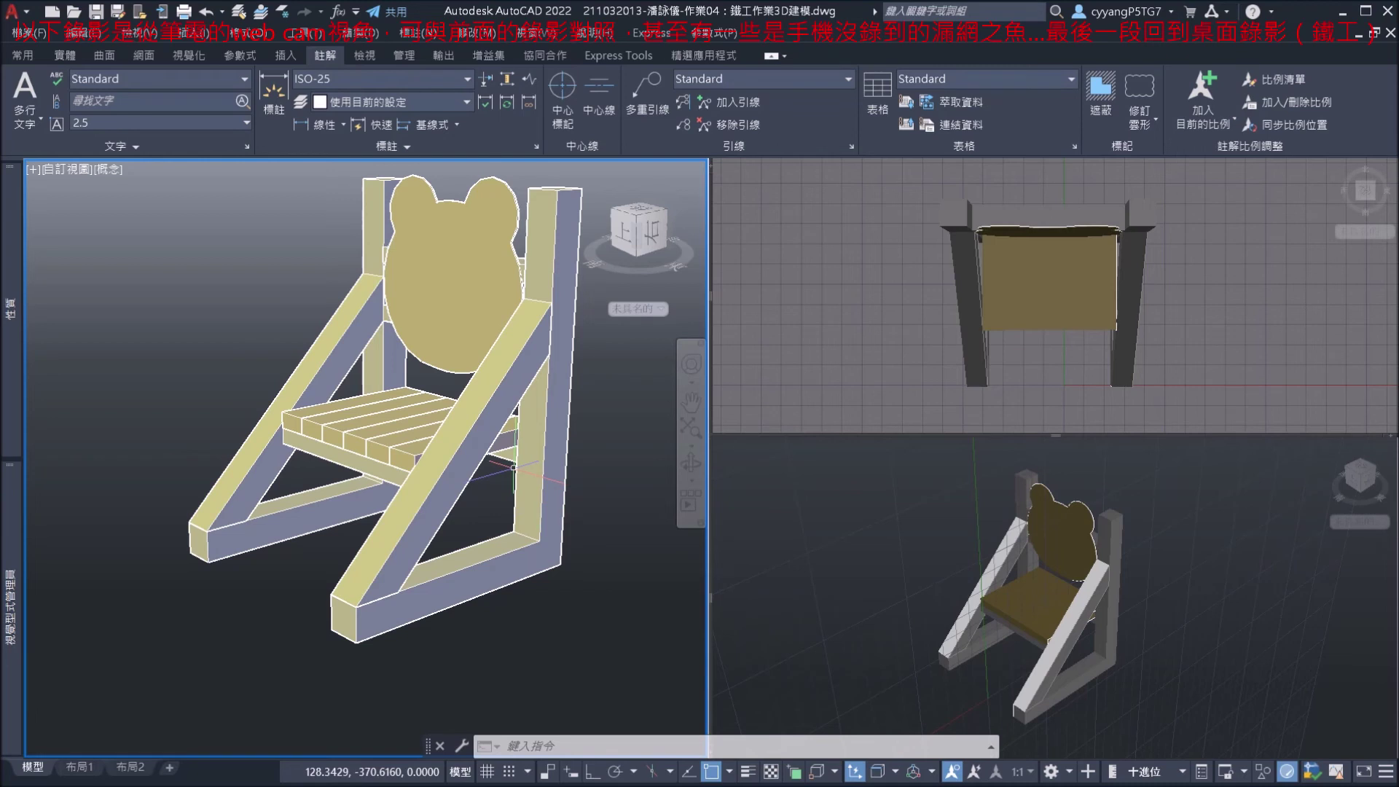
middle_click_drag(514, 470, 587, 564, "shift")
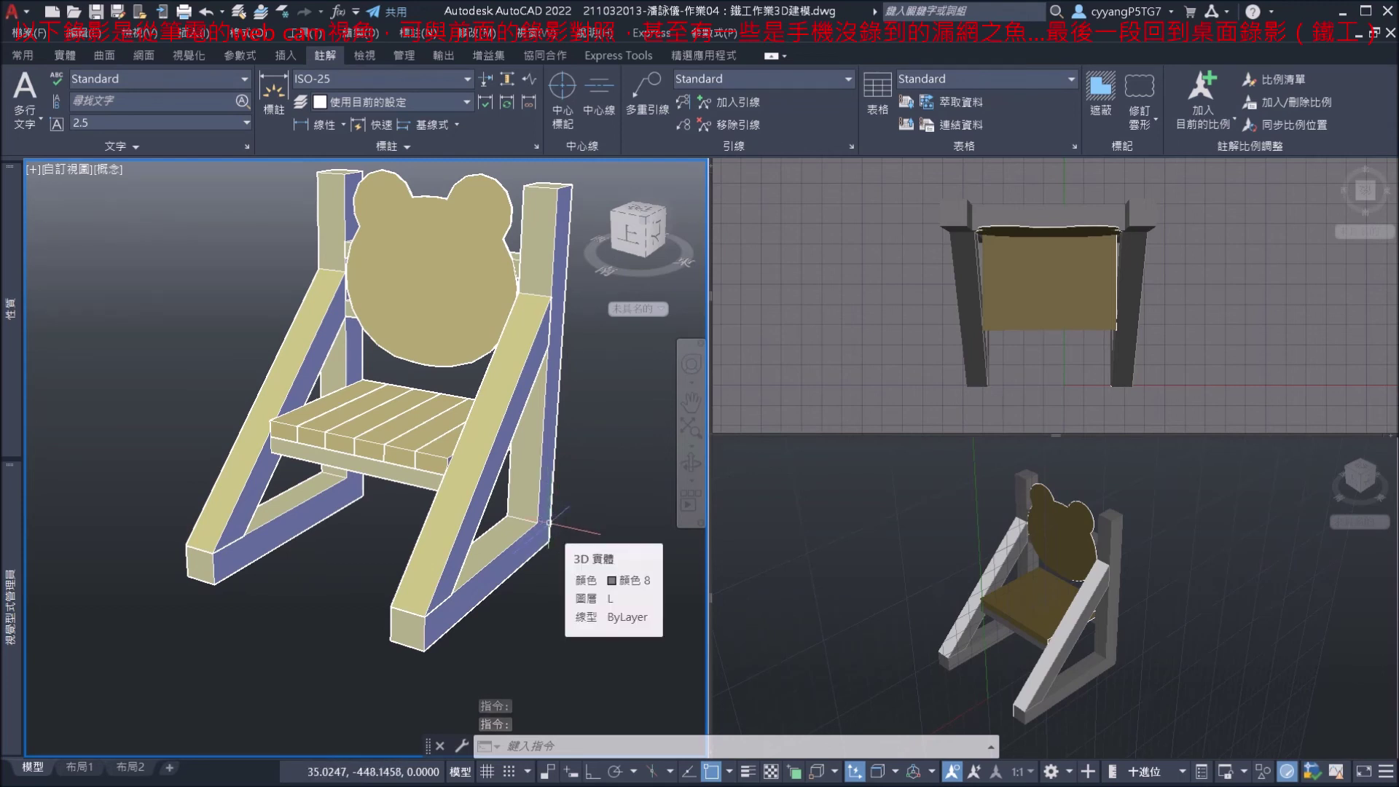
middle_click_drag(549, 521, 398, 400, "shift")
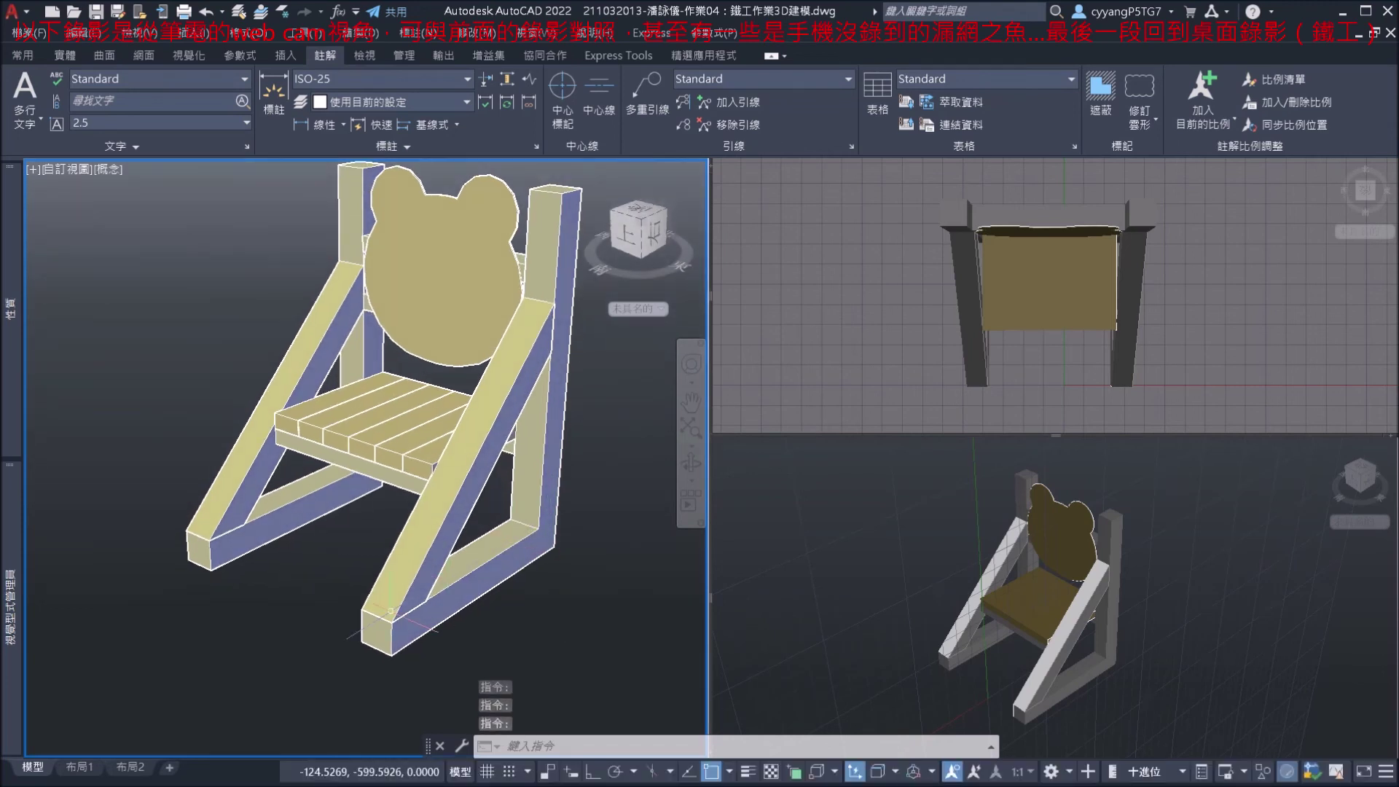
left_click(105, 476)
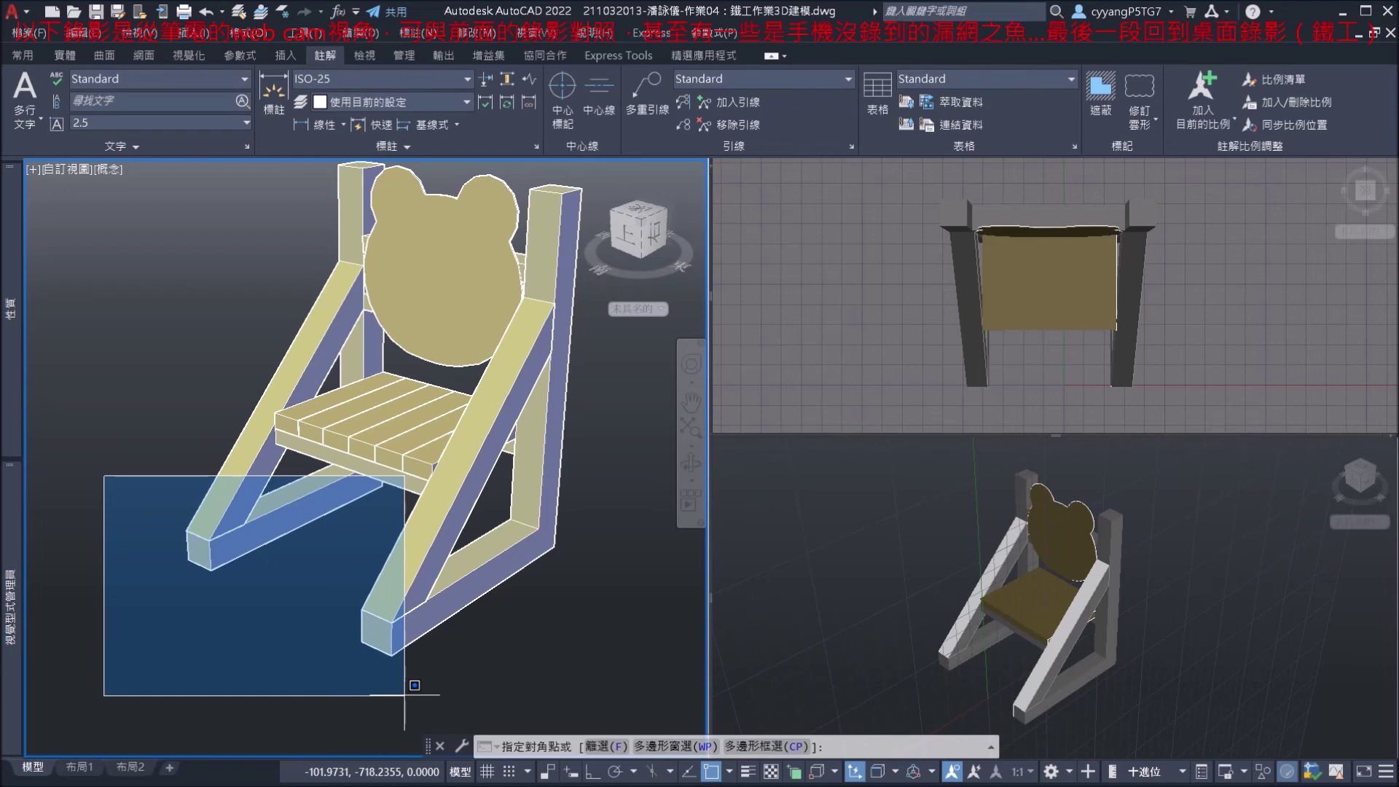
Switch to Chrome and run a Google search for 鐵管 塞子 in place of the creality search.
key("alt+Tab")
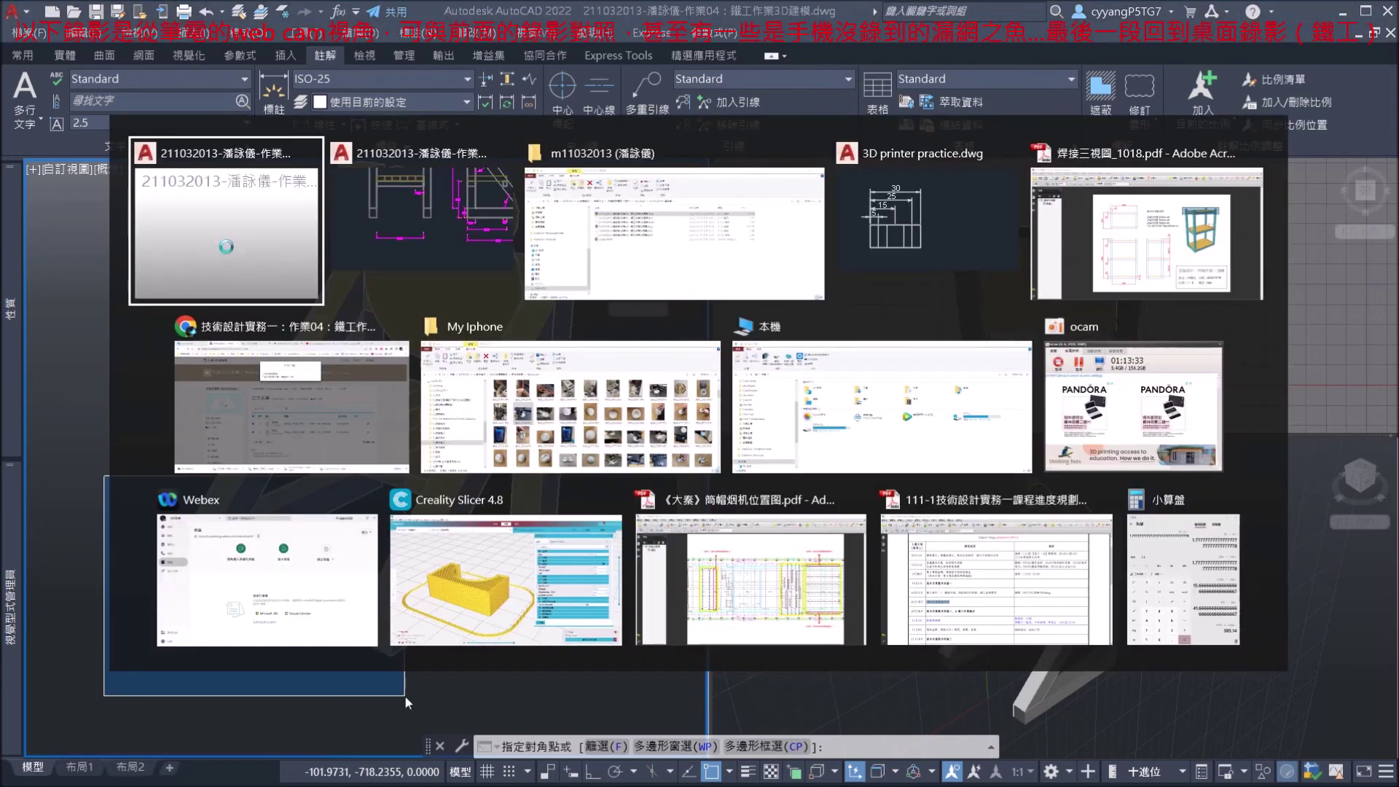
key("alt+Tab")
key("alt+Tab")
key("alt+Tab")
key("alt+Tab")
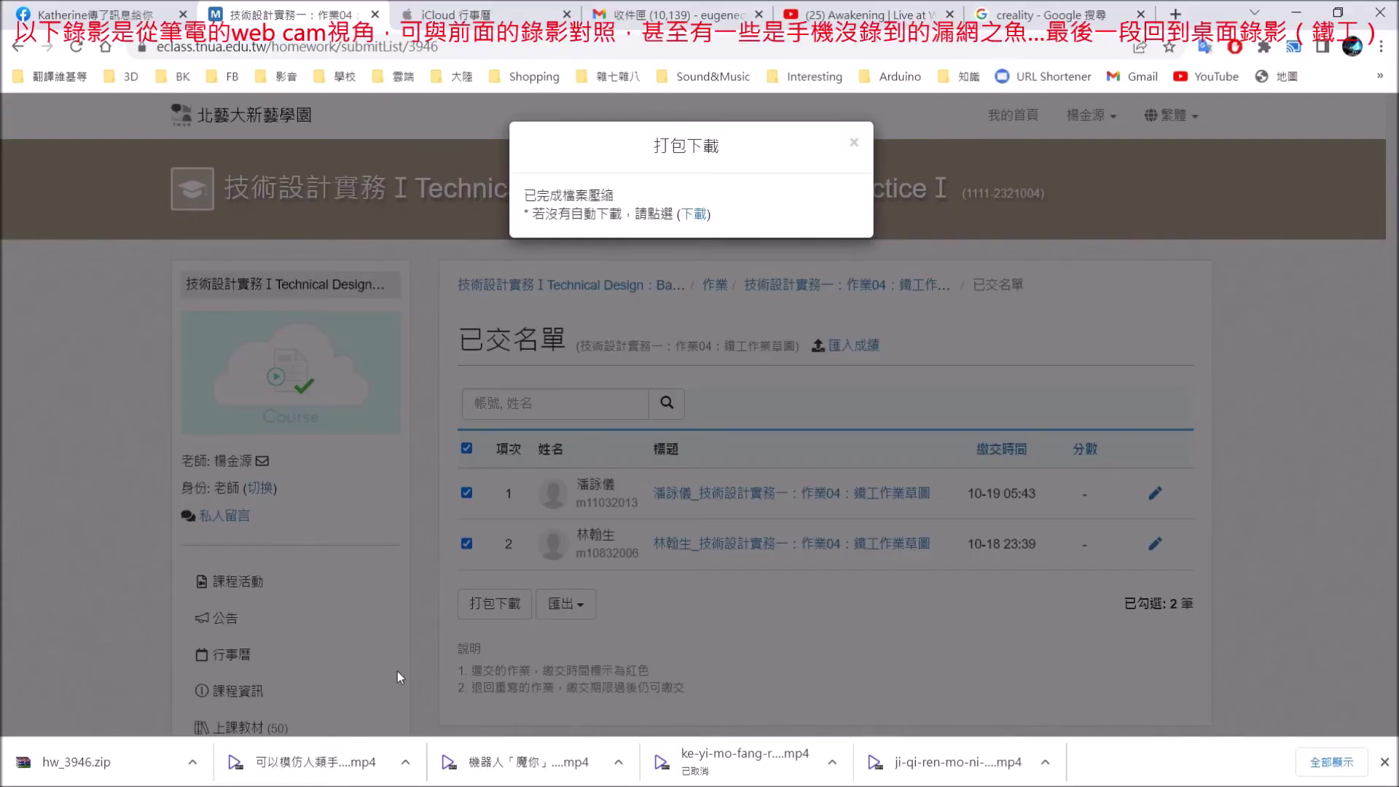
left_click(1057, 15)
left_click(619, 56)
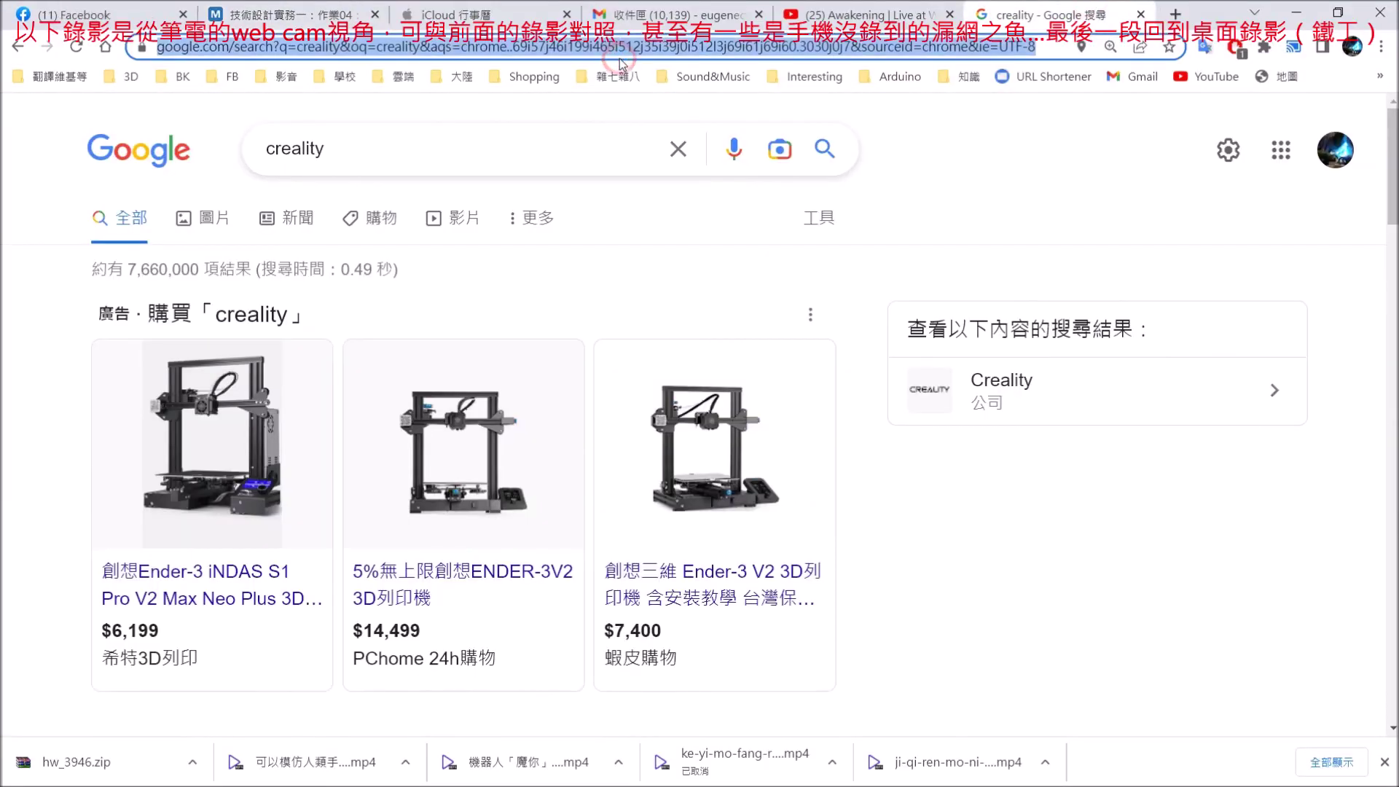
type("鐵管")
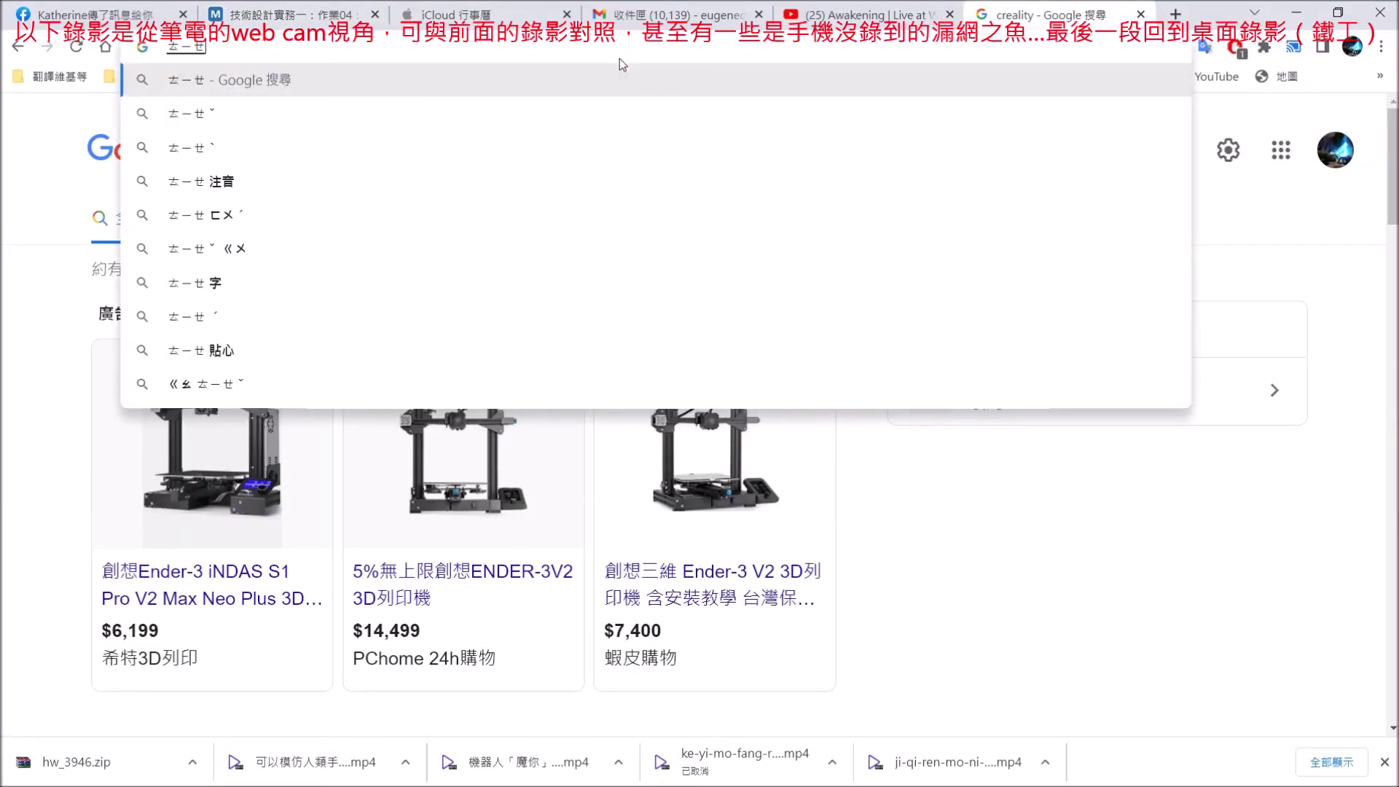
type(" 塞子")
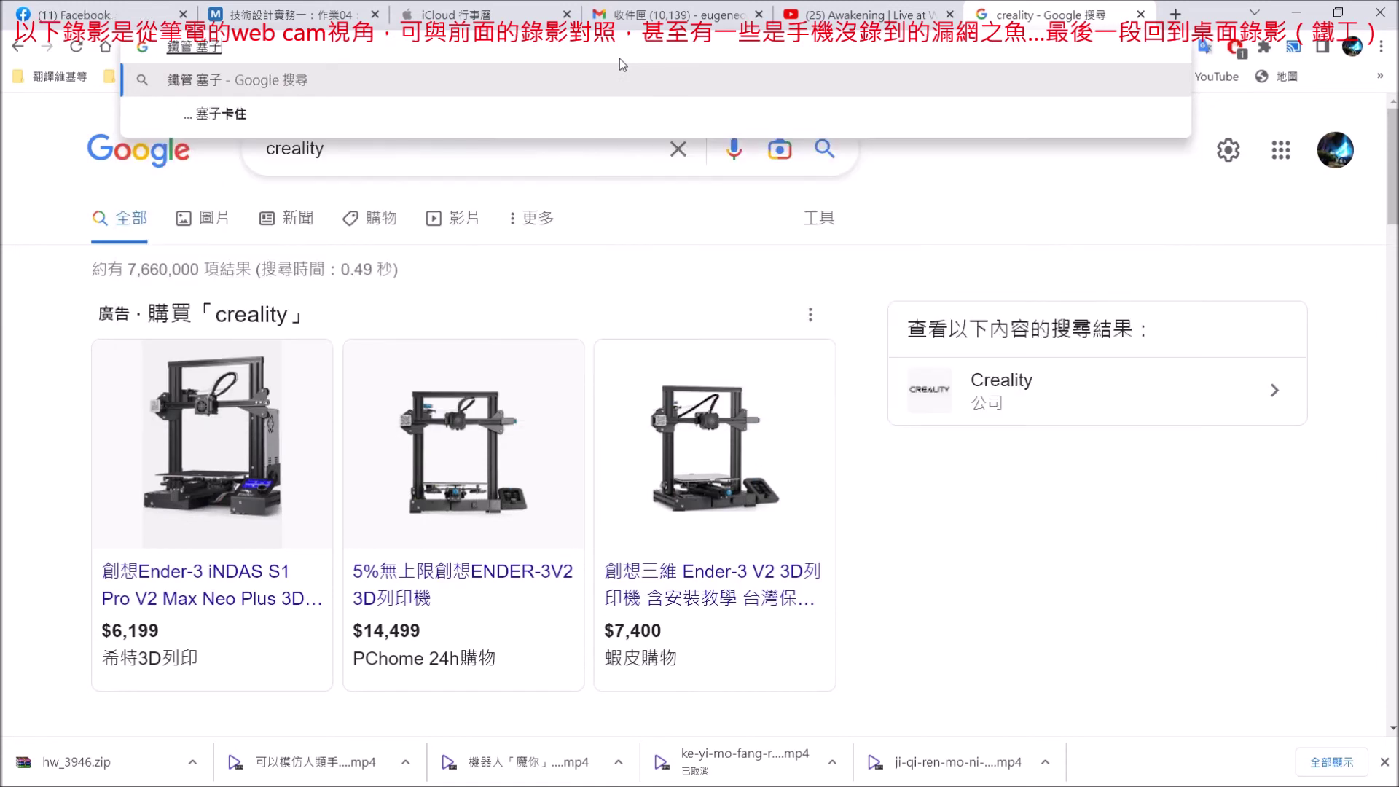
key("Return")
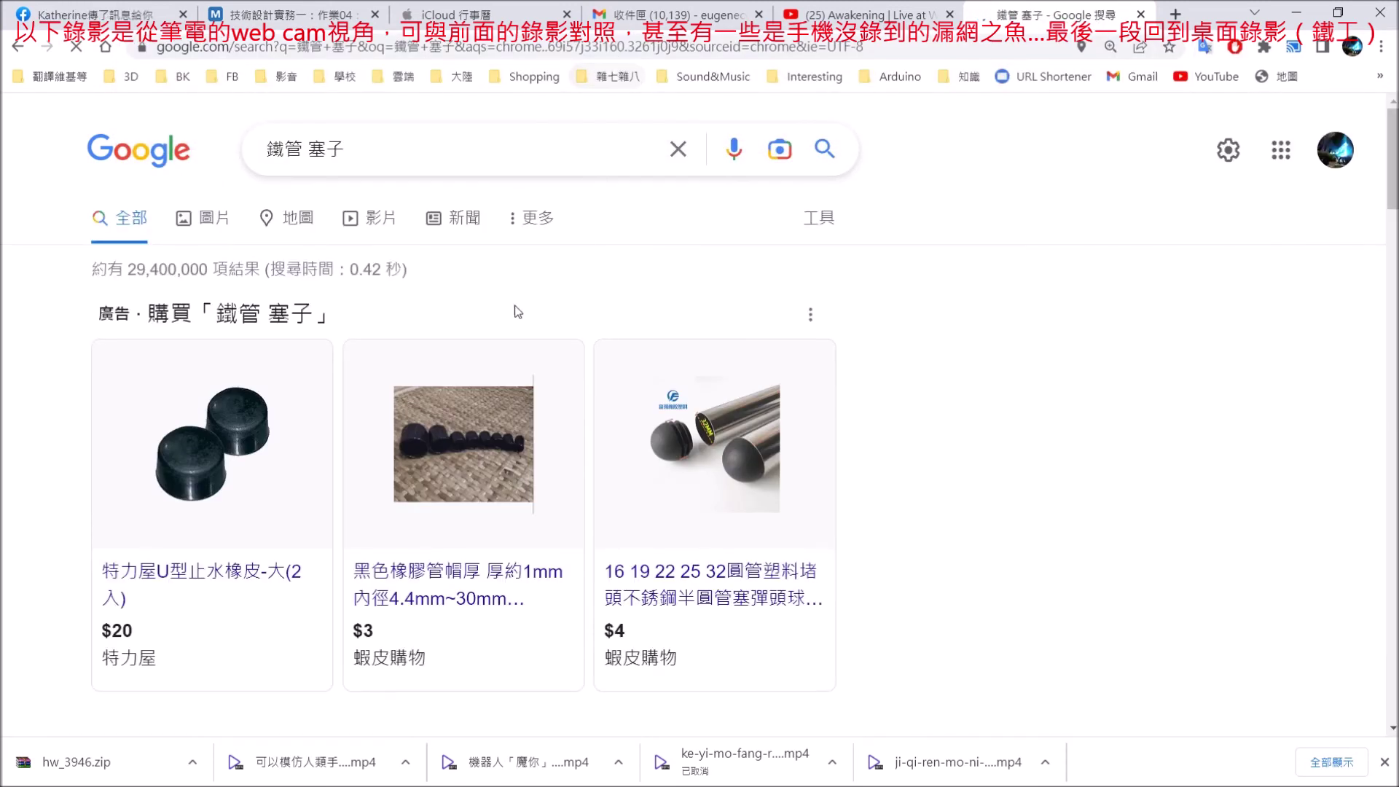
Browse the image results for 鐵管 塞子 and preview the yuenchin.com picture of assorted round and square tube plugs.
left_click(213, 205)
scroll(232, 411, "down", 4)
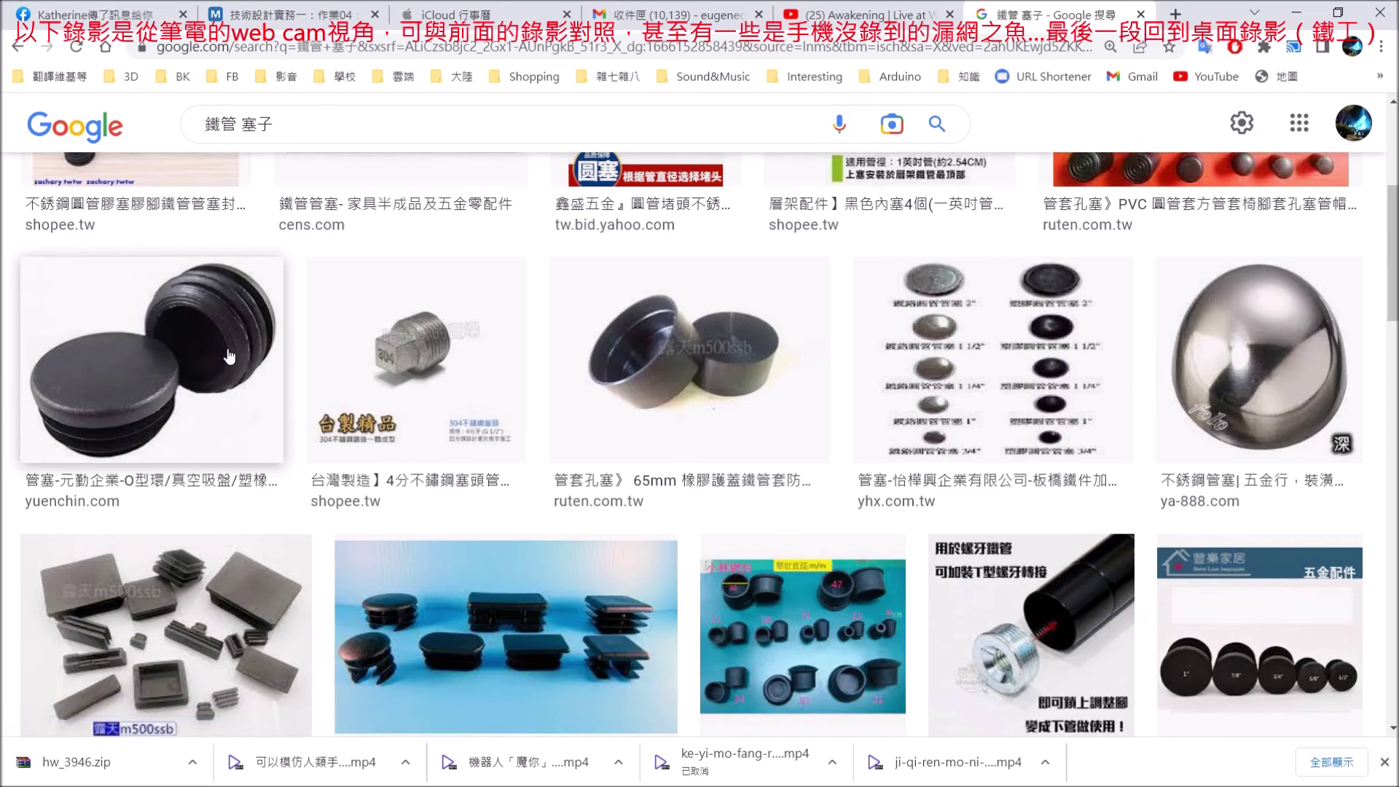
scroll(233, 412, "down", 2)
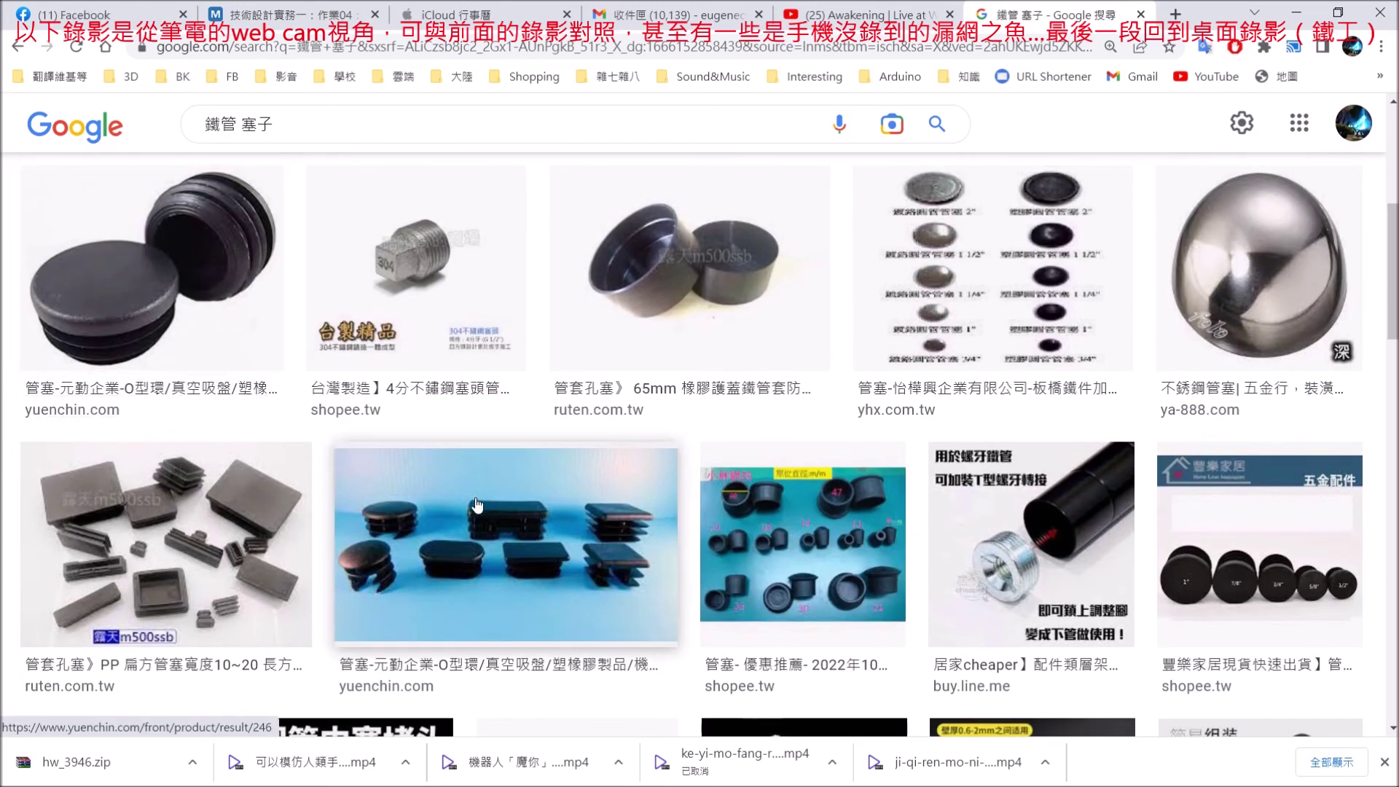
left_click(537, 562)
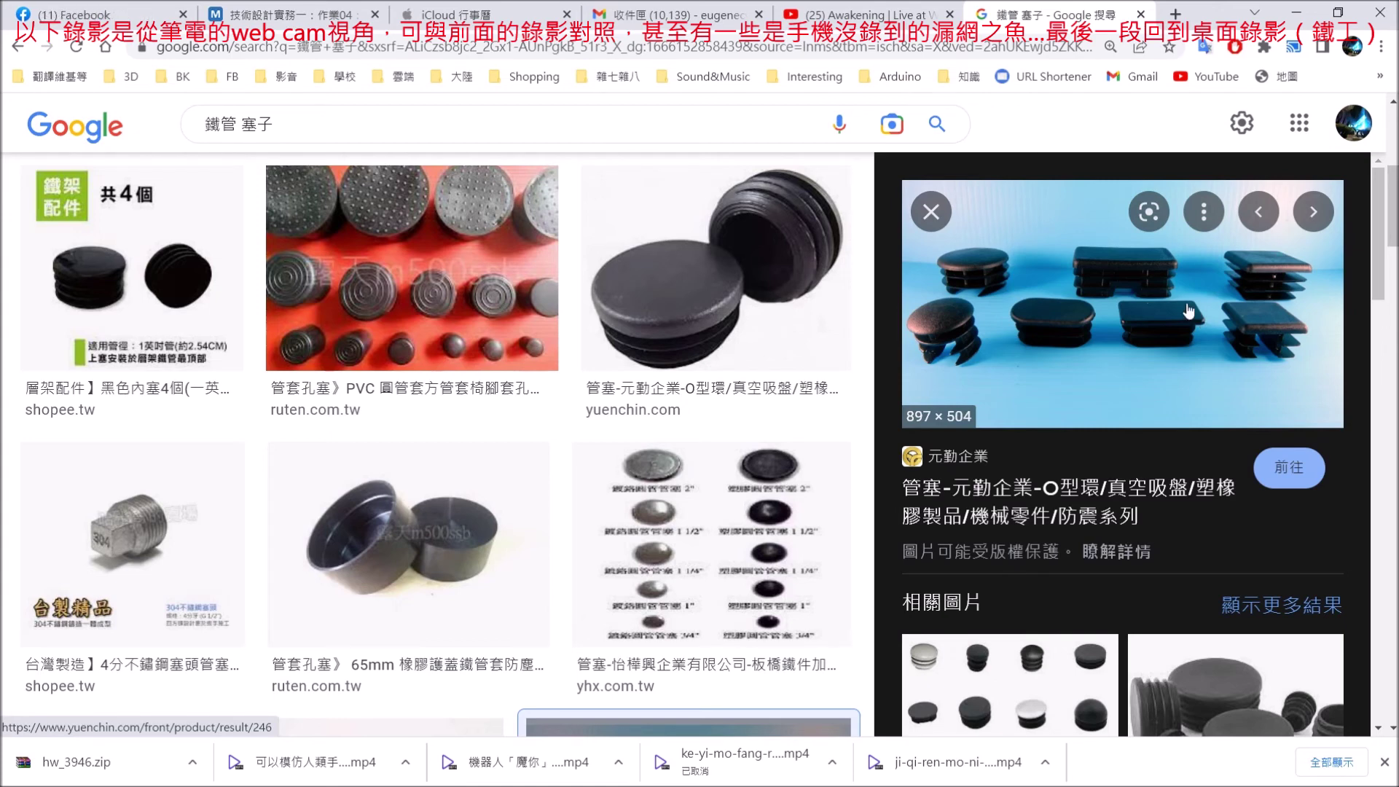
Return to the chair's 3D model in AutoCAD and try moving the near-side diagonal brace freehand away from the base tube's front end.
key("alt+Tab")
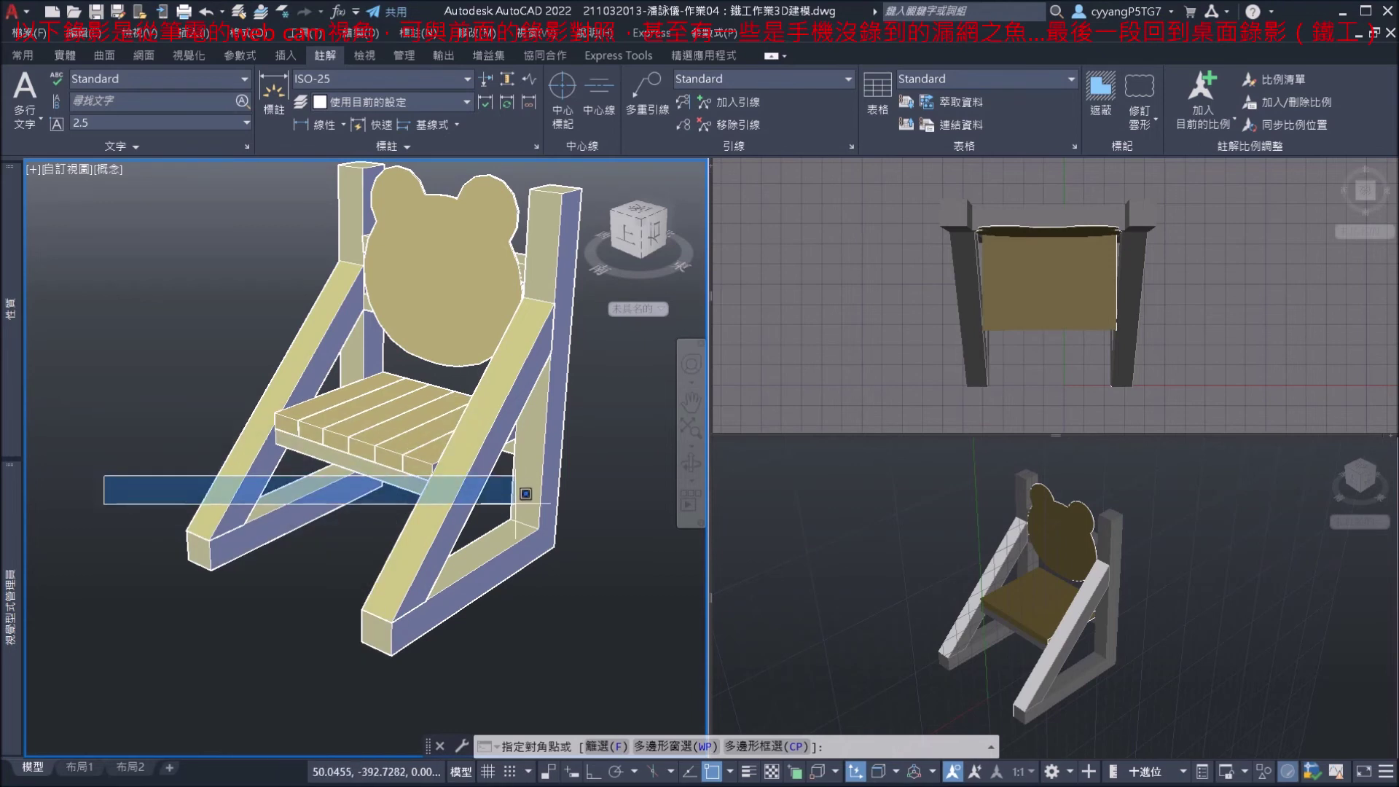
key("Escape")
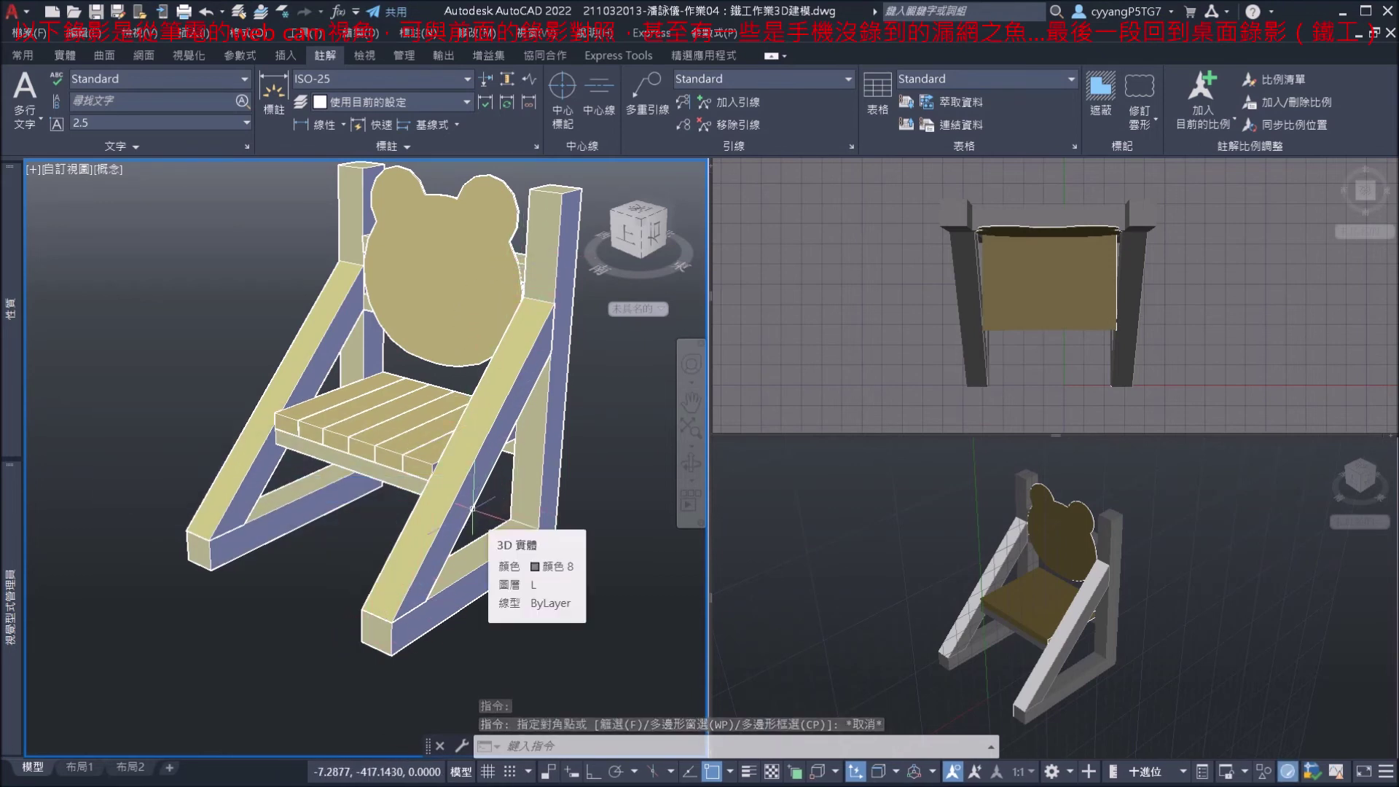
scroll(382, 664, "up", 3)
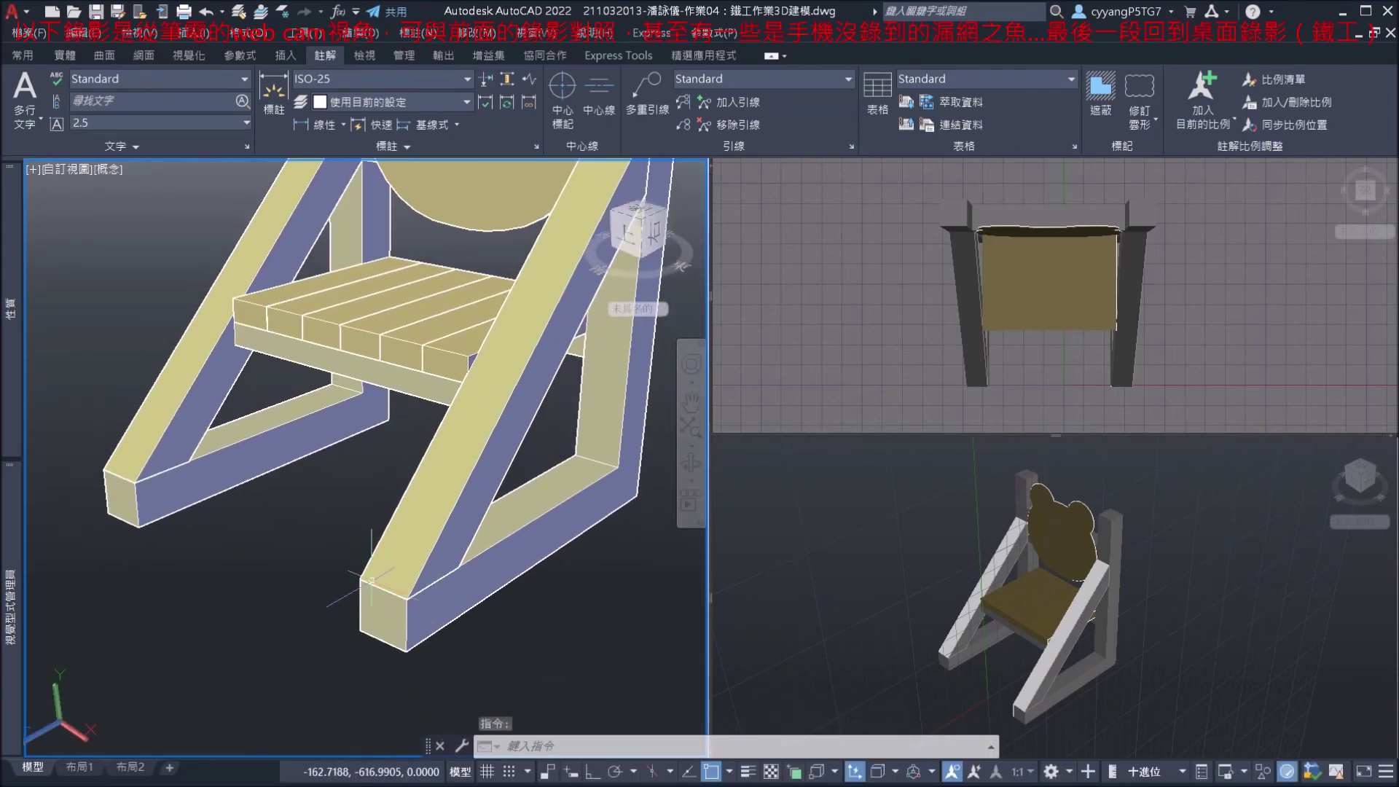
left_click(413, 558)
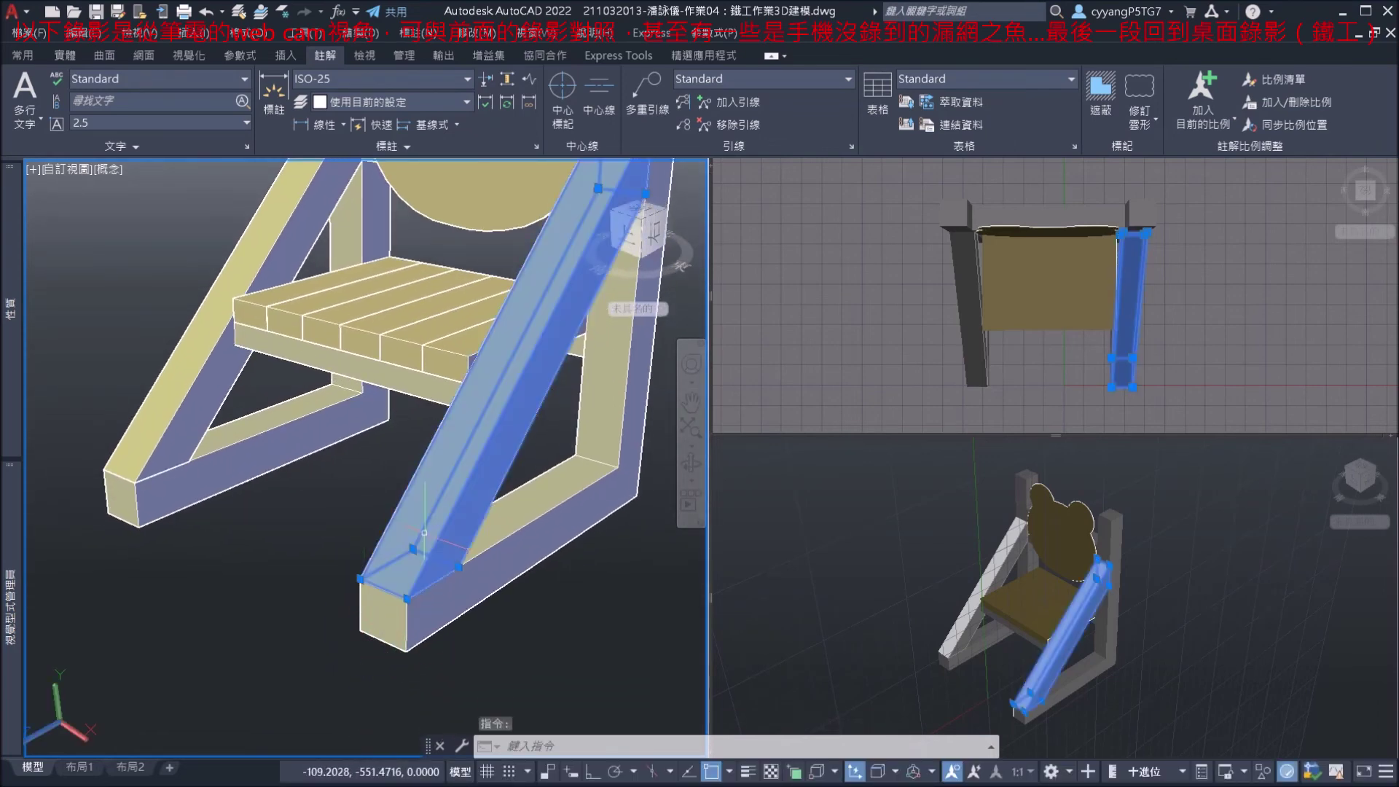
type("口")
key("BackSpace")
type("m")
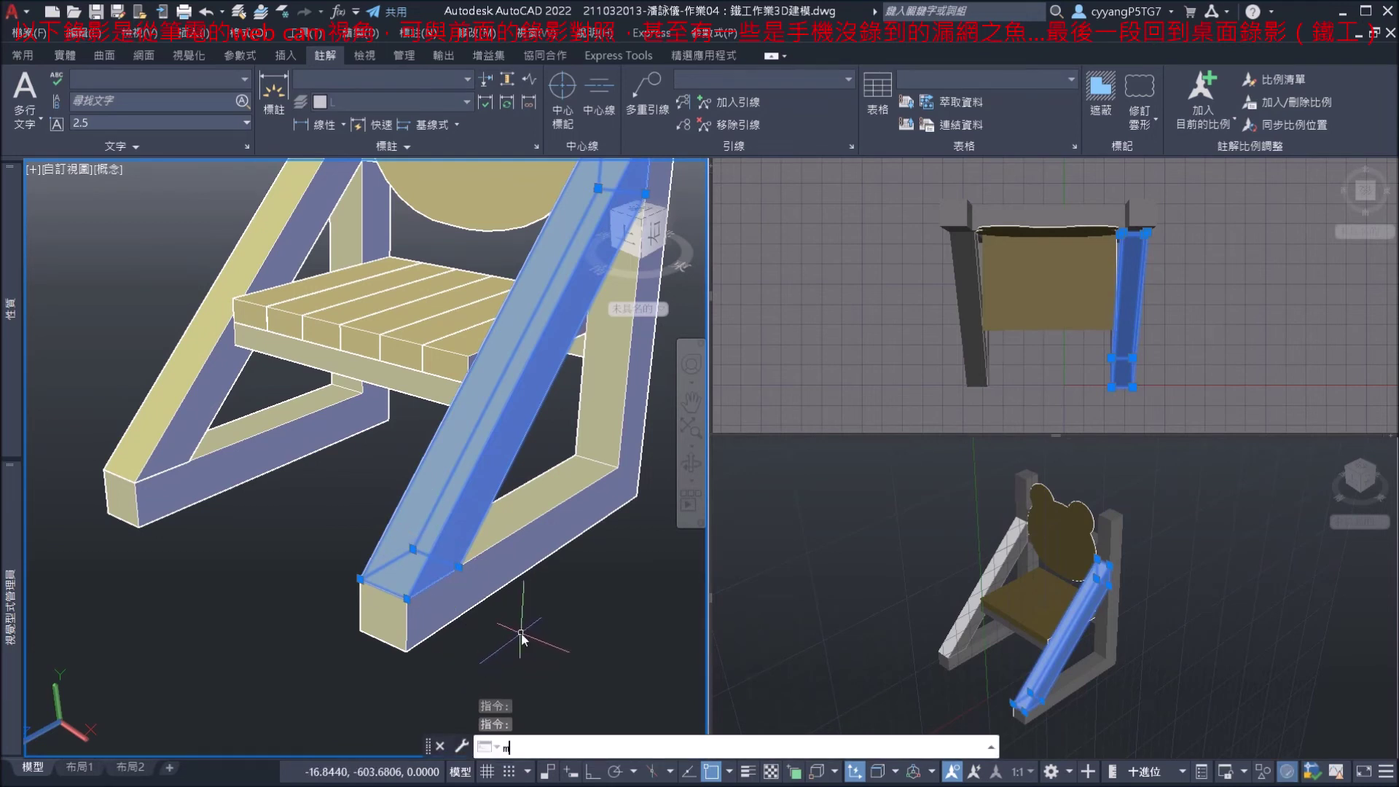
key("Return")
left_click(523, 638)
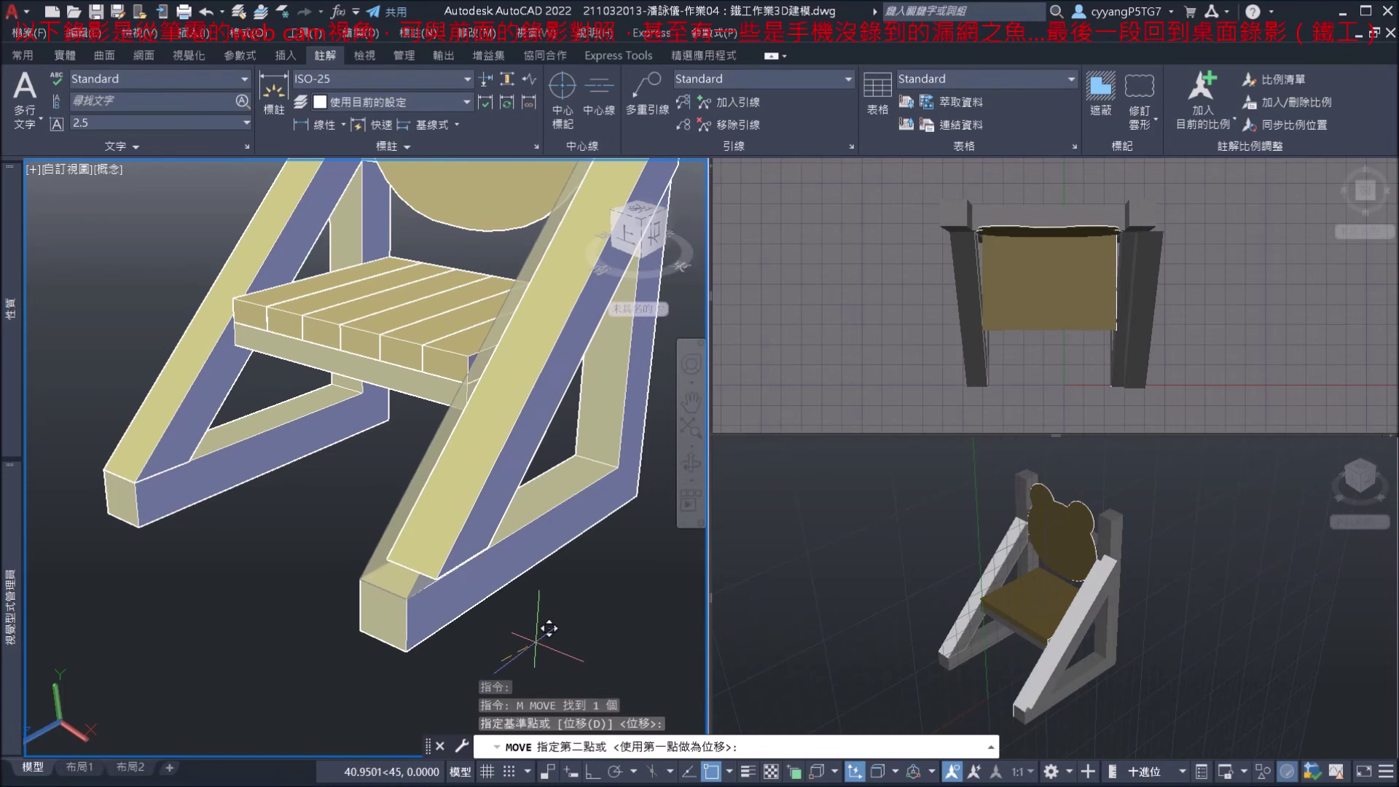
left_click(543, 583)
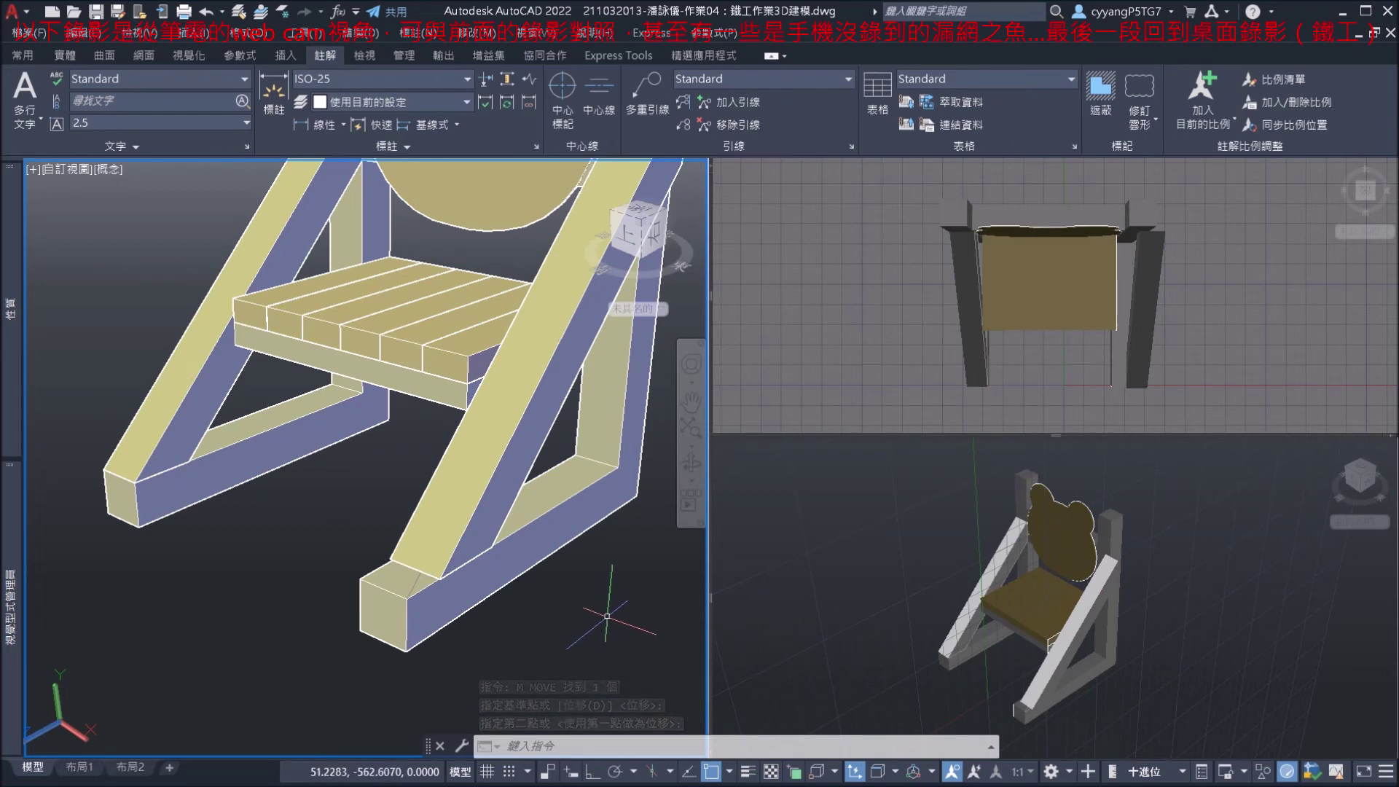
Undo the freehand move of the near-side diagonal brace and leave nothing selected.
type("u")
key("Return")
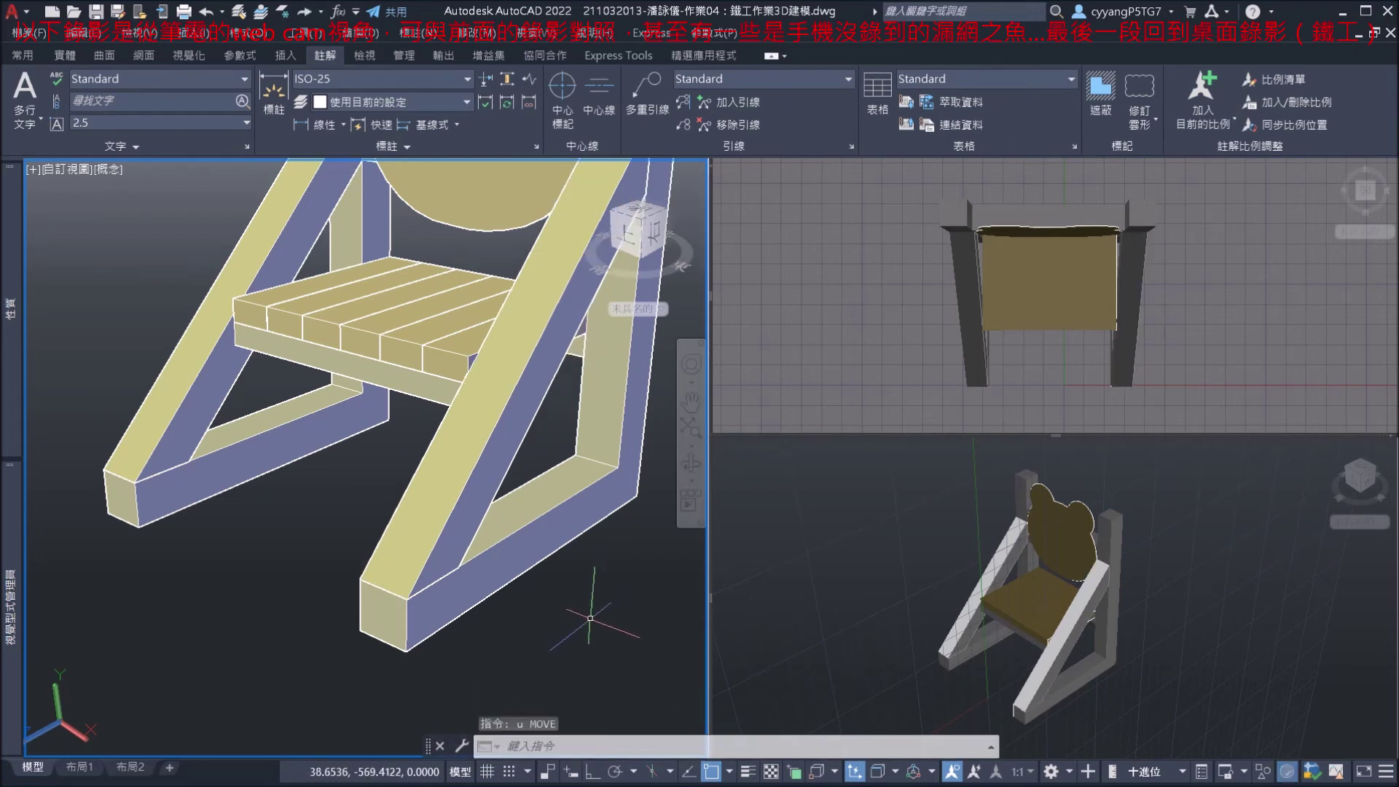
left_click(444, 516)
key("Escape")
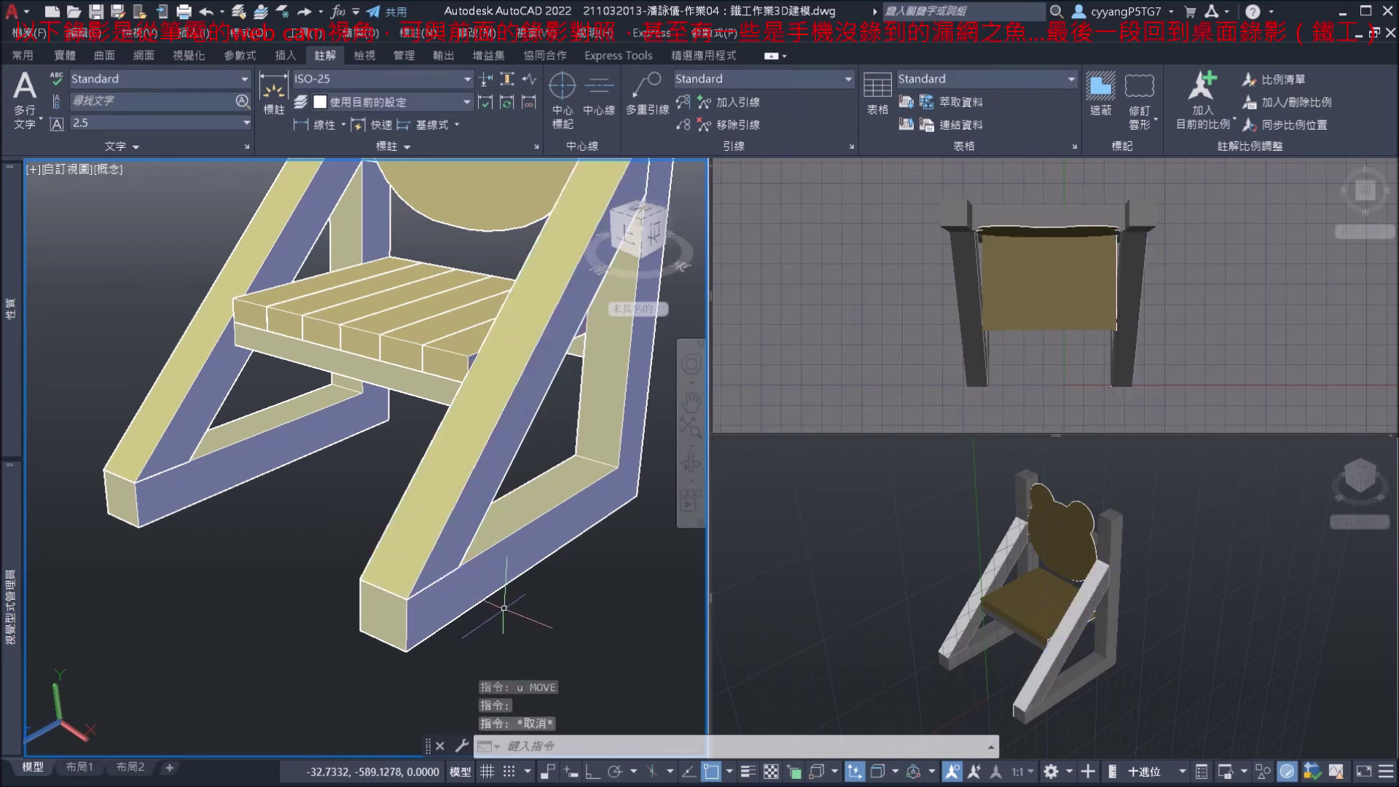
Turn on Ortho mode and move the near-side diagonal brace 30 units toward the back of the chair along the negative Z direction.
key("F8")
left_click(456, 539)
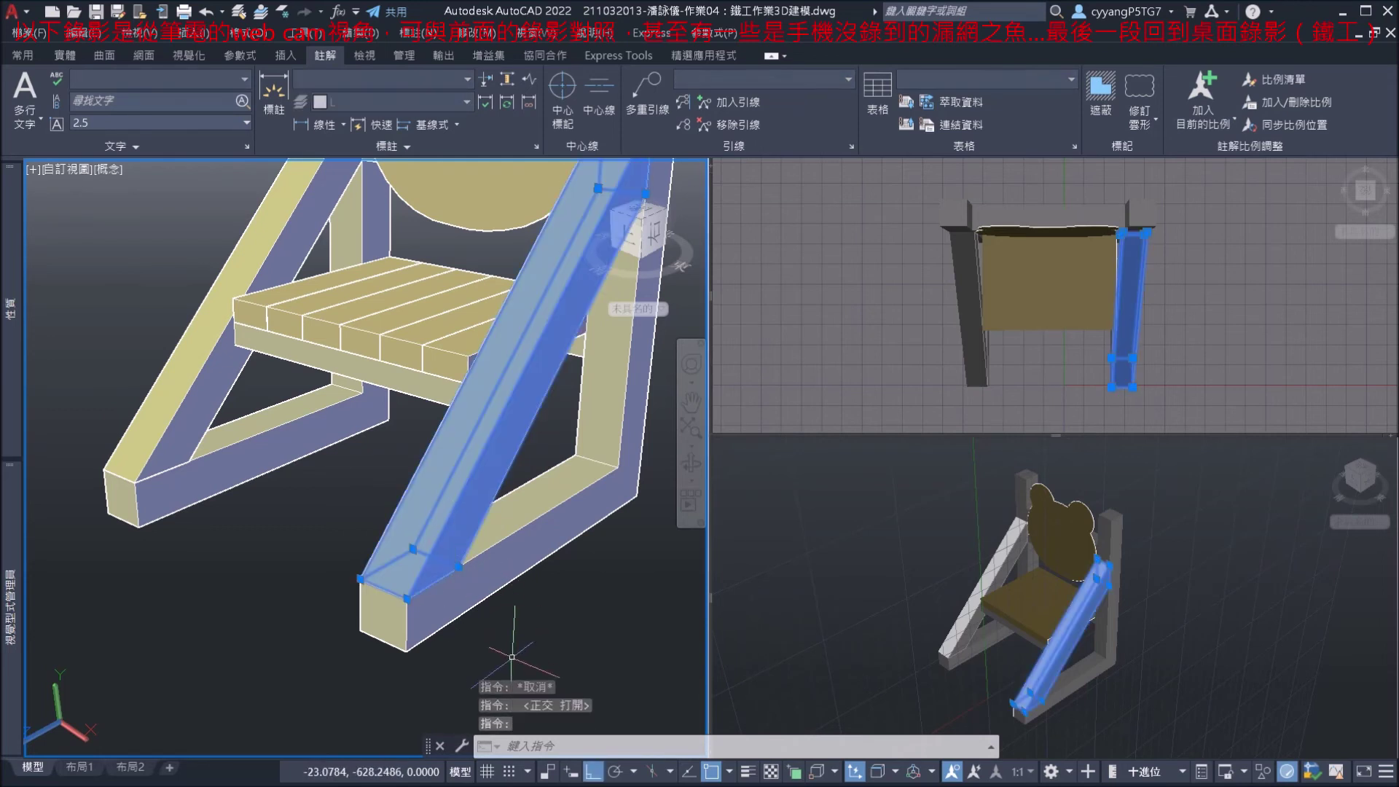
type("m")
key("Return")
left_click(457, 665)
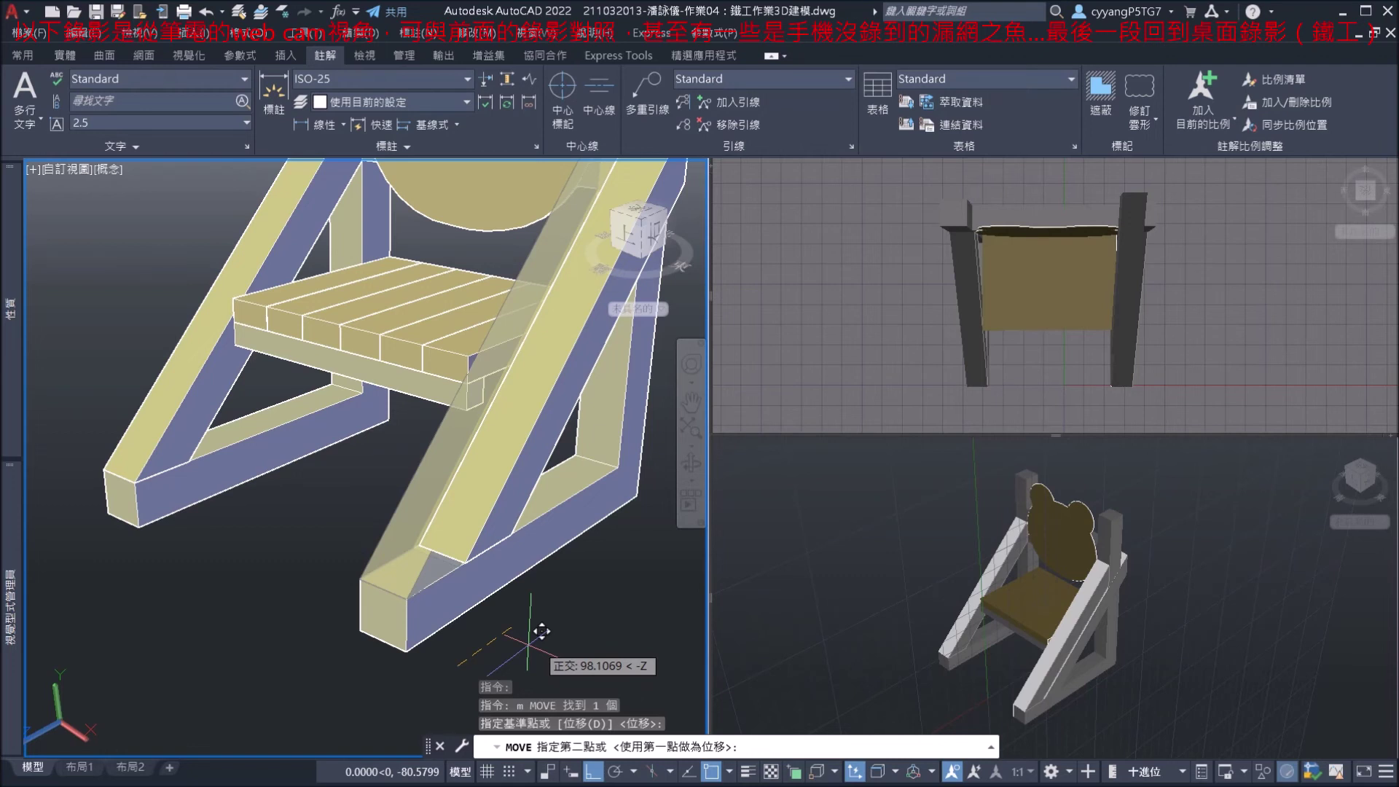
type("30")
key("Return")
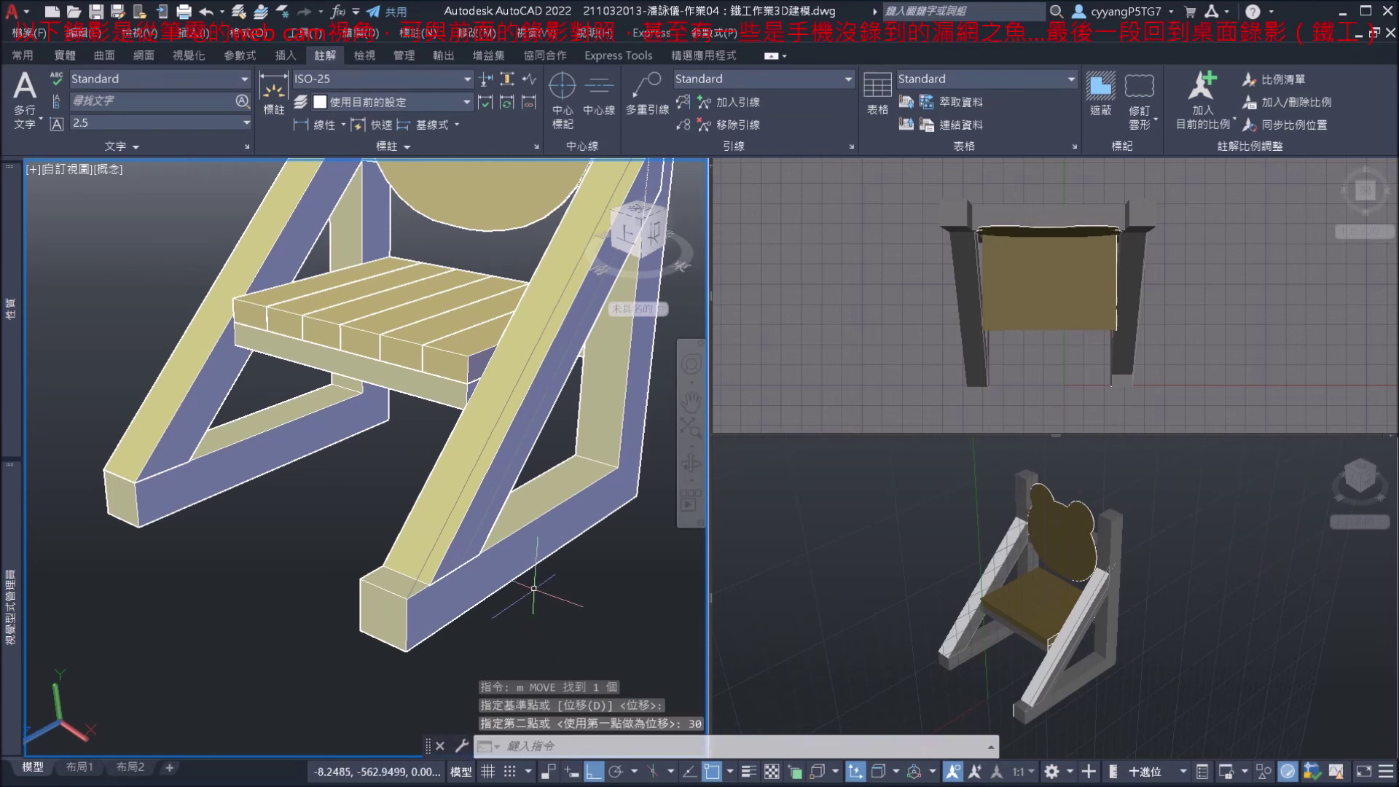
Examine how the moved diagonal brace meets the upright and the front end of the base tube.
scroll(624, 593, "down", 2)
middle_click_drag(612, 564, 515, 560)
left_click_drag(514, 559, 496, 575)
key("Escape")
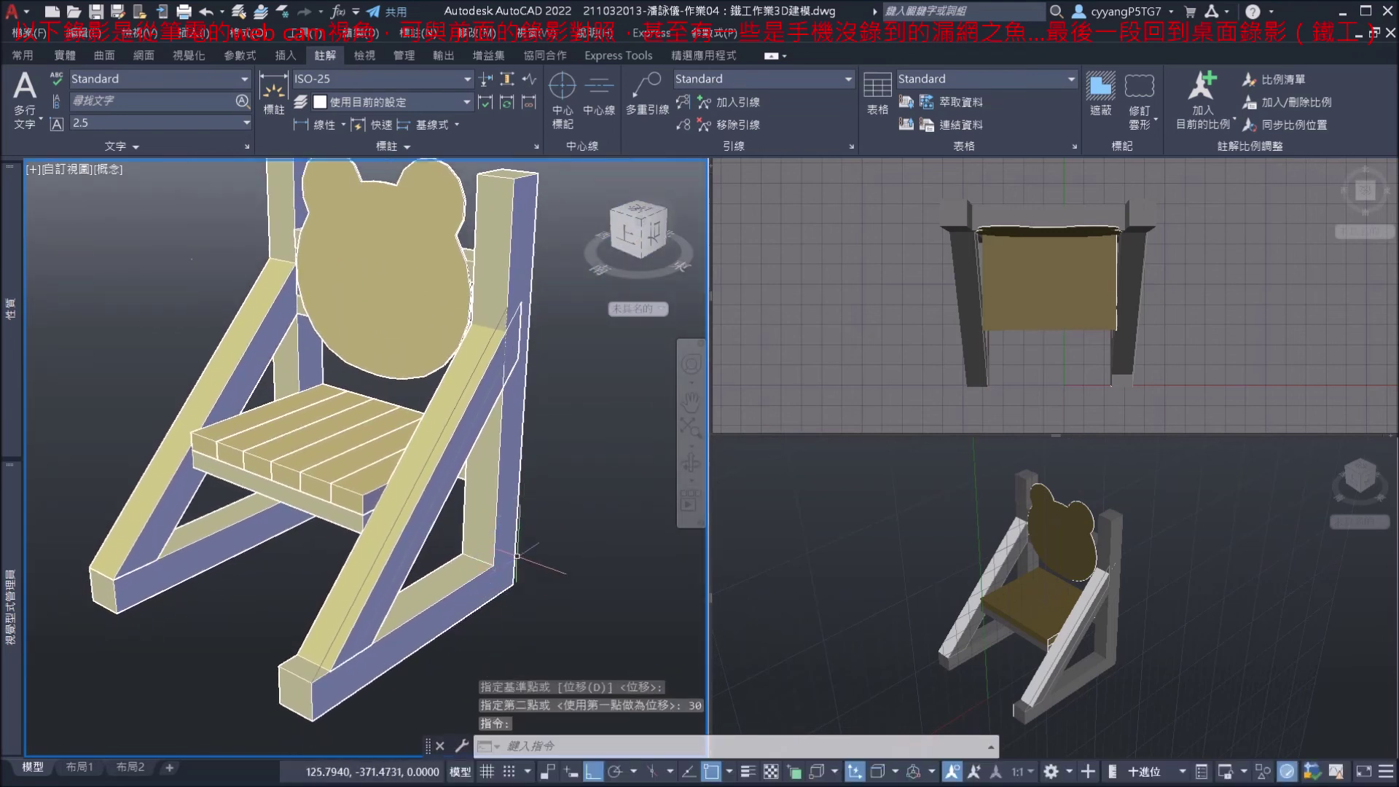
scroll(381, 524, "up", 6)
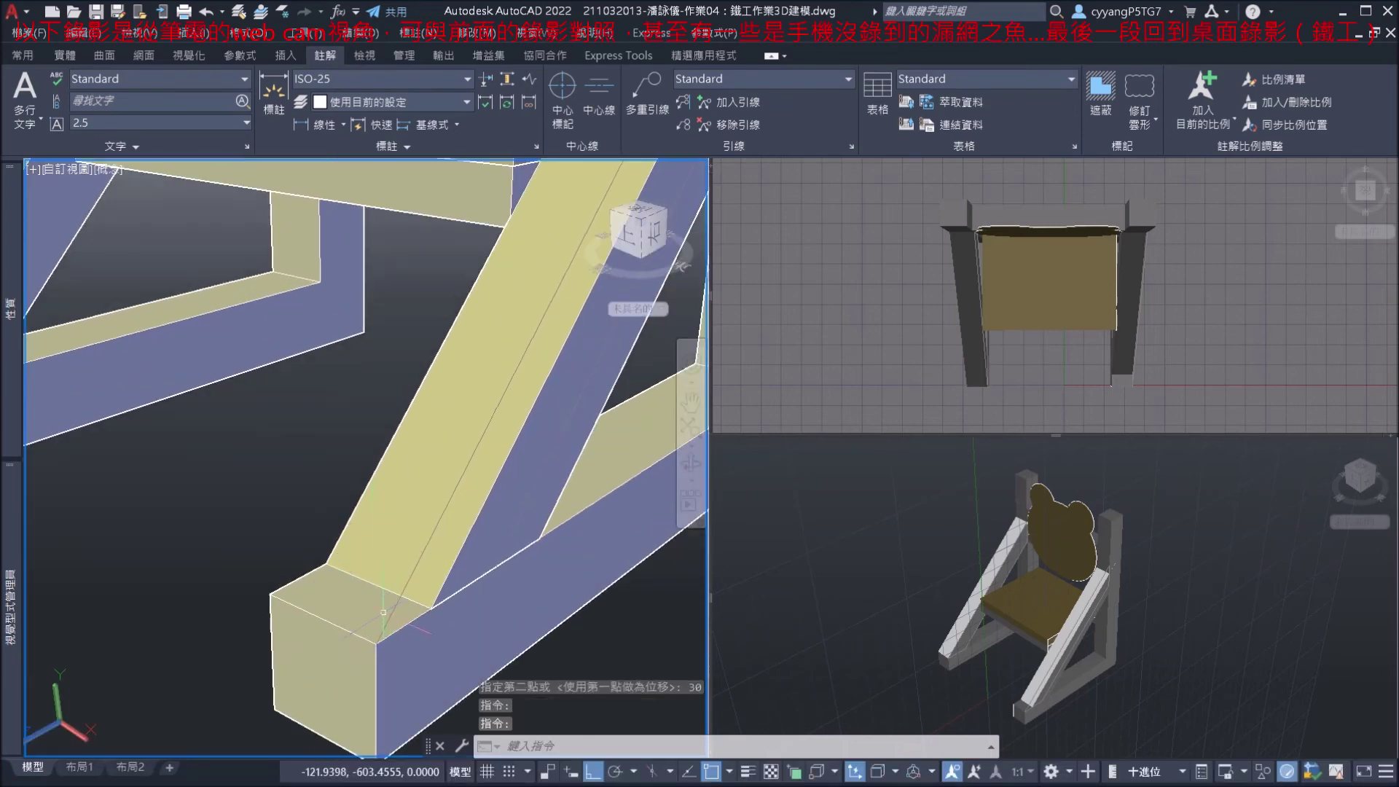
middle_click_drag(299, 641, 342, 503)
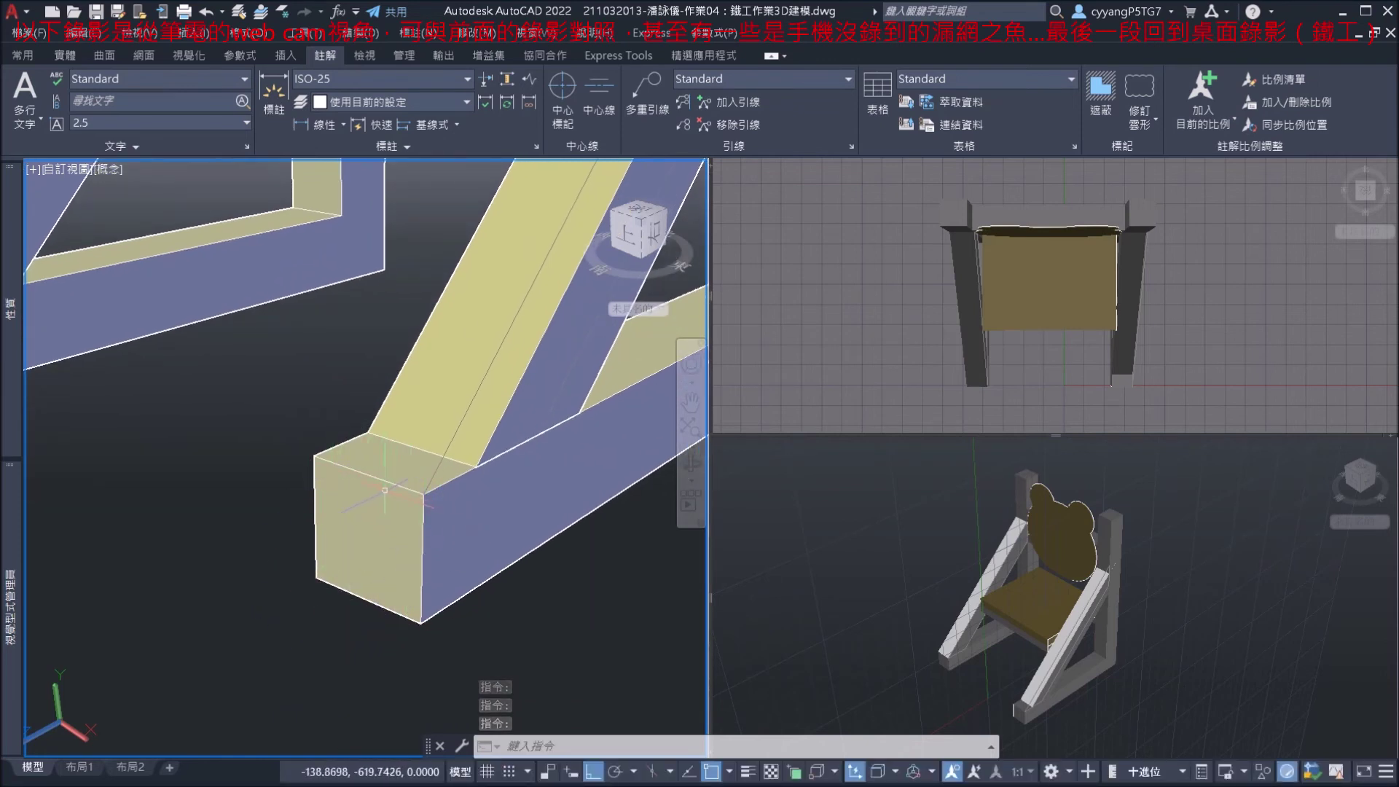
scroll(397, 490, "down", 2)
middle_click_drag(397, 490, 489, 545)
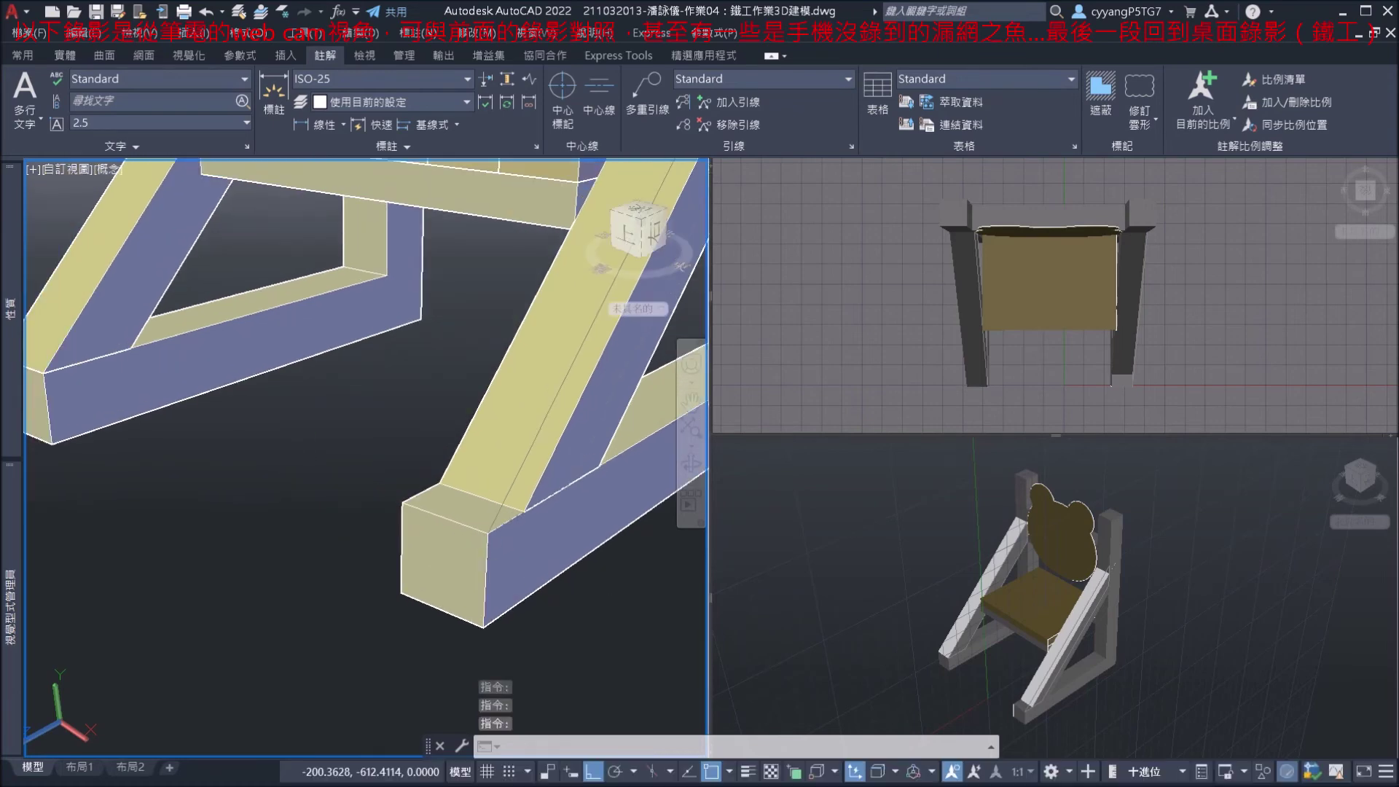
Inspect the joint at the front end of the opposite base tube, where the unmoved diagonal brace meets it.
middle_click_drag(311, 400, 437, 437)
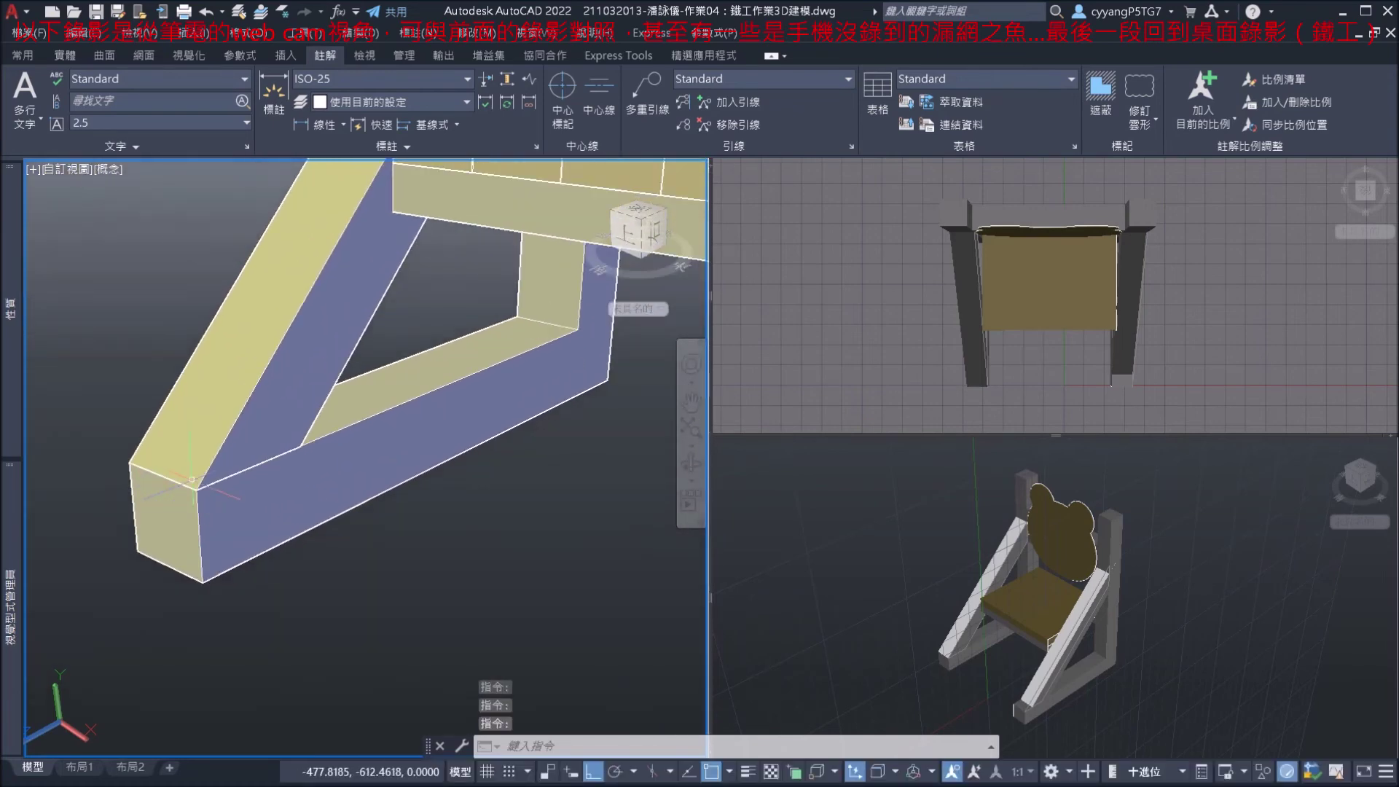
scroll(340, 524, "up", 3)
scroll(340, 524, "up", 2)
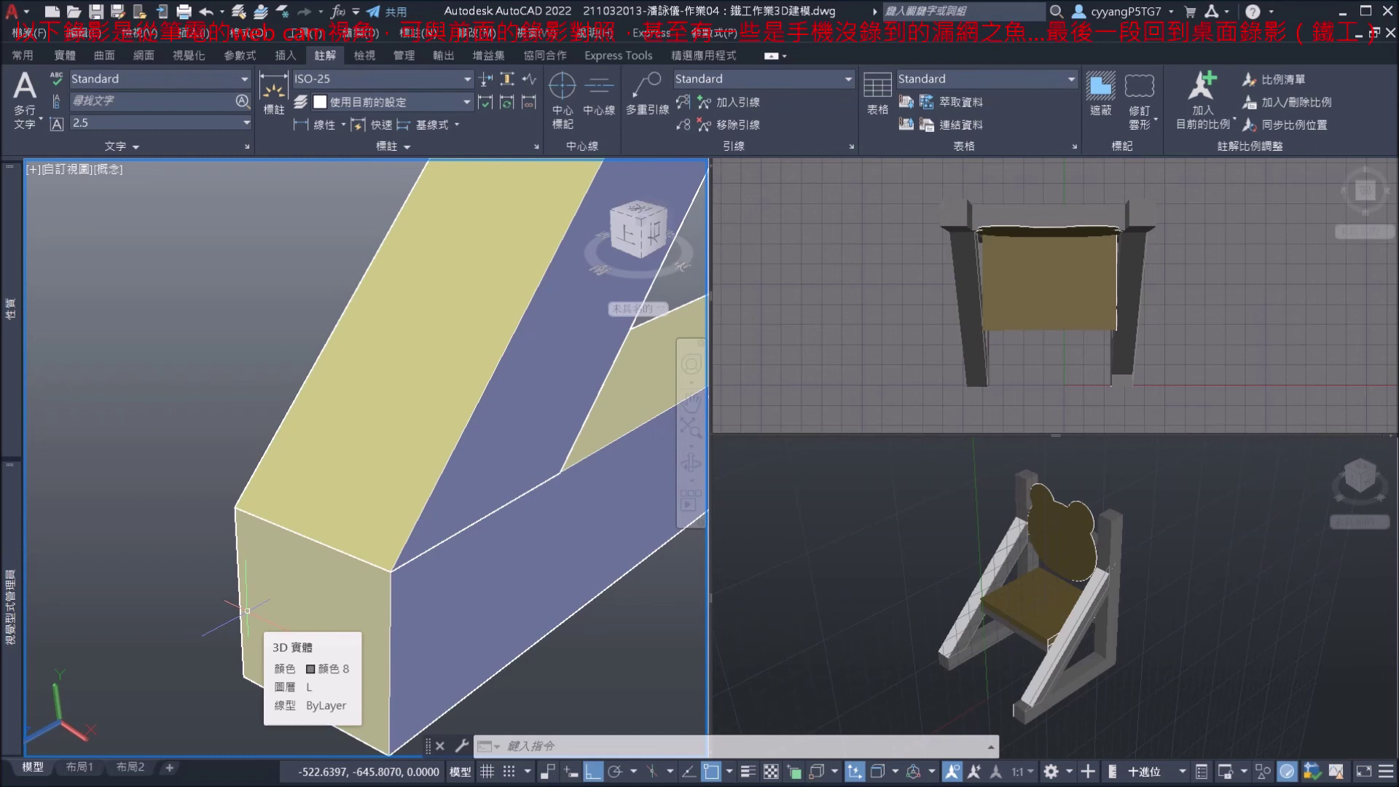
scroll(248, 610, "down", 5)
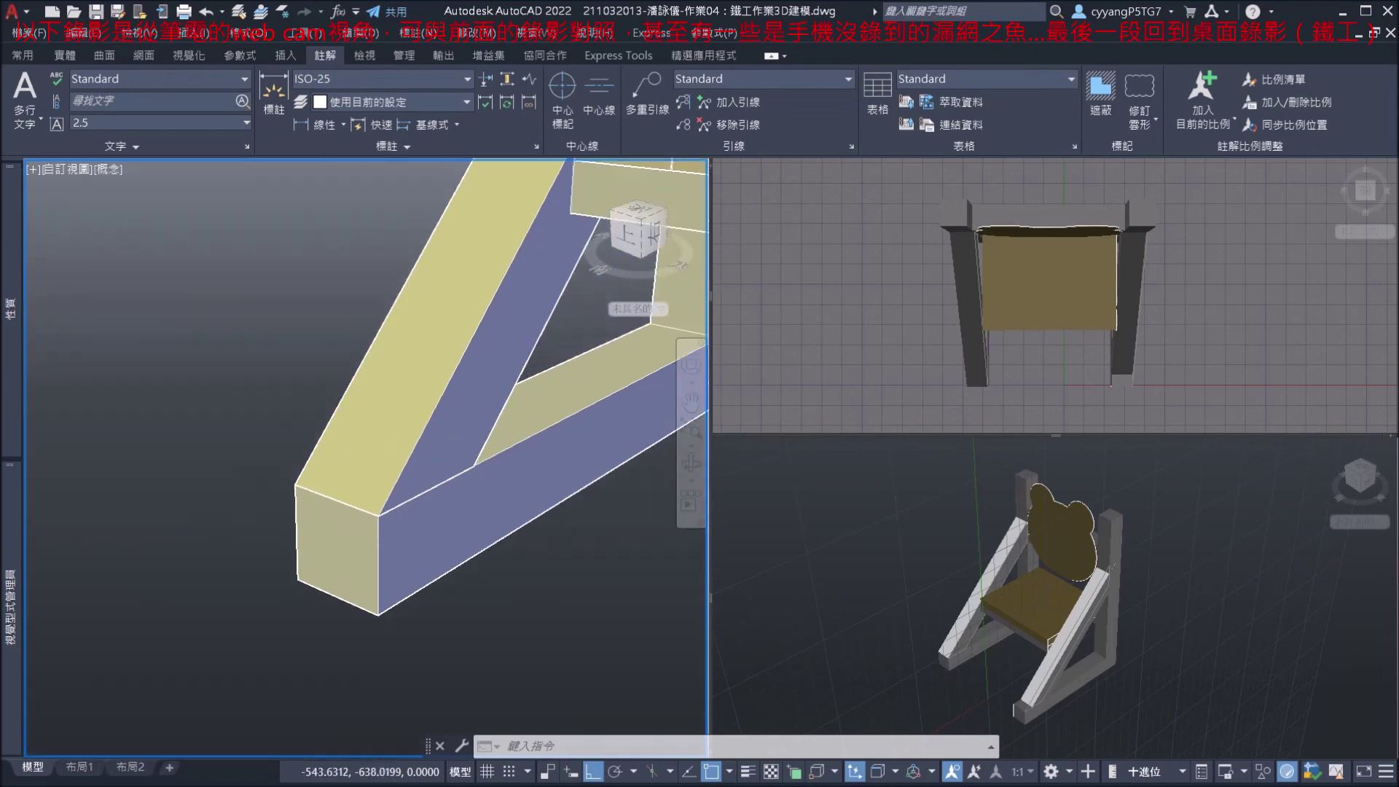
Switch to the 焊接三視圖_1018.pdf shelf drawing in Acrobat and magnify the side view's height dimensions to 125%.
key("alt+Tab")
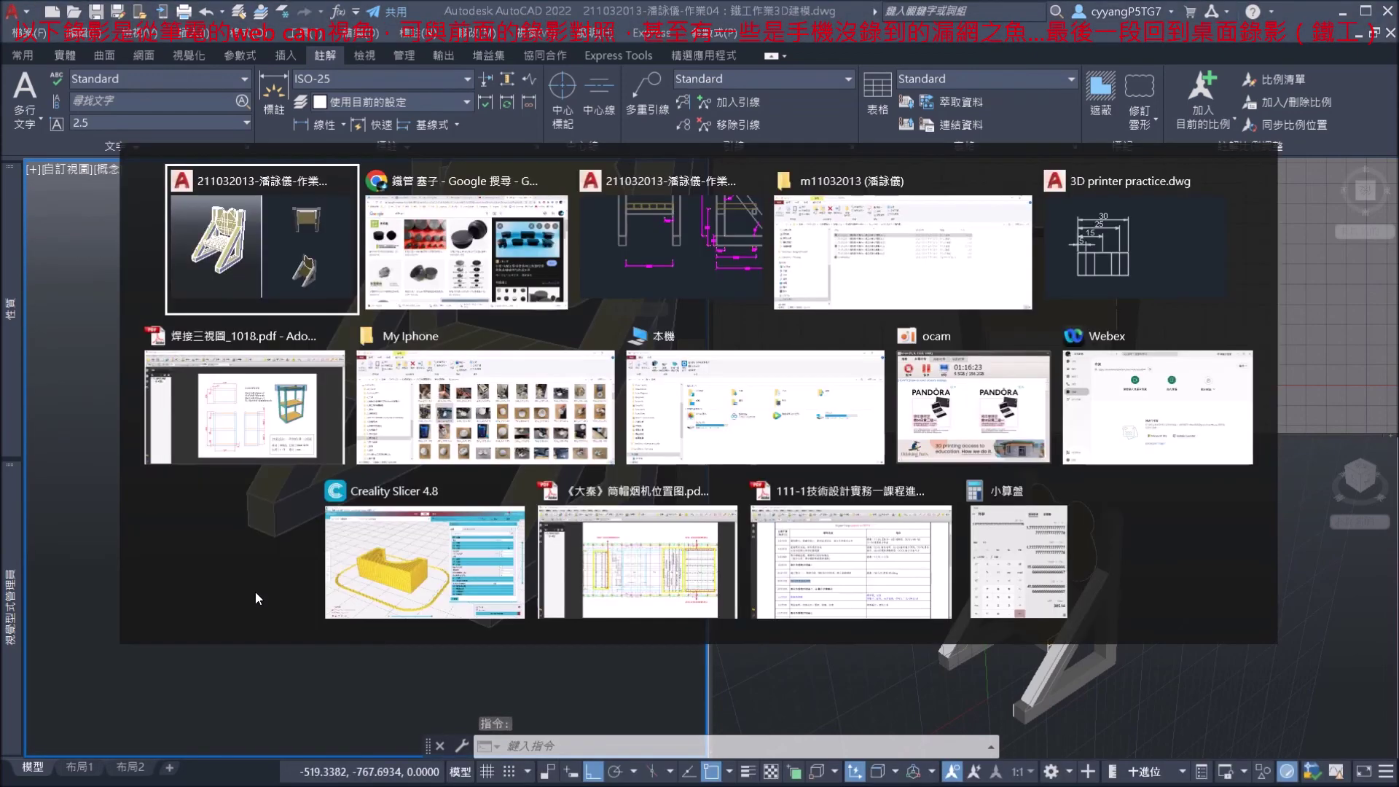
key("alt+Tab")
key("alt+Tab")
key("alt+Tab")
key("alt+Tab")
key("alt+Tab")
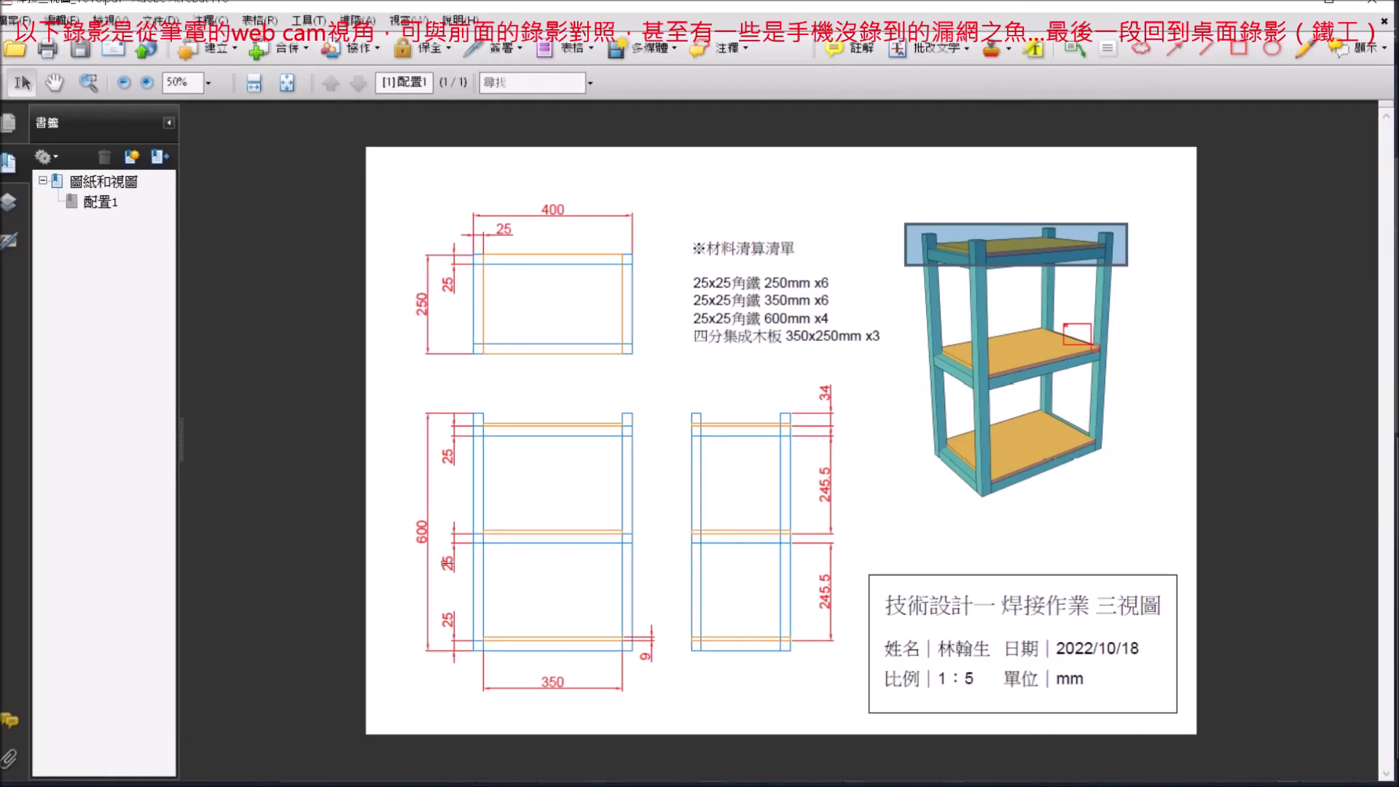
scroll(1018, 510, "up", 3, "ctrl")
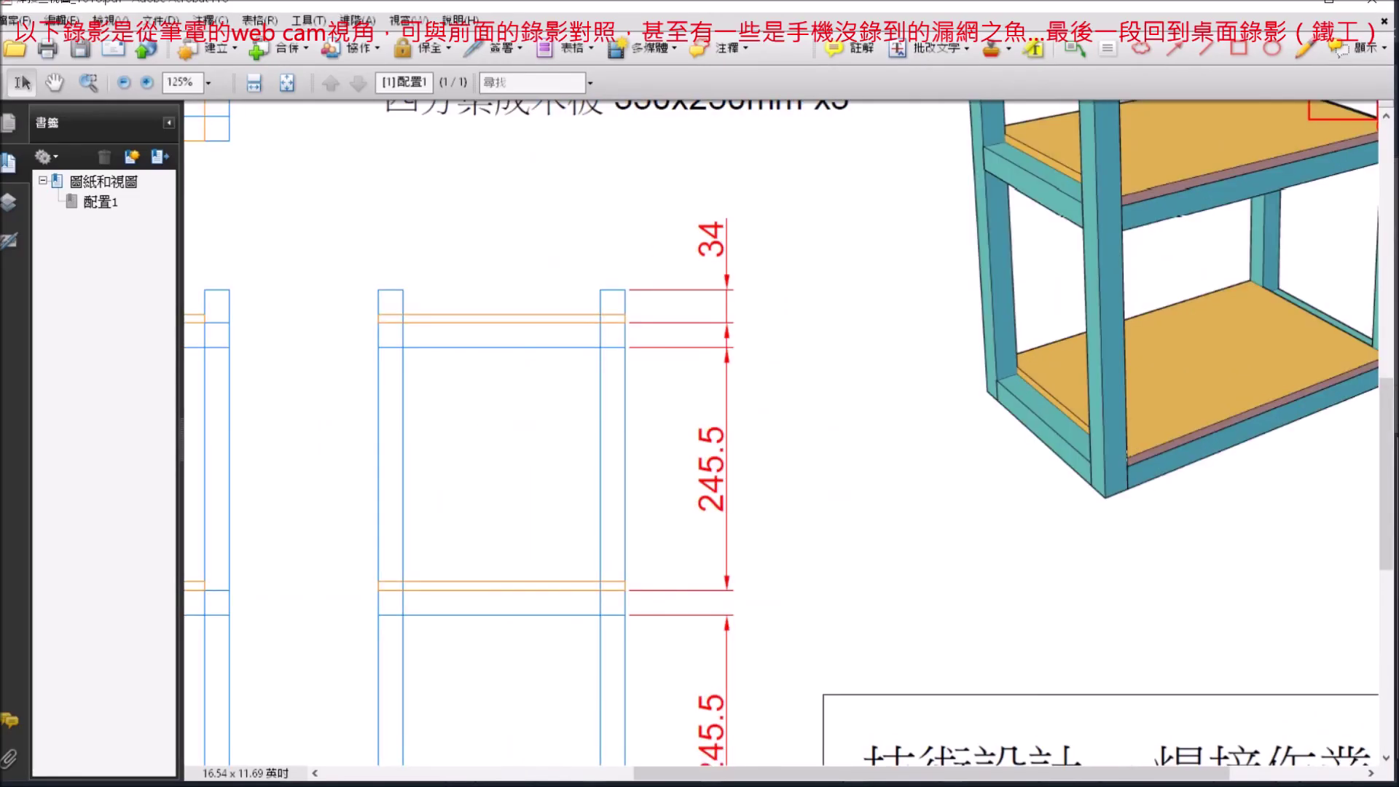
Review the dimensions of the shelf's lower front and side views, up to the isometric drawing.
scroll(831, 556, "left", 5)
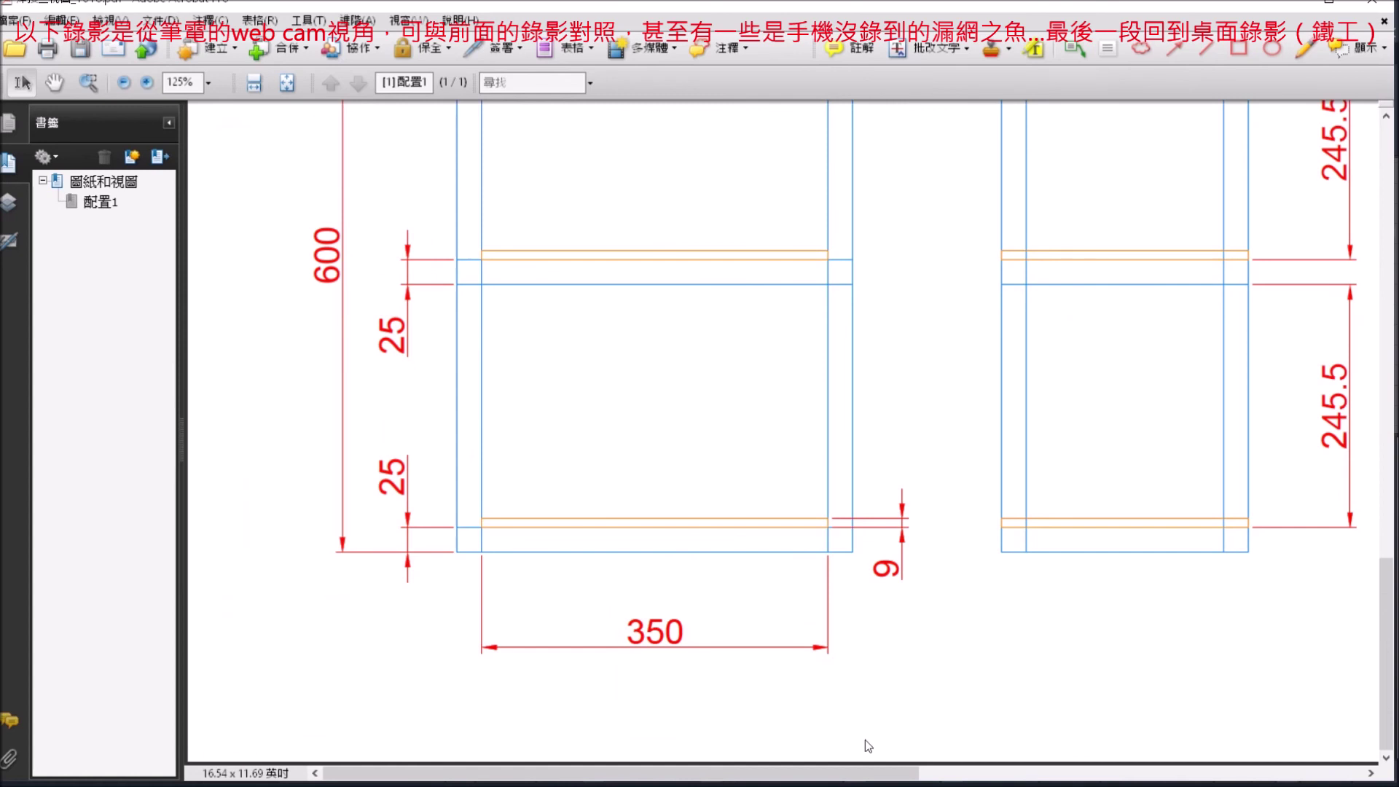
left_click_drag(856, 769, 1188, 757)
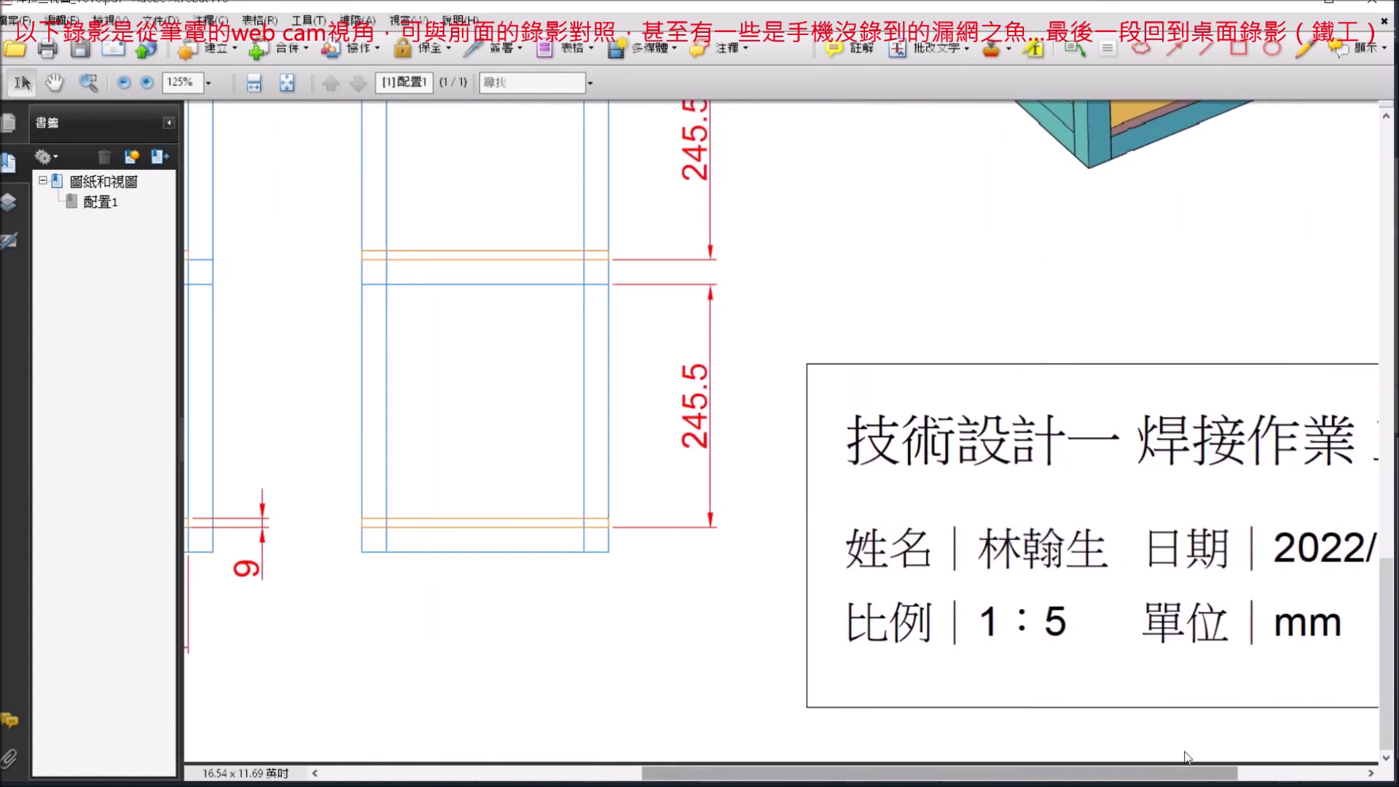
scroll(1025, 513, "up", 5)
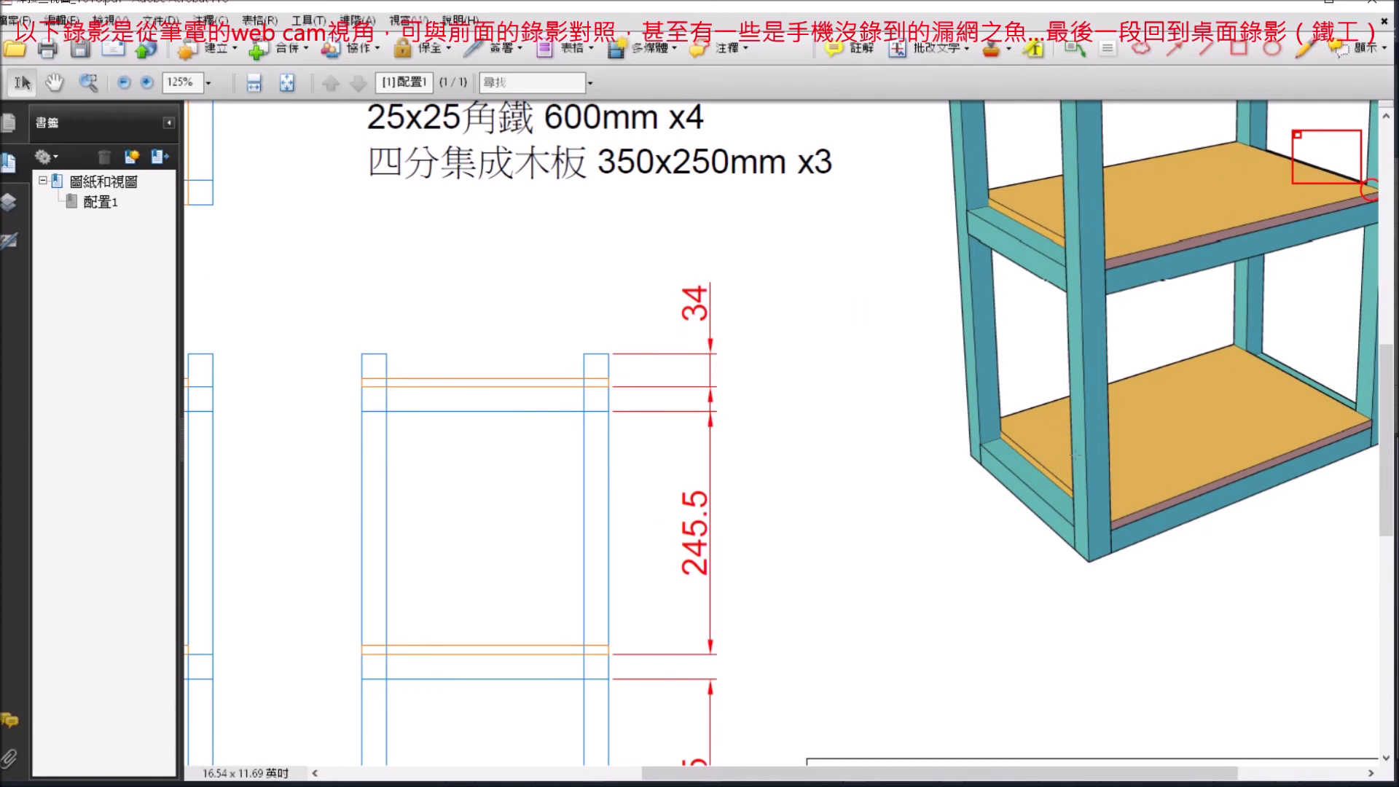
Switch to the chair model in AutoCAD and examine the front end of the base tube where the diagonal brace meets it.
key("alt+Tab")
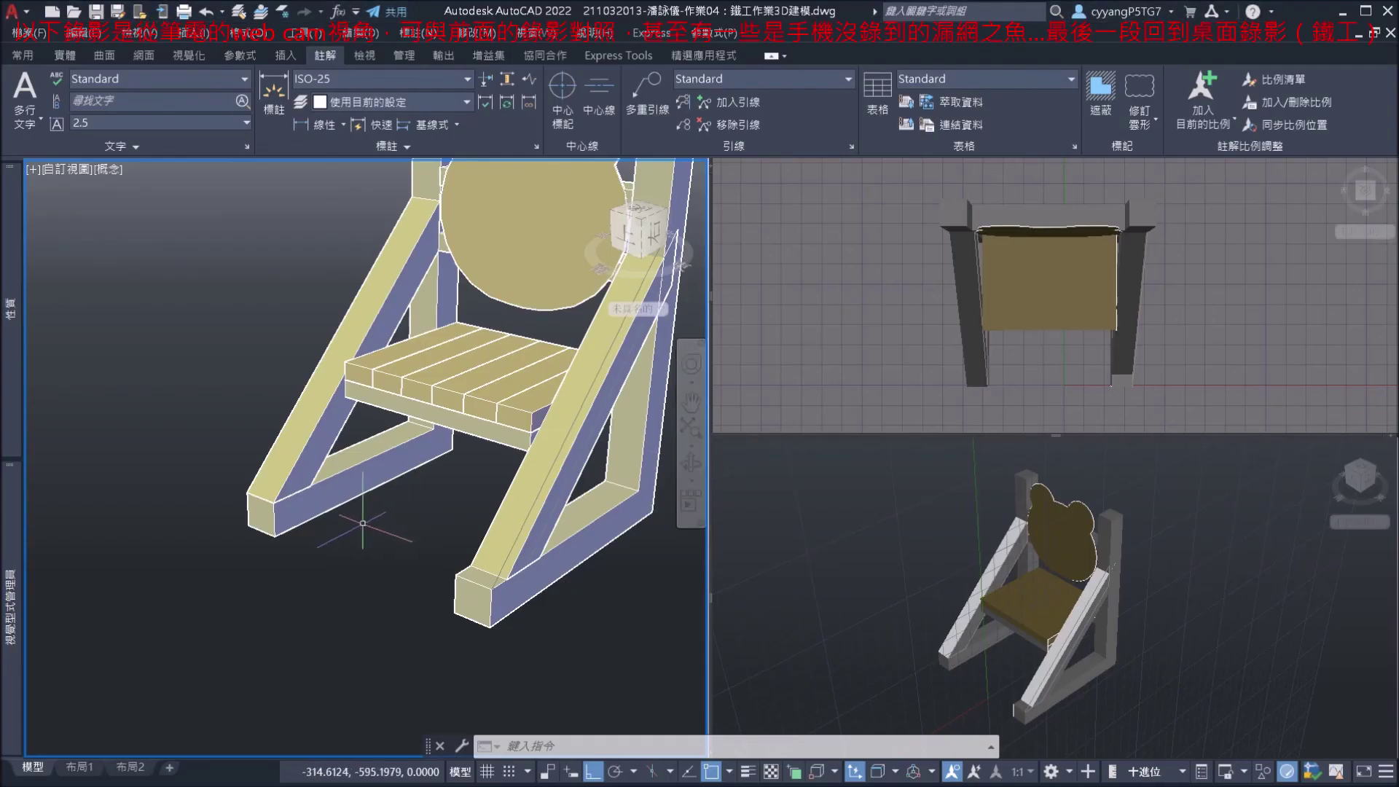
scroll(364, 522, "up", 5)
middle_click_drag(230, 499, 258, 525)
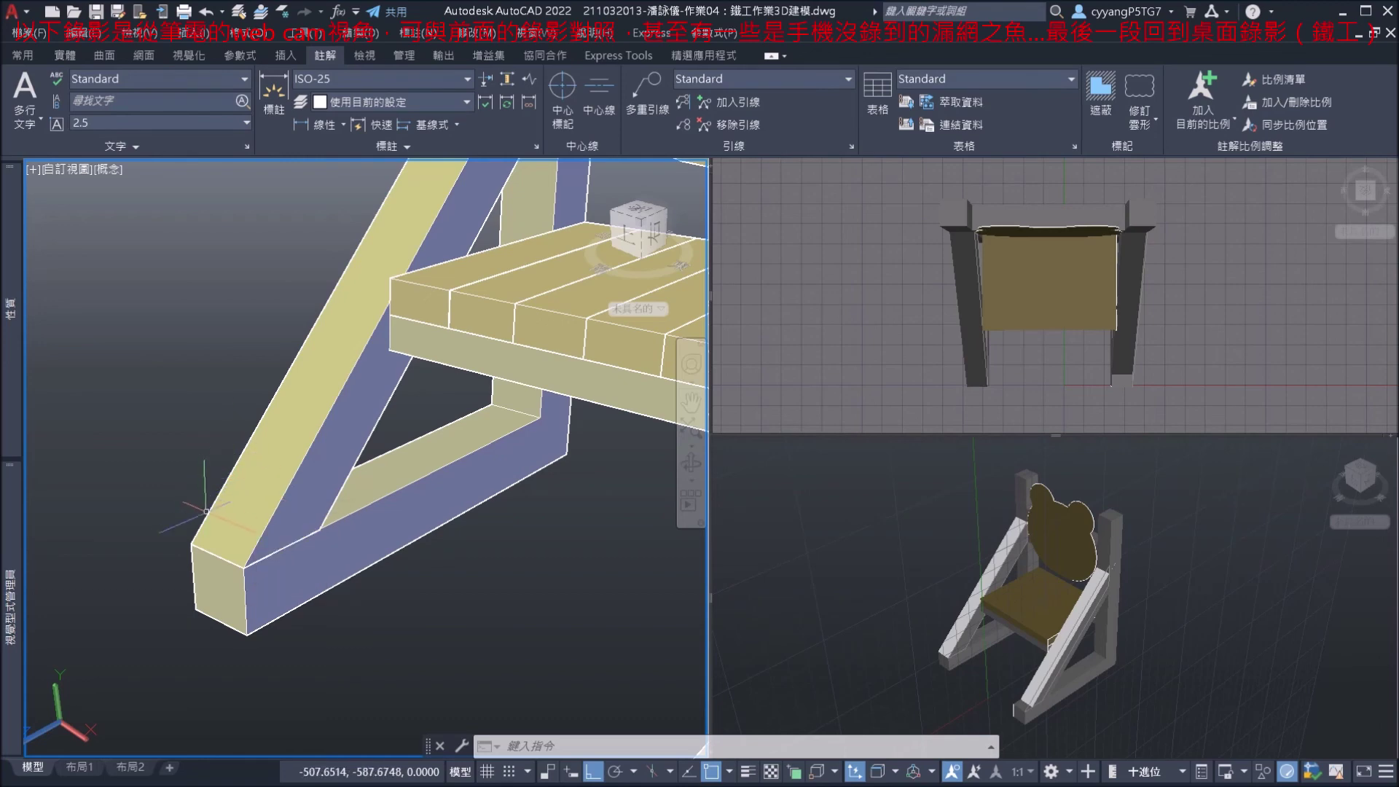
Switch to the Google image search in Chrome and search for "grinder".
key("alt+Tab")
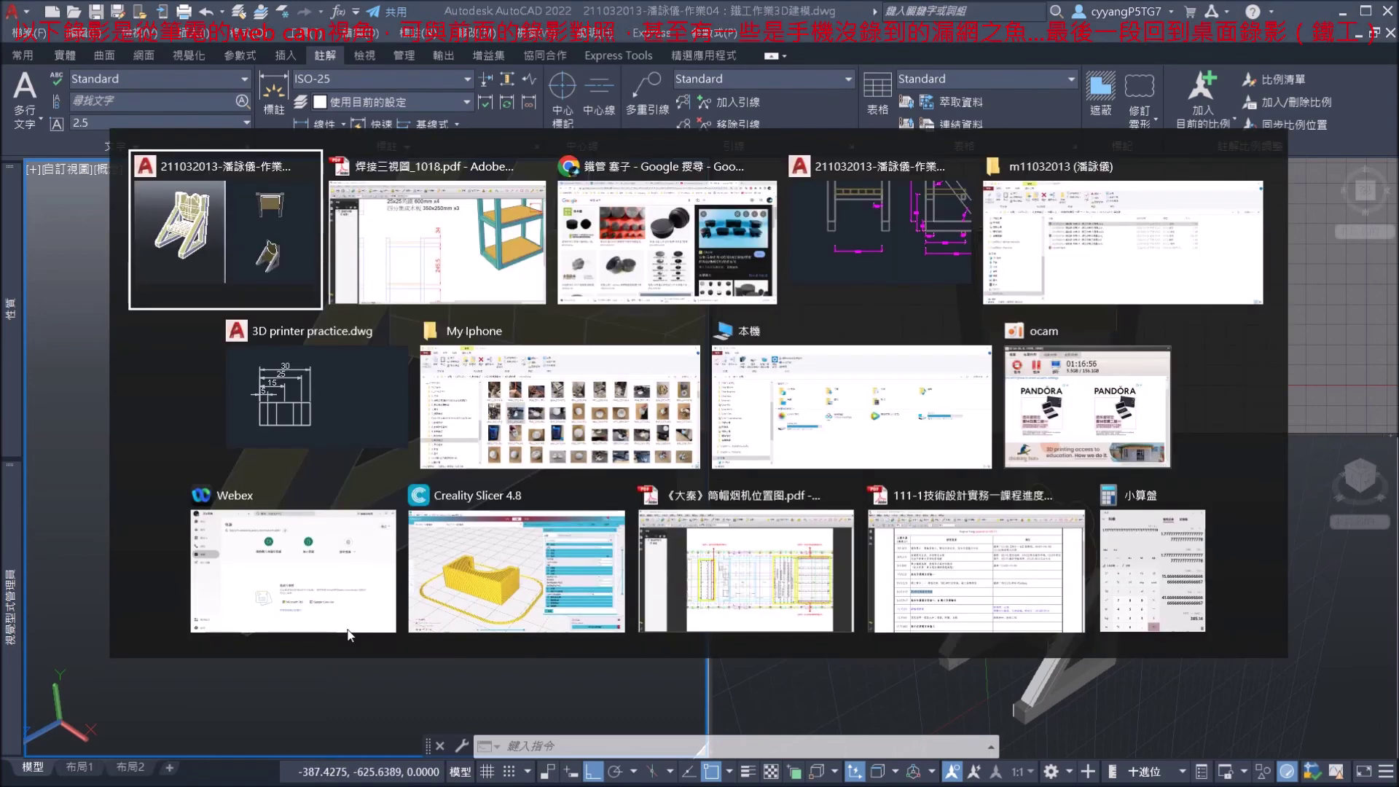
key("alt+Tab")
key("alt+Tab")
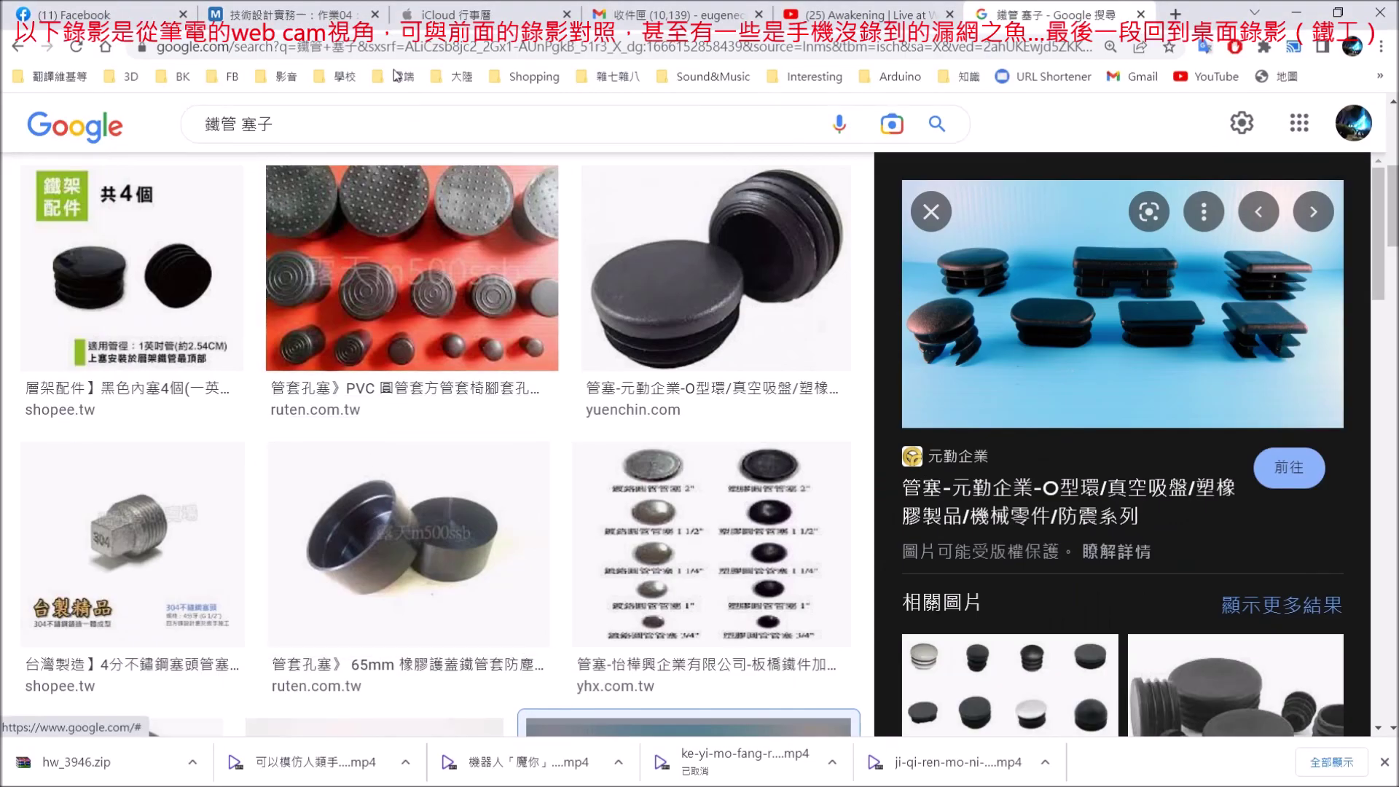
key("slash")
type("ㄕ")
key("BackSpace")
type("grinder")
key("Return")
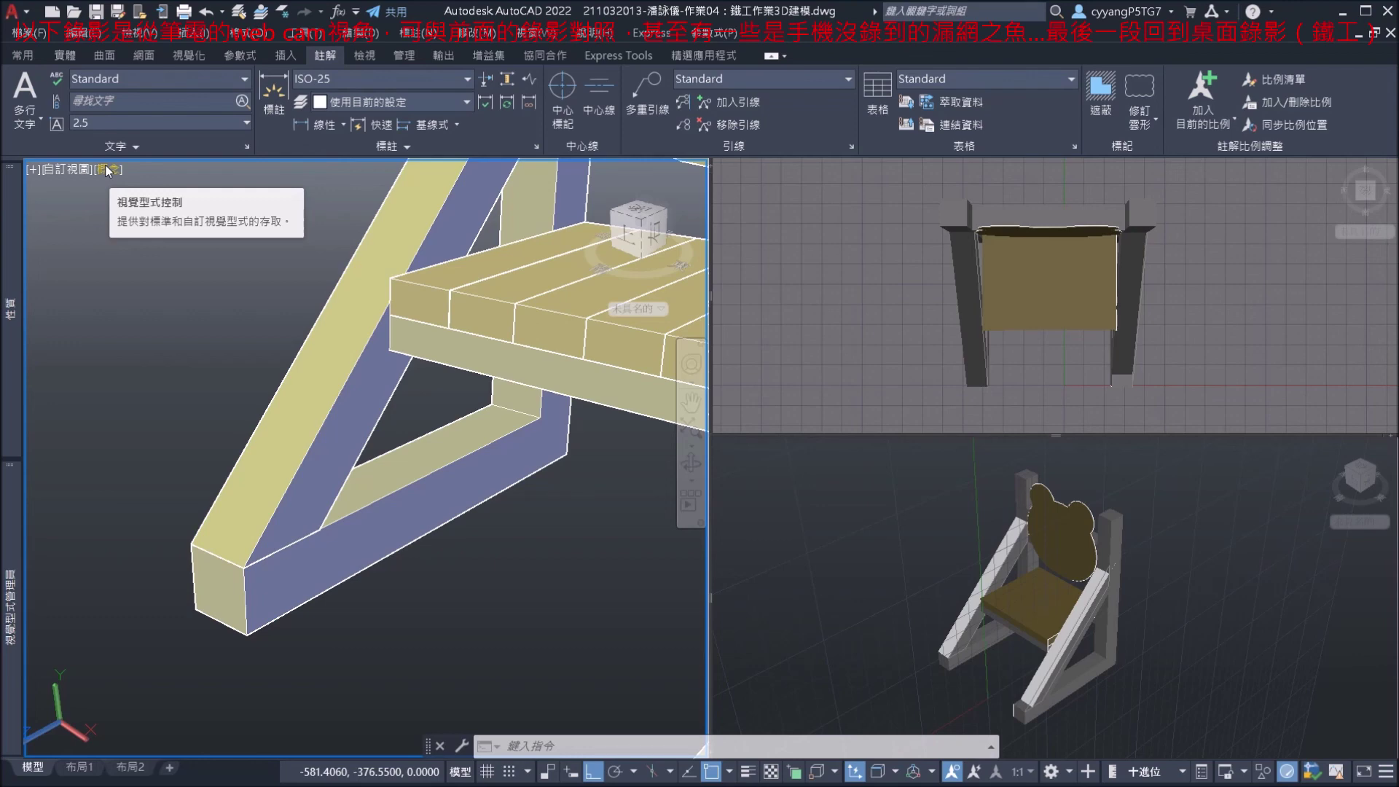
Compare the shelf's frame corner at 400% in the Acrobat drawing with the chair's front brace joint in AutoCAD.
key("alt+Tab")
key("alt+Tab")
key("alt+Tab")
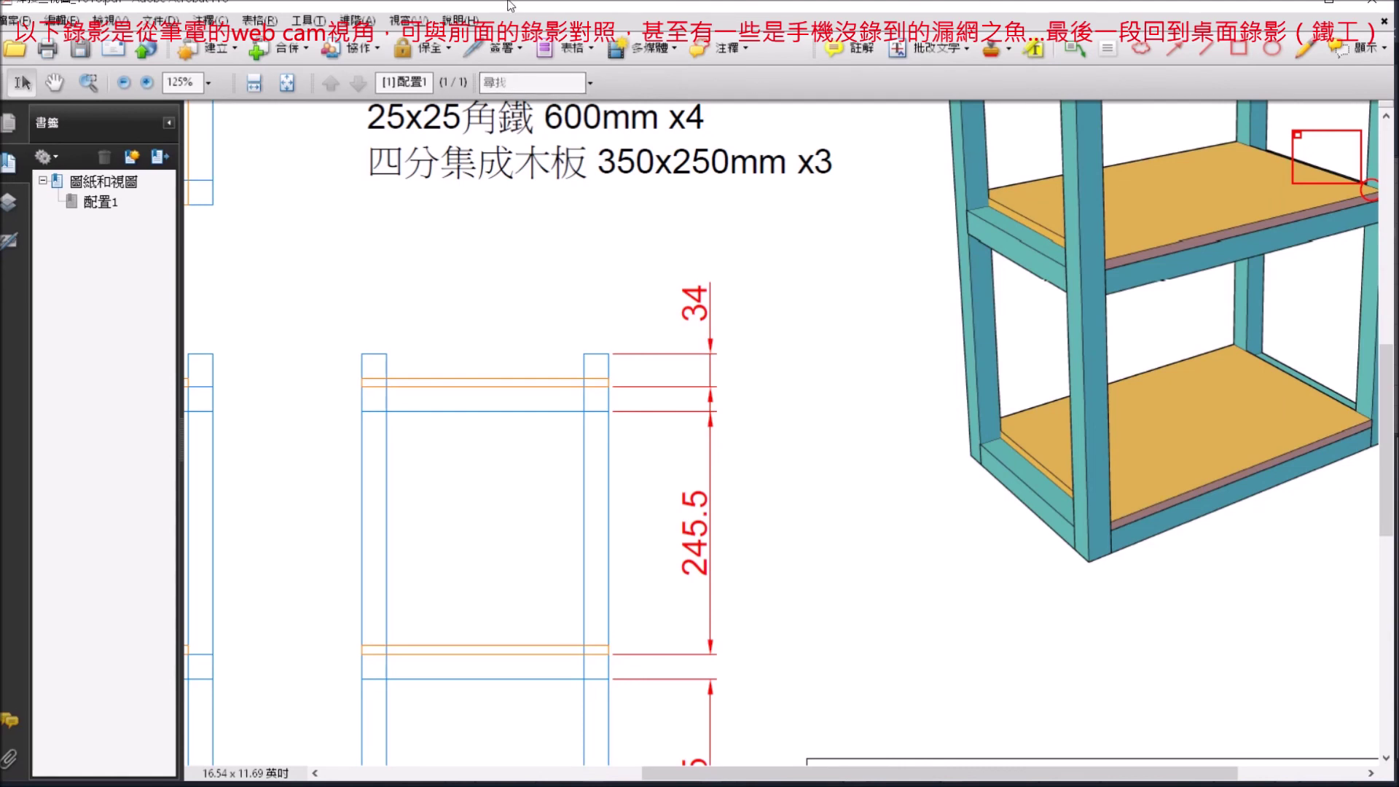
scroll(676, 762, "right", 3)
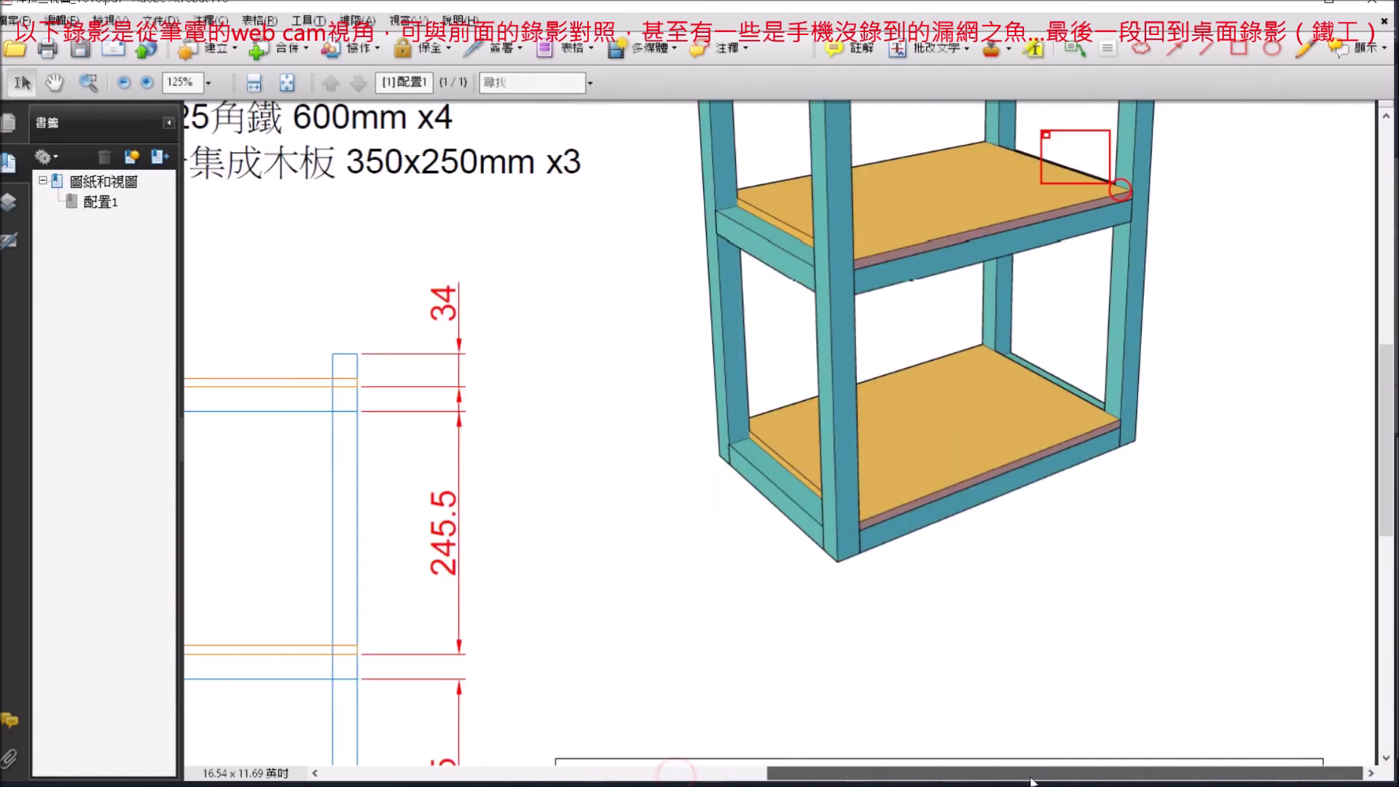
scroll(1116, 453, "up", 1, "ctrl")
scroll(1116, 453, "up", 3, "ctrl")
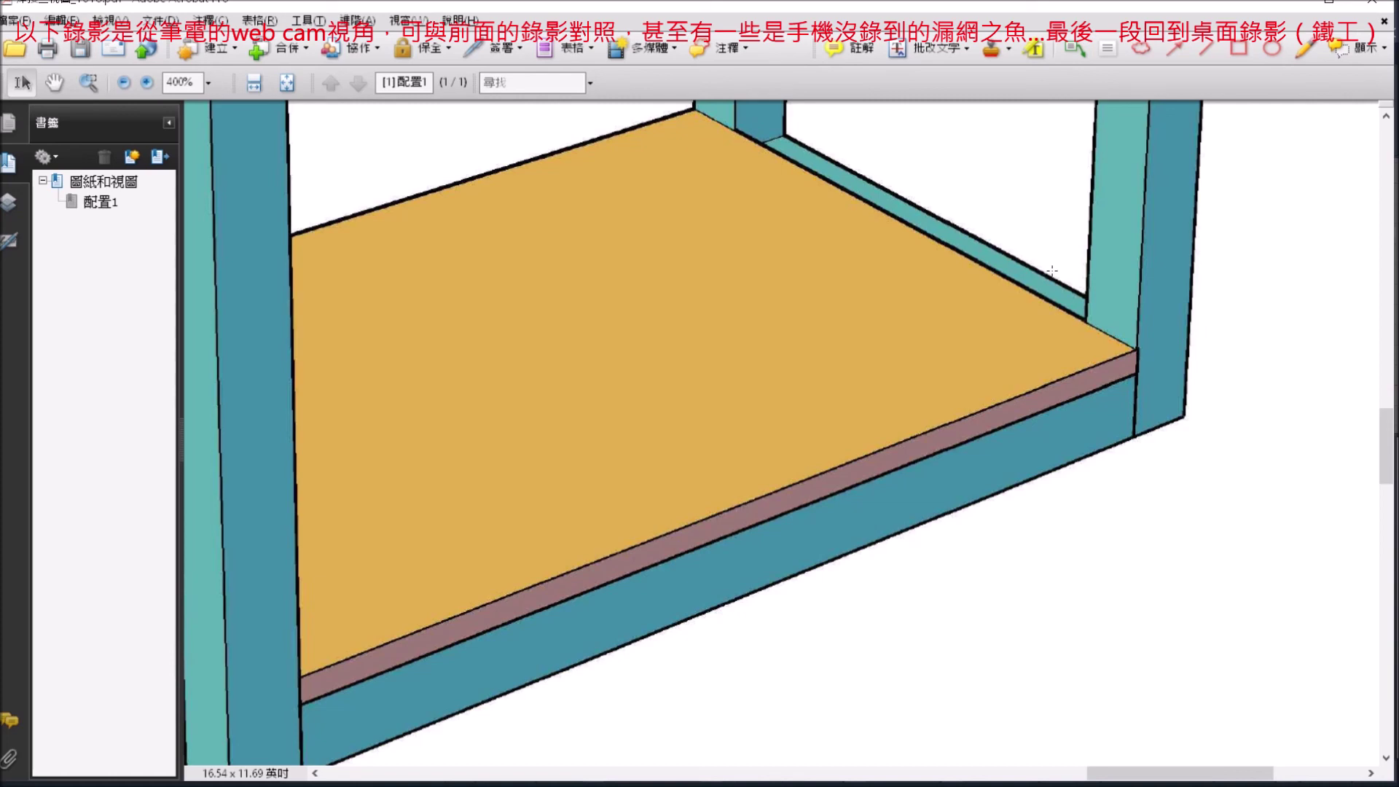
key("alt+Tab")
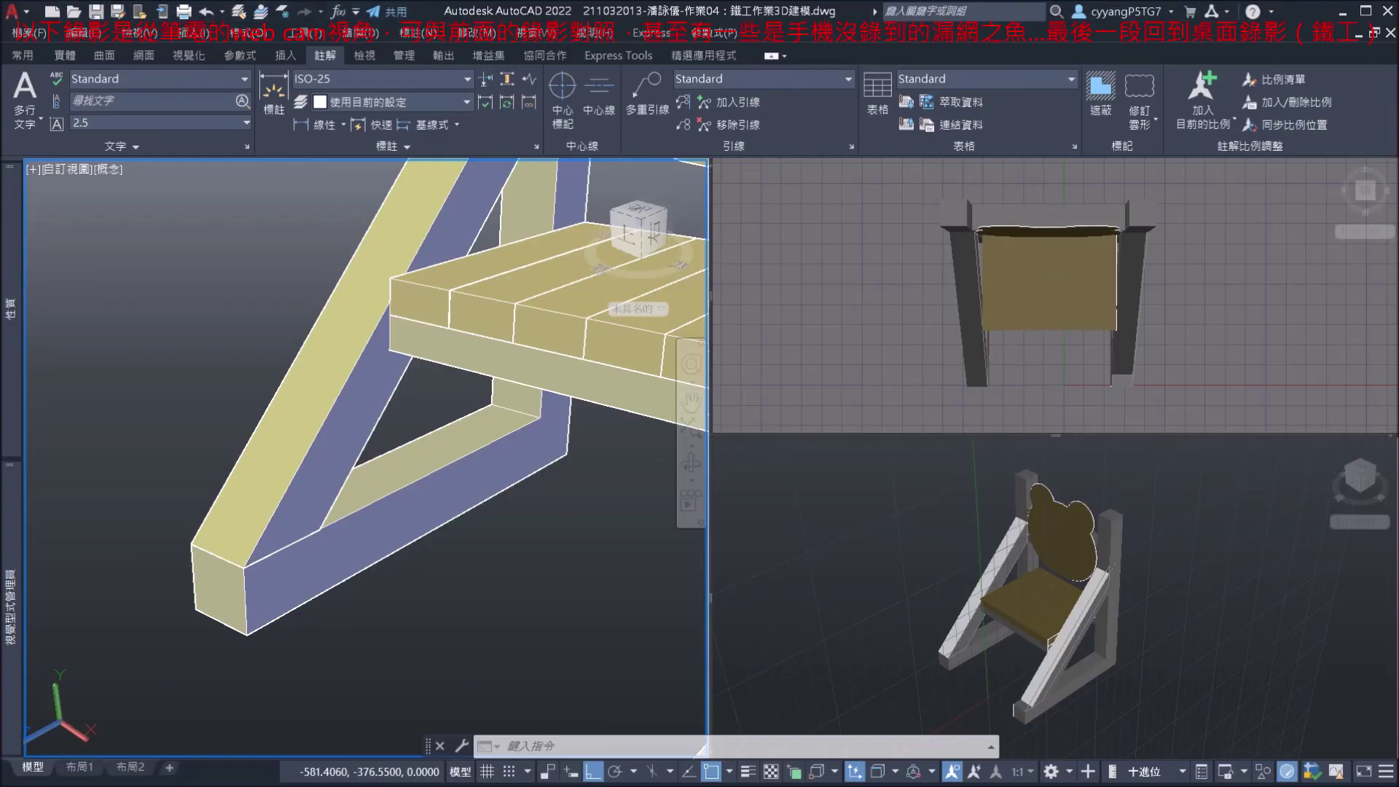
scroll(275, 571, "up", 2)
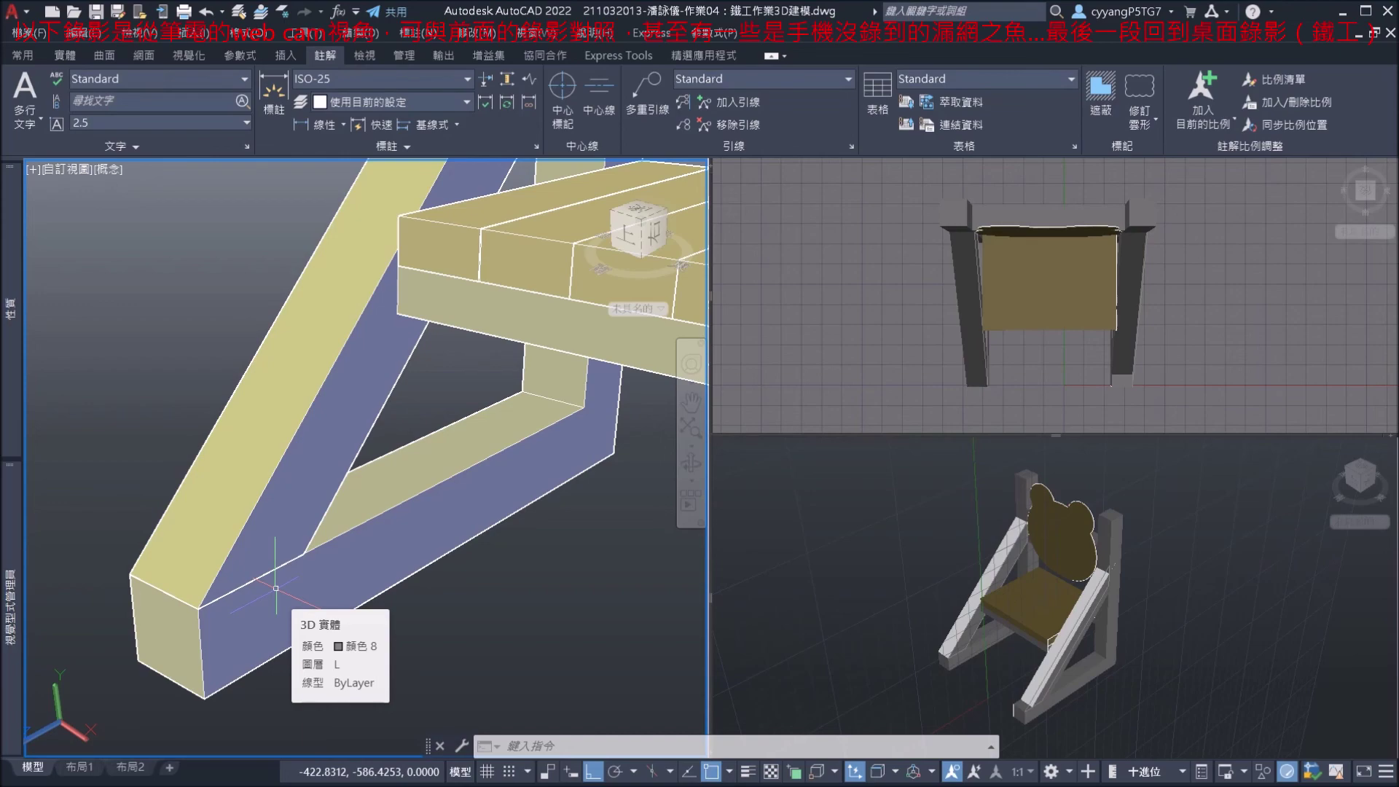
Switch to Facebook in Chrome and search for 深深深.
key("alt+Tab")
key("Tab")
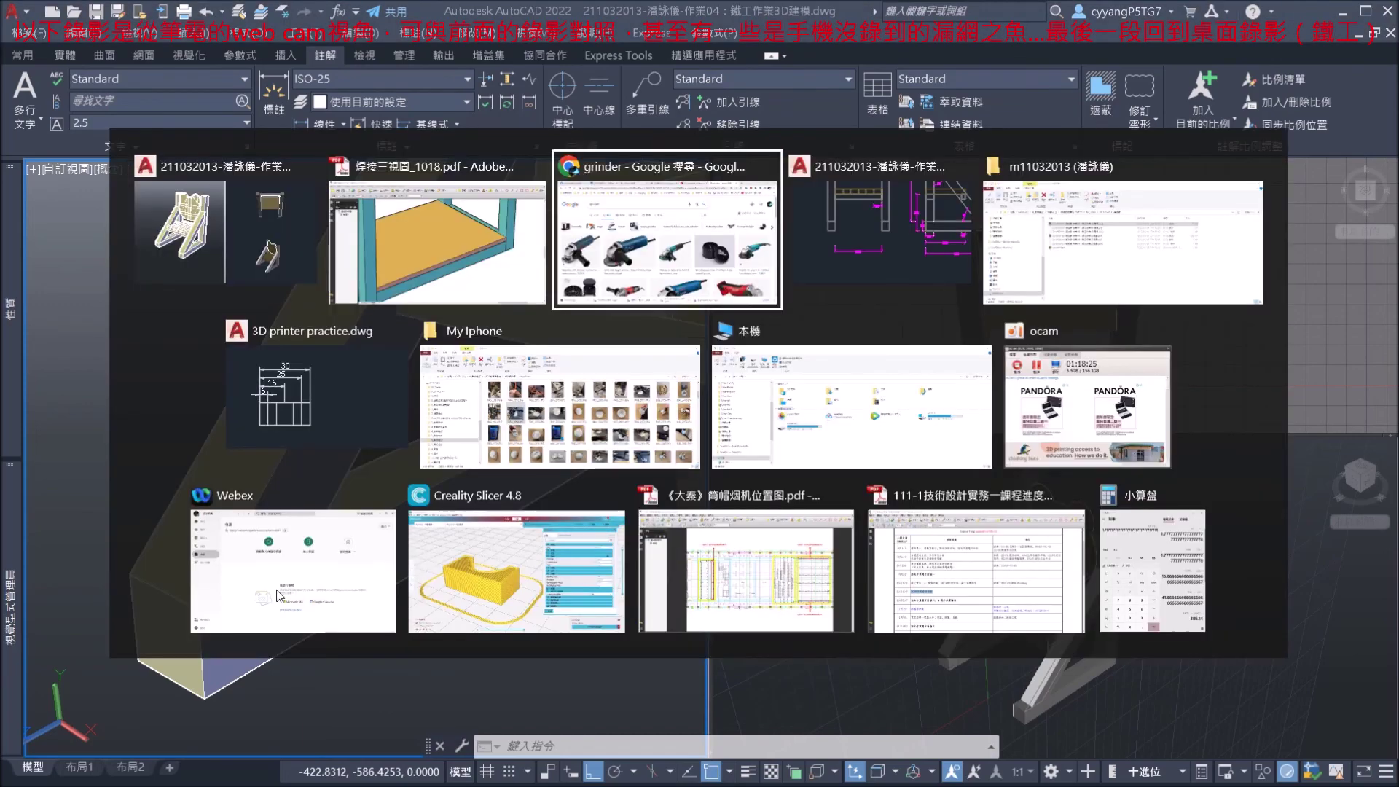
left_click(17, 9)
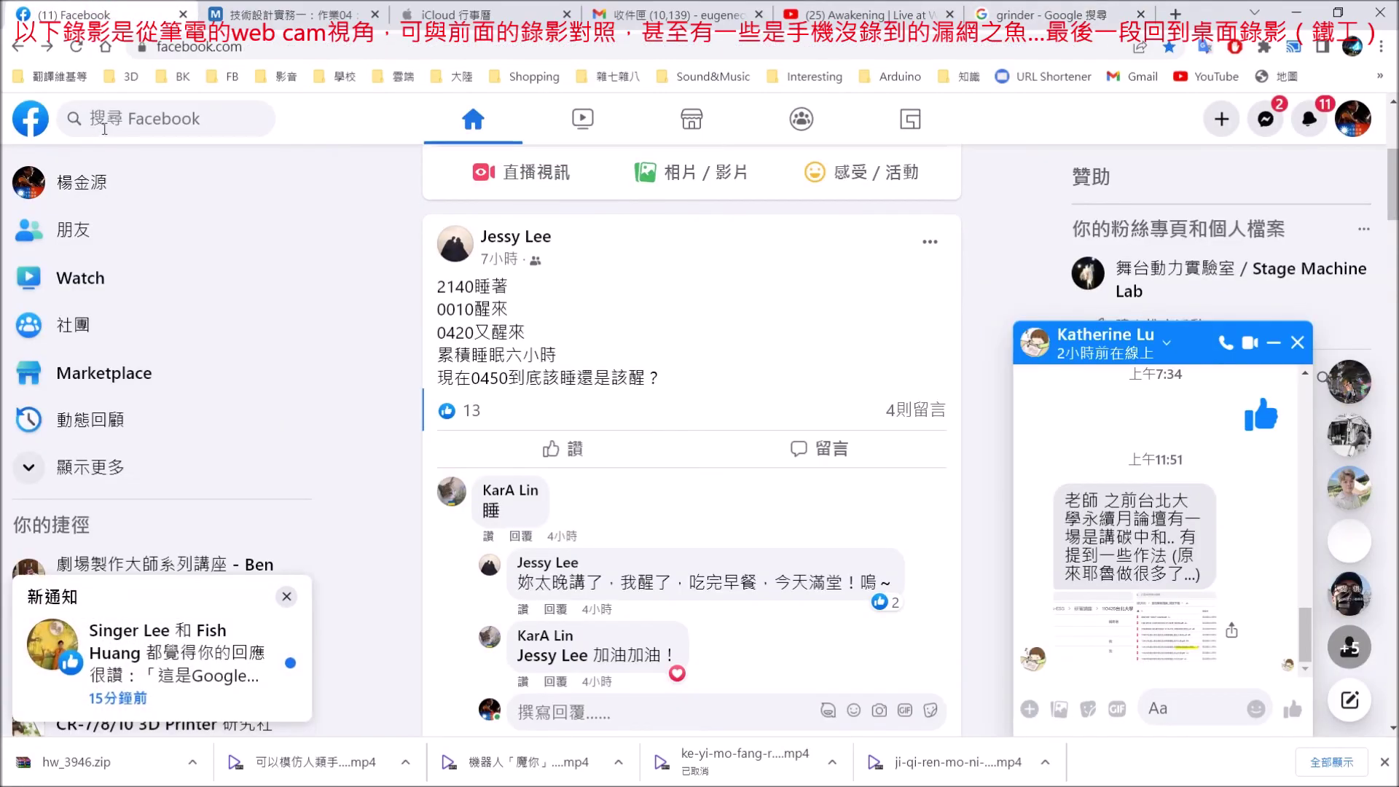
left_click(104, 124)
key("Escape")
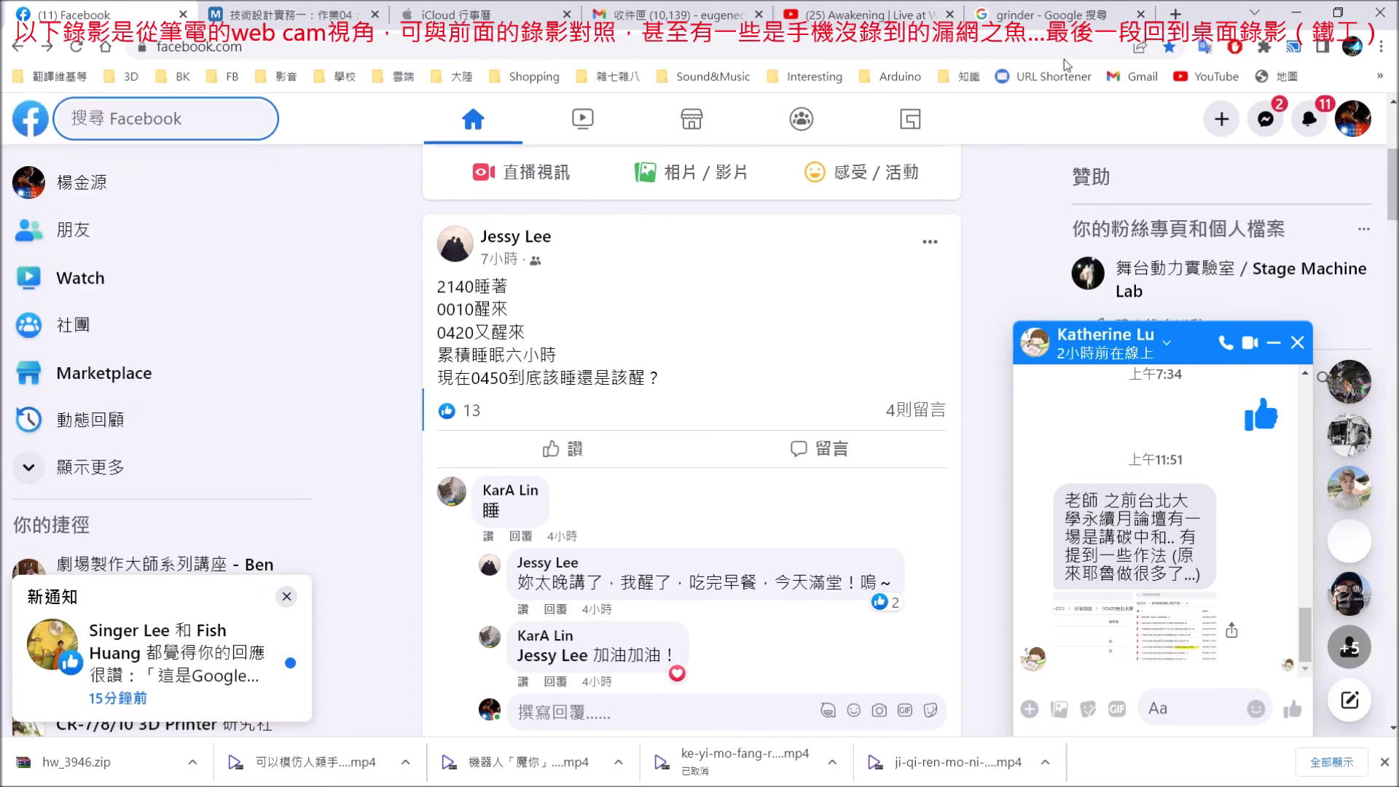
left_click(190, 103)
type("深深深")
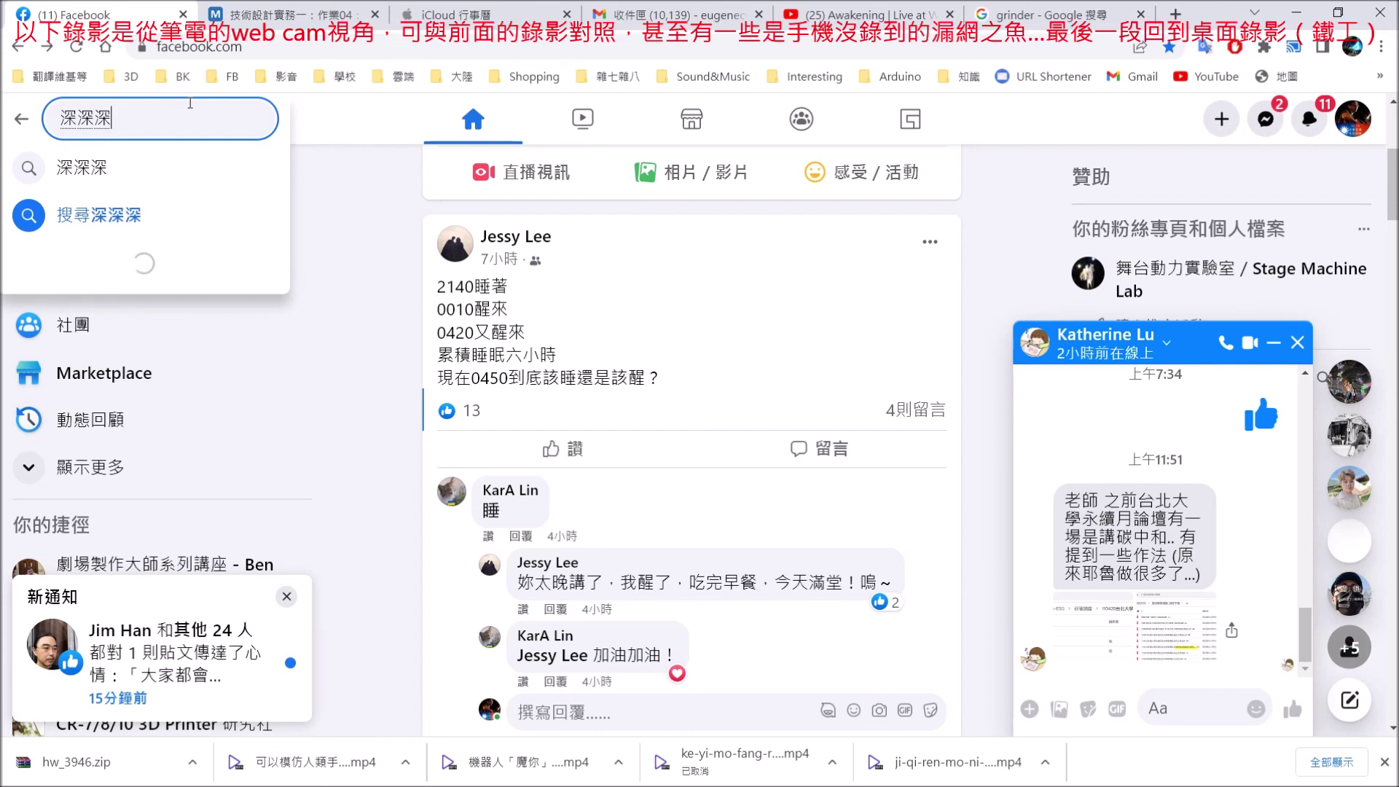
key("Return")
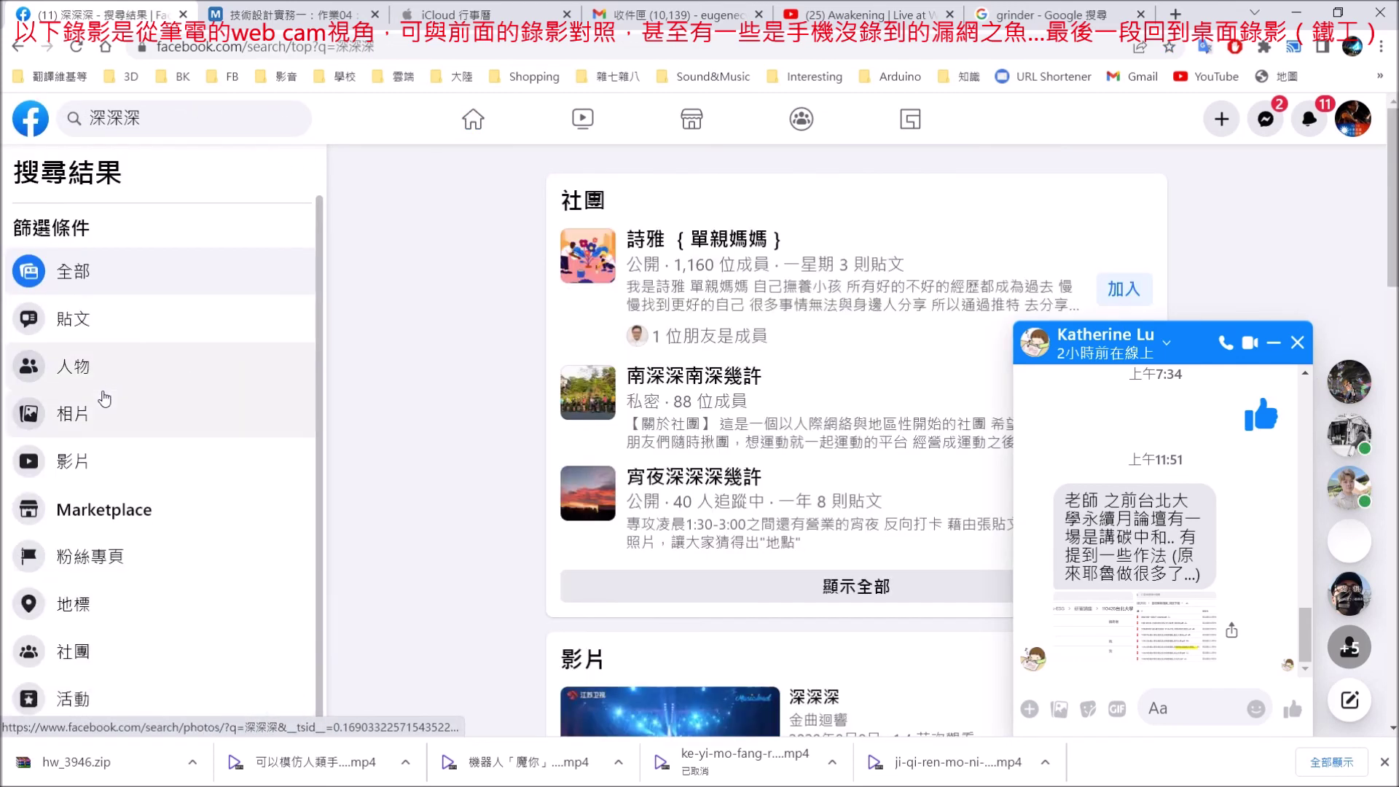
Filter the search results to 貼文 and open the 庭院深深深幾許 album.
scroll(686, 403, "down", 3)
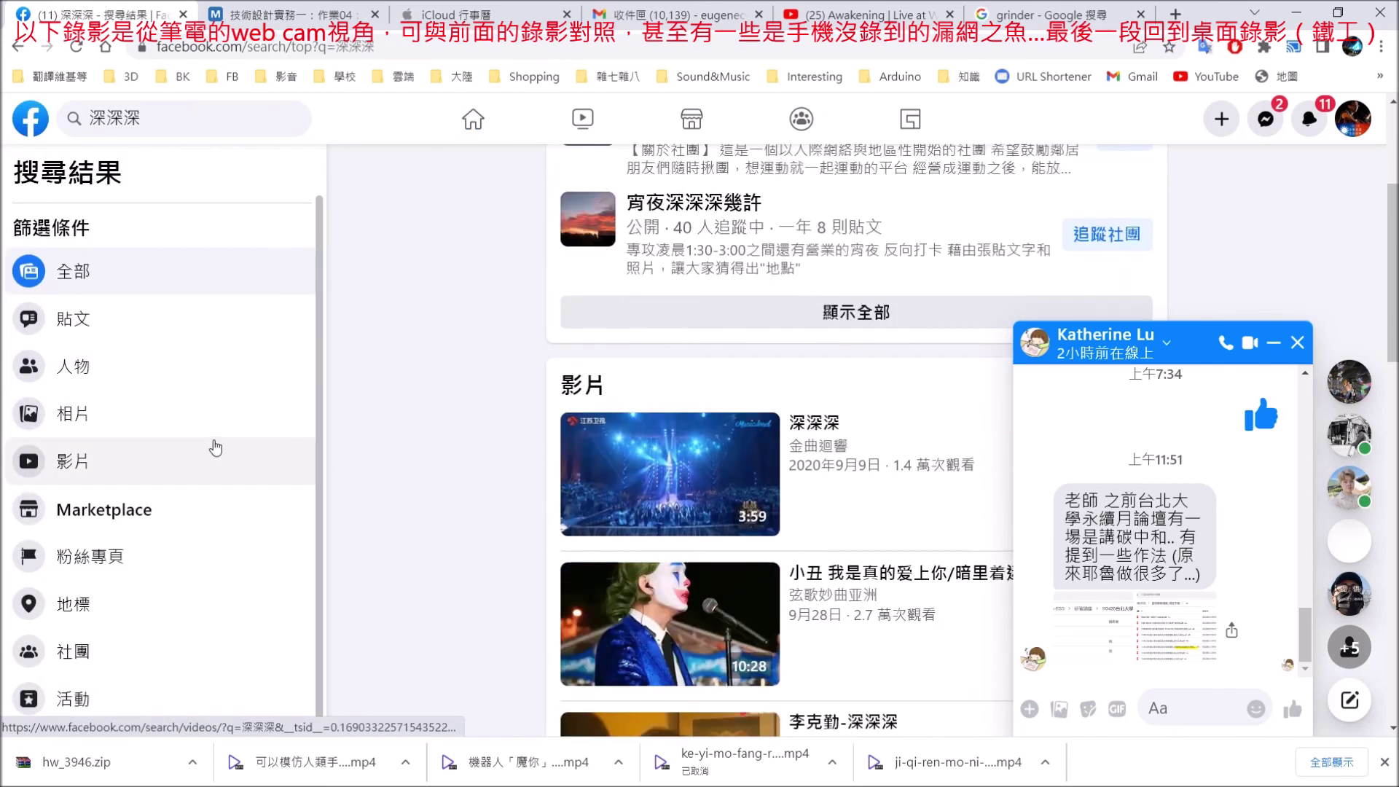
left_click(179, 324)
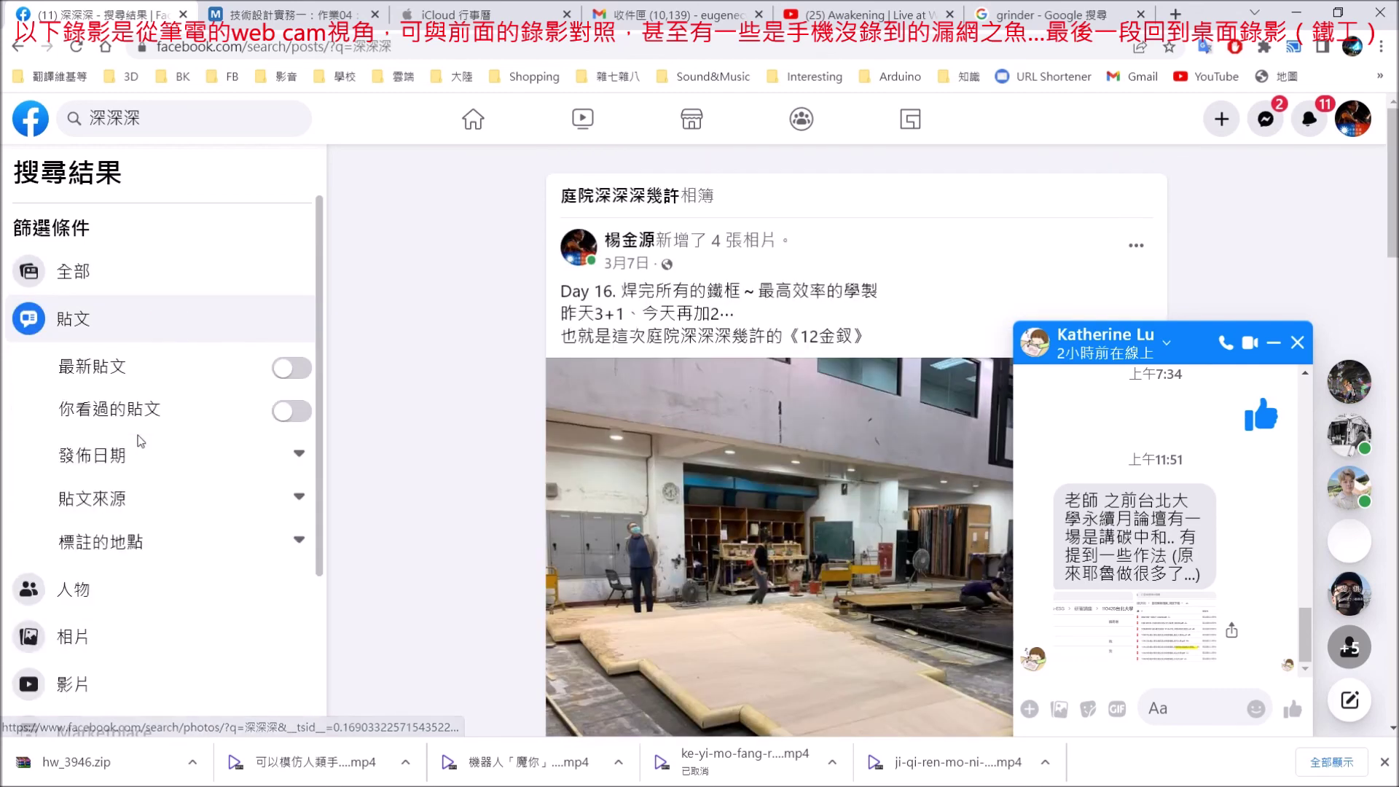
left_click(674, 195)
Close the chat window and browse the album to open the photo of a worker grinding welded steel frames.
scroll(1393, 297, "down", 6)
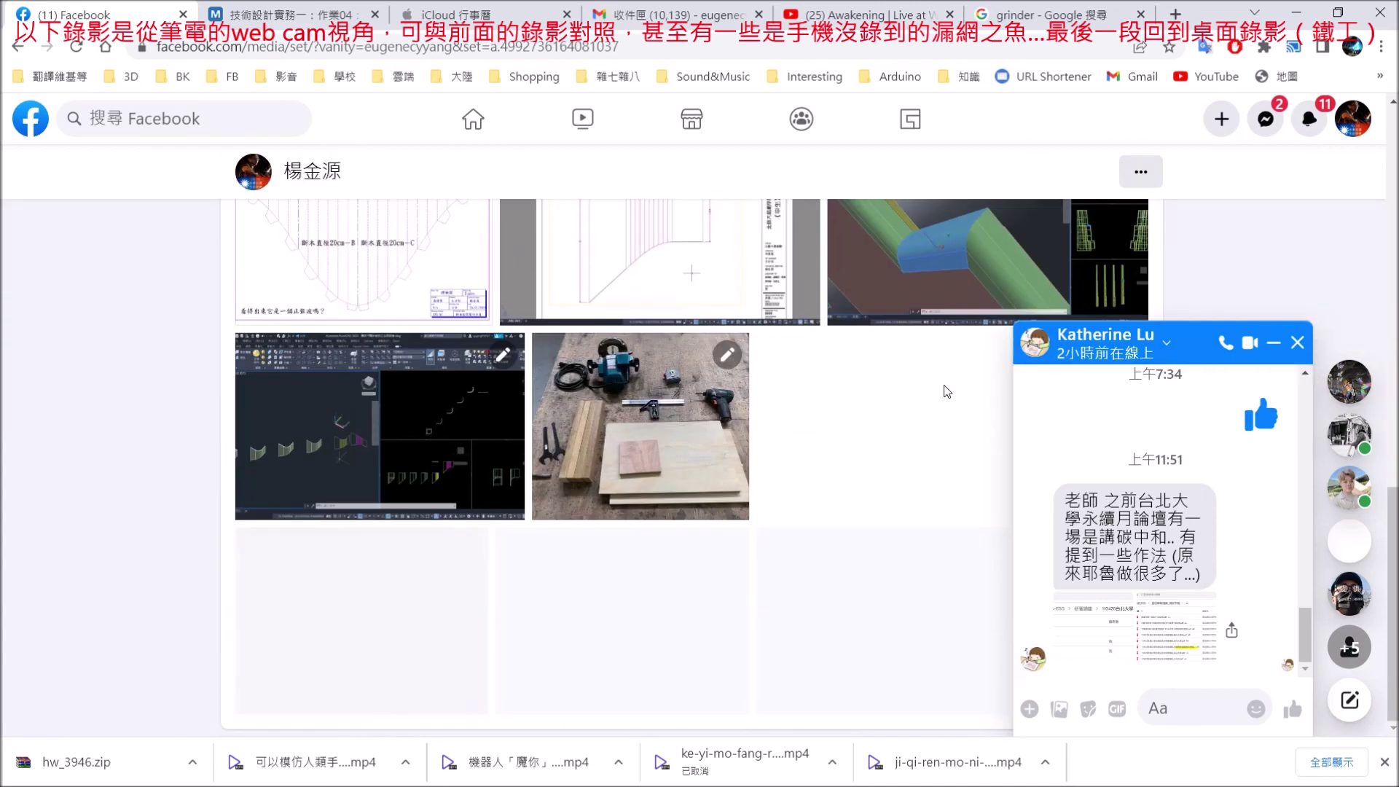
left_click(1296, 342)
scroll(1131, 378, "down", 5)
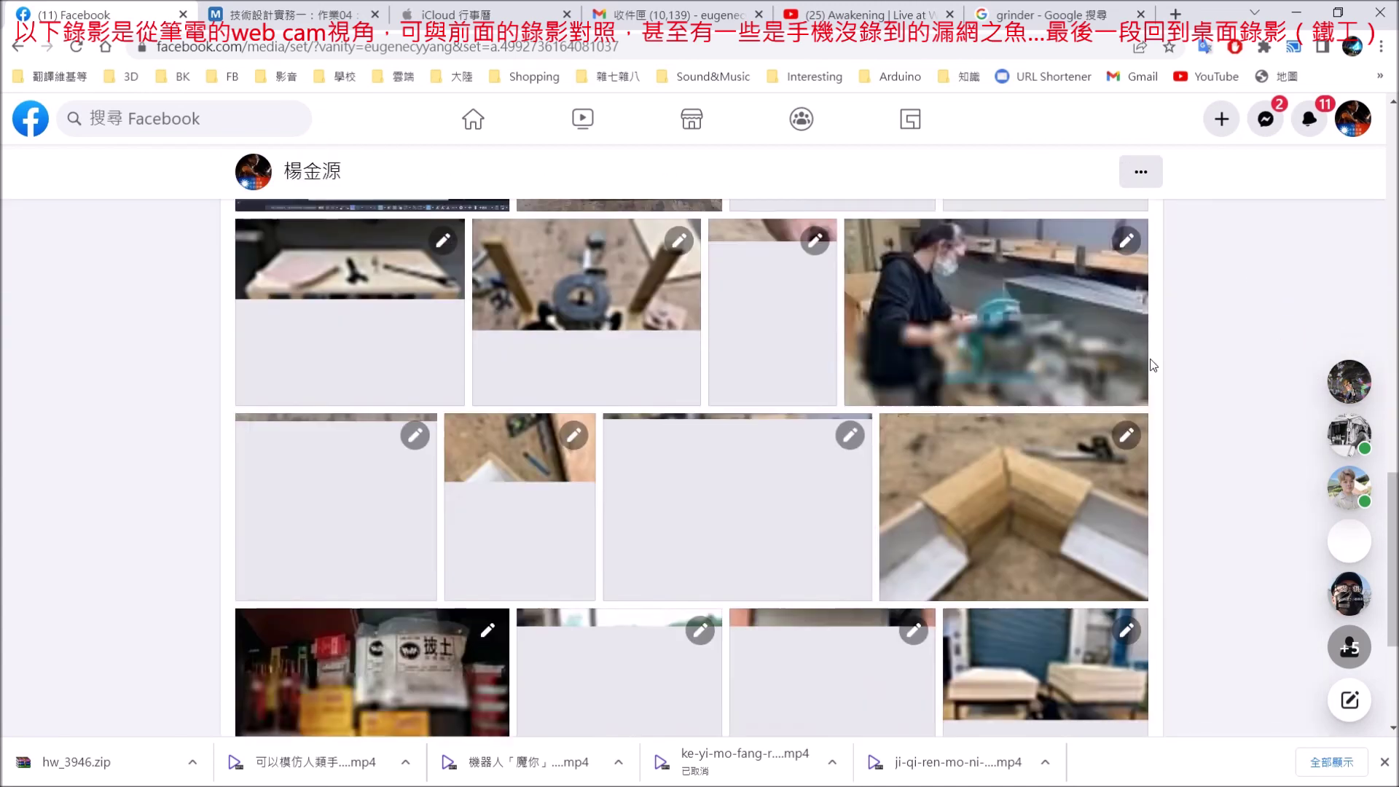
scroll(1130, 378, "down", 10)
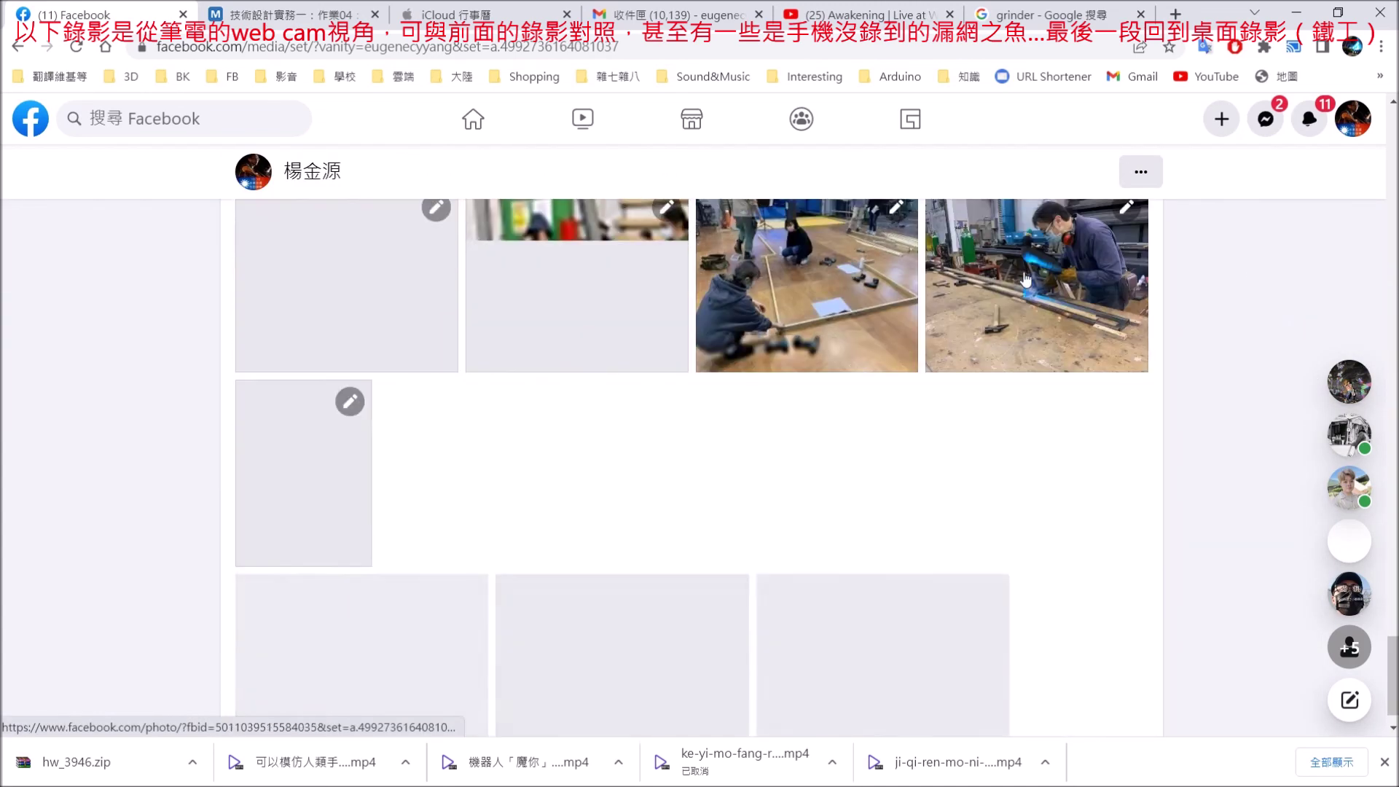
scroll(969, 395, "down", 10)
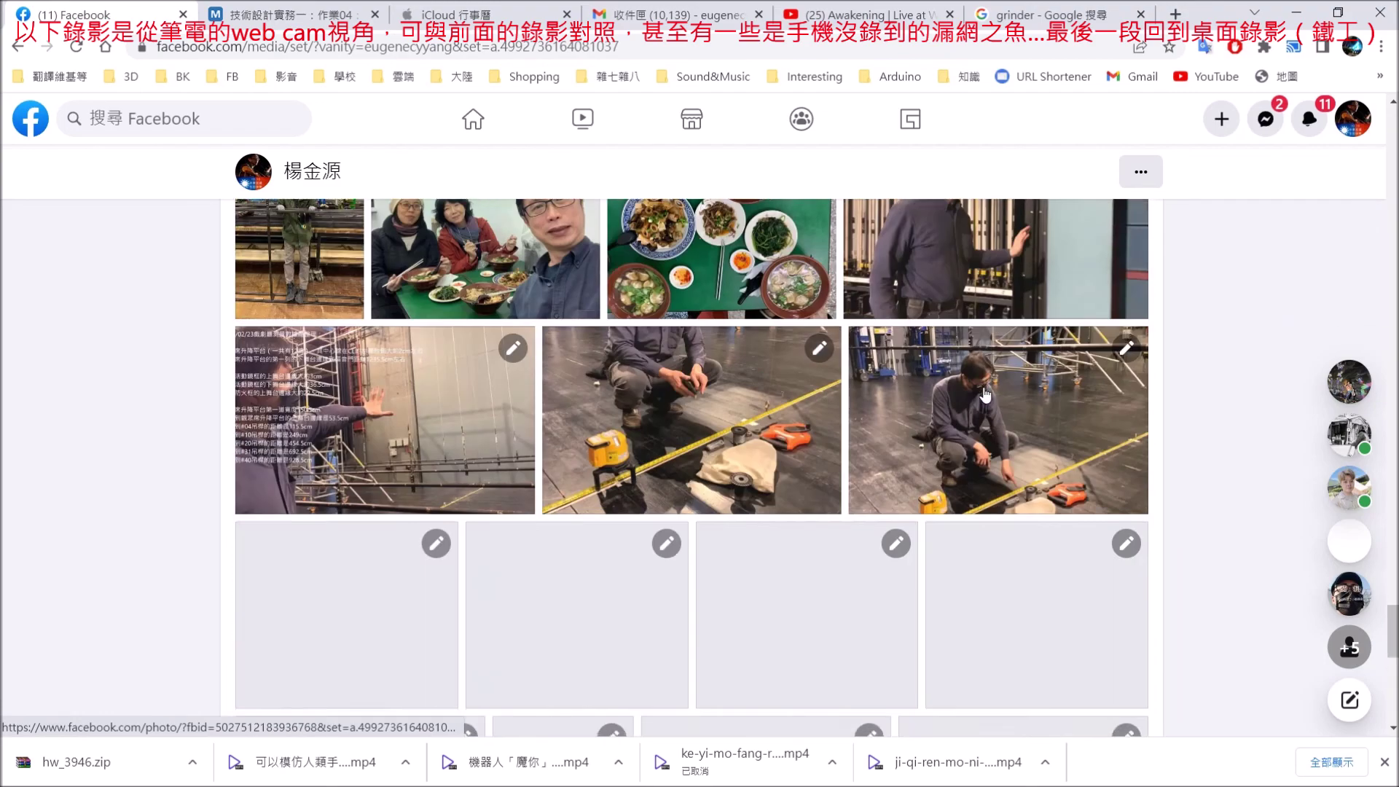
scroll(979, 400, "down", 5)
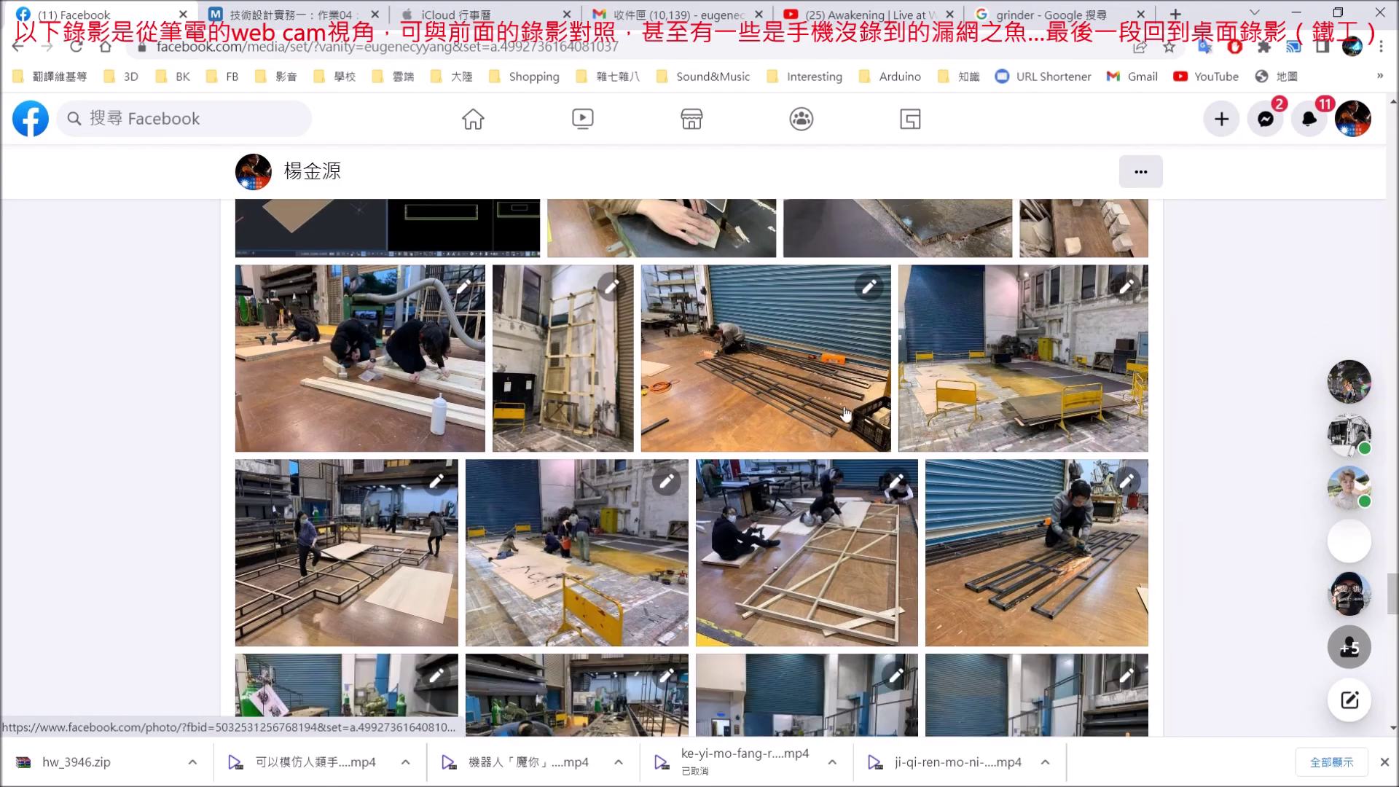
left_click(1070, 575)
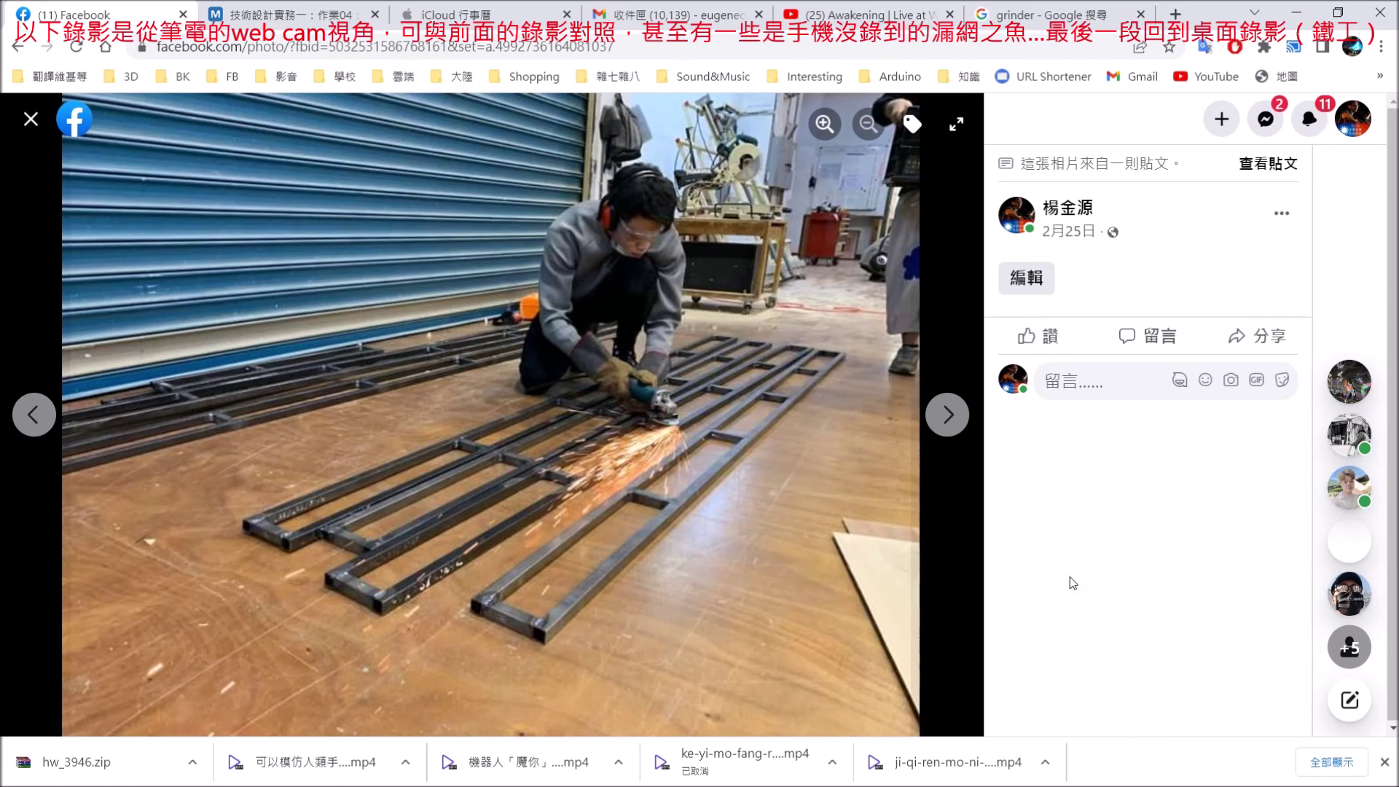
right_click(618, 540)
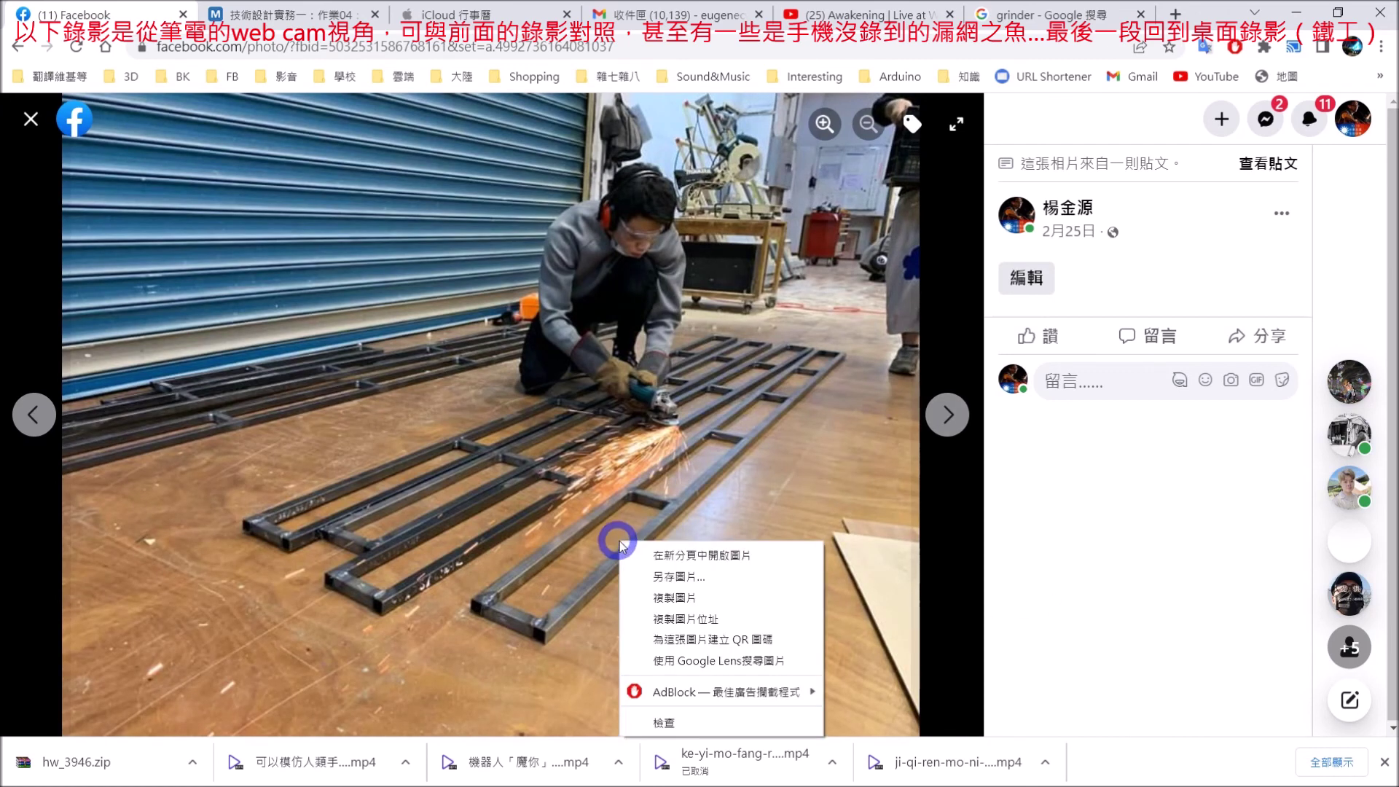
left_click(669, 577)
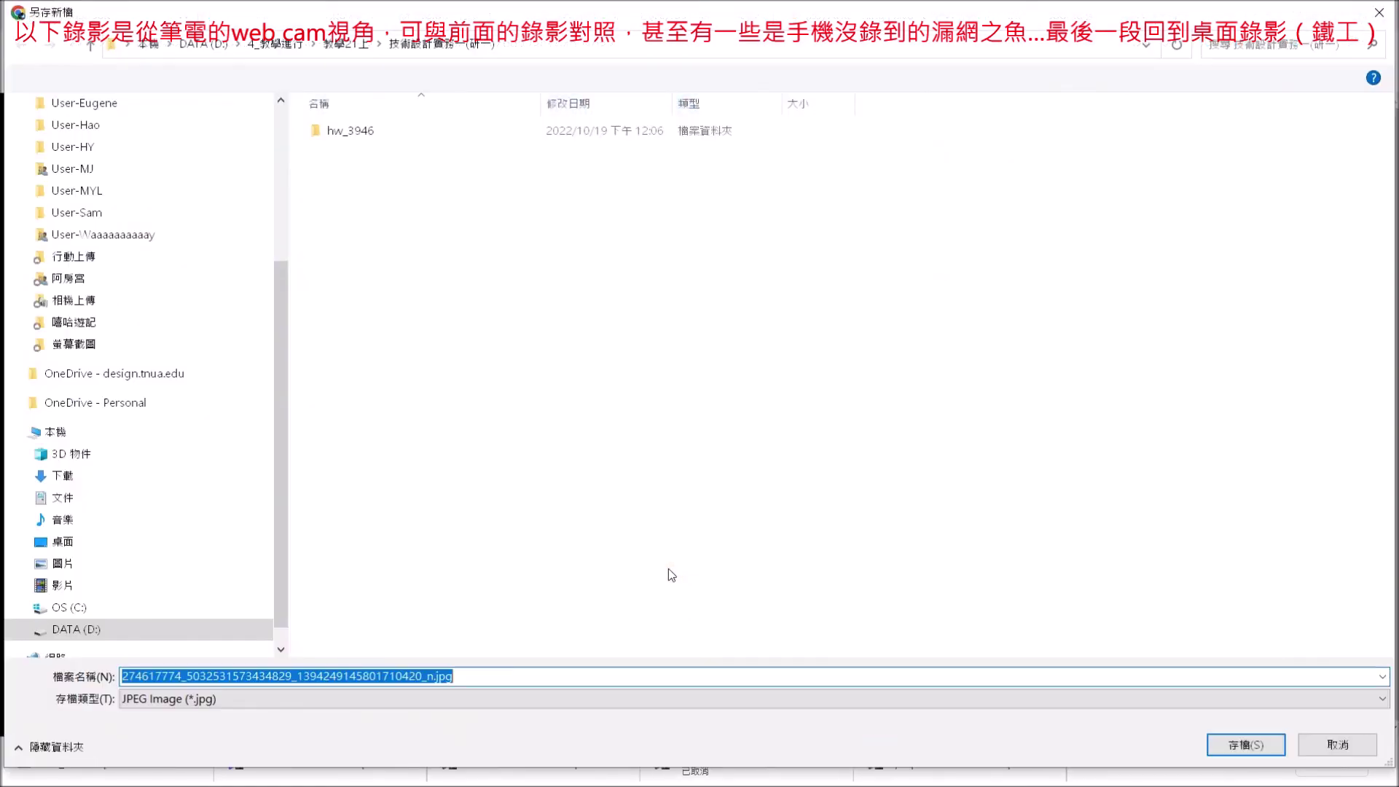
key("Return")
Open the grinding photo in its own browser tab and magnify the steel frames and sparks.
right_click(629, 468)
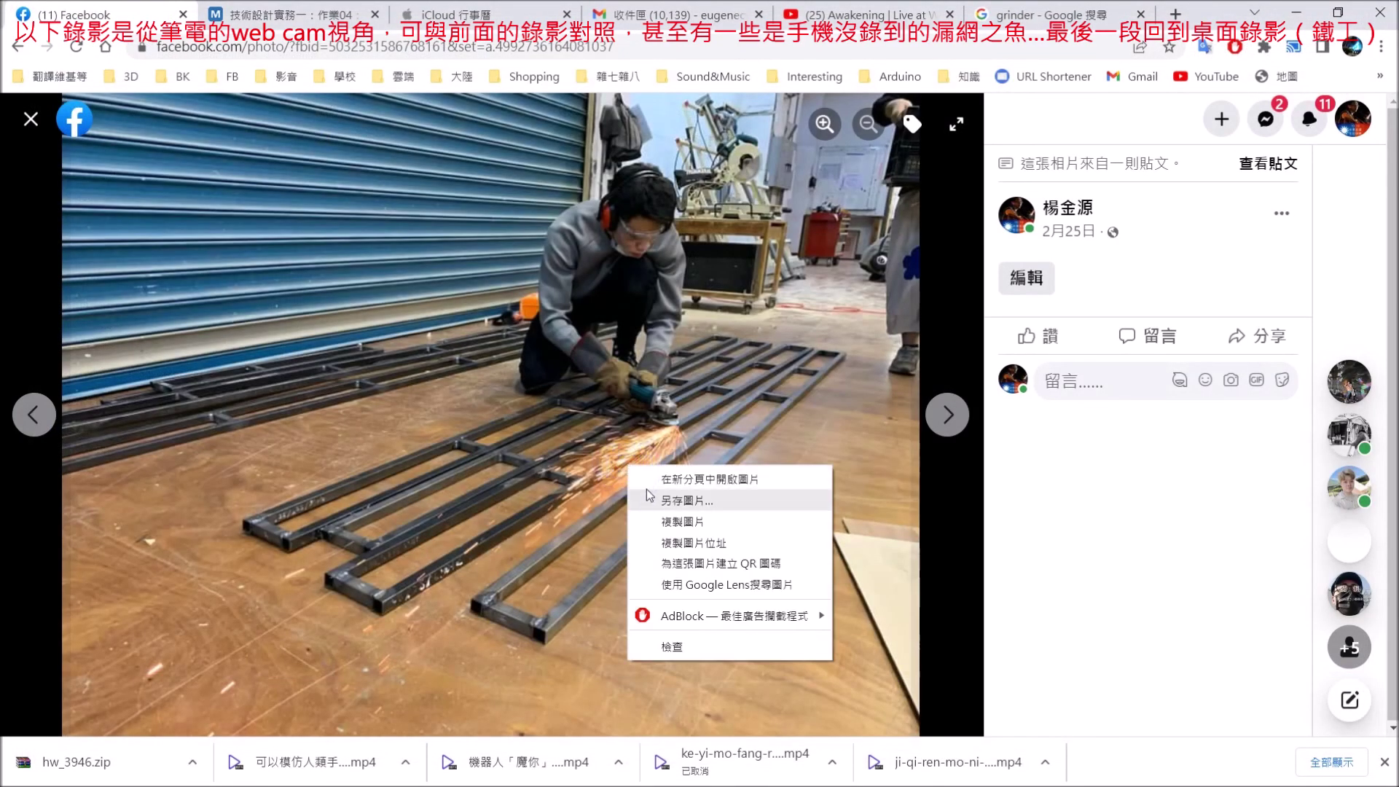
left_click(708, 478)
left_click(229, 11)
scroll(667, 383, "up", 1, "ctrl")
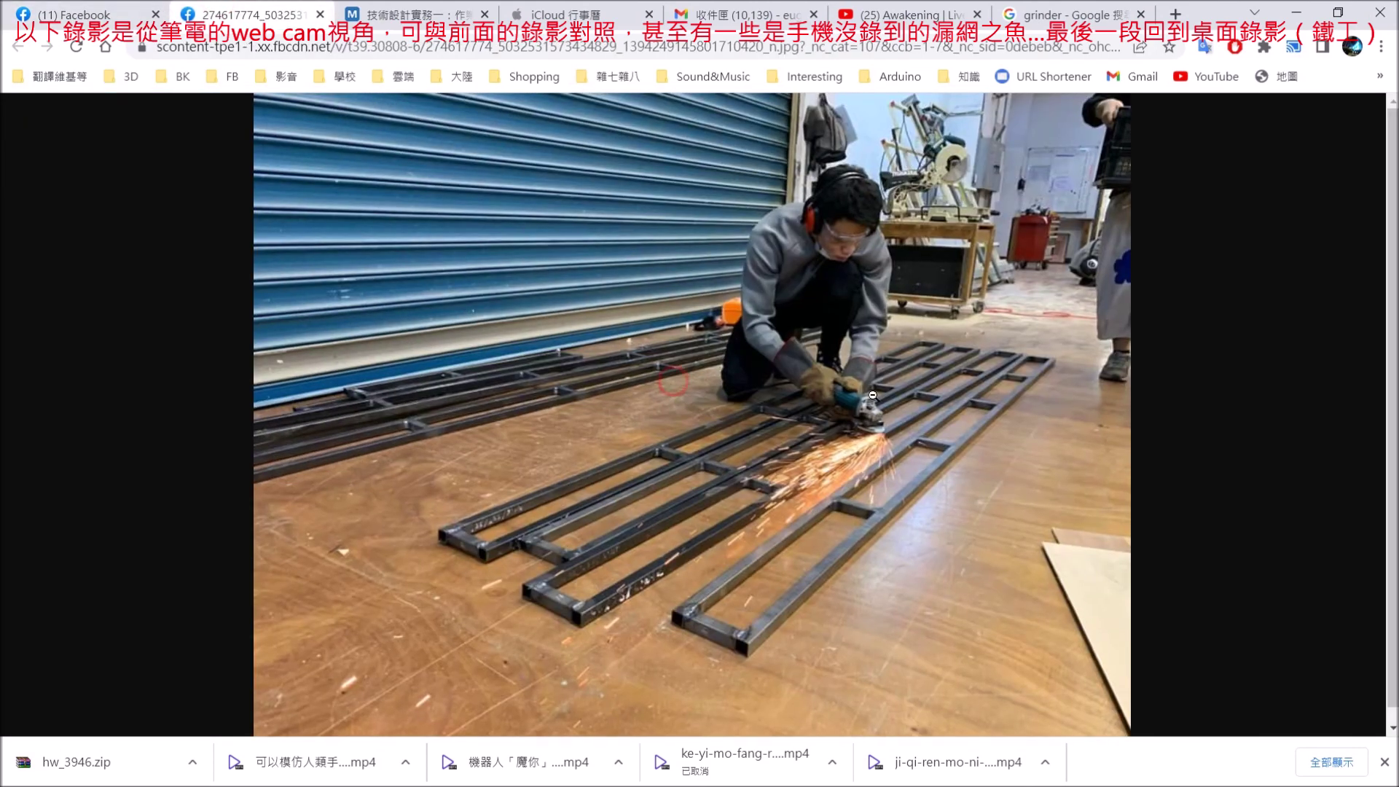
scroll(878, 444, "up", 3, "ctrl")
scroll(878, 445, "down", 4)
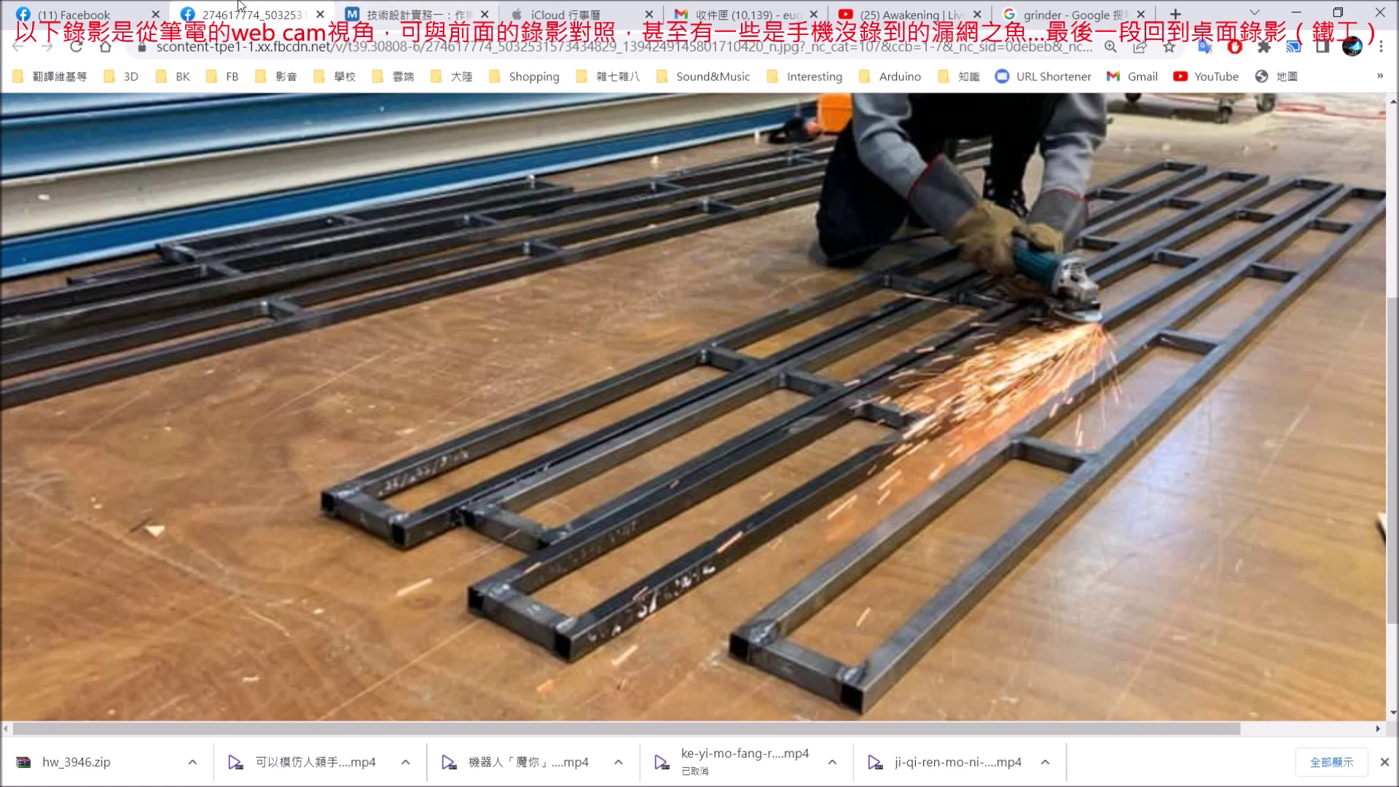
Return to the Facebook album, close the grinding photo, and open the photo of the plywood-topped sloping platform on a steel frame.
left_click(98, 10)
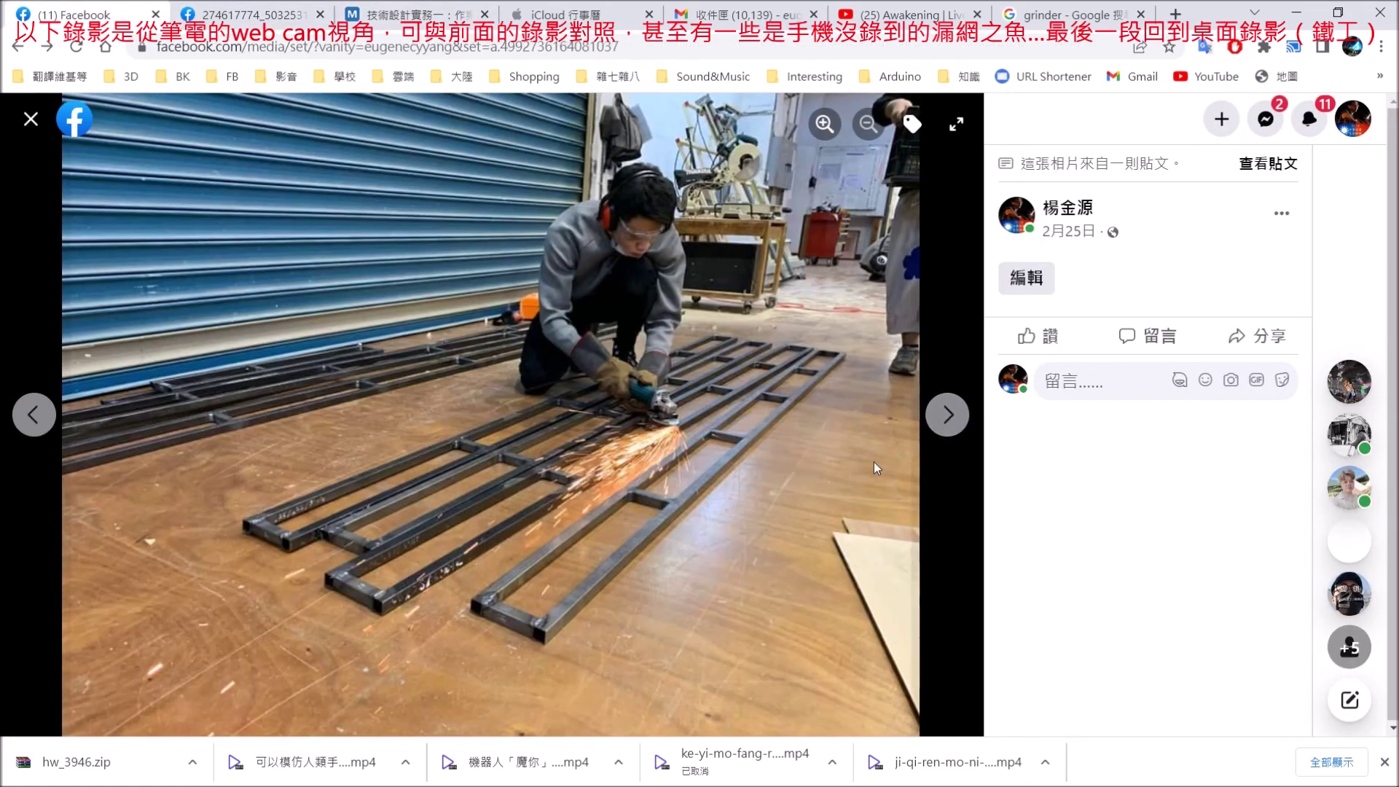
key("Escape")
scroll(860, 437, "down", 15)
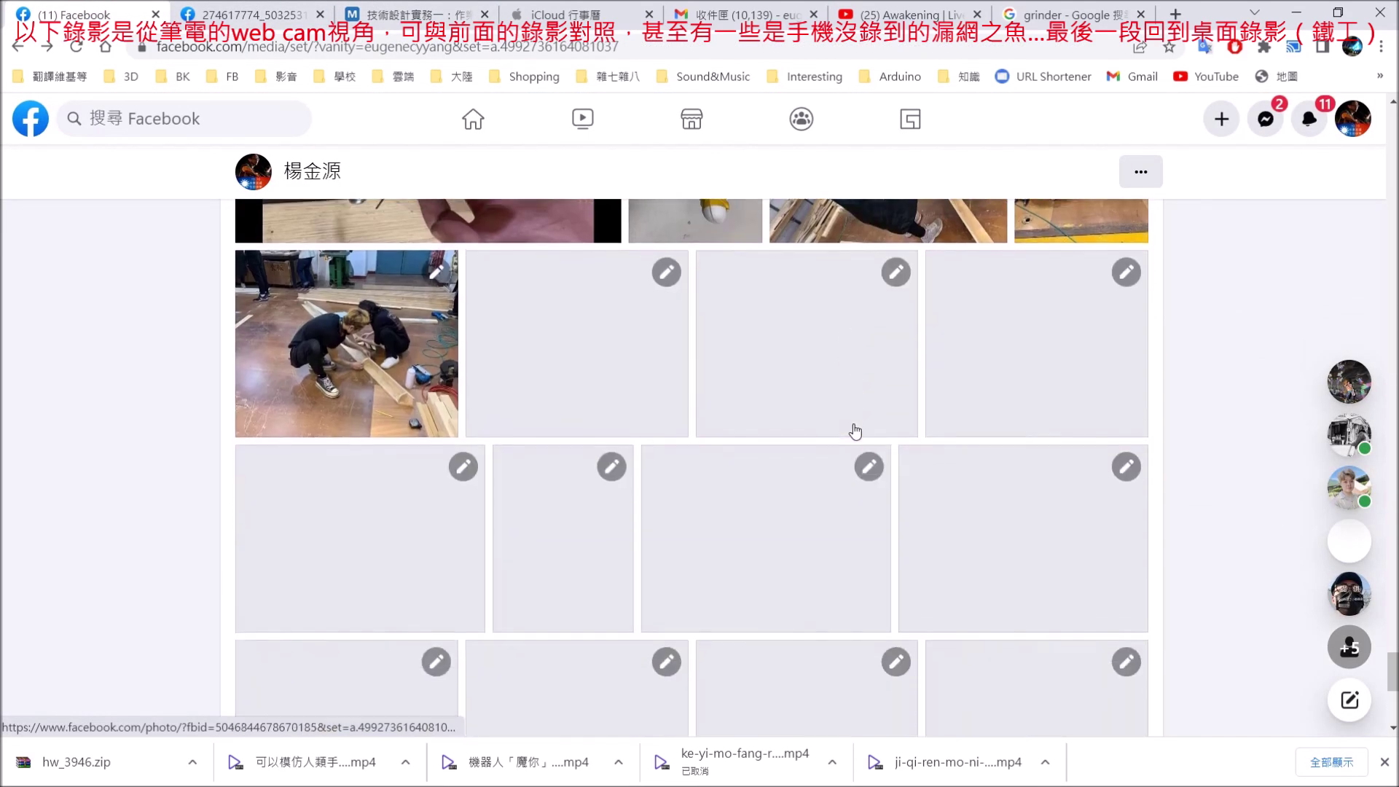
scroll(855, 431, "up", 5)
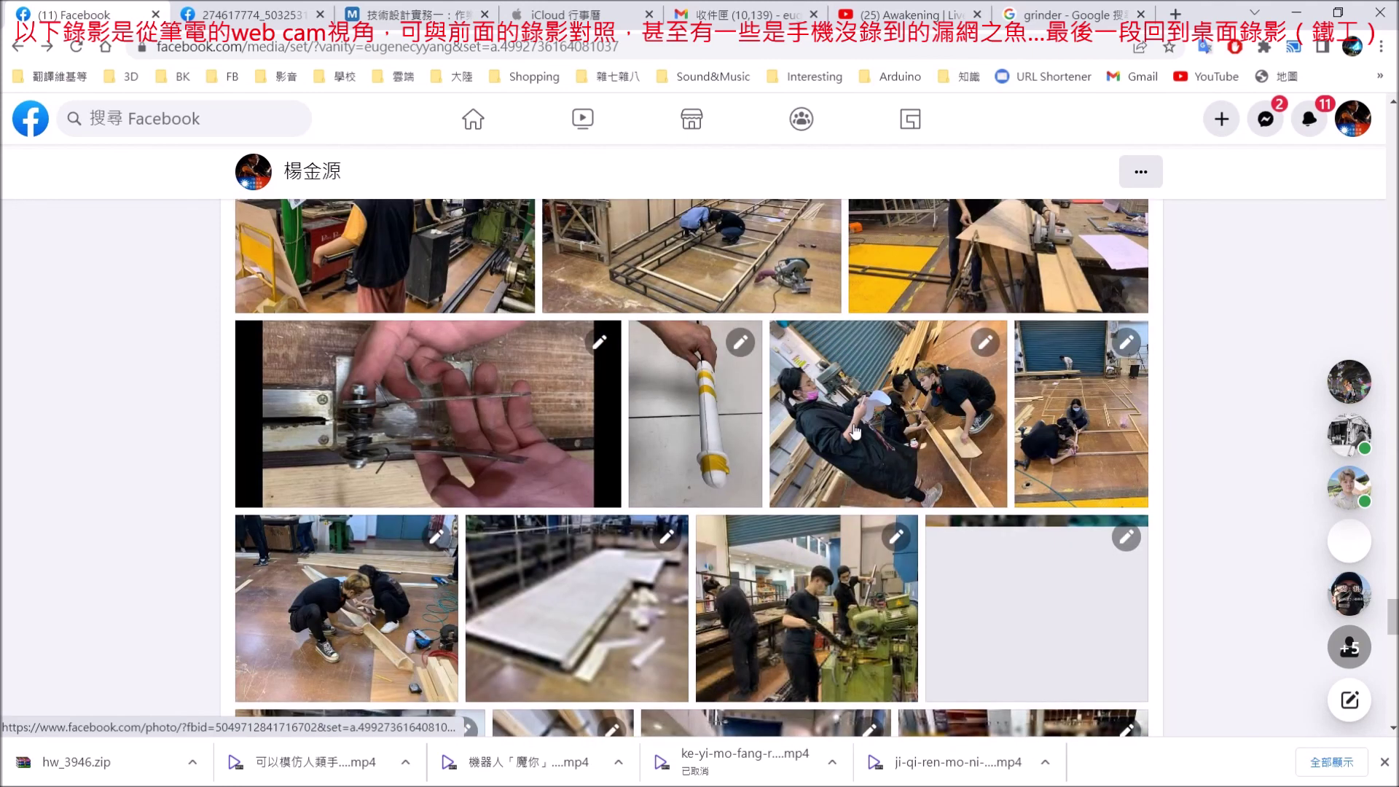
scroll(857, 431, "down", 3)
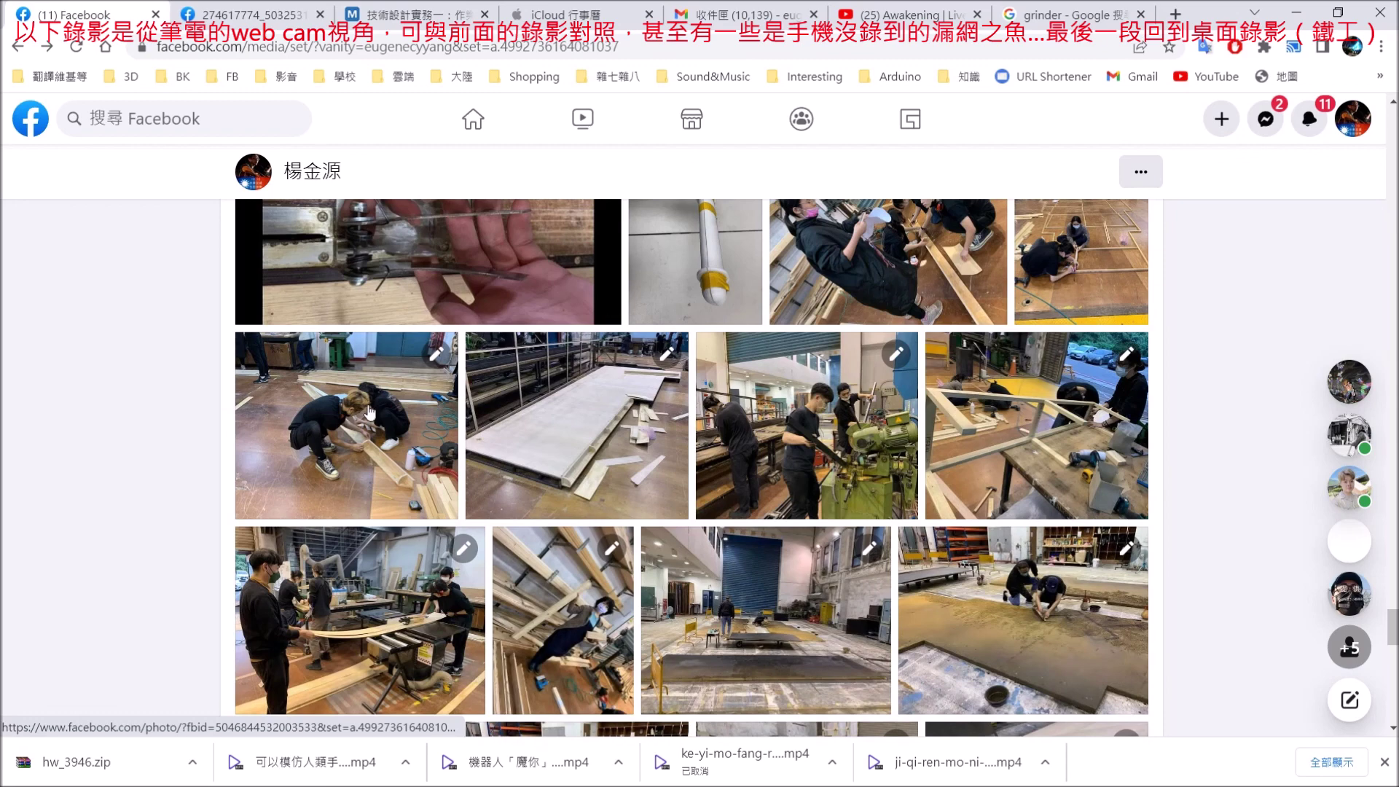
scroll(407, 392, "down", 4)
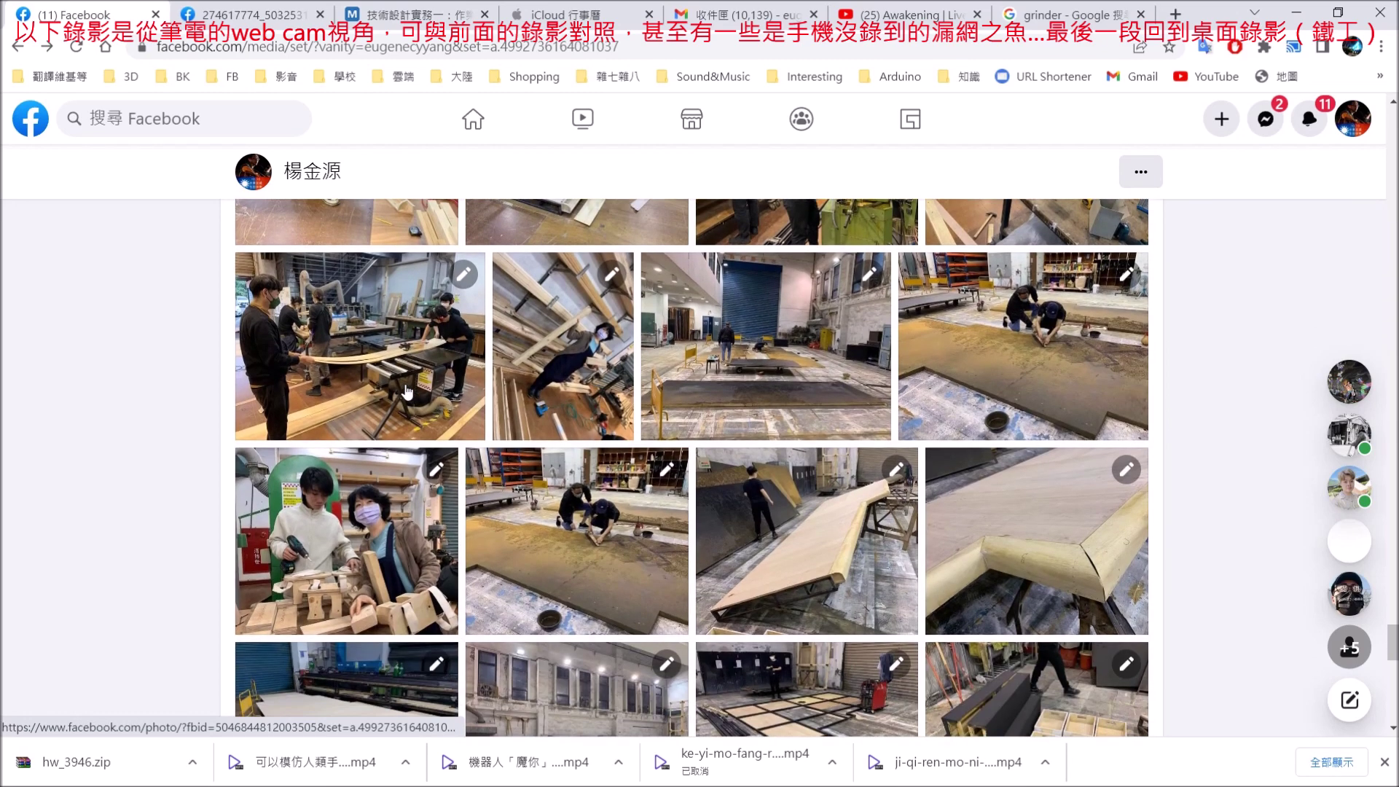
scroll(407, 392, "down", 1)
left_click(845, 464)
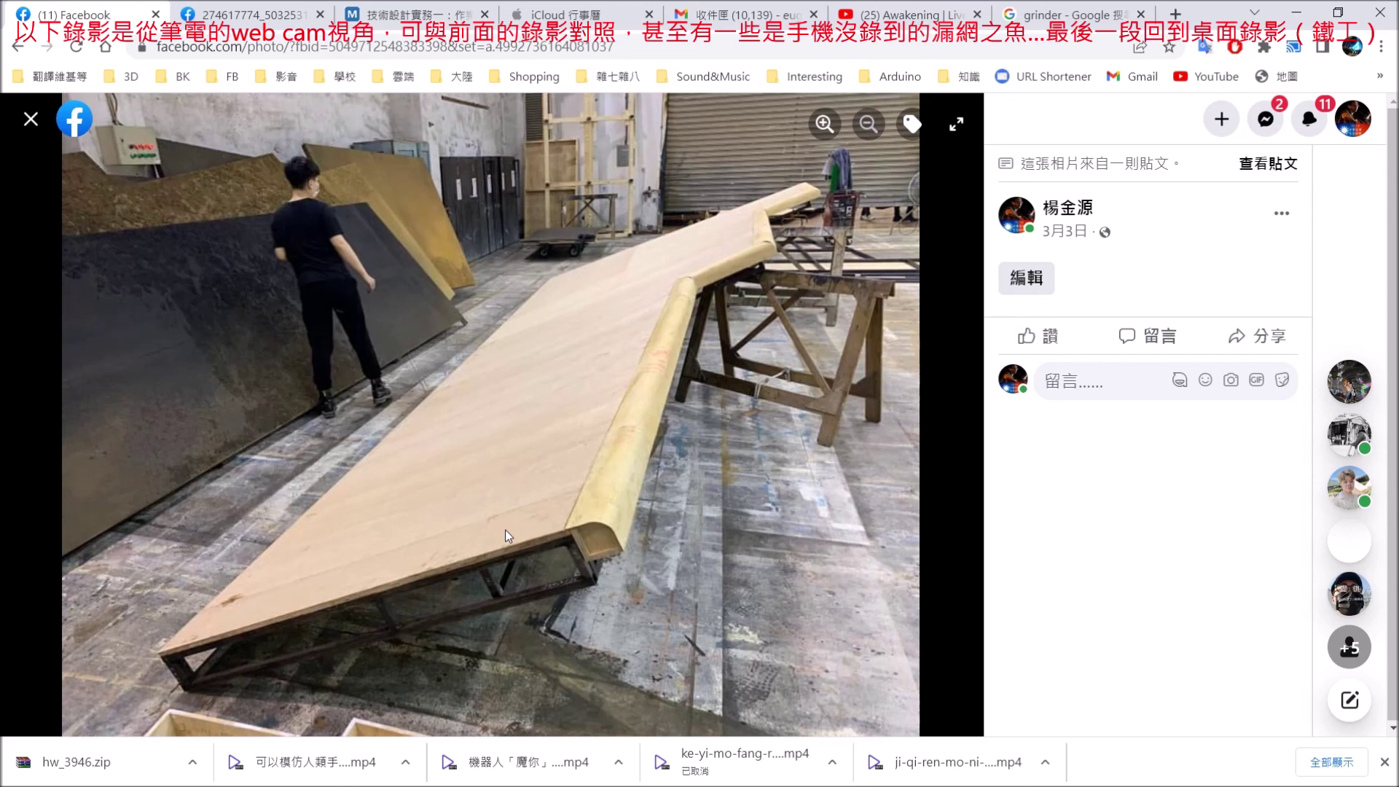
Open the sloping platform photo in its own browser tab and magnify its steel frame.
right_click(548, 561)
left_click(597, 578)
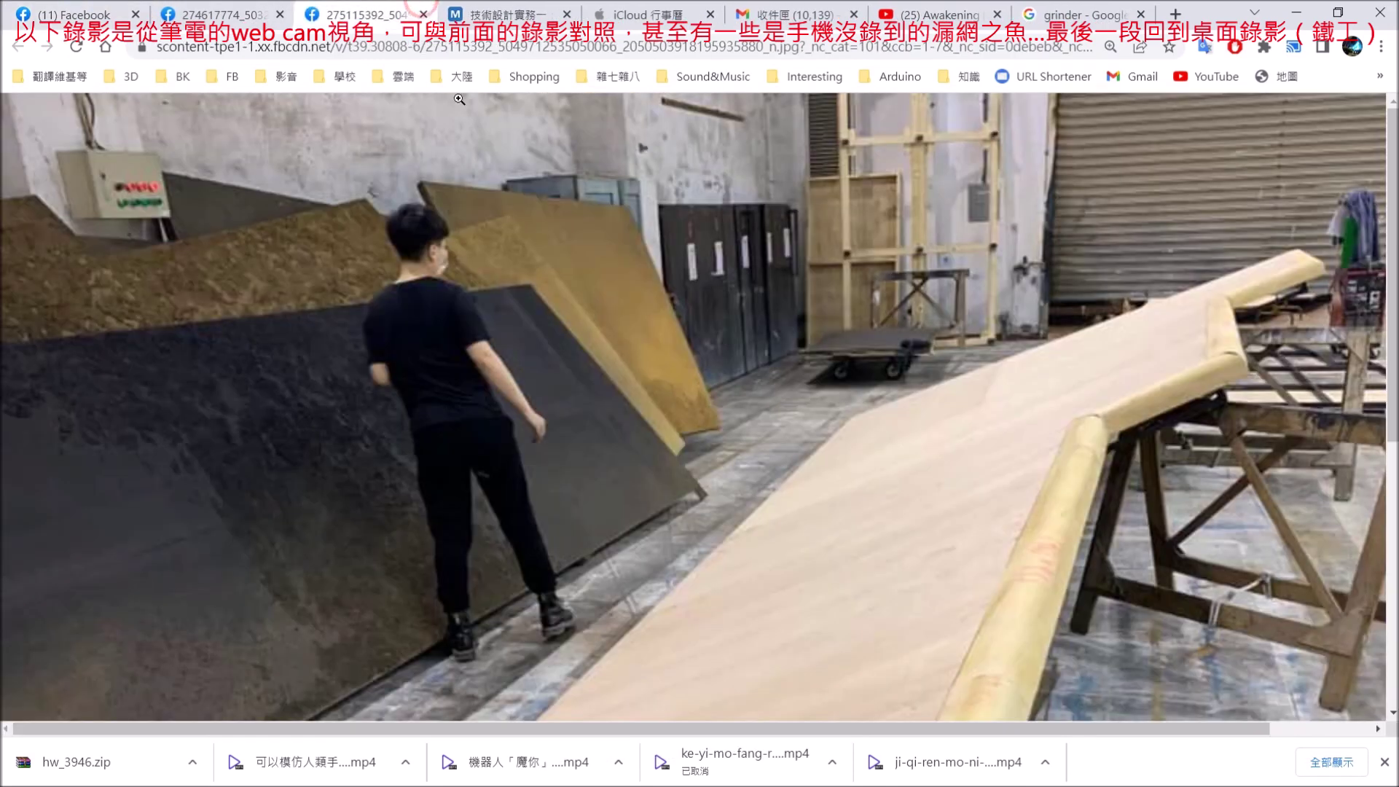
left_click(660, 386)
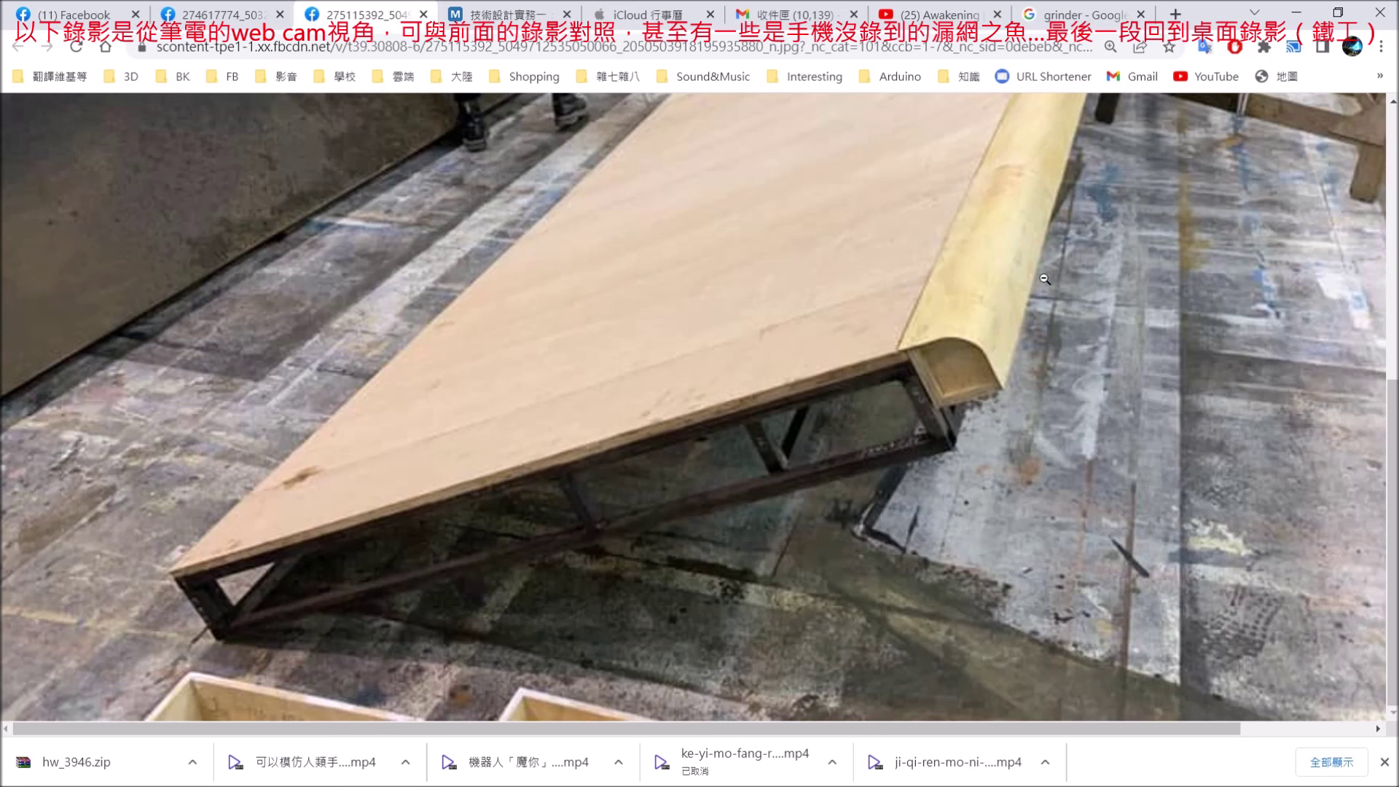
Switch to the AutoCAD 3D chair model and examine the joint between the front diagonal brace and the base bar.
key("alt+Tab")
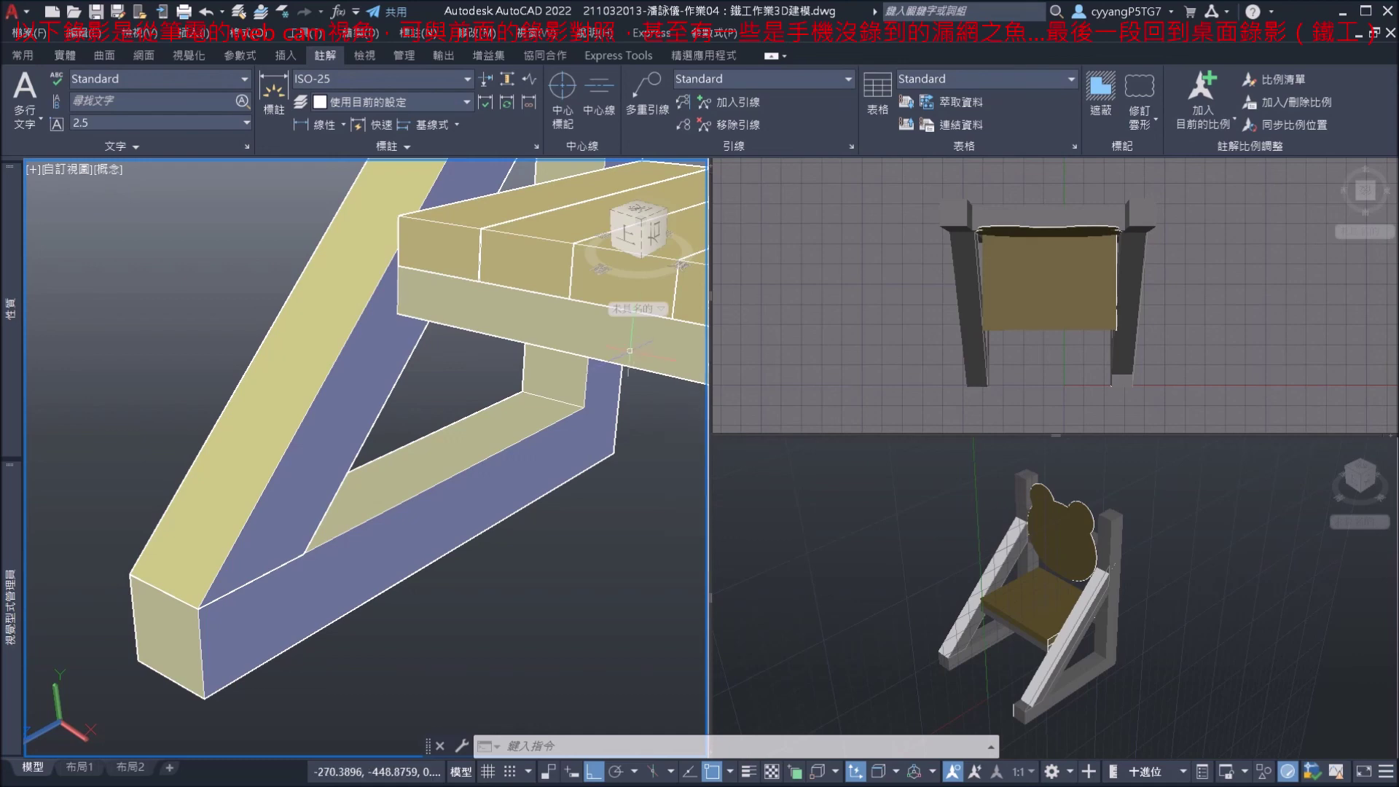
scroll(504, 583, "down", 5)
scroll(504, 582, "up", 6)
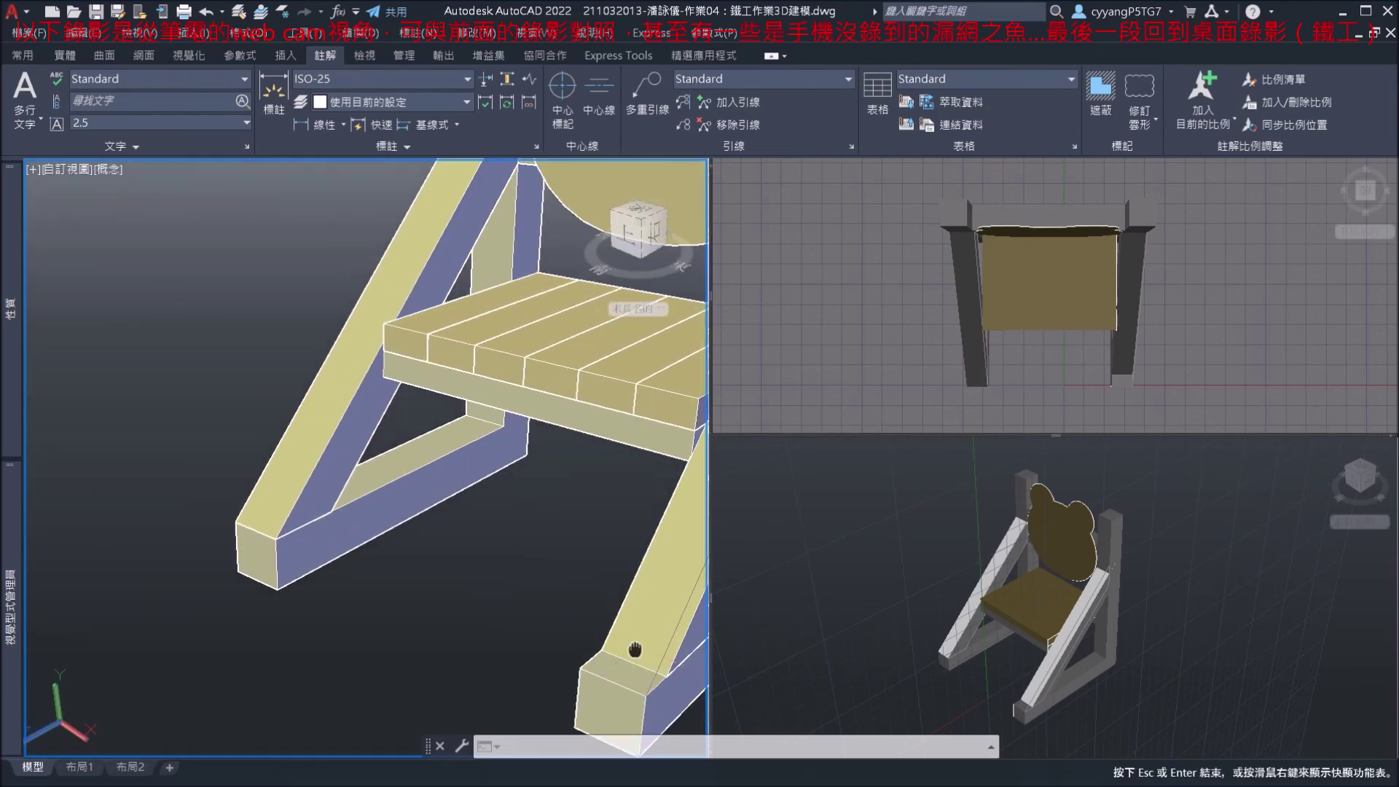
middle_click_drag(548, 570, 535, 473)
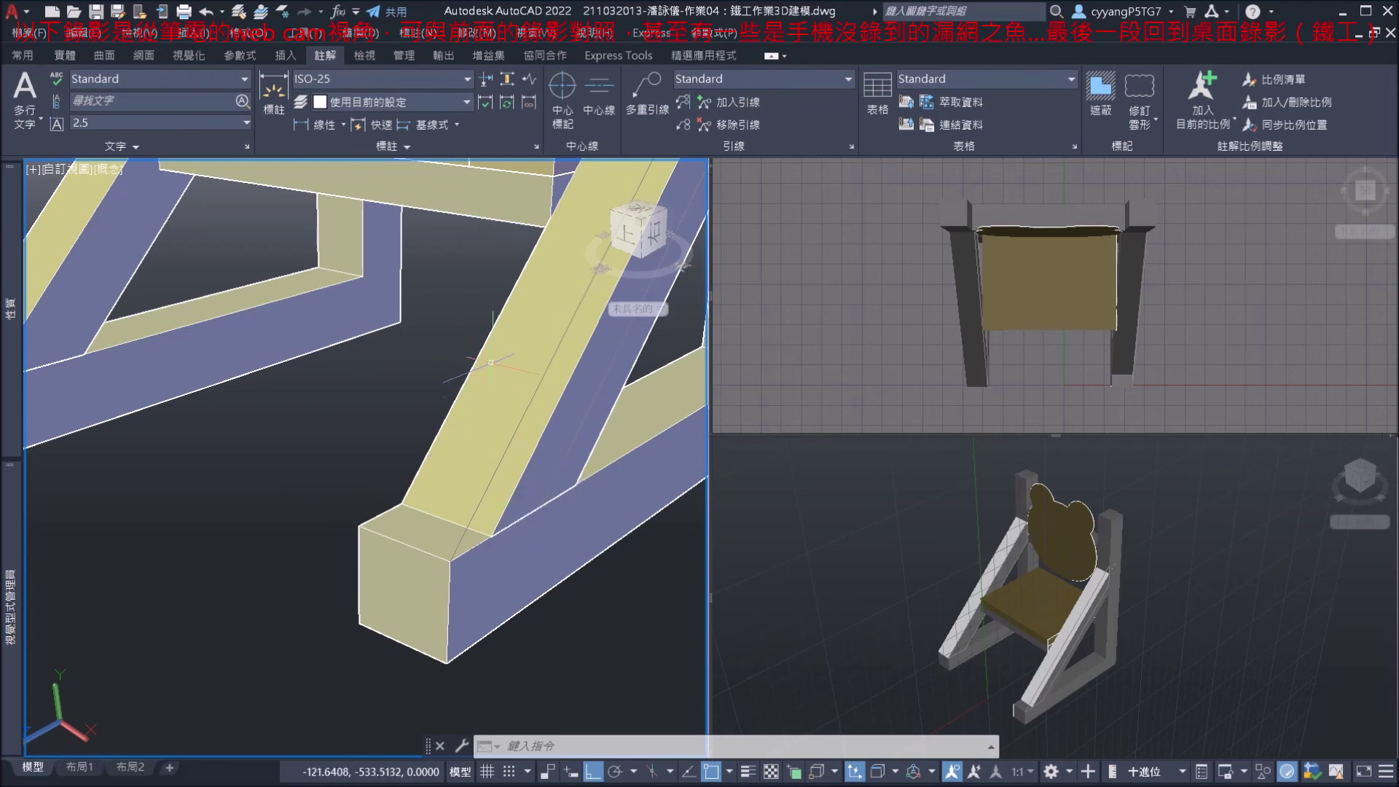
middle_click_drag(465, 376, 67, 408, "shift")
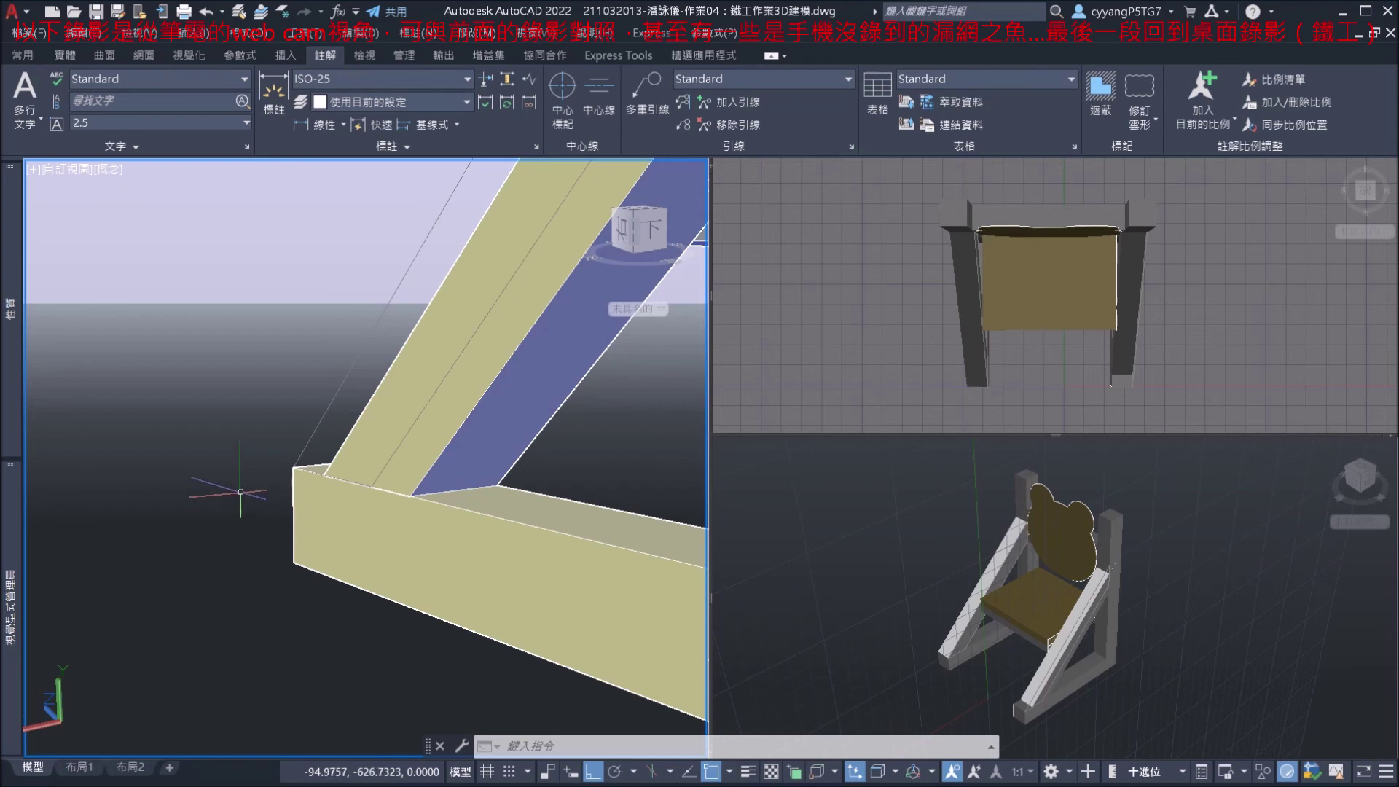
middle_click_drag(292, 571, 375, 567, "shift")
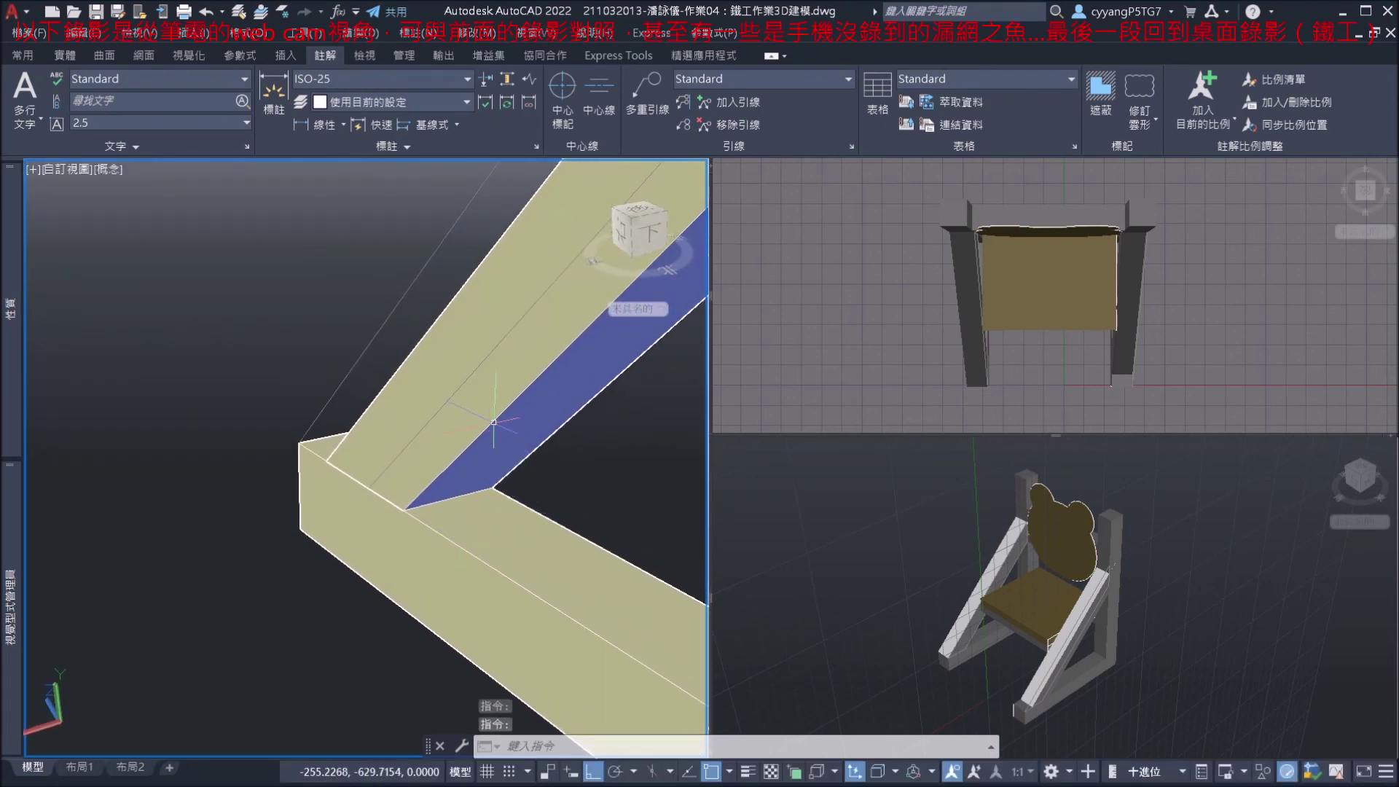
mouse_move(493, 422)
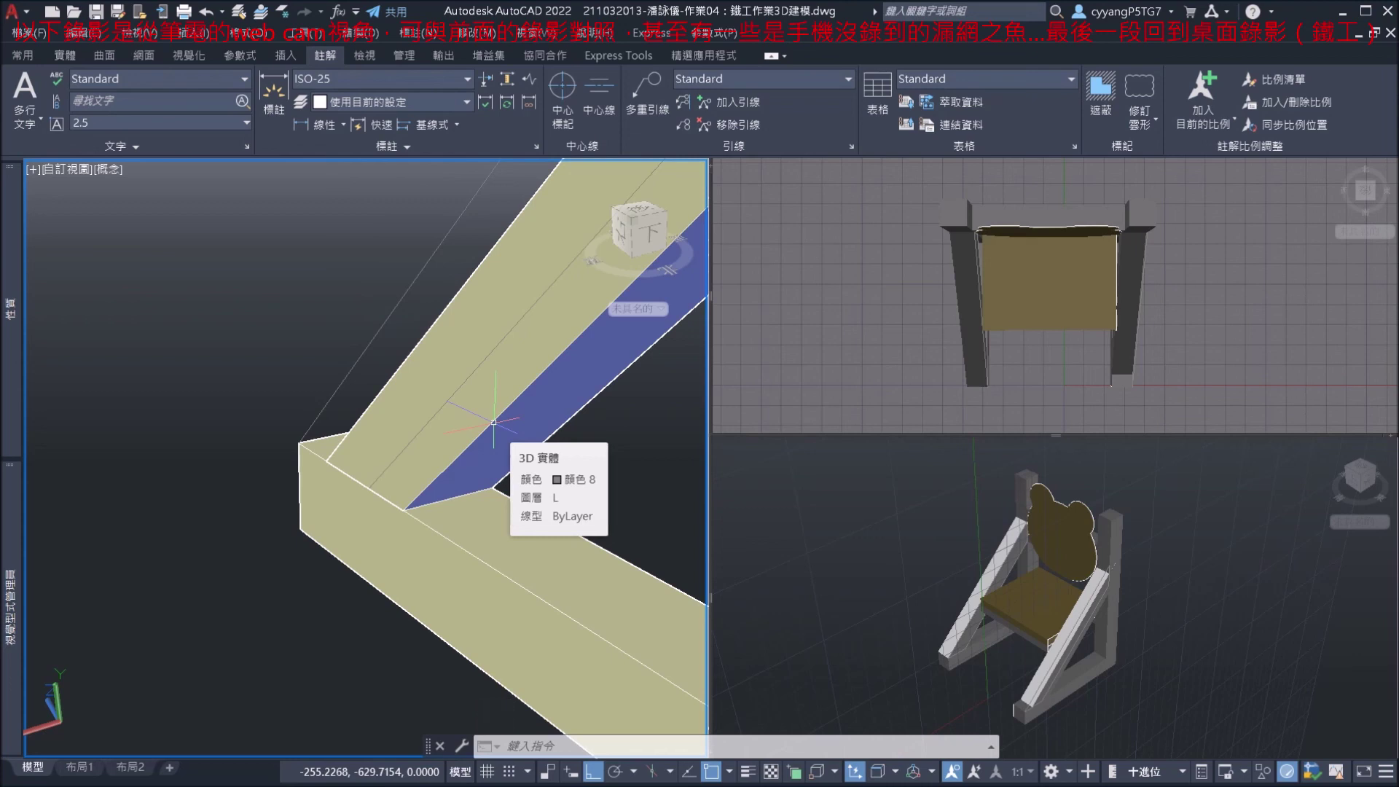
Examine the chair's side frame and its rear lower corner, where the upright meets the base bar.
middle_click_drag(467, 378, 521, 397, "shift")
scroll(467, 377, "down", 5)
middle_click_drag(377, 415, 437, 495, "shift")
scroll(232, 596, "up", 2)
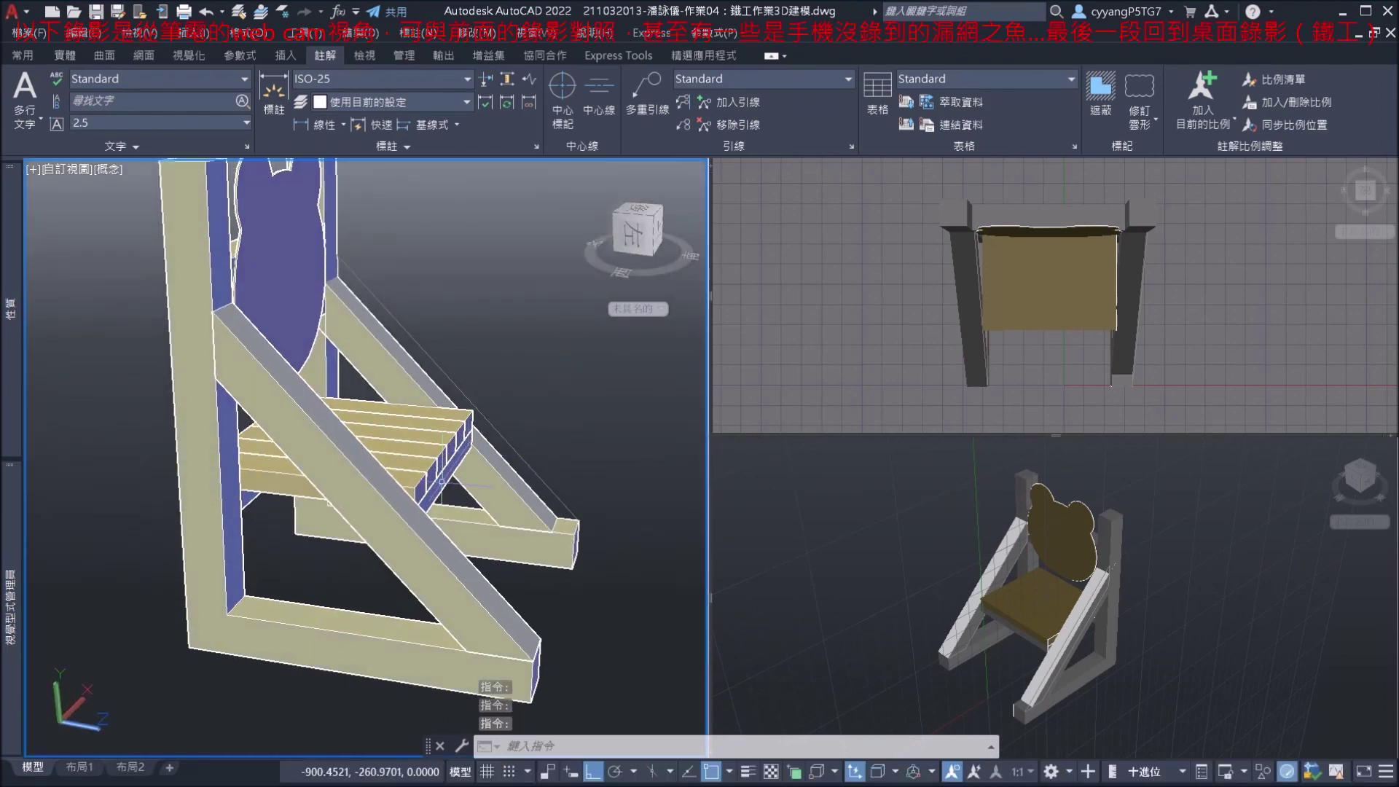
scroll(232, 596, "up", 2)
middle_click_drag(232, 595, 584, 484, "shift")
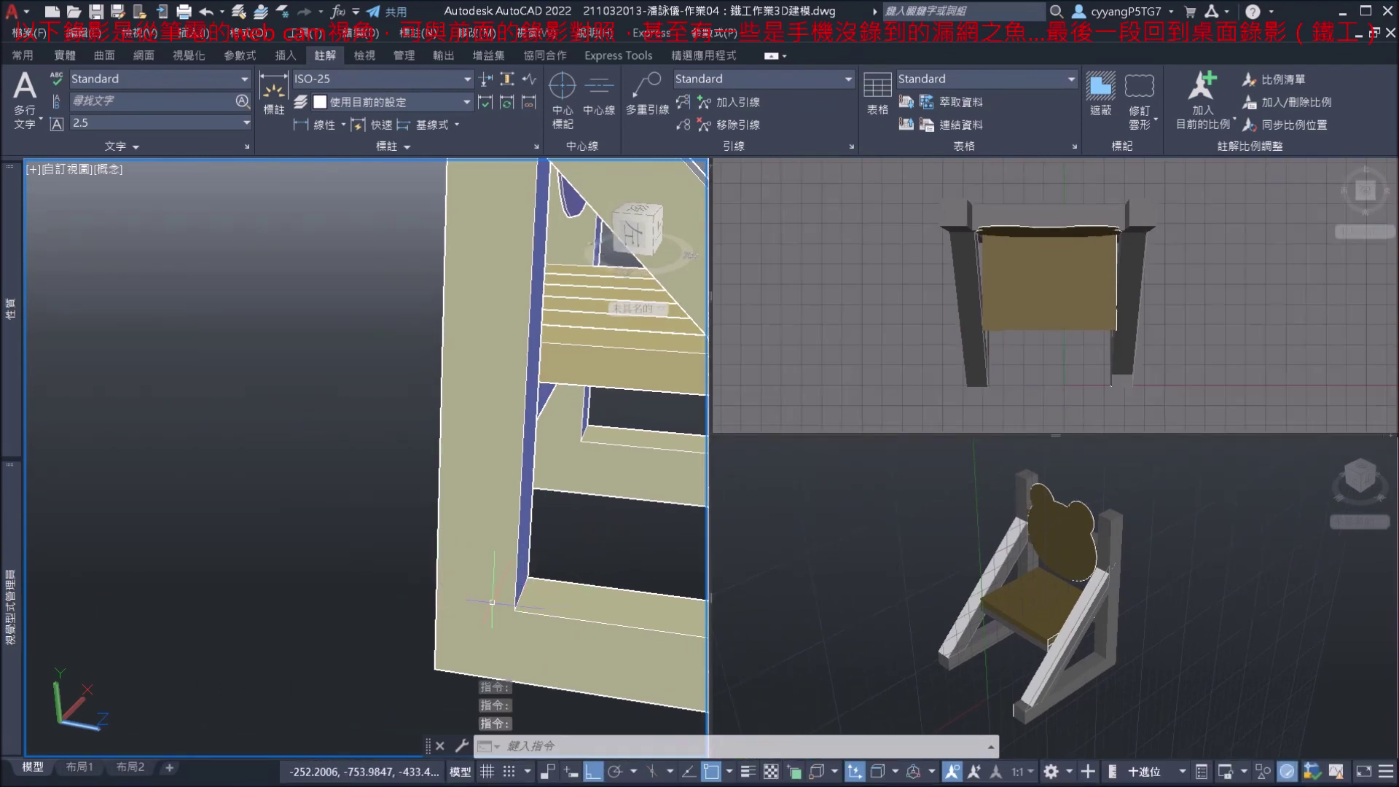
middle_click_drag(508, 591, 414, 540)
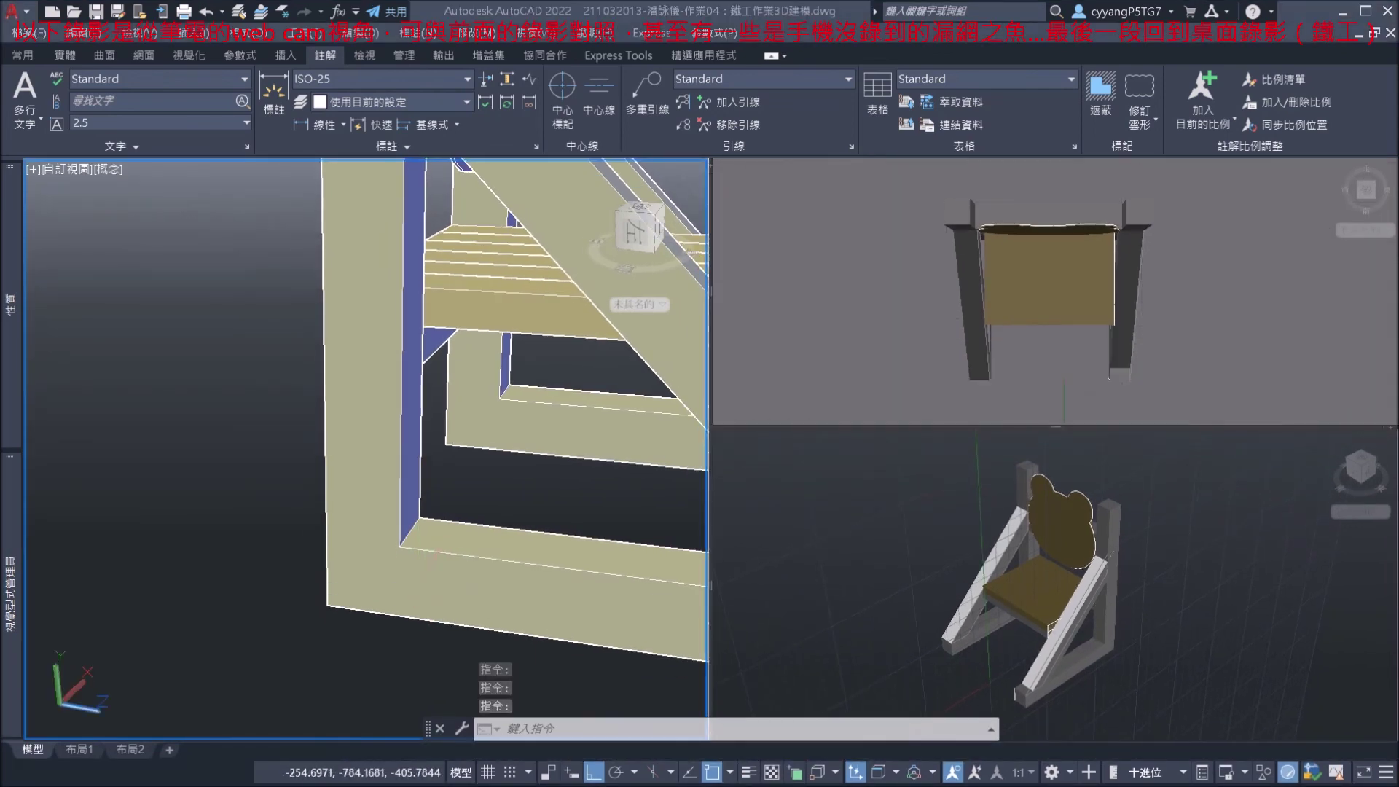
Switch to the 三視圖 drawing and examine the lower corner joint in the chair's side view.
key("alt+Tab")
key("Tab")
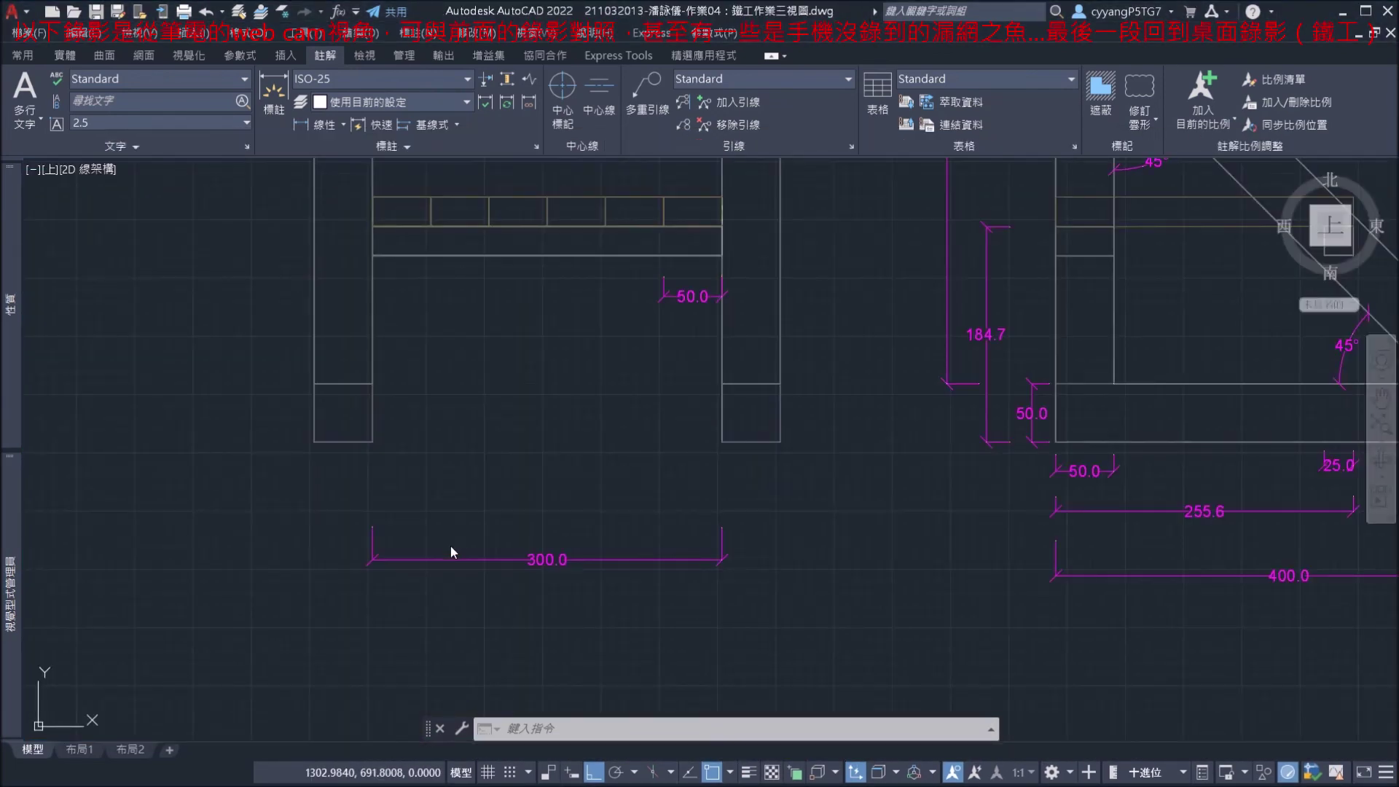
scroll(450, 546, "down", 2)
scroll(885, 426, "up", 6)
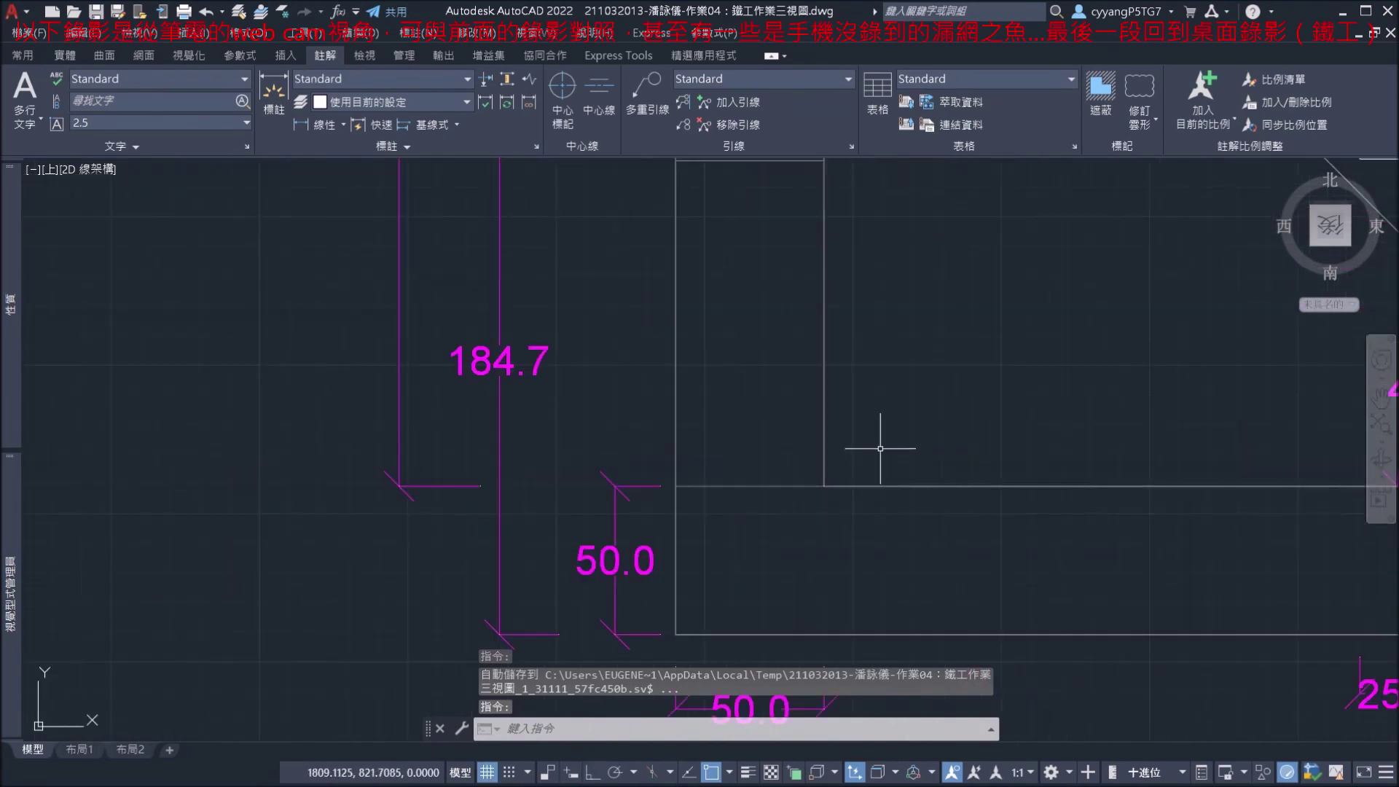
Return to the 3D chair model and cancel the stray selection window.
key("alt+Tab")
scroll(860, 459, "down", 2)
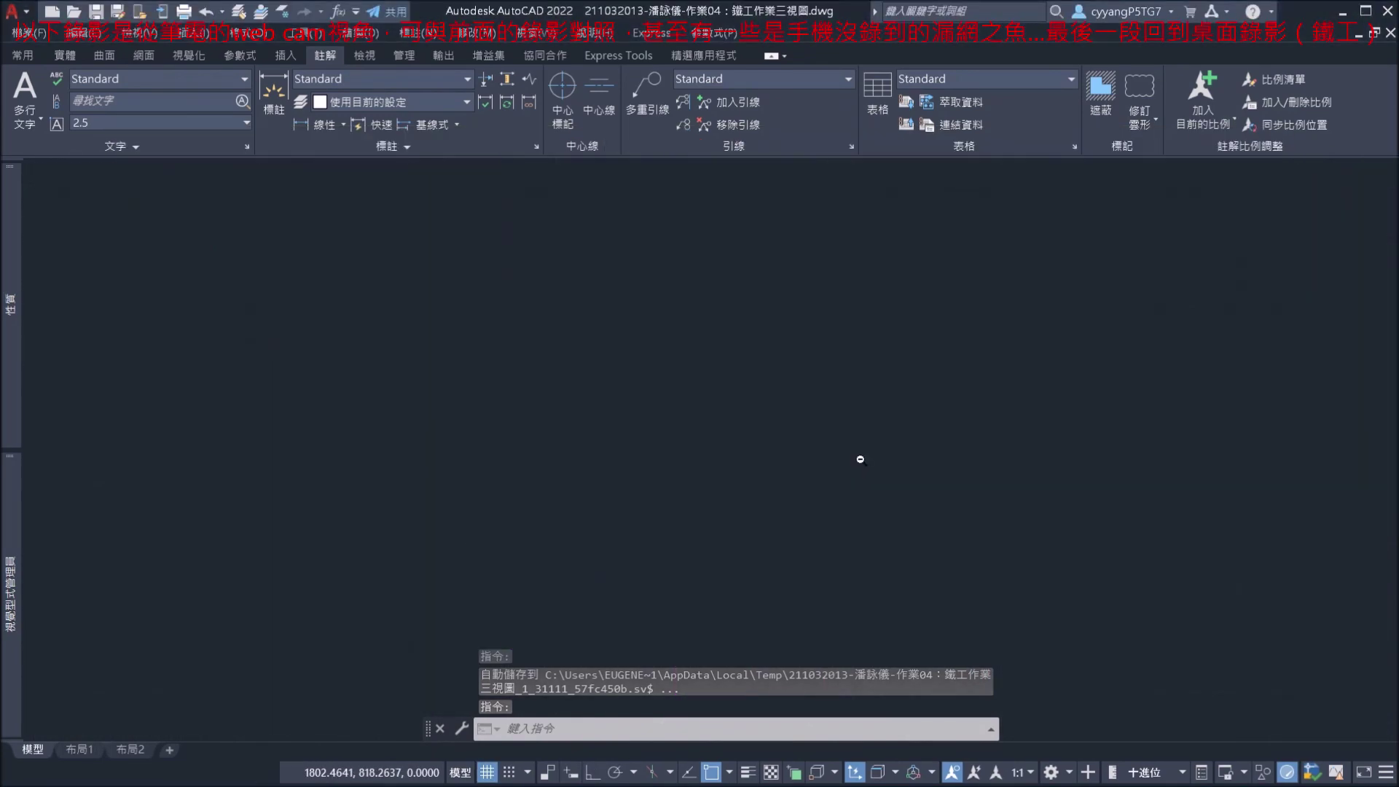
key("ctrl+Tab")
key("Escape")
left_click(552, 472)
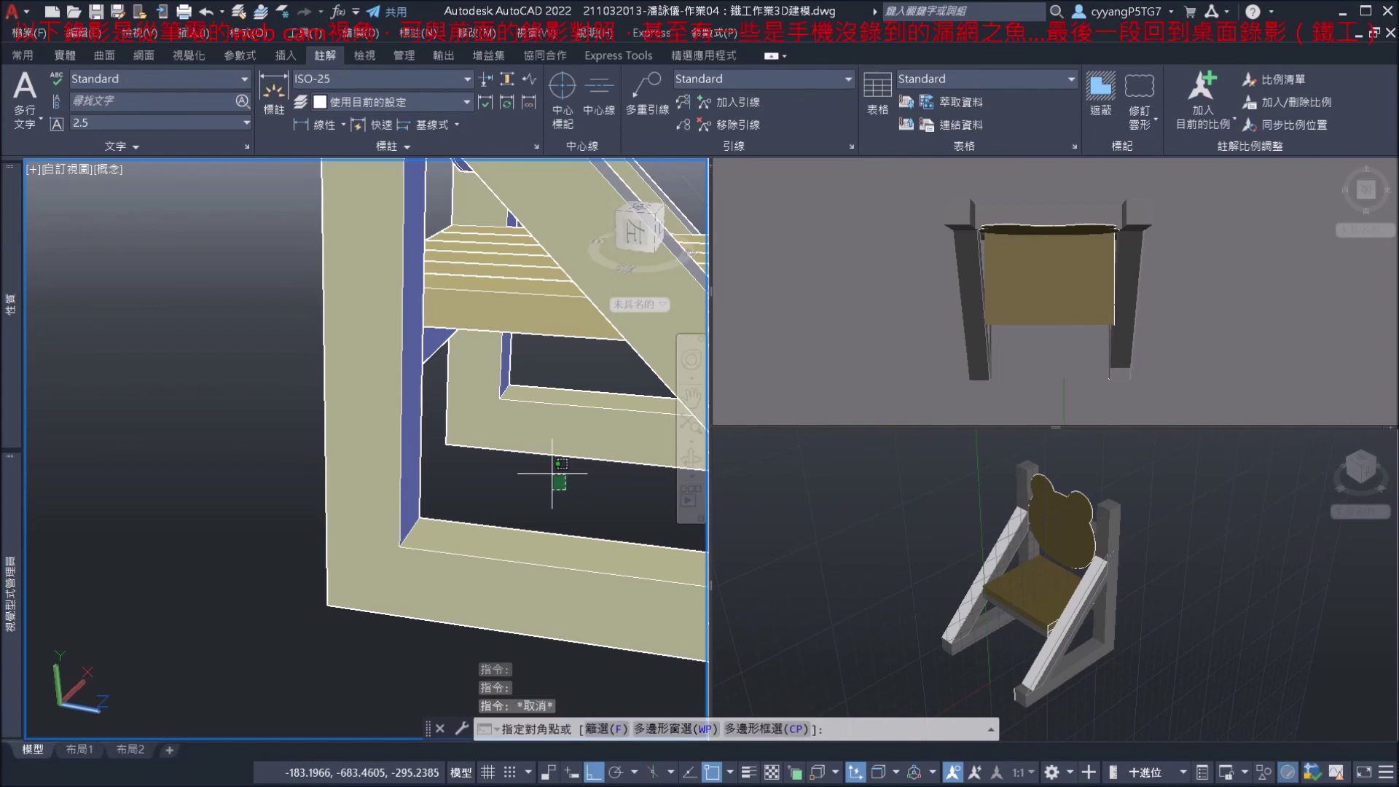
key("Escape")
Select the L-shaped upright and base piece to inspect its corner, clear the selection, and view the whole chair.
middle_click_drag(552, 469, 330, 475, "shift")
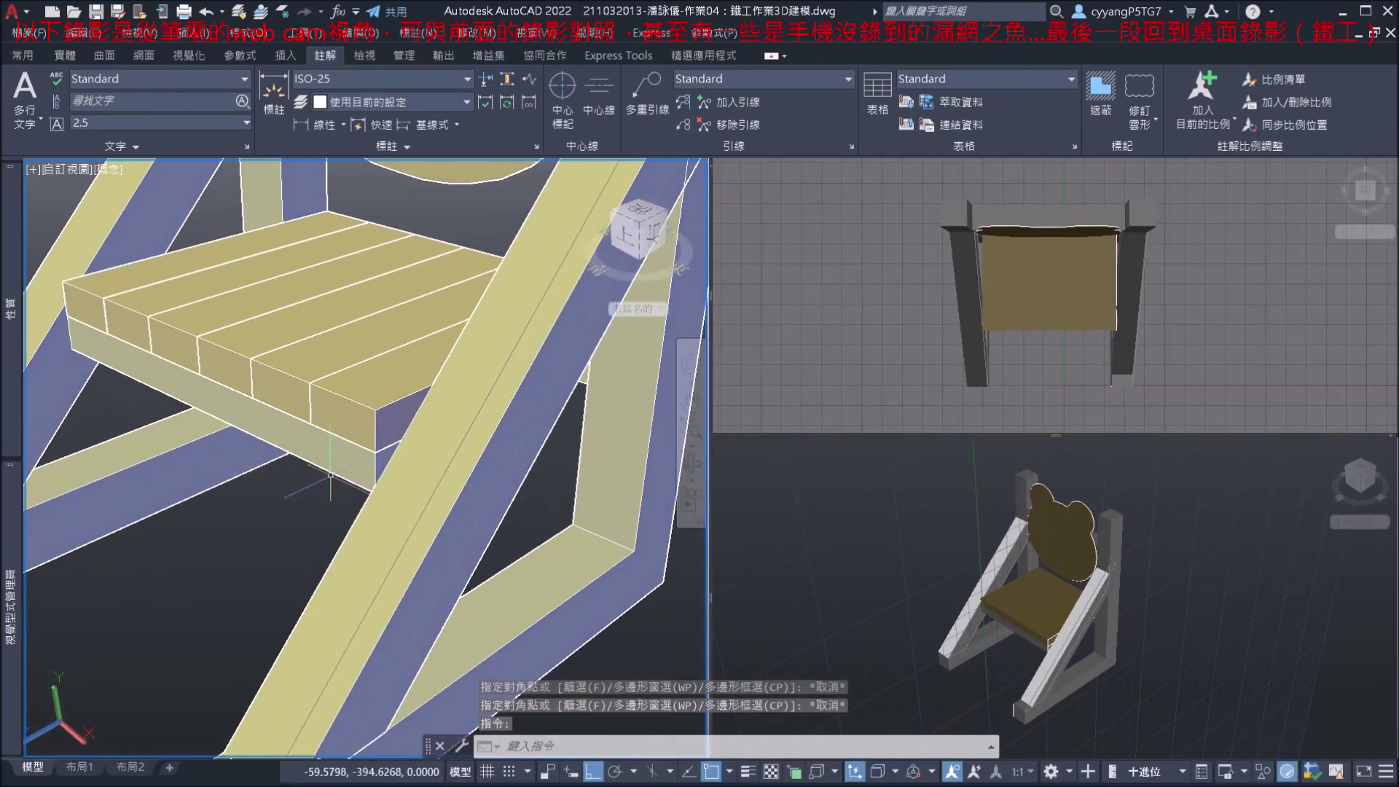
middle_click_drag(525, 506, 532, 569, "shift")
left_click(538, 574)
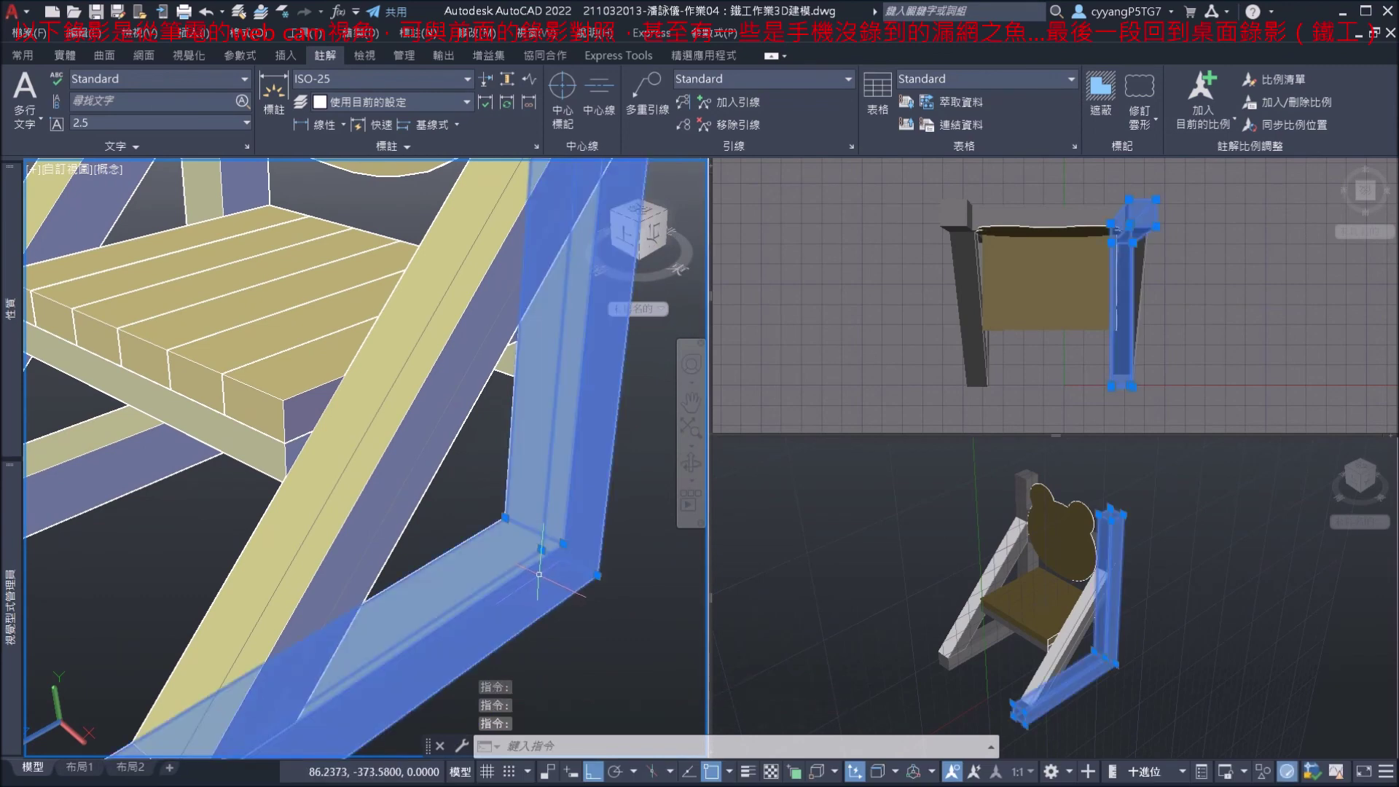
key("Escape")
scroll(588, 504, "down", 6)
middle_click_drag(589, 505, 523, 503, "shift")
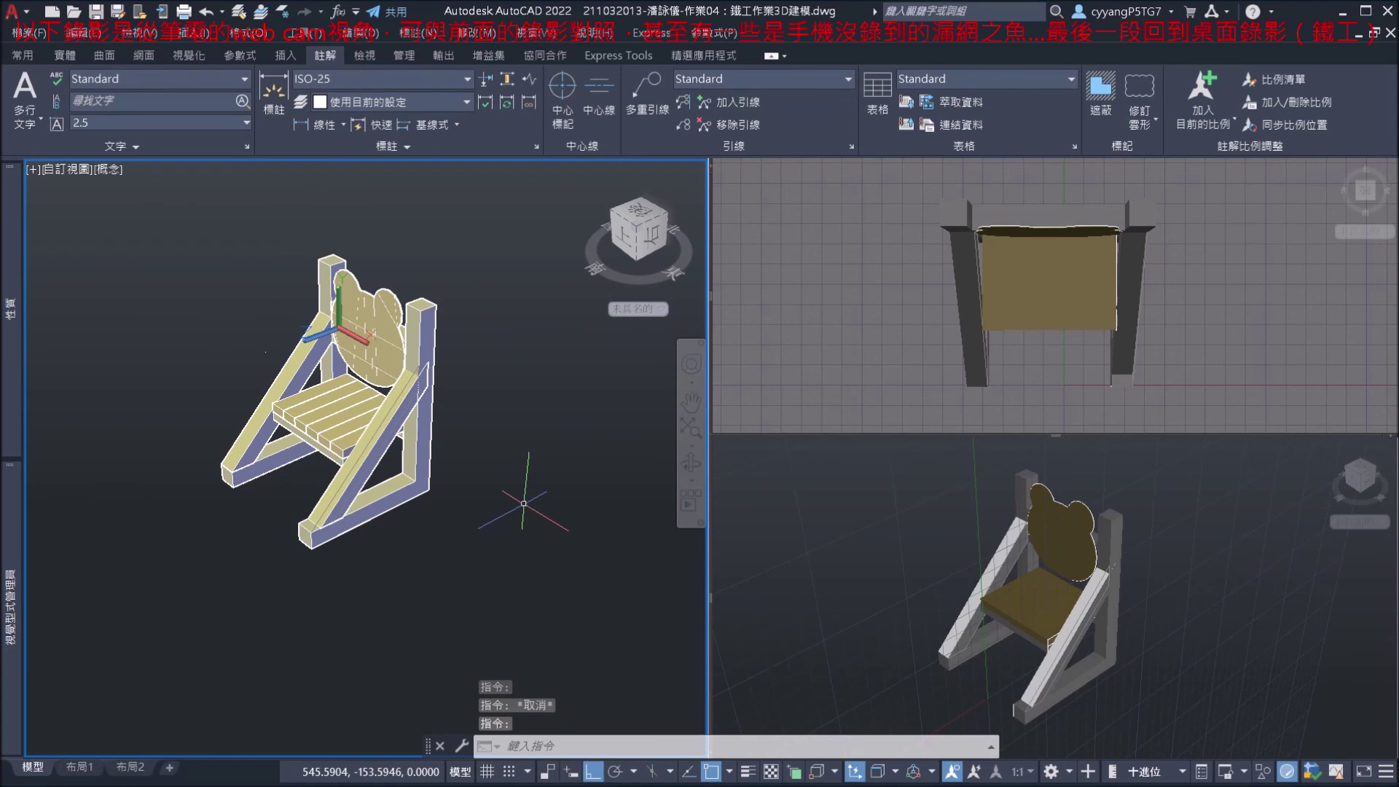